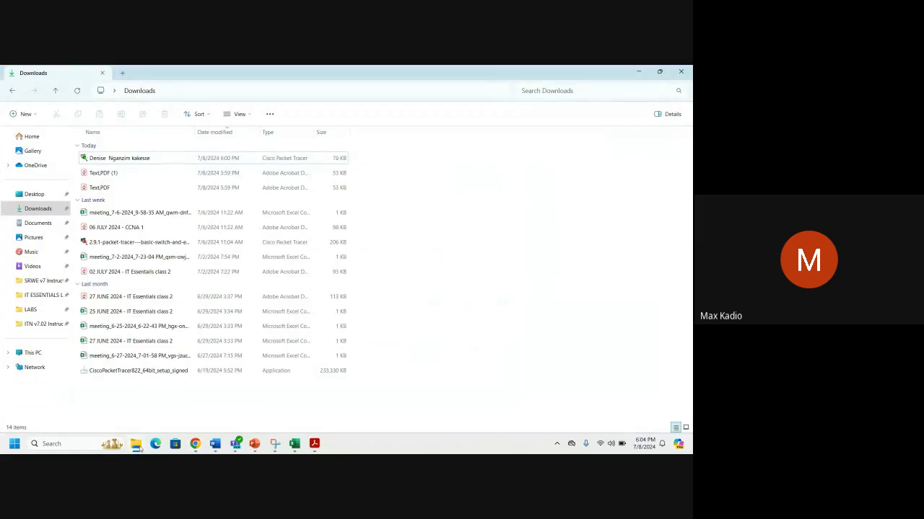
Bring up the Word document with the network diagram and scroll through it.
click(137, 445)
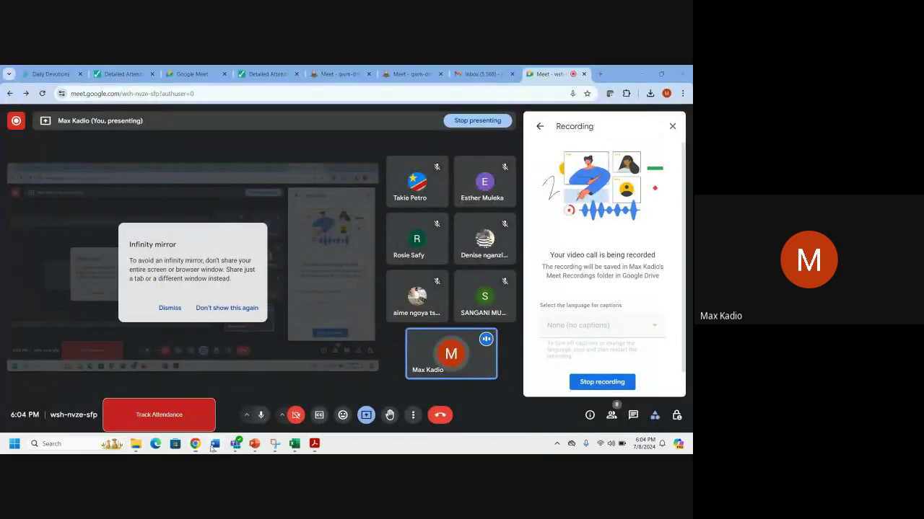
mouse_move(213, 447)
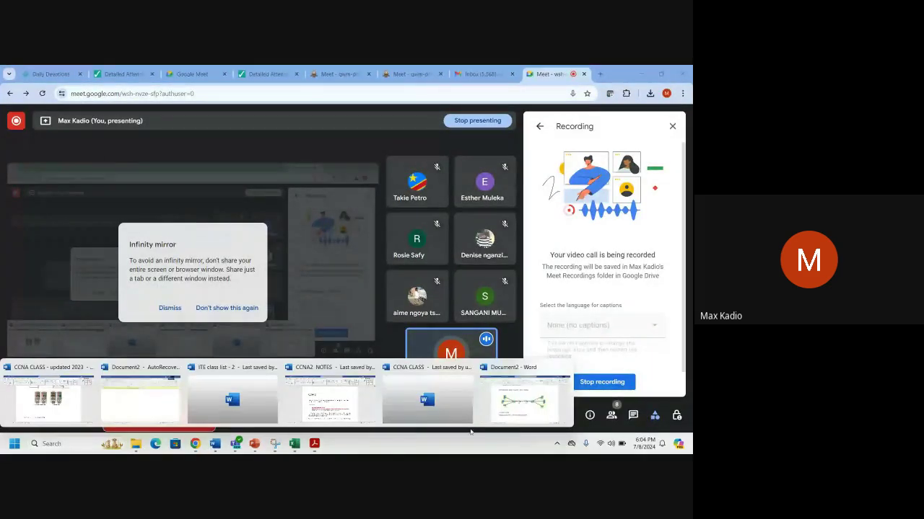
click(521, 398)
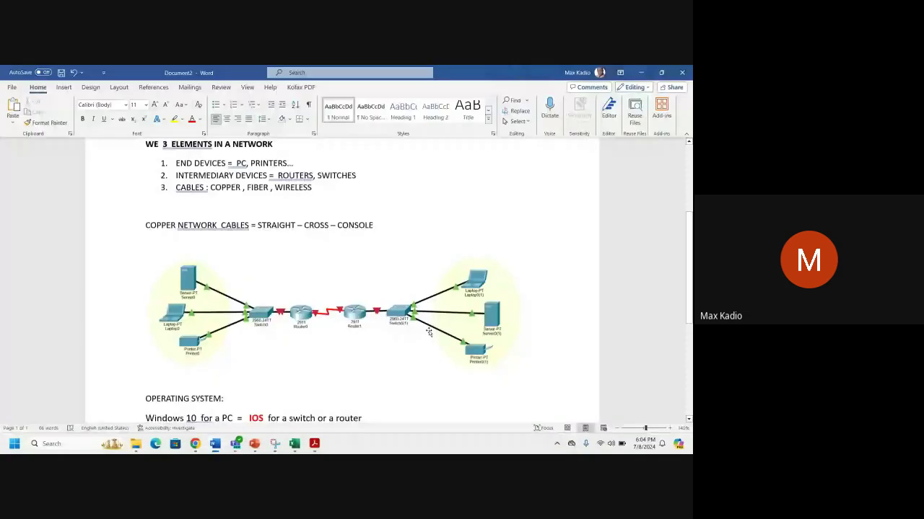
scroll(428, 332, up, 1)
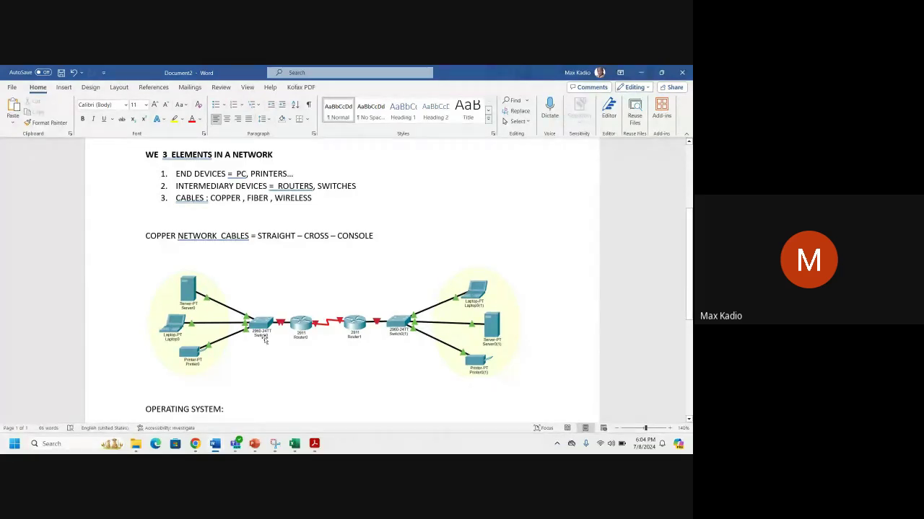
Return to the Downloads folder, select Text.PDF and open it in Acrobat.
click(135, 444)
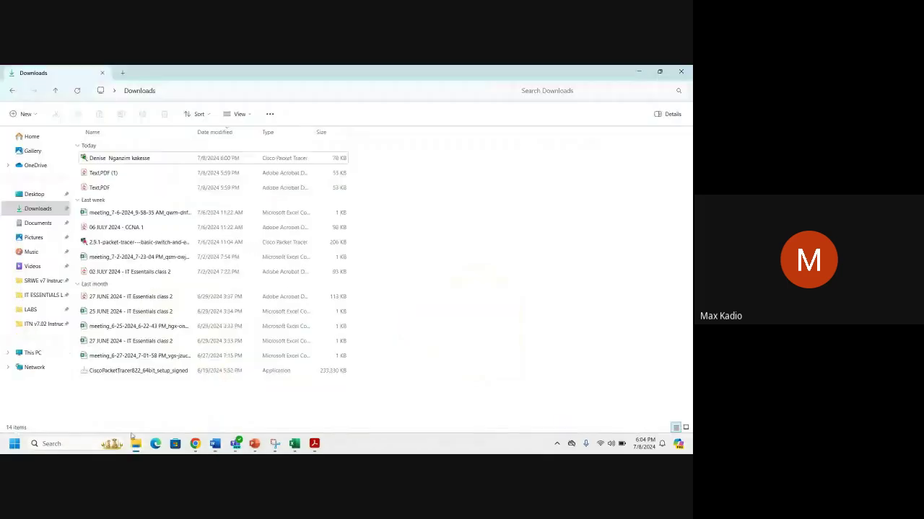
click(137, 158)
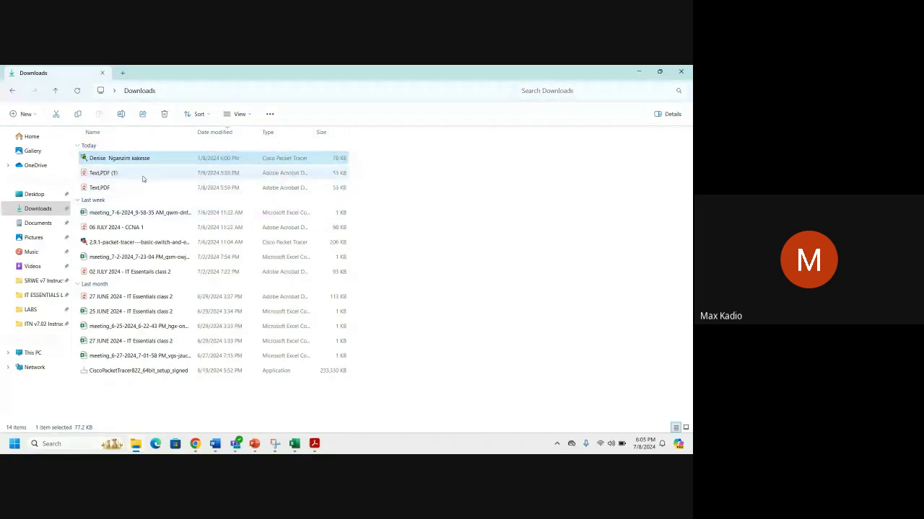
click(112, 190)
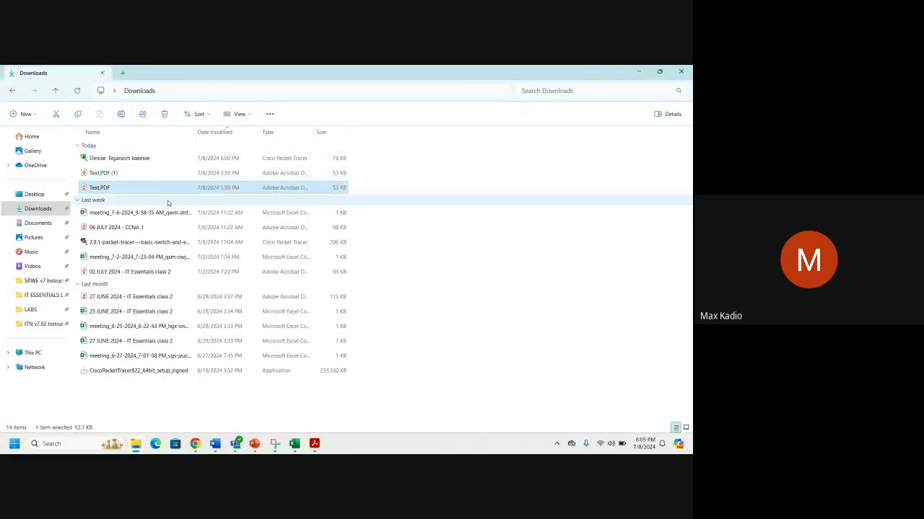
key(Return)
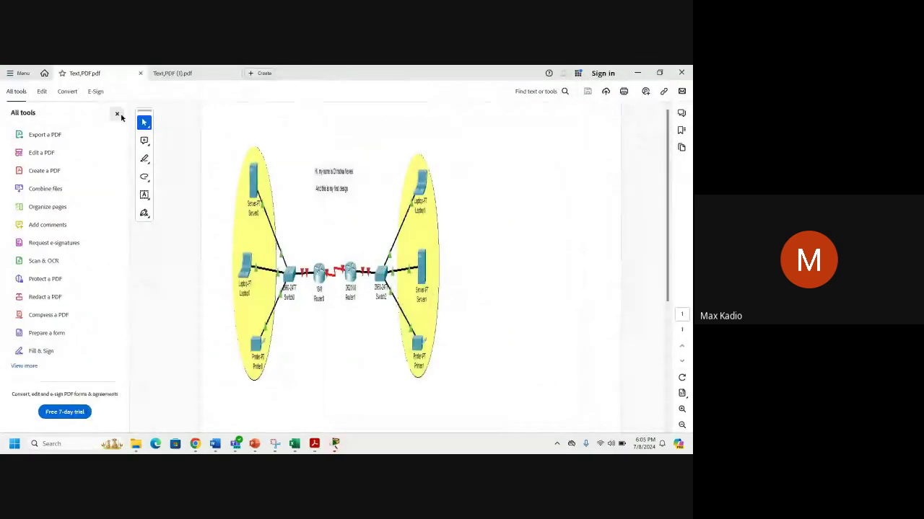
Hide the All tools panel, zoom the page to 125% and scroll the diagram.
click(117, 117)
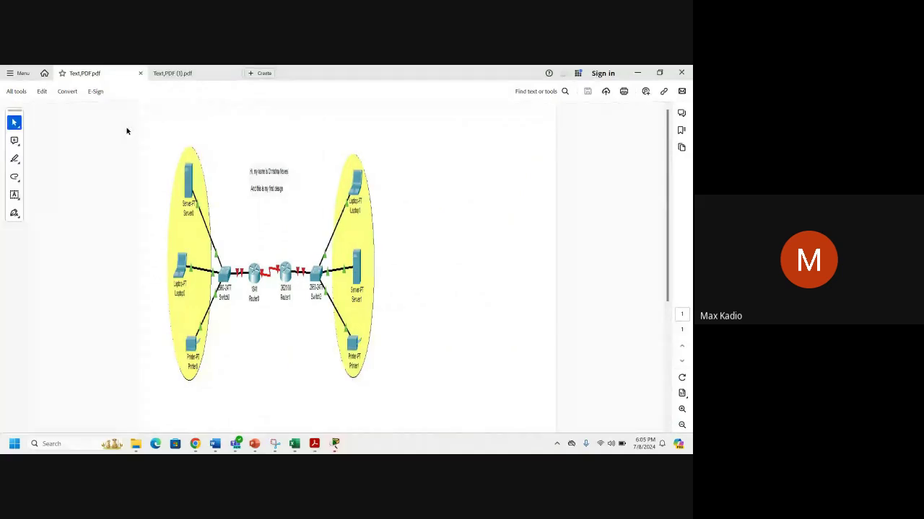
click(681, 409)
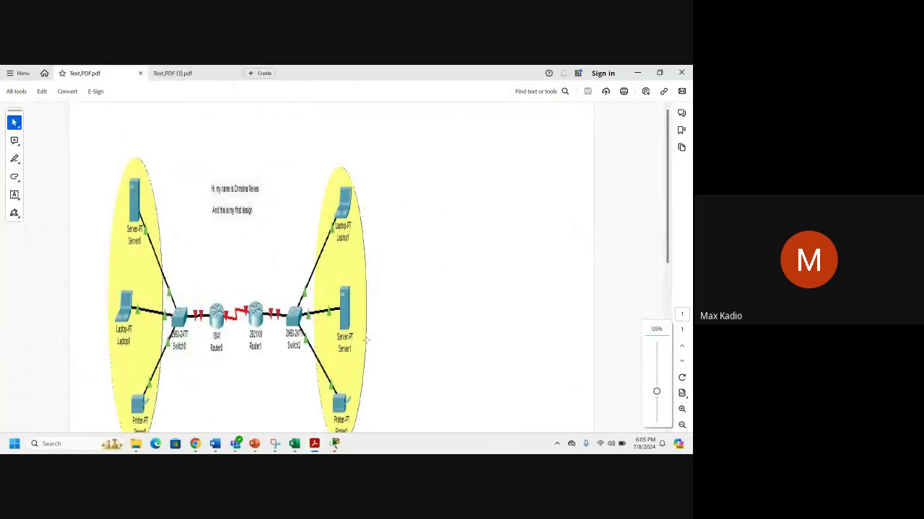
scroll(388, 329, down, 1)
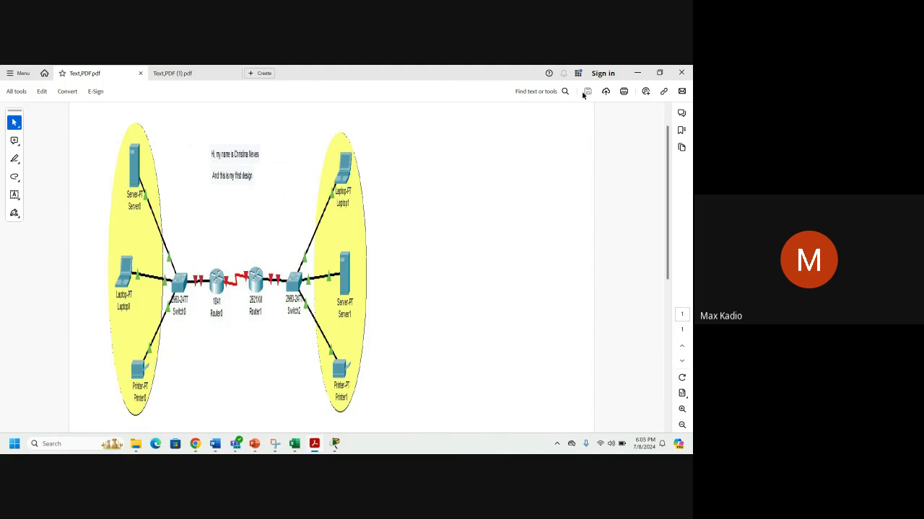
Close the current PDF tab, then close the remaining PDF and Acrobat.
click(682, 74)
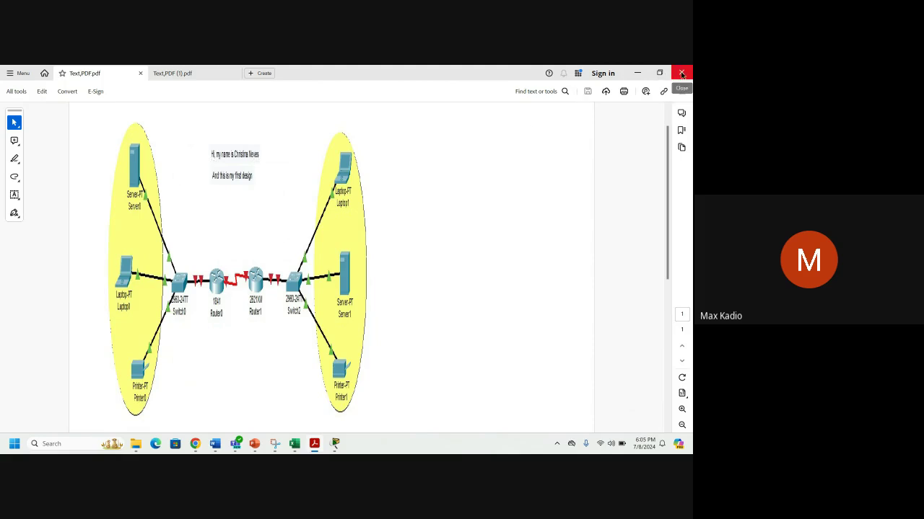
click(358, 272)
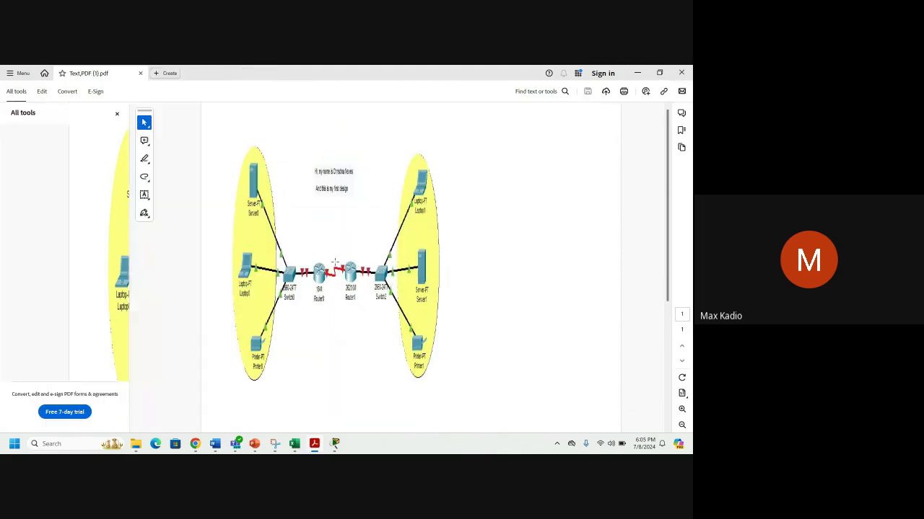
click(681, 73)
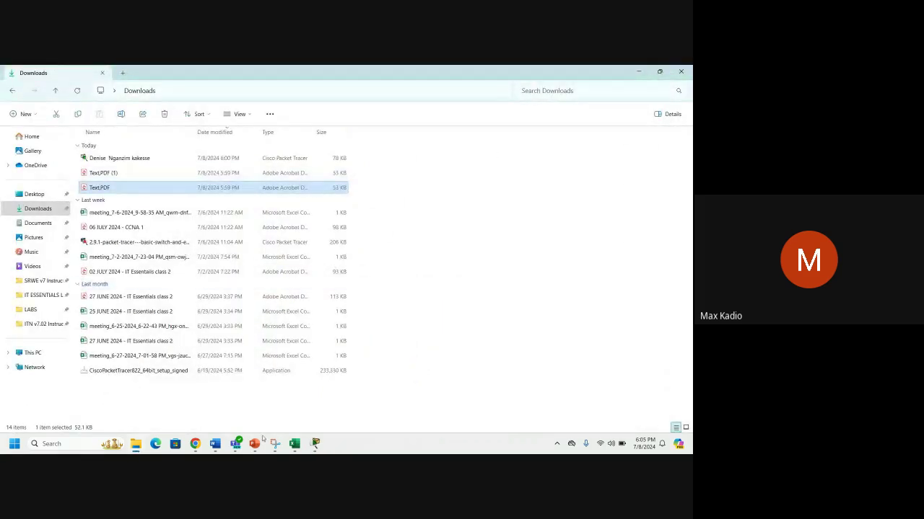
In Packet Tracer, select the entire topology and move it right and down.
click(315, 443)
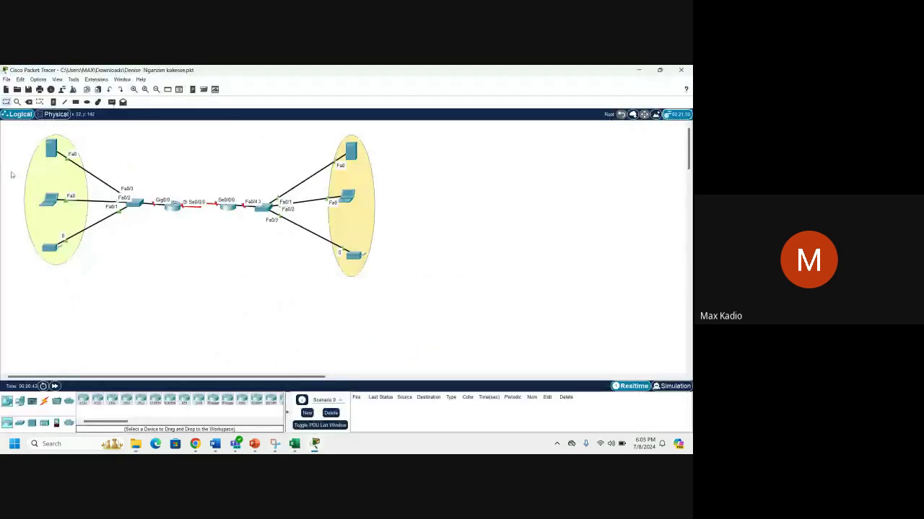
drag(13, 135, 511, 359)
drag(371, 268, 454, 328)
click(485, 217)
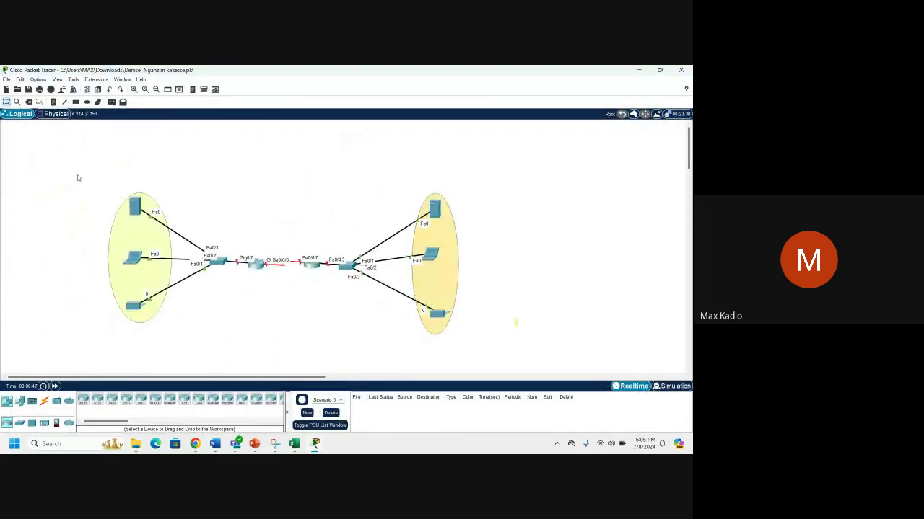
drag(86, 183, 179, 334)
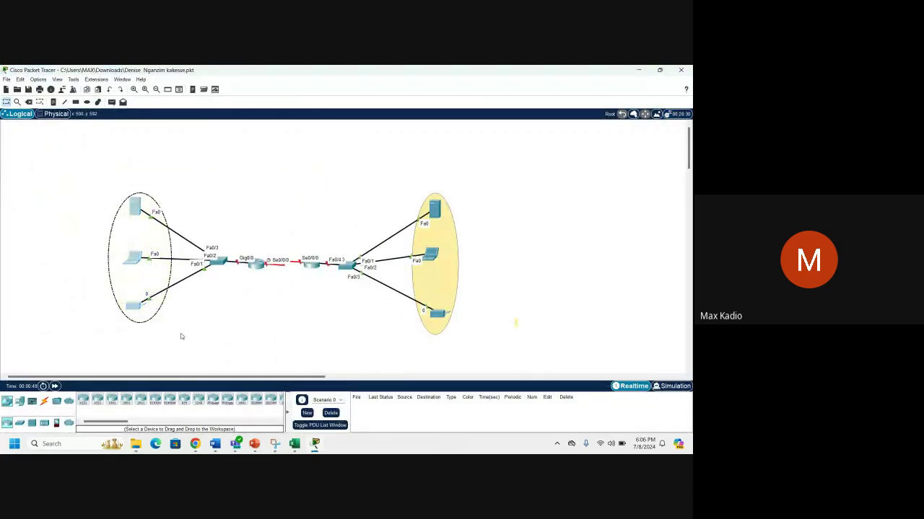
click(210, 347)
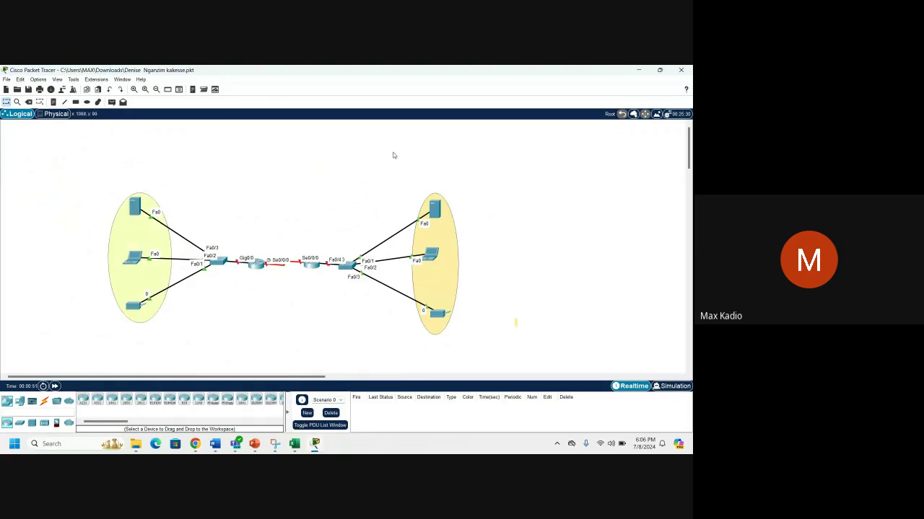
drag(393, 152, 490, 371)
click(549, 249)
Raise both routers above the LANs and nudge the left router slightly left.
drag(259, 265, 262, 191)
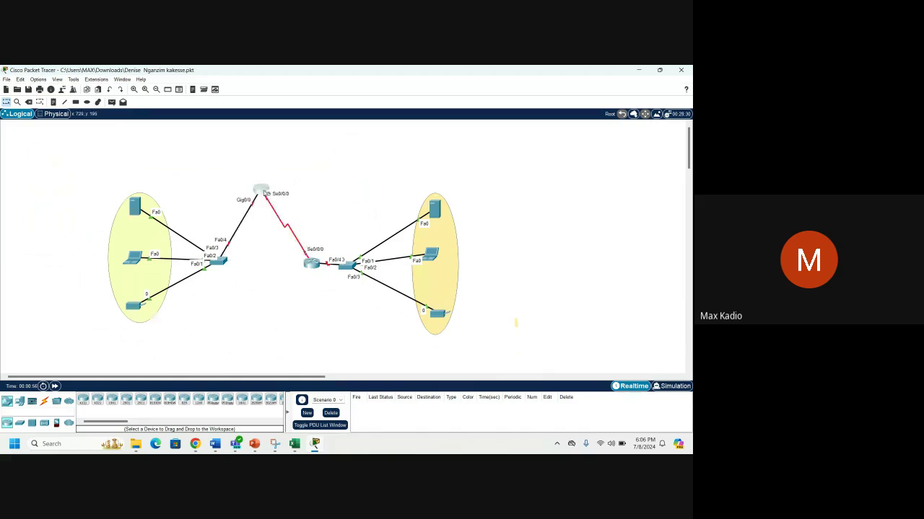
drag(312, 264, 336, 185)
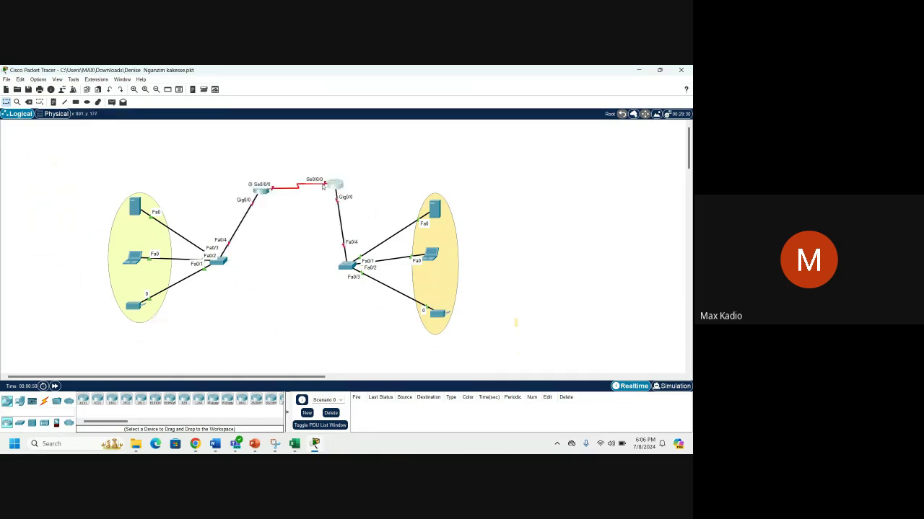
drag(223, 159, 361, 220)
drag(225, 142, 368, 228)
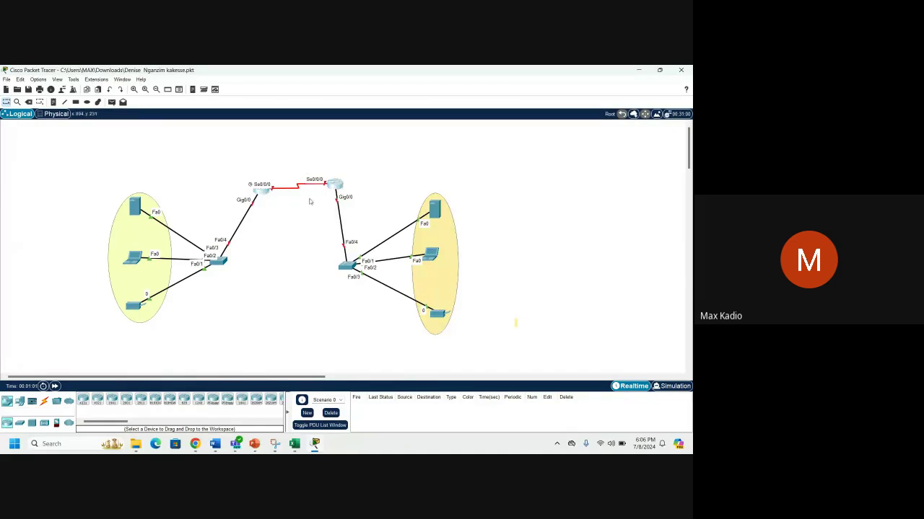
drag(239, 150, 378, 219)
click(224, 149)
drag(259, 193, 252, 194)
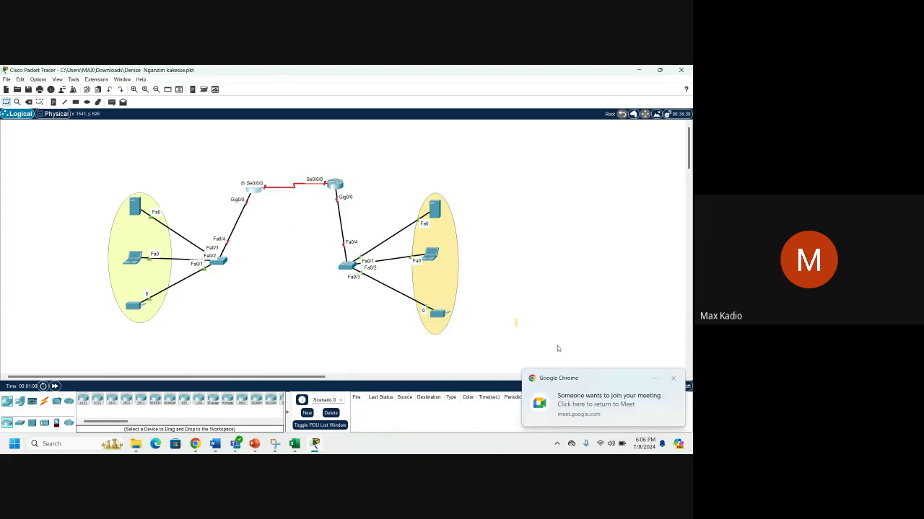
Admit the waiting participant from the Meet join request, then return to Packet Tracer.
click(603, 401)
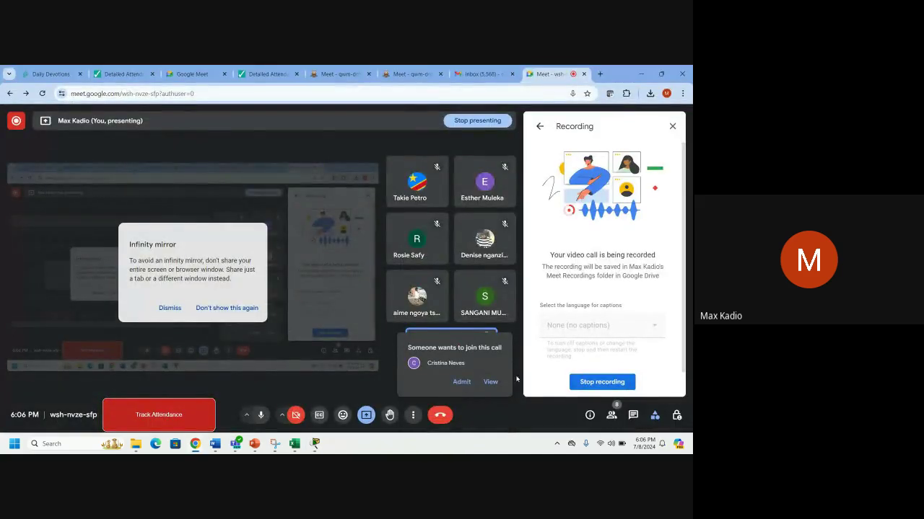
click(462, 383)
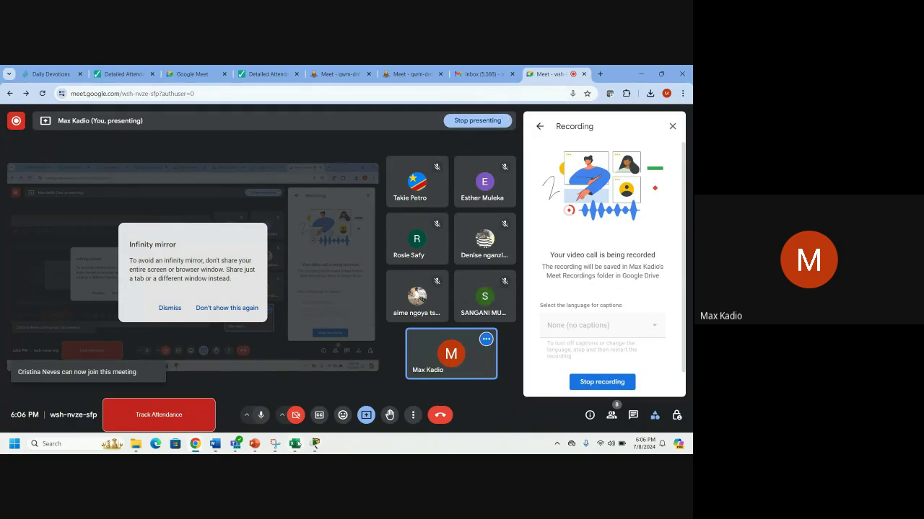
click(316, 443)
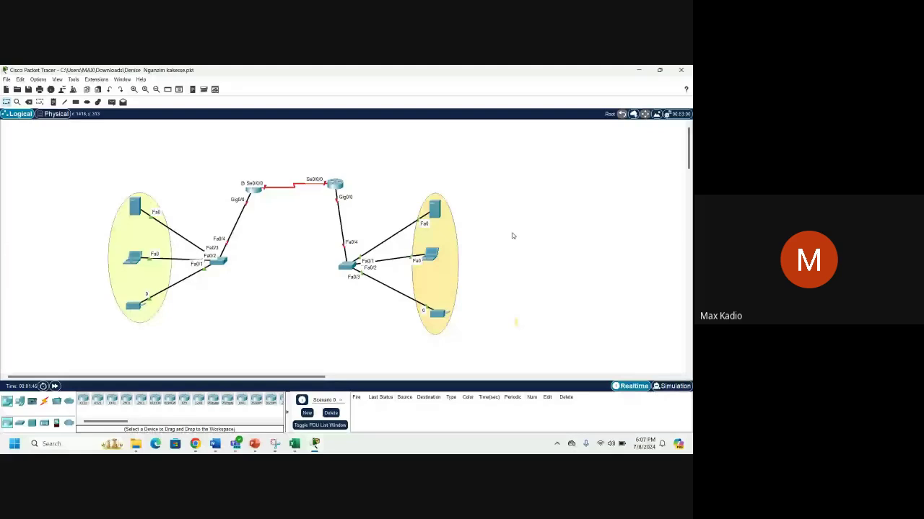
Close Packet Tracer at the exit prompt and bring the Downloads folder forward.
click(680, 70)
click(374, 264)
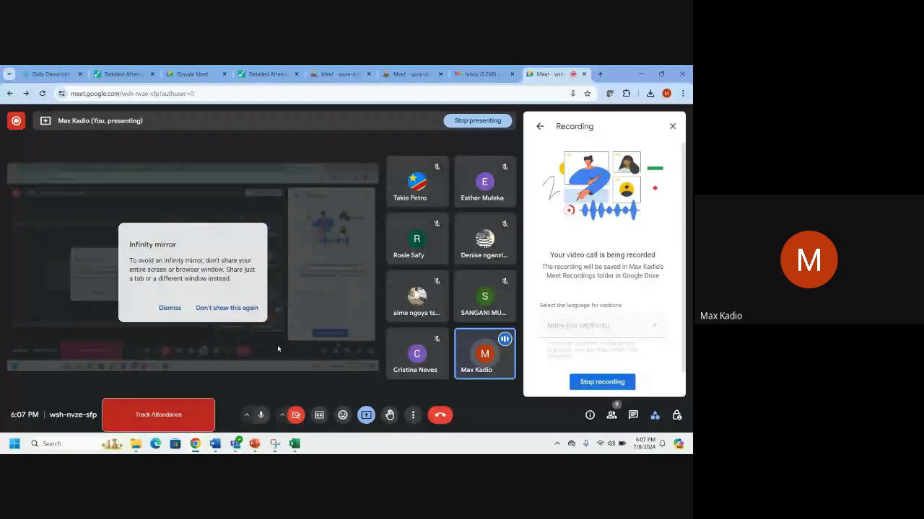
click(136, 444)
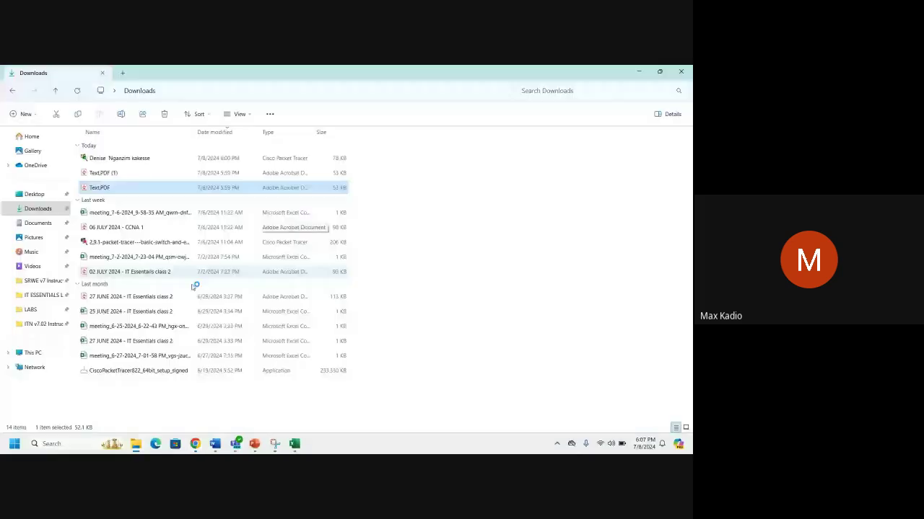
Widen the Name column to show full file names, then minimize File Explorer.
click(394, 402)
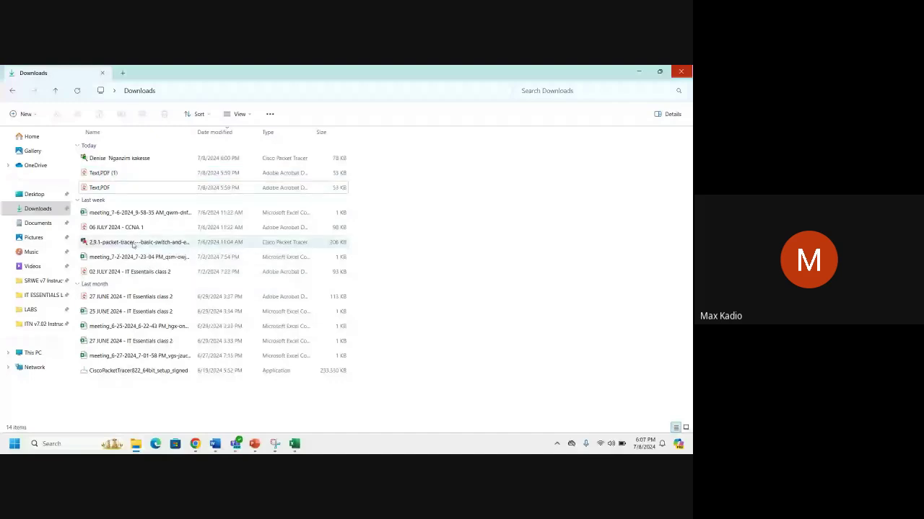
drag(279, 136, 262, 135)
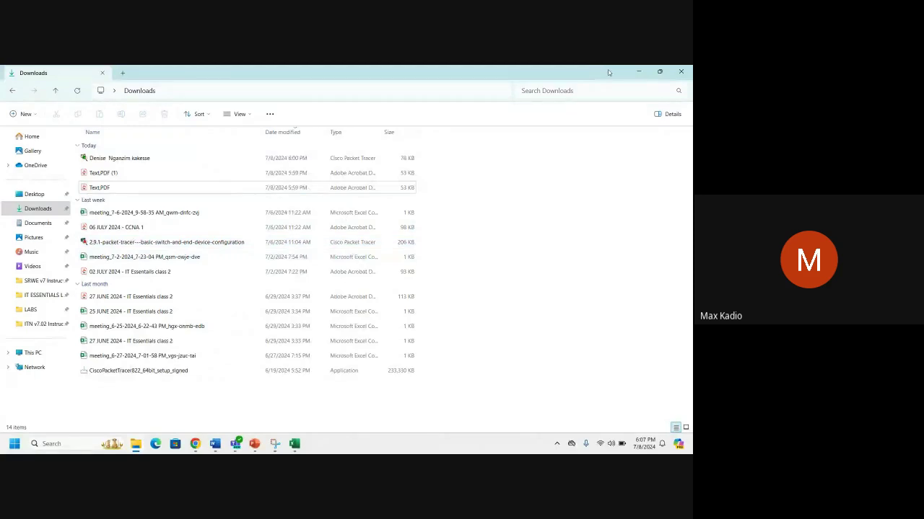
click(638, 72)
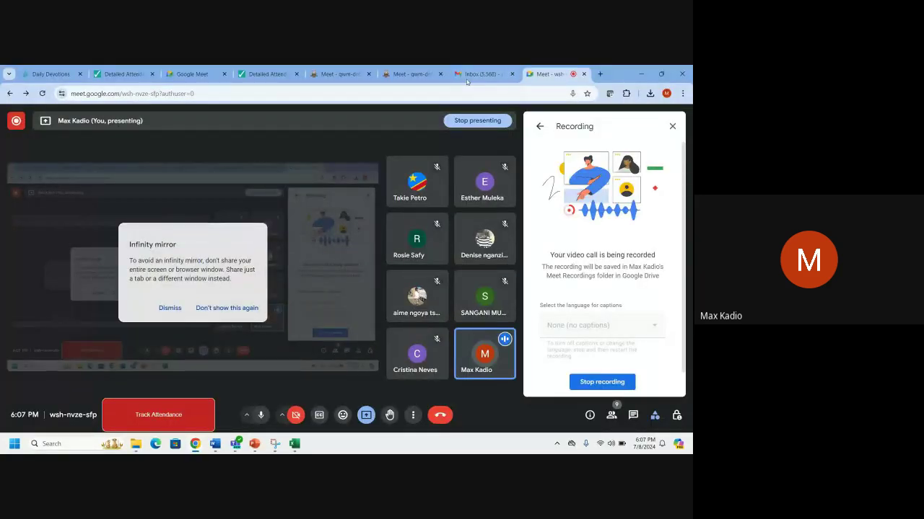
Download the .pkt attachment from the student's email in the Gmail inbox.
click(467, 78)
scroll(242, 196, up, 4)
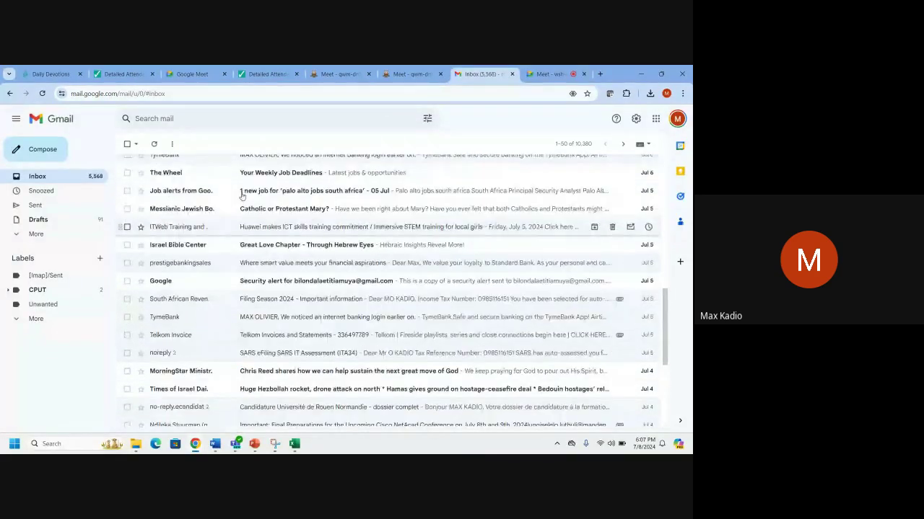
scroll(245, 198, up, 3)
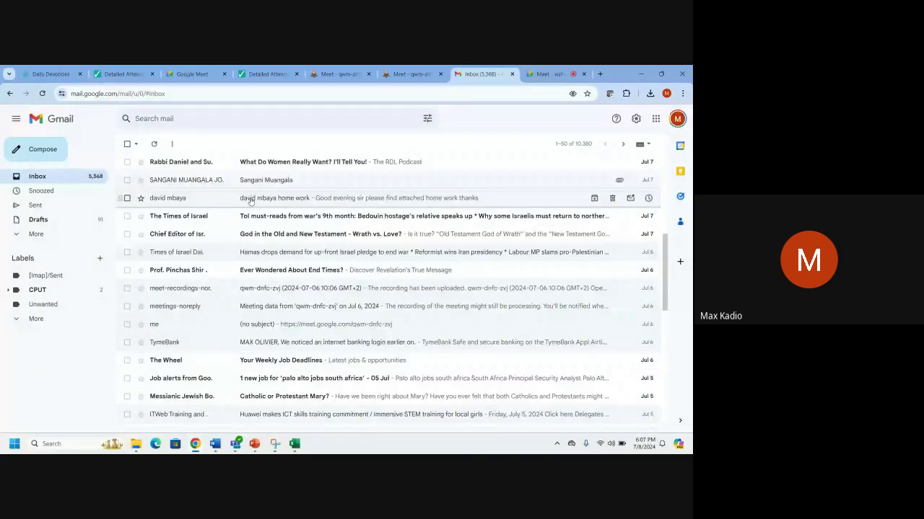
scroll(250, 201, up, 3)
click(268, 313)
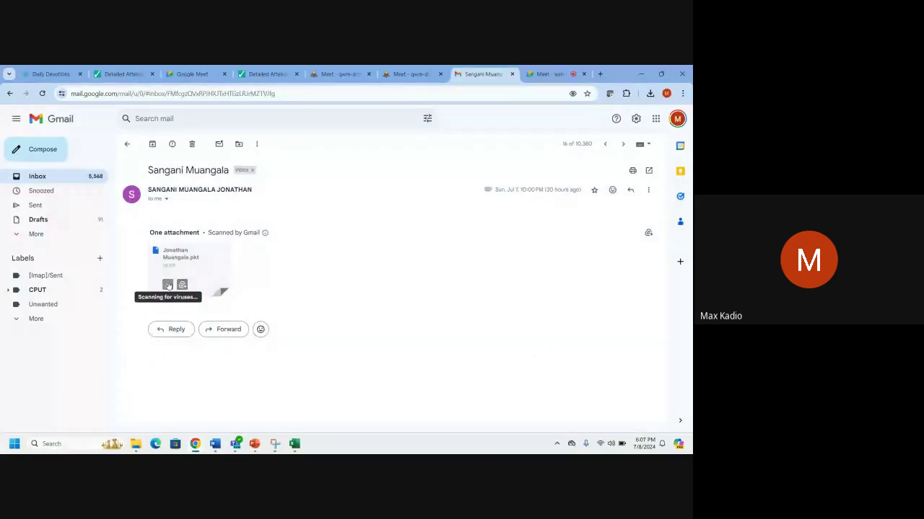
click(168, 286)
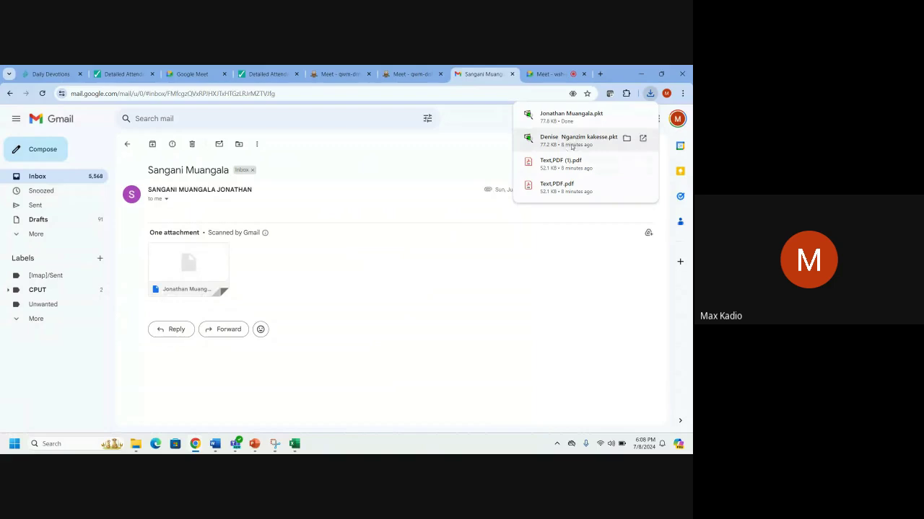
Open the home work email from the inbox, then return to the Meet tab.
click(127, 144)
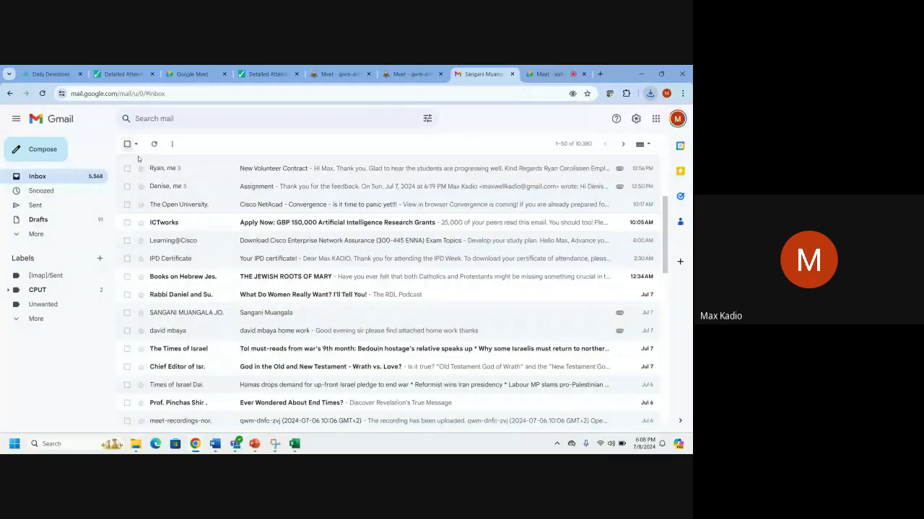
click(306, 333)
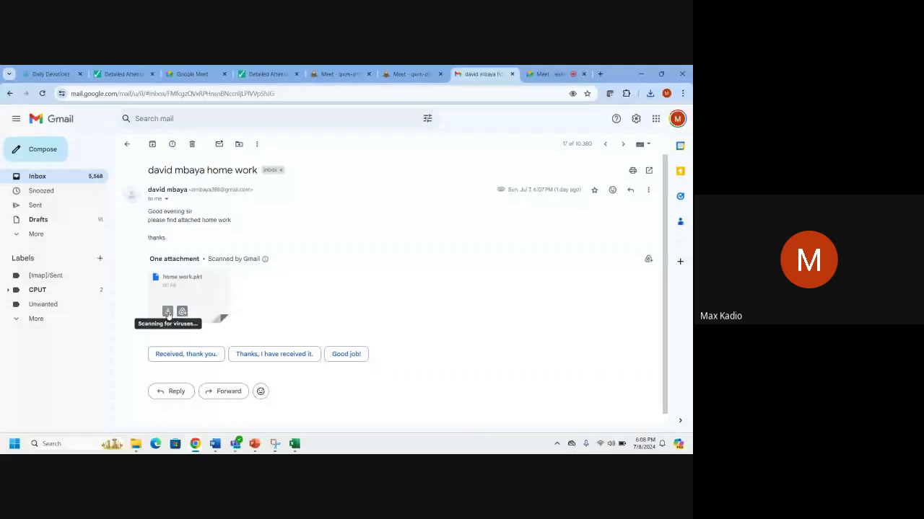
click(533, 74)
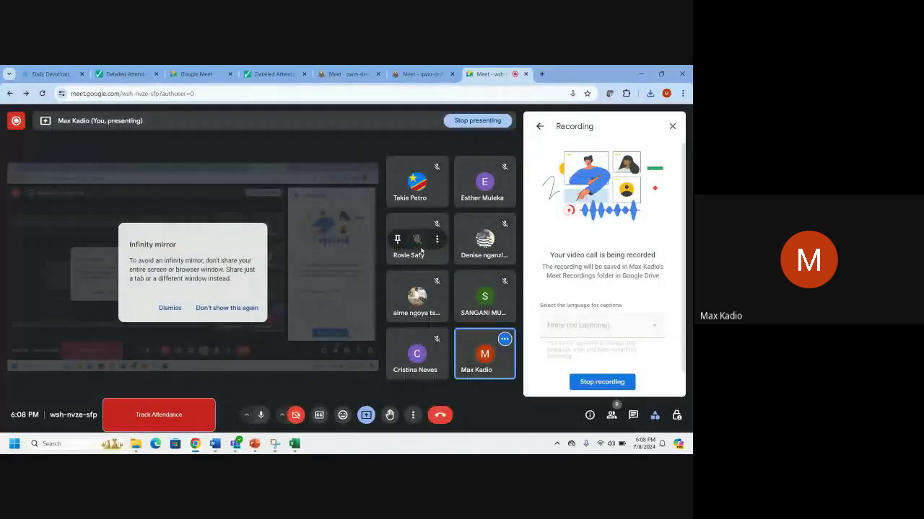
Open the downloaded home work.pkt file from Downloads in Packet Tracer.
click(136, 444)
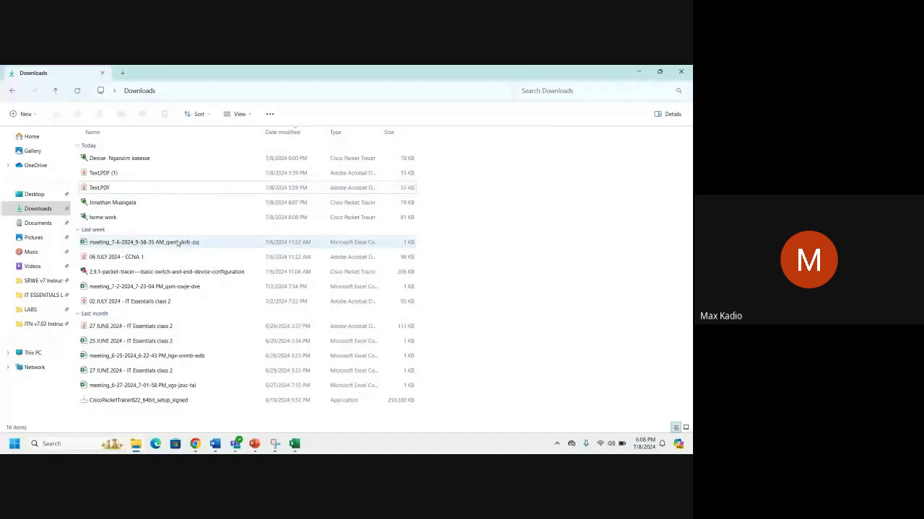
click(150, 220)
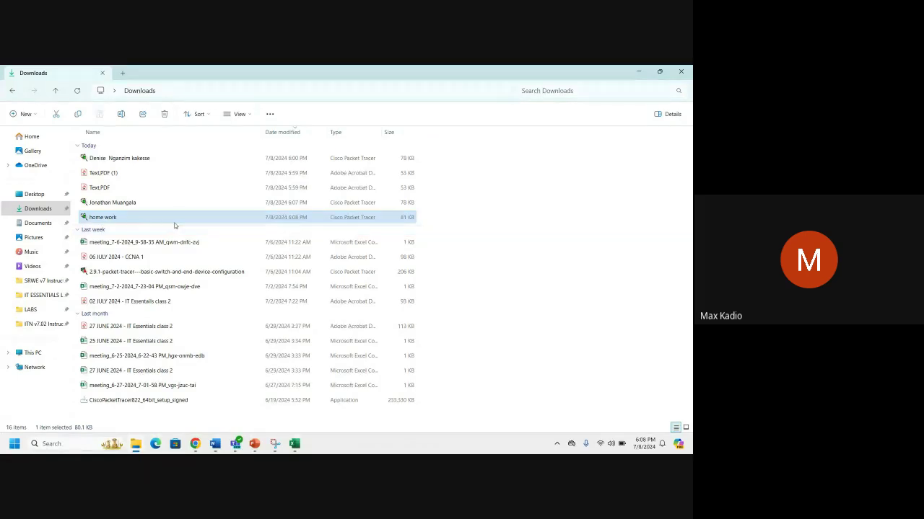
double_click(179, 218)
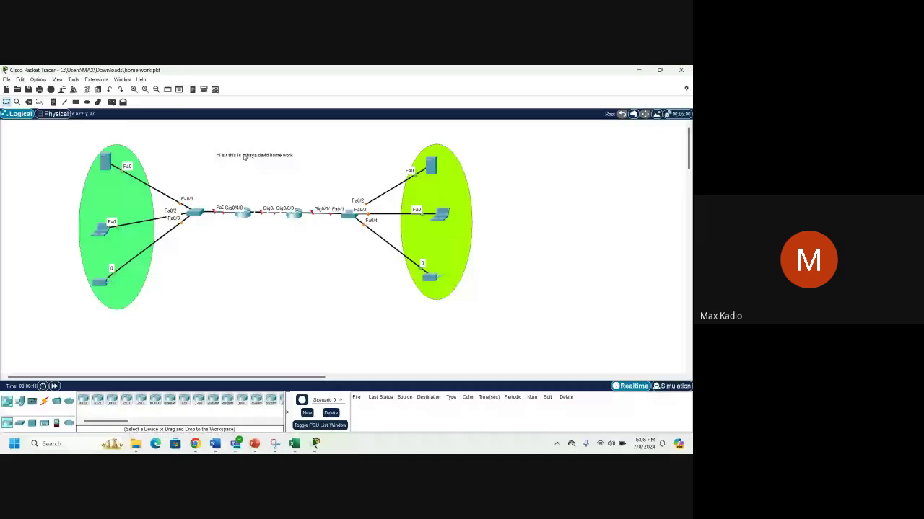
Nudge the homework title note right and move the left router down below the switches.
drag(244, 157, 259, 155)
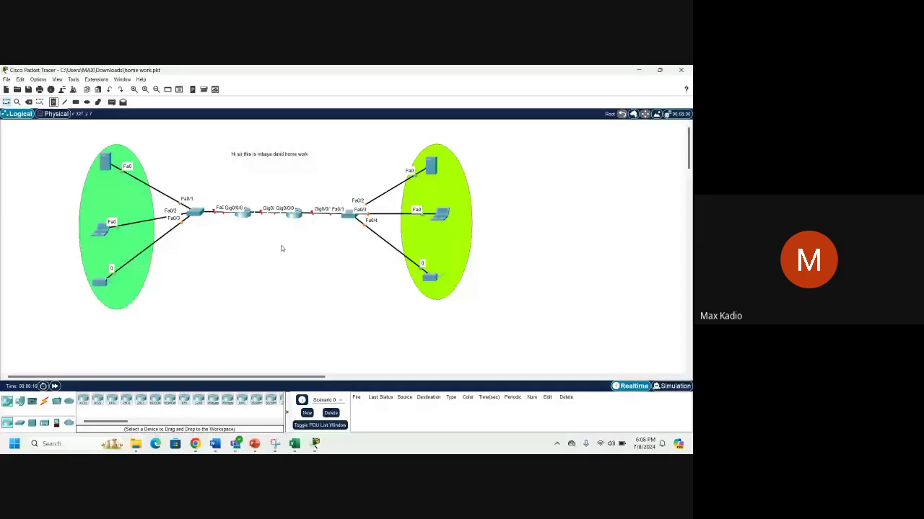
drag(244, 212, 249, 287)
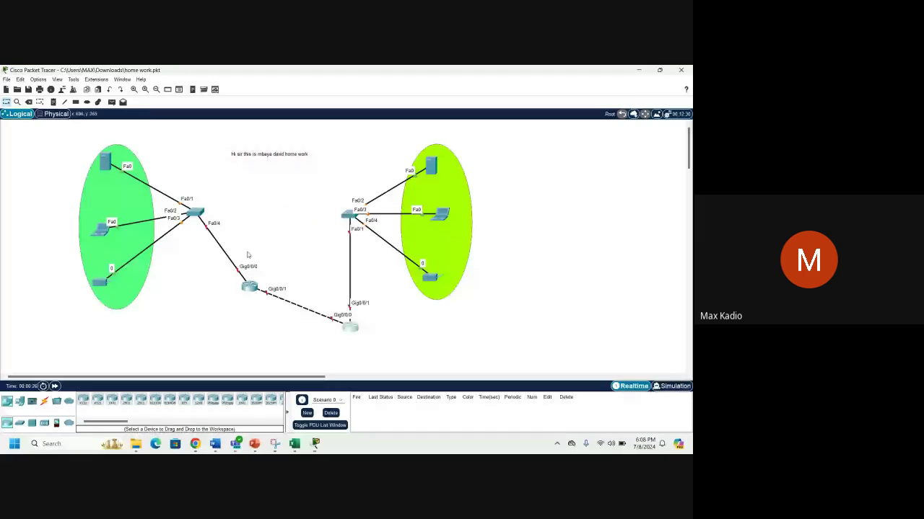
click(247, 254)
click(215, 444)
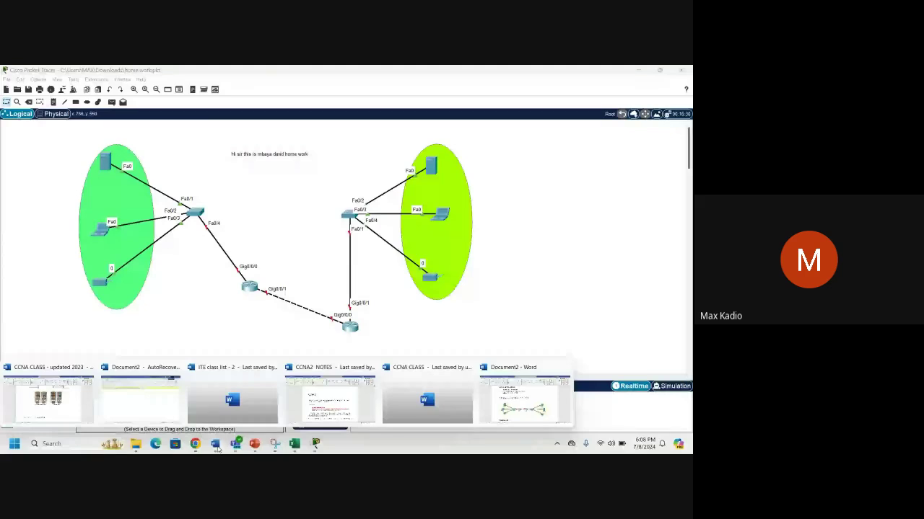
View the two-router reference diagram in Word's Document2, then minimize Word.
click(513, 407)
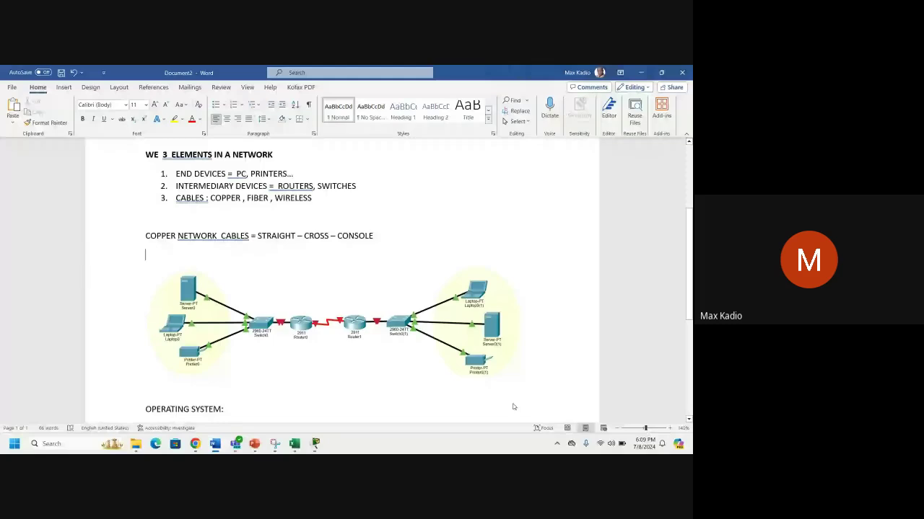
scroll(513, 407, up, 4)
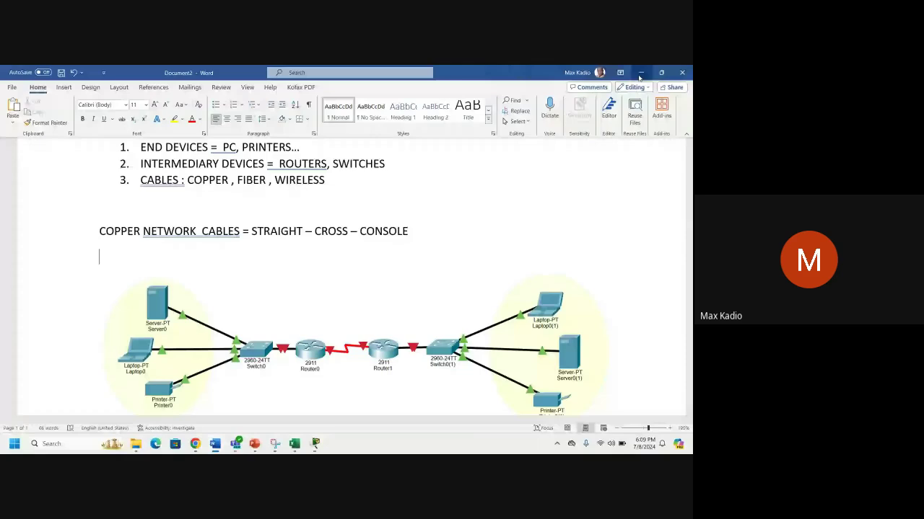
click(639, 74)
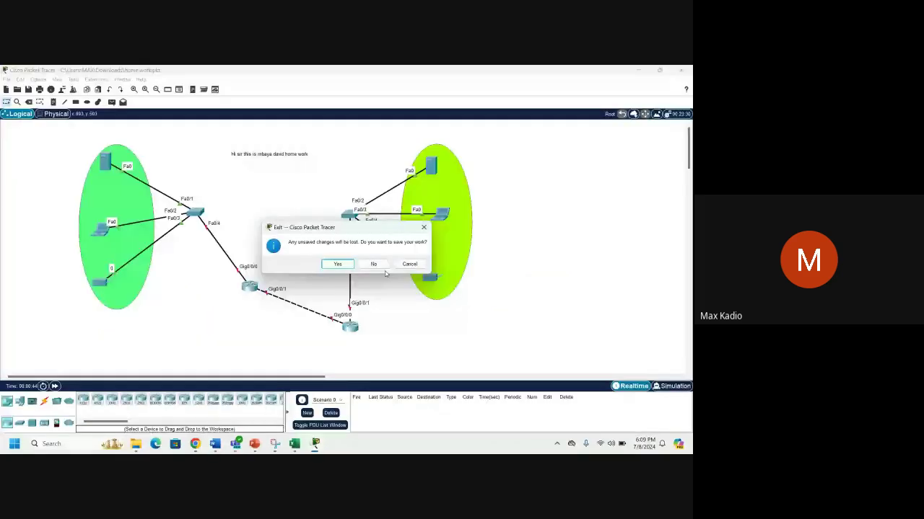
Exit Packet Tracer without saving, then cancel renaming the other .pkt file in Downloads.
click(374, 264)
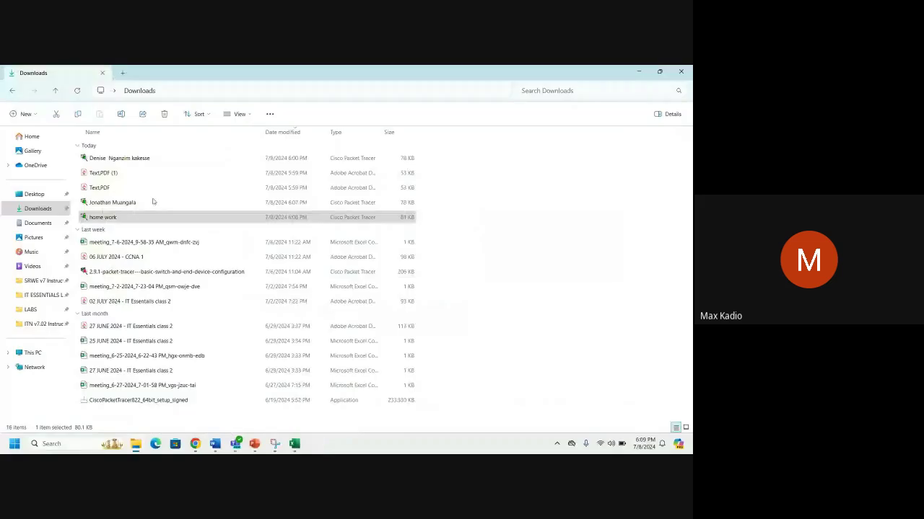
click(153, 202)
key(F2)
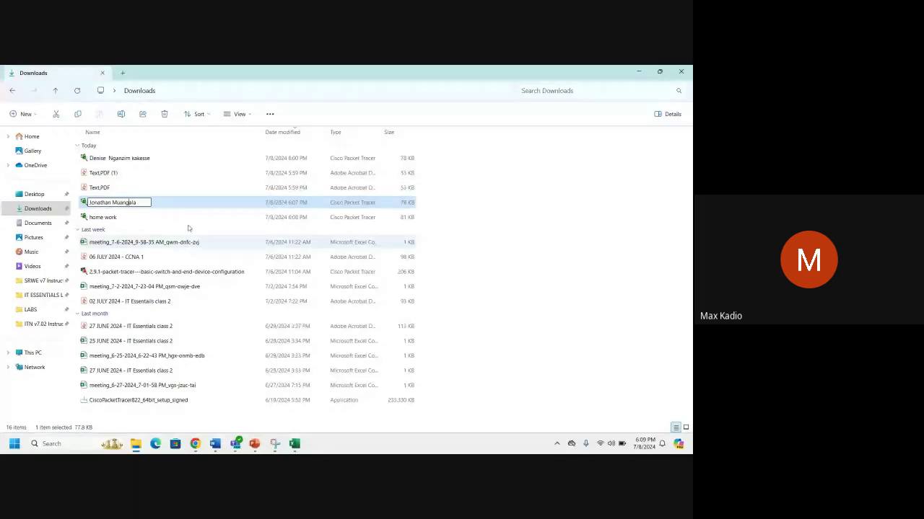
key(Return)
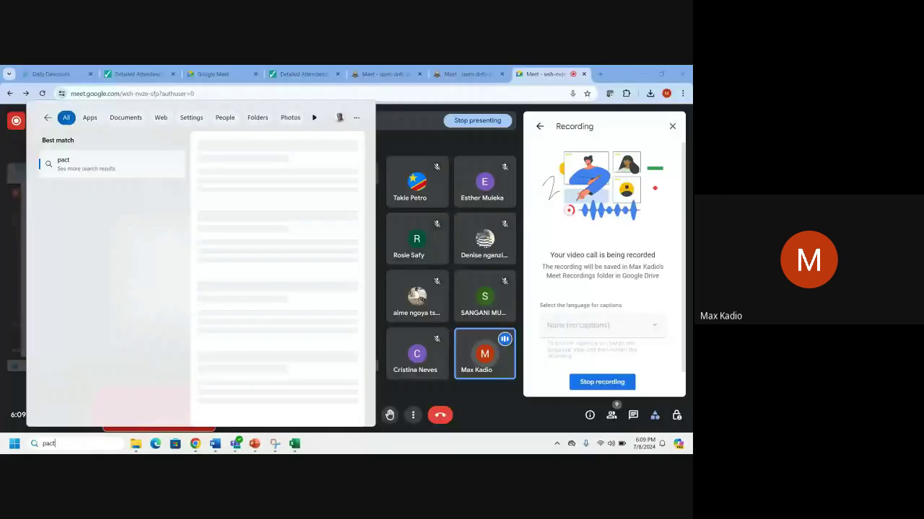
Correct the 'pa' search and launch Cisco Packet Tracer from the results.
key(BackSpace)
key(BackSpace)
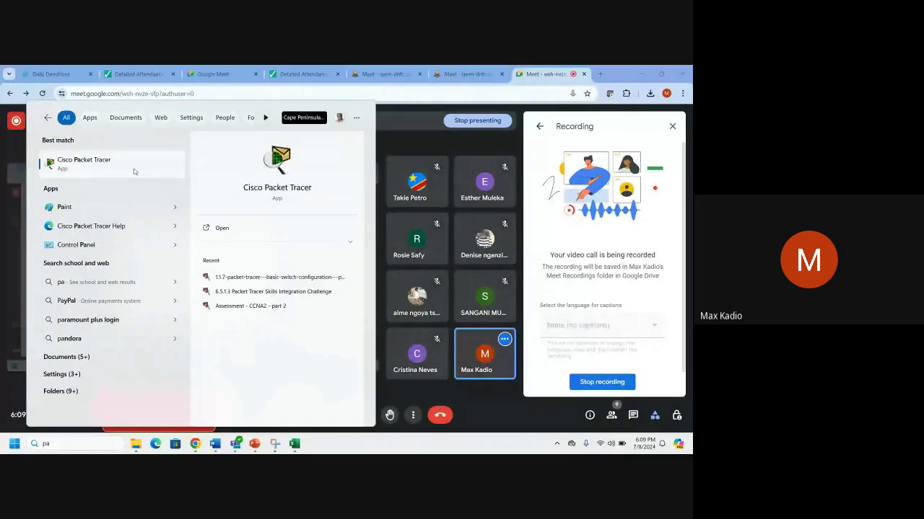
key(Escape)
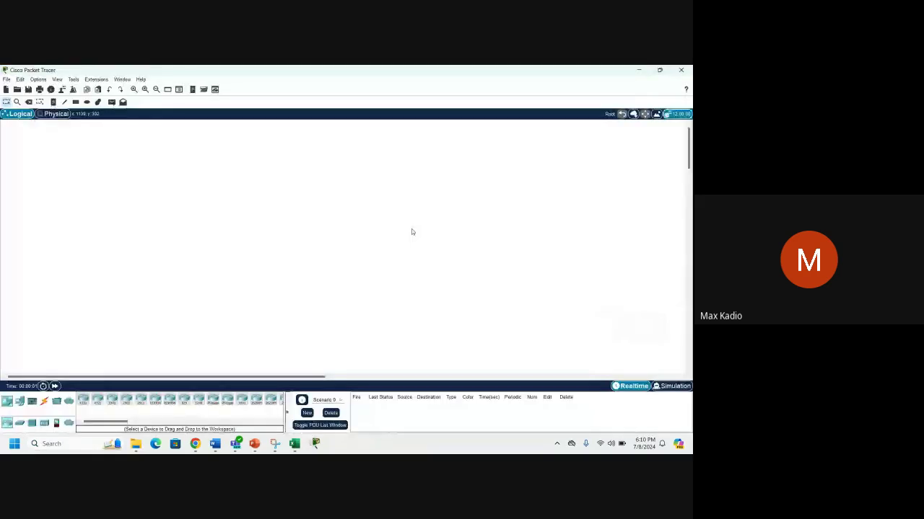
Place two ISR4331 routers side by side, align the right switch, and add the right server.
click(82, 401)
click(271, 224)
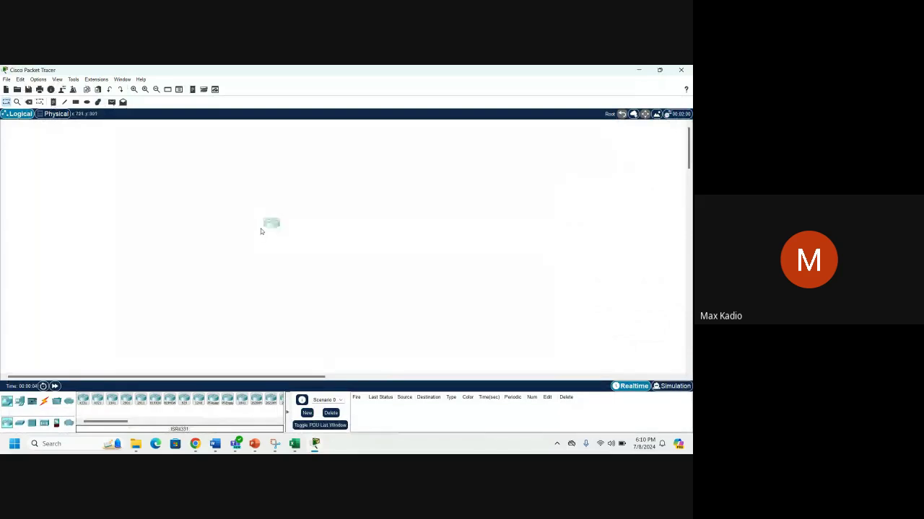
click(82, 400)
click(227, 339)
drag(228, 343, 396, 222)
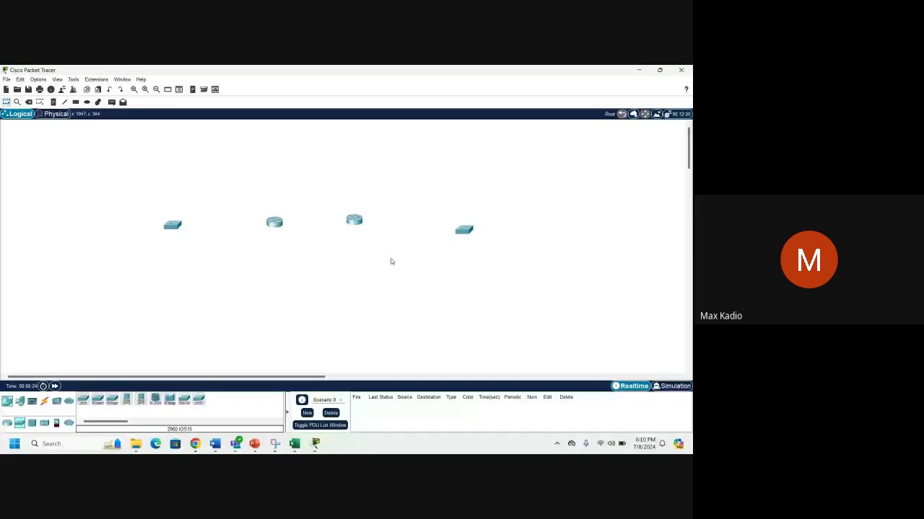
drag(464, 230, 452, 221)
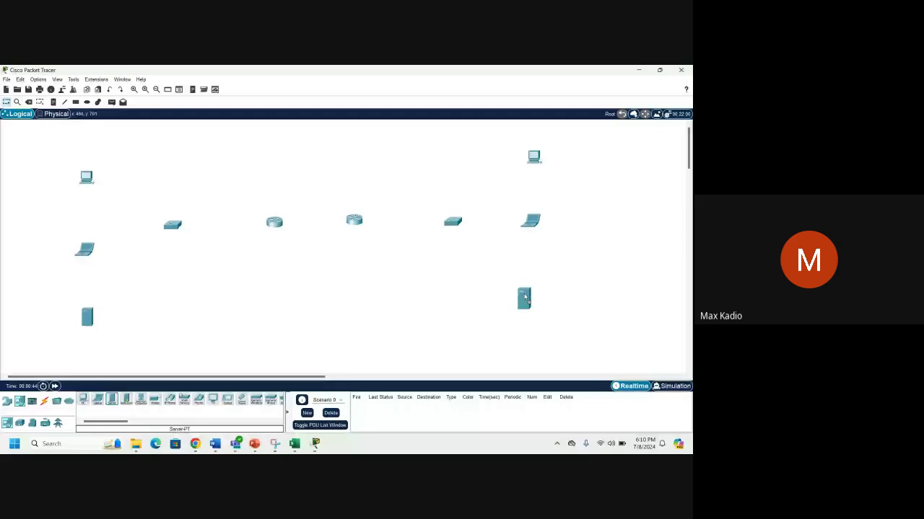
drag(524, 297, 525, 297)
mouse_move(255, 444)
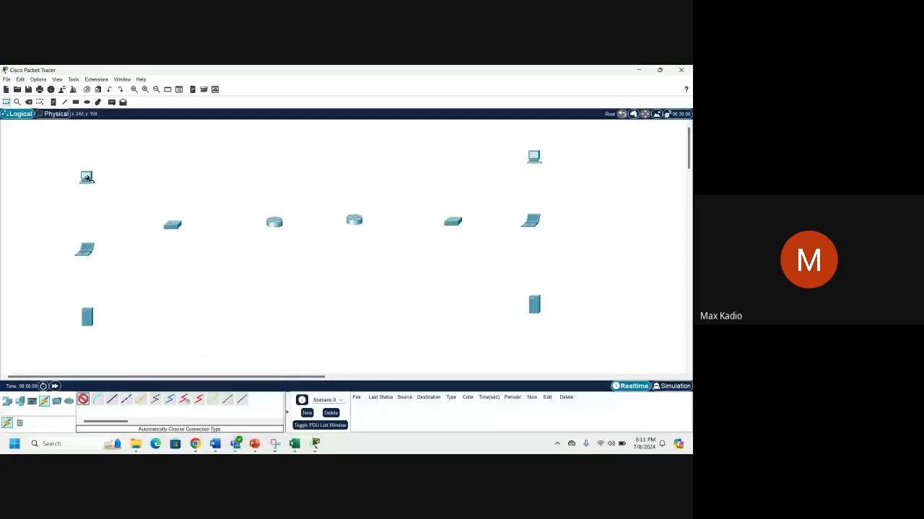
Cable the left PC and left laptop to the left switch.
click(87, 179)
click(172, 224)
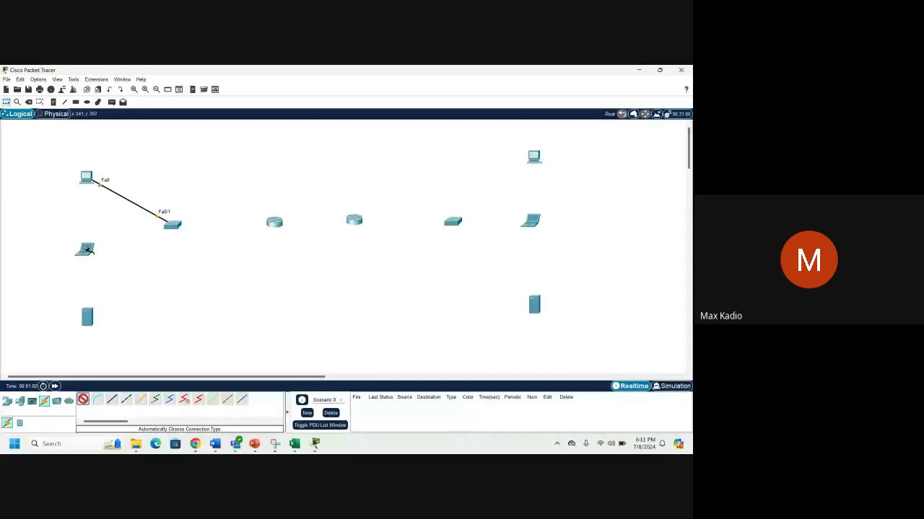
click(87, 249)
click(172, 224)
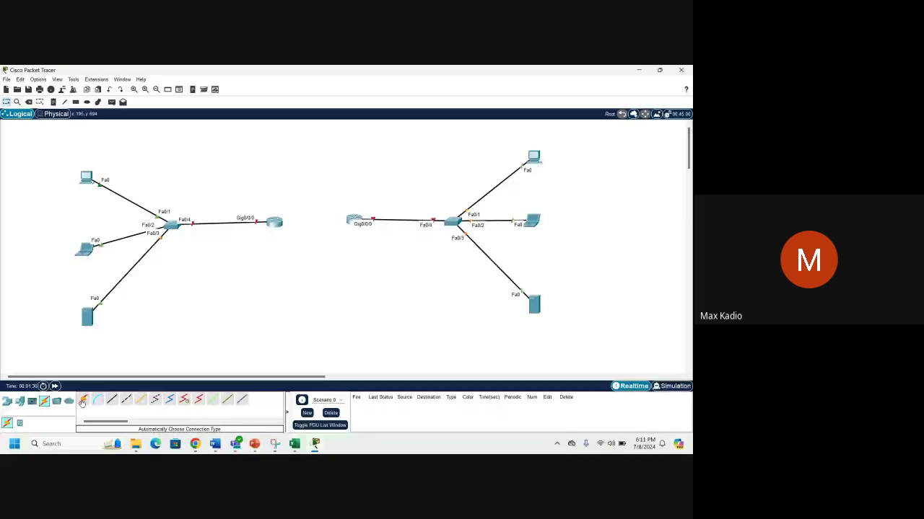
Join the two routers with an automatic cable, then delete that link again.
click(83, 401)
click(274, 221)
click(354, 220)
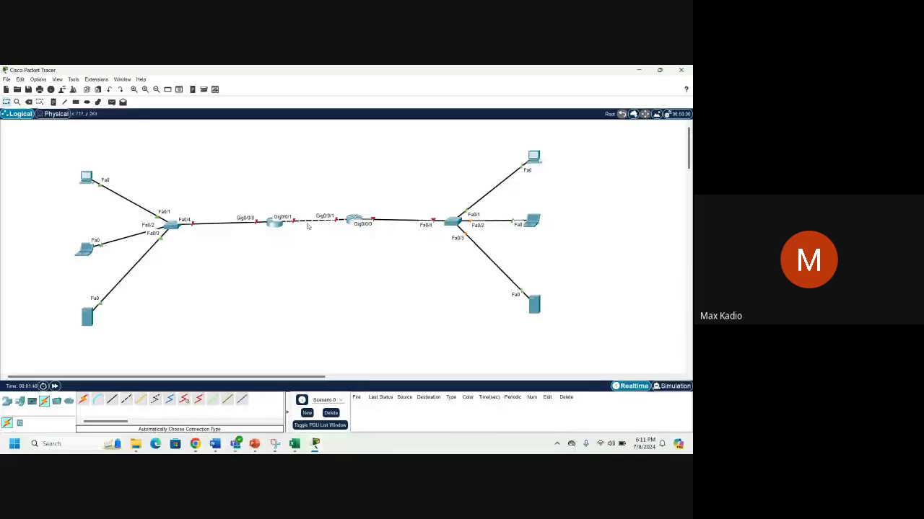
key(Delete)
click(308, 219)
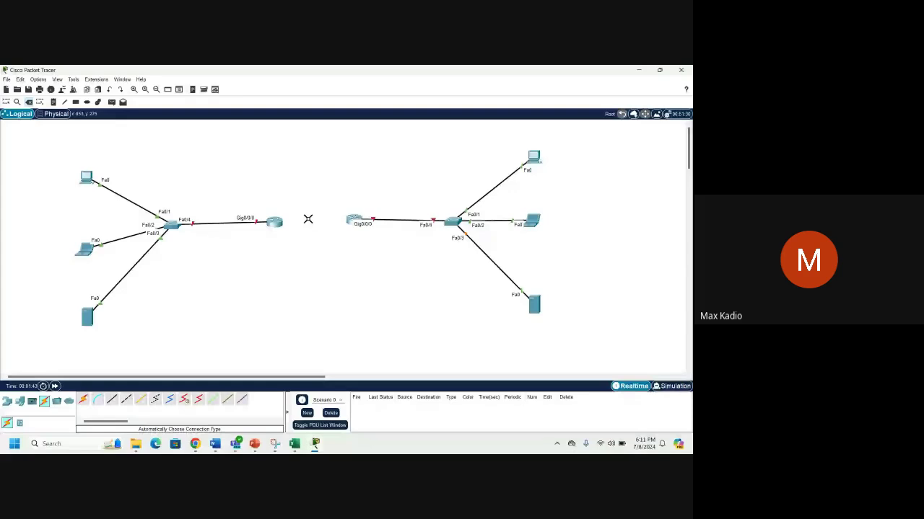
key(Escape)
Open Router0's CLI maximized to review its startup output, then close it.
click(280, 229)
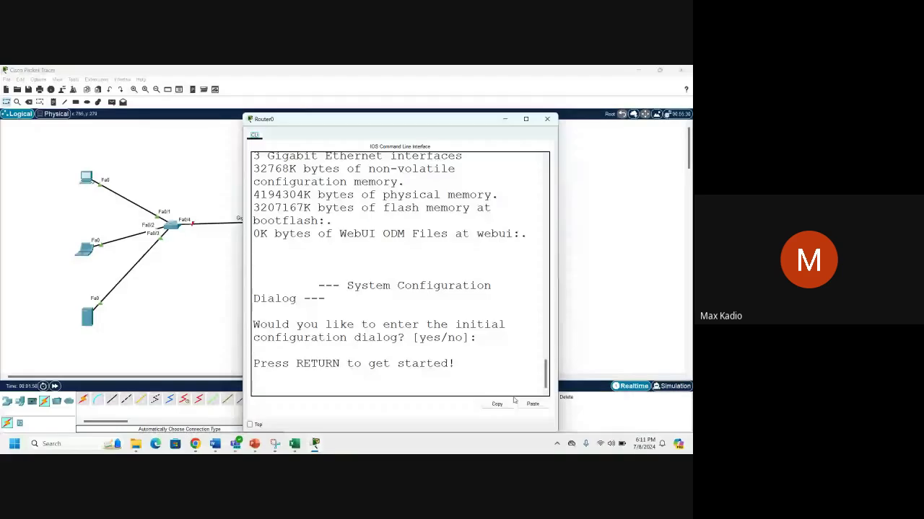
click(525, 118)
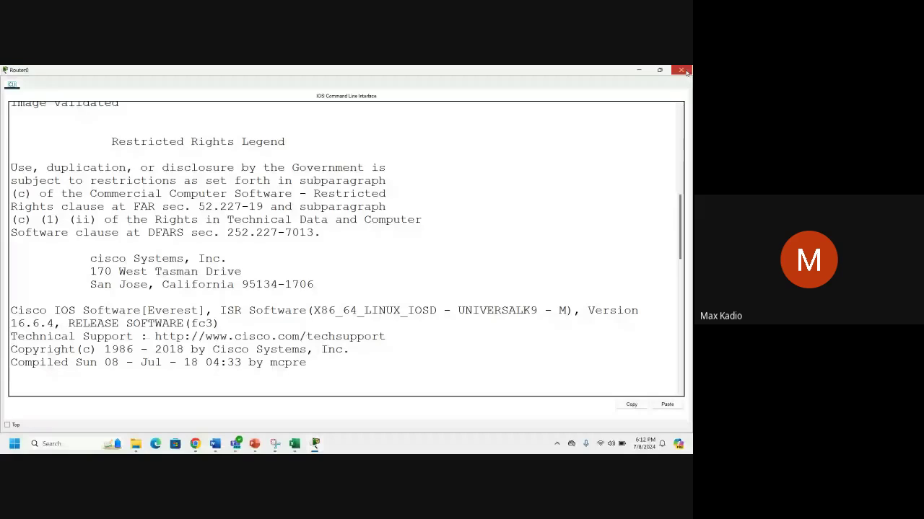
click(682, 71)
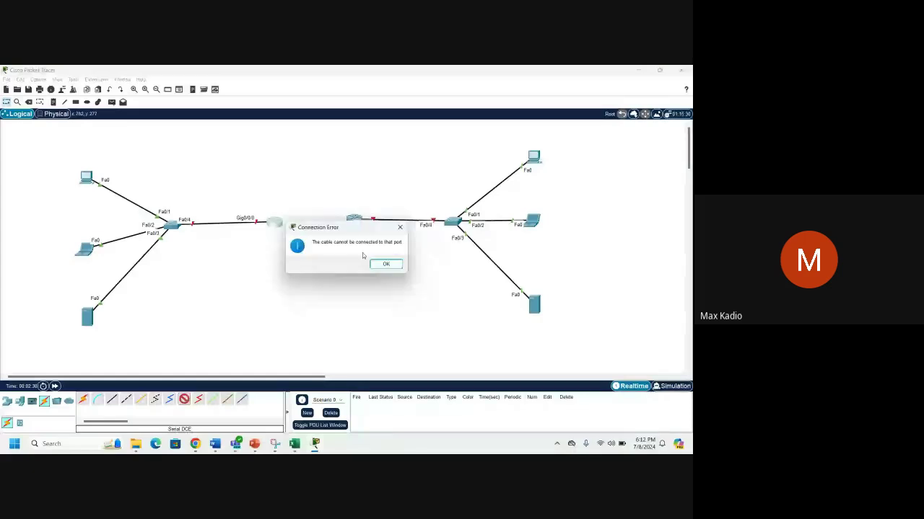
Dismiss the Connection Error and reopen Router0's command-line console.
key(Return)
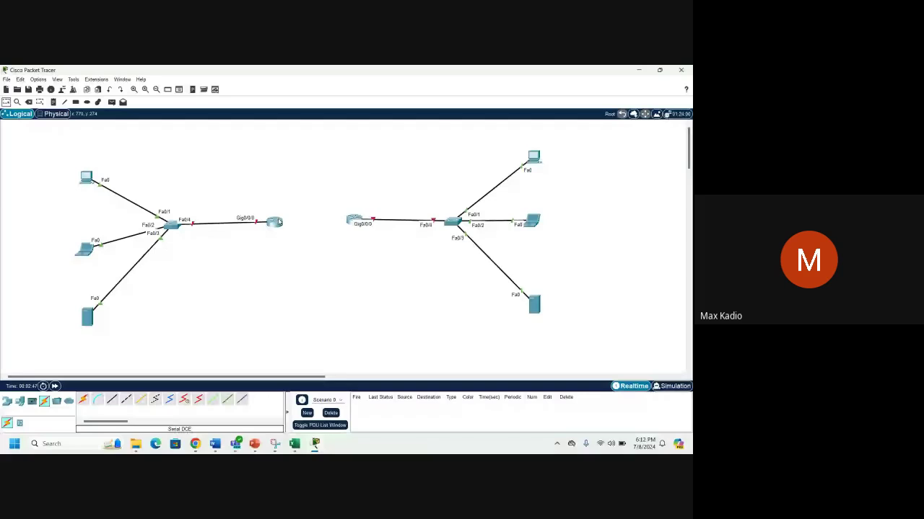
click(279, 222)
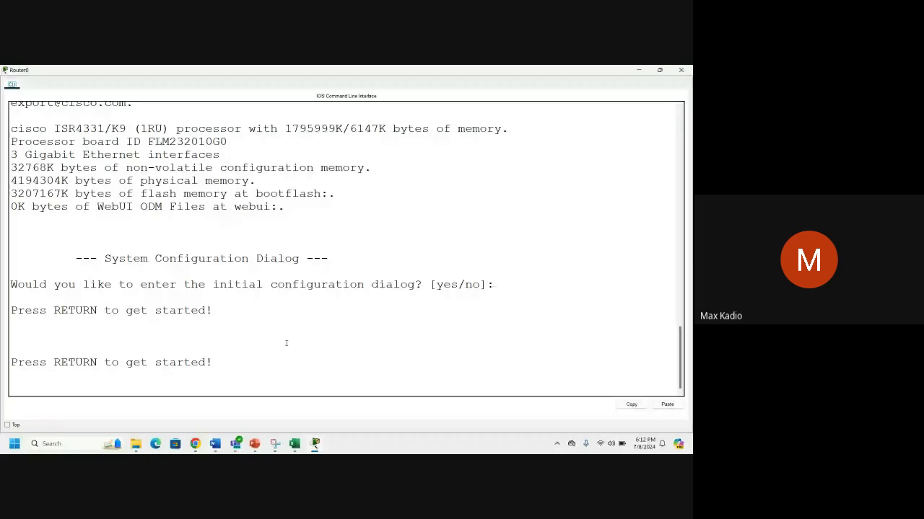
Get Router0's first prompt and enter privileged mode with 'en'.
key(Return)
text(en)
key(Return)
key(Return)
key(Return)
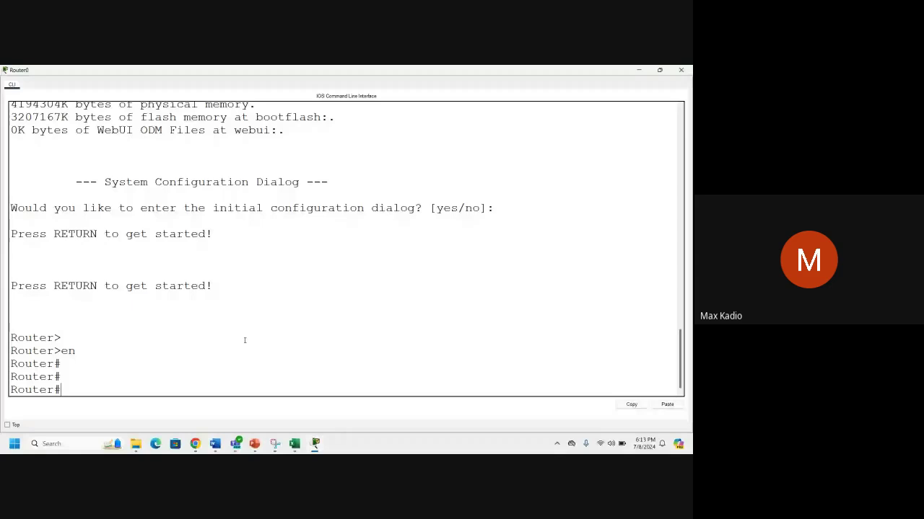
Build 'show ip interface brief' with Tab completion, highlight it, and run it.
text(sho)
key(Tab)
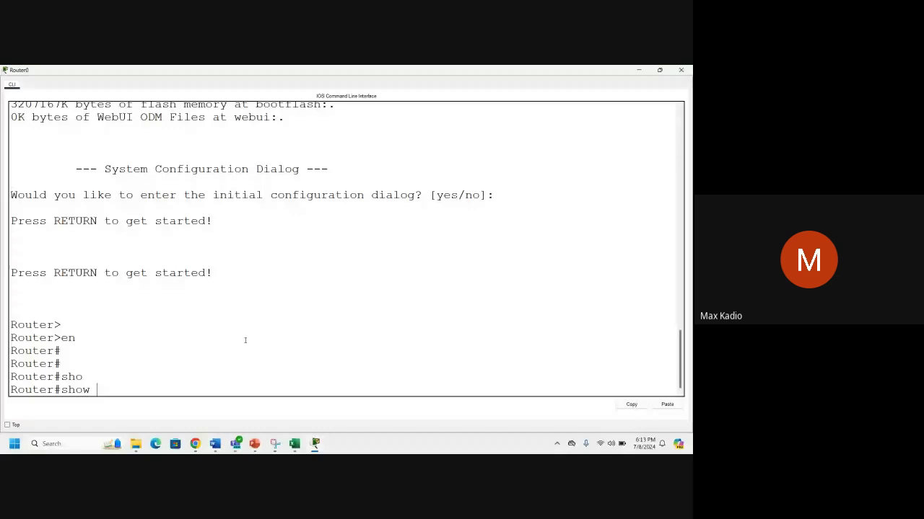
text(ip)
key(Tab)
text(in)
key(Tab)
text(terface)
key(Tab)
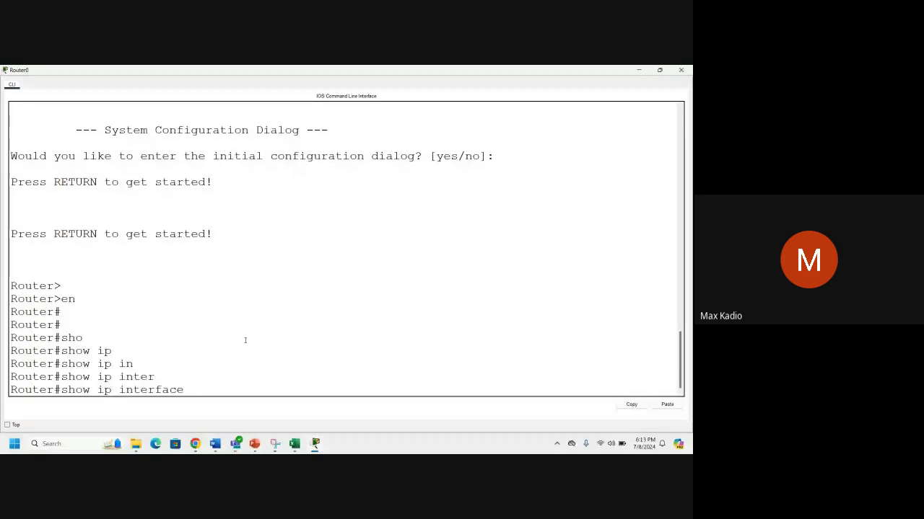
text(bri)
key(Tab)
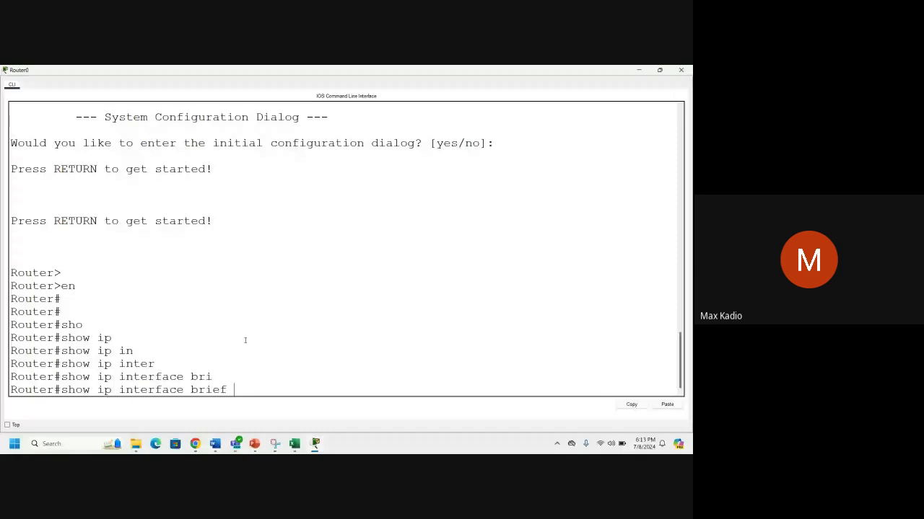
drag(213, 390, 62, 389)
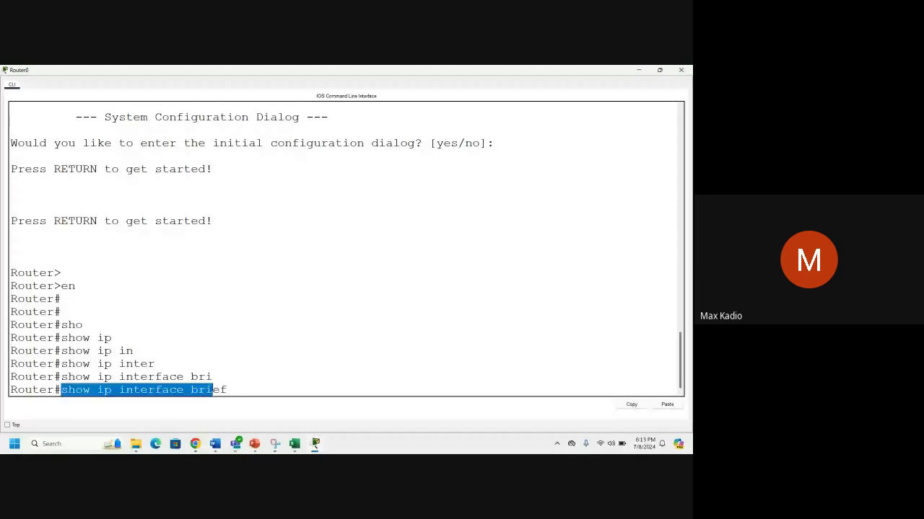
drag(212, 389, 229, 392)
drag(229, 395, 234, 394)
click(234, 389)
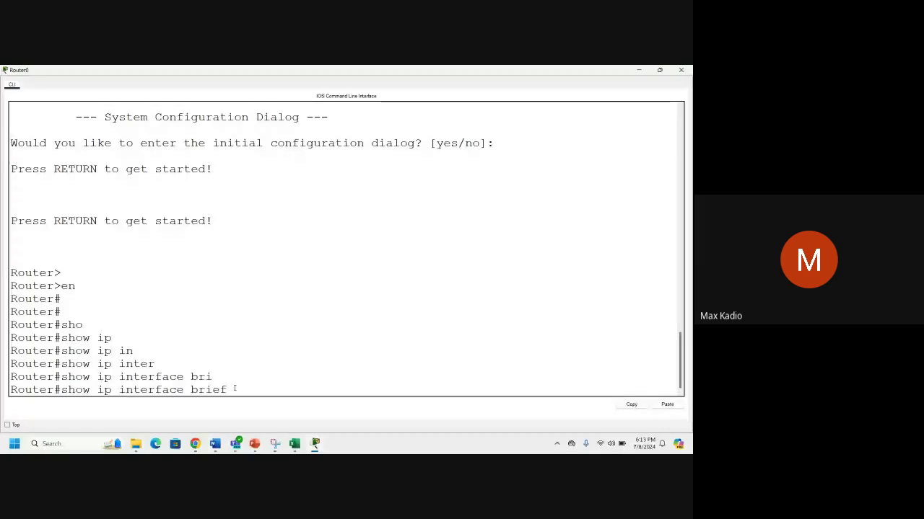
key(Return)
key(Return)
key(Return)
key(Return)
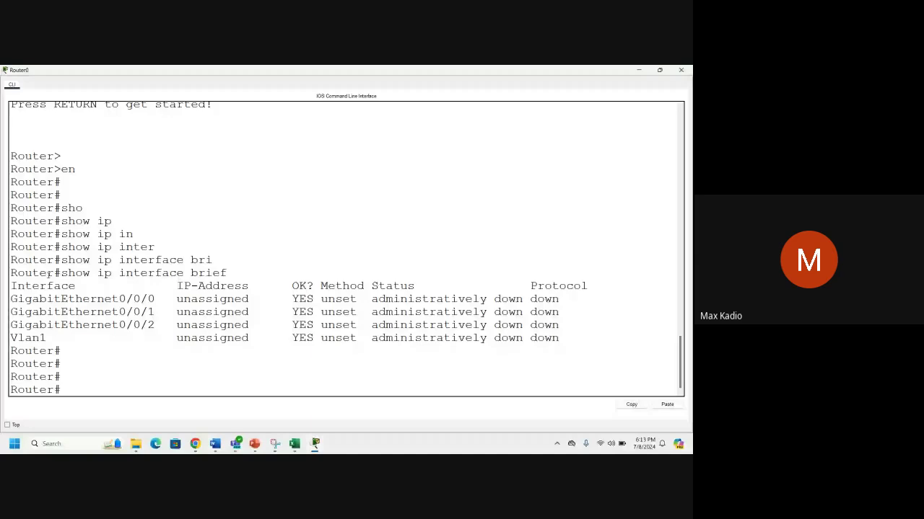
Highlight the command and GigabitEthernet0/0/1 in Router0's output, then switch to Google Meet.
drag(62, 272, 193, 274)
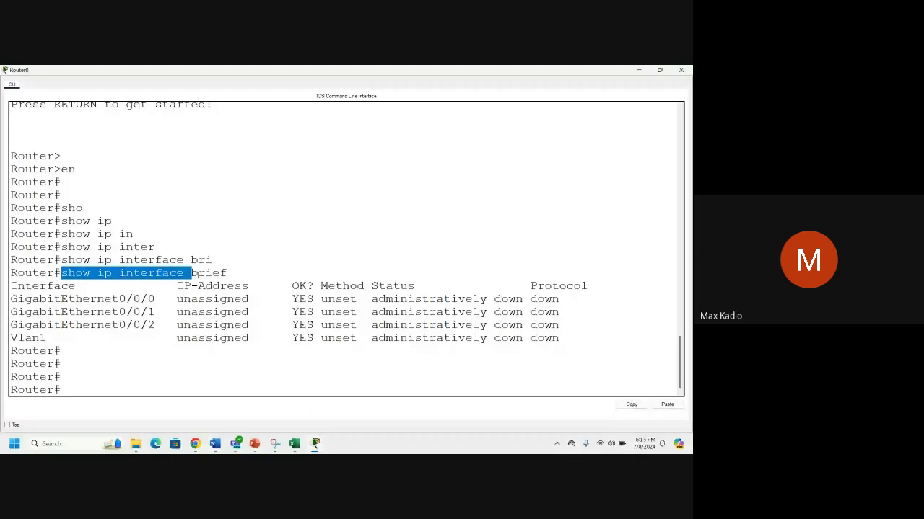
drag(10, 312, 157, 312)
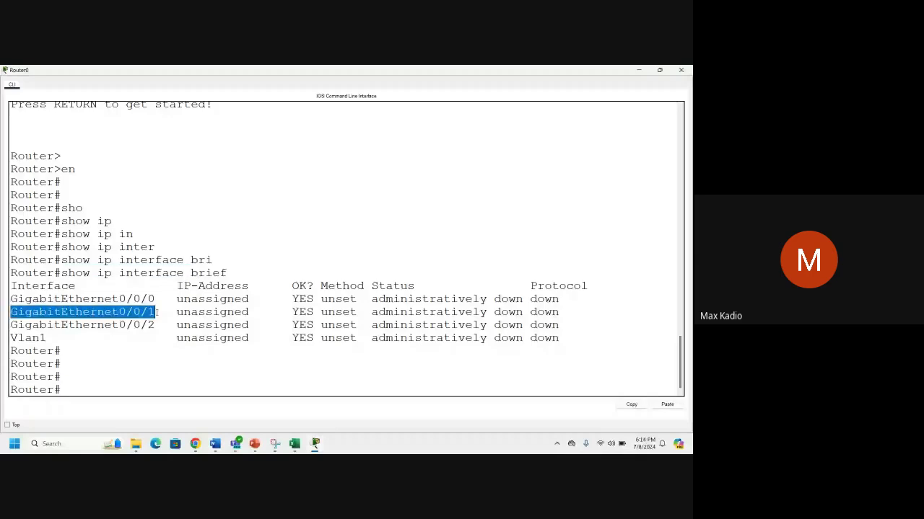
click(47, 350)
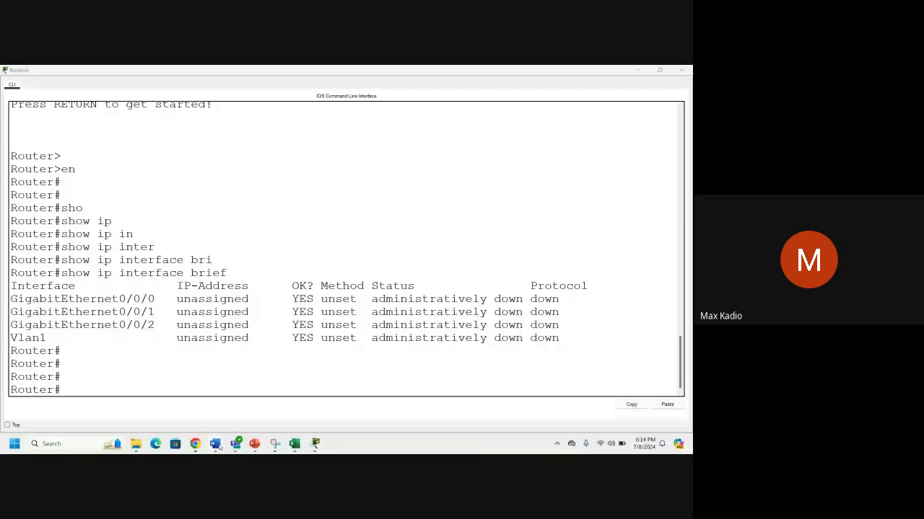
key(alt+Tab)
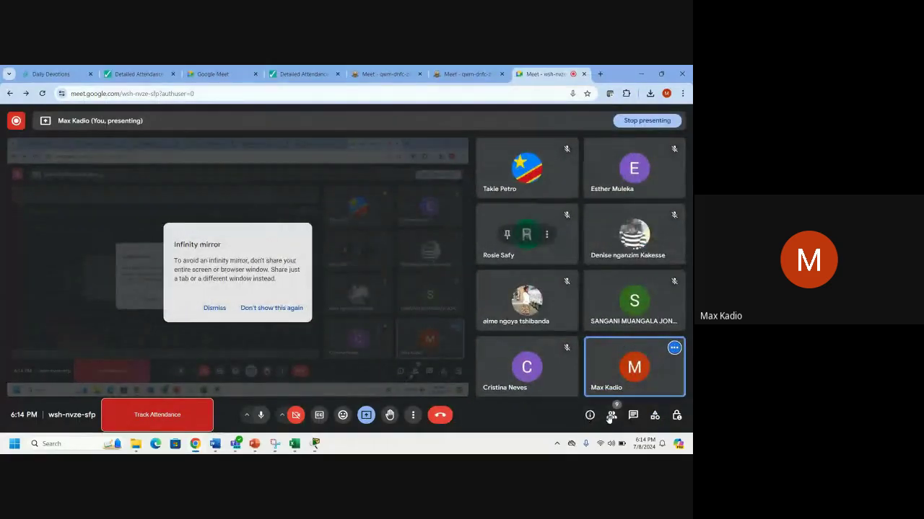
Open the People panel and admit the waiting participant into the call.
click(612, 416)
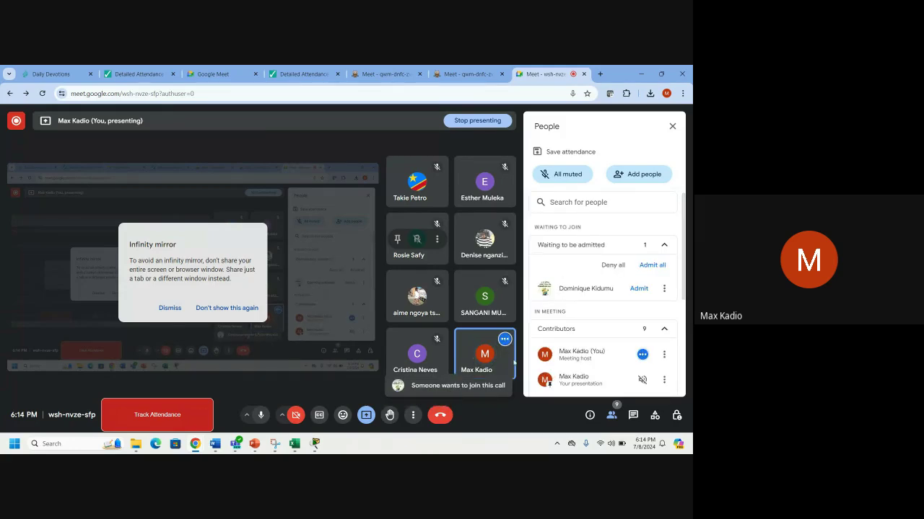
click(650, 265)
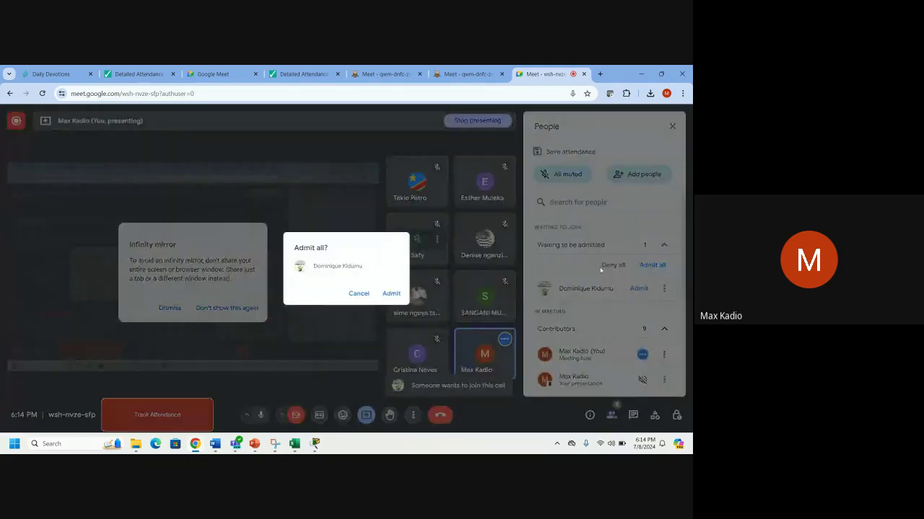
click(391, 293)
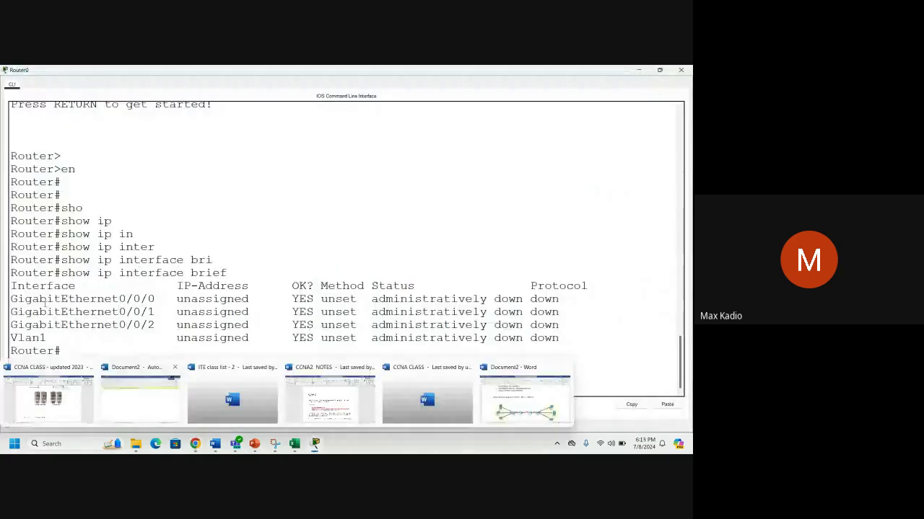
Highlight the interface command in Router0's console once more, then close the console.
drag(60, 273, 230, 273)
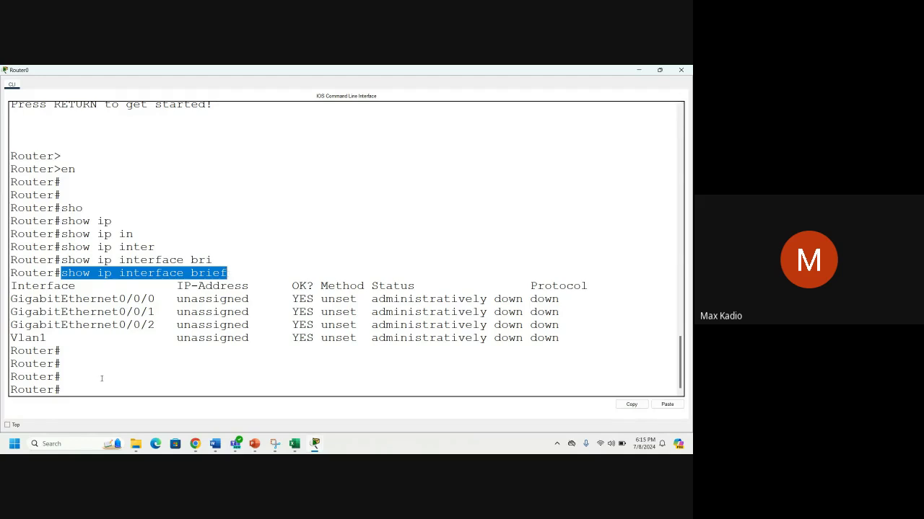
click(550, 214)
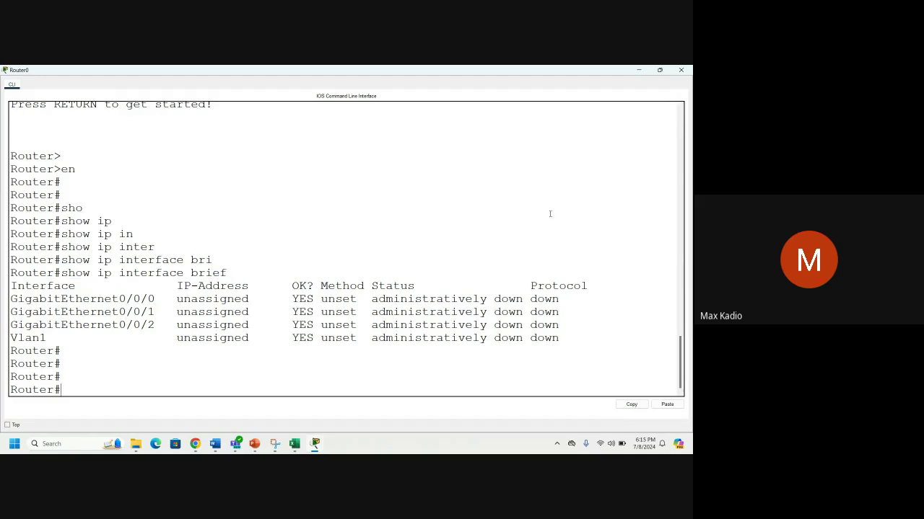
click(34, 85)
key(Tab)
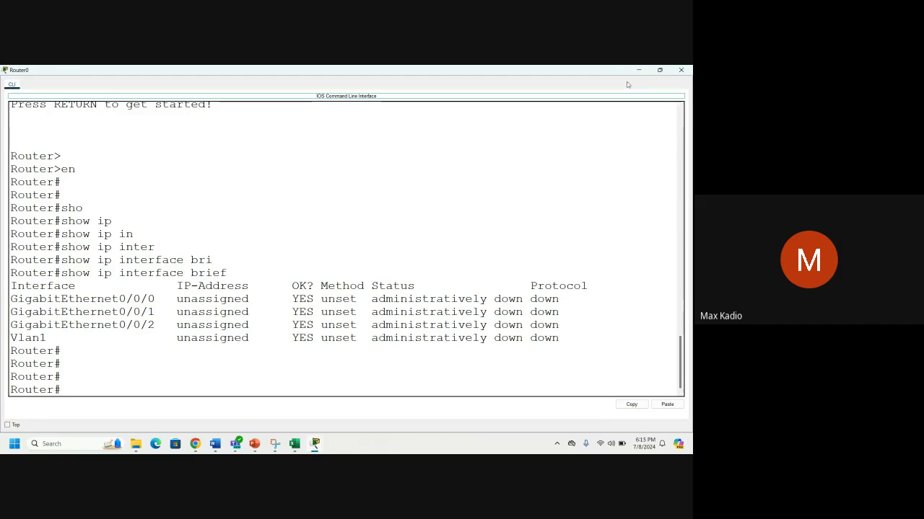
click(681, 69)
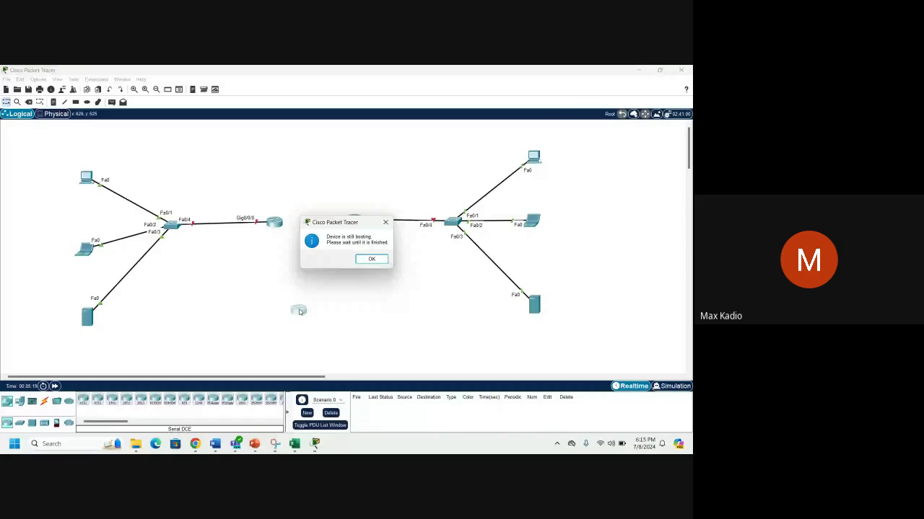
Open the new router's console maximized, decline initial configuration with 'n', and enter privileged mode.
click(371, 258)
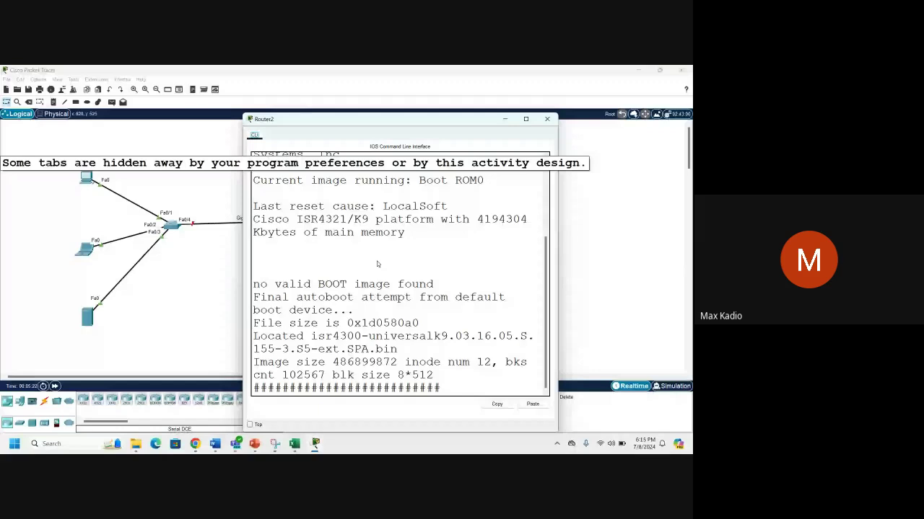
click(526, 119)
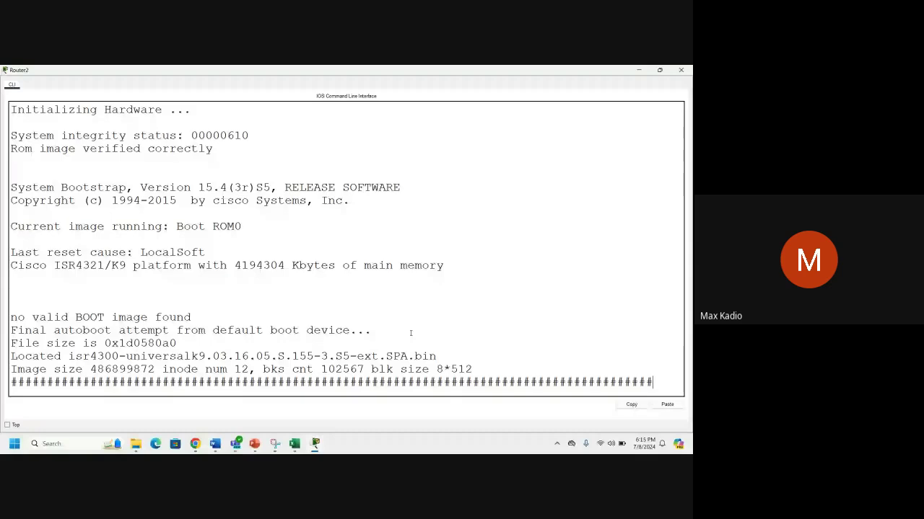
text(n)
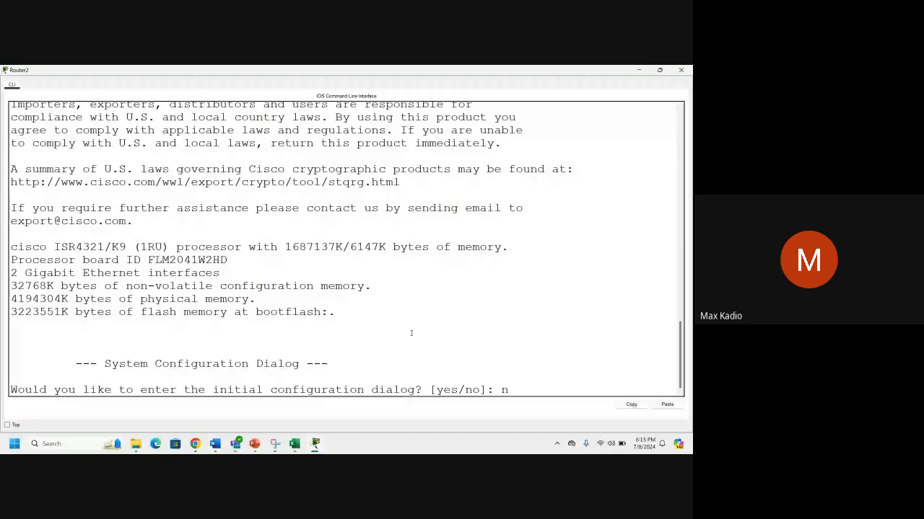
key(Return)
key(Return)
key(Return)
text(er>e)
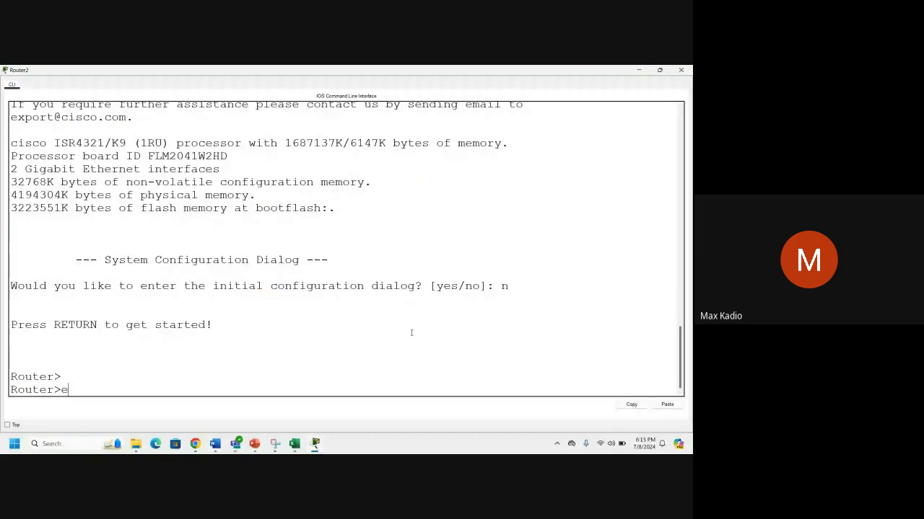
text(n)
key(Return)
key(Return)
key(Return)
key(Return)
key(Return)
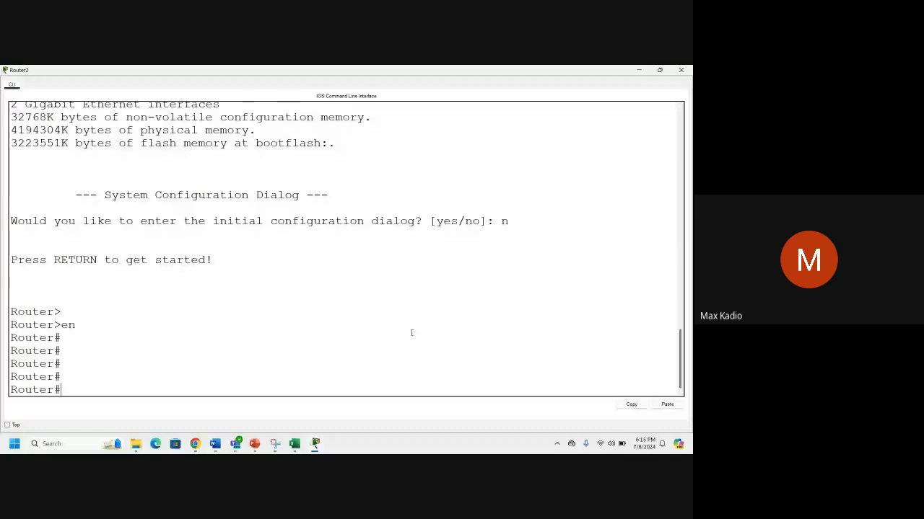
Run 'show ip interface brief', highlight the interface rows, and close Router2's console.
text(show ip interf)
key(Tab)
text(b)
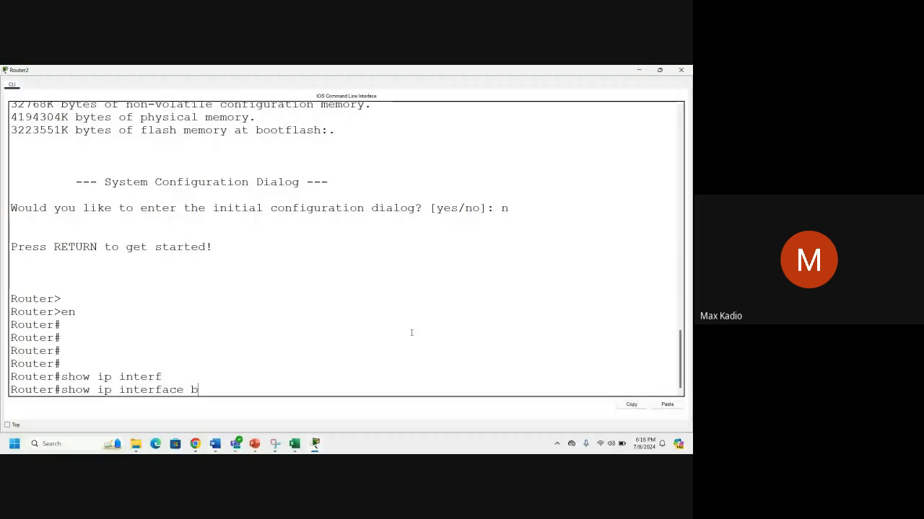
text(r)
key(Tab)
key(Return)
key(Return)
key(Return)
key(Return)
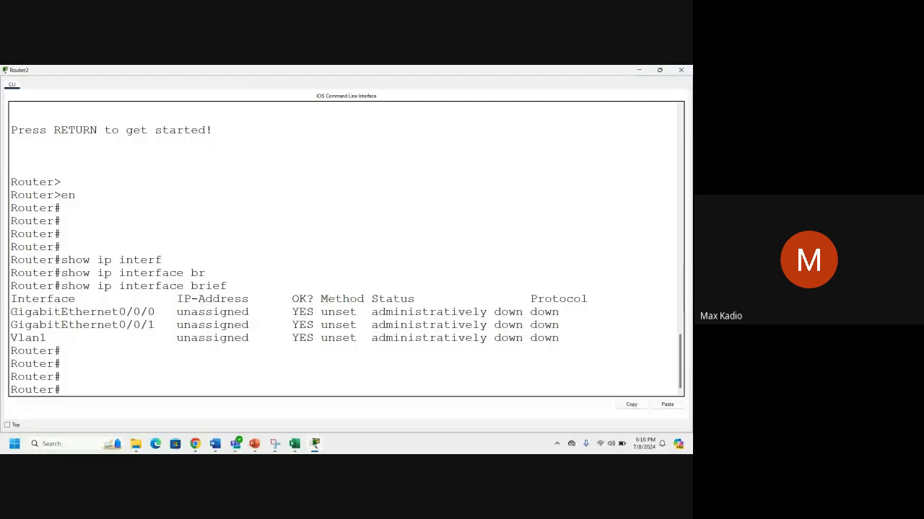
drag(12, 312, 47, 338)
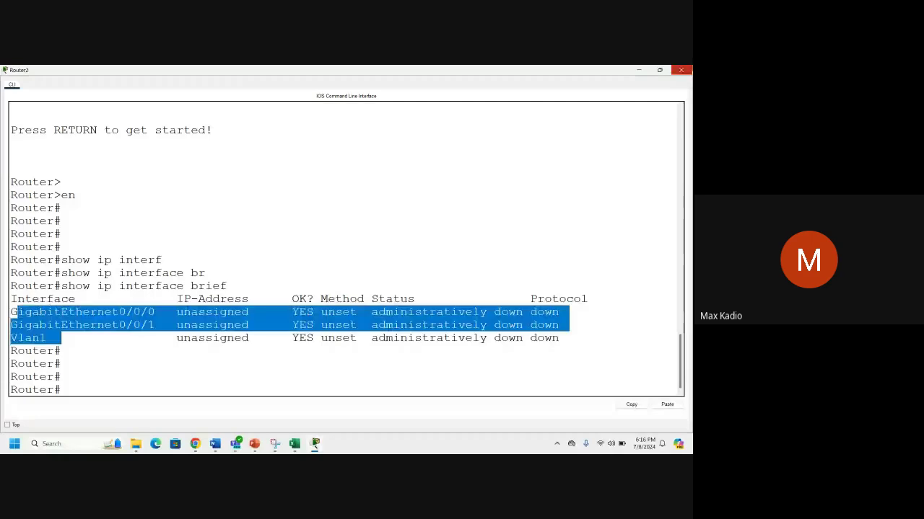
click(681, 70)
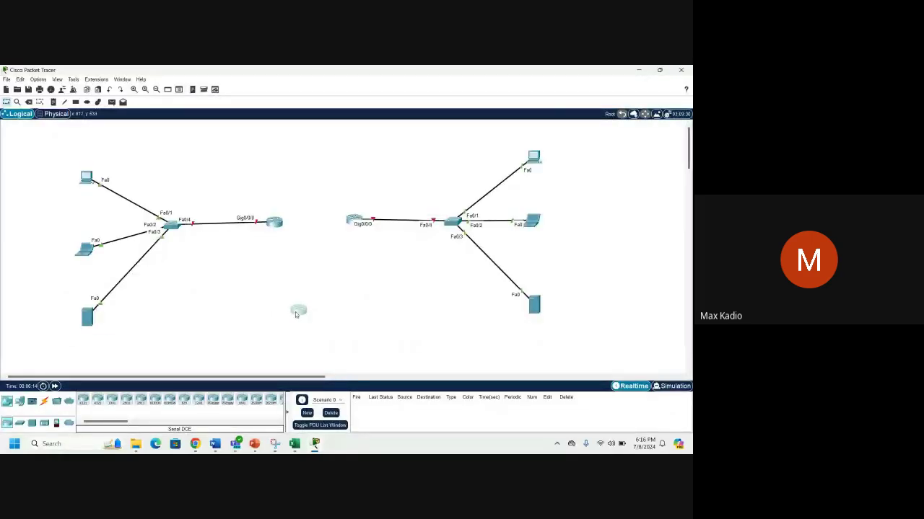
Reopen Router2's CLI, minimize it, and open the newly added router's window.
click(295, 311)
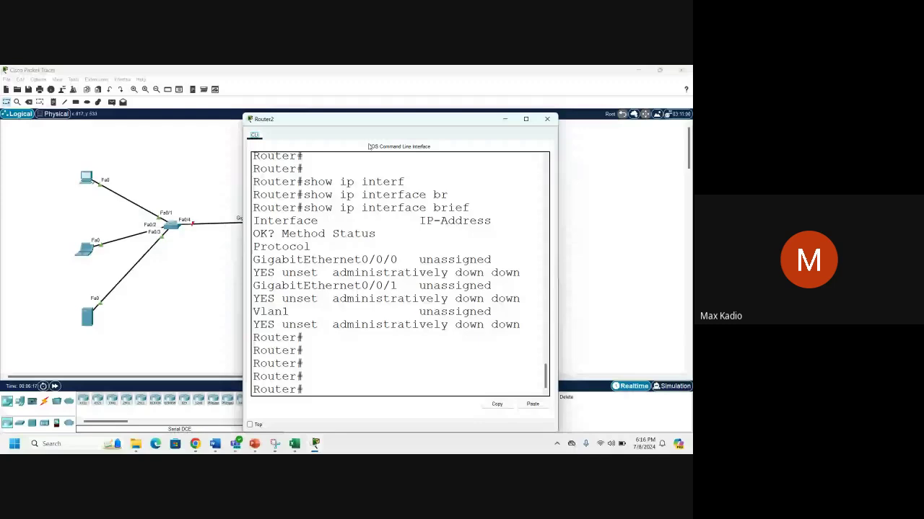
click(504, 120)
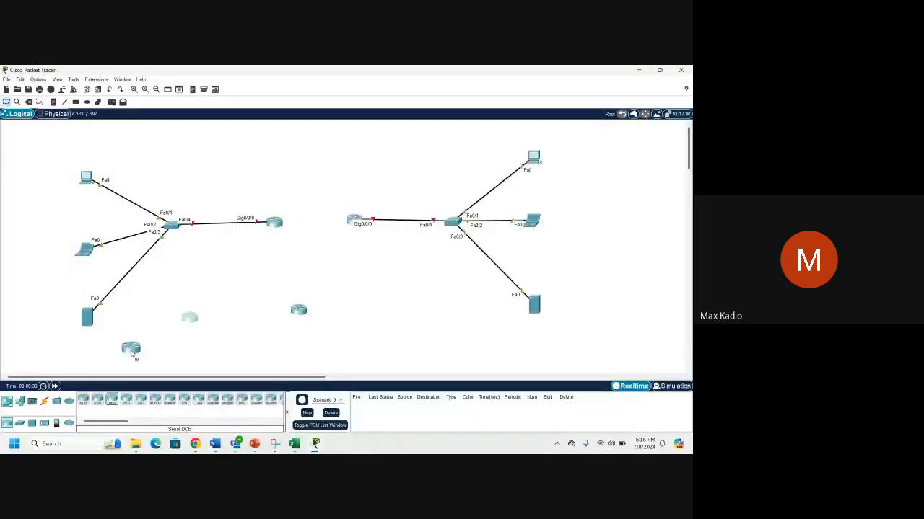
click(135, 353)
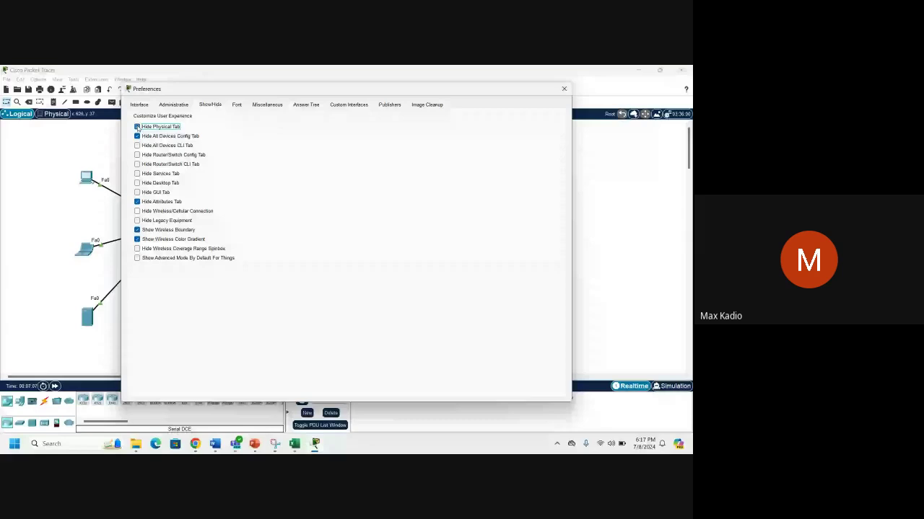
Untick Hide All Devices Config Tab, close Router0's window, and review the Administrative and Show/Hide preferences.
click(137, 136)
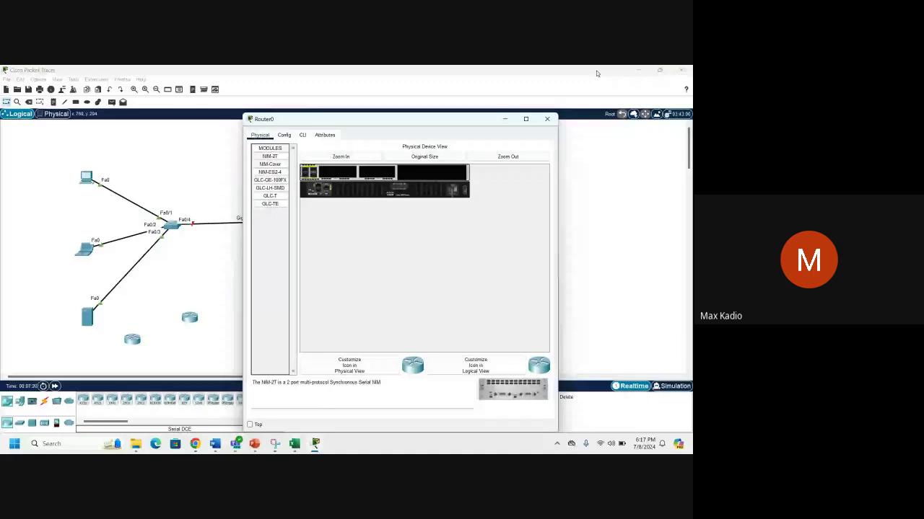
click(597, 73)
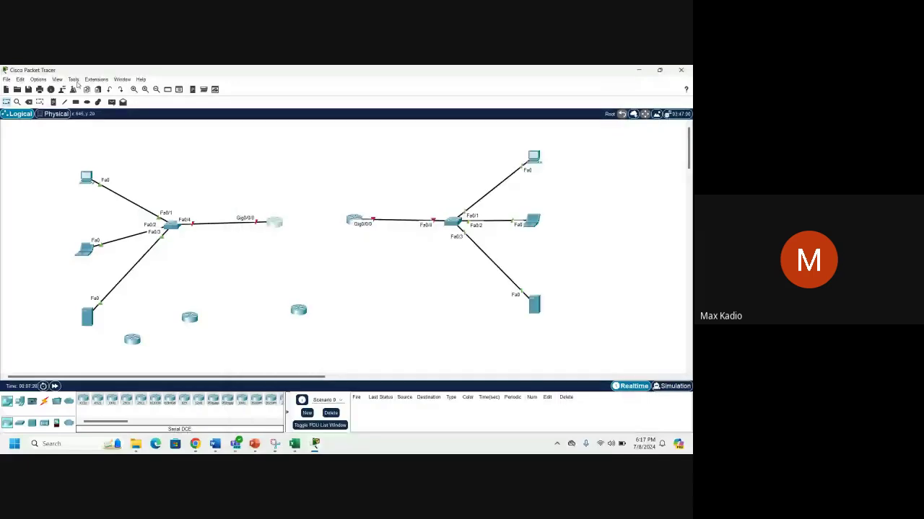
key(ctrl+r)
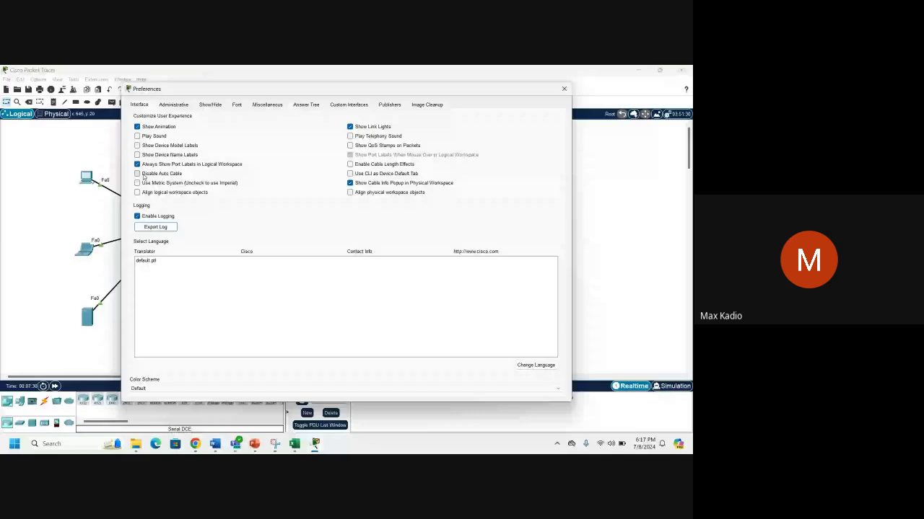
click(173, 105)
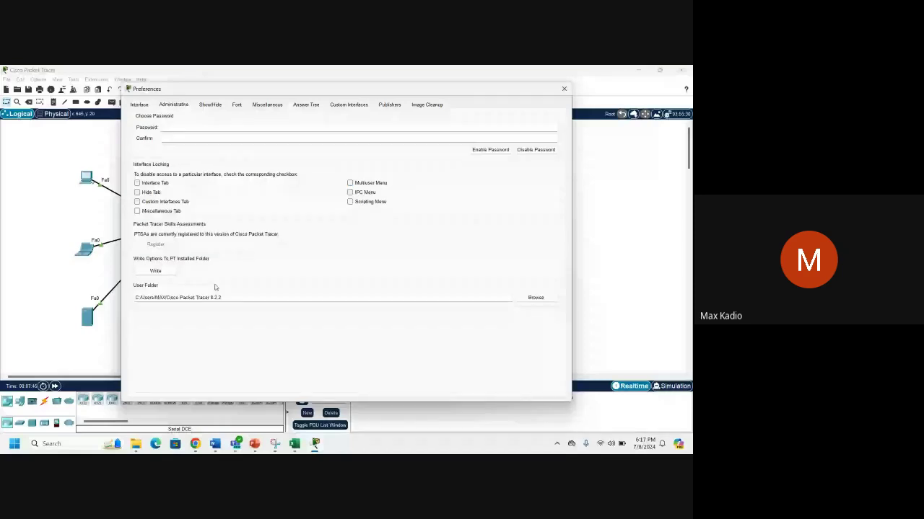
click(210, 105)
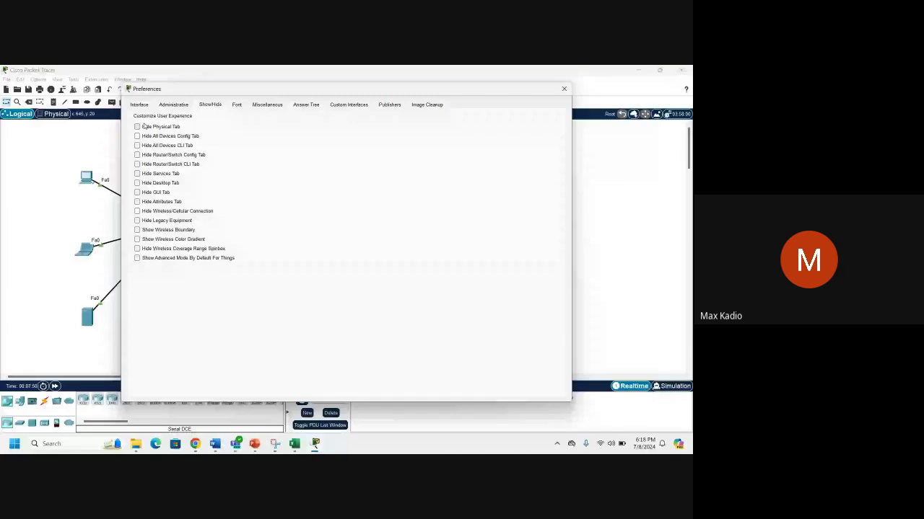
key(Escape)
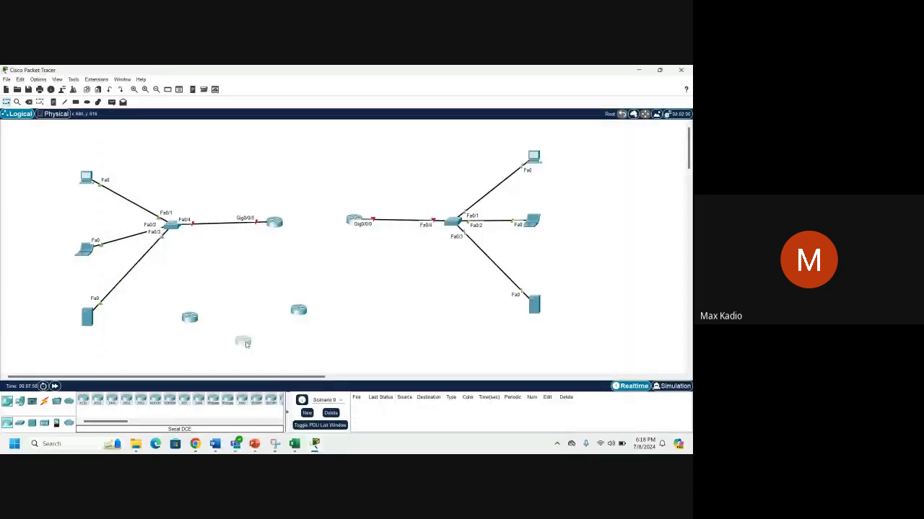
Delete the three spare routers below the LANs, then open Router0's device window.
drag(189, 317, 235, 304)
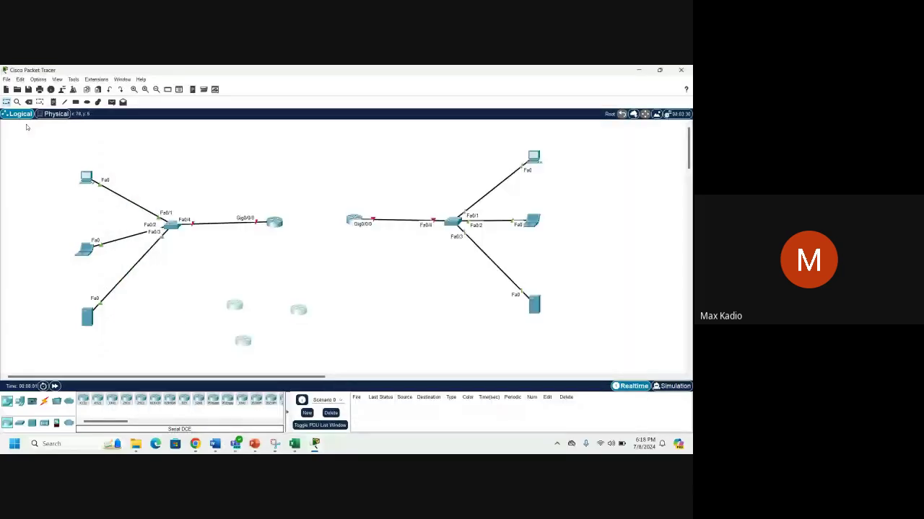
click(28, 103)
click(350, 274)
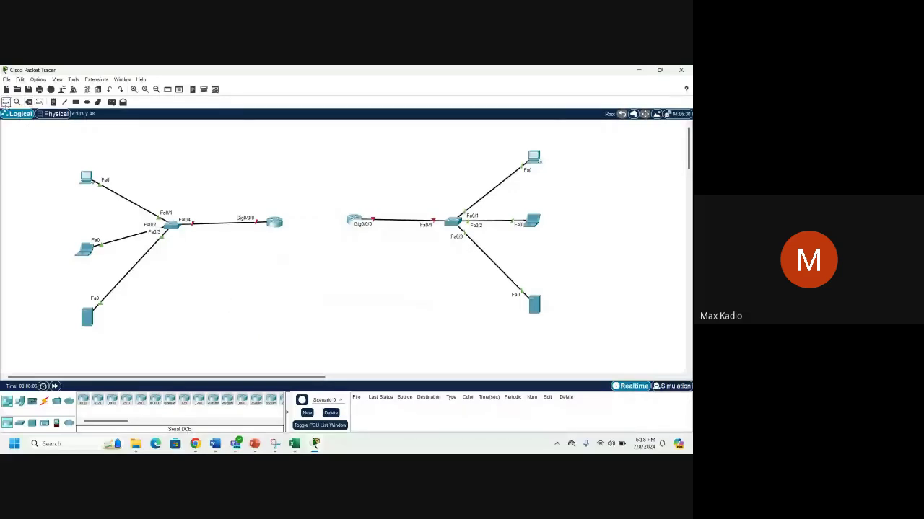
click(275, 223)
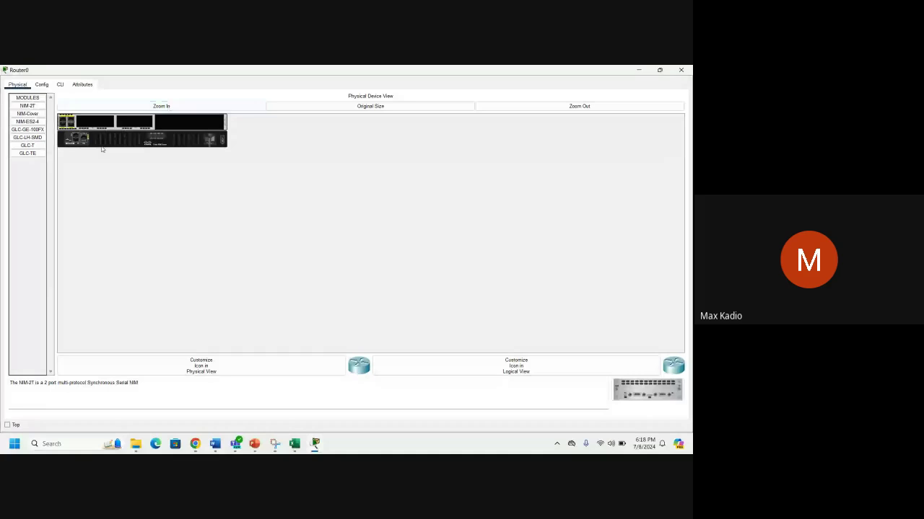
Search Google Images for 'cisco routers' and open a grey router image's source page.
click(639, 70)
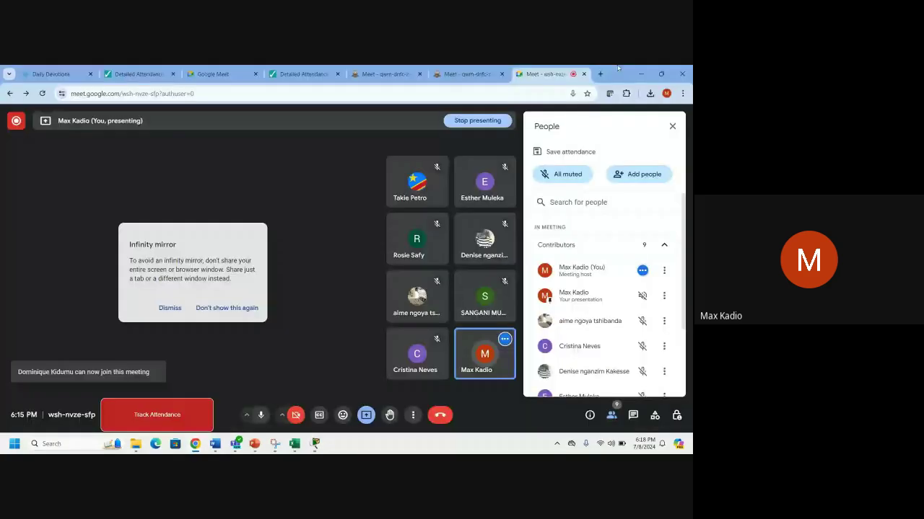
click(599, 74)
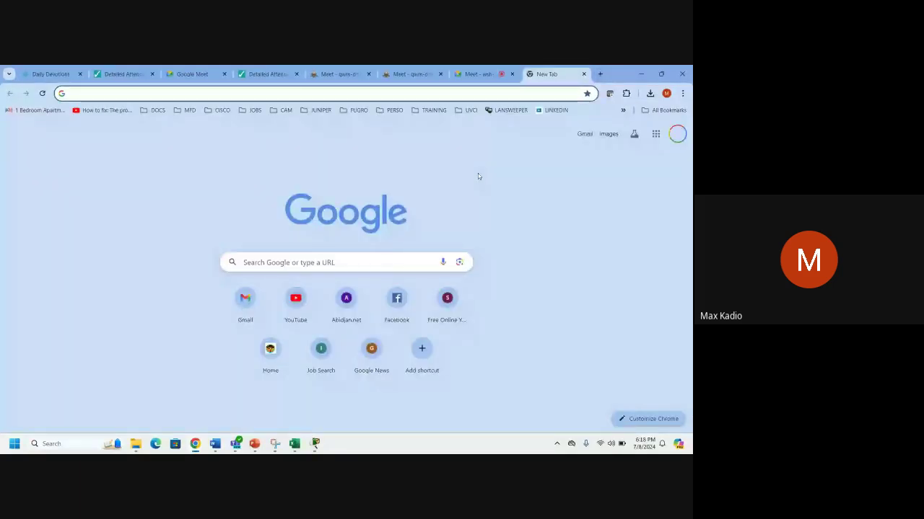
text(cisco routers)
key(Return)
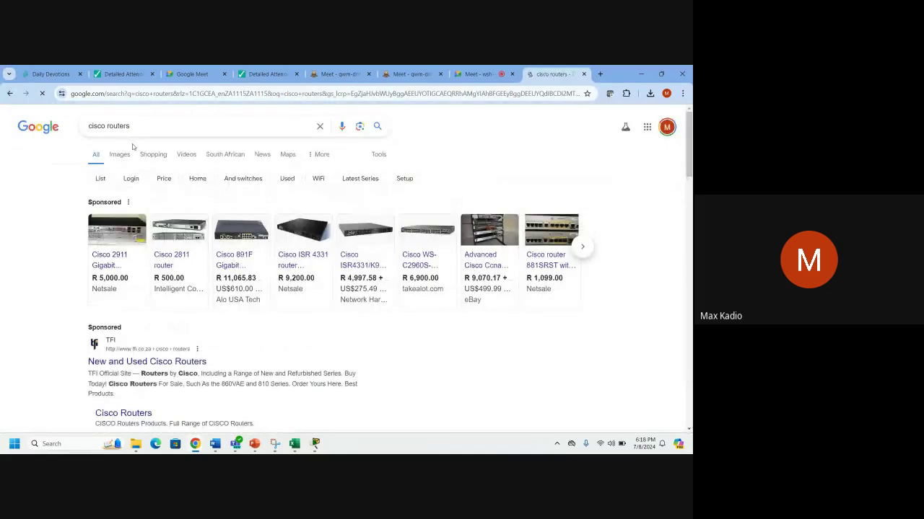
click(119, 154)
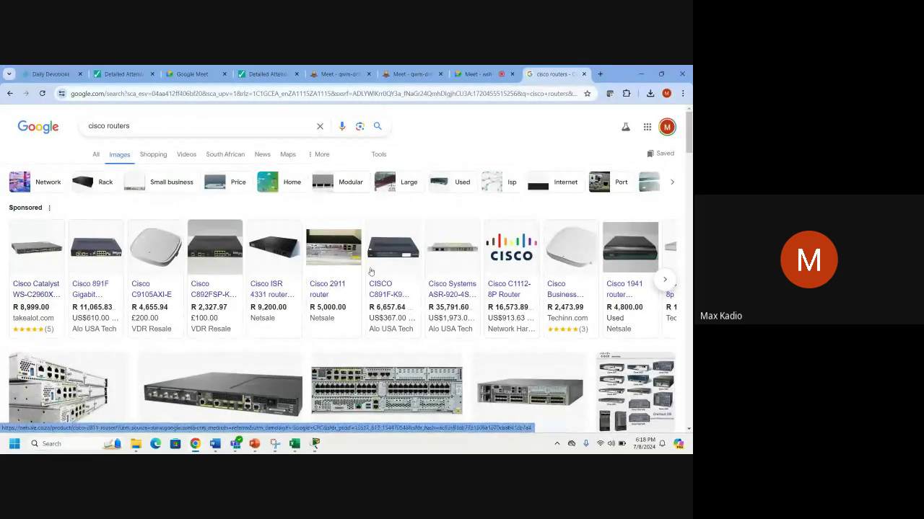
mouse_move(409, 318)
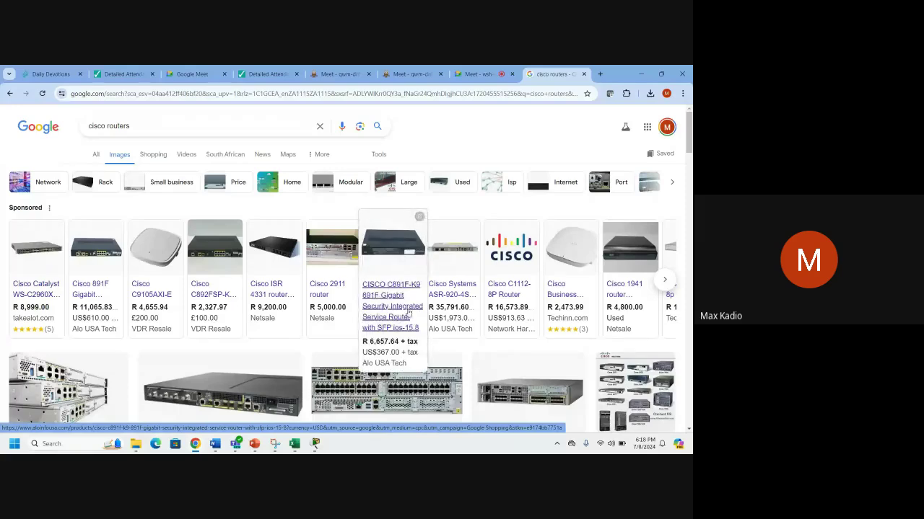
click(526, 395)
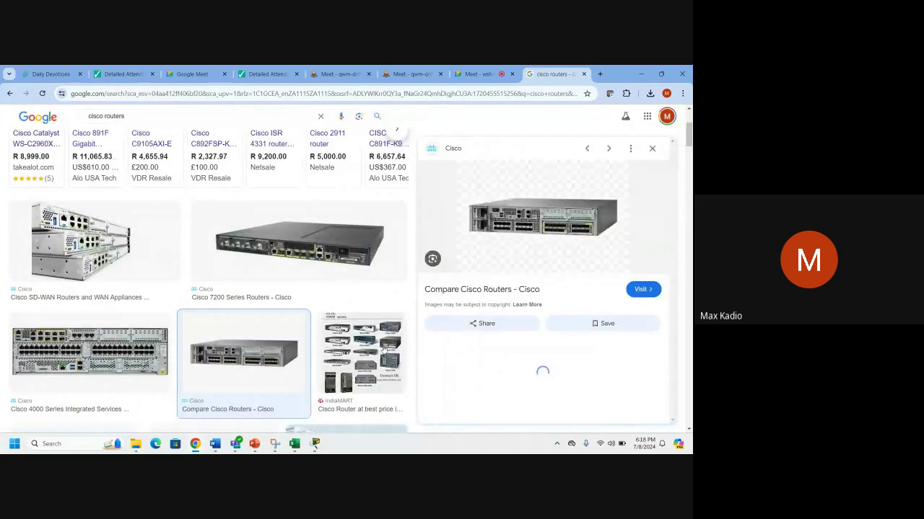
click(510, 241)
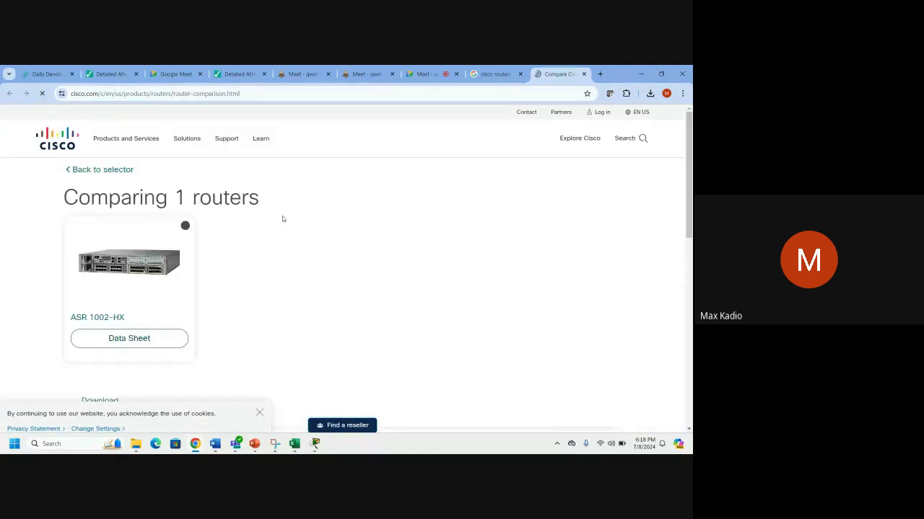
Open the ASR 1002-HX product page, zoom into its photo, then return to the Meet call.
click(102, 317)
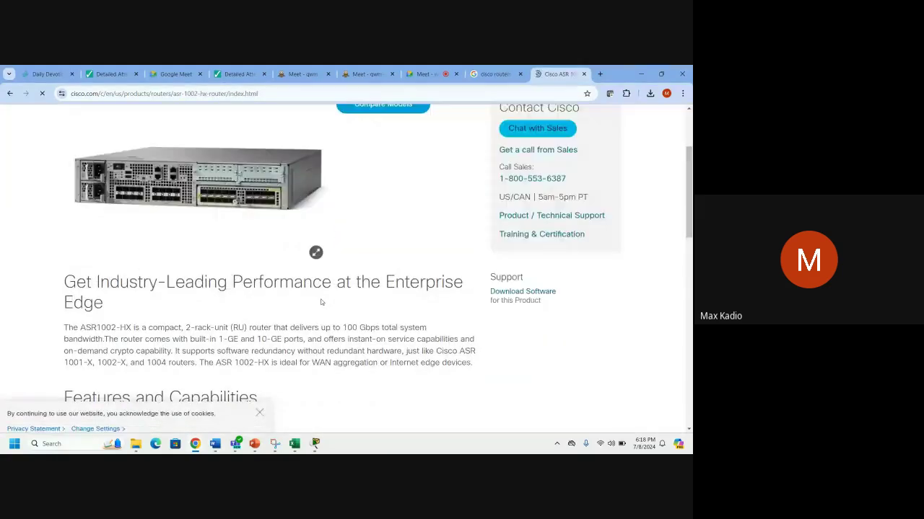
click(270, 185)
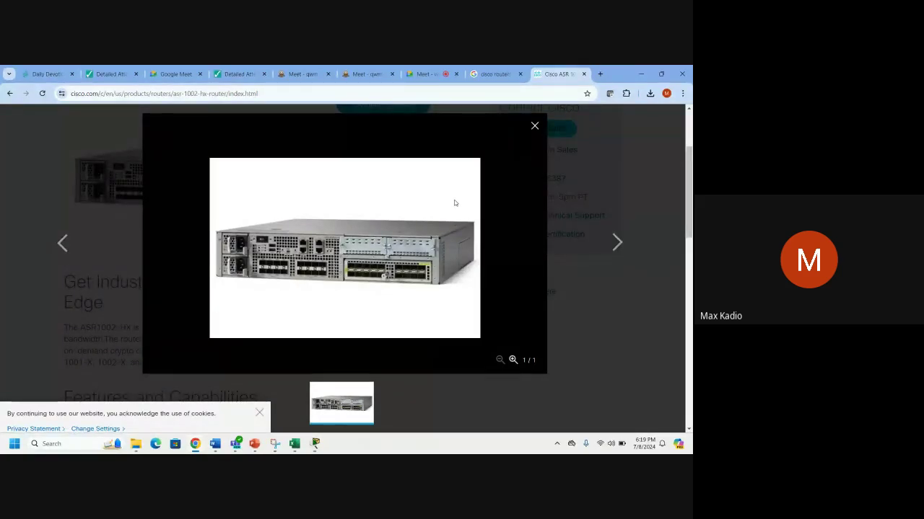
click(513, 360)
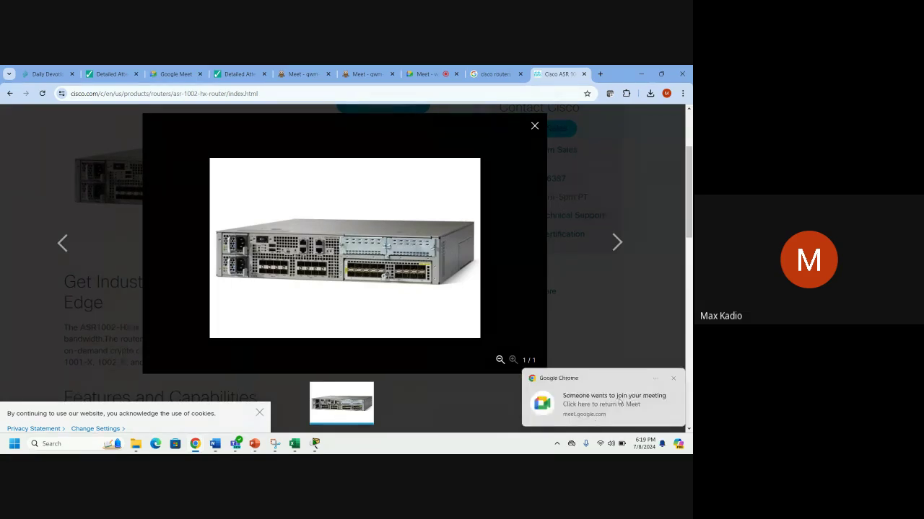
click(589, 395)
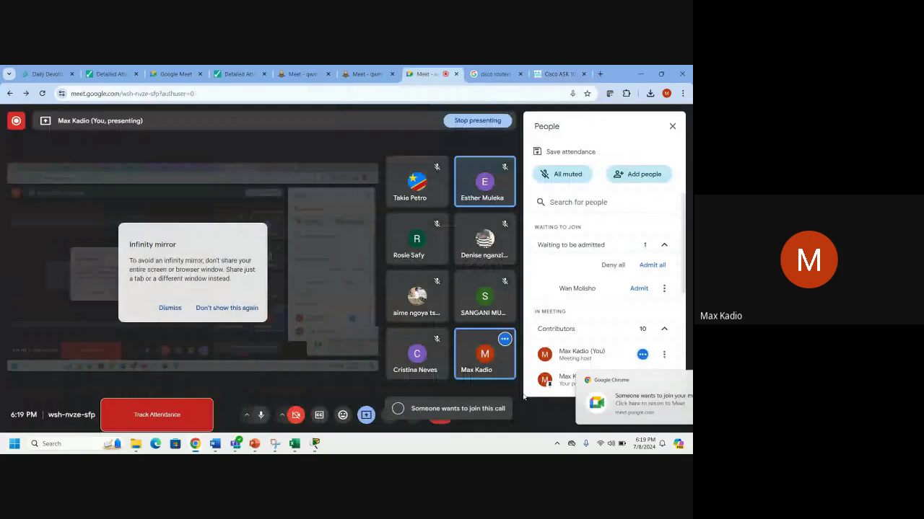
Admit the waiting participant, dismiss the Cisco page's chat invitation, then return to Meet.
click(651, 266)
click(390, 295)
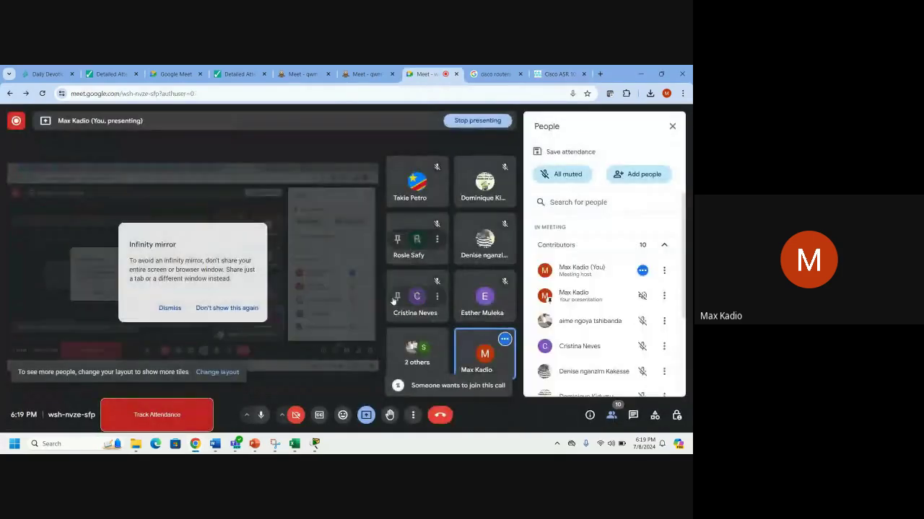
click(559, 73)
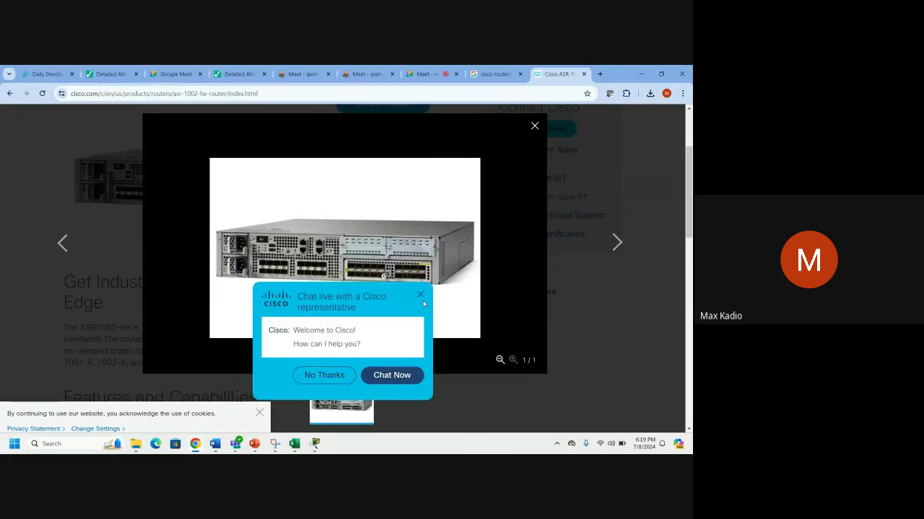
click(420, 295)
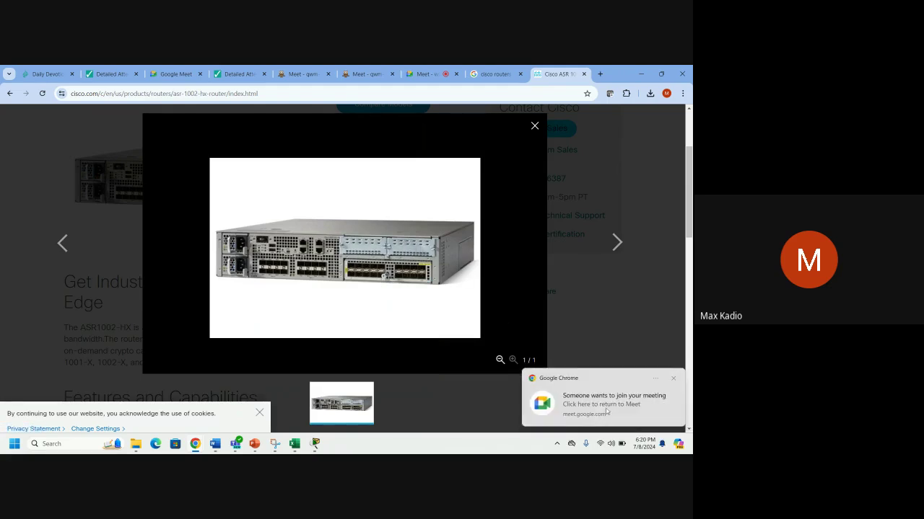
click(606, 412)
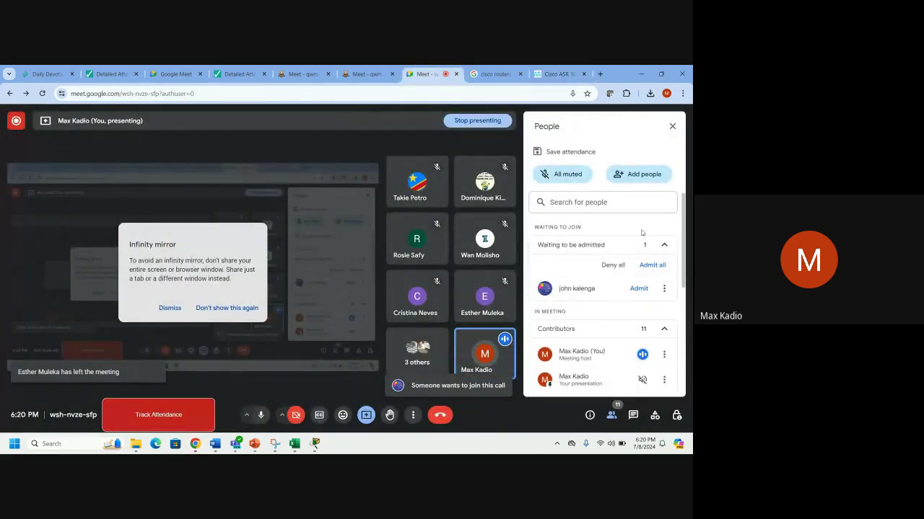
Admit all waiting participants, then bring Router0's device window back to the front.
click(652, 265)
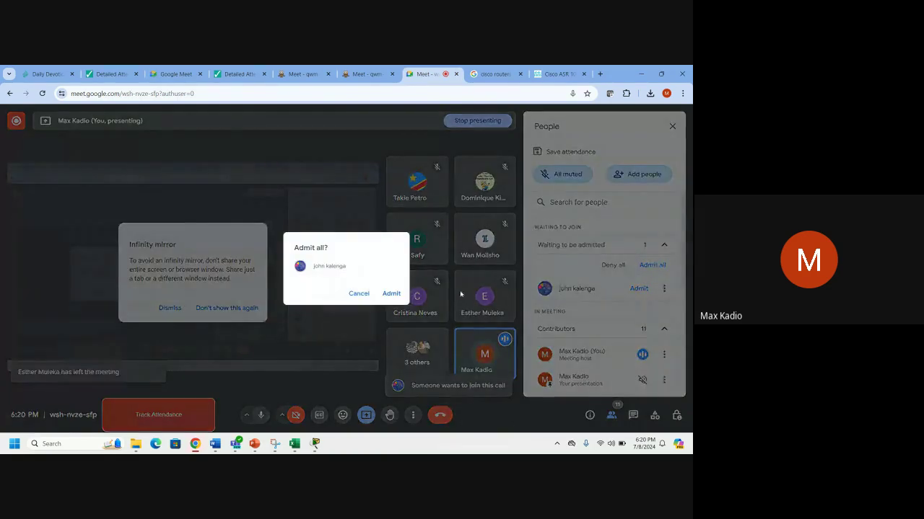
click(393, 295)
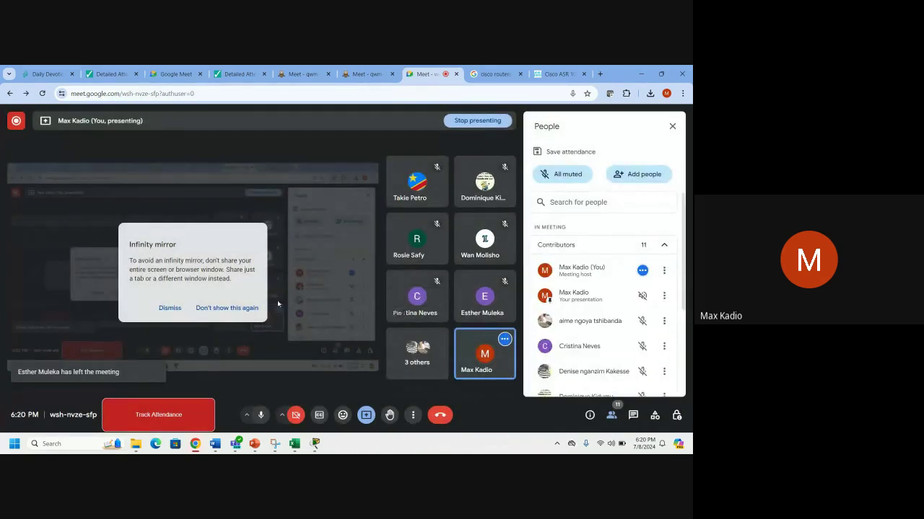
mouse_move(316, 444)
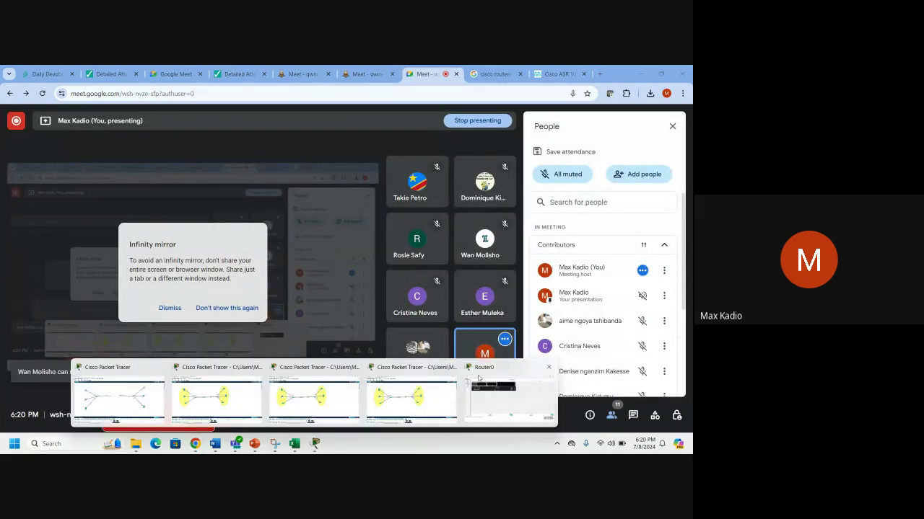
click(479, 378)
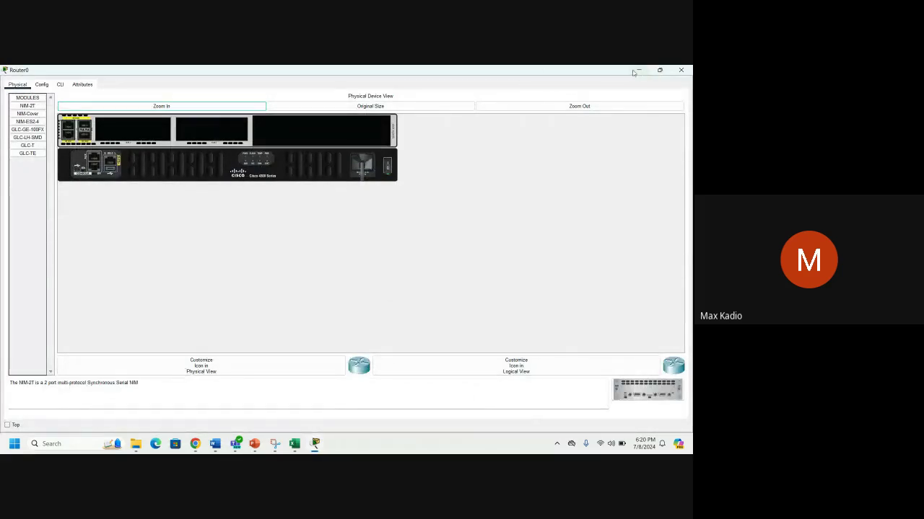
click(639, 70)
click(560, 74)
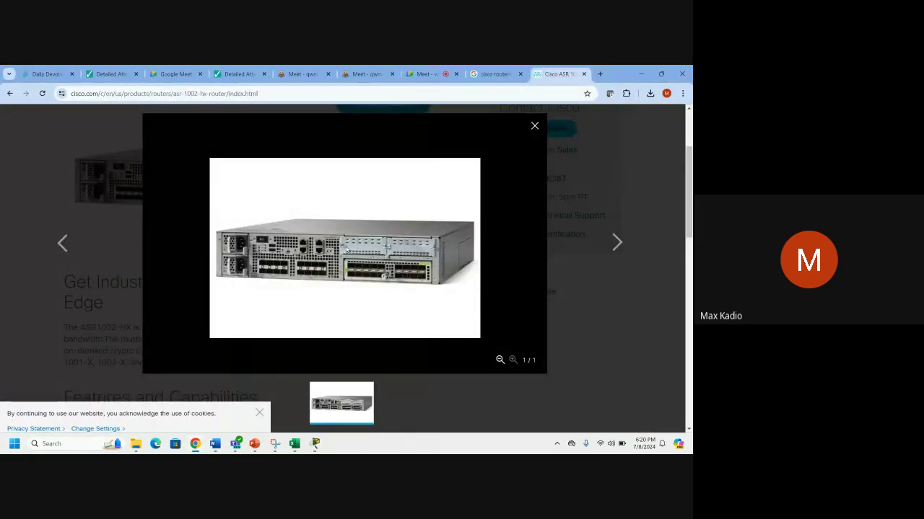
click(315, 445)
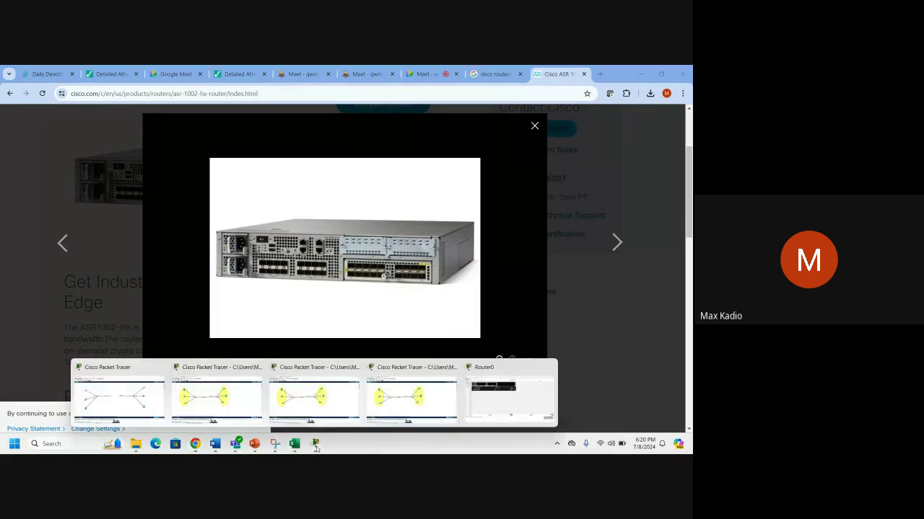
click(509, 393)
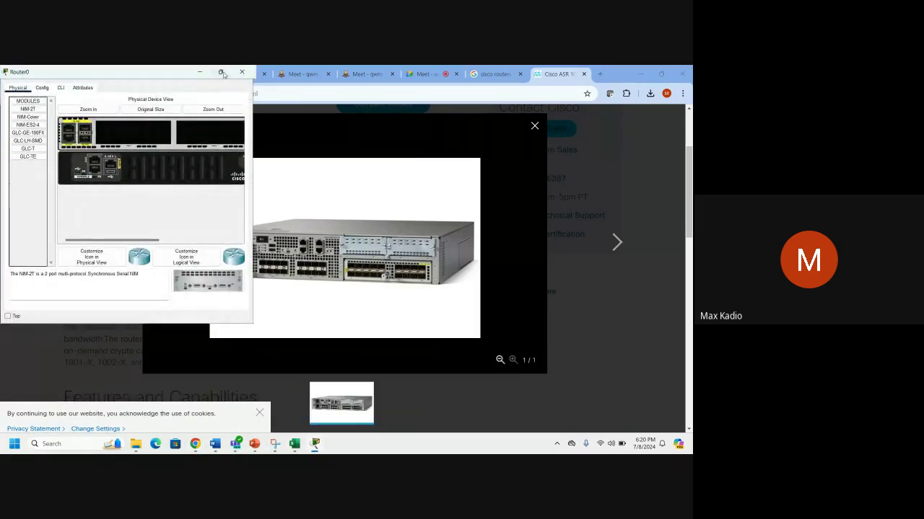
click(222, 72)
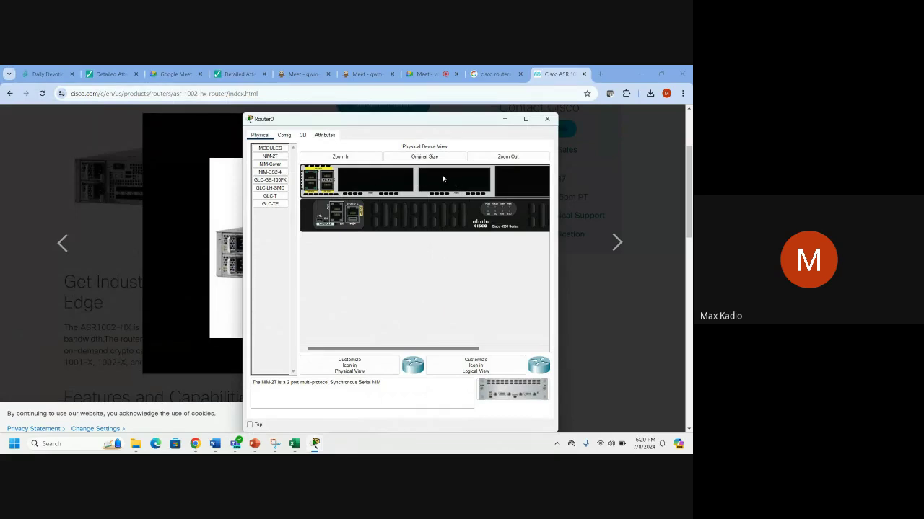
click(526, 119)
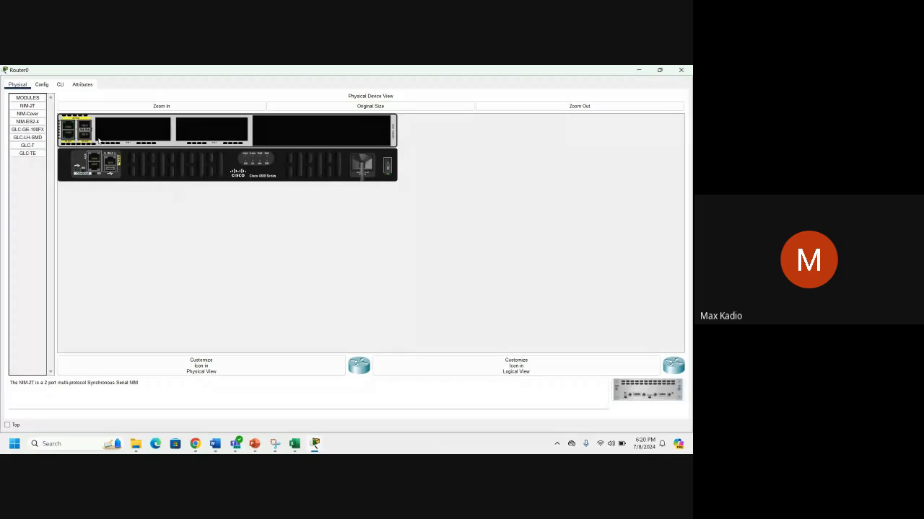
click(34, 106)
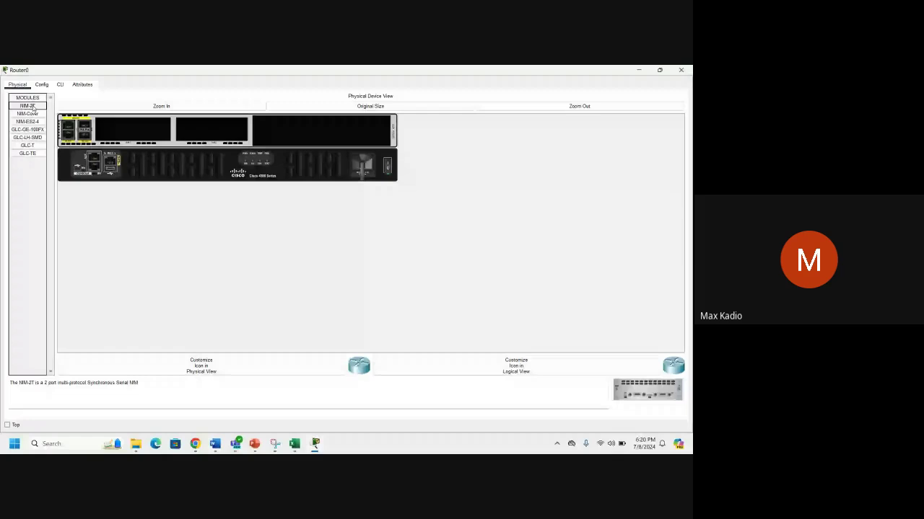
Fit NIM-Cover blank plates into Router0's slots 1 and 2, dismissing the cannot-add-module warning.
click(28, 113)
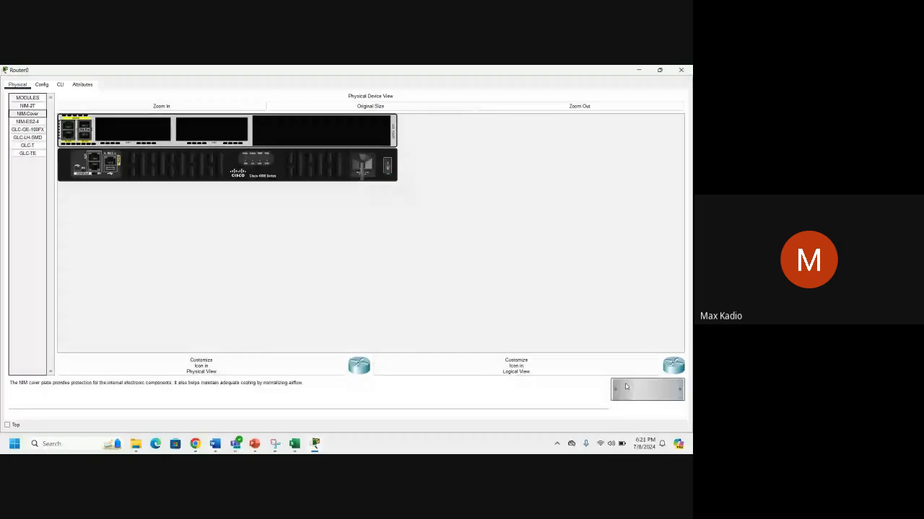
drag(625, 387, 480, 291)
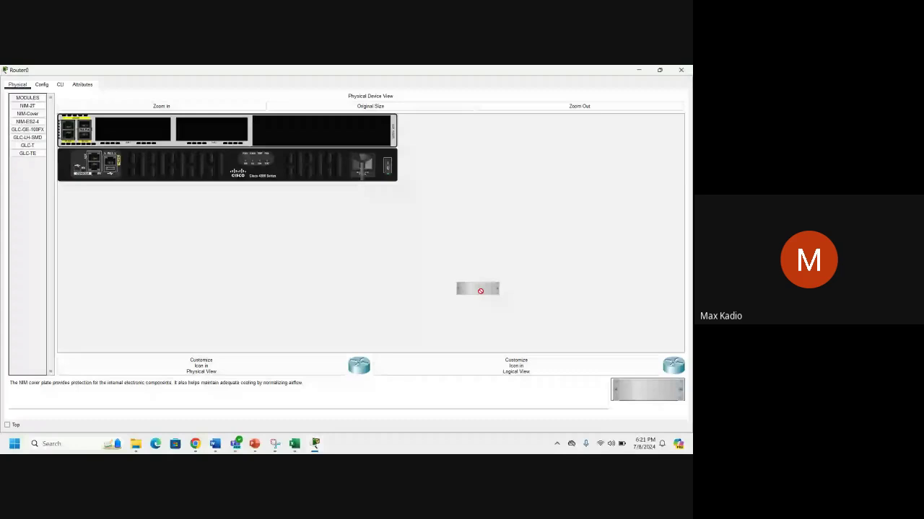
drag(480, 290, 382, 254)
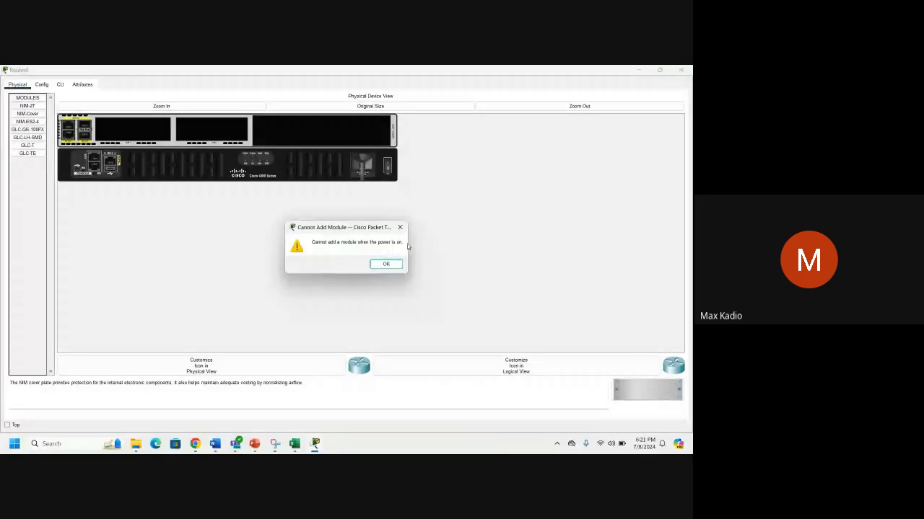
click(400, 228)
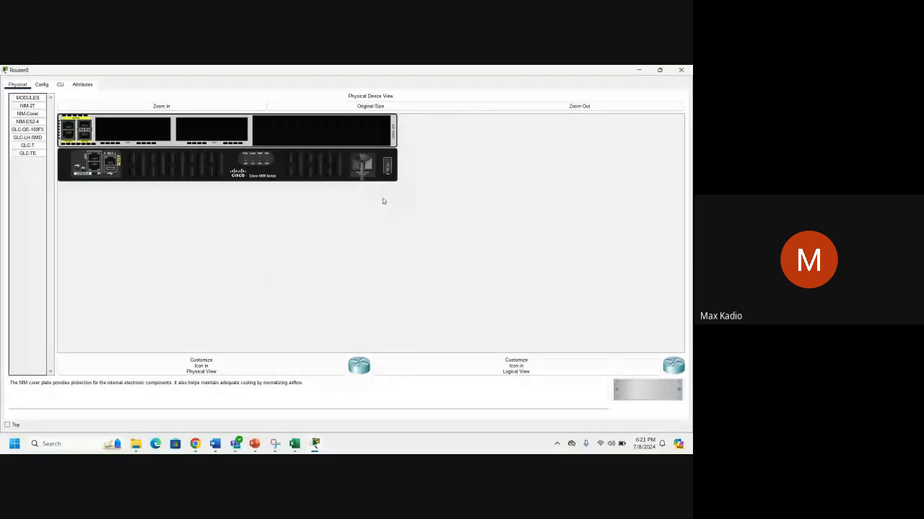
drag(647, 389, 133, 129)
drag(647, 389, 210, 135)
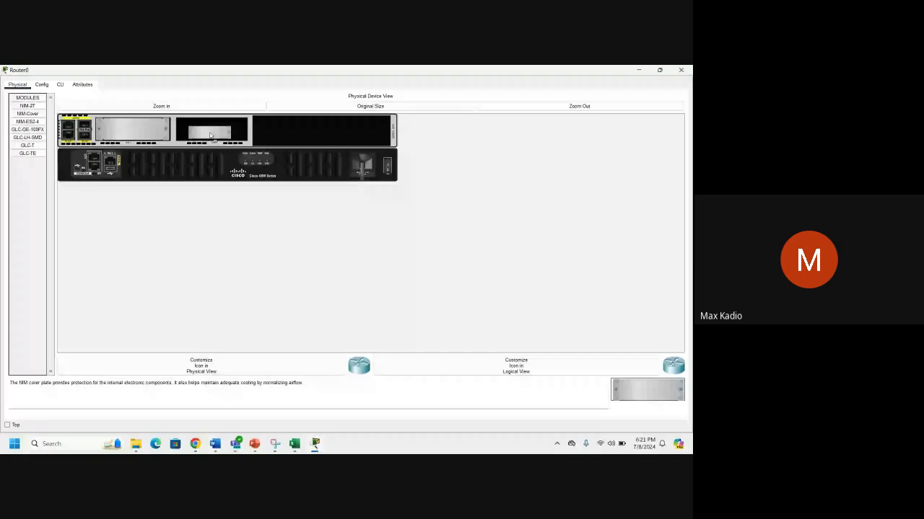
drag(209, 135, 210, 135)
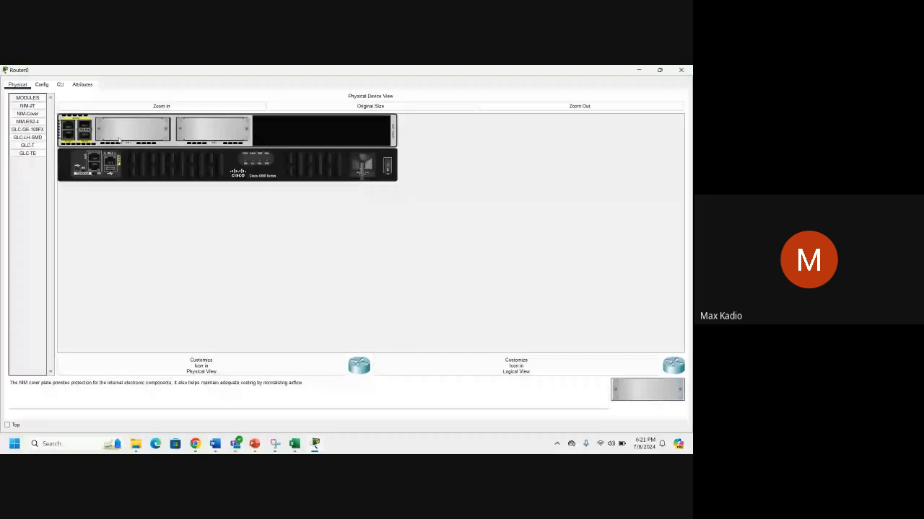
click(196, 444)
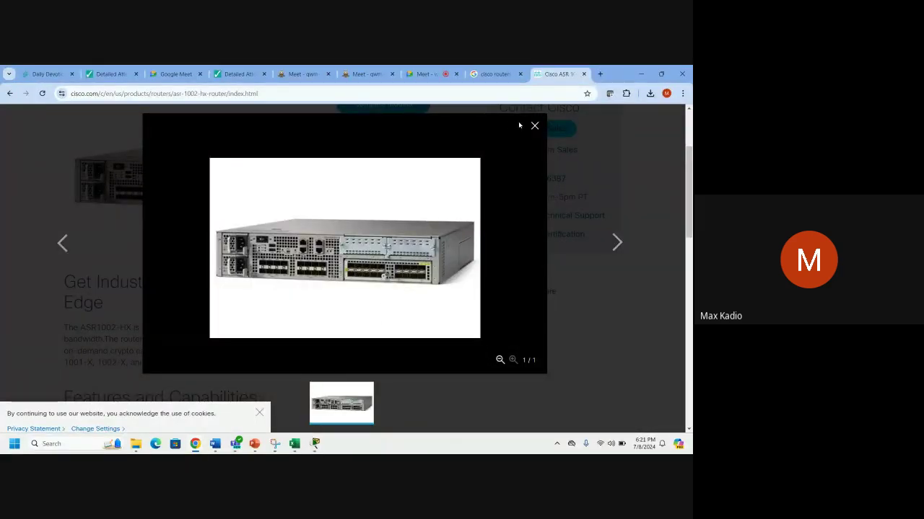
Bring back Router0's window and pull a cover plate out of its slot.
mouse_move(295, 443)
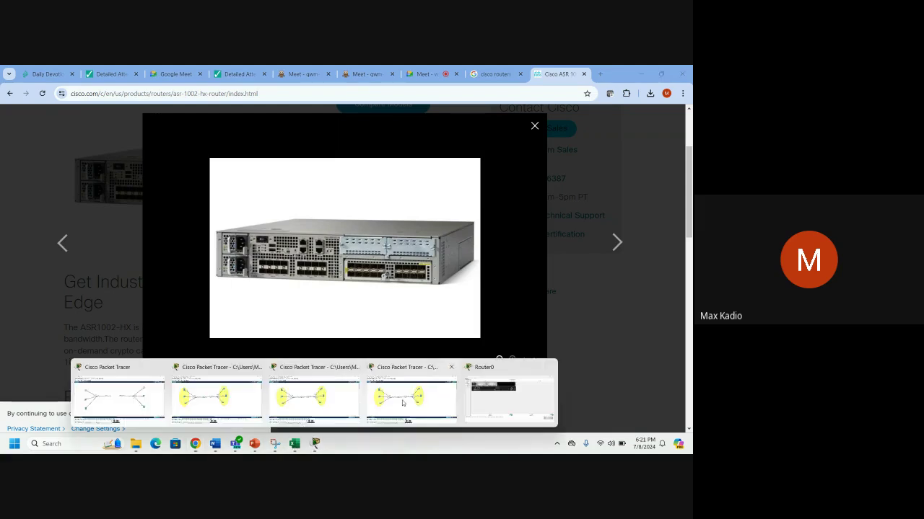
click(491, 397)
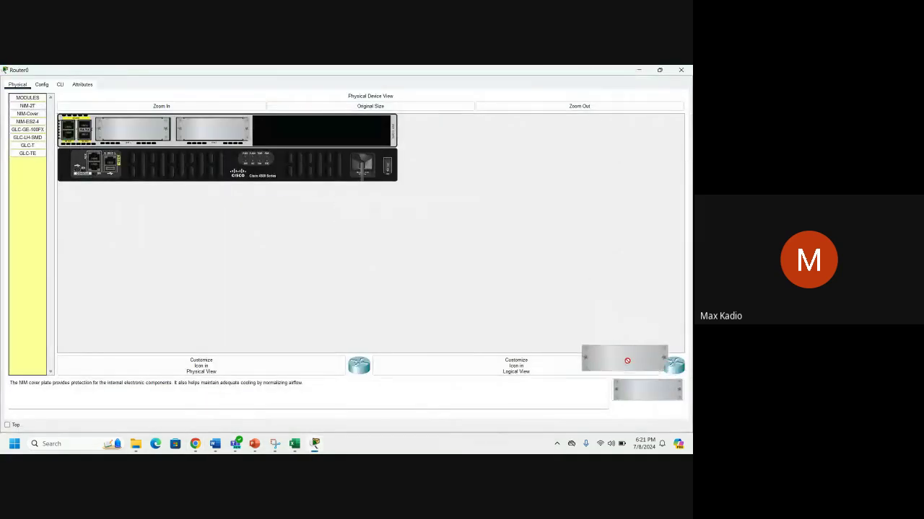
drag(221, 132, 641, 384)
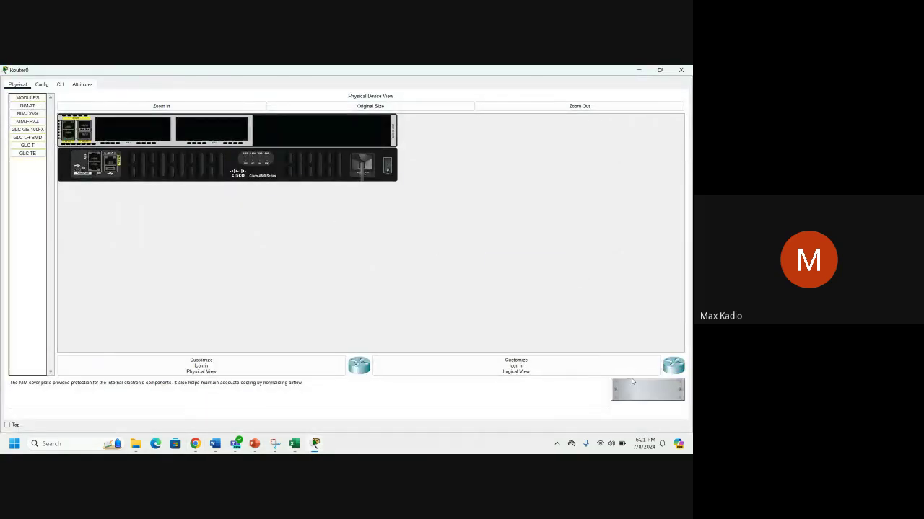
Insert the NIM-ES2-4 module, remove it again, and check the GLC-TE and GLC-T descriptions.
click(24, 124)
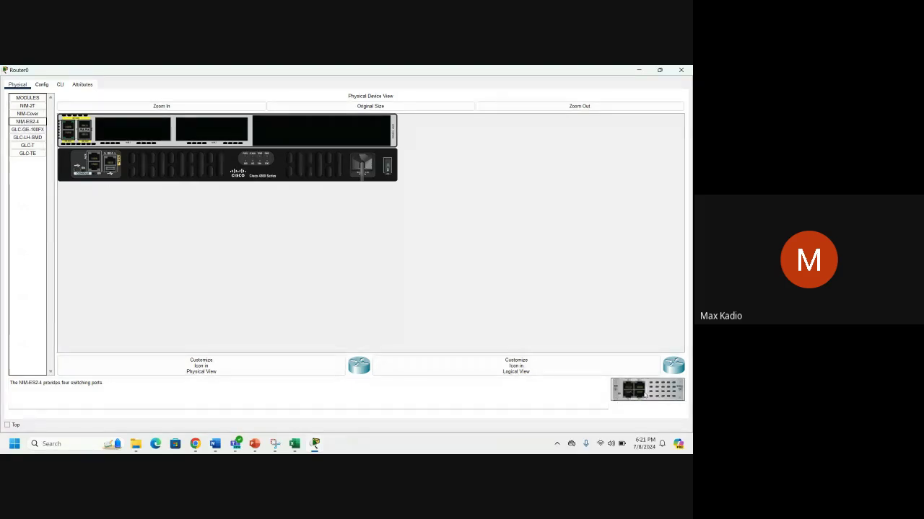
drag(627, 393, 132, 130)
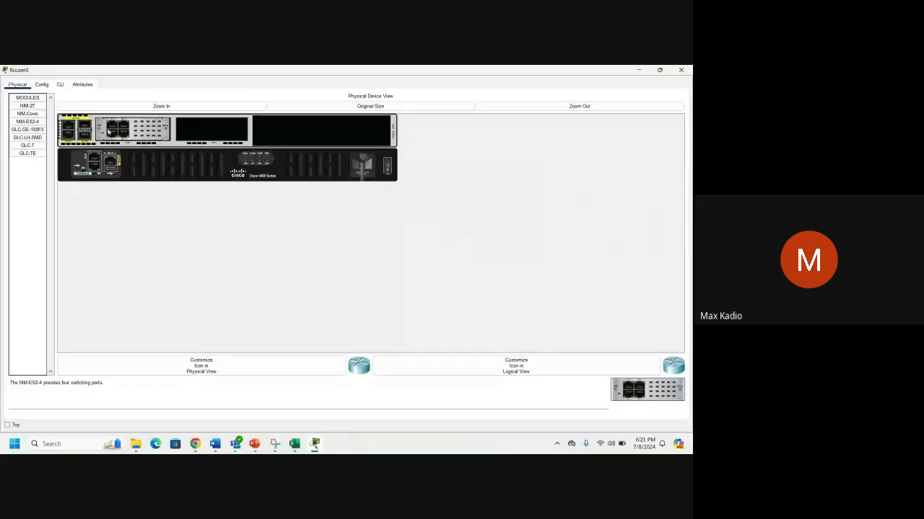
drag(108, 130, 29, 216)
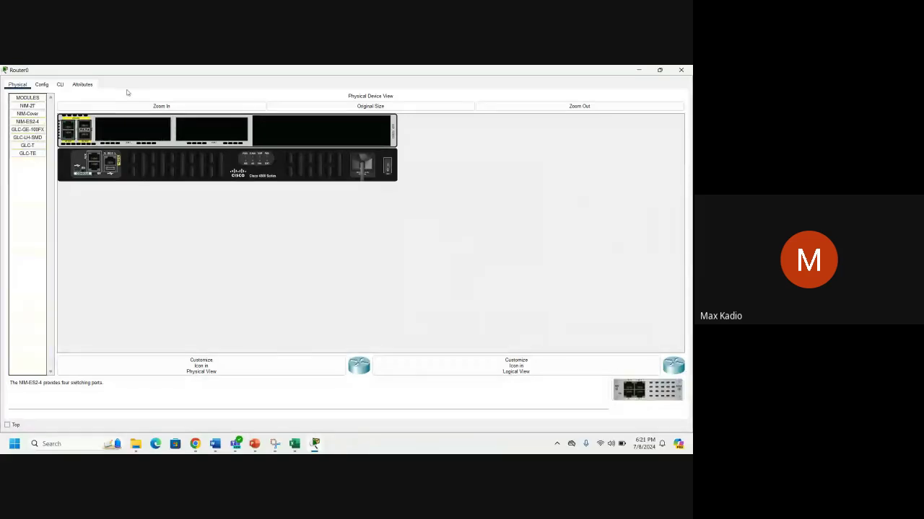
click(27, 156)
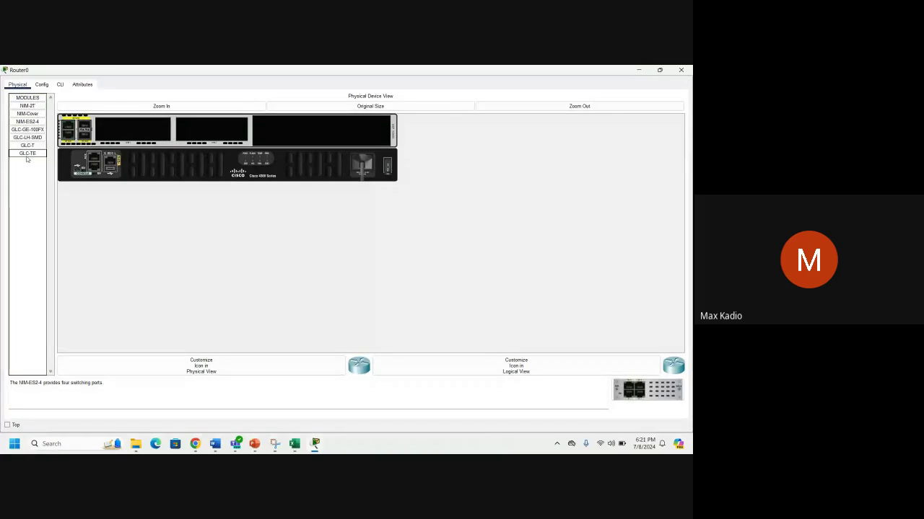
click(27, 145)
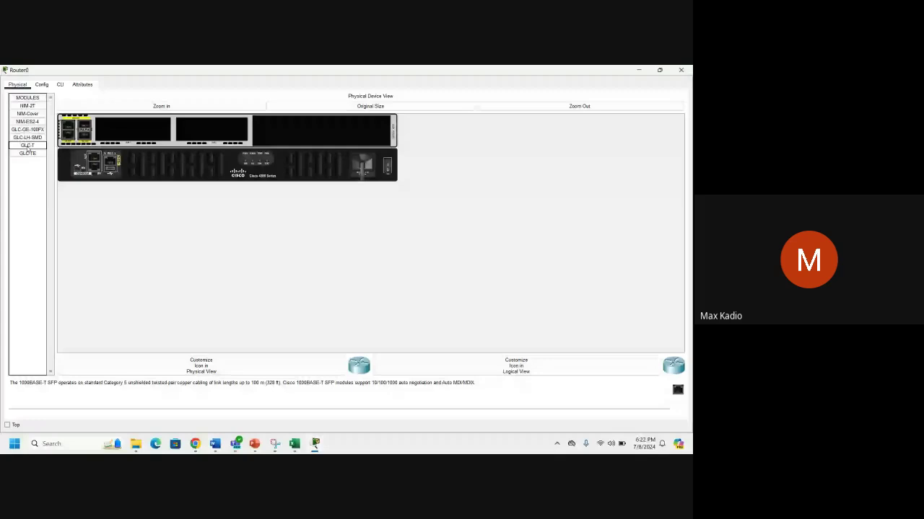
click(27, 121)
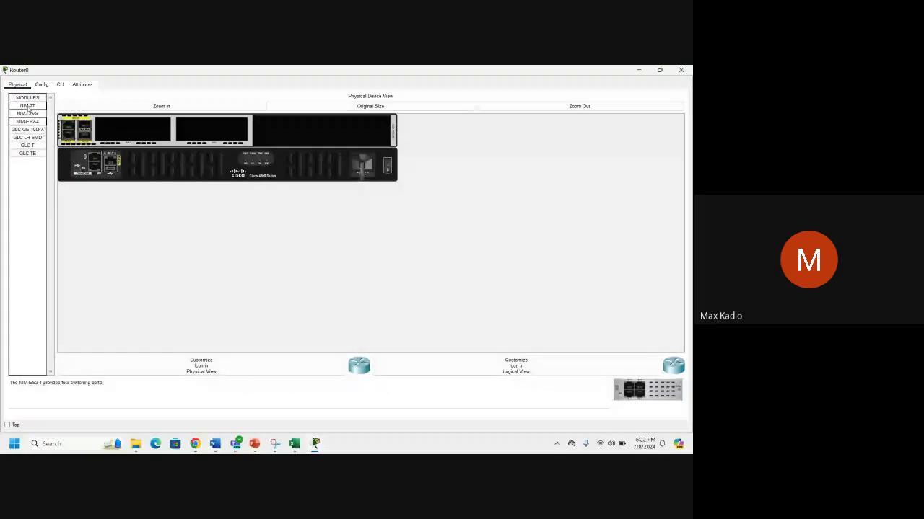
Select the NIM-2T module and highlight the serial part of its description.
click(28, 106)
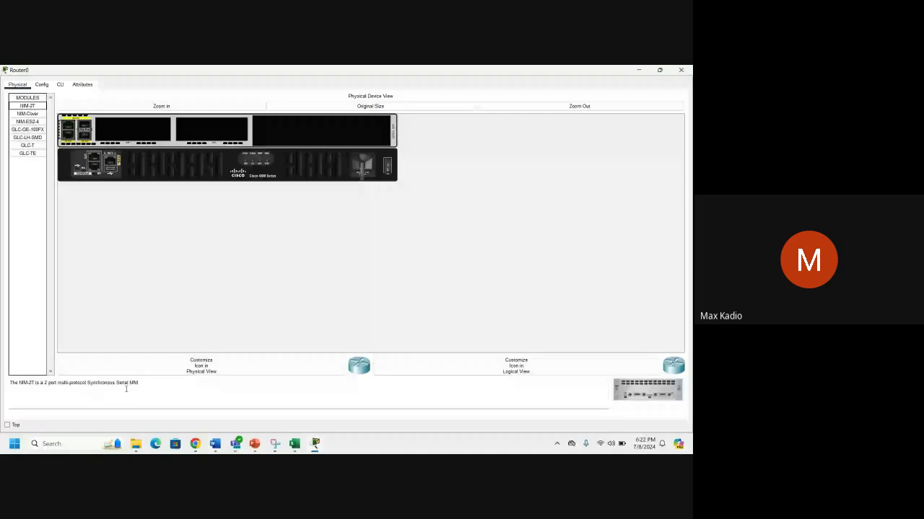
click(139, 386)
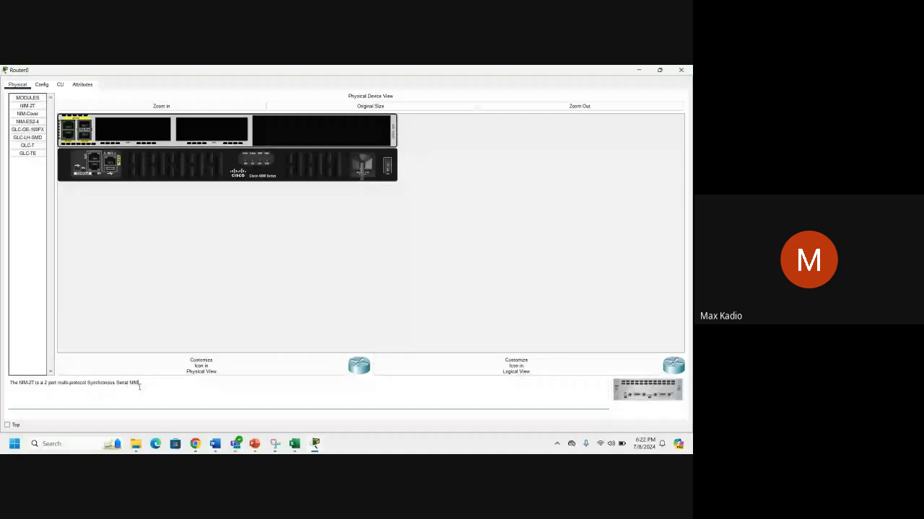
drag(112, 383, 634, 407)
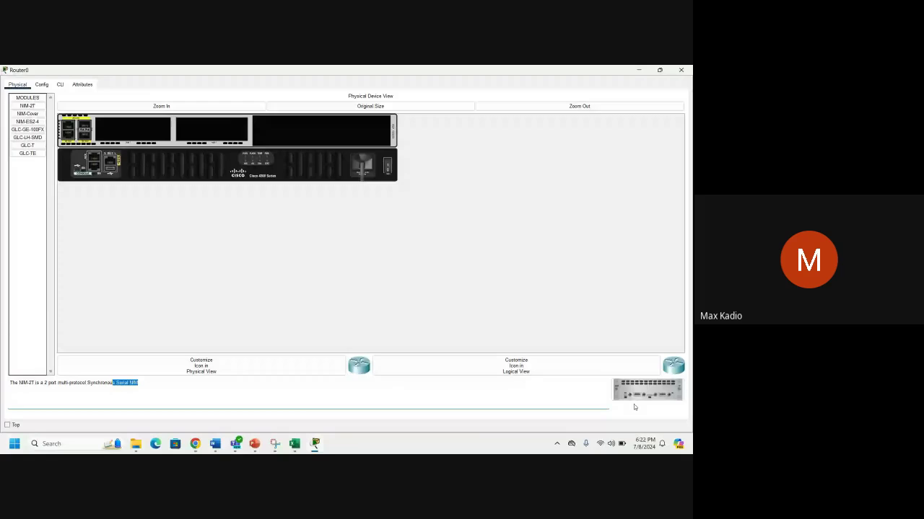
click(633, 398)
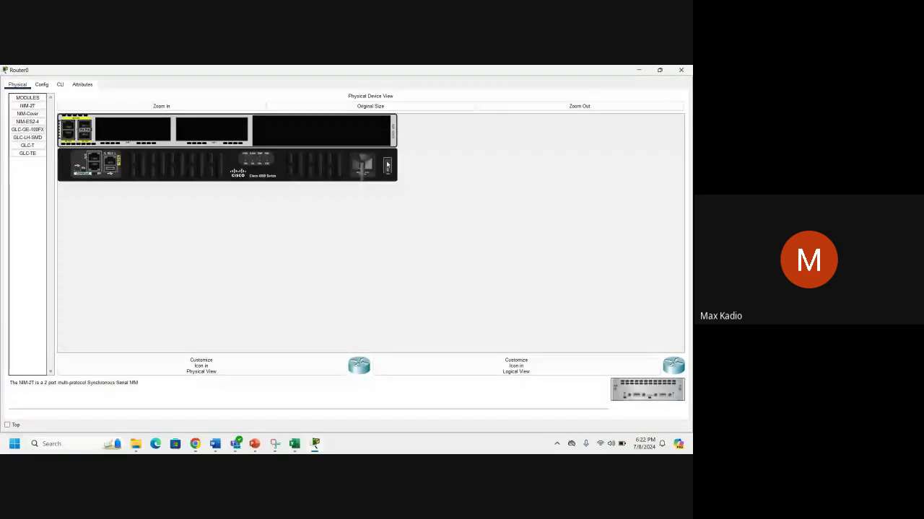
Power Router0 off and install NIM-2T serial modules in both empty slots.
click(386, 165)
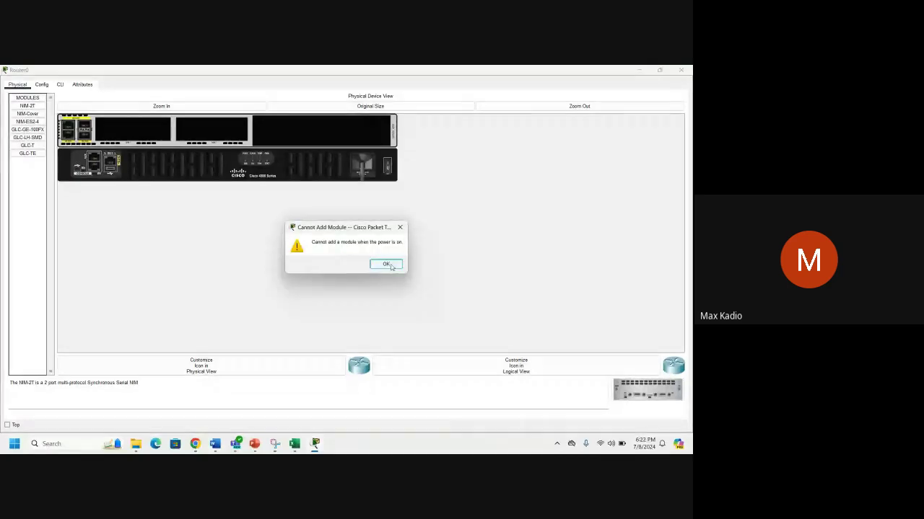
click(386, 264)
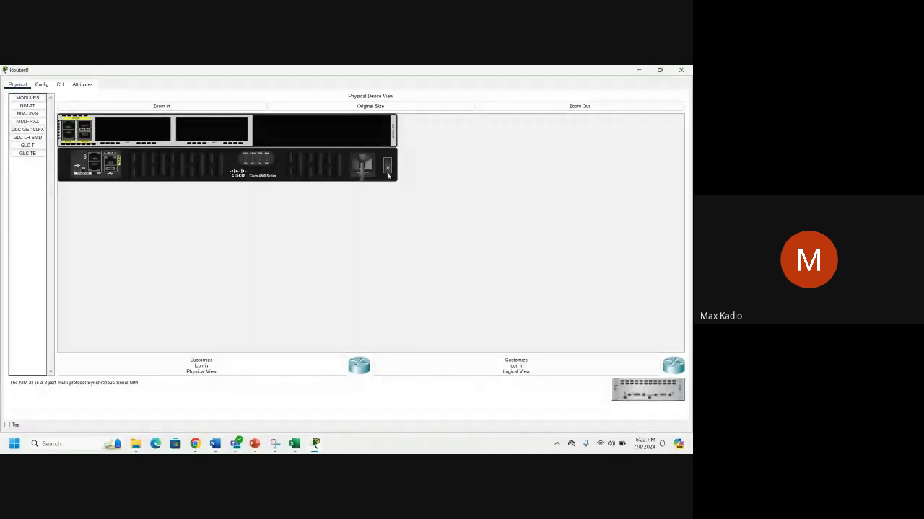
click(388, 175)
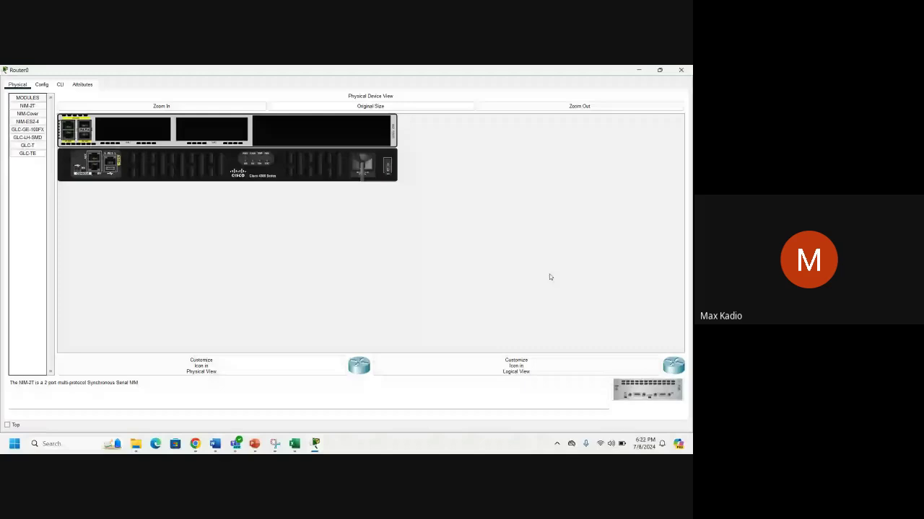
double_click(645, 396)
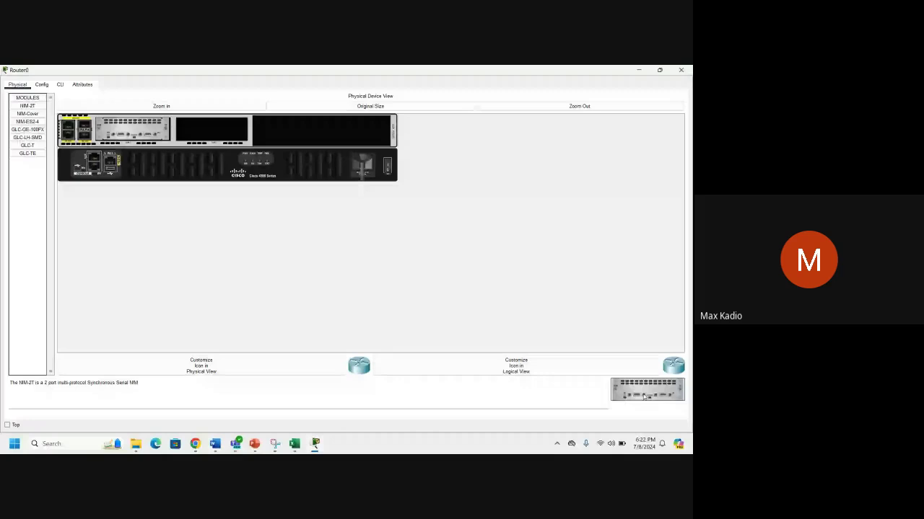
double_click(644, 395)
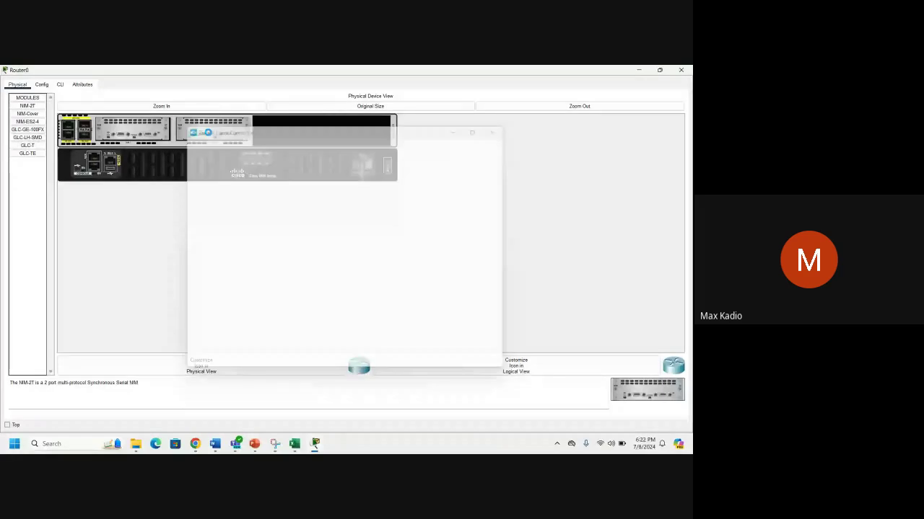
click(195, 443)
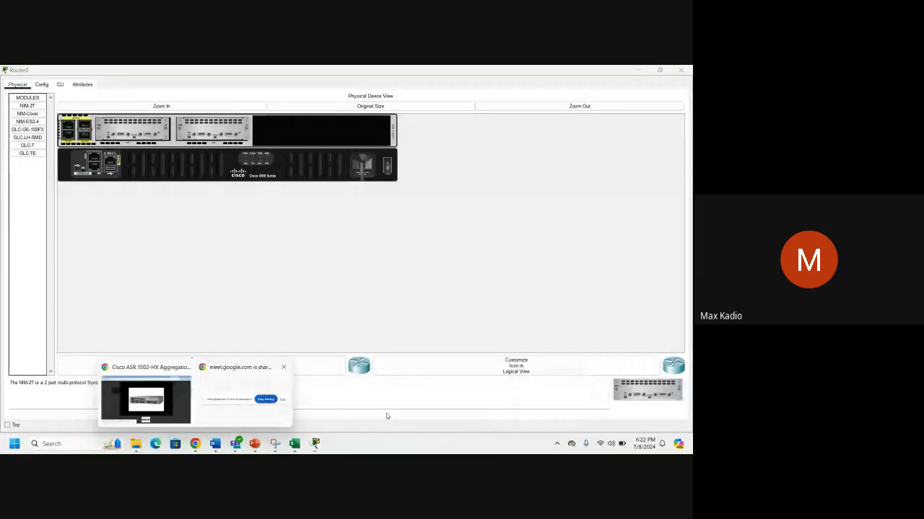
Return to Router0's window and enter privileged EXEC mode with 'en' in its CLI.
click(146, 395)
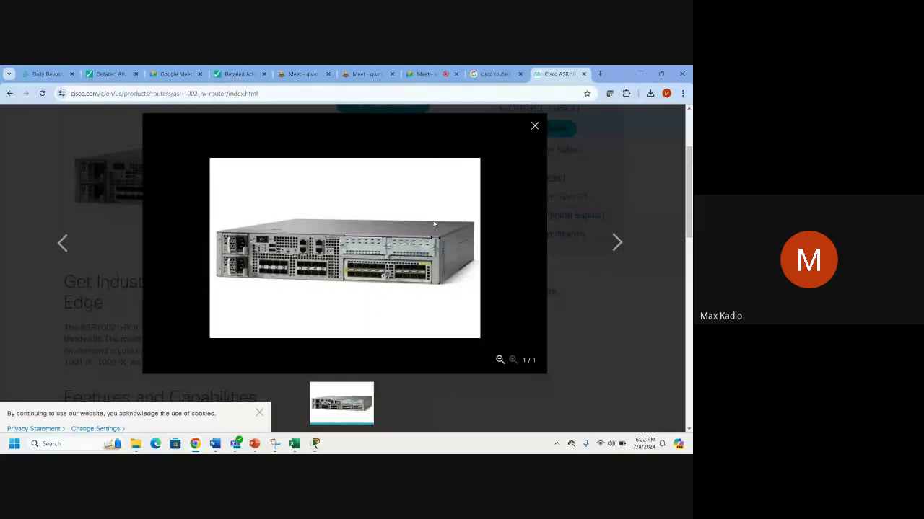
mouse_move(315, 444)
click(478, 402)
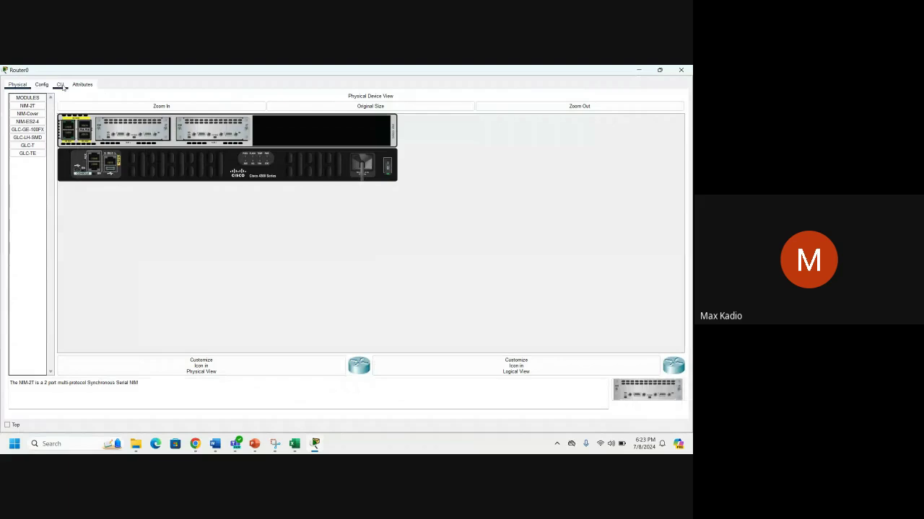
click(60, 85)
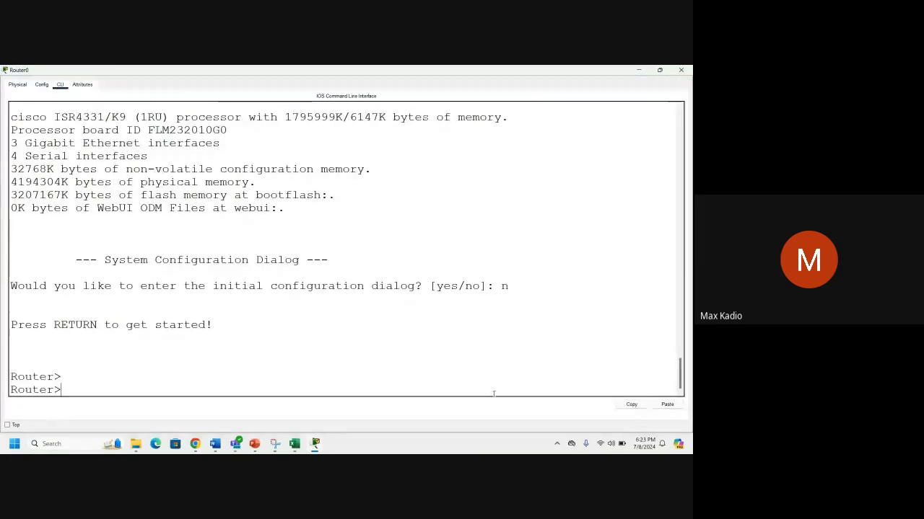
key(Return)
key(Return)
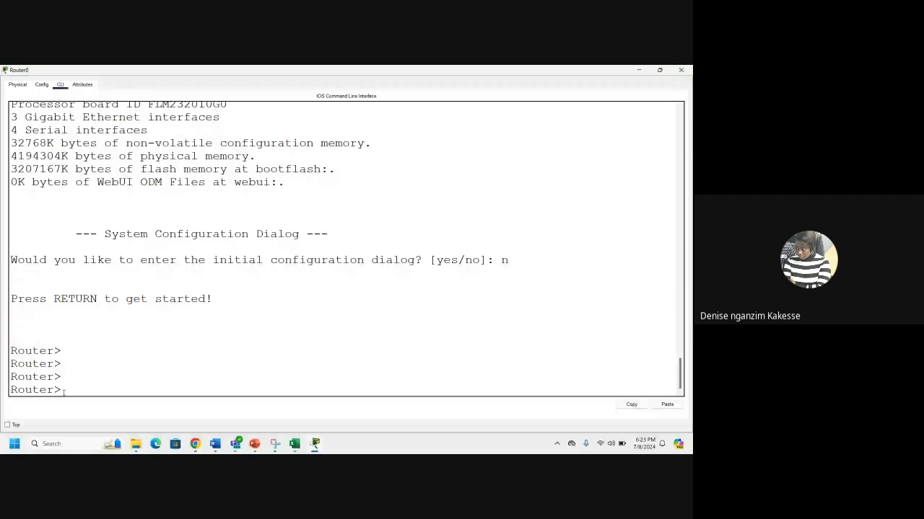
text(en)
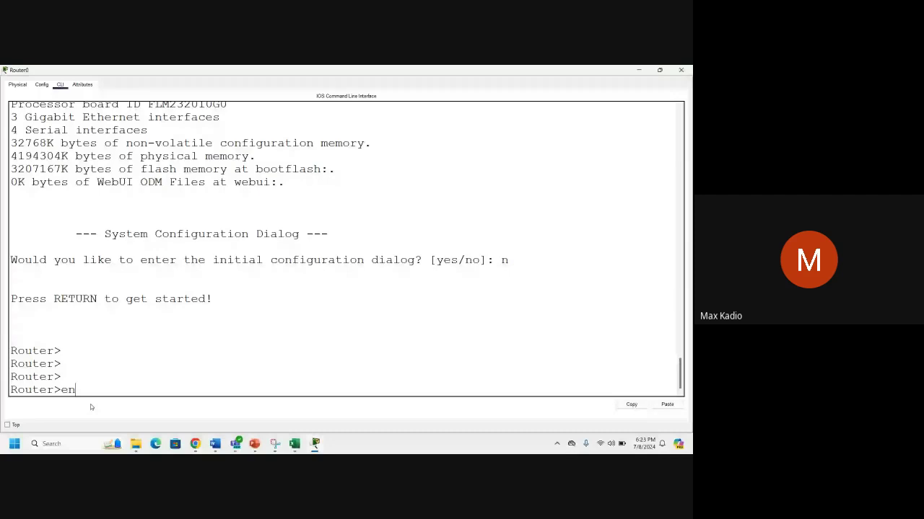
key(Return)
key(Return)
key(Return)
key(Return)
key(Return)
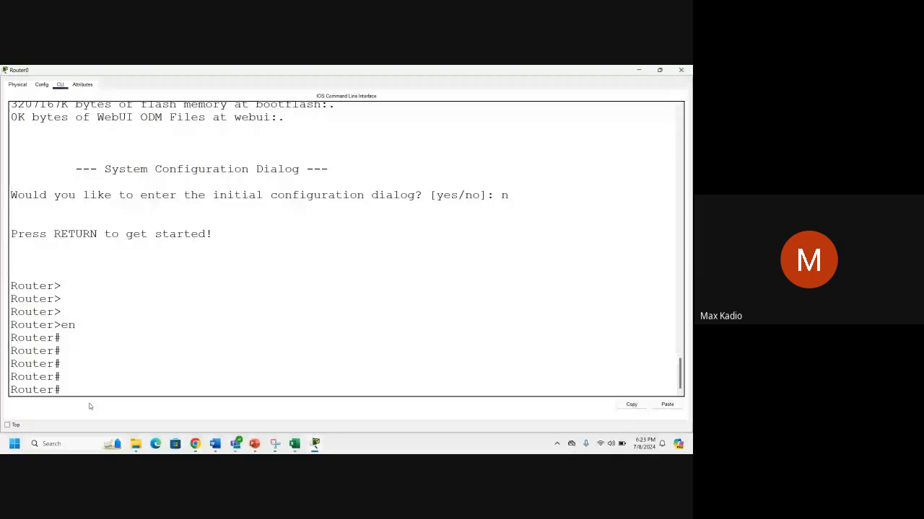
List privileged commands with ? and show options with 'sh ?', starting 'show ip interface'.
text(?)
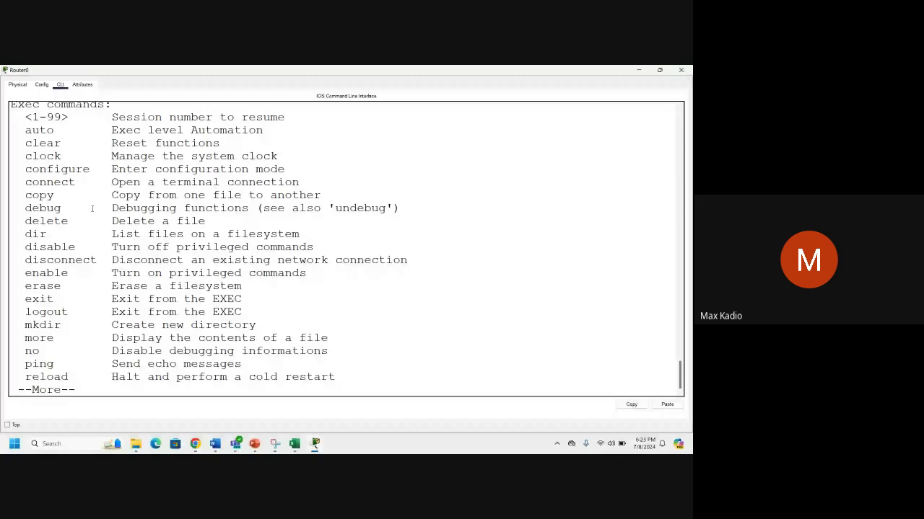
key(Return)
key(Return)
key(Return)
key(Return)
key(Return)
key(Return)
key(Return)
key(Return)
key(Return)
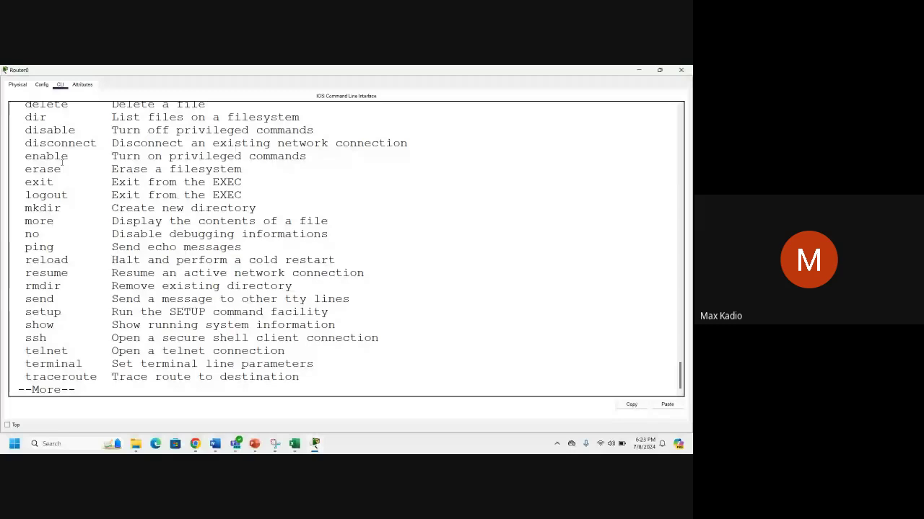
double_click(40, 325)
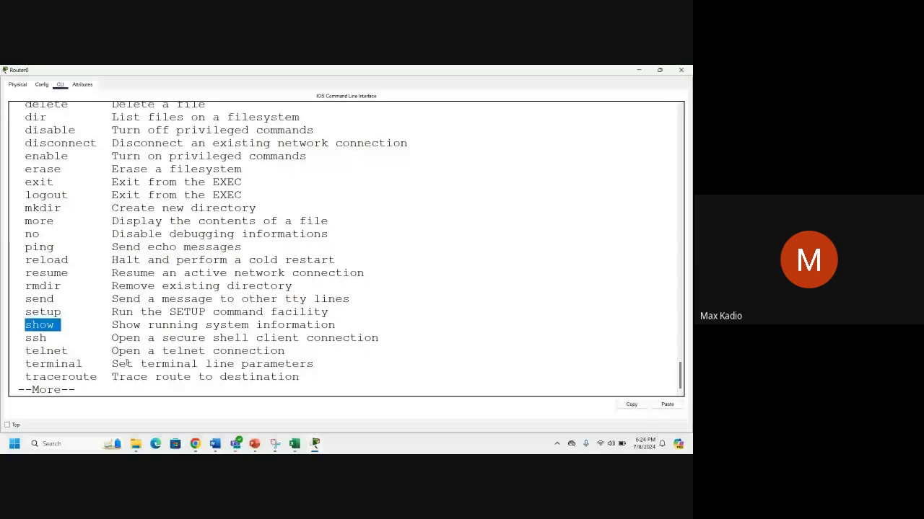
key(Return)
key(Return)
key(Return)
key(Return)
key(Return)
key(Return)
key(Return)
key(Return)
key(Return)
key(Return)
key(Return)
key(Return)
key(Return)
key(Return)
key(Return)
key(Return)
text(show)
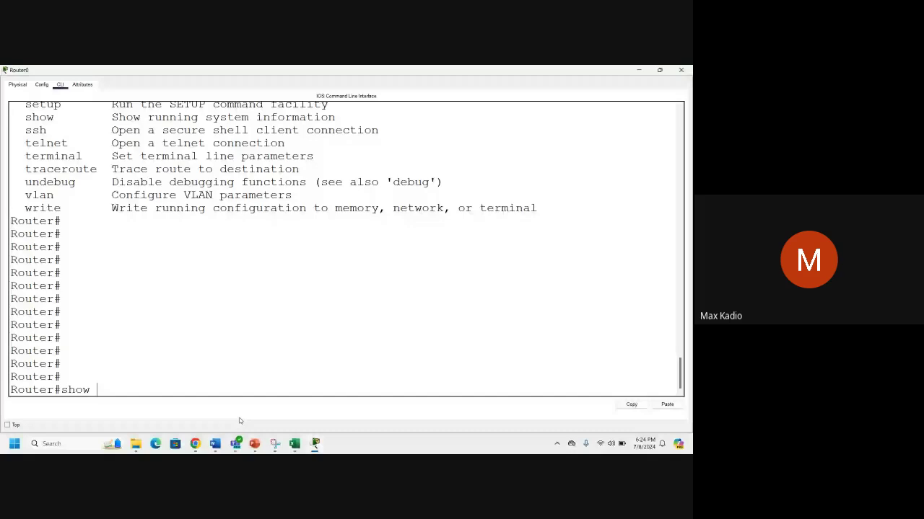
key(BackSpace)
key(BackSpace)
key(BackSpace)
key(BackSpace)
text(?)
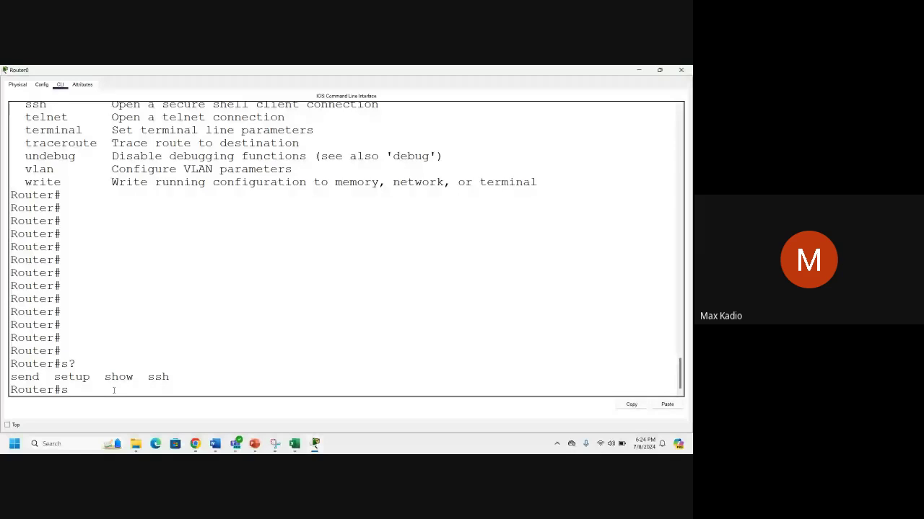
key(BackSpace)
key(Return)
key(Return)
key(Return)
key(Return)
text(sh)
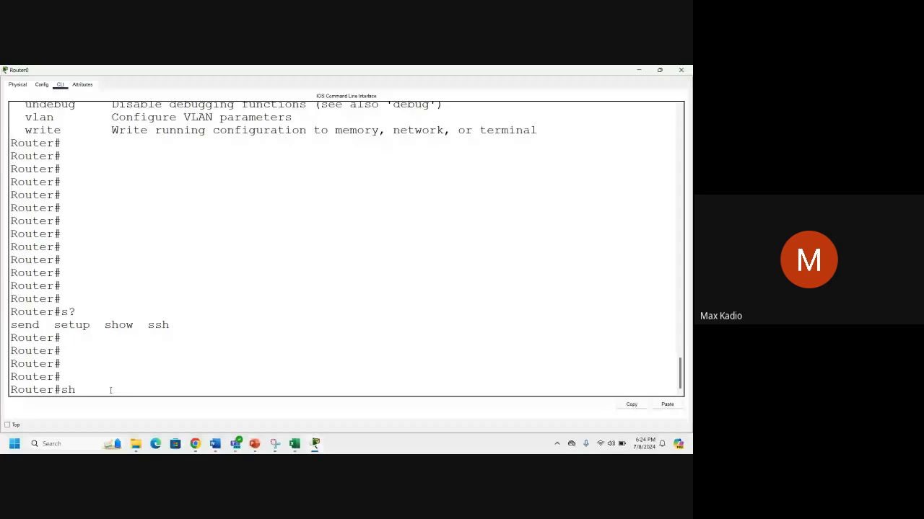
text( ?)
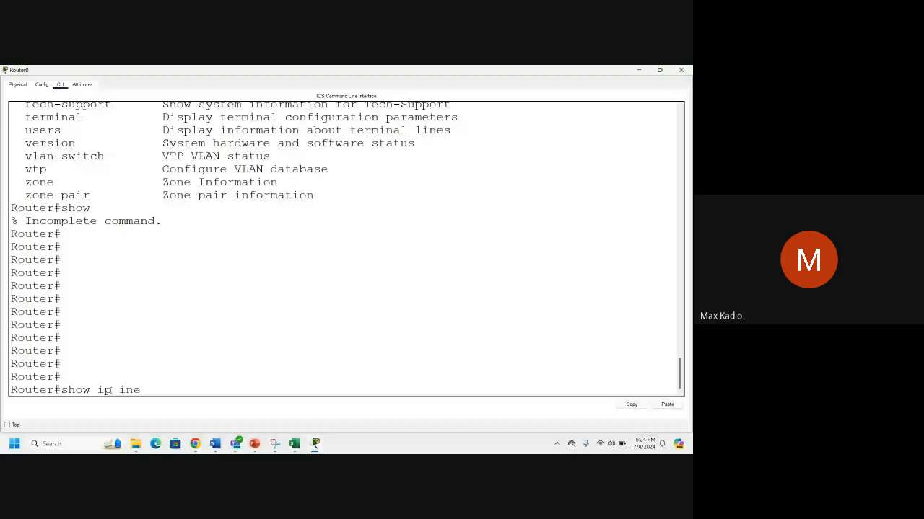
text(e)
key(Tab)
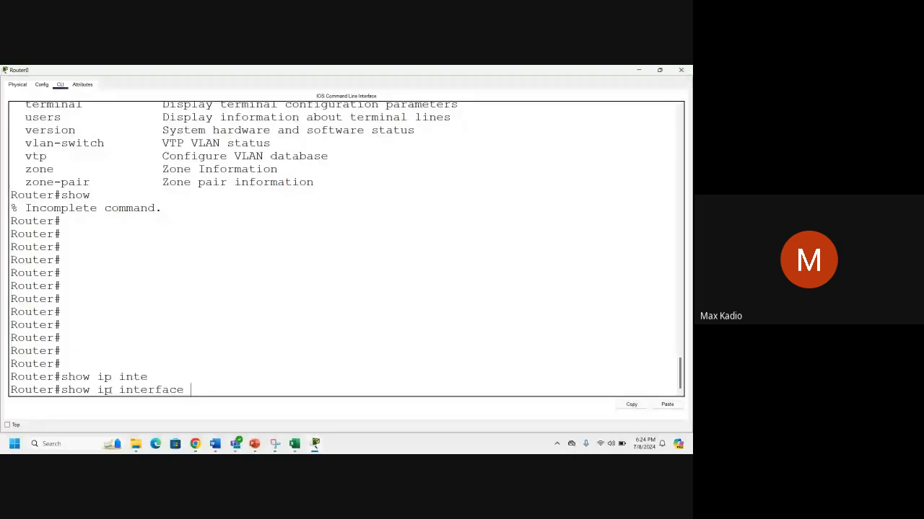
Run 'show ip interface brief' and highlight the Serial0/1/0 to Serial0/2/1 rows.
text(brief)
key(Return)
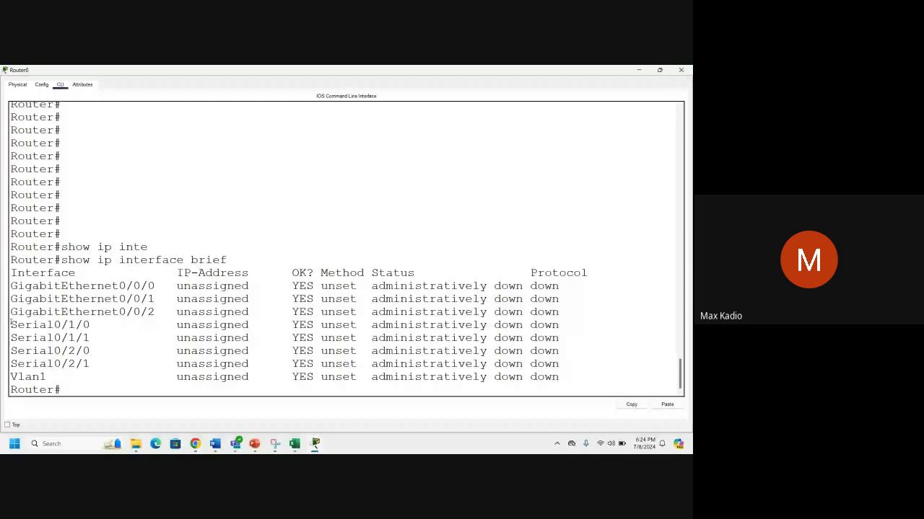
drag(11, 323, 89, 363)
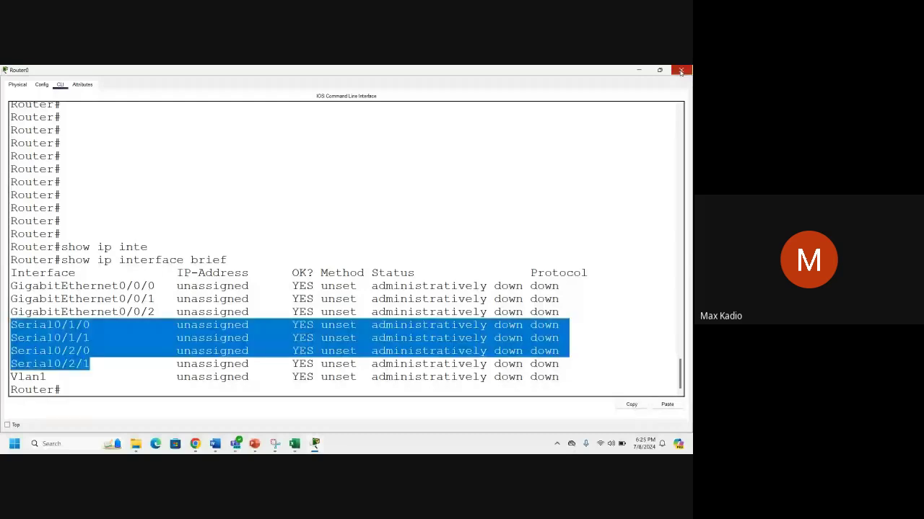
Close Router0, then install a NIM-2T module in Router1's second slot and toggle its power.
click(680, 71)
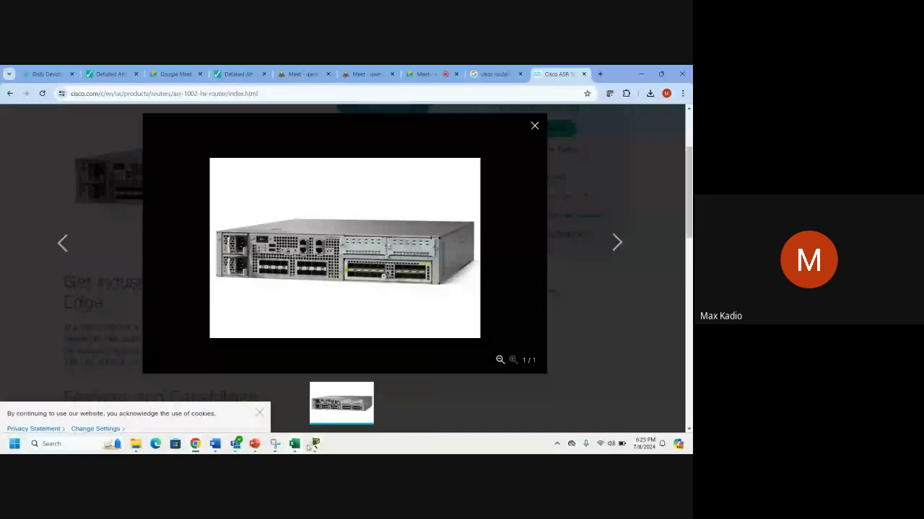
click(315, 444)
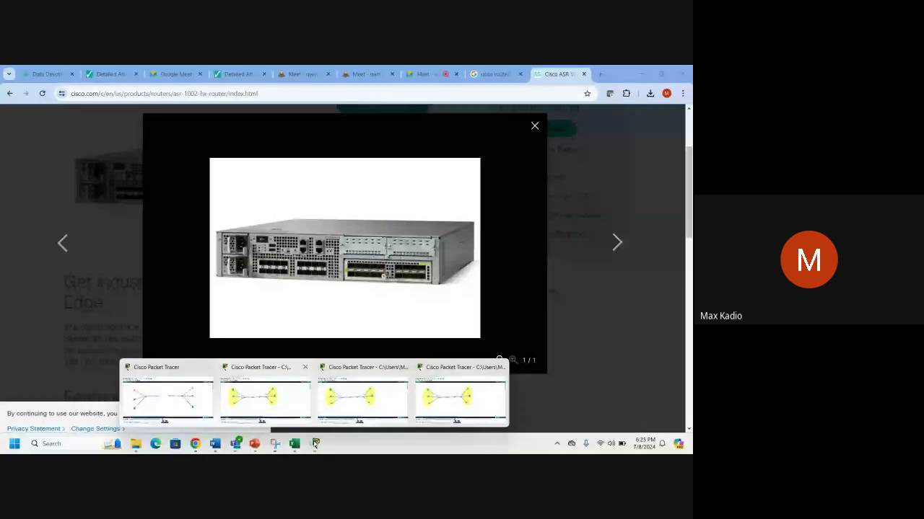
click(460, 396)
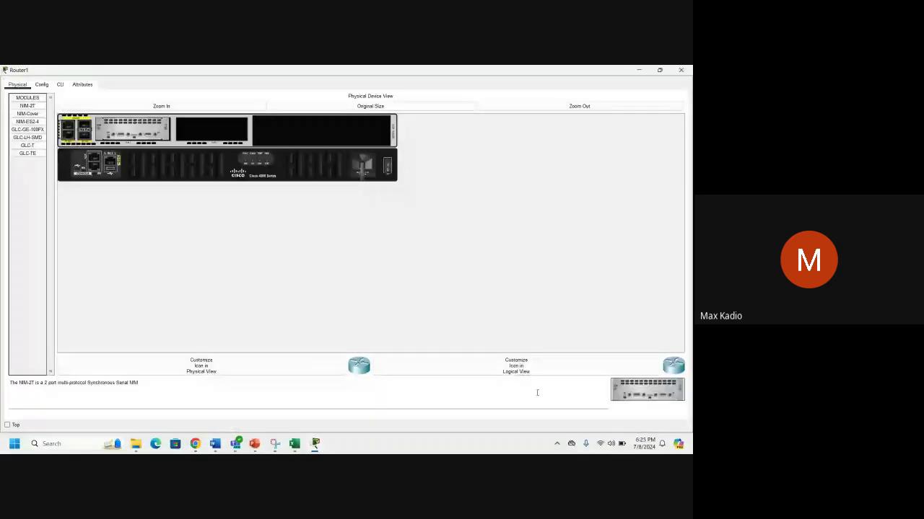
drag(647, 390, 208, 133)
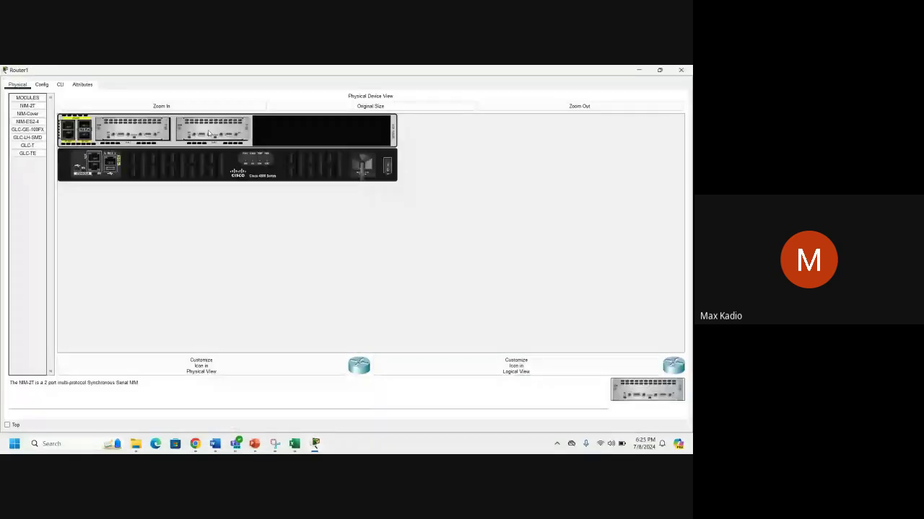
click(388, 165)
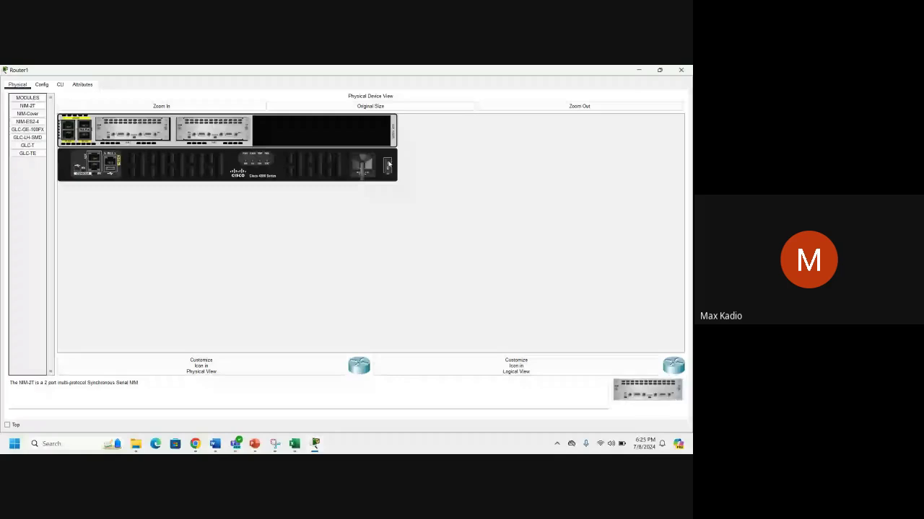
Decline Router1's initial configuration dialog with 'n' and reopen its configuration window.
click(60, 84)
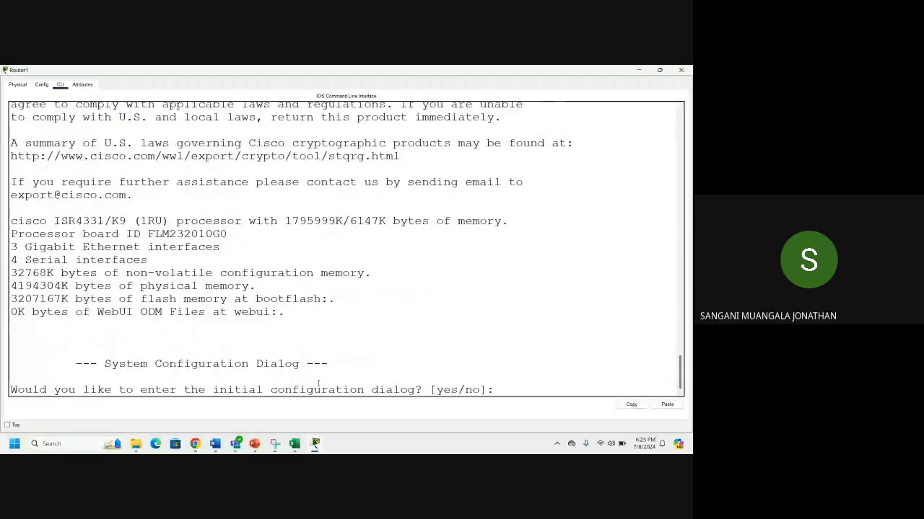
text(n)
key(Return)
key(Return)
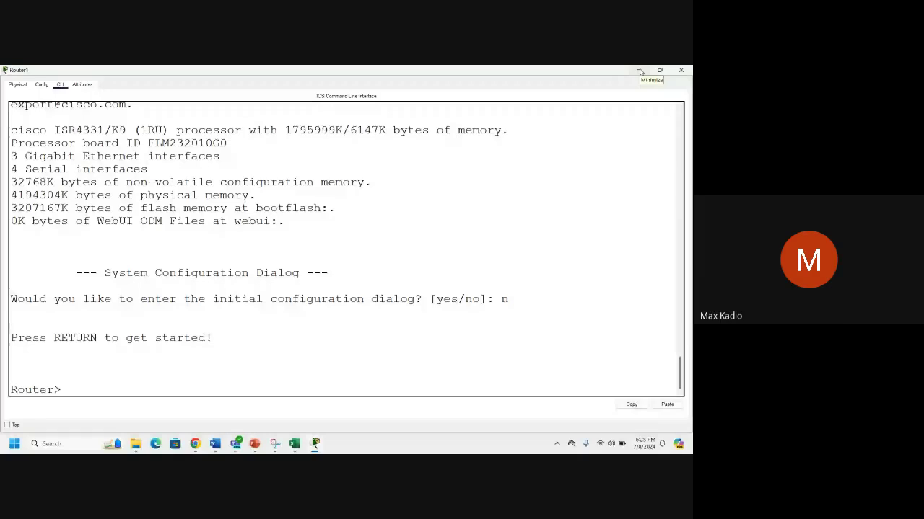
click(639, 71)
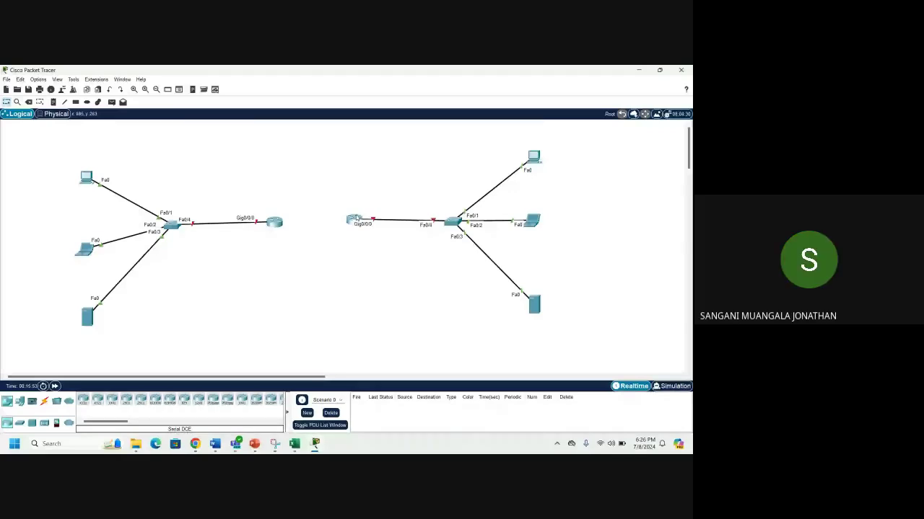
click(356, 218)
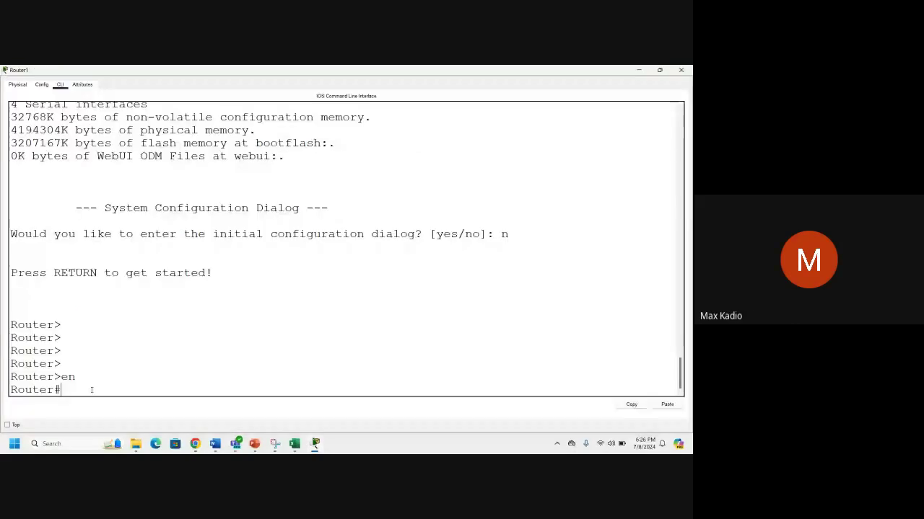
Run 'show ip interface brief' on Router1 and highlight the four serial interface rows.
key(Return)
text(sh)
key(Tab)
text(ip int)
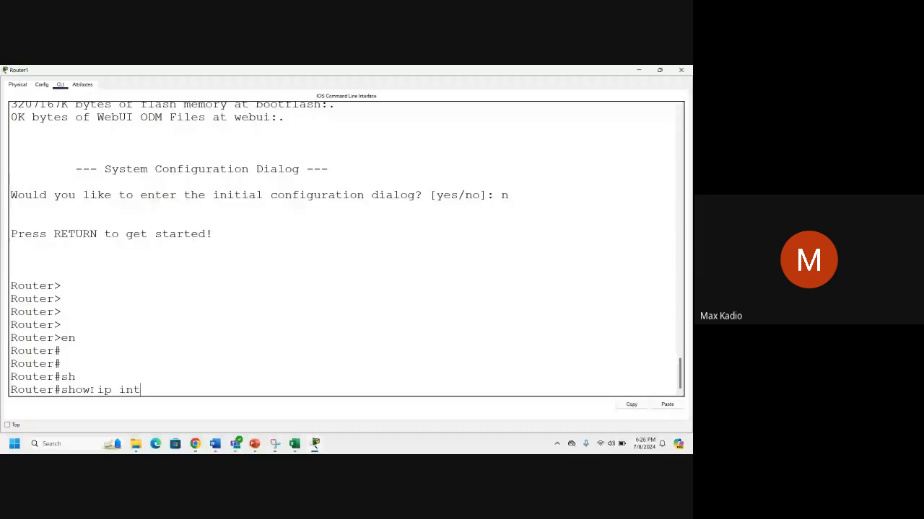
key(Tab)
text(bri)
key(Tab)
key(Return)
key(Return)
key(Return)
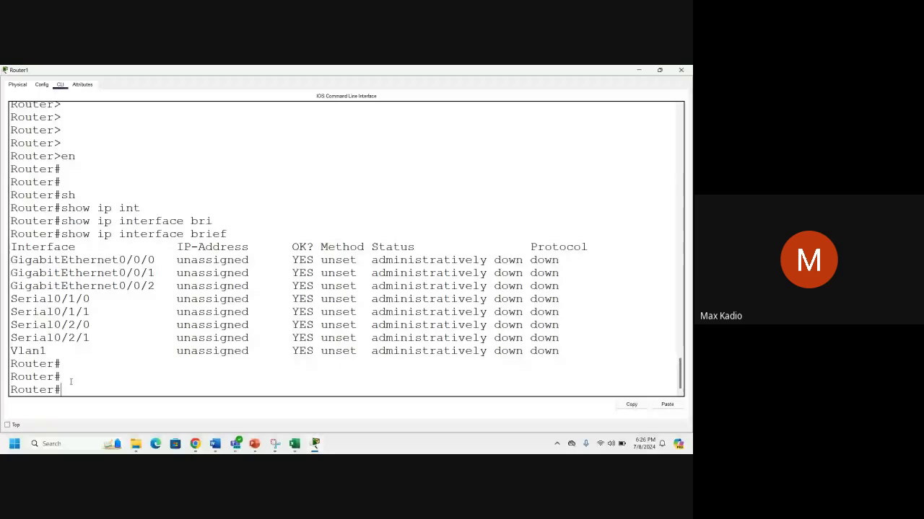
drag(10, 299, 169, 338)
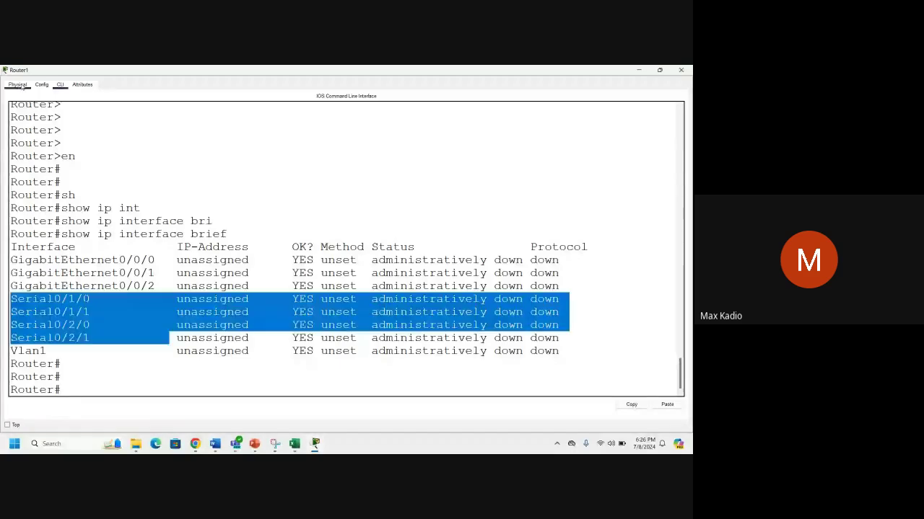
click(18, 84)
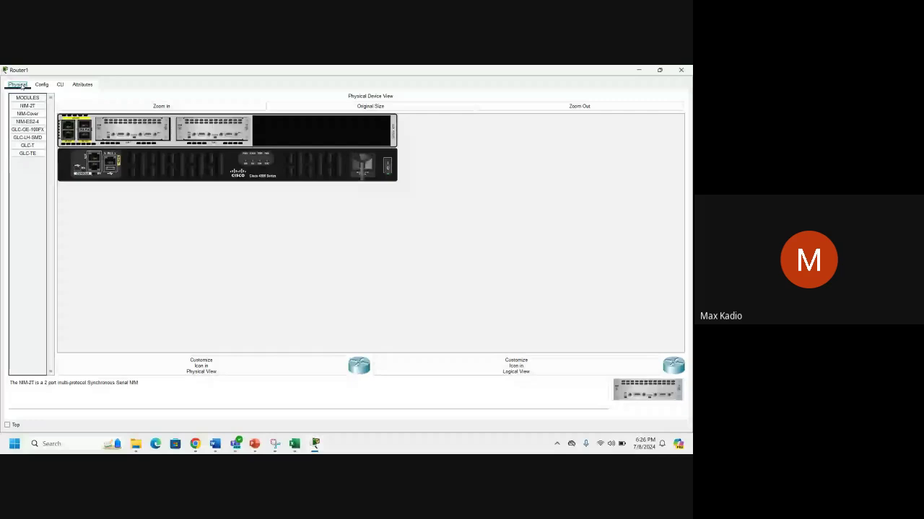
Select the NIM-2T module description text, then switch over to Chrome.
click(10, 383)
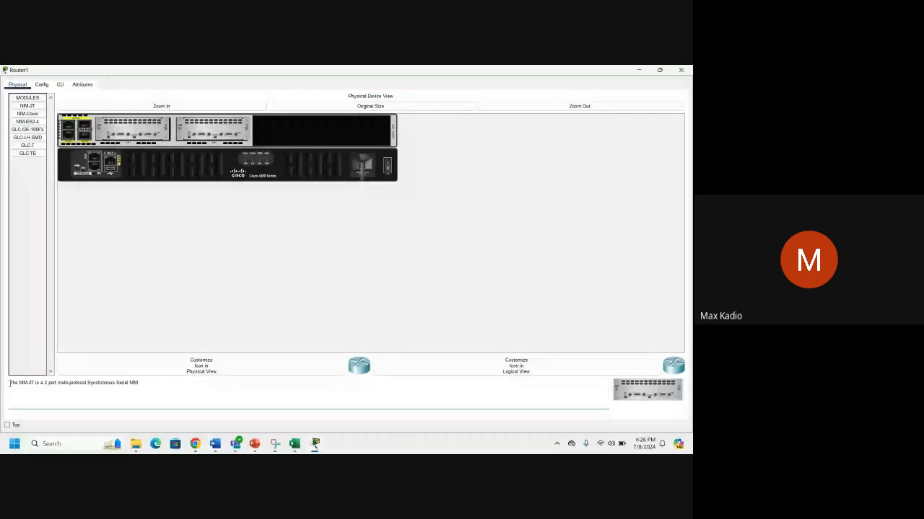
drag(10, 383, 189, 229)
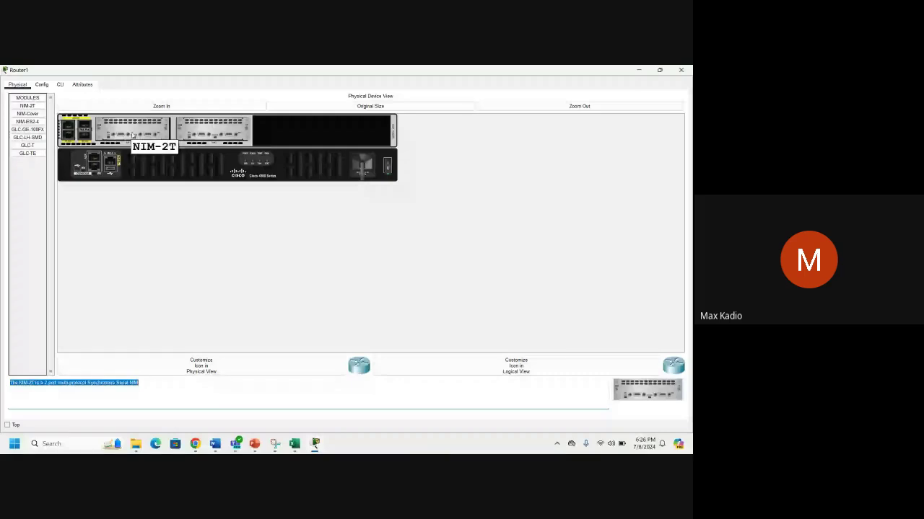
key(alt+Tab)
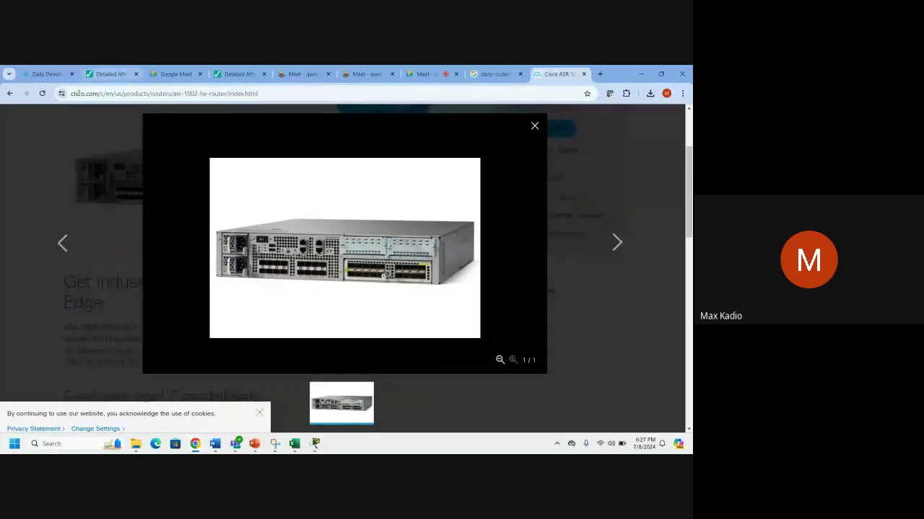
Go back, close the Cisco ASR router page, and scroll through the image results.
click(9, 94)
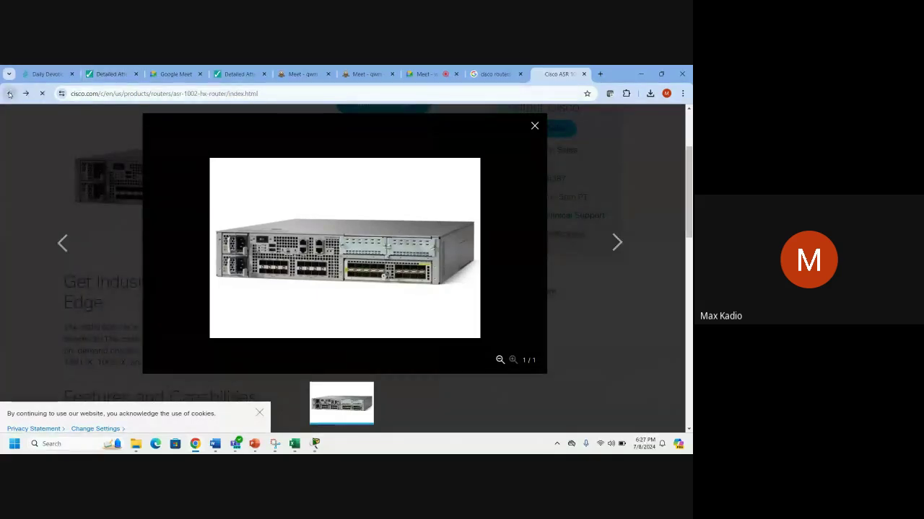
click(584, 73)
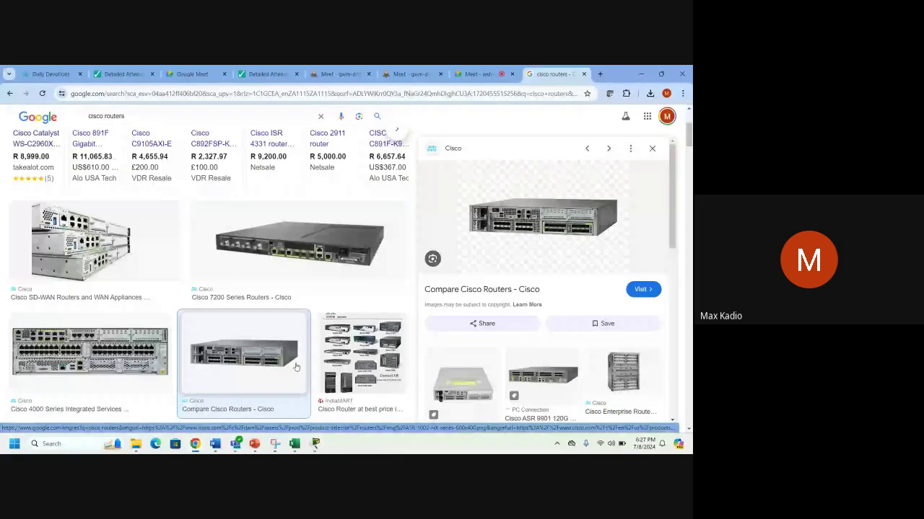
scroll(296, 367, down, 4)
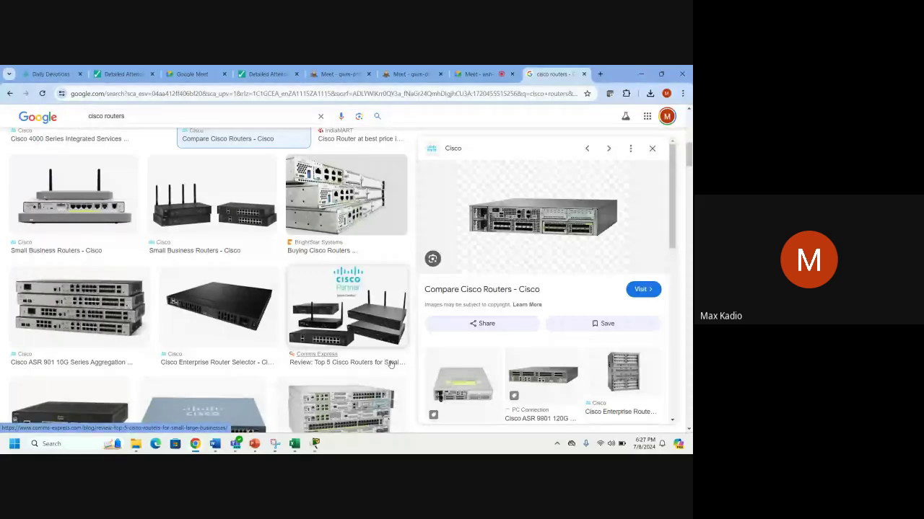
scroll(390, 364, down, 3)
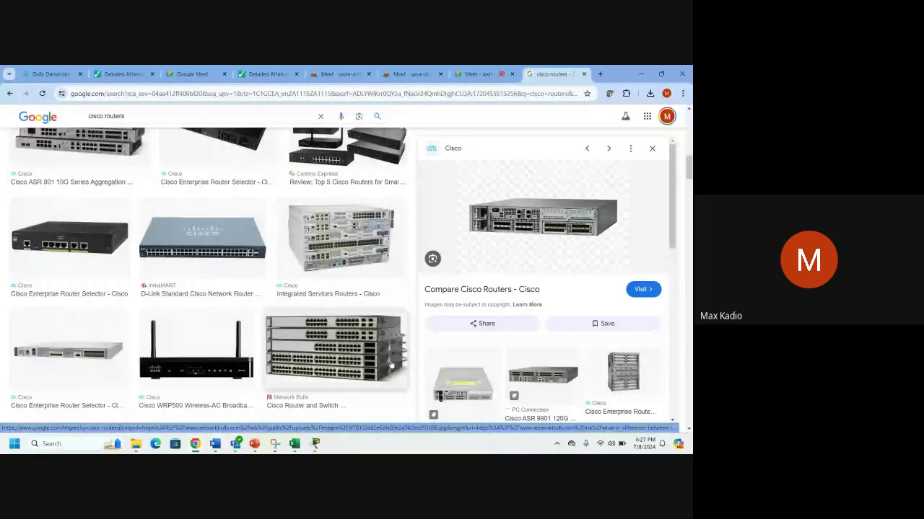
scroll(391, 365, down, 1)
scroll(391, 364, down, 1)
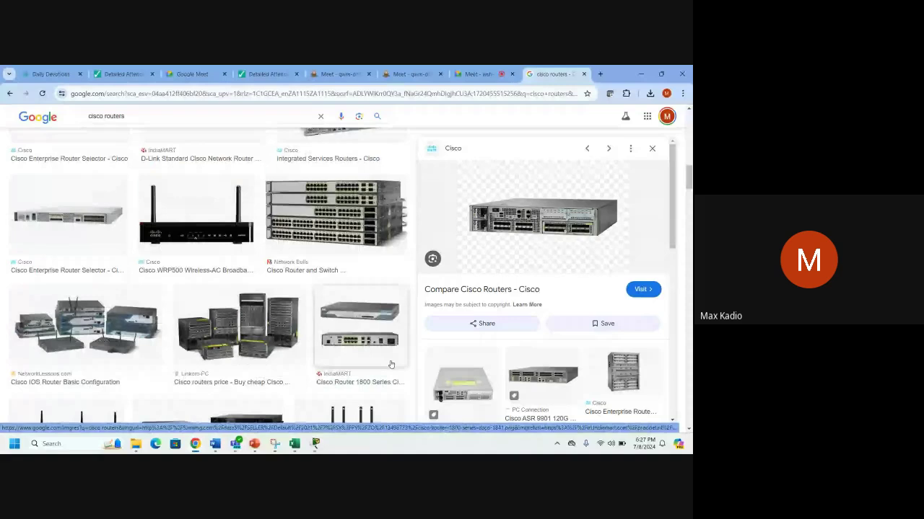
scroll(390, 364, down, 4)
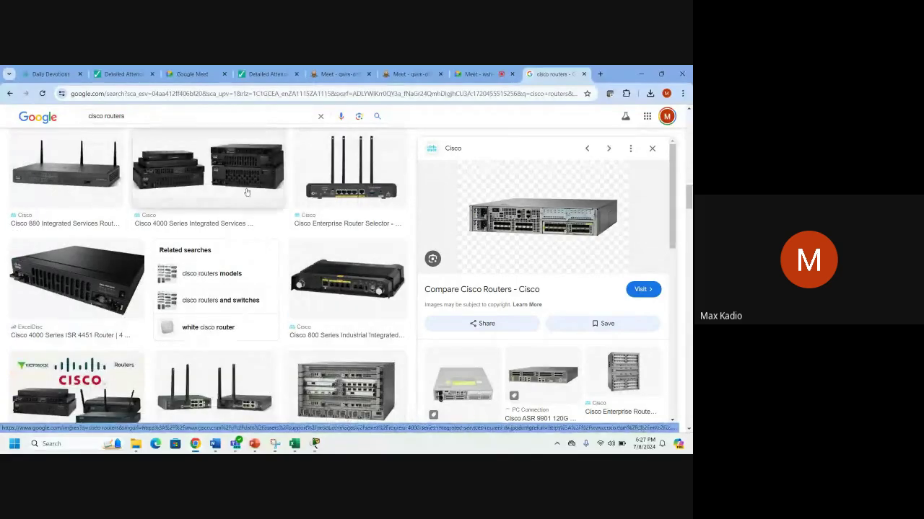
scroll(391, 364, up, 3)
Search images for 'cisco routers serial port' and open the Cisco Press source article.
click(124, 118)
text(s)
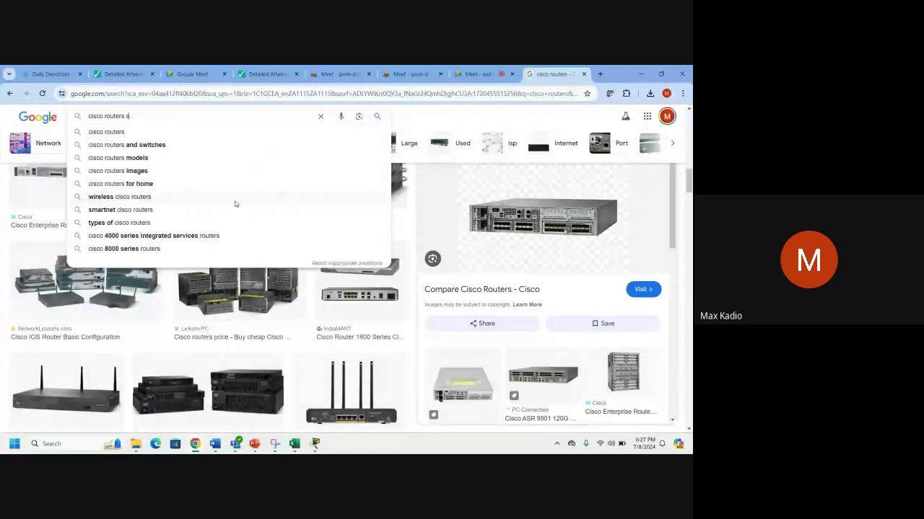
text(erial por)
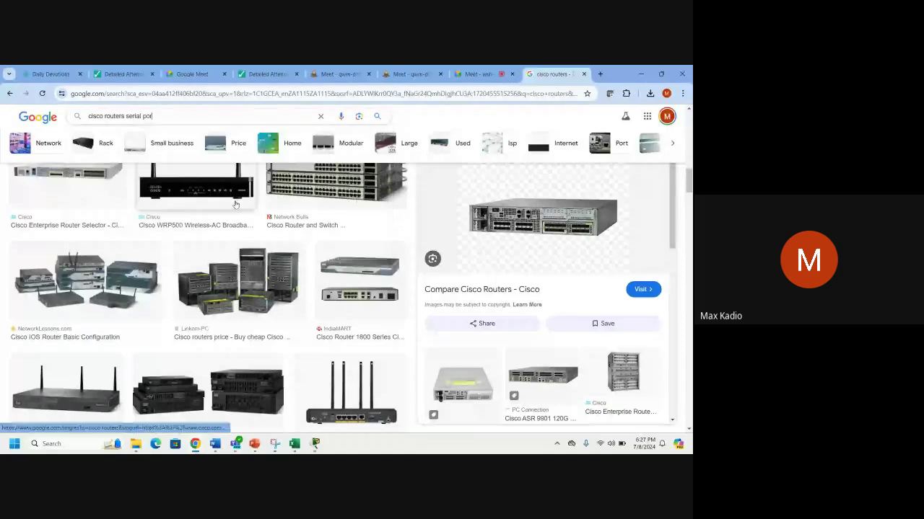
text(t)
key(Return)
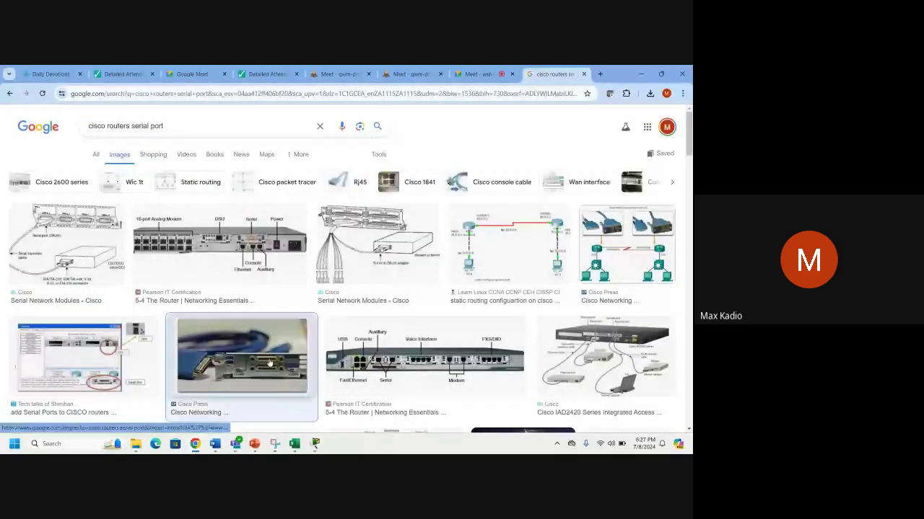
click(299, 379)
click(299, 378)
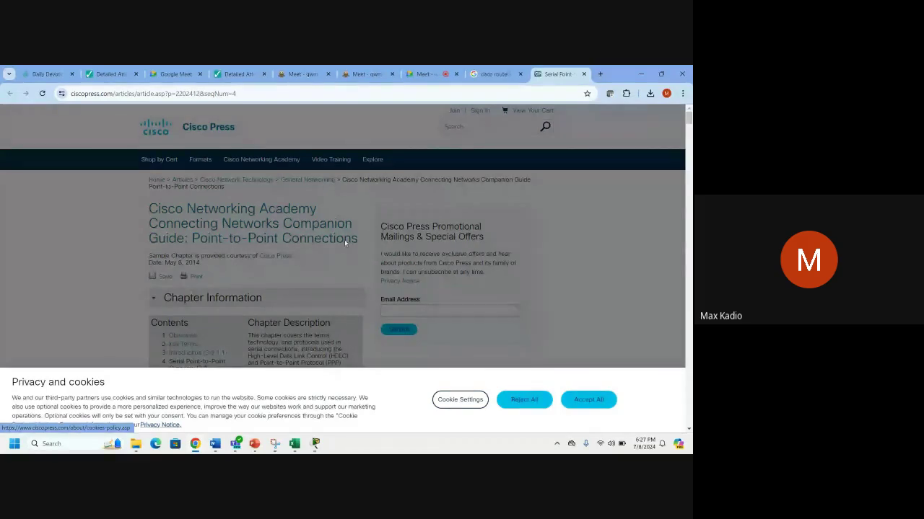
Reject the cookie banner and scroll the article to Figure 3-14 Smart Serial Connector.
scroll(344, 247, down, 3)
scroll(344, 247, down, 3)
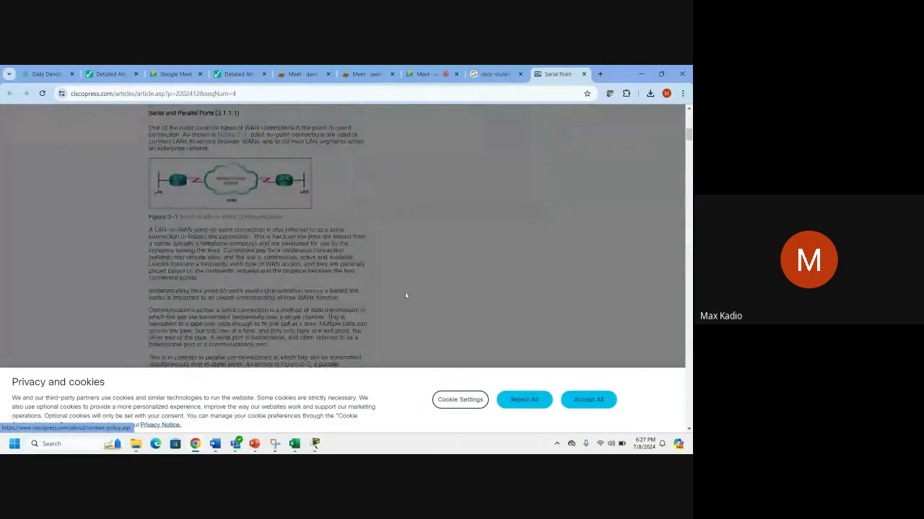
click(510, 401)
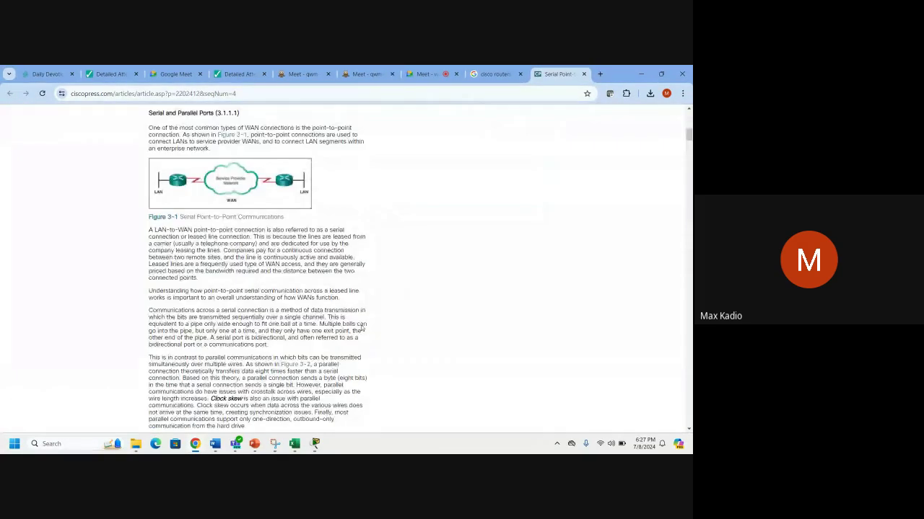
scroll(365, 337, down, 1)
scroll(365, 337, down, 10)
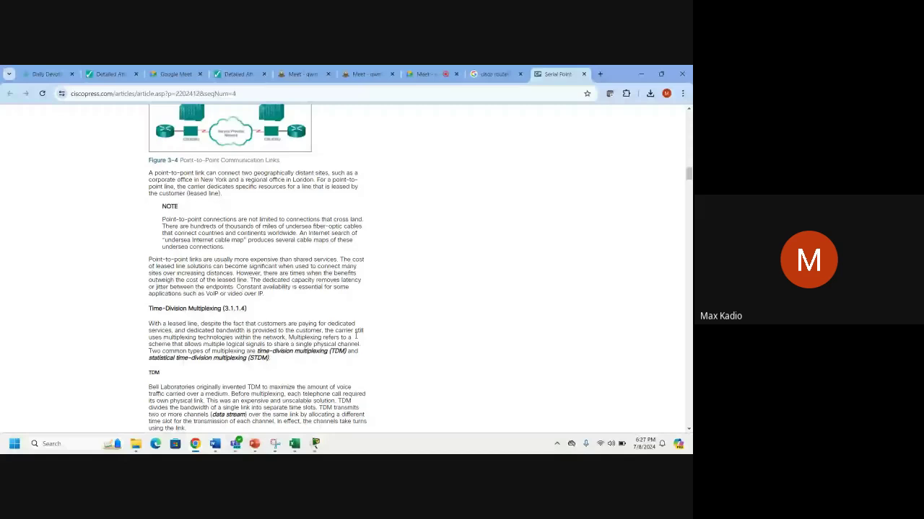
drag(688, 175, 689, 260)
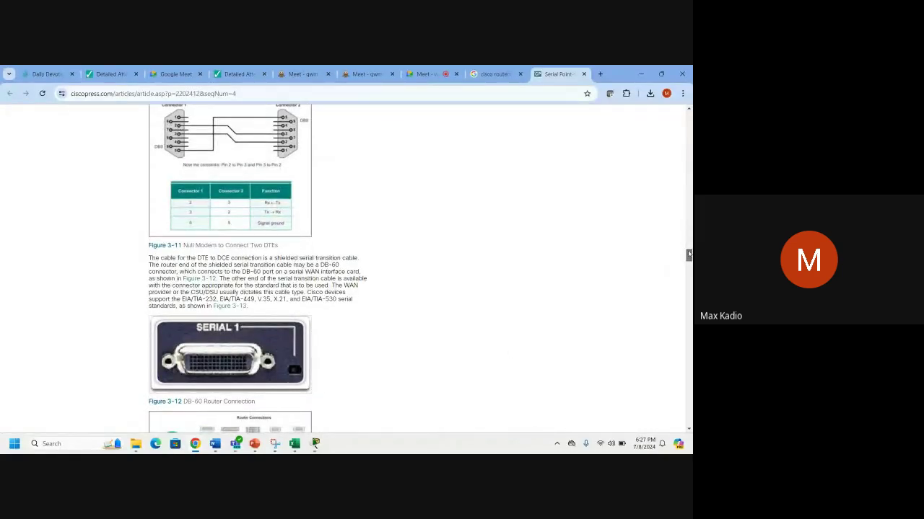
drag(689, 255, 691, 273)
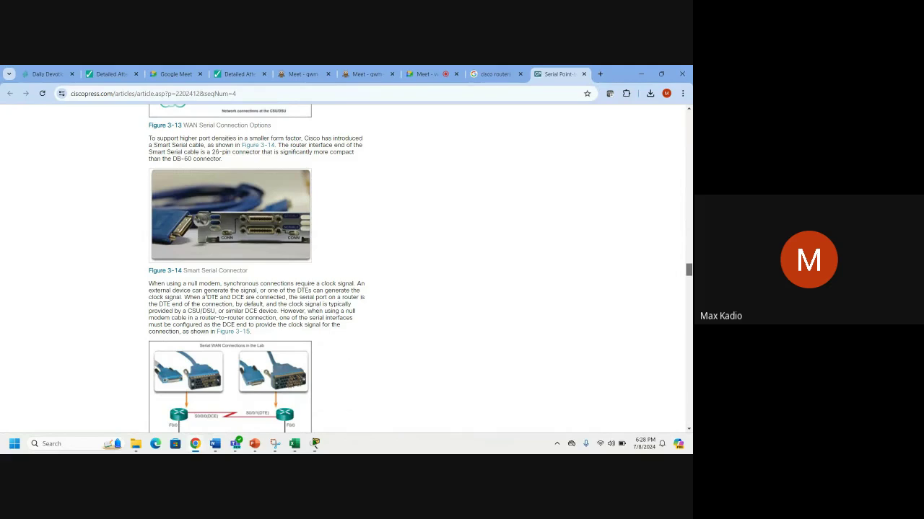
scroll(206, 296, up, 4)
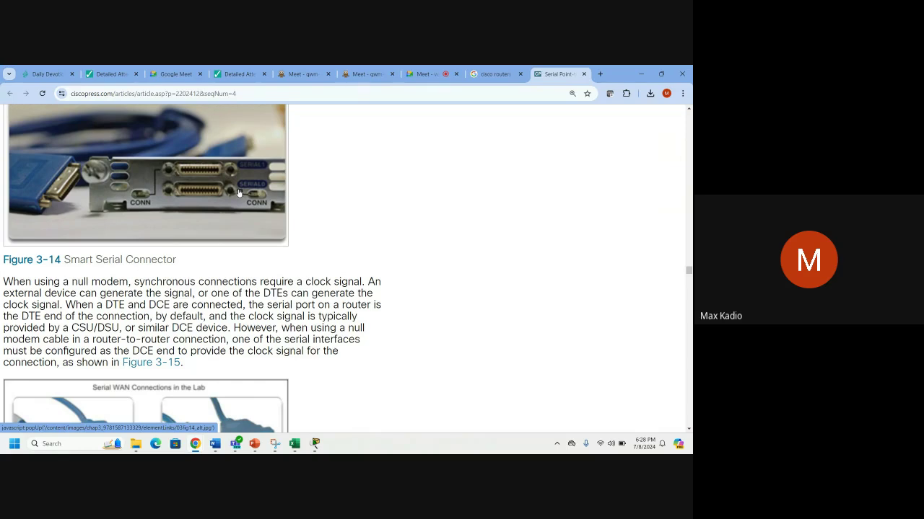
scroll(237, 246, down, 3)
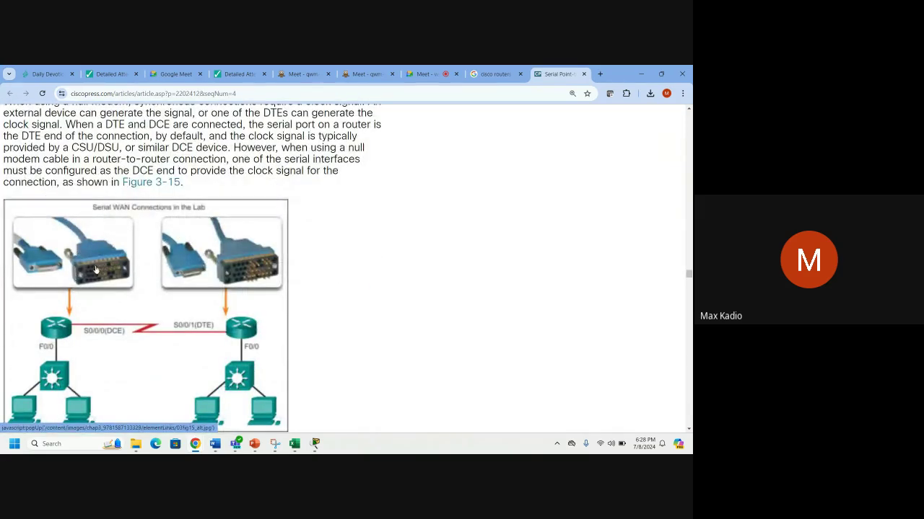
scroll(264, 287, up, 1)
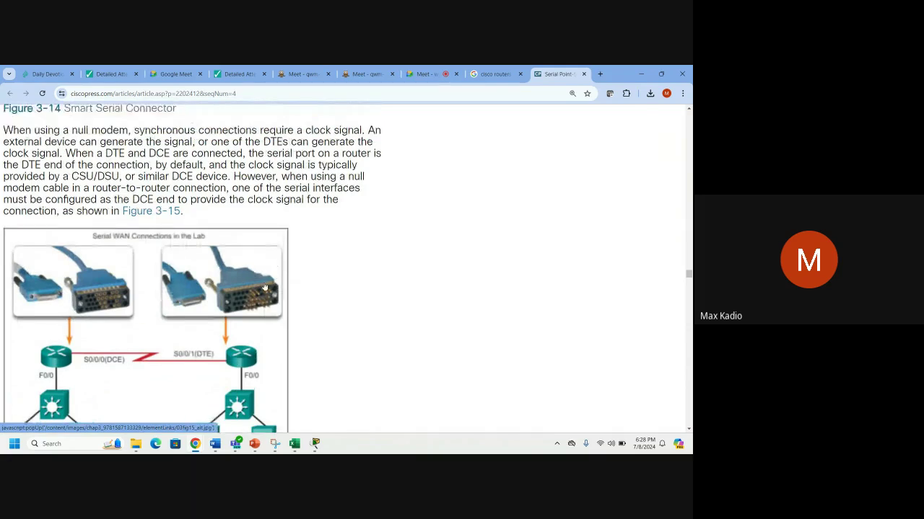
scroll(265, 287, up, 4)
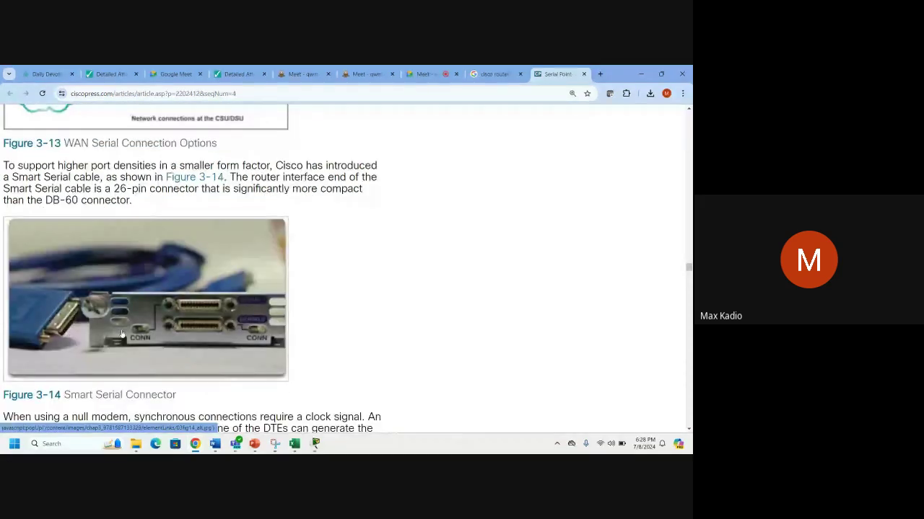
mouse_move(313, 448)
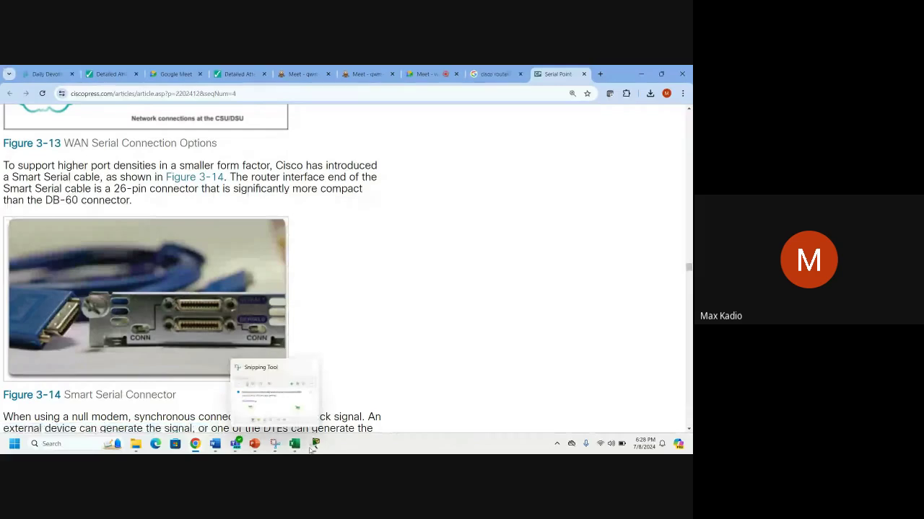
Connect both routers' Serial0/1/0 ports with a Serial DCE cable and place a note above them.
click(217, 398)
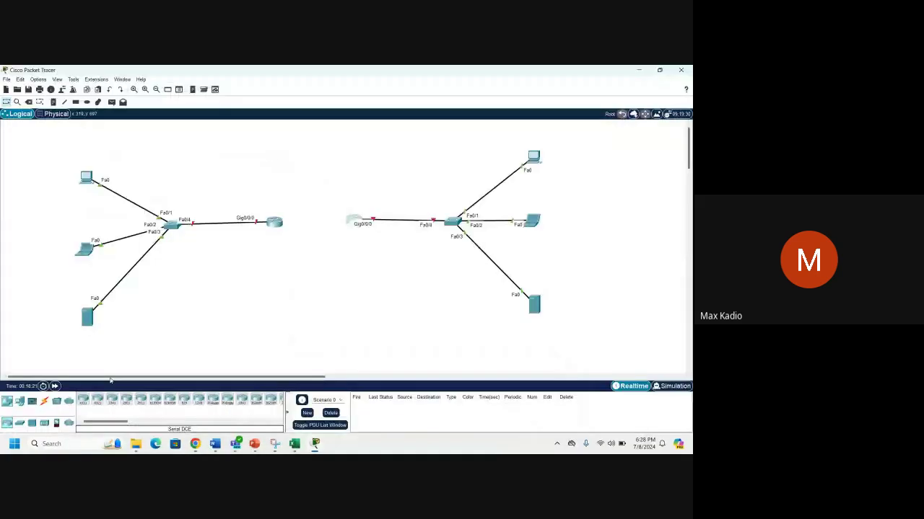
click(45, 402)
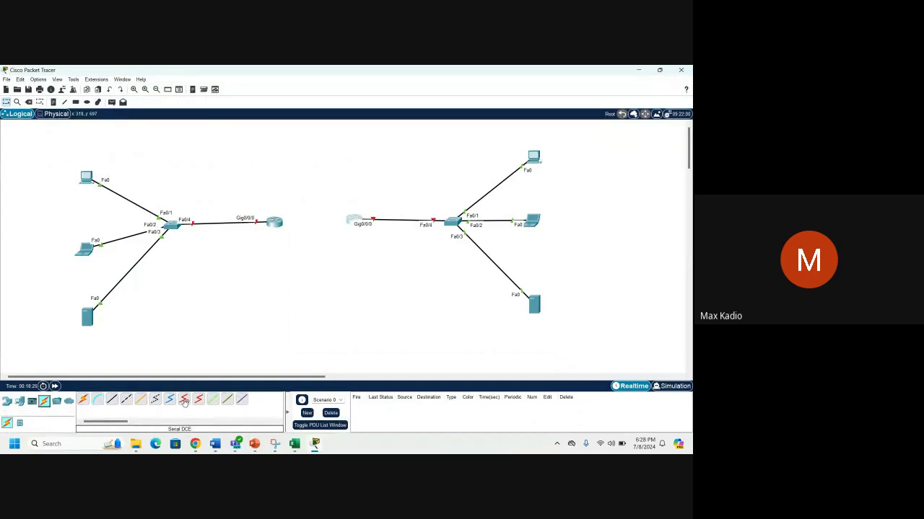
click(184, 401)
click(274, 222)
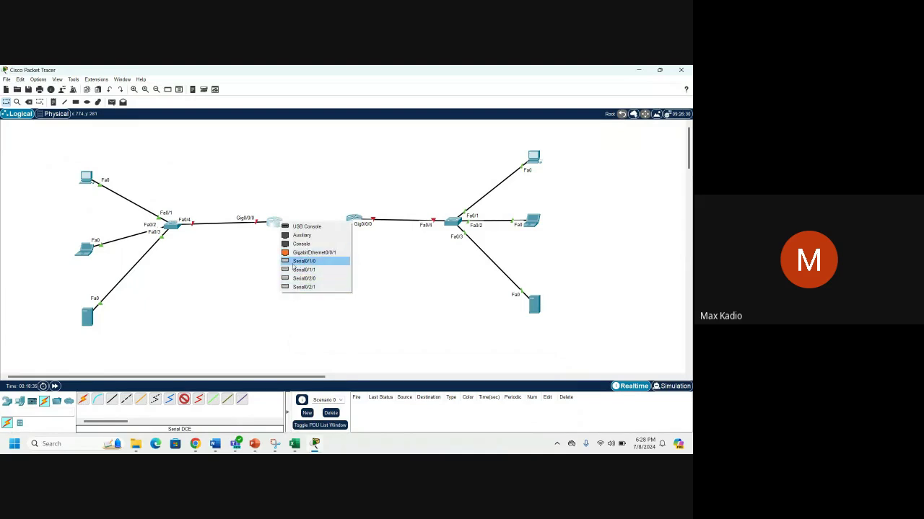
click(303, 261)
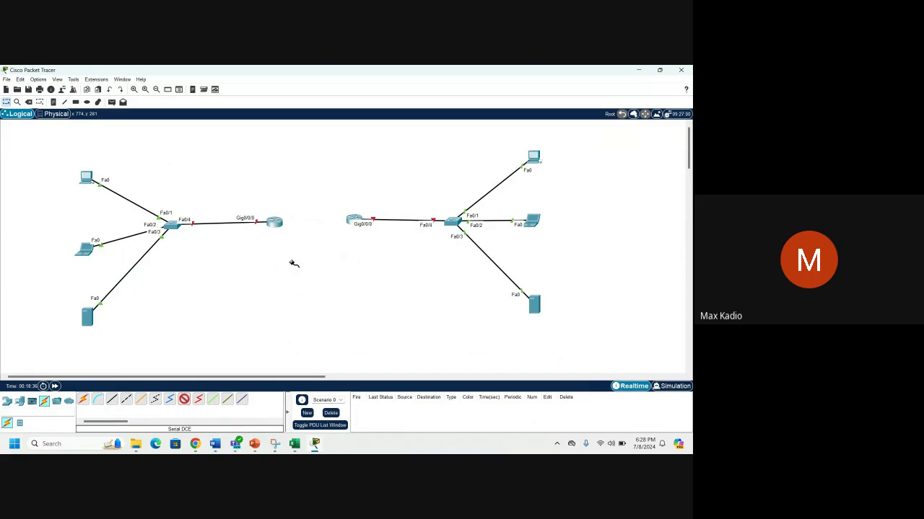
click(353, 220)
click(355, 221)
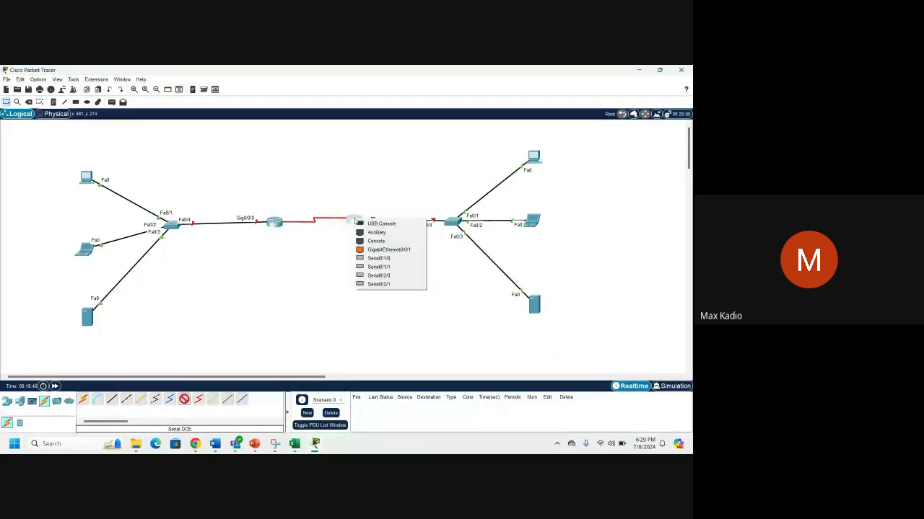
click(372, 259)
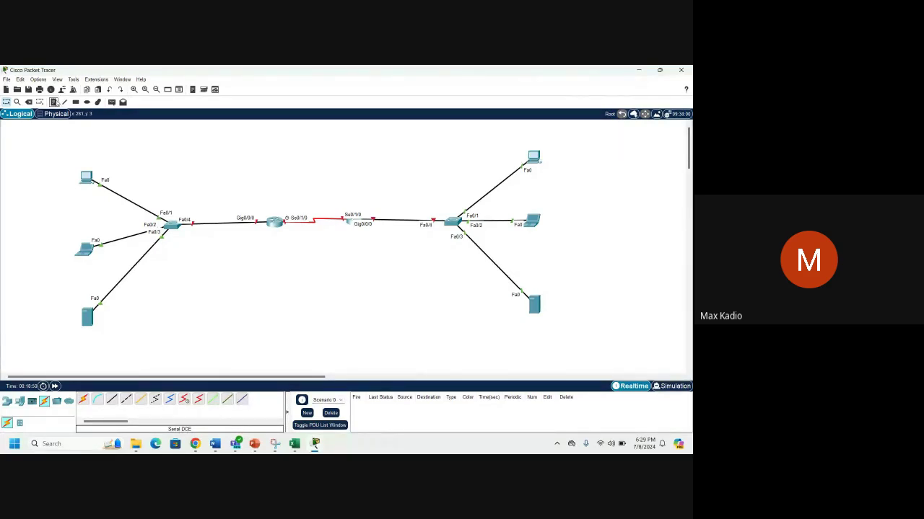
click(54, 103)
click(243, 176)
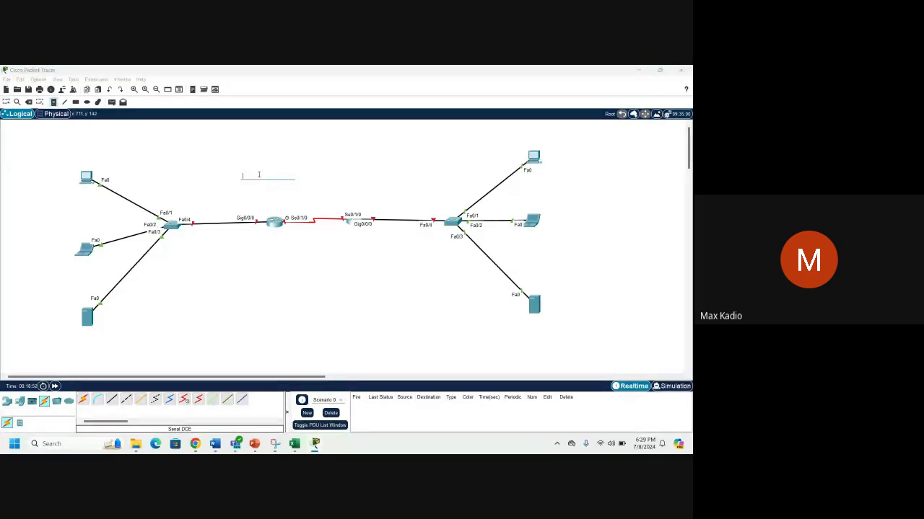
Type the title 'HOW TO ADD SERIAL PORT ON A ROUTER' into the note.
text(HOW TO ADD SERI)
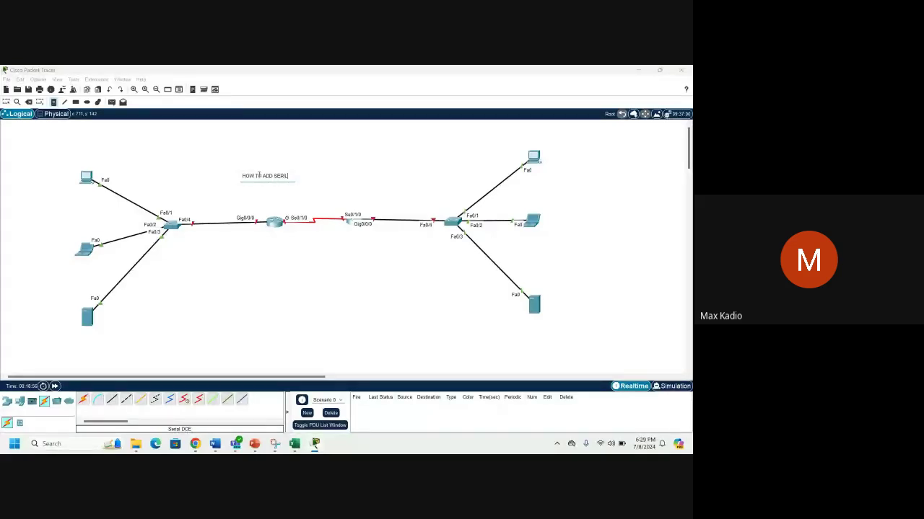
text(AL P)
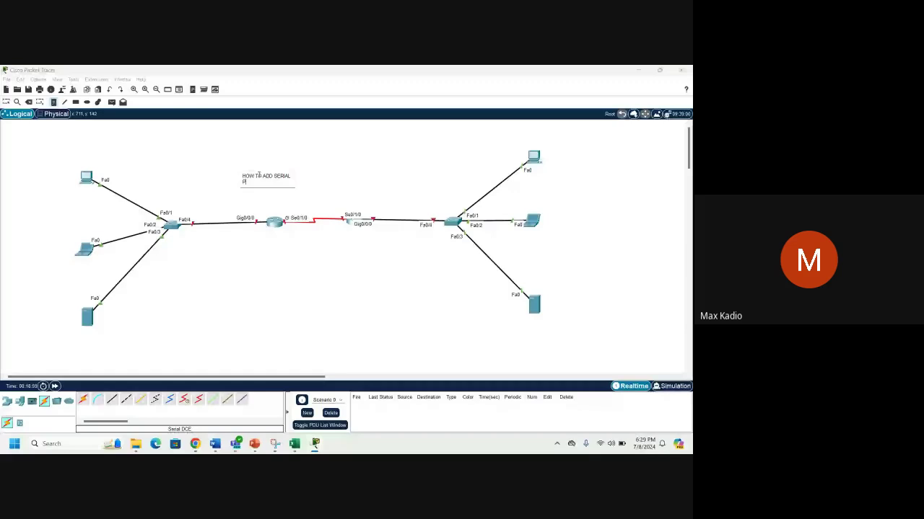
text(ORT ON A ROUTER)
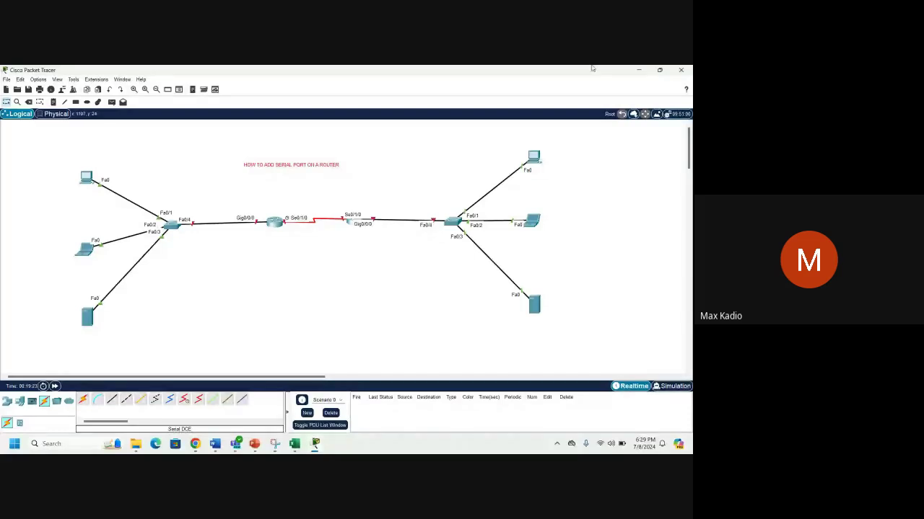
click(637, 70)
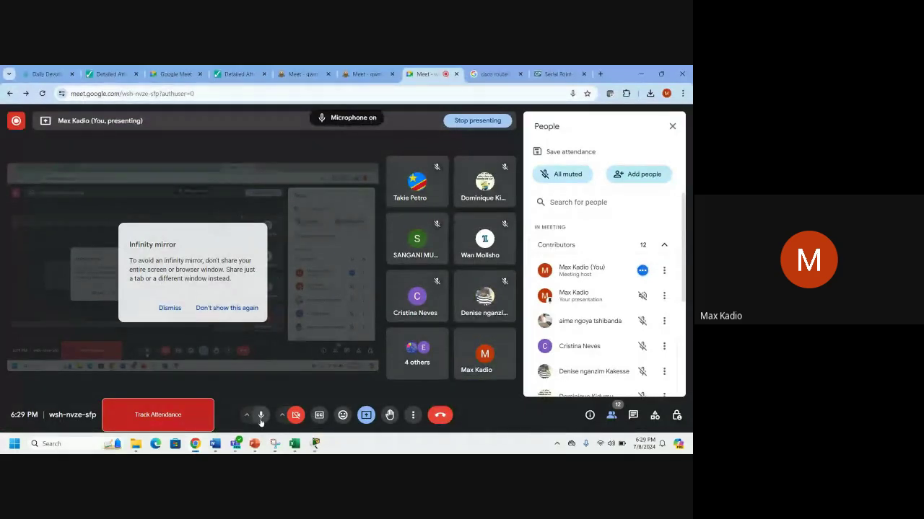
click(260, 418)
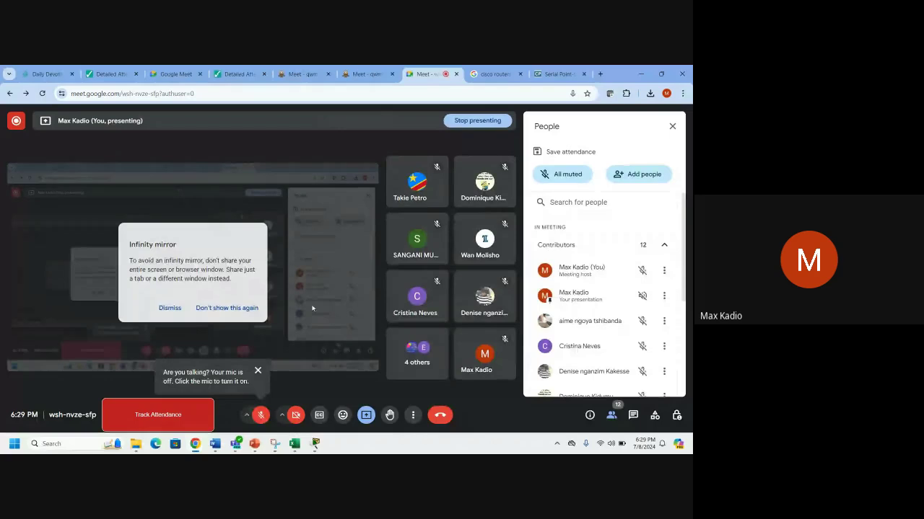
mouse_move(314, 447)
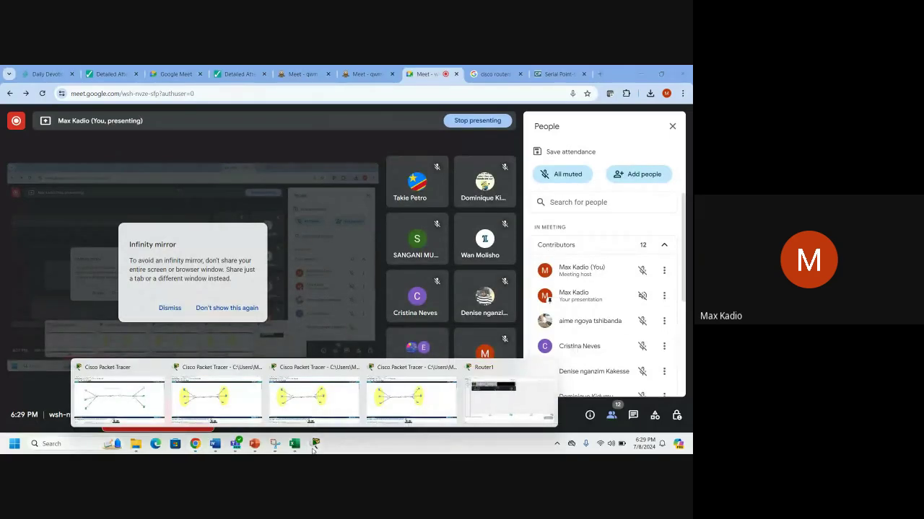
click(132, 411)
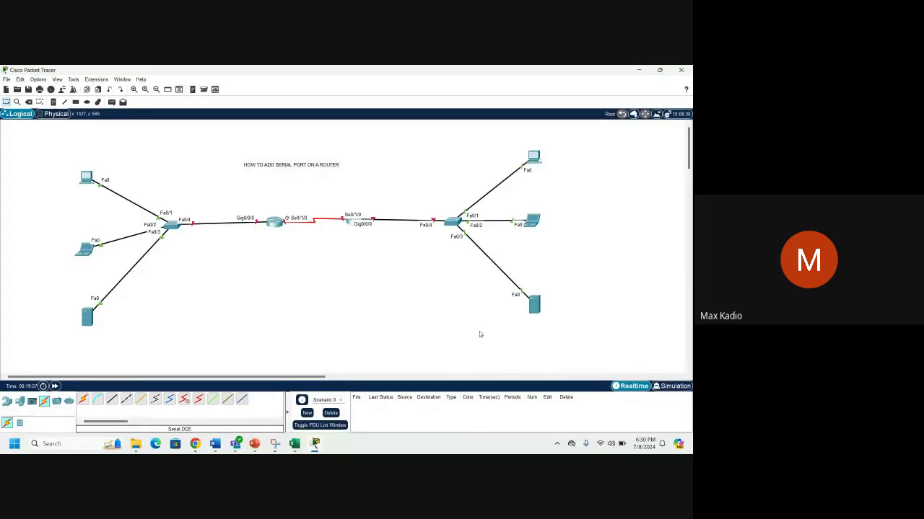
click(639, 69)
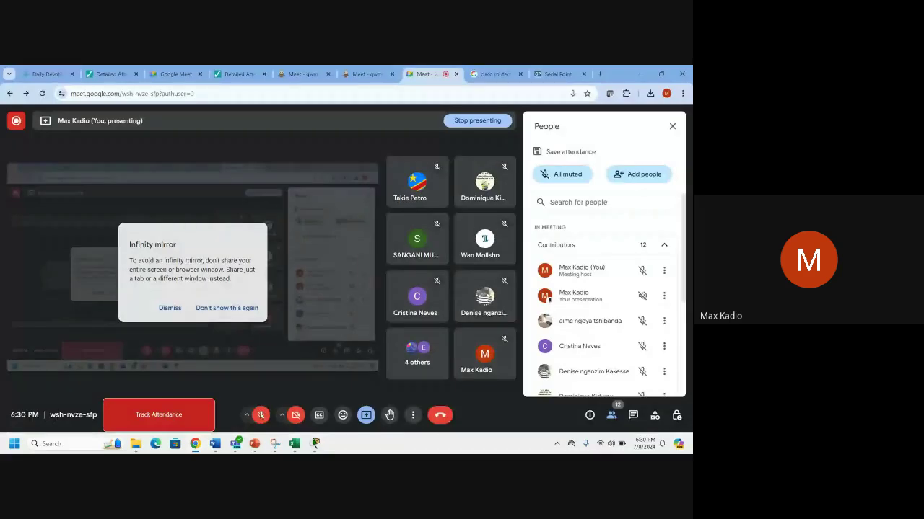
click(260, 415)
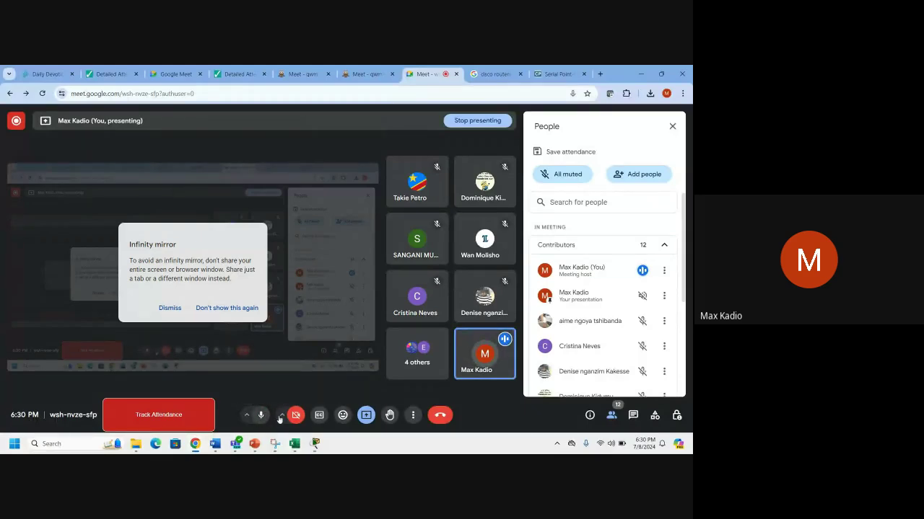
mouse_move(314, 446)
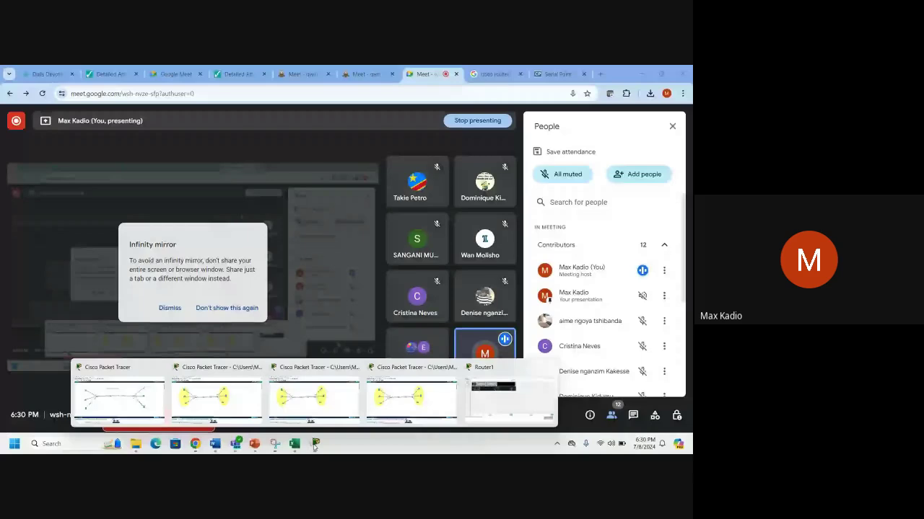
click(118, 393)
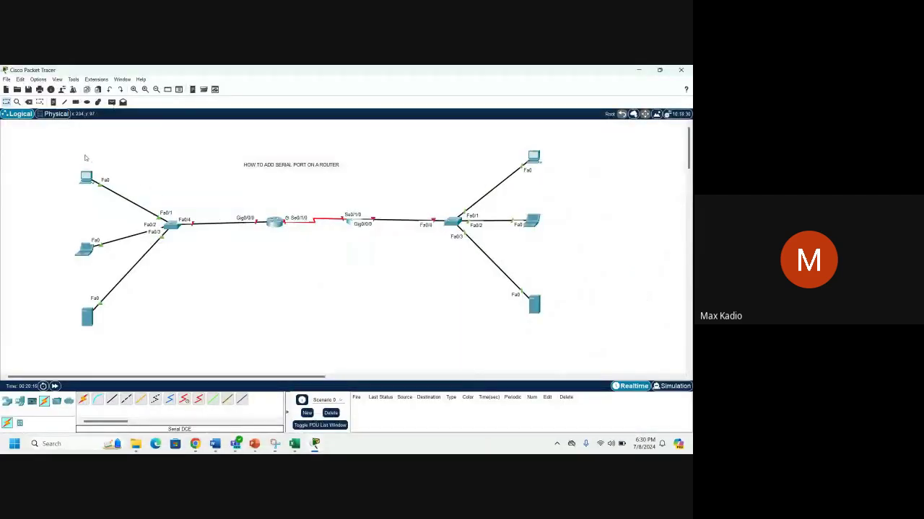
Select the left PC and laptop, and move the right router up and to the right.
drag(59, 137, 99, 262)
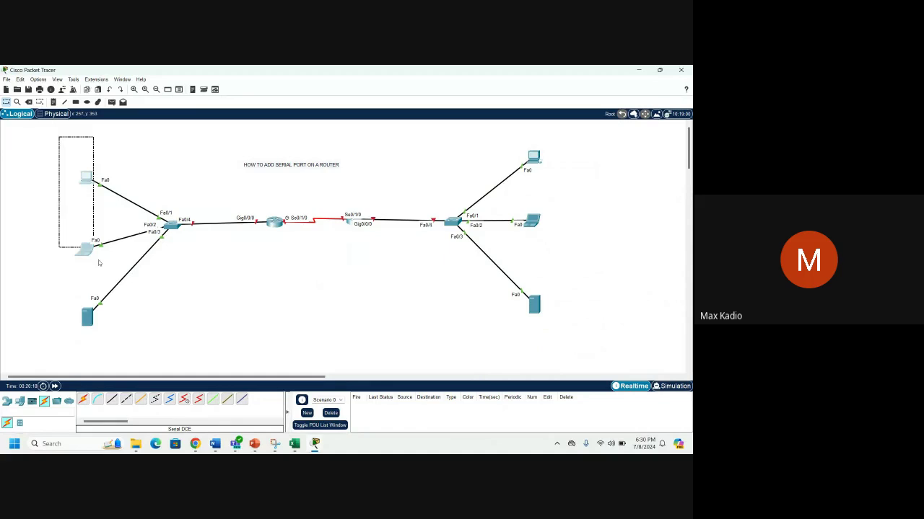
drag(99, 263, 99, 263)
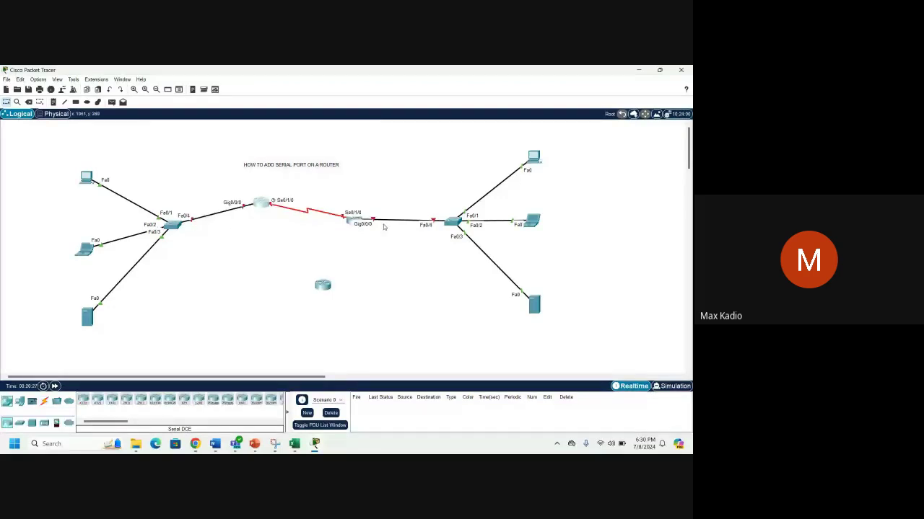
drag(362, 221, 377, 199)
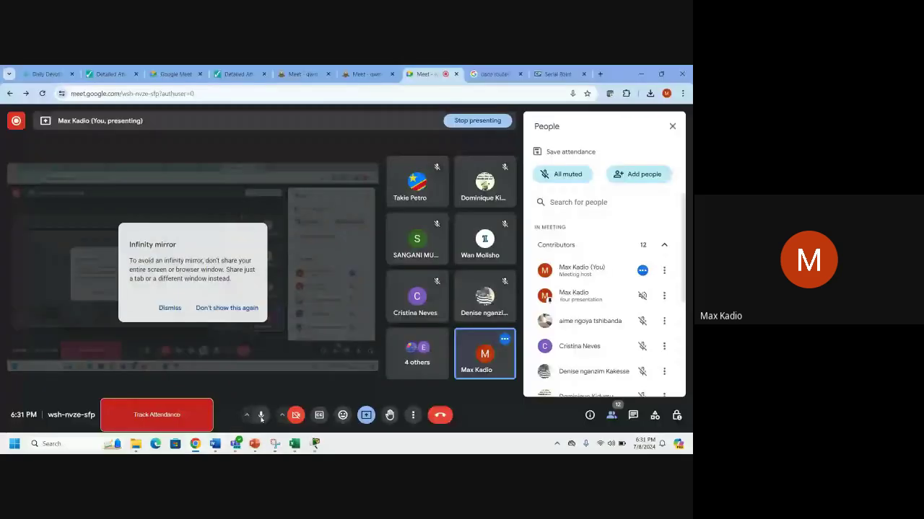
Mute the microphone in the meeting and return to the Packet Tracer topology.
click(262, 417)
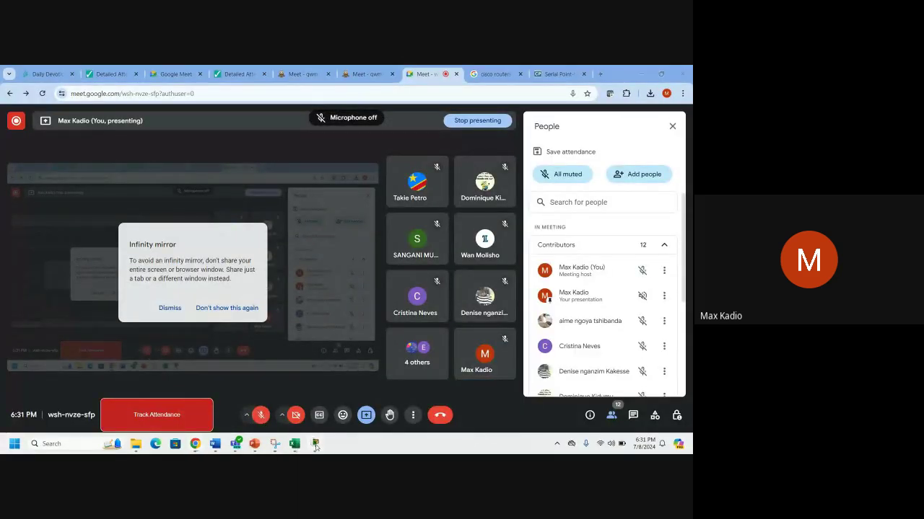
mouse_move(315, 443)
click(113, 396)
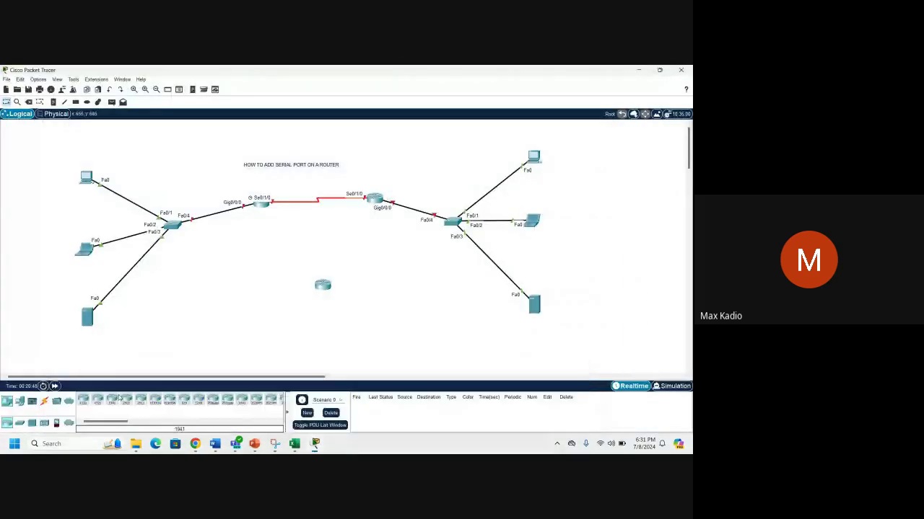
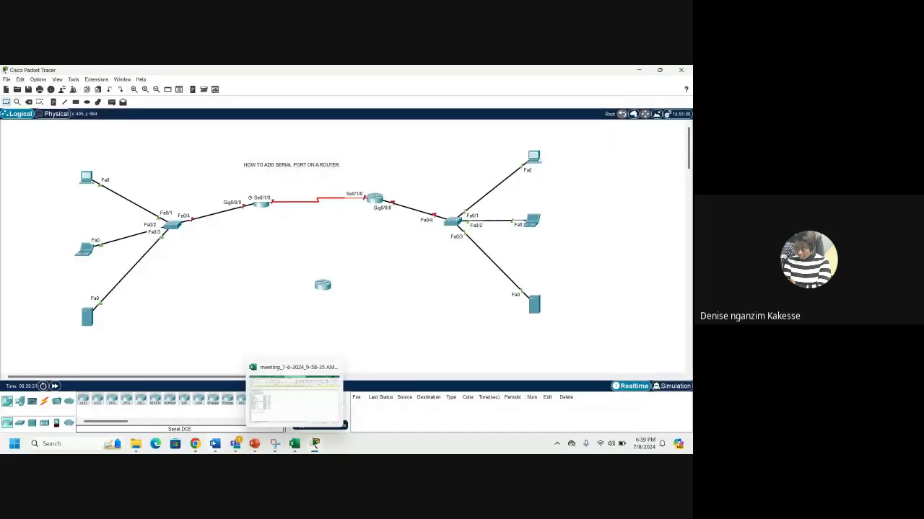
Unmute the microphone in the Google Meet call, then return to the Packet Tracer topology.
click(195, 444)
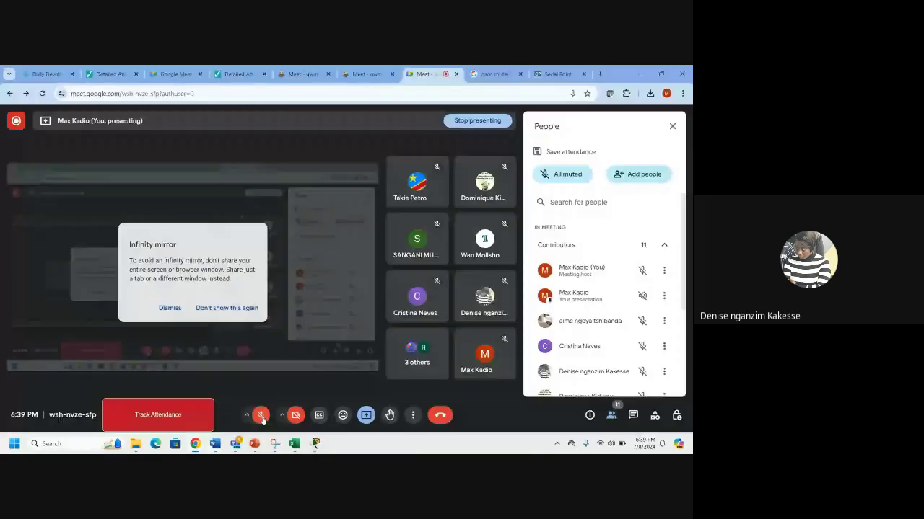
click(261, 417)
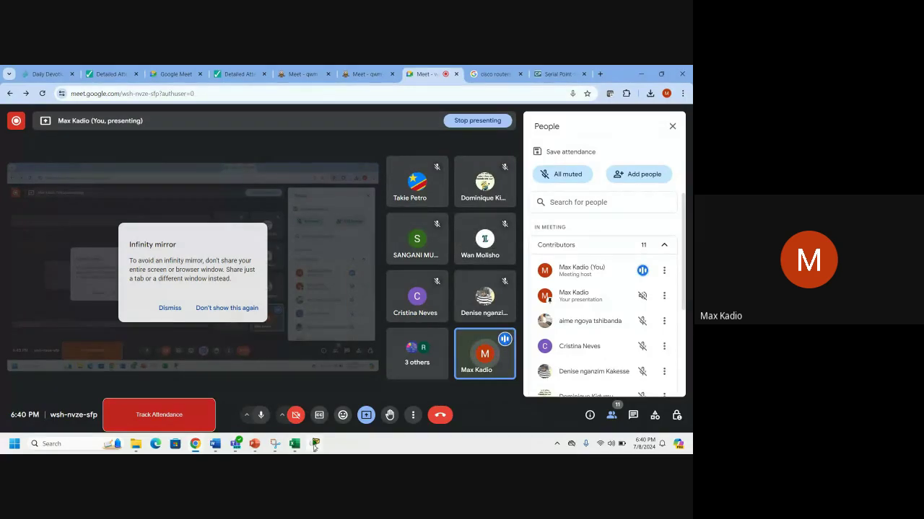
mouse_move(314, 446)
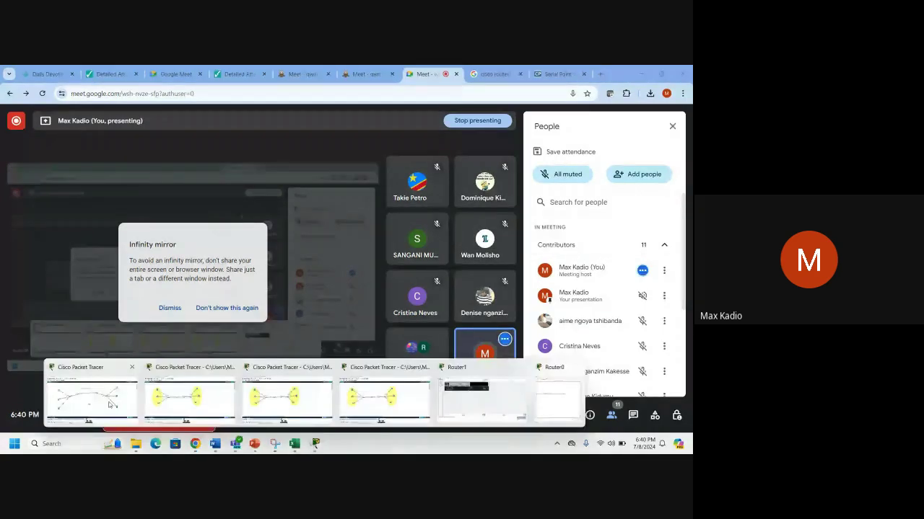
click(111, 397)
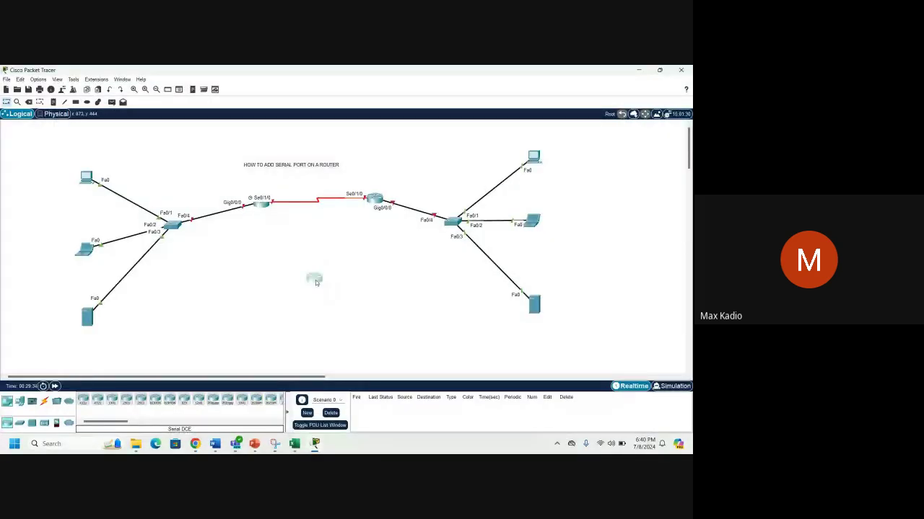
Open Router5 full-screen, zoom its physical view, and drag the NIM-2T module into the first slot.
double_click(312, 285)
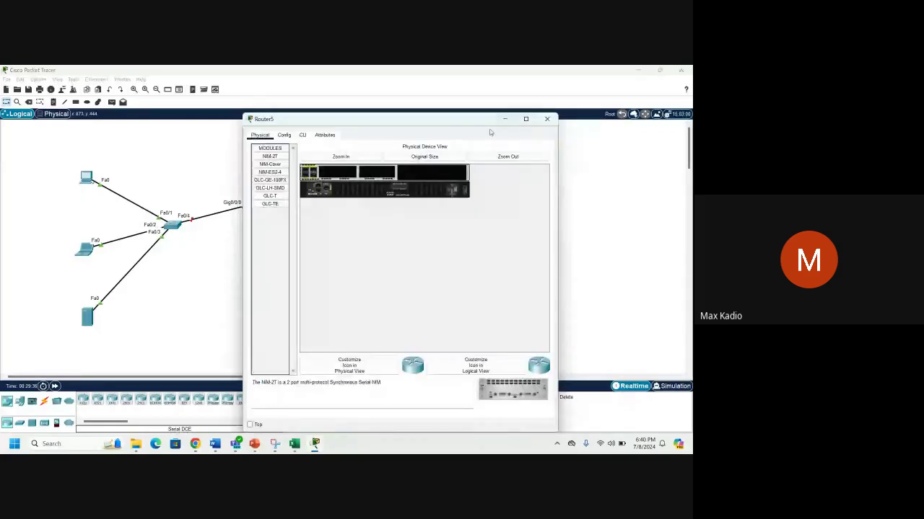
double_click(287, 118)
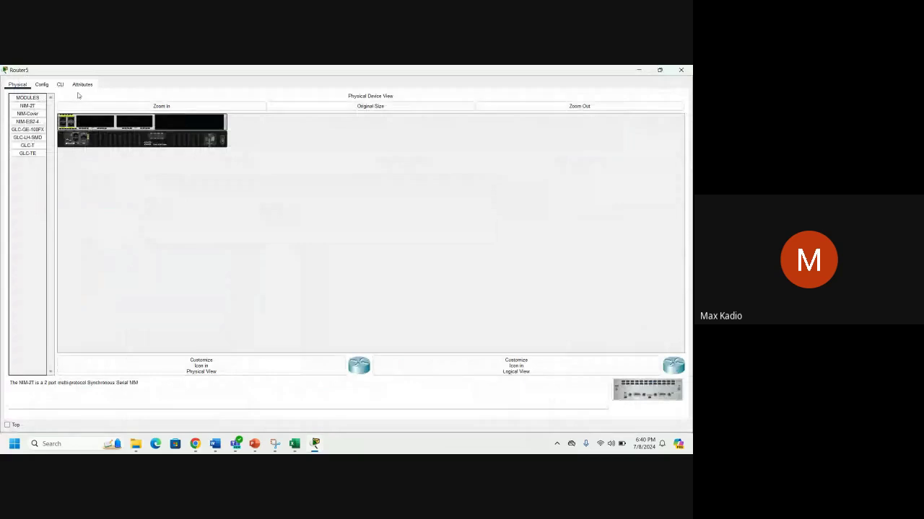
click(108, 106)
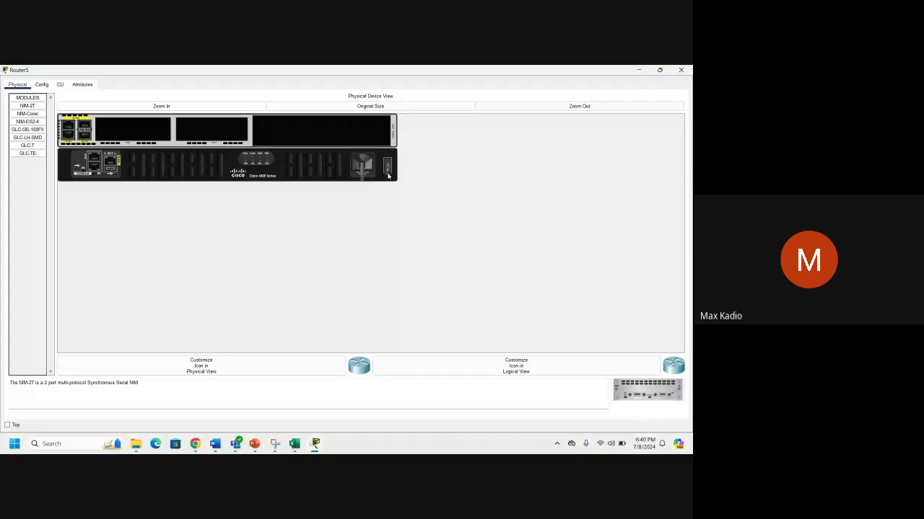
drag(647, 390, 124, 144)
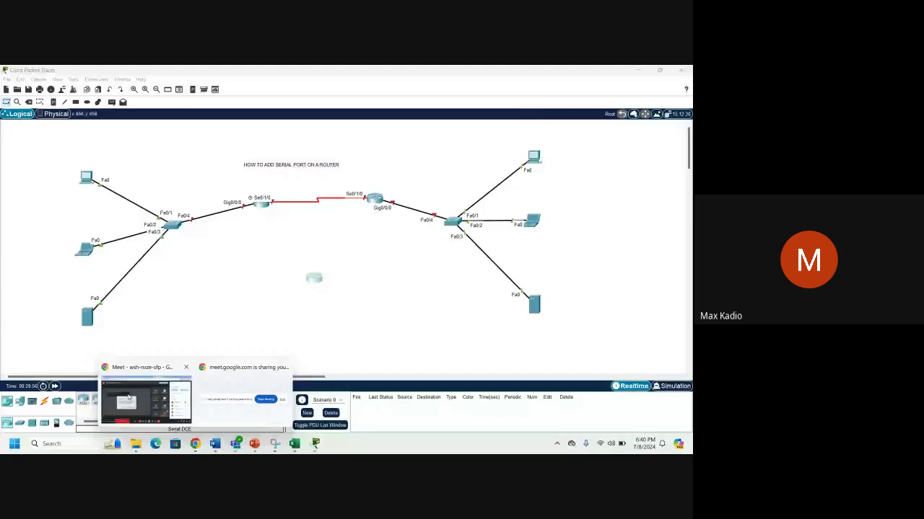
Switch to the meeting window and back to the Packet Tracer topology.
click(129, 396)
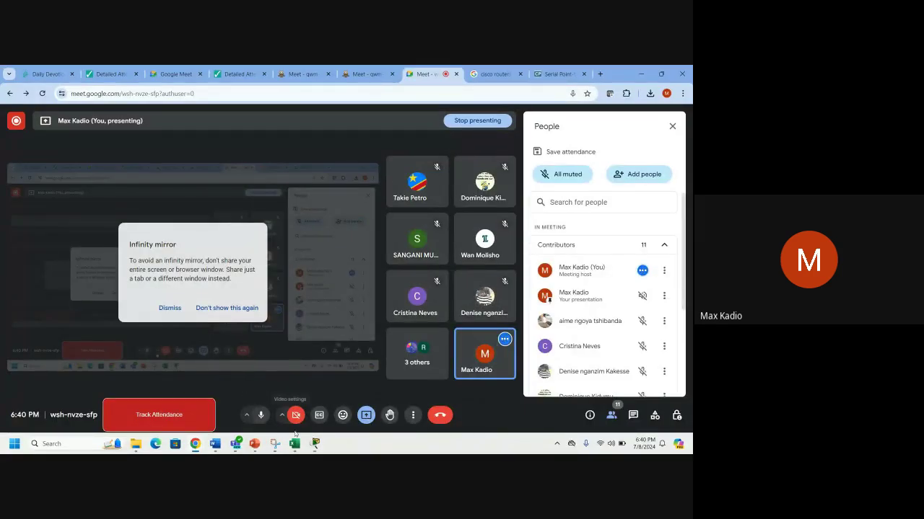
mouse_move(313, 444)
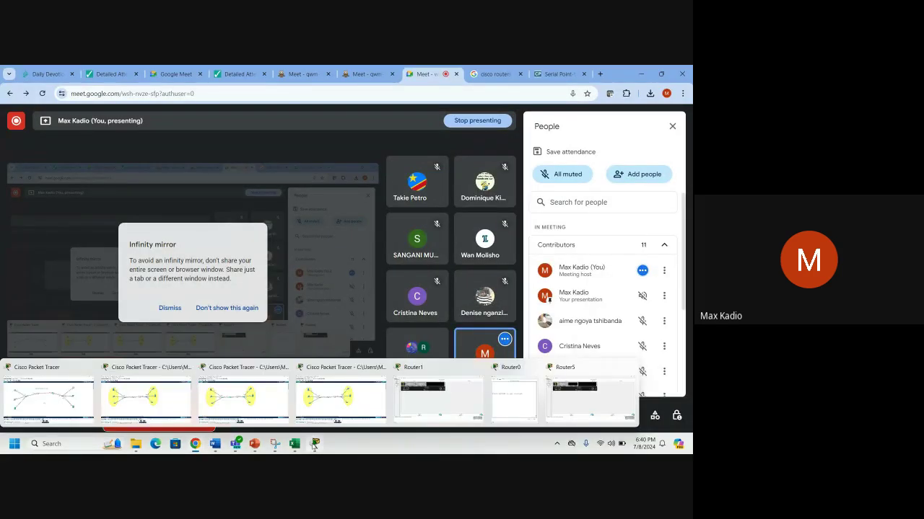
click(48, 393)
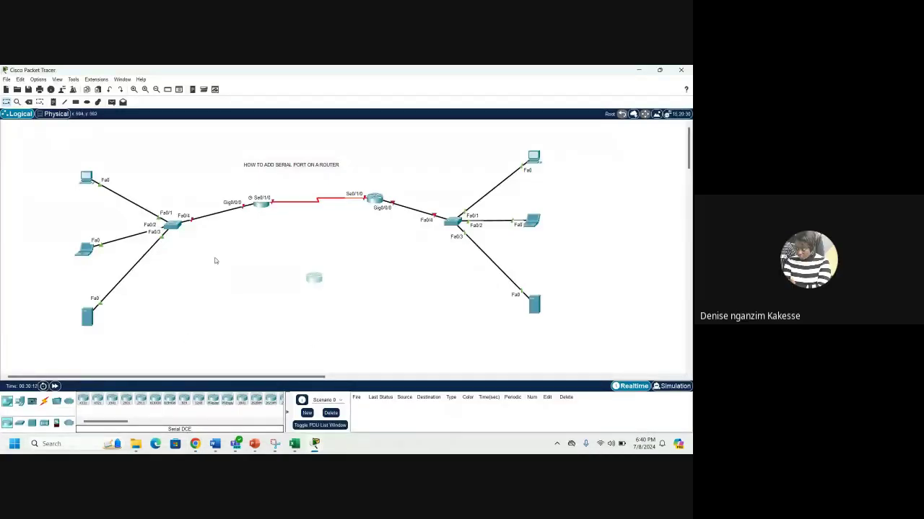
Reopen Router5 full-screen, reposition the NIM-2T module and toggle the router's power switch.
click(315, 279)
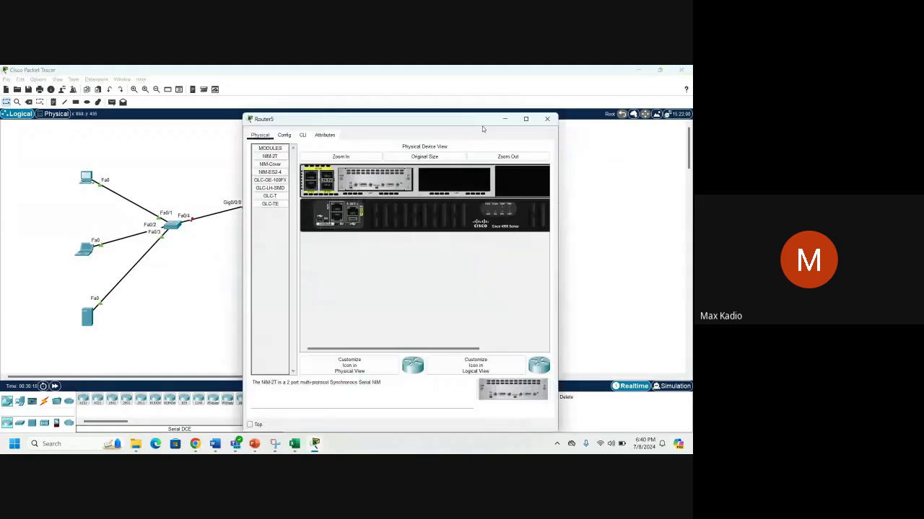
double_click(482, 126)
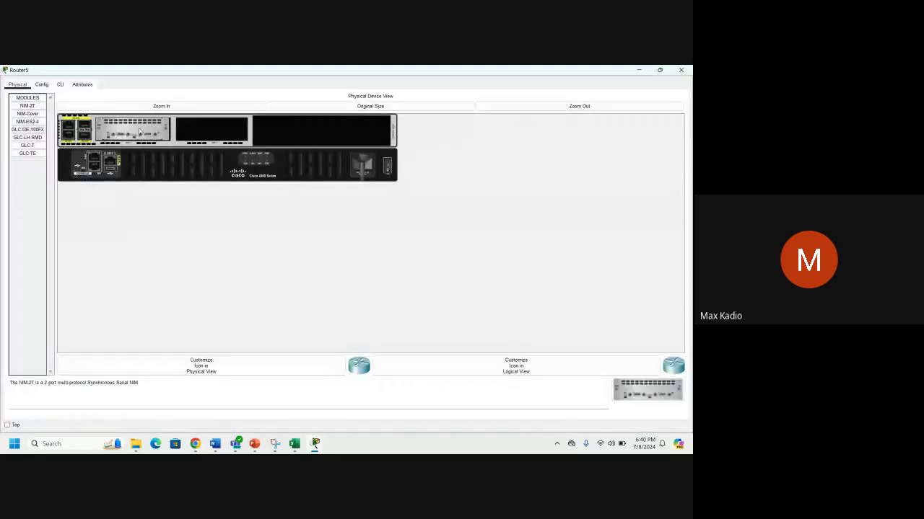
drag(139, 130, 145, 133)
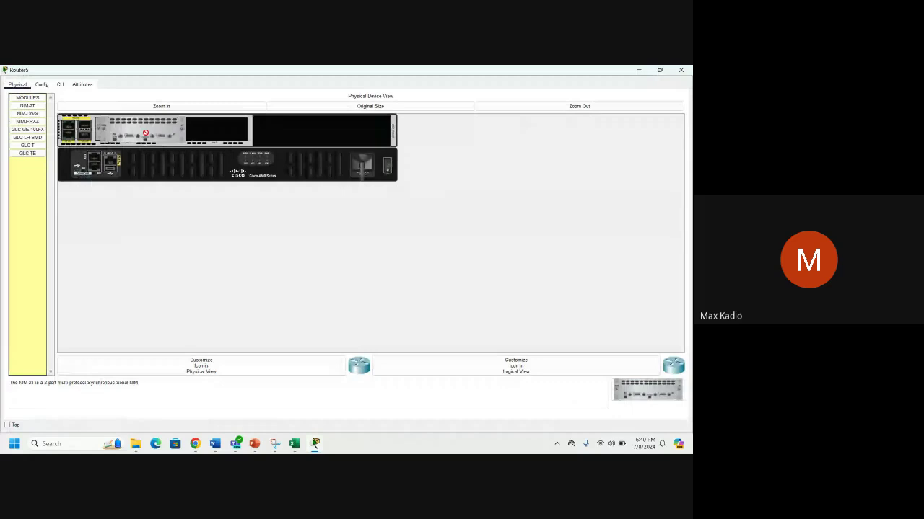
click(388, 168)
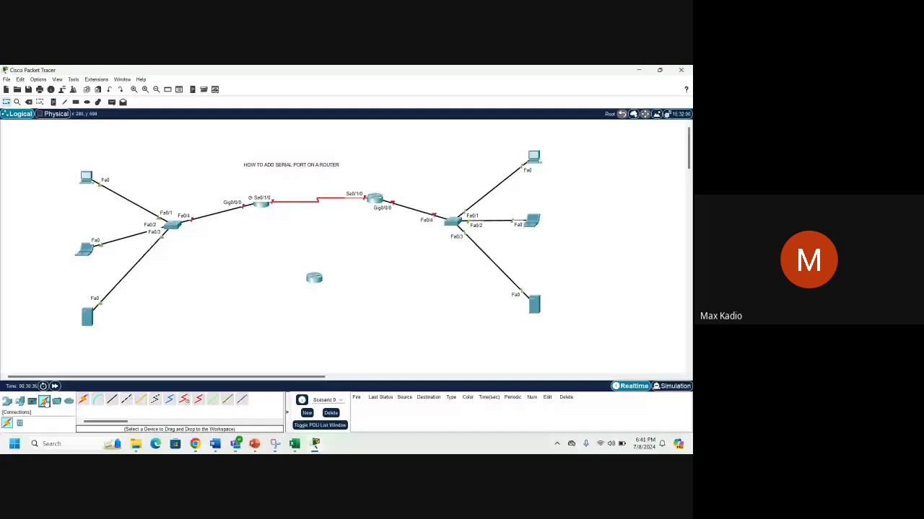
Run a Serial DCE cable from the left router's serial port to the lower router's Serial0/1/0.
click(184, 399)
click(263, 205)
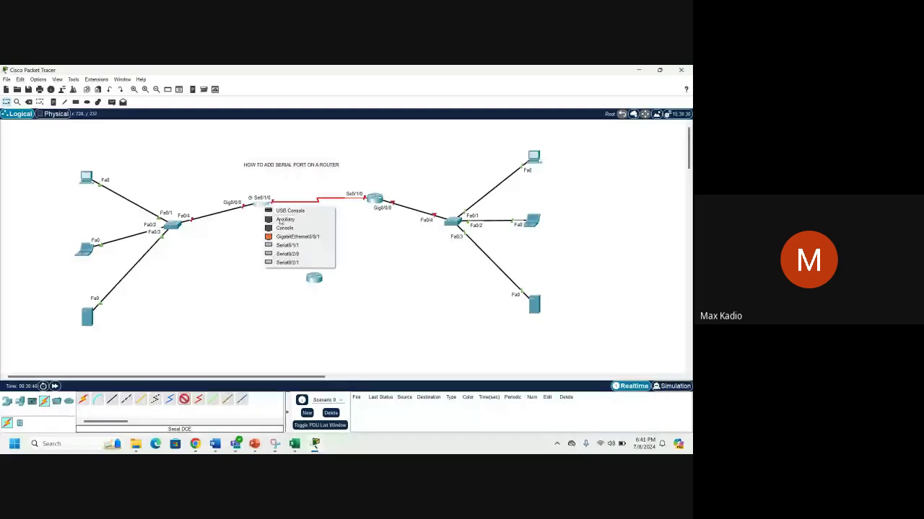
click(286, 245)
click(314, 279)
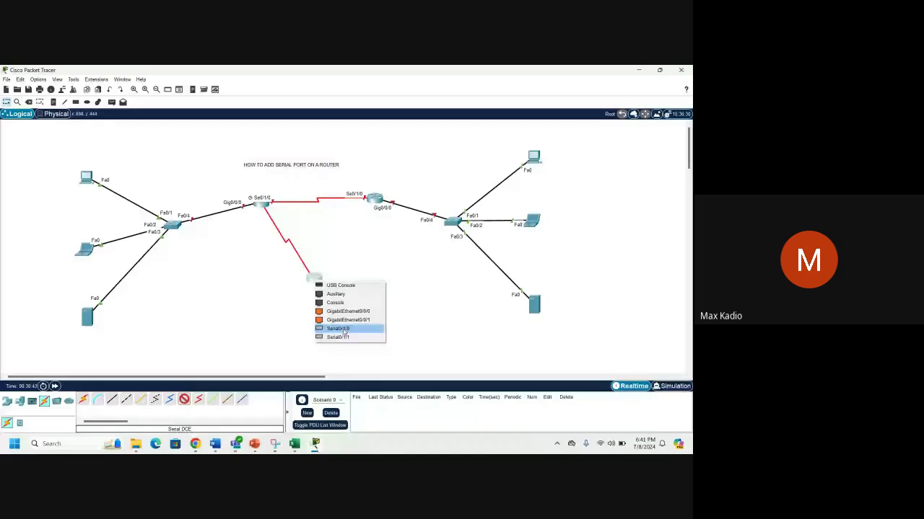
click(343, 329)
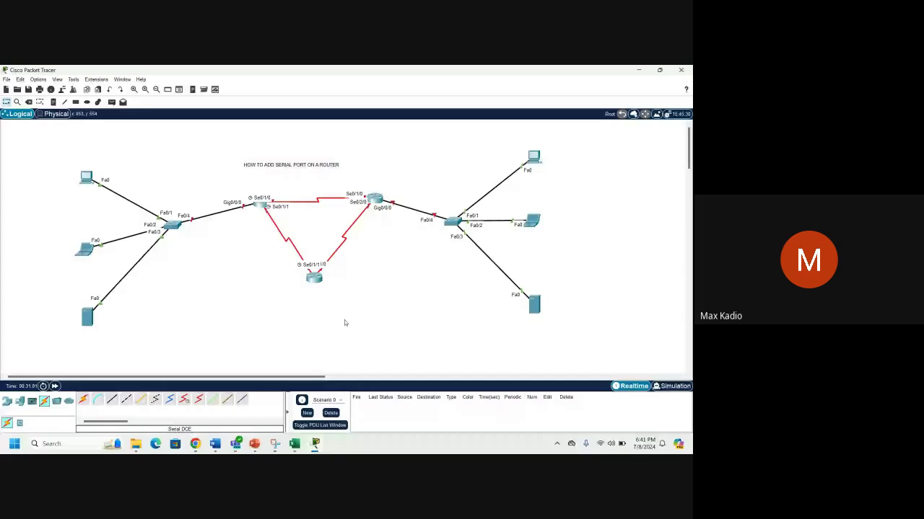
key(alt+Tab)
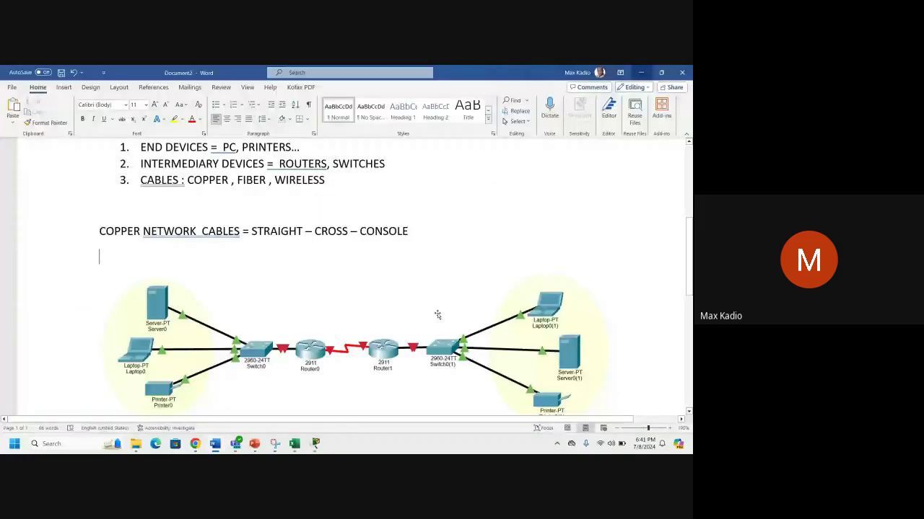
scroll(438, 315, down, 1)
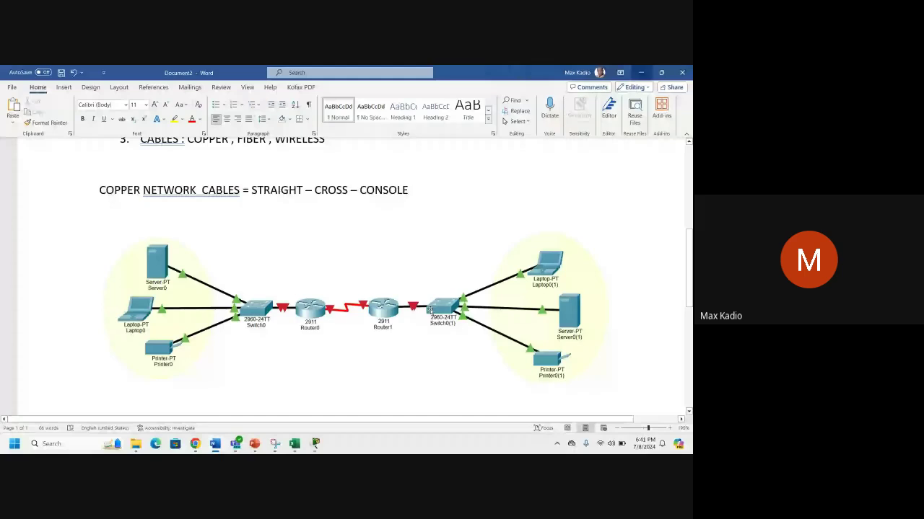
click(316, 443)
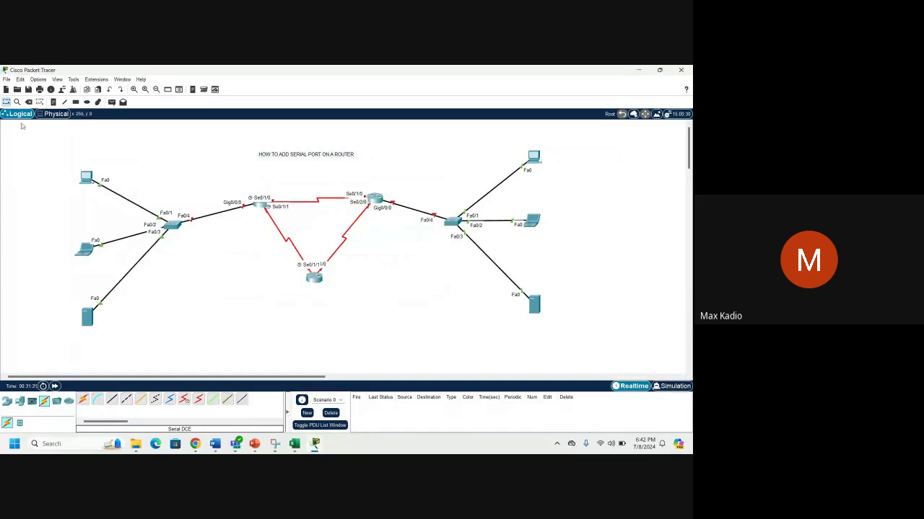
Save the topology to the Desktop under the name 'SERIAL CABLE'.
key(ctrl+s)
click(36, 194)
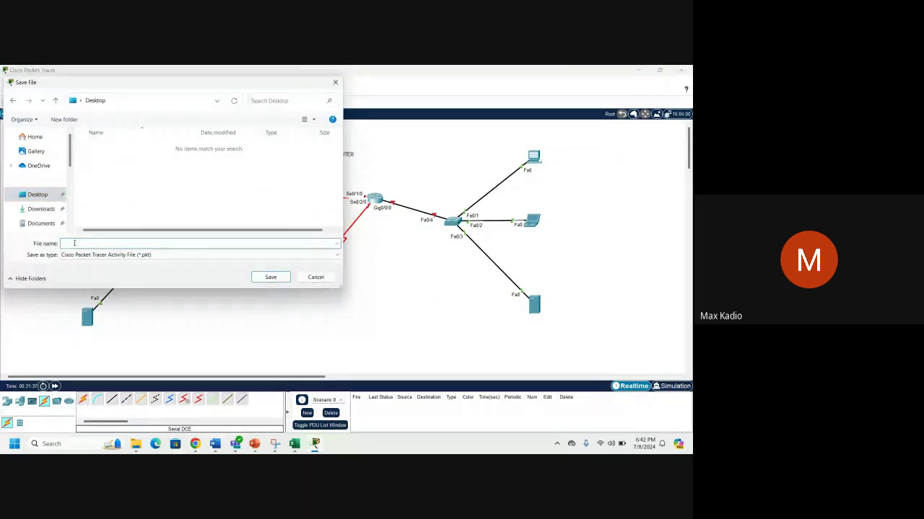
text(SERIAL CAB)
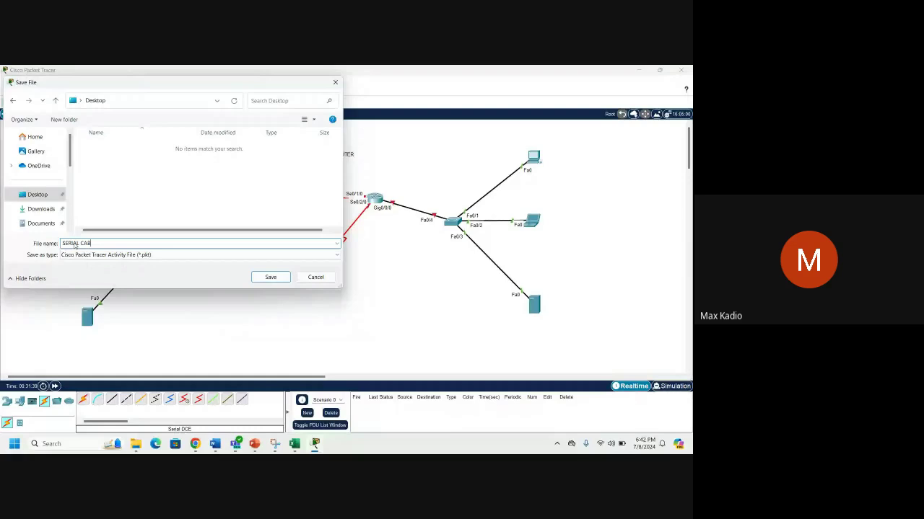
click(195, 444)
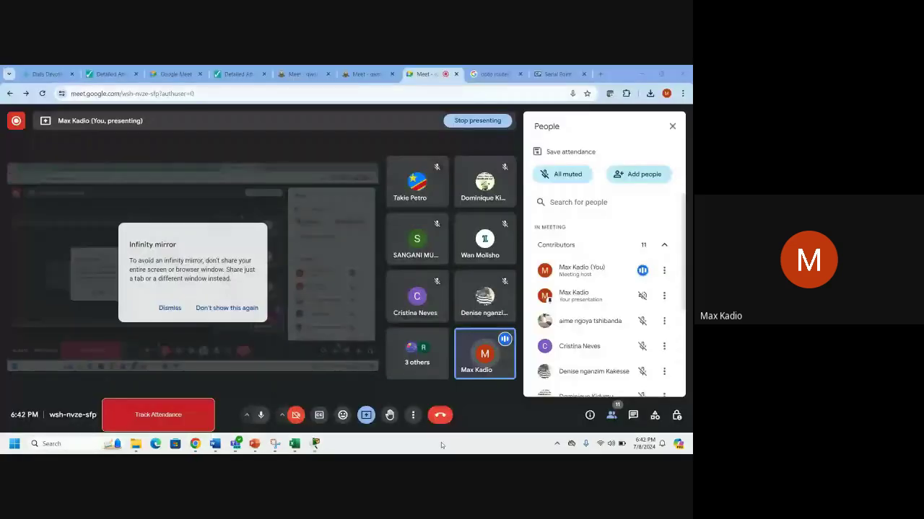
Hide the meeting and close the other Packet Tracer file without saving.
click(638, 74)
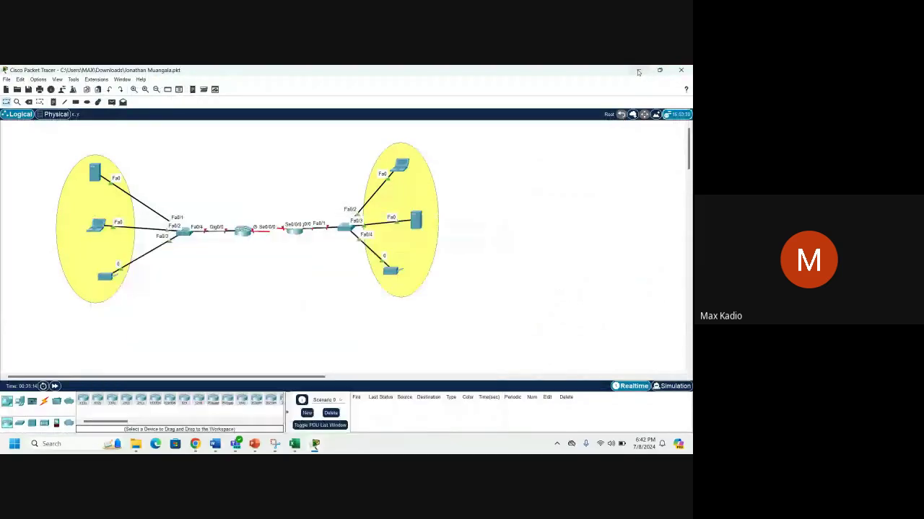
click(678, 71)
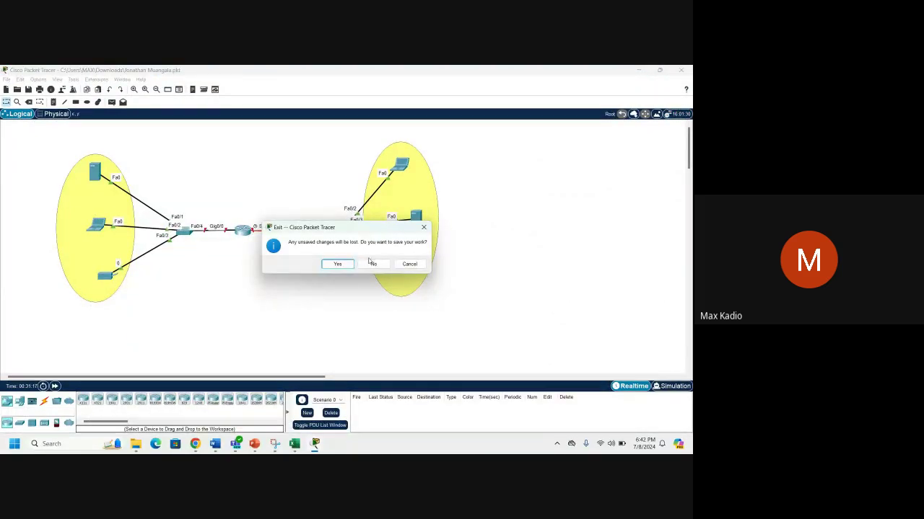
click(370, 264)
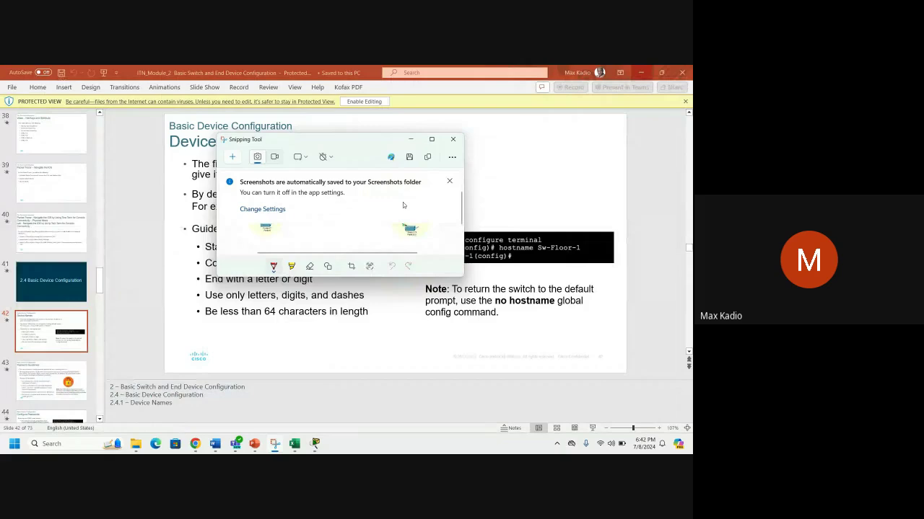
Minimize PowerPoint and Word, close Snipping Tool, and reposition the SERIAL CABLE desktop icon.
click(640, 72)
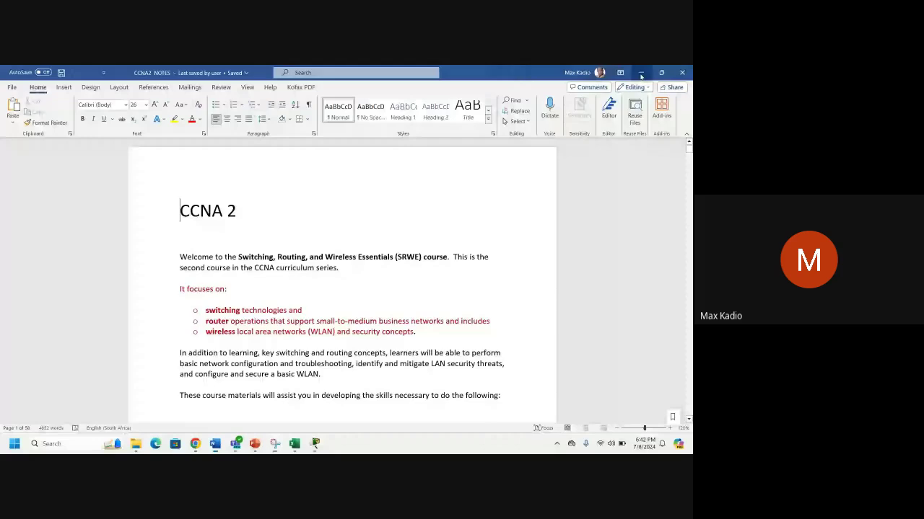
click(641, 73)
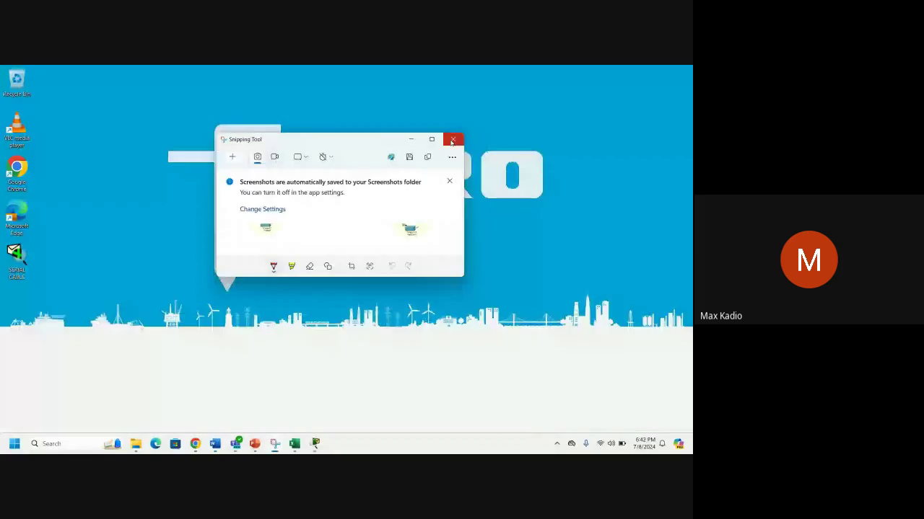
click(452, 141)
drag(16, 259, 117, 129)
Close both remaining Packet Tracer projects, answering No to saving each.
mouse_move(296, 443)
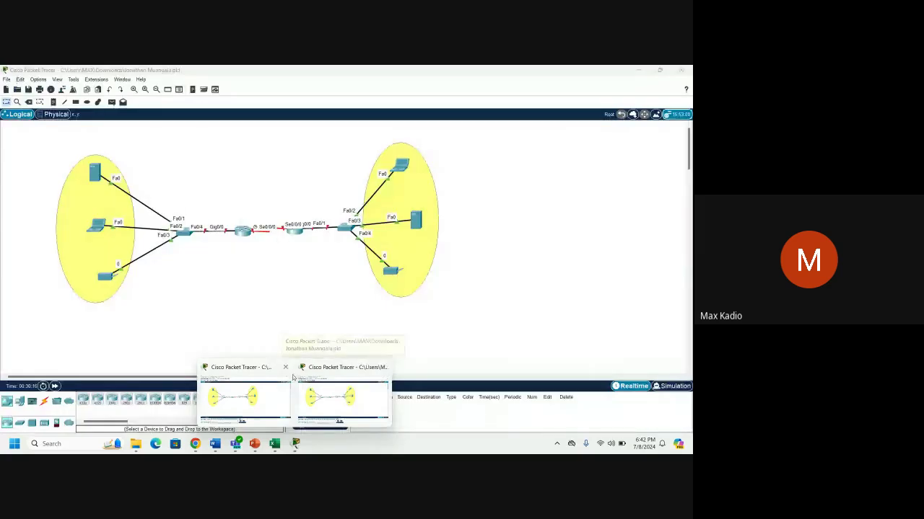
click(382, 367)
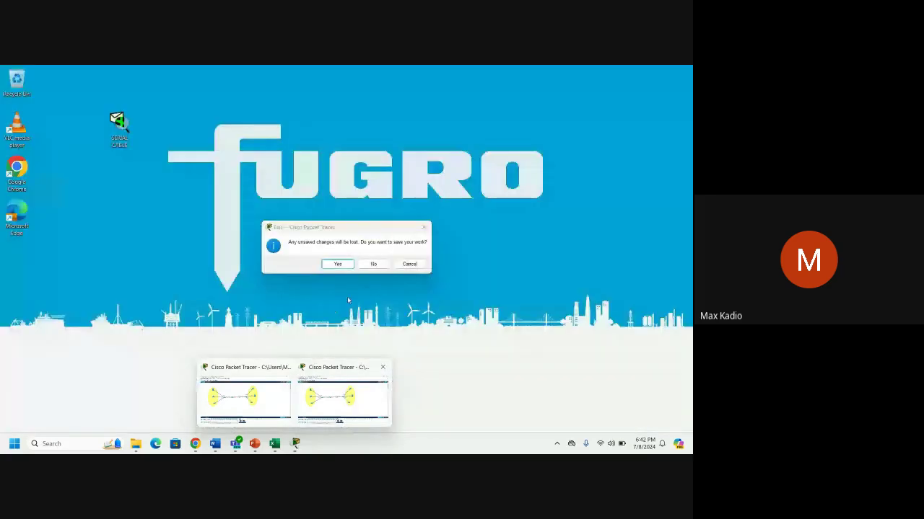
click(373, 264)
click(295, 443)
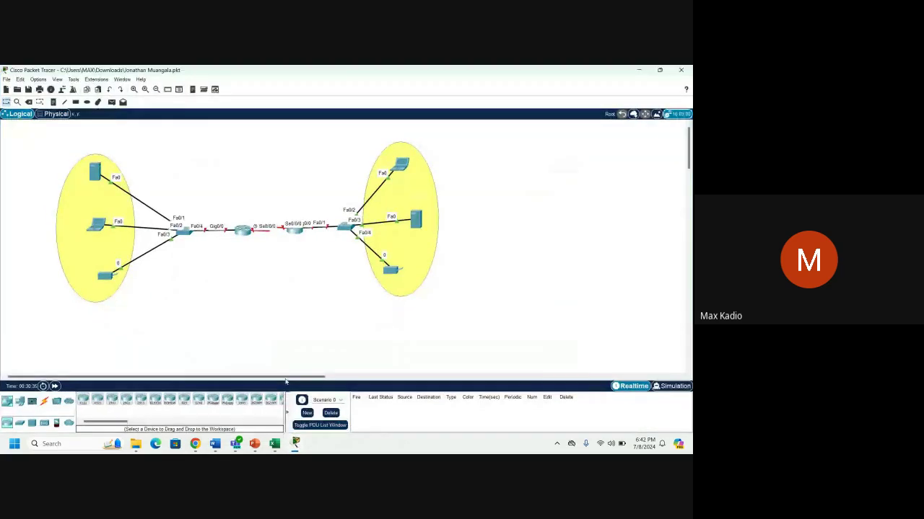
click(683, 70)
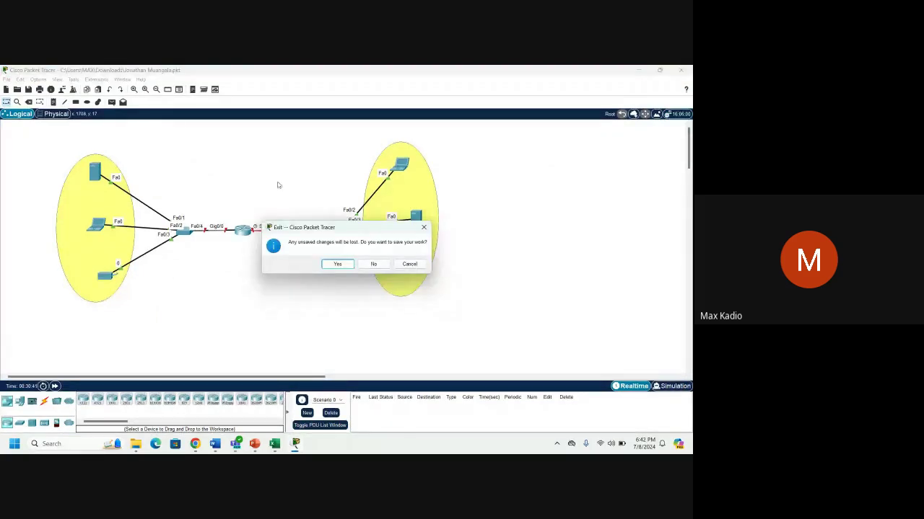
click(374, 263)
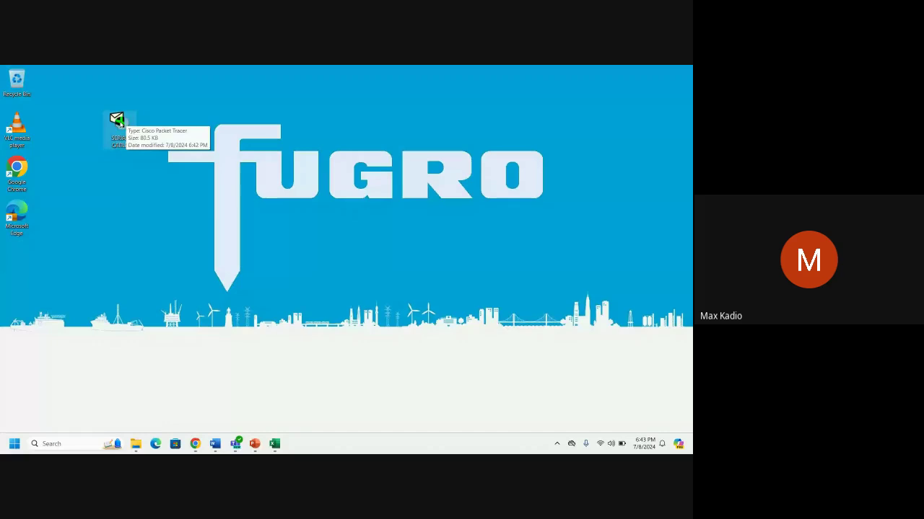
Open SERIAL CABLE.pkt from the desktop and bring up Router5's CLI.
click(123, 126)
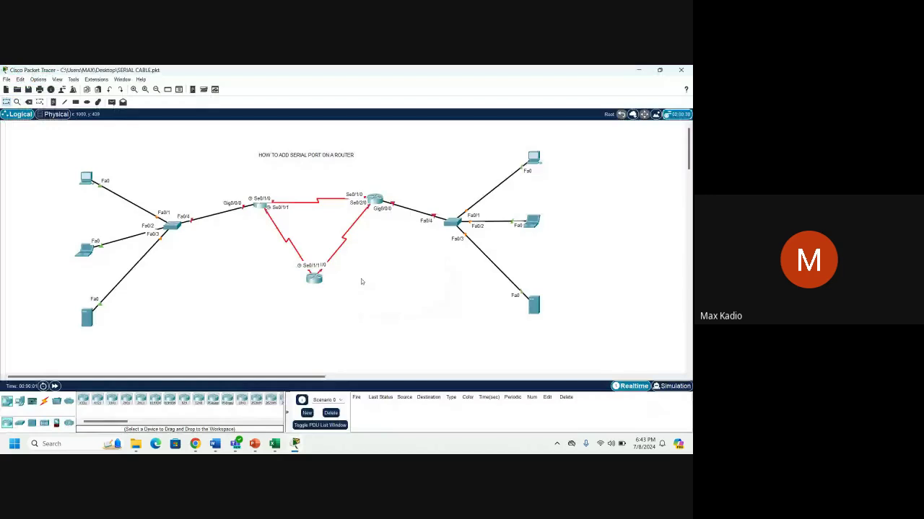
click(314, 277)
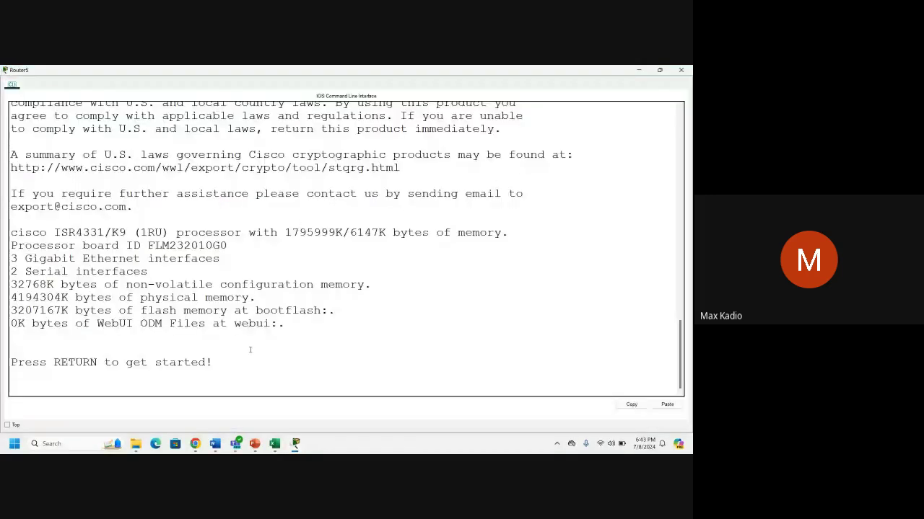
Enter privileged mode with 'en' and run 'copy run start' to save the configuration.
key(Return)
text(en)
key(Return)
key(Return)
key(Return)
key(Return)
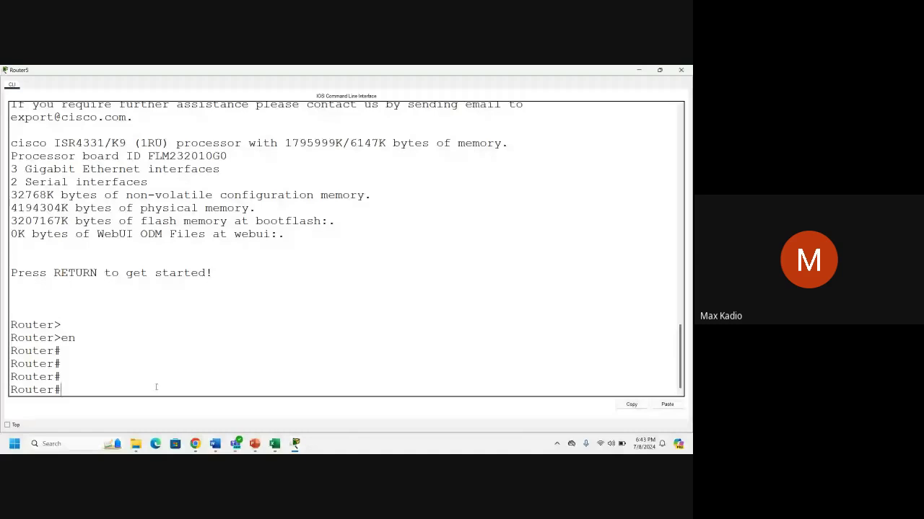
drag(61, 390, 54, 389)
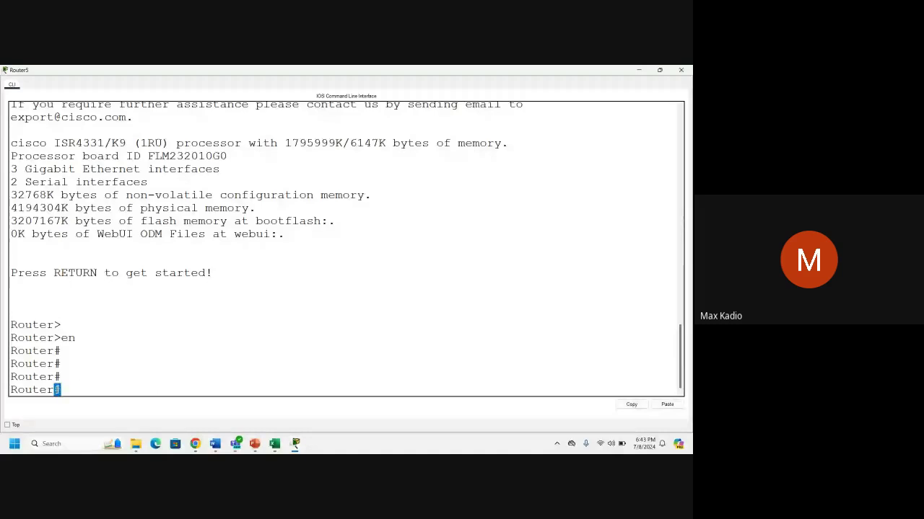
click(101, 384)
text(copy run start)
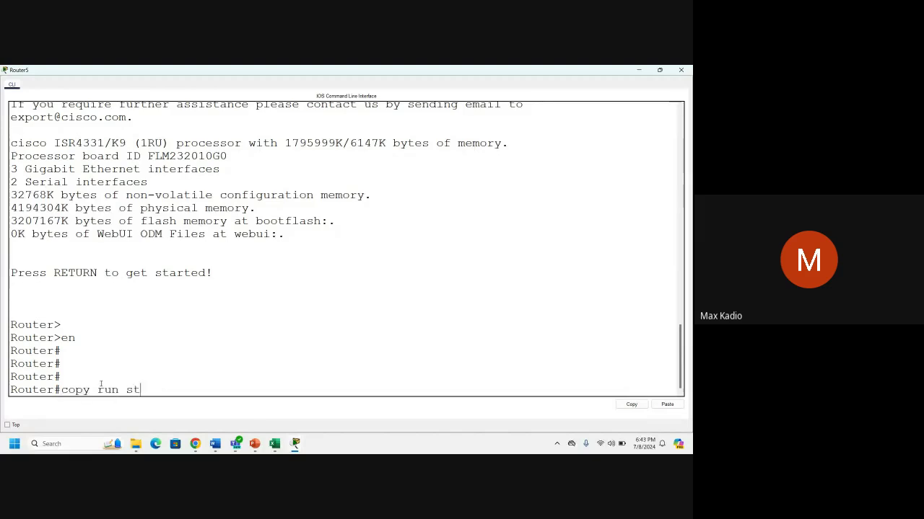
key(Return)
key(Return)
key(Return)
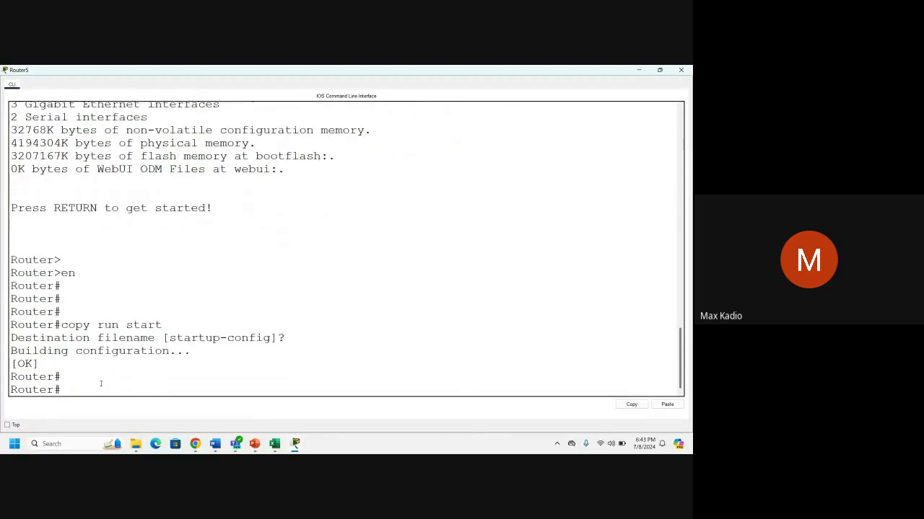
key(Return)
key(Return)
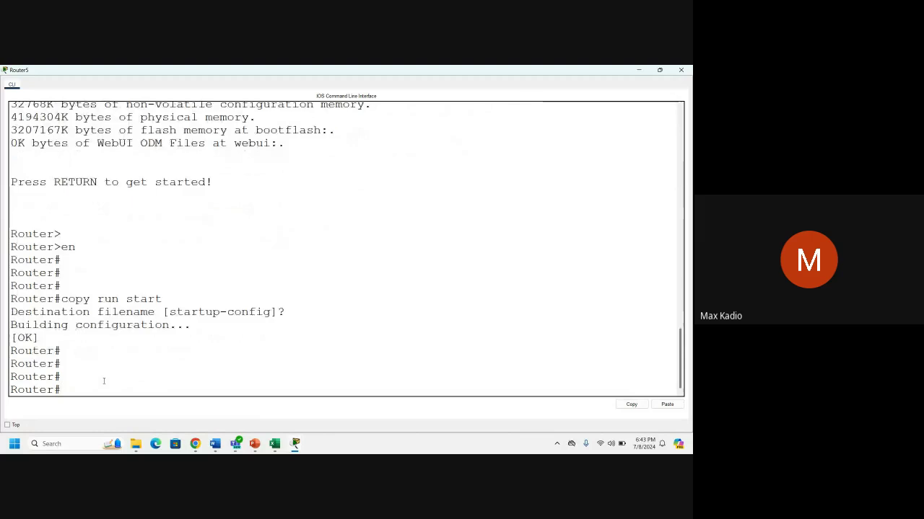
Enter global config with 'conf t' and save again using 'do copy run start'.
text(conf t)
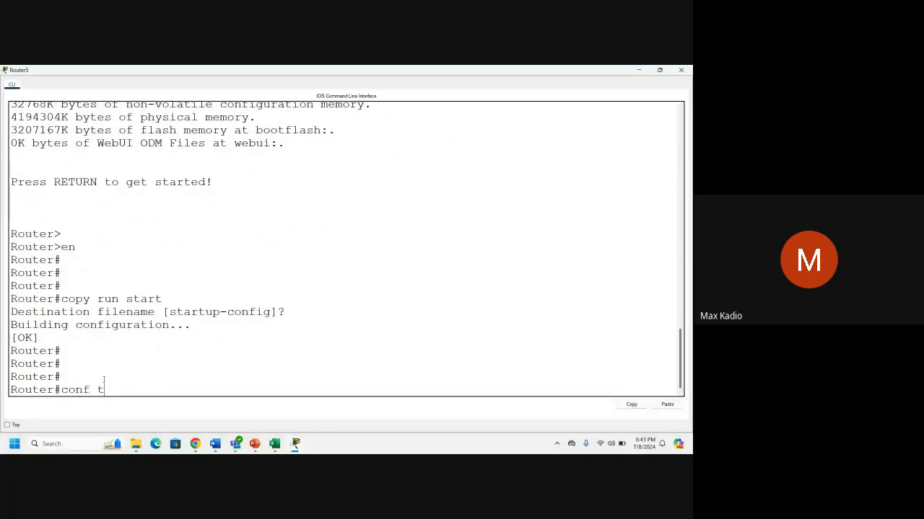
key(Return)
key(Return)
key(Return)
key(Return)
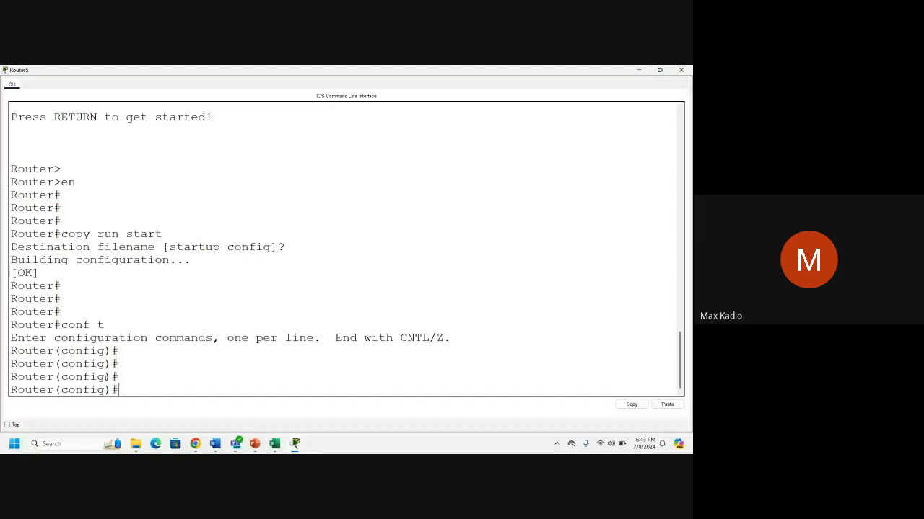
drag(112, 390, 61, 389)
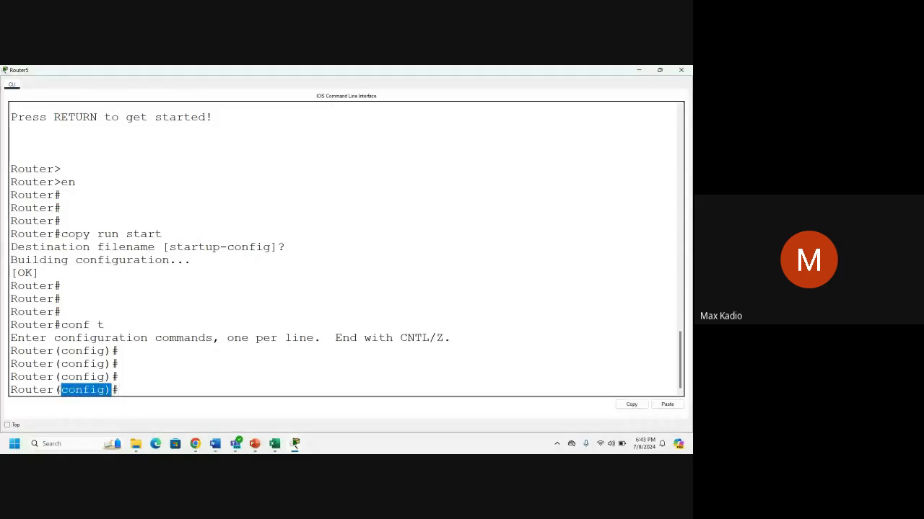
click(138, 390)
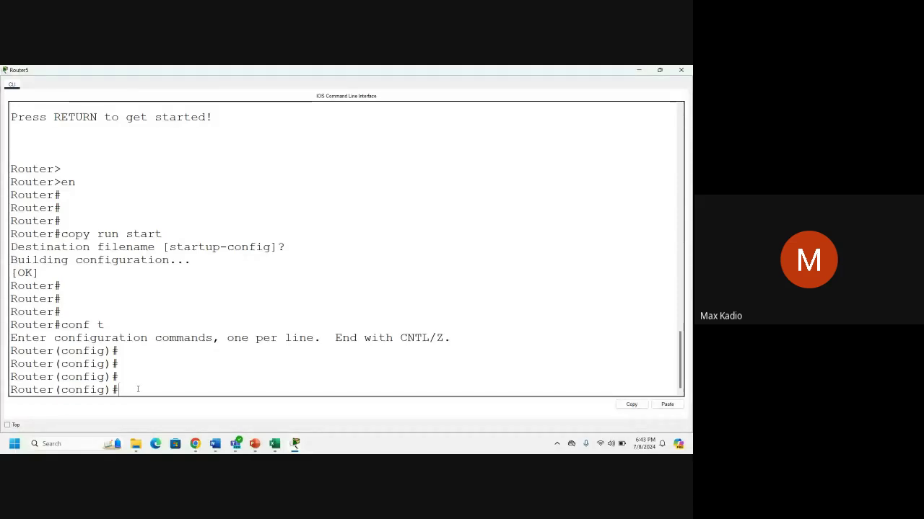
text(do copy ru)
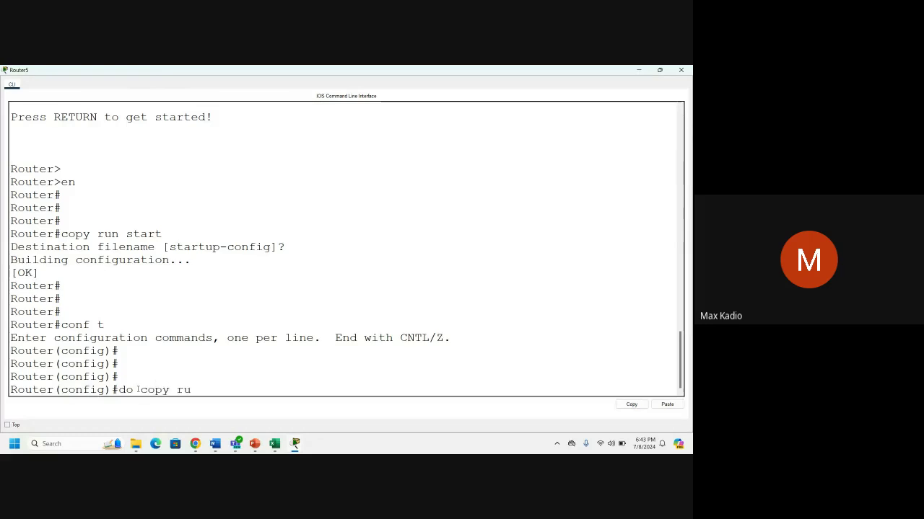
text(n start)
key(Return)
key(Return)
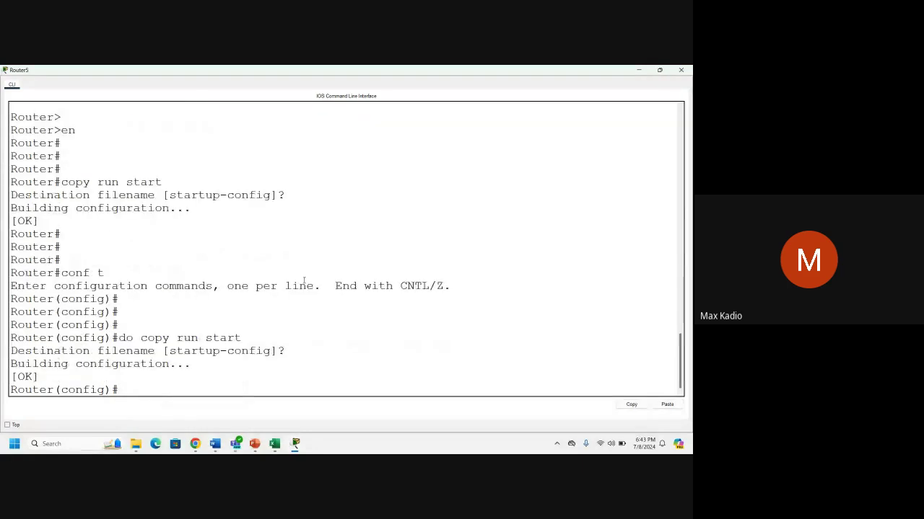
key(Return)
key(Return)
key(Return)
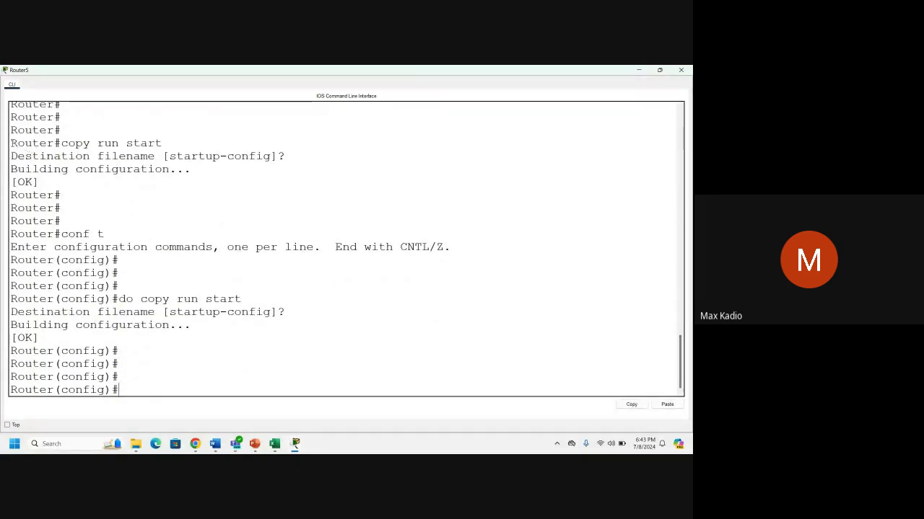
Highlight both copy commands for comparison, then close the Router5 window.
drag(10, 143, 162, 143)
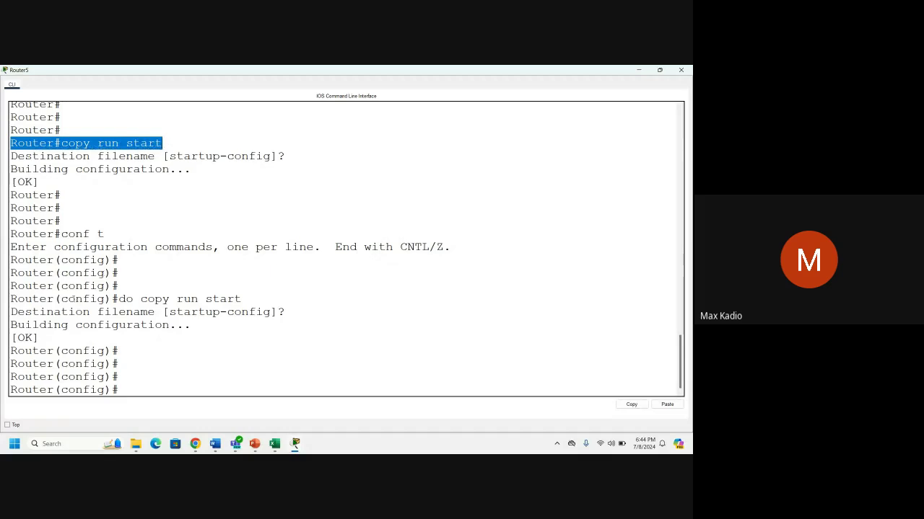
drag(11, 299, 49, 299)
triple_click(217, 298)
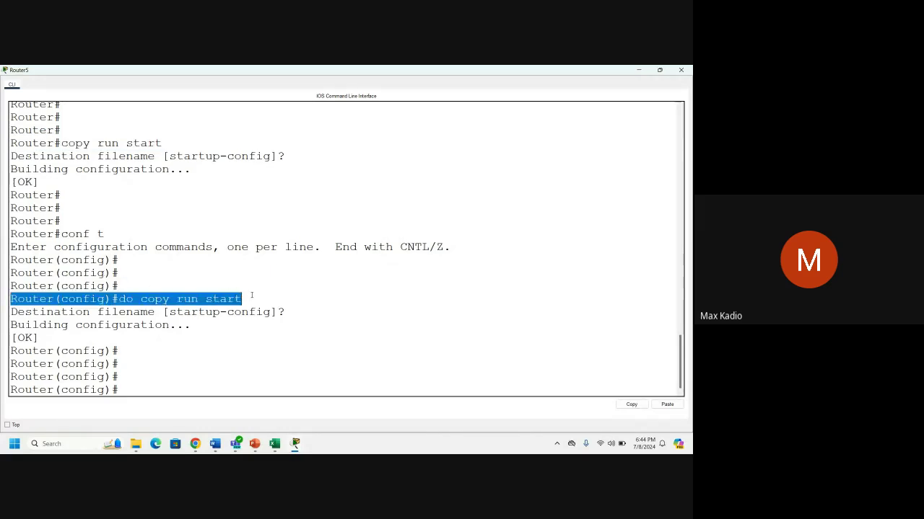
click(681, 70)
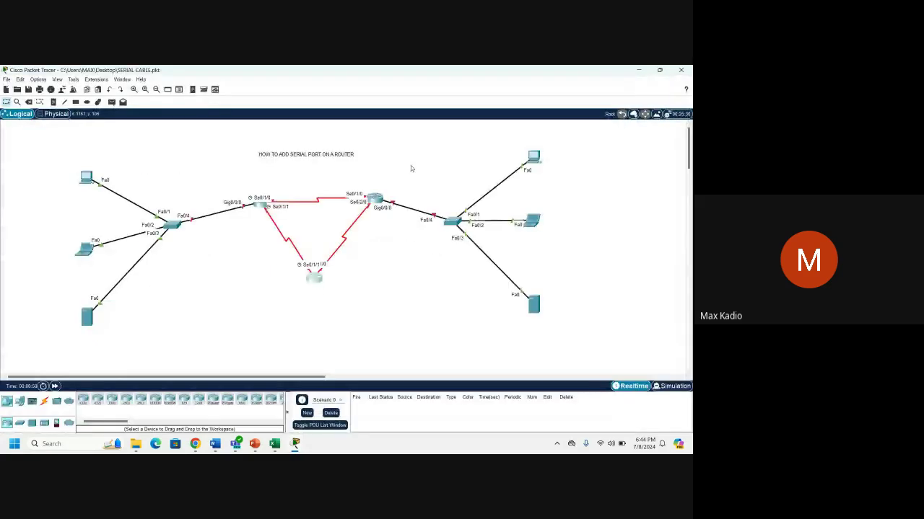
Save the SERIAL CABLE file via File > Save and exit Packet Tracer, confirming Yes.
click(10, 80)
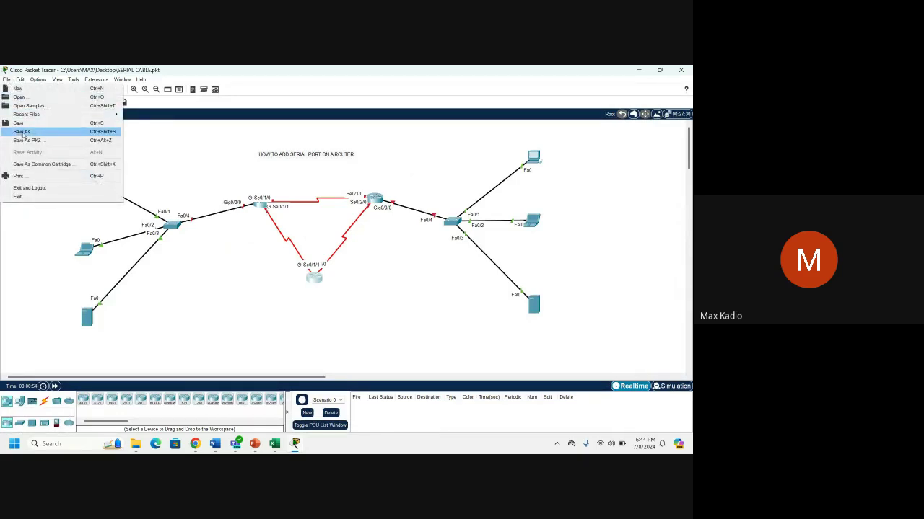
click(25, 122)
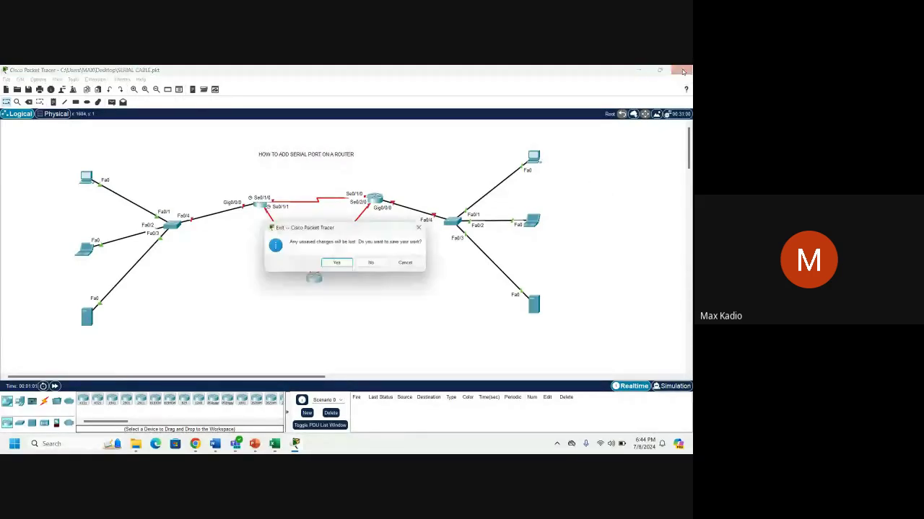
click(336, 263)
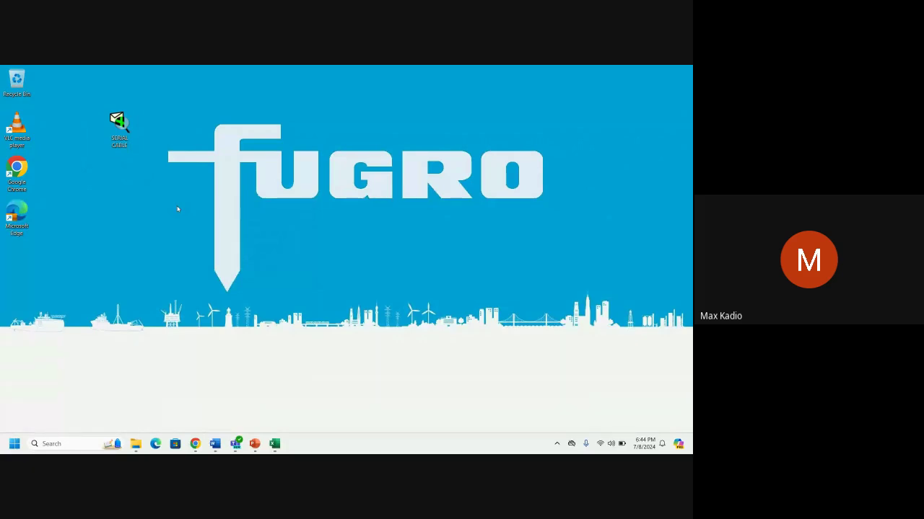
Bring up the Google Meet call, then switch to the PowerPoint module deck.
mouse_move(194, 448)
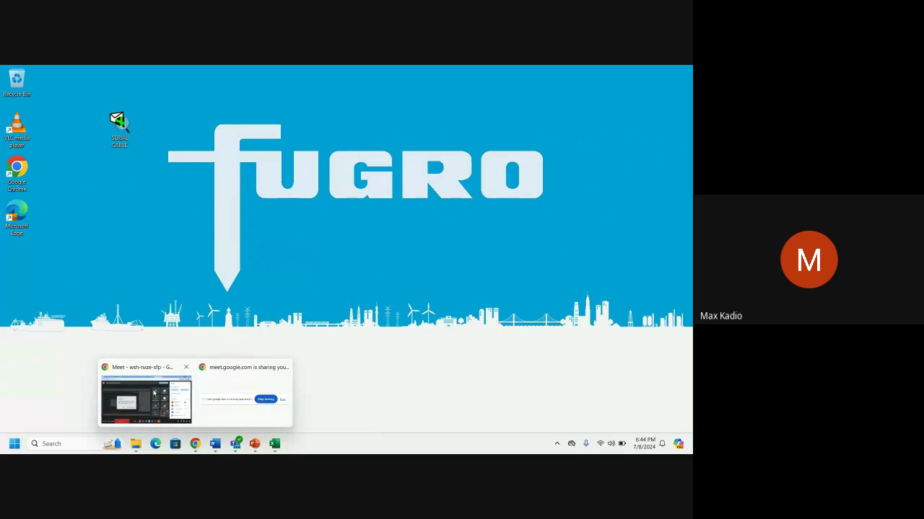
click(157, 393)
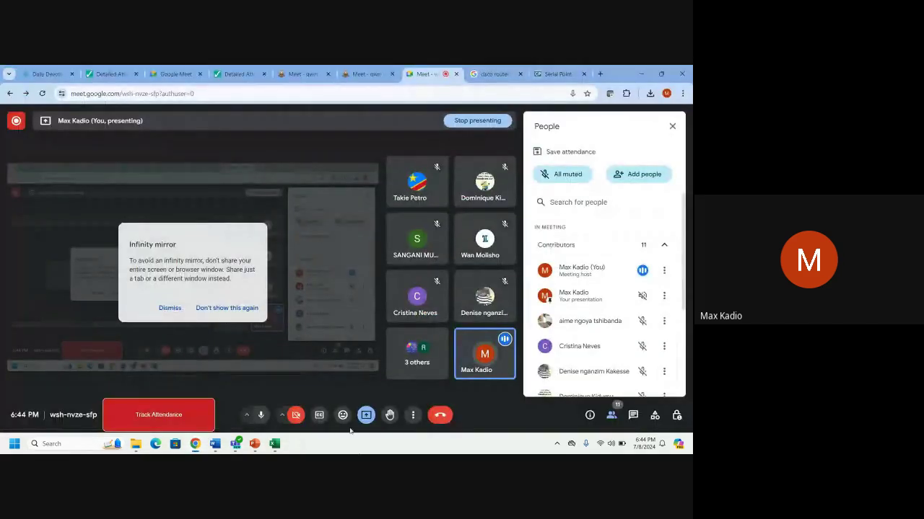
click(255, 443)
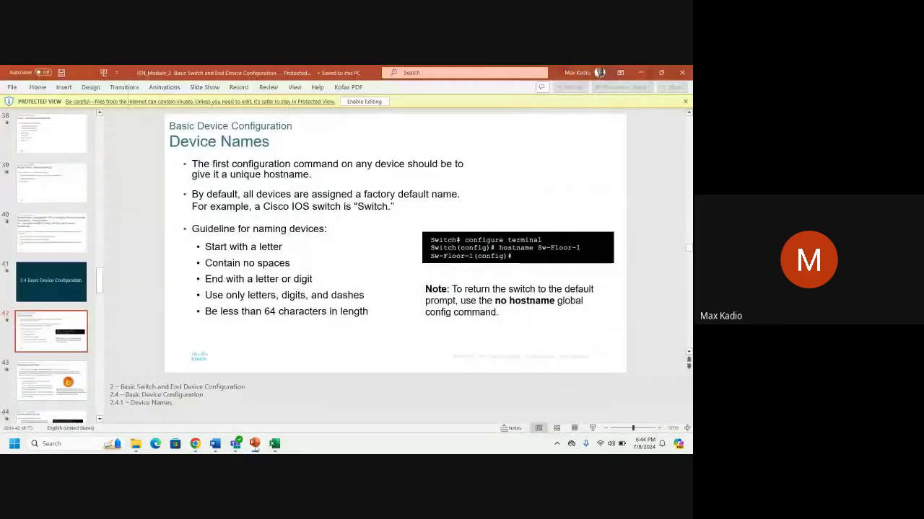
Move through the slide thumbnails to slide 33, IOS Help Features, stepping up and down.
scroll(51, 217, up, 2)
click(48, 218)
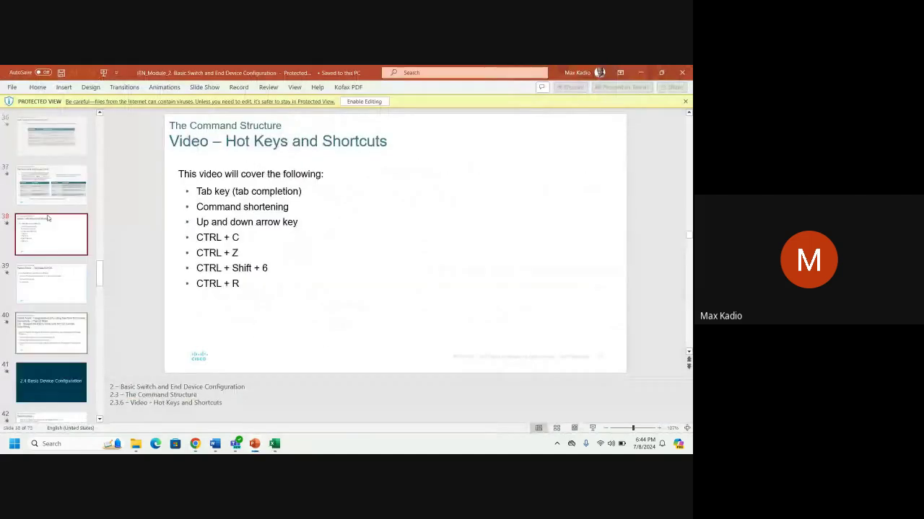
scroll(47, 218, up, 3)
click(42, 154)
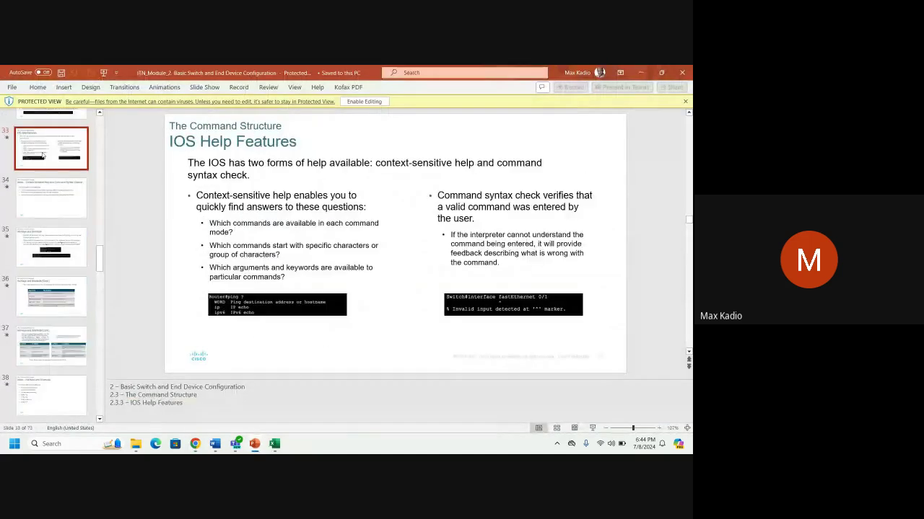
key(Up)
key(Up)
key(Up)
key(Up)
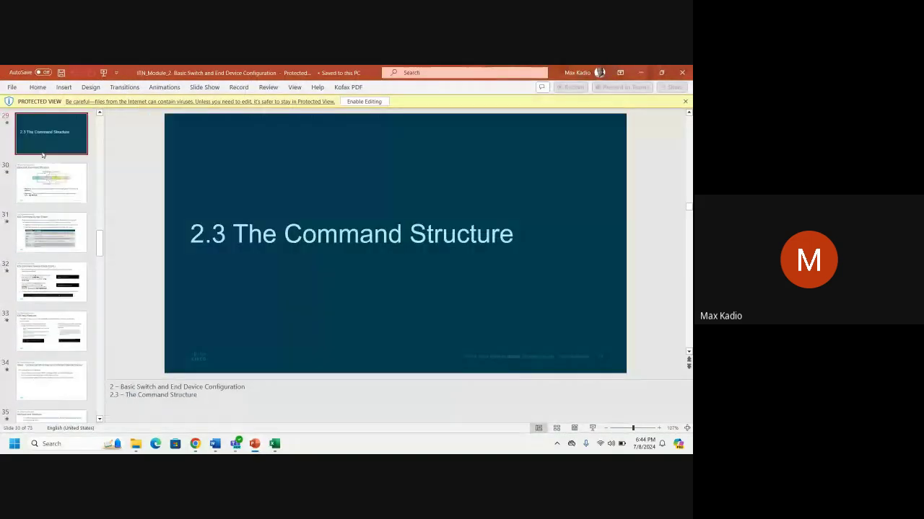
key(Down)
key(Down)
key(Down)
key(Down)
key(Down)
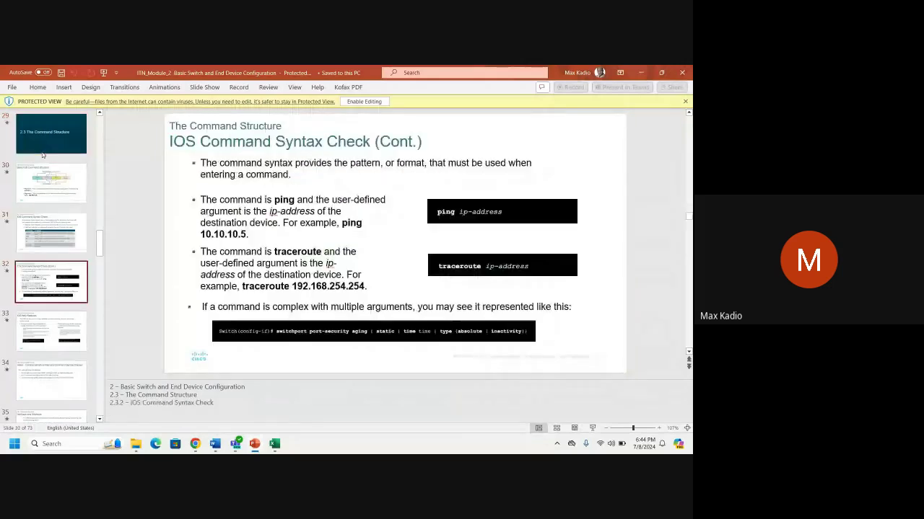
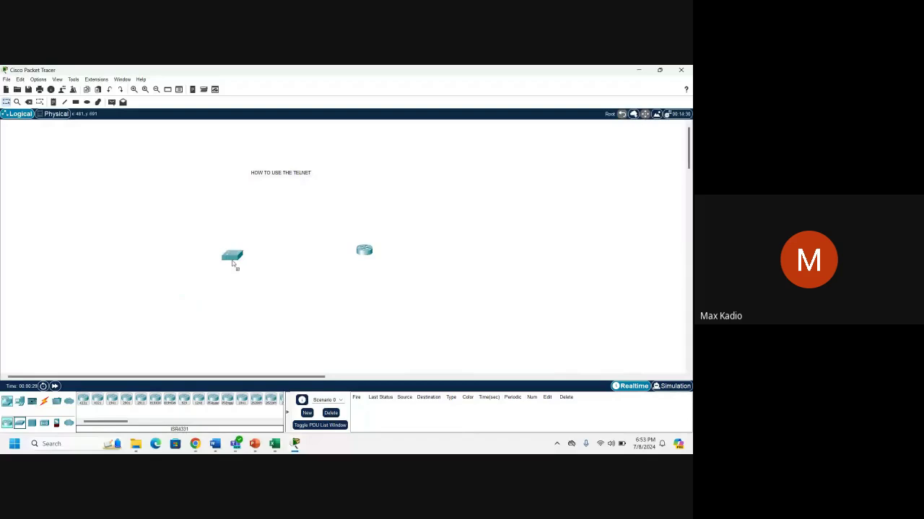
Place a laptop on the canvas left of the switch and line up the router.
click(19, 401)
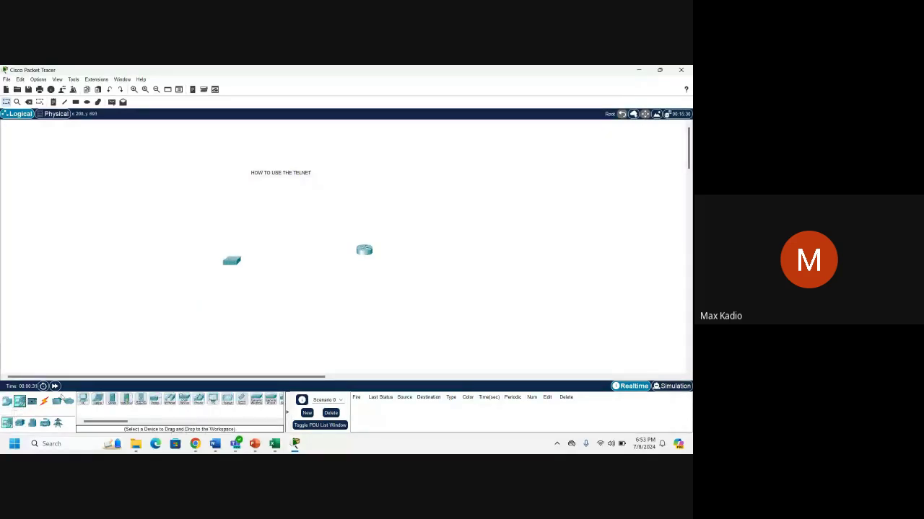
drag(95, 399, 87, 267)
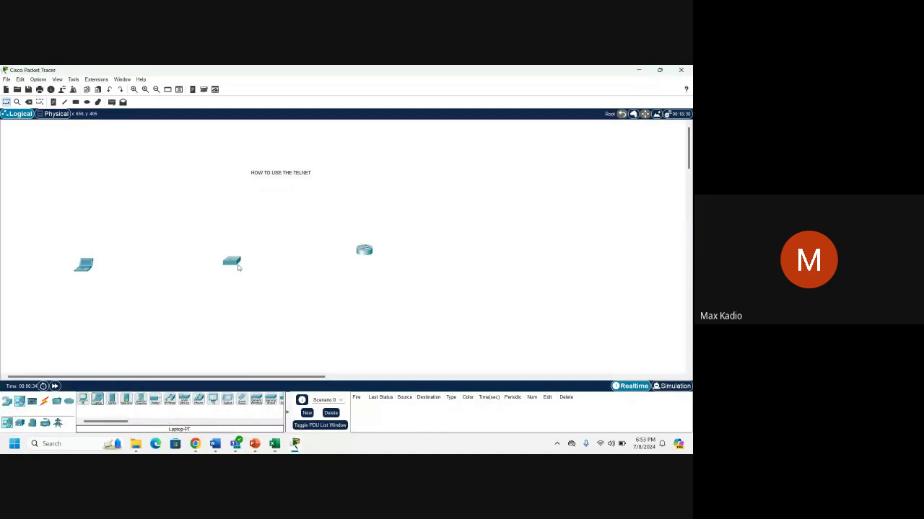
drag(360, 254, 370, 264)
Cable the laptop to the switch's Fa0/1 with an automatic connection and open the switch CLI.
click(44, 402)
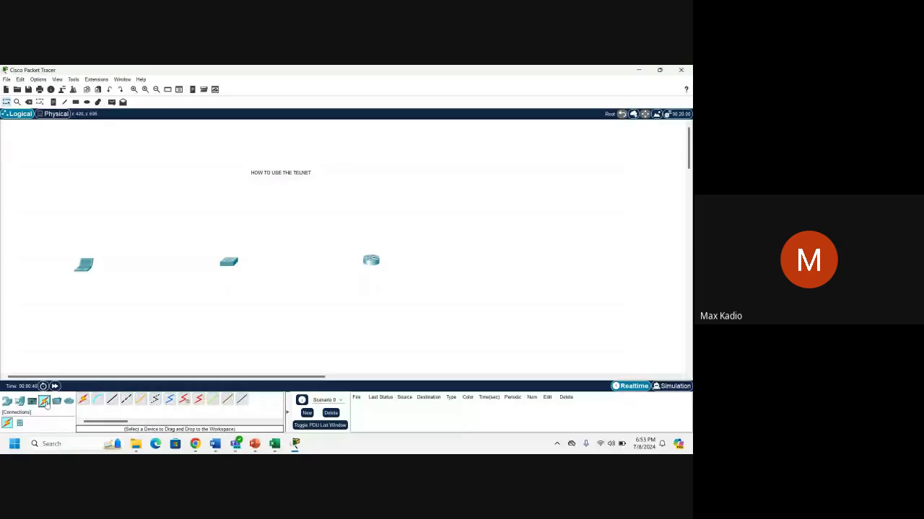
click(83, 398)
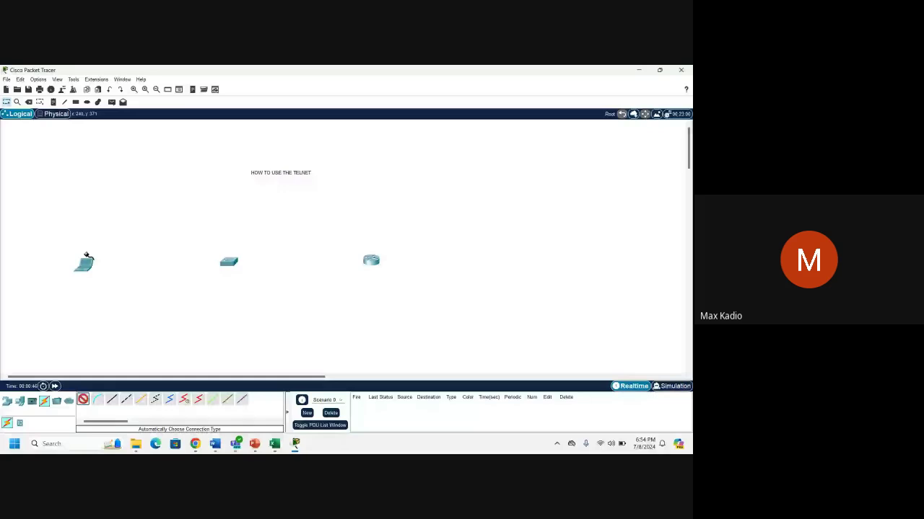
click(85, 261)
click(229, 261)
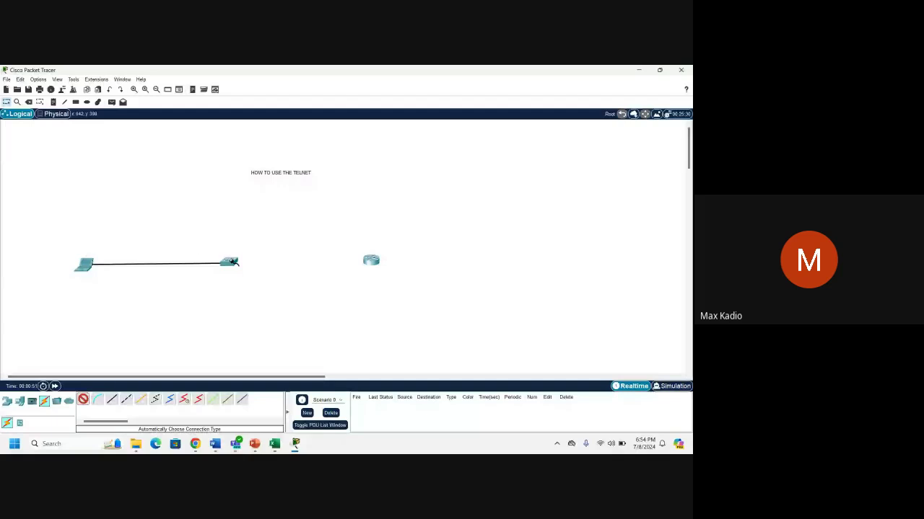
click(229, 261)
click(230, 261)
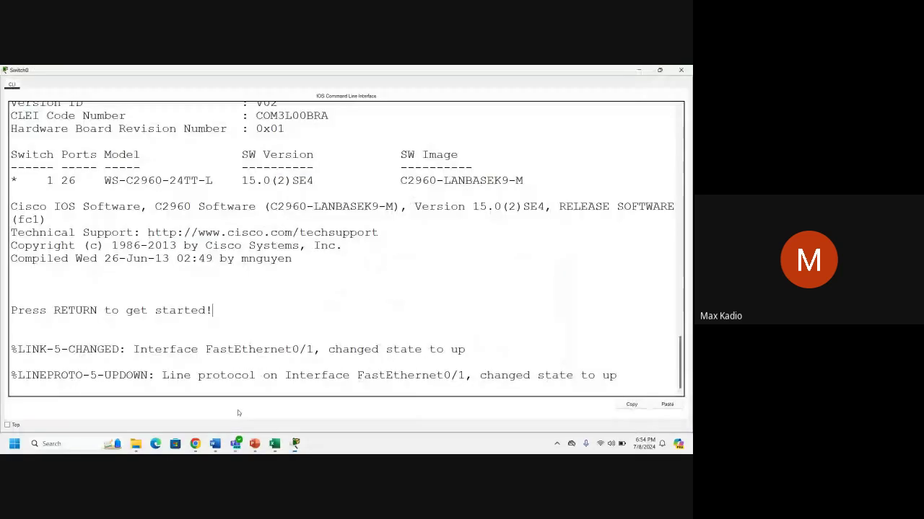
Enter privileged mode with enable, then global configuration mode with conf t.
key(Return)
key(Return)
key(Return)
key(Return)
key(Return)
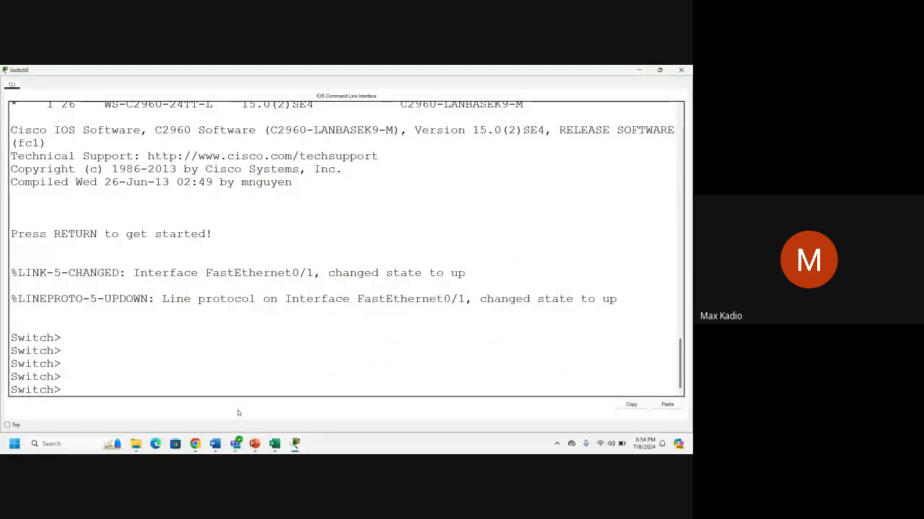
text(en)
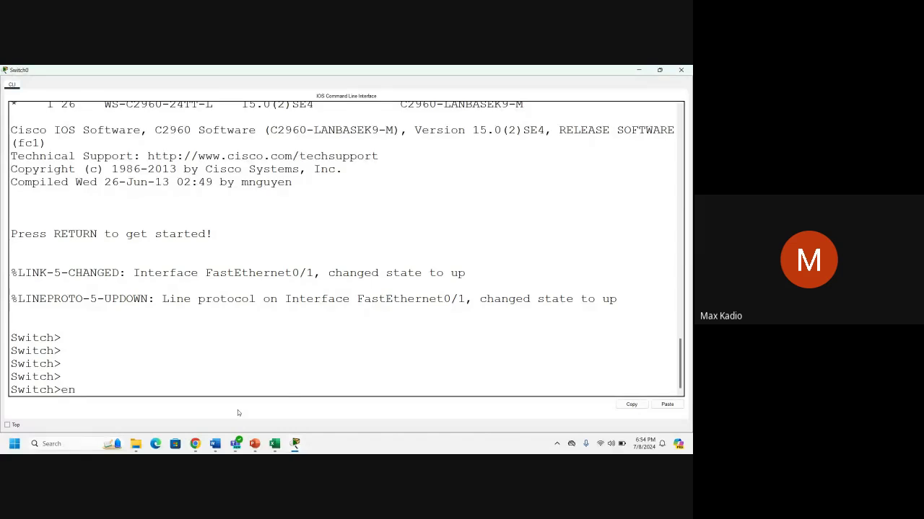
key(Return)
key(Return)
key(Return)
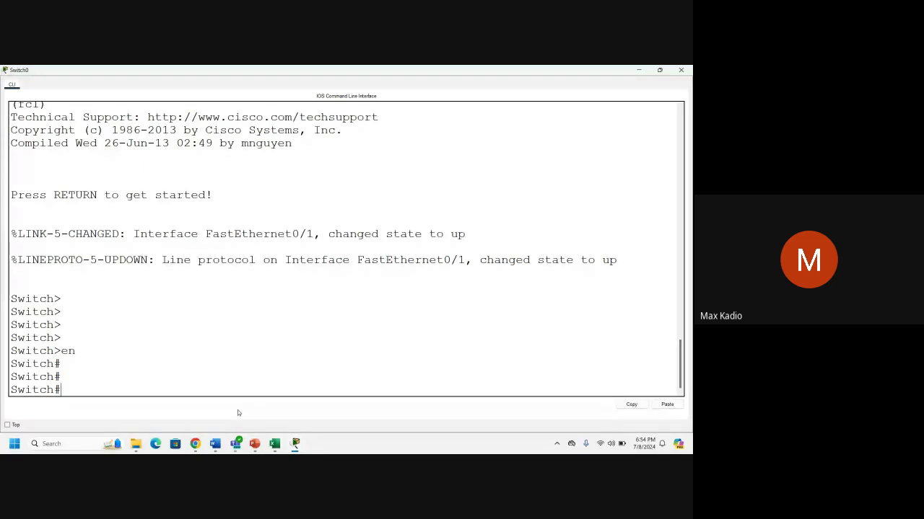
text(conf t)
key(Return)
key(Return)
key(Return)
key(Return)
key(Return)
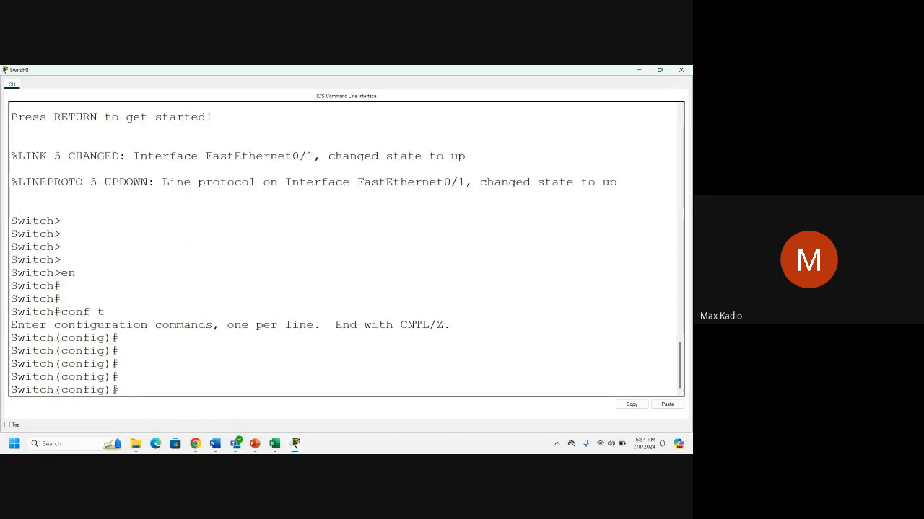
drag(118, 390, 62, 376)
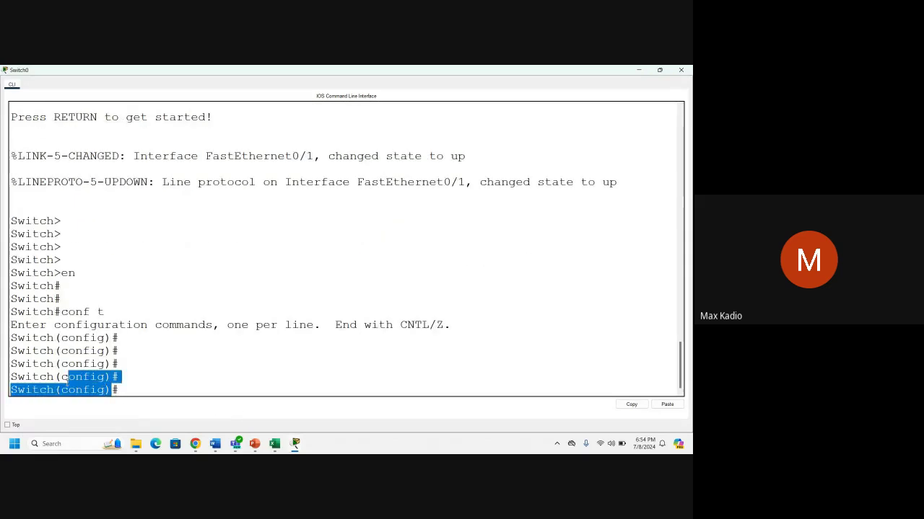
click(142, 394)
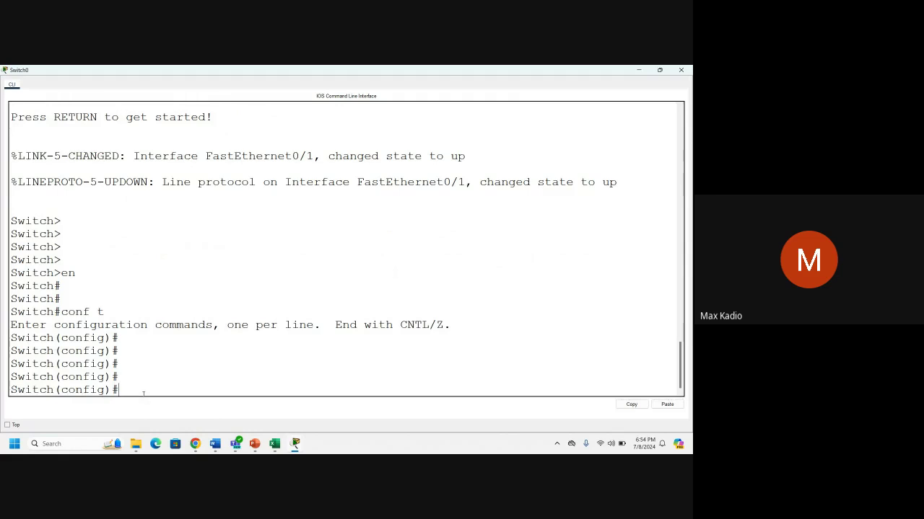
click(255, 444)
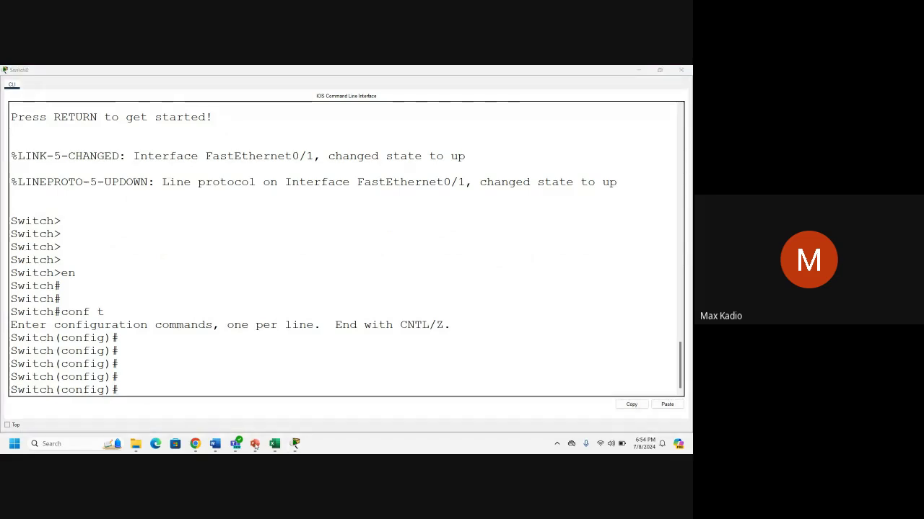
click(135, 402)
Under interface vlan 1, set ip address 192.168.1.2 255.255.255.0.
text(inter)
key(Tab)
text(vlan 1)
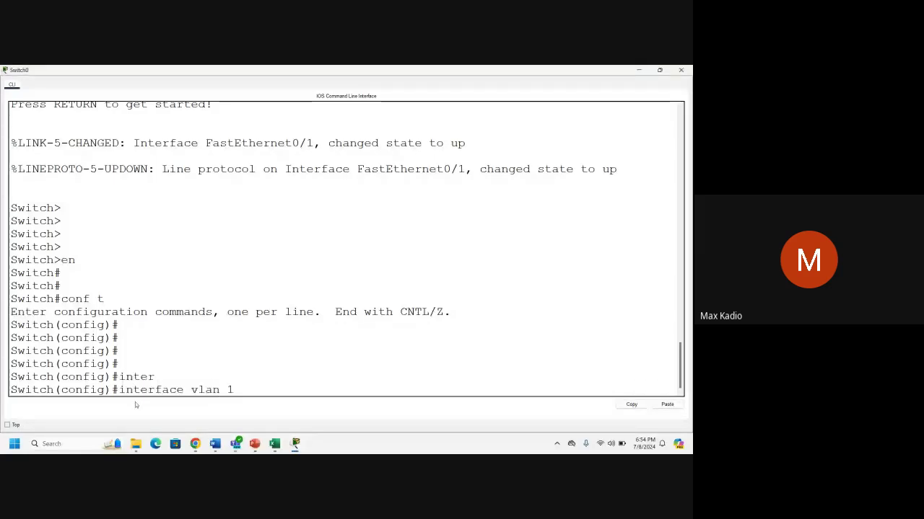
key(Return)
text(i add)
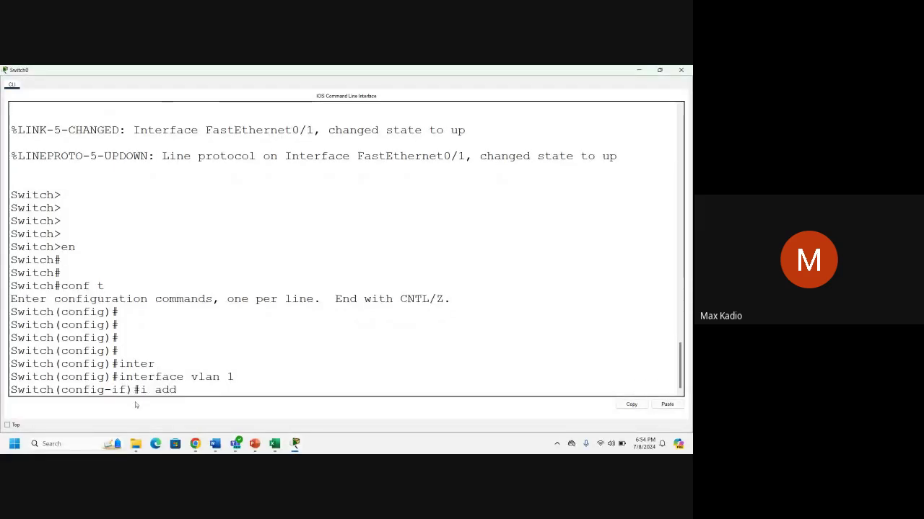
key(Tab)
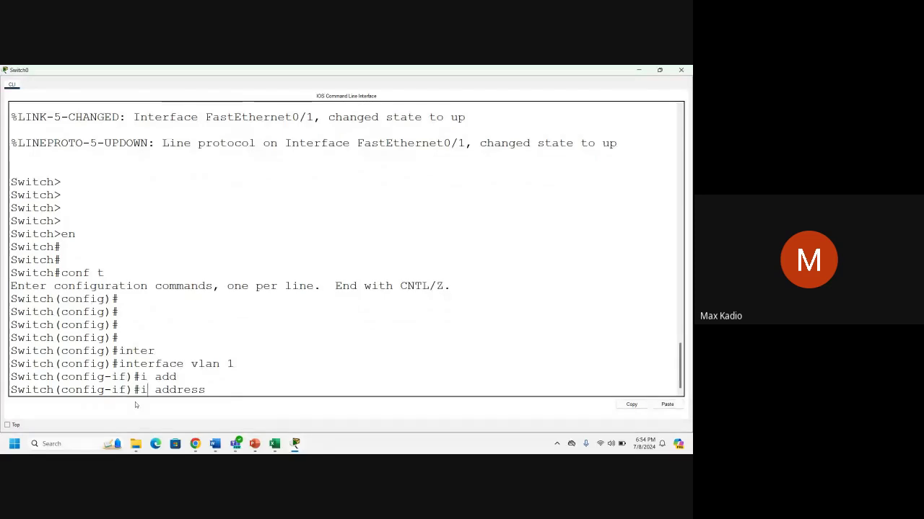
text(p)
key(Right)
key(Right)
key(Right)
key(Right)
key(Right)
key(Right)
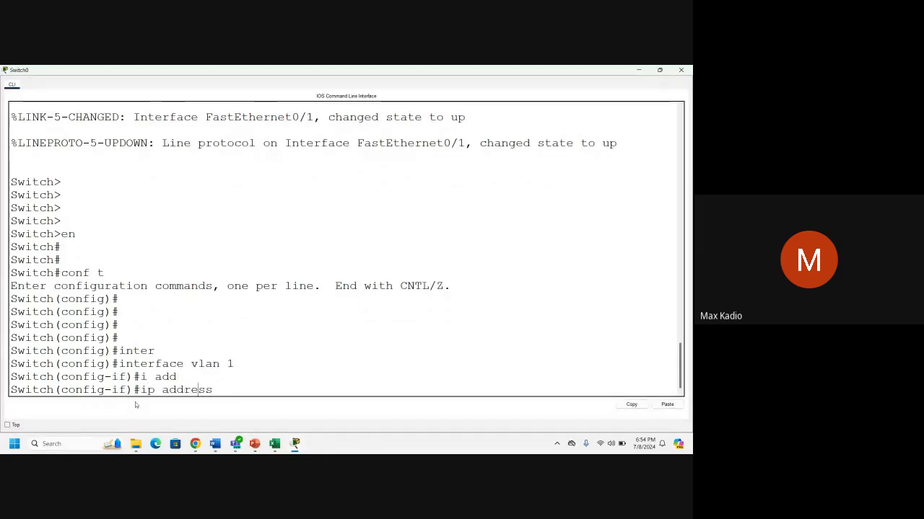
key(Right)
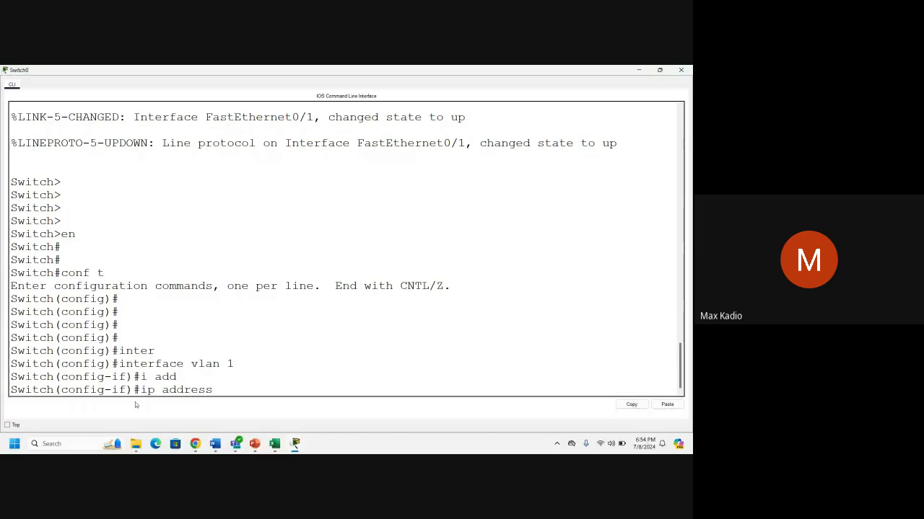
text(192.)
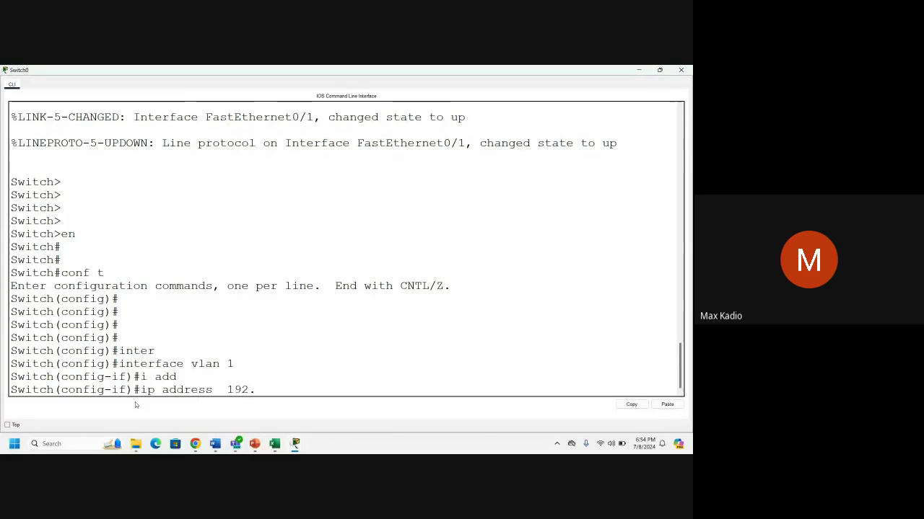
text(168.1.)
text(2 255.255.255.0)
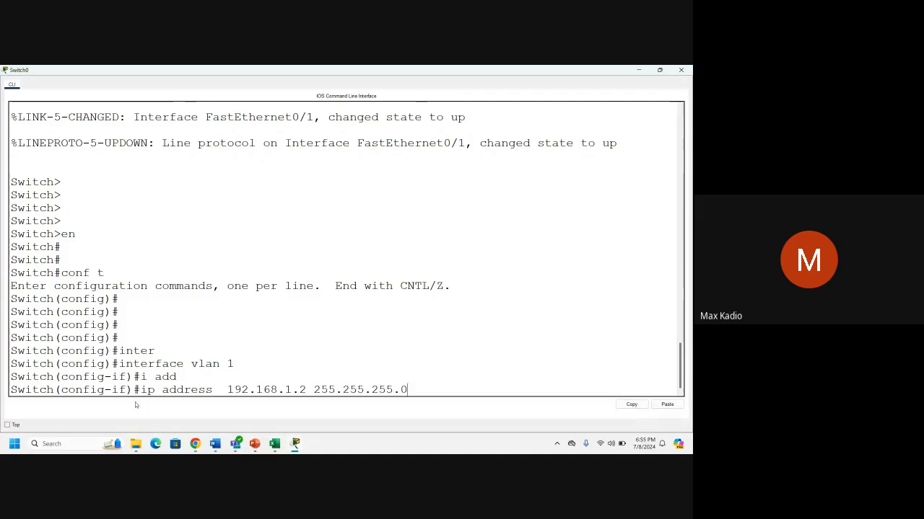
key(Return)
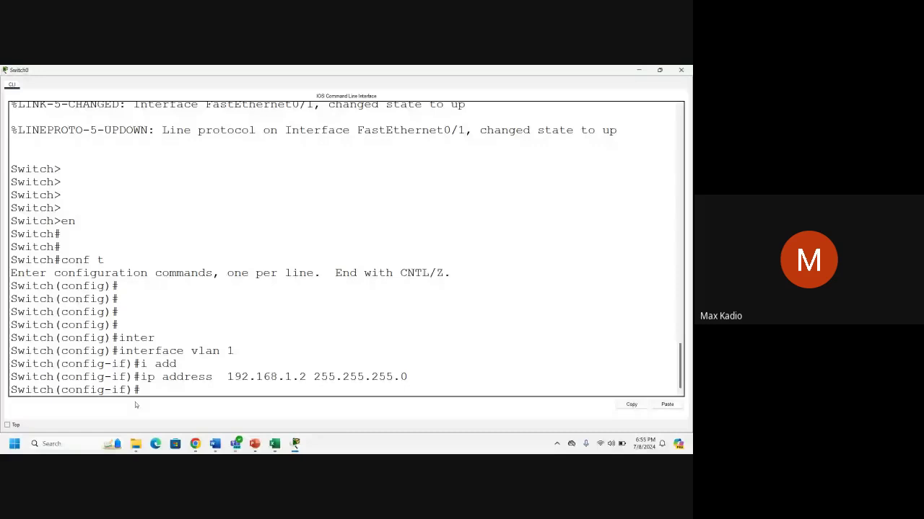
drag(124, 351, 219, 351)
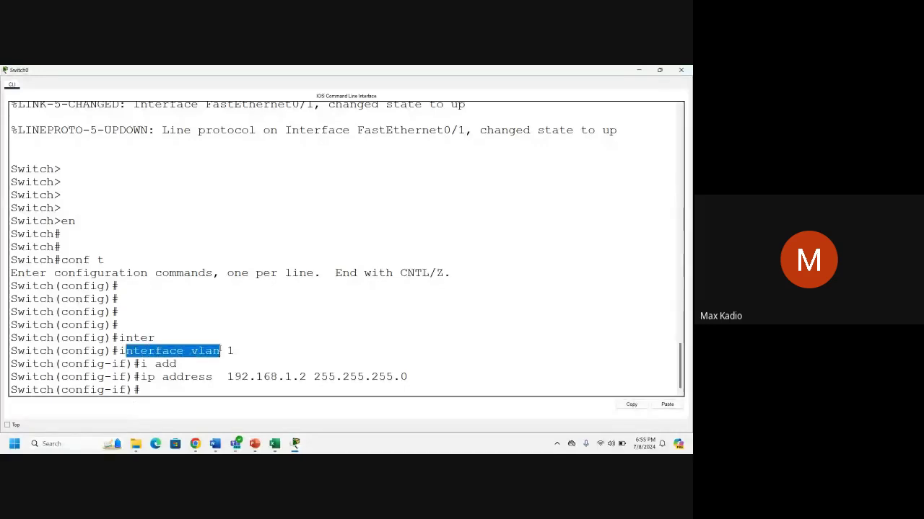
Bring the VLAN 1 interface up with no shut, then exit the interface.
click(150, 392)
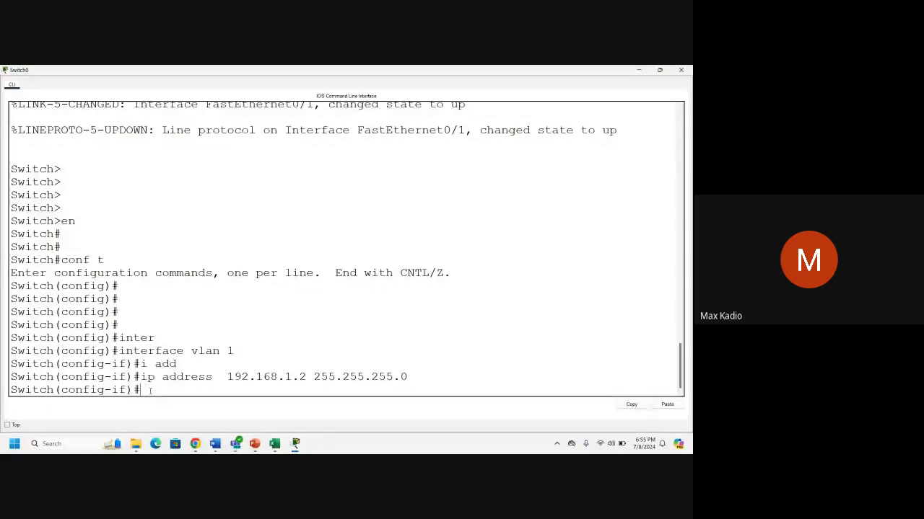
text(no shut)
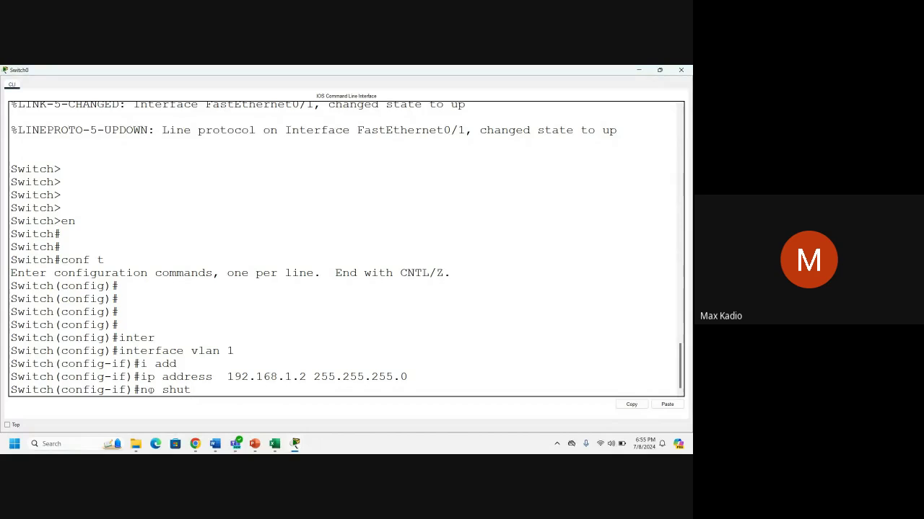
key(Return)
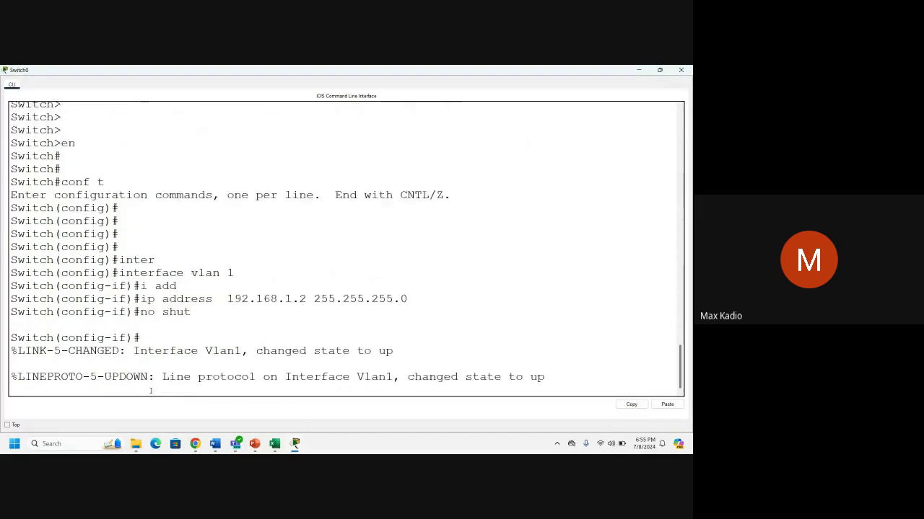
key(Return)
key(Return)
key(Return)
key(Return)
key(Return)
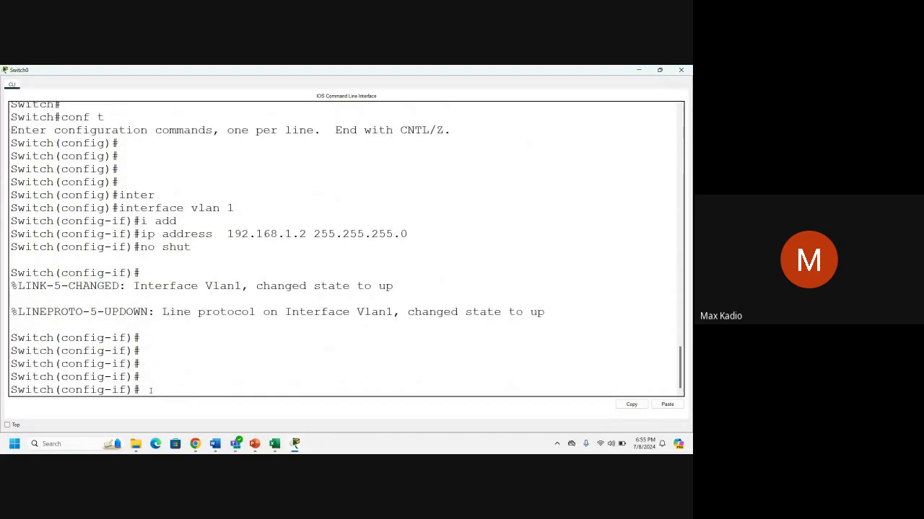
text(exit)
key(Return)
key(Return)
key(Return)
key(Return)
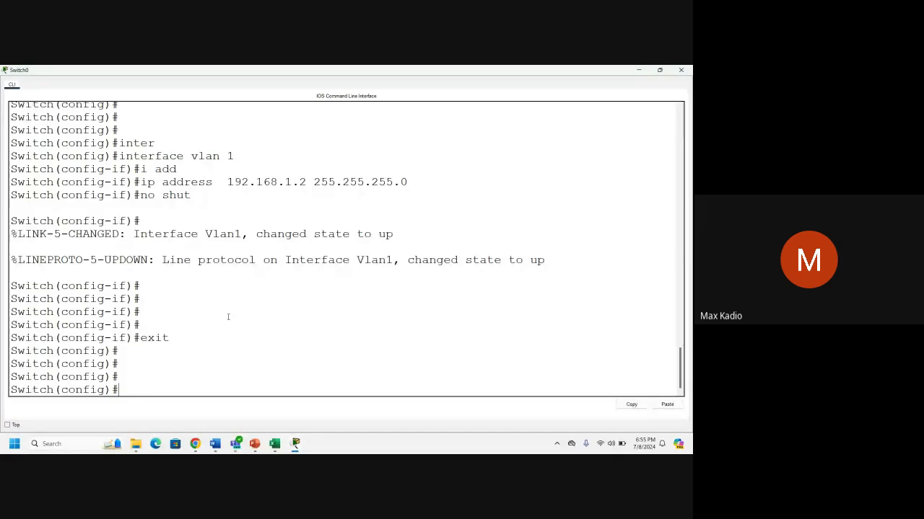
On line vty 0 4, set the remote login password and enable login.
text(line vty)
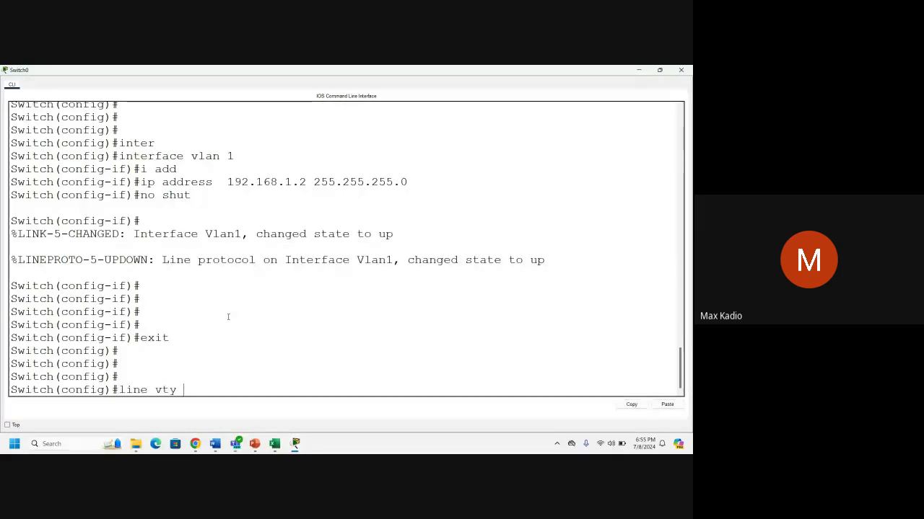
text( 0 4)
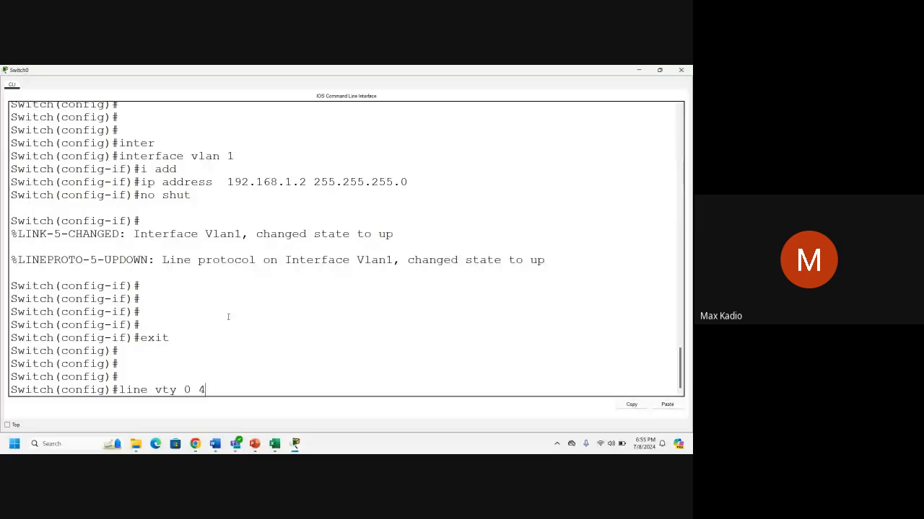
key(Return)
text(pass)
key(Tab)
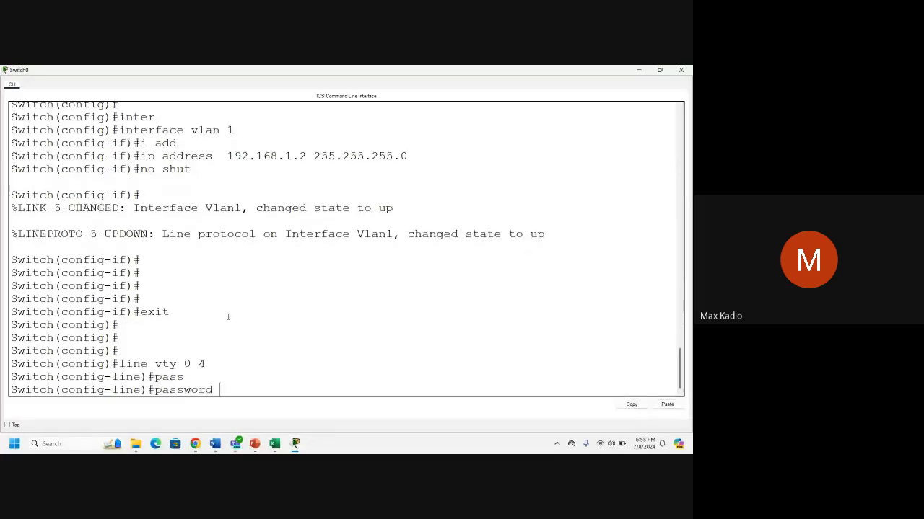
text(CCNA)
key(Return)
text(login)
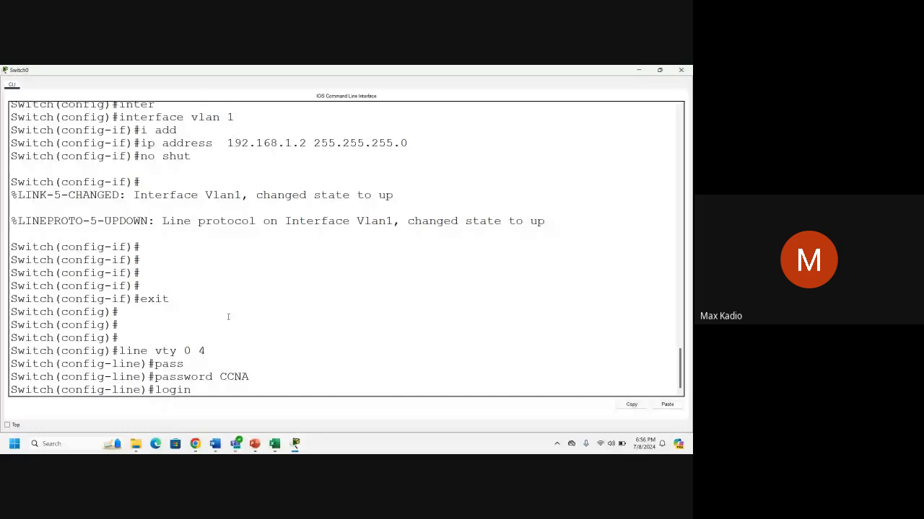
key(Return)
key(Return)
key(Return)
Leave config mode with end and save with copy run start.
text(end)
key(Return)
key(Return)
key(Return)
key(Return)
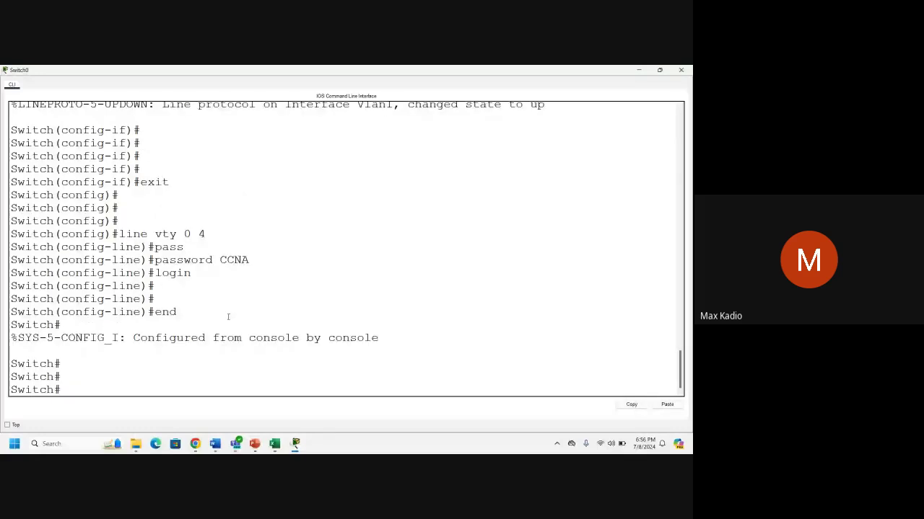
key(Return)
text(copy)
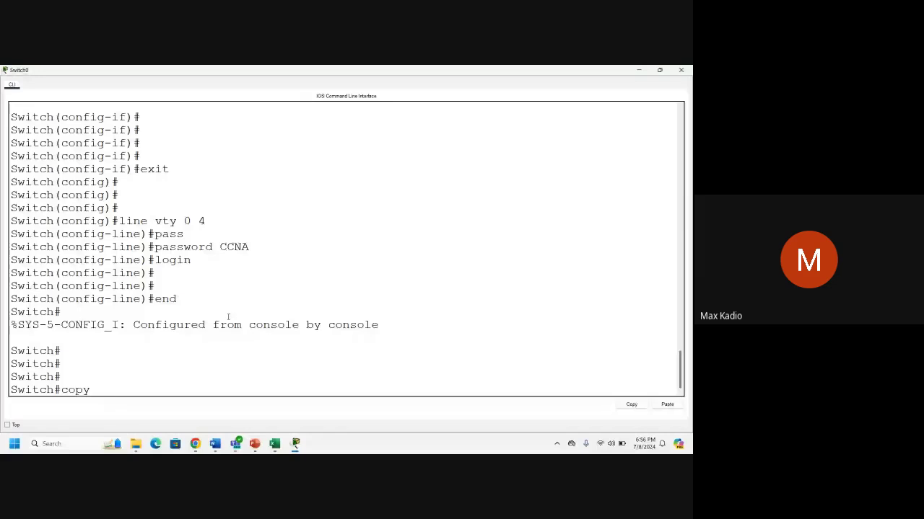
text( run start)
key(Return)
key(Return)
key(Return)
key(Return)
key(Return)
key(Return)
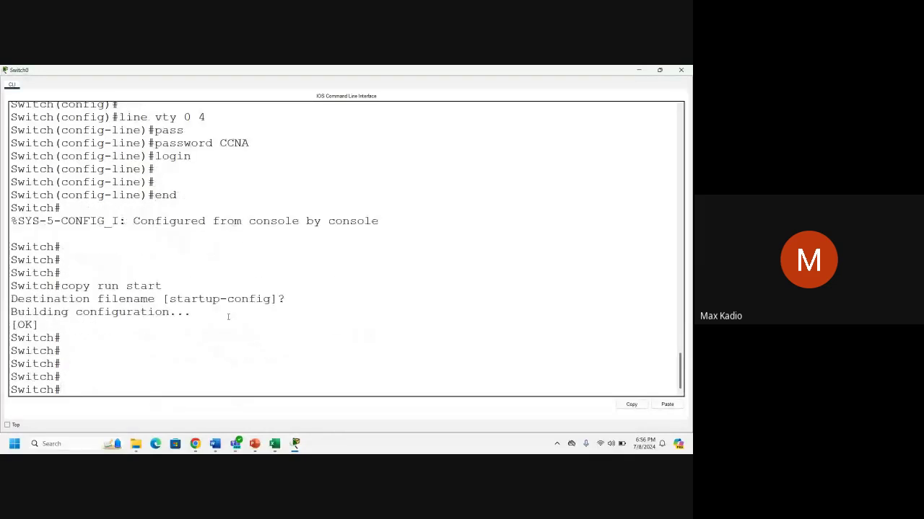
Minimize the switch CLI, zoom in, rearrange laptop and switch, and open Laptop0's IP Configuration.
click(637, 70)
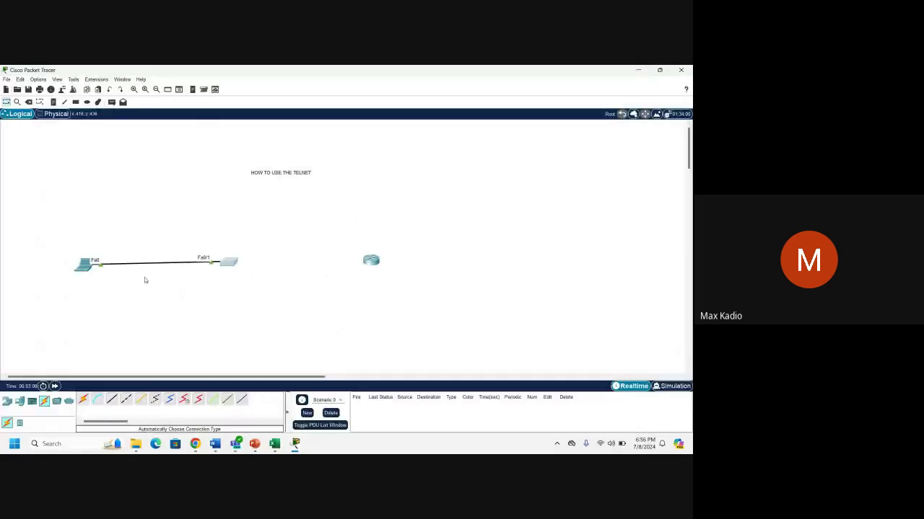
click(133, 90)
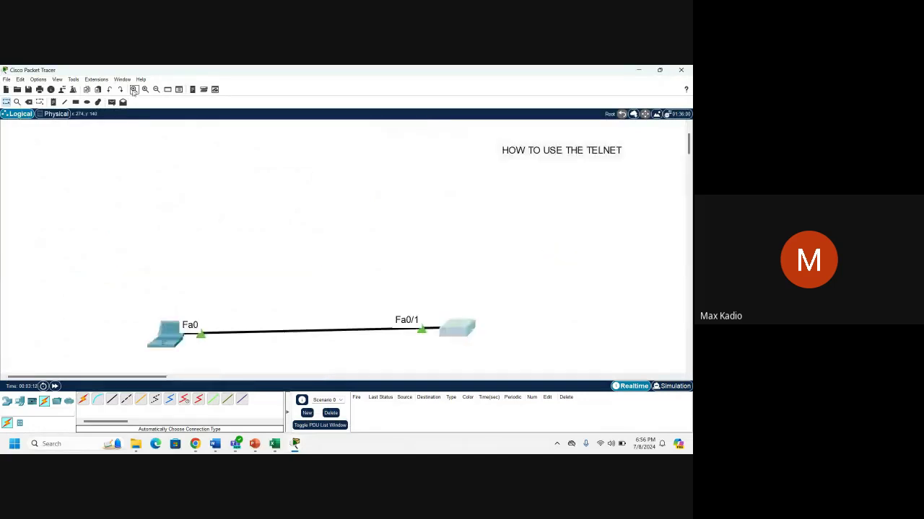
drag(176, 327, 165, 258)
drag(461, 335, 364, 269)
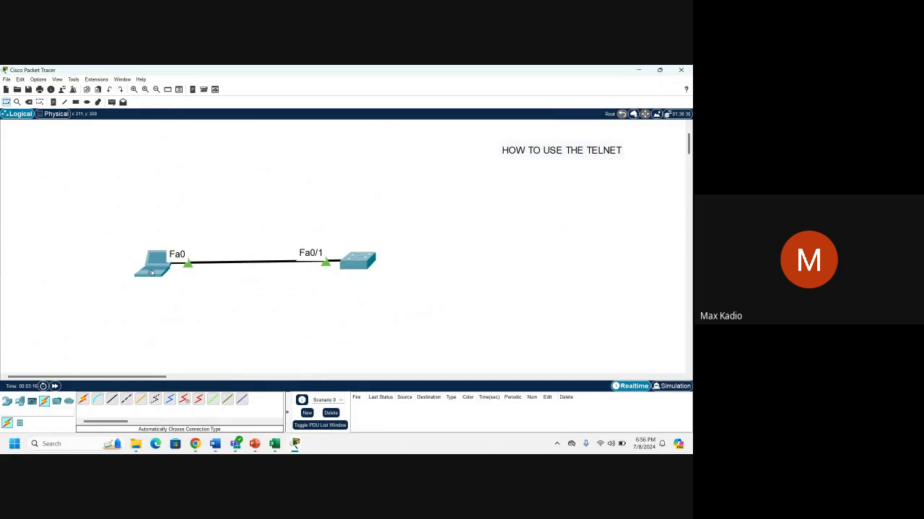
click(152, 273)
click(273, 172)
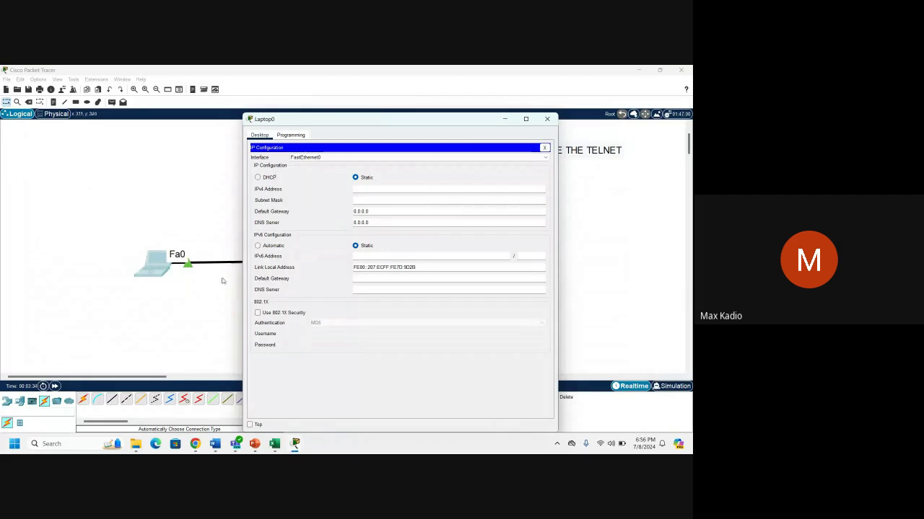
Reopen Laptop0, browse its tabs, and return to the Desktop IP Configuration app.
click(182, 305)
click(155, 271)
click(299, 135)
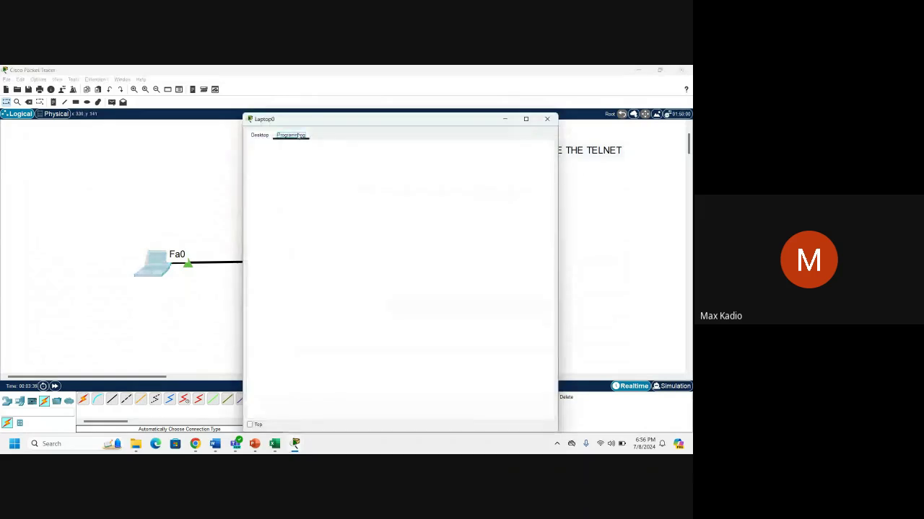
click(260, 136)
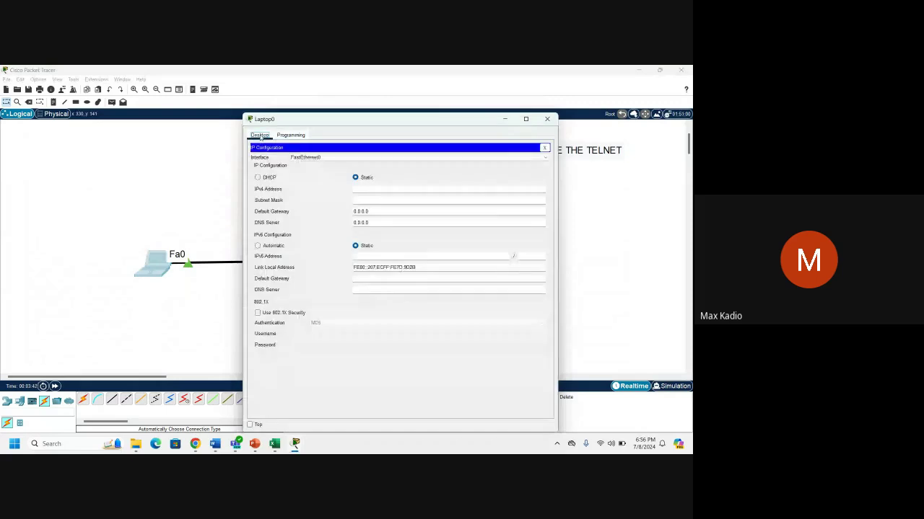
click(544, 147)
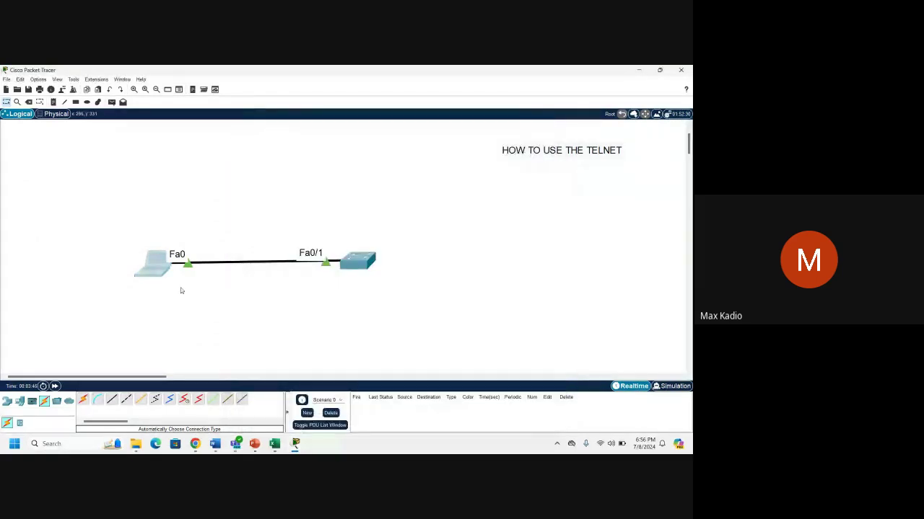
click(150, 265)
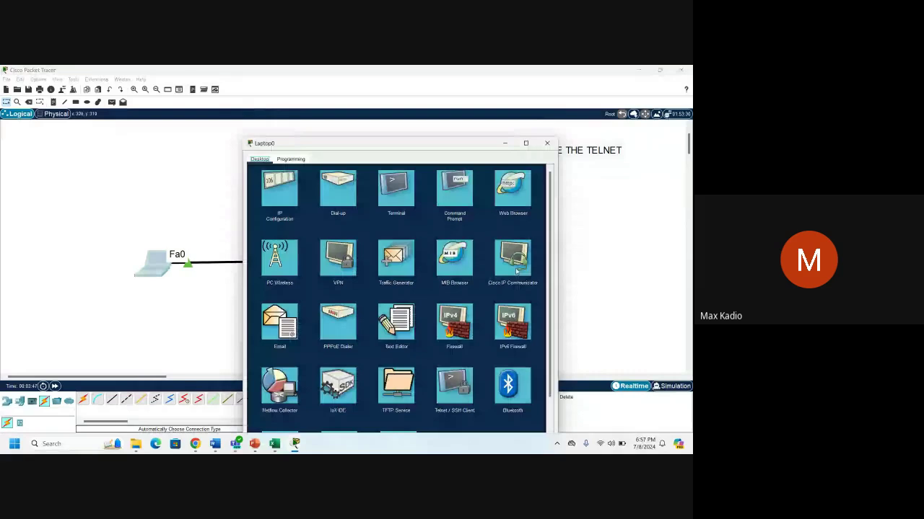
click(277, 189)
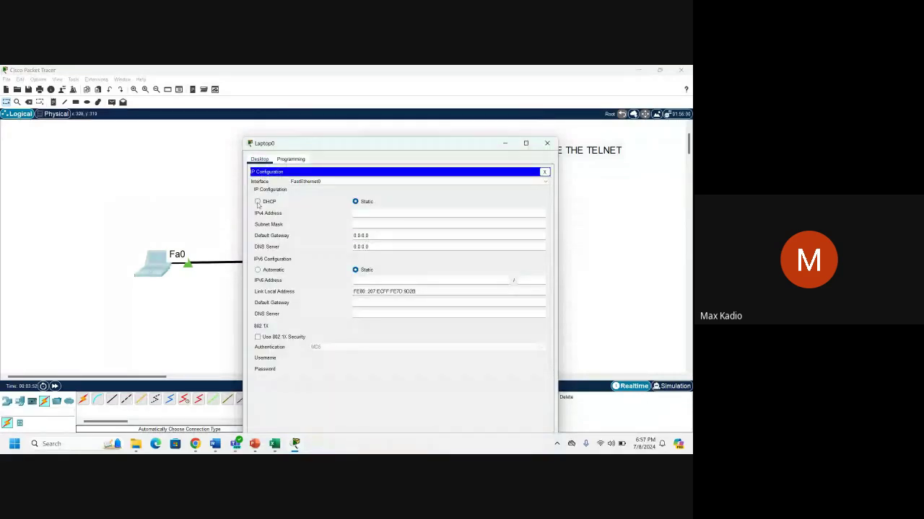
Try DHCP, then set static IP 192.168.1.10 with mask 255.255.255.0 and close the window.
click(258, 202)
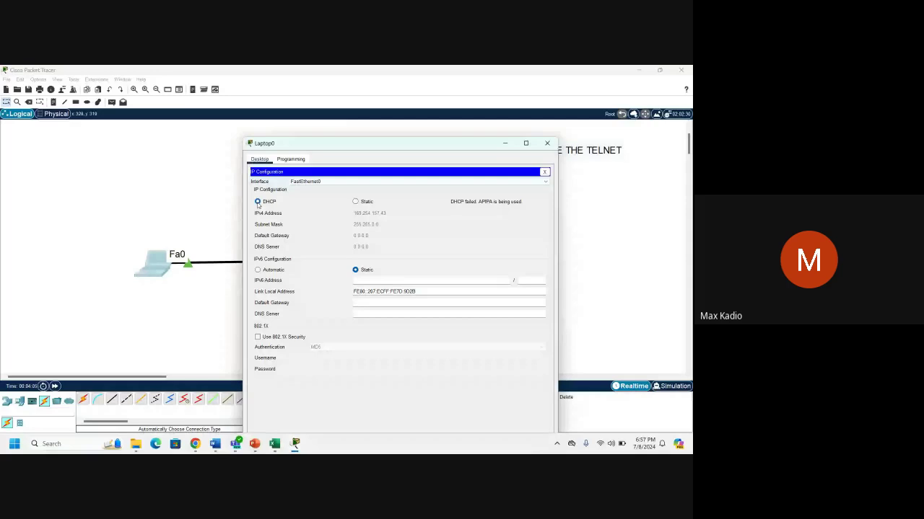
click(355, 202)
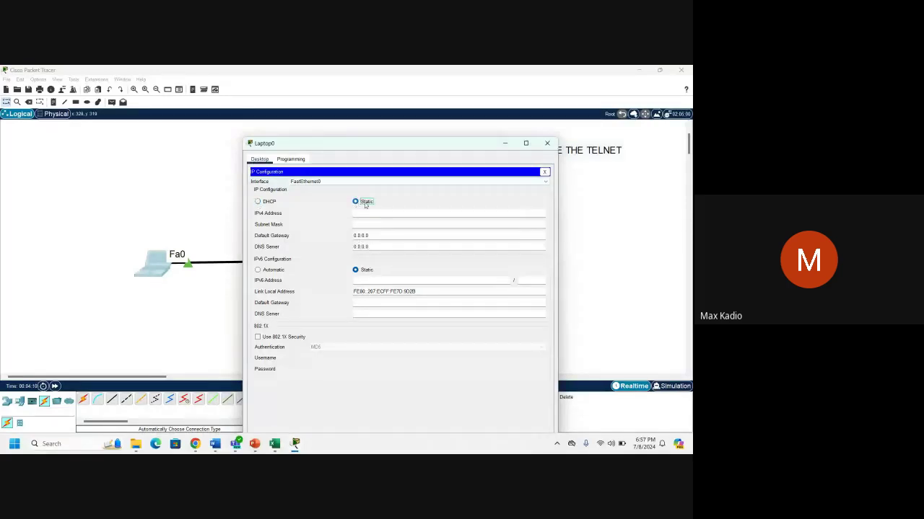
click(363, 201)
click(365, 214)
text(192.168.1.10)
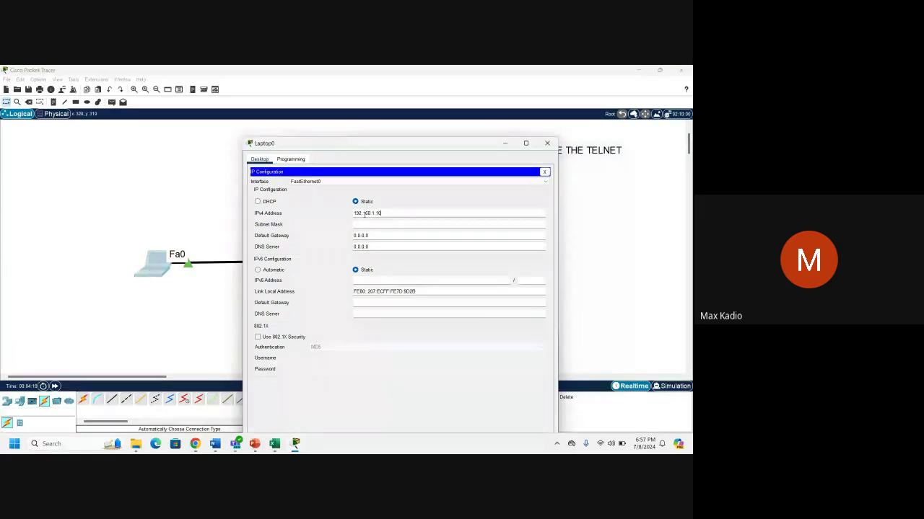
key(Tab)
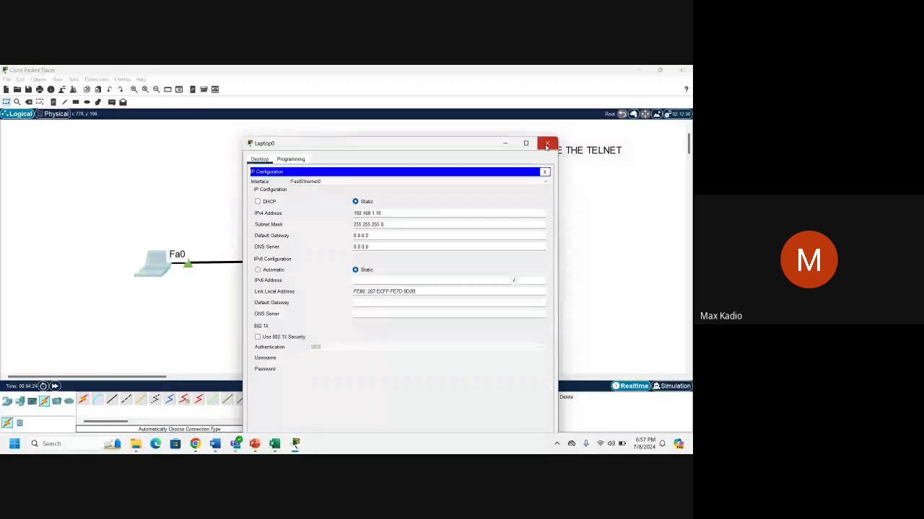
click(546, 145)
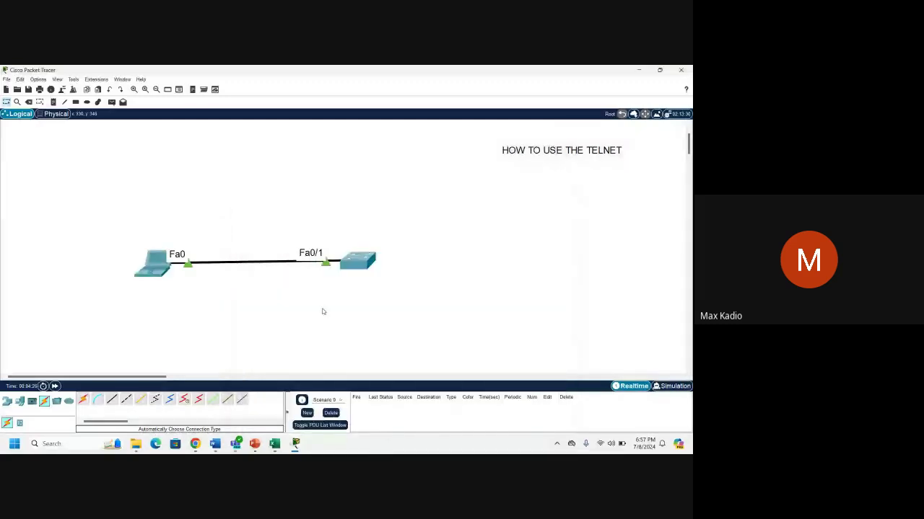
Open Laptop0's Command Prompt and type telnet.
click(163, 275)
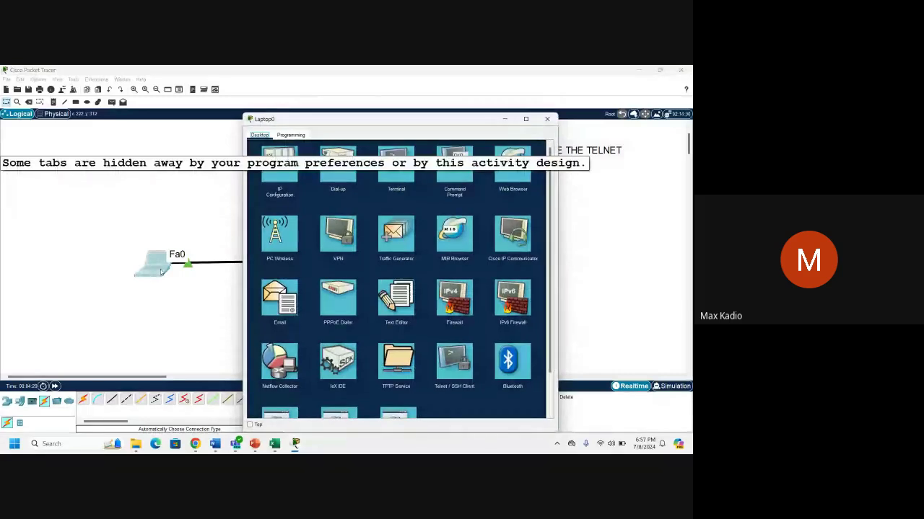
click(450, 166)
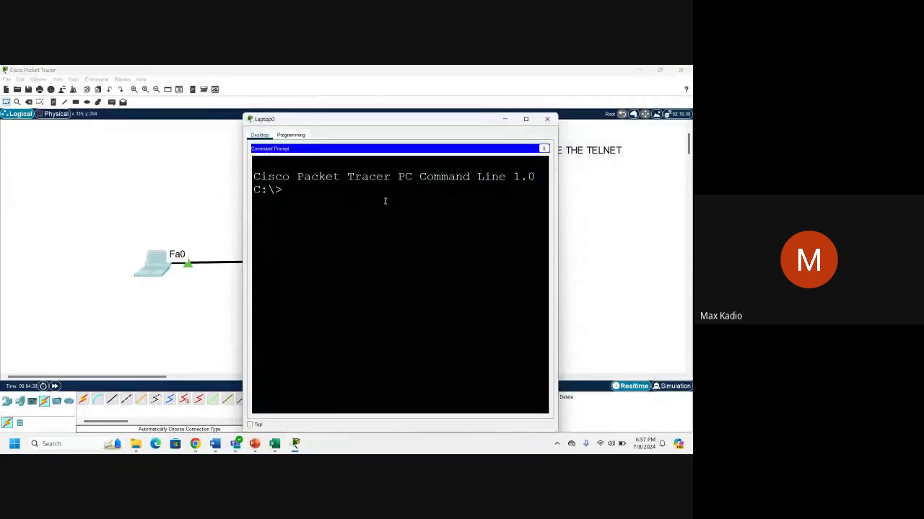
key(Return)
key(Return)
text(telnet)
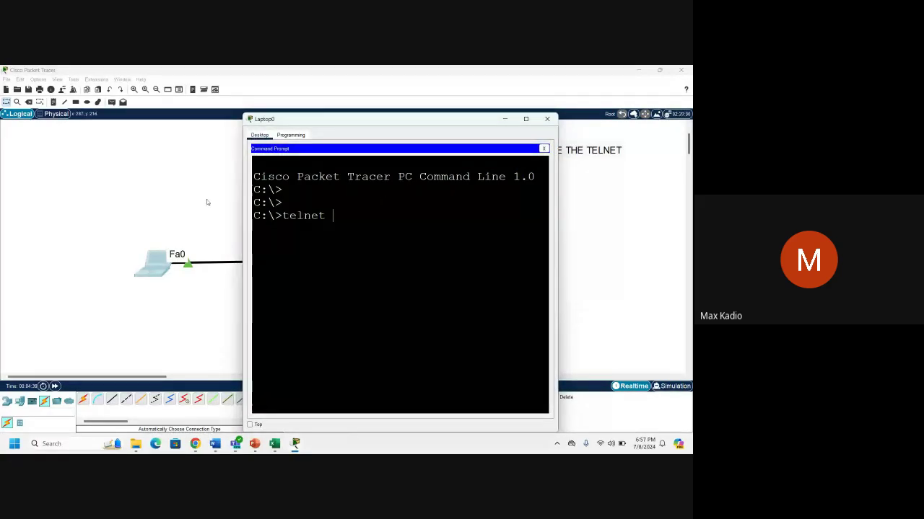
Shift the laptop on the canvas and bring up Switch0's command line.
click(207, 199)
drag(153, 264, 182, 264)
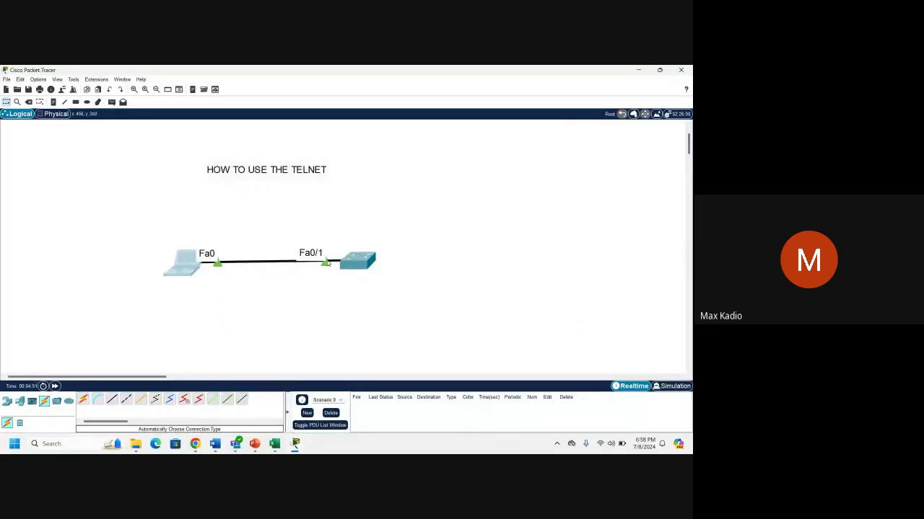
click(343, 263)
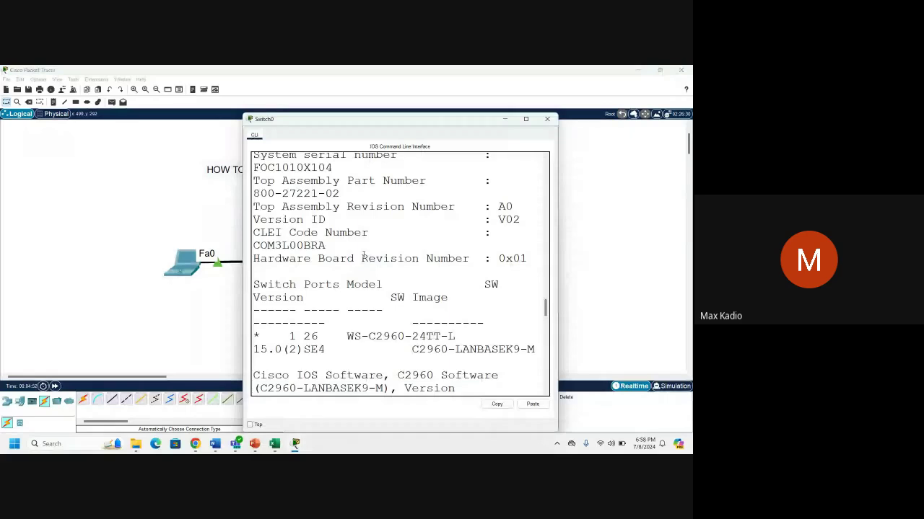
Maximize the switch CLI, scroll up, and copy its VLAN 1 address 192.168.1.2.
click(526, 119)
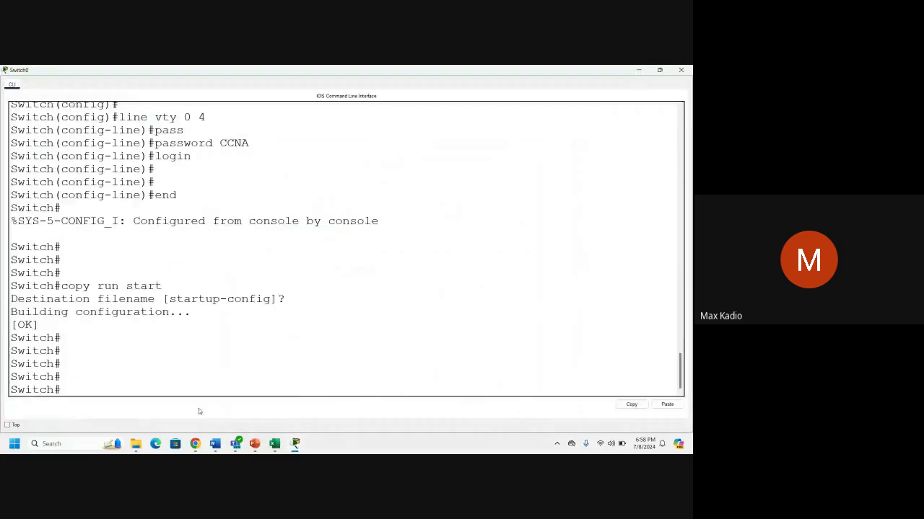
scroll(307, 188, up, 7)
drag(307, 189, 227, 191)
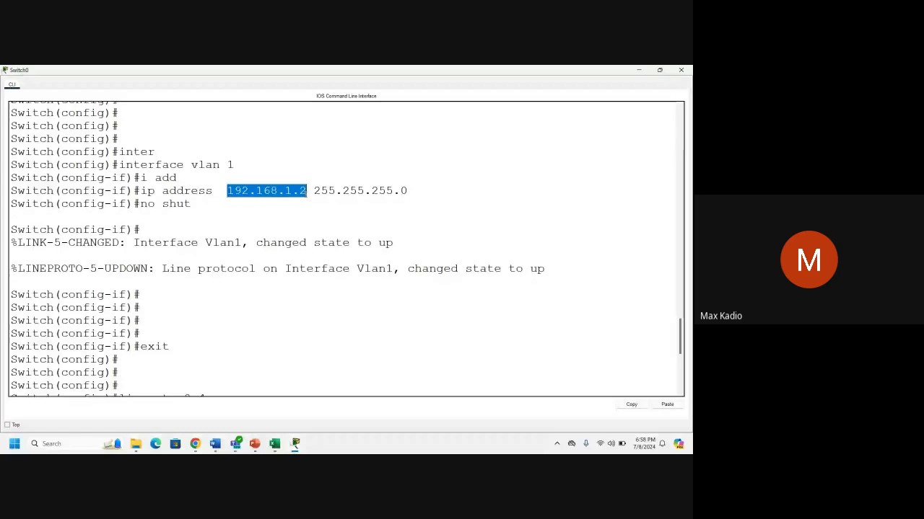
right_click(294, 194)
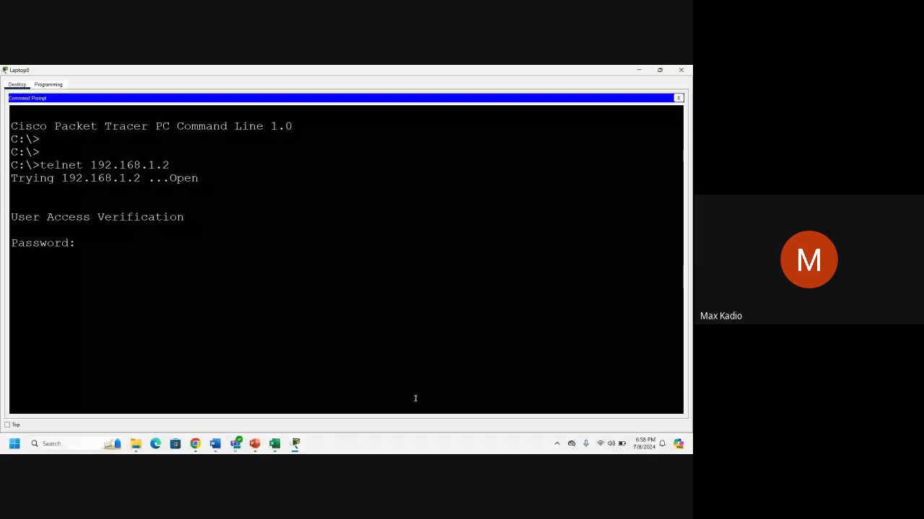
Highlight the Switch hostname in the telnet prompt, then close the laptop's command prompt.
drag(11, 308, 55, 313)
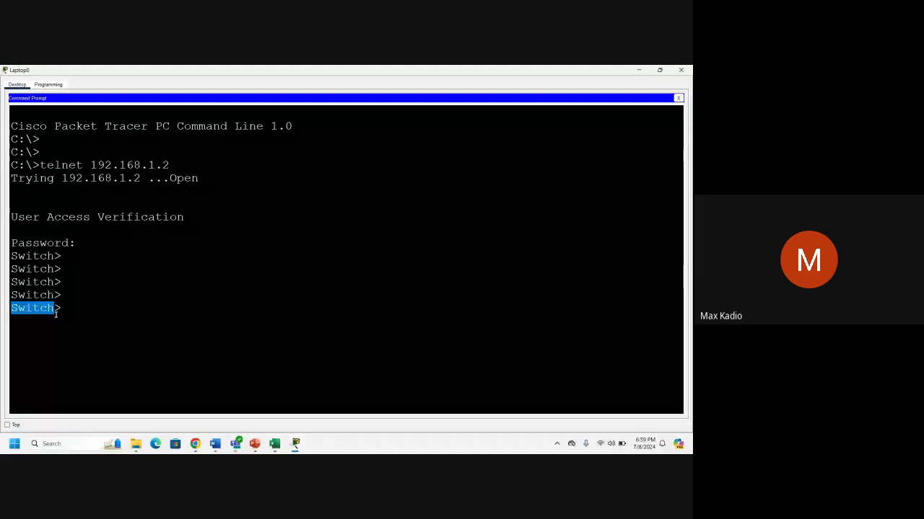
click(61, 269)
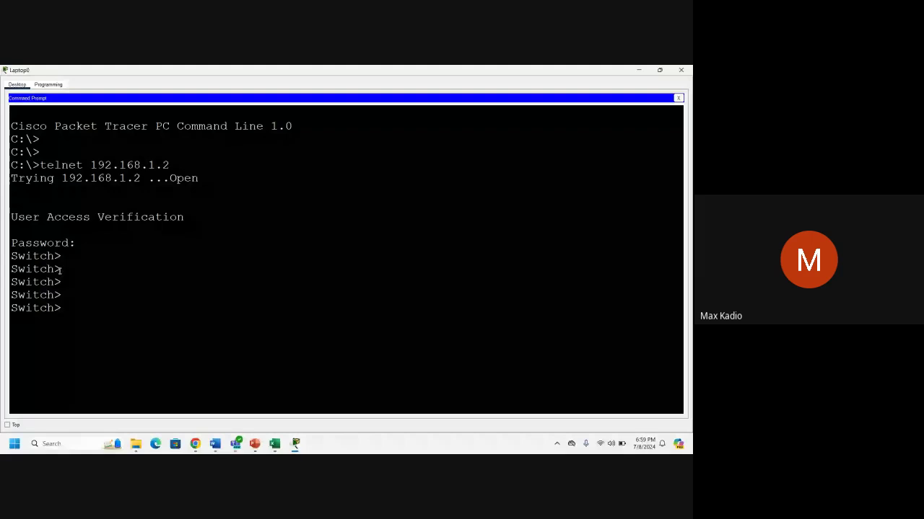
click(681, 70)
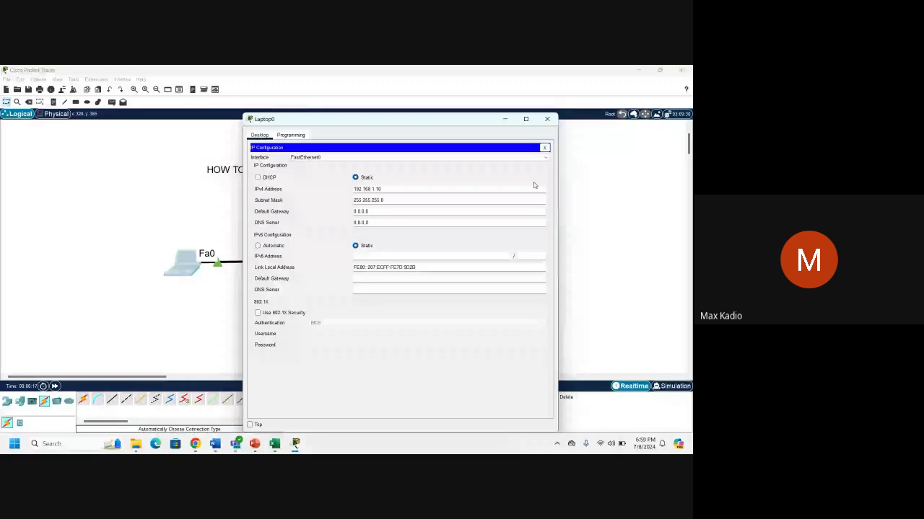
Check the PC's Ethernet settings via Windows search, then bring CCNA2 NOTES forward in Word.
click(66, 443)
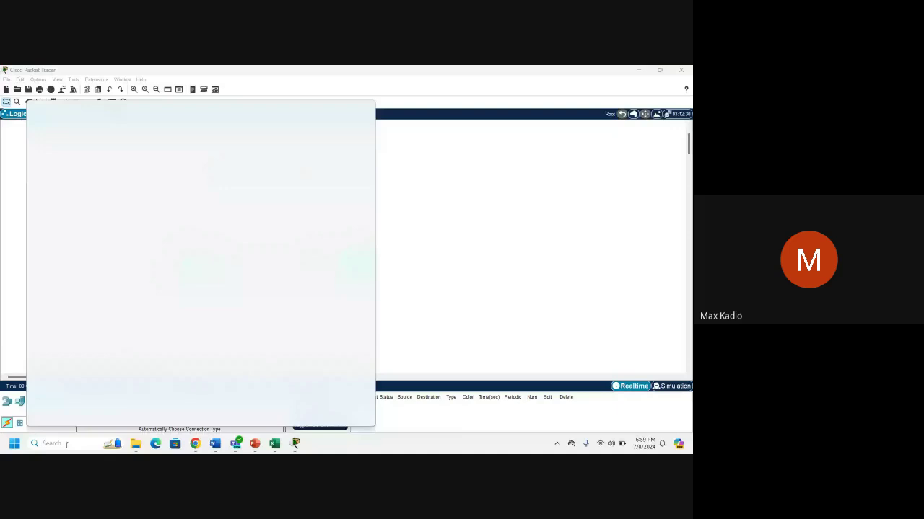
text(ETHER)
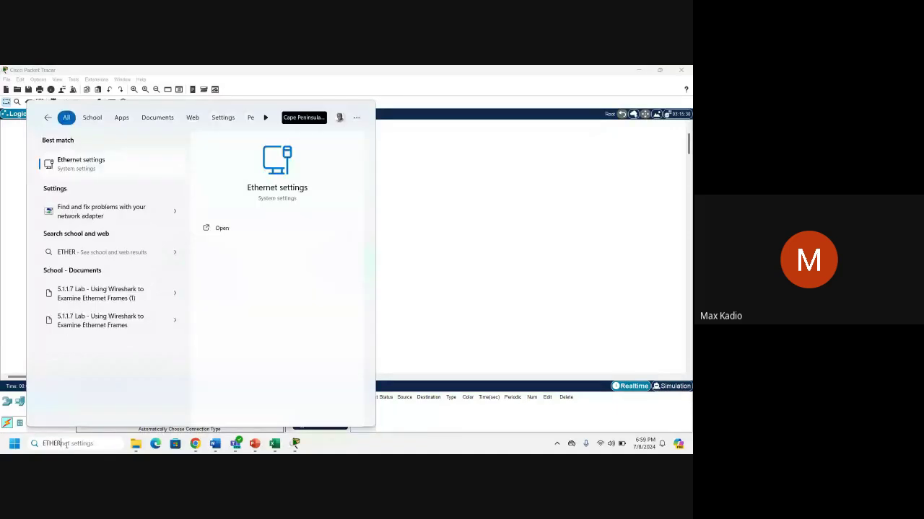
click(209, 228)
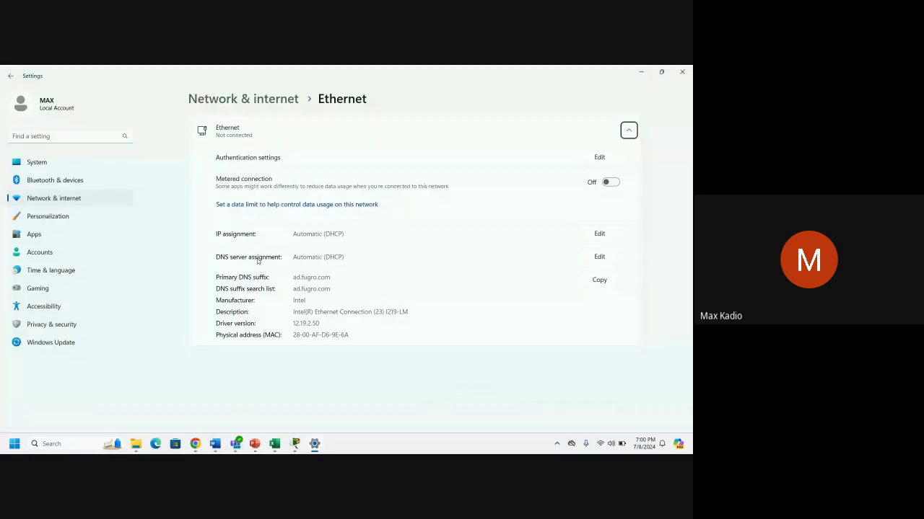
click(215, 444)
click(318, 399)
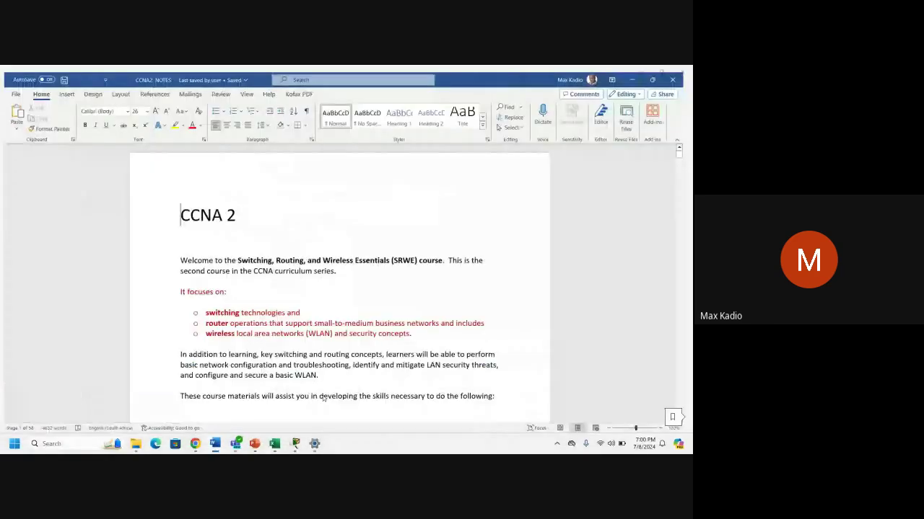
Scroll CCNA2 NOTES past the VLAN list to the DEMO section, then Alt+Tab back to Settings.
scroll(259, 317, down, 8)
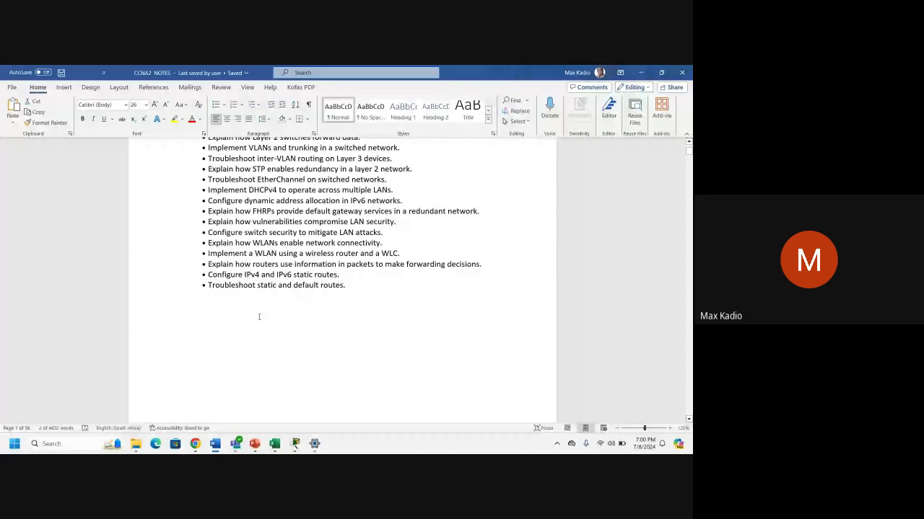
scroll(180, 246, down, 10)
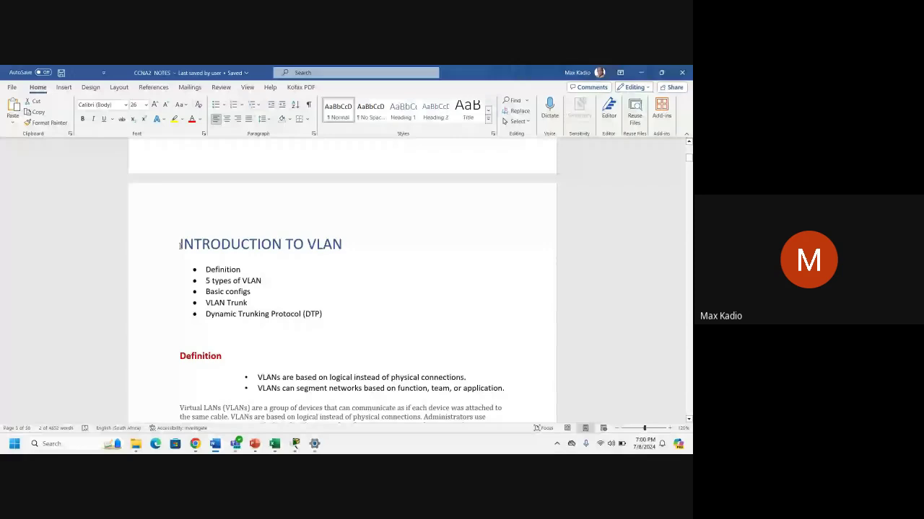
scroll(181, 246, down, 2)
drag(206, 192, 212, 275)
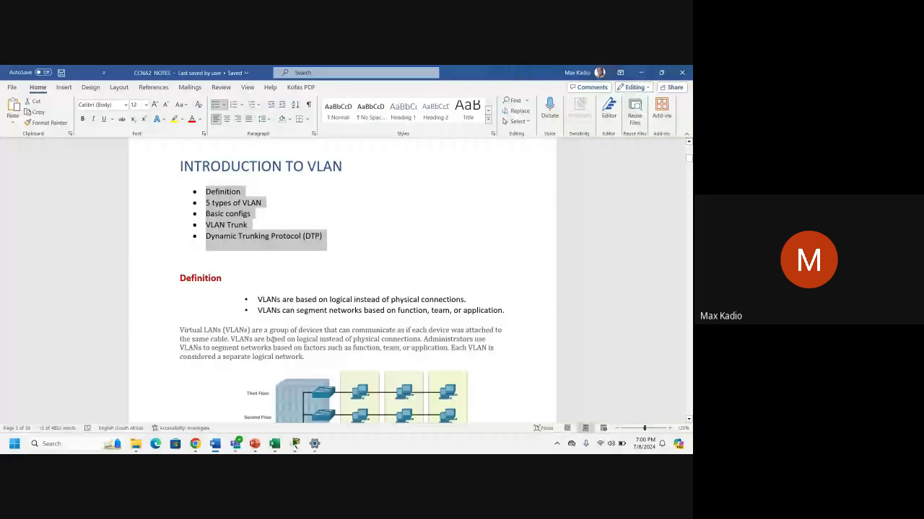
click(348, 359)
scroll(348, 359, down, 20)
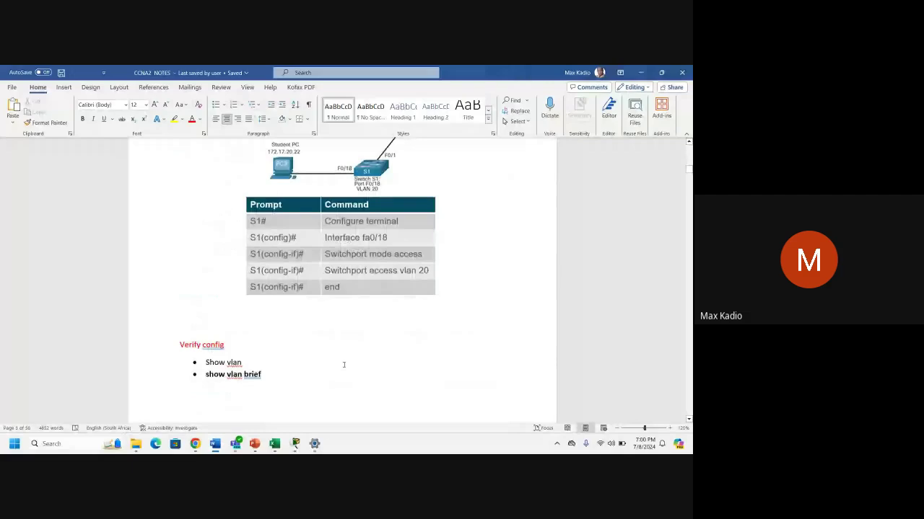
scroll(344, 365, down, 5)
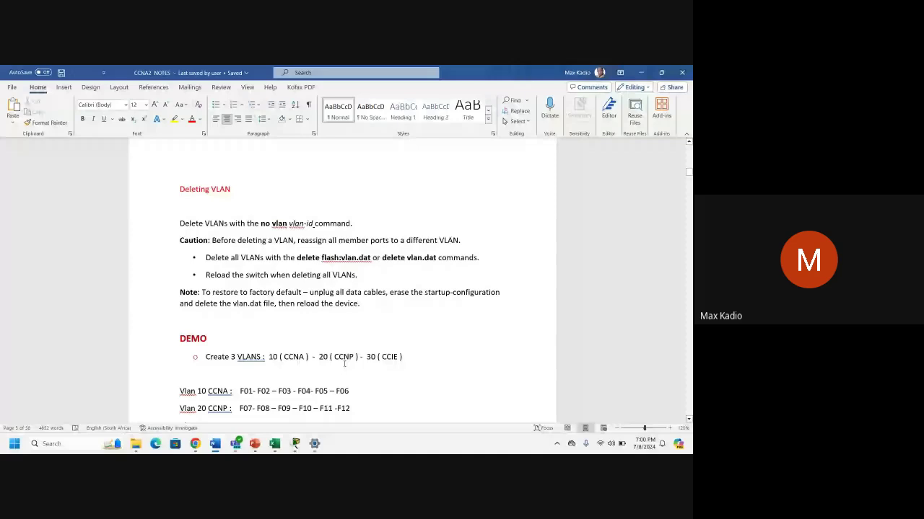
scroll(344, 364, down, 3)
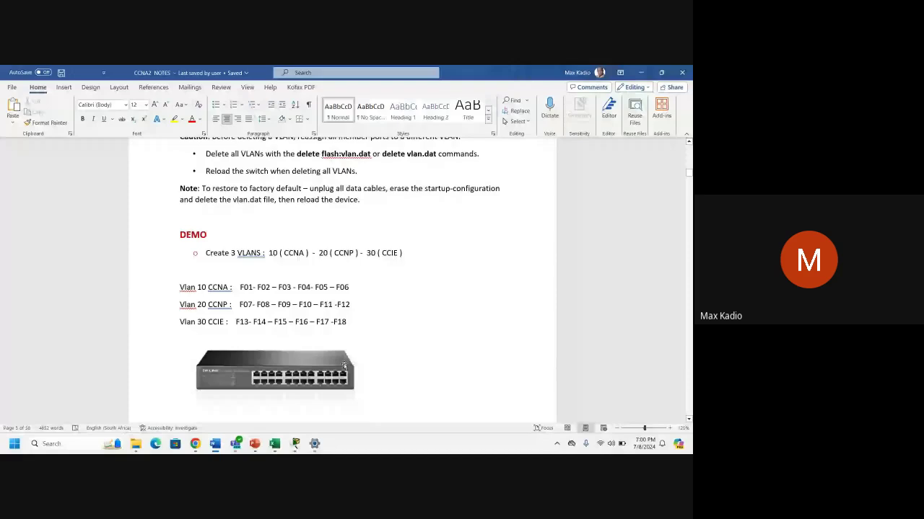
key(alt+Tab)
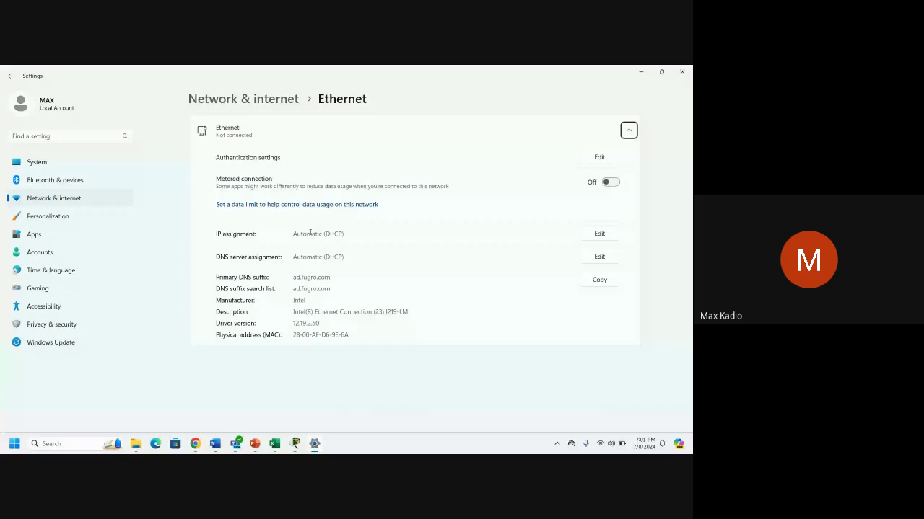
Set the Windows Ethernet IP assignment to Manual, then view Laptop0's static IP 192.168.1.10 / 255.255.255.0.
drag(292, 234, 346, 235)
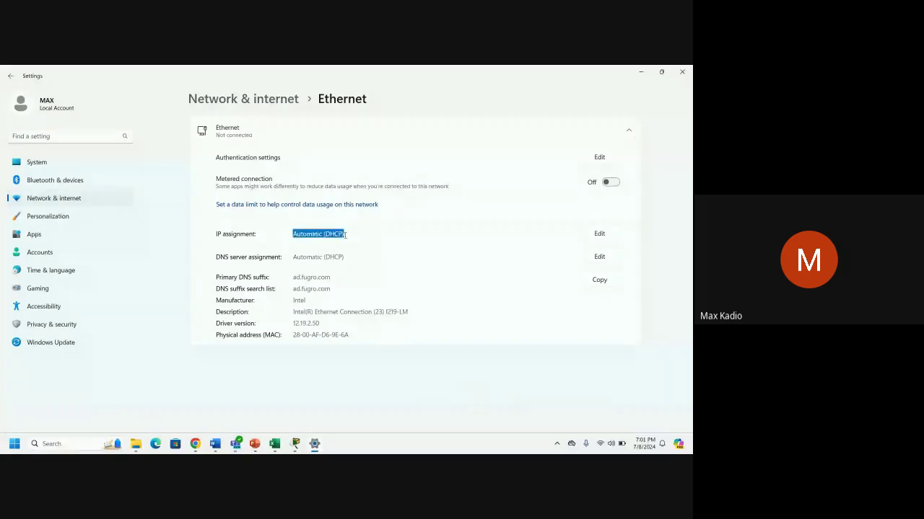
click(599, 233)
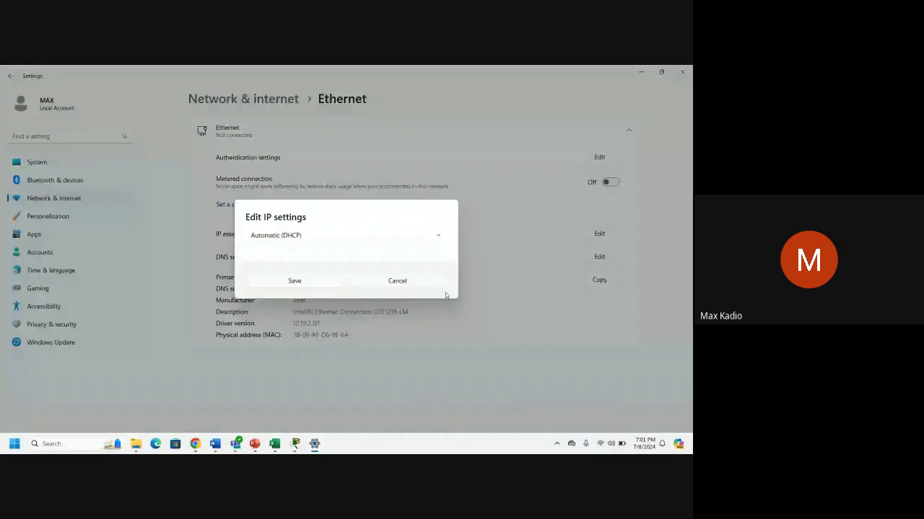
click(429, 235)
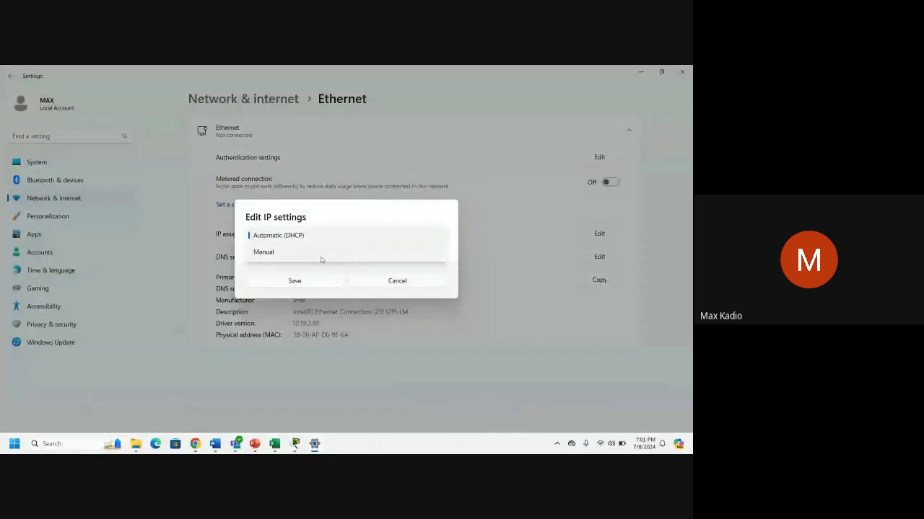
click(321, 258)
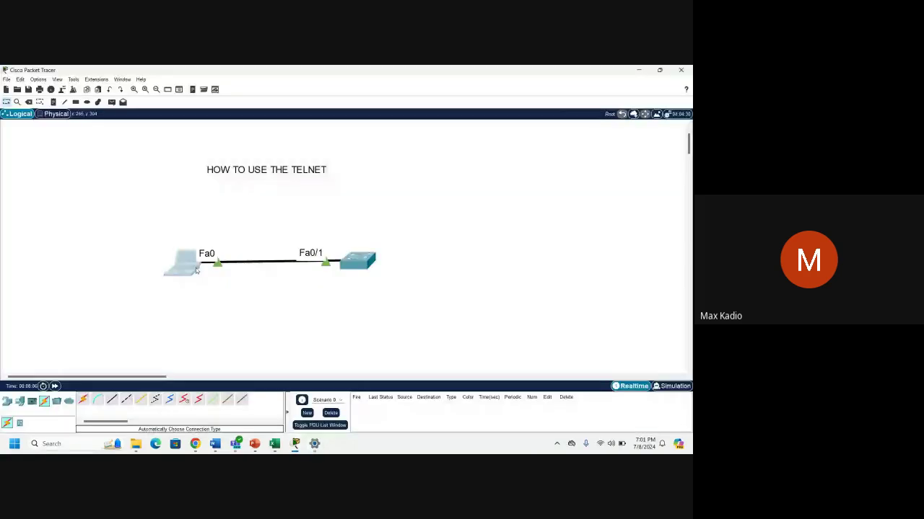
click(195, 268)
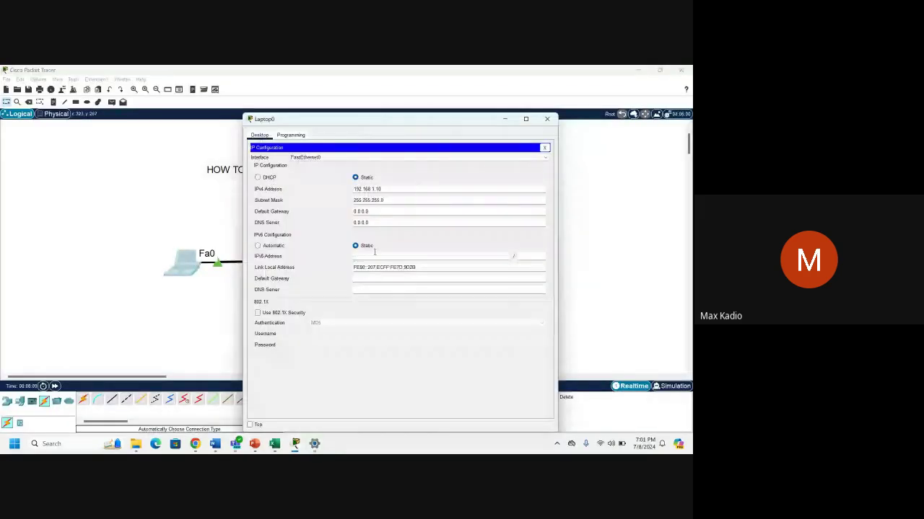
Close Laptop0's window, select the switch, and bring PowerPoint's slide 70 up in normal view.
click(547, 119)
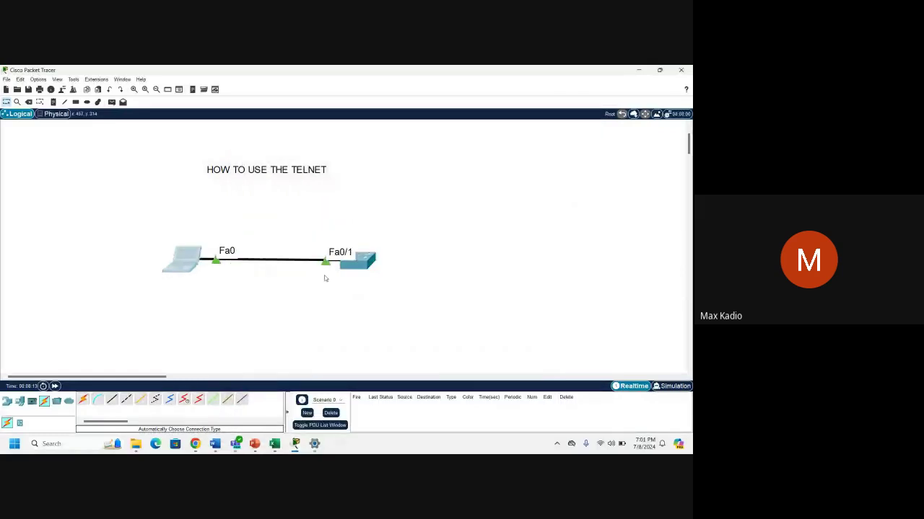
click(359, 261)
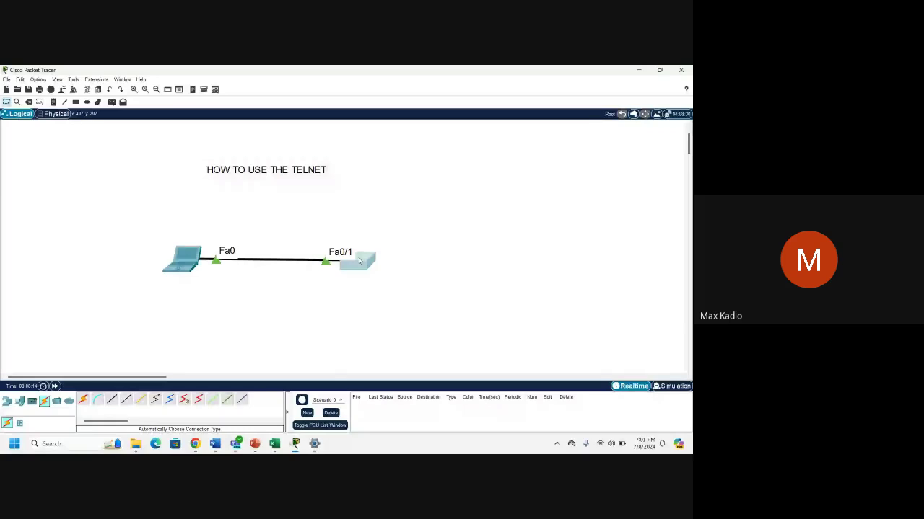
click(638, 70)
click(683, 74)
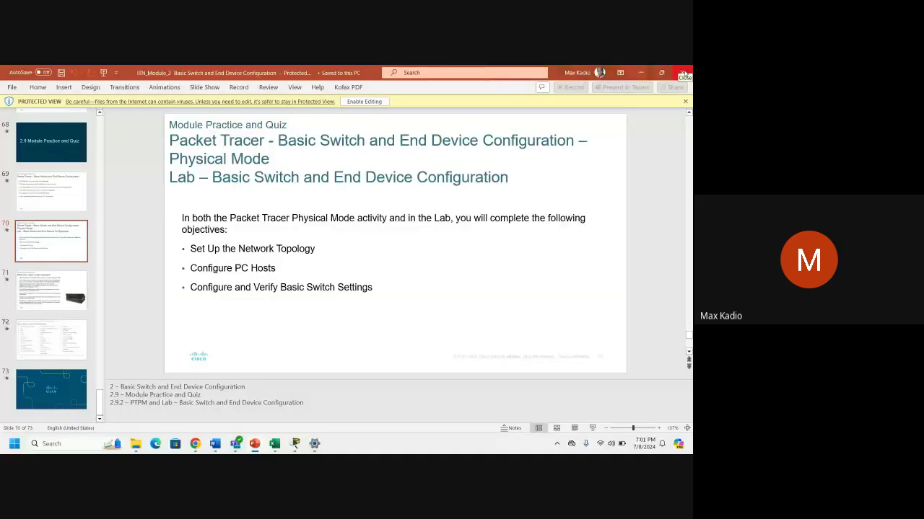
Close PowerPoint and open the LABS folder under CCNA 2022 > CCNA1.
click(683, 73)
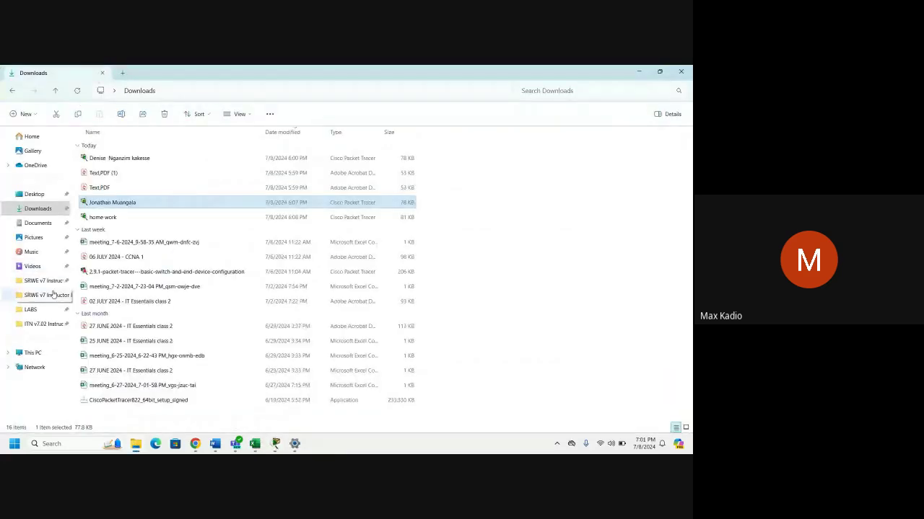
click(31, 310)
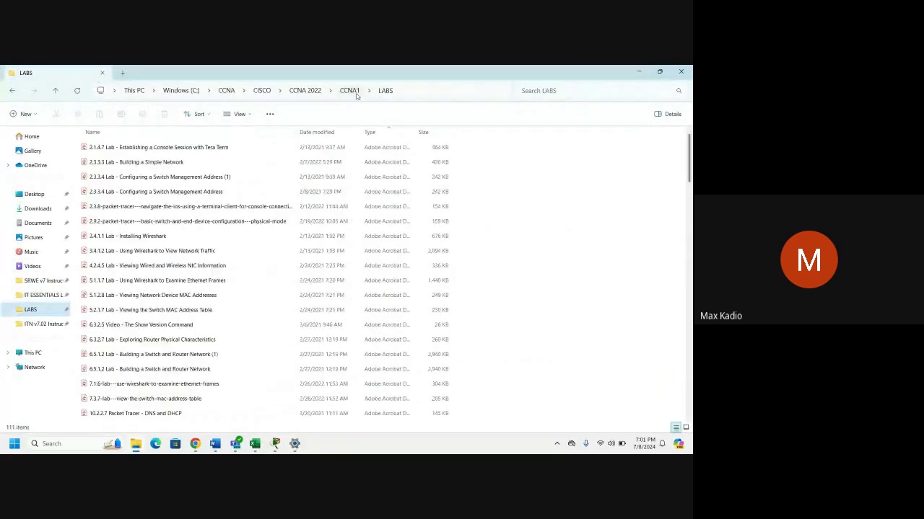
click(355, 94)
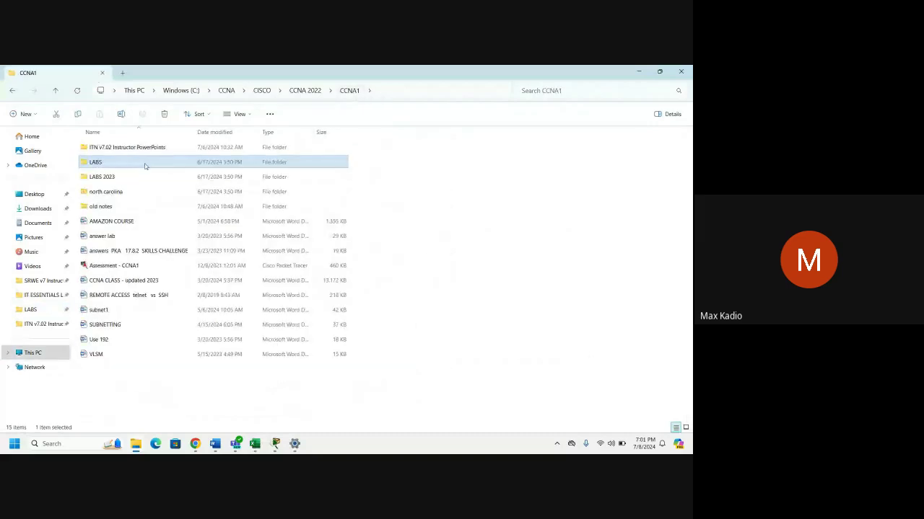
double_click(145, 166)
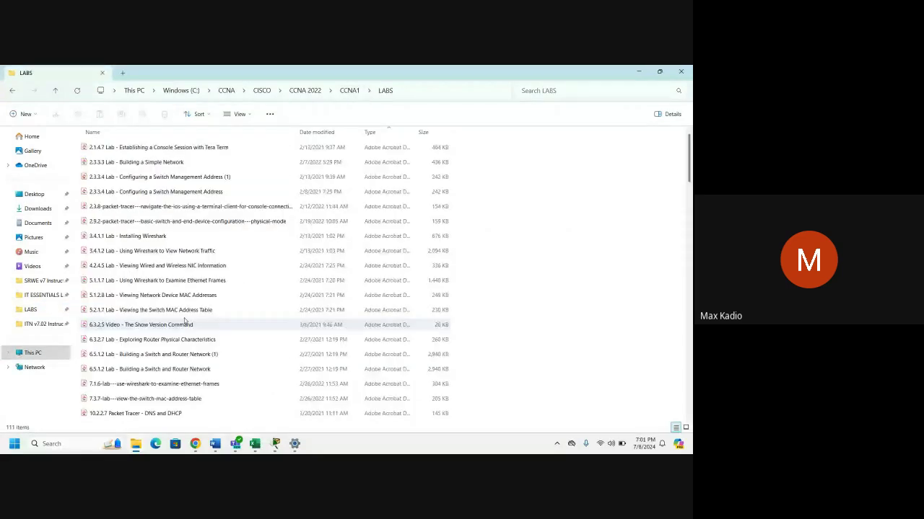
Select the 2.4.1.2 Skills Integration Challenge lab file, then switch to the Google Meet call.
scroll(174, 289, down, 10)
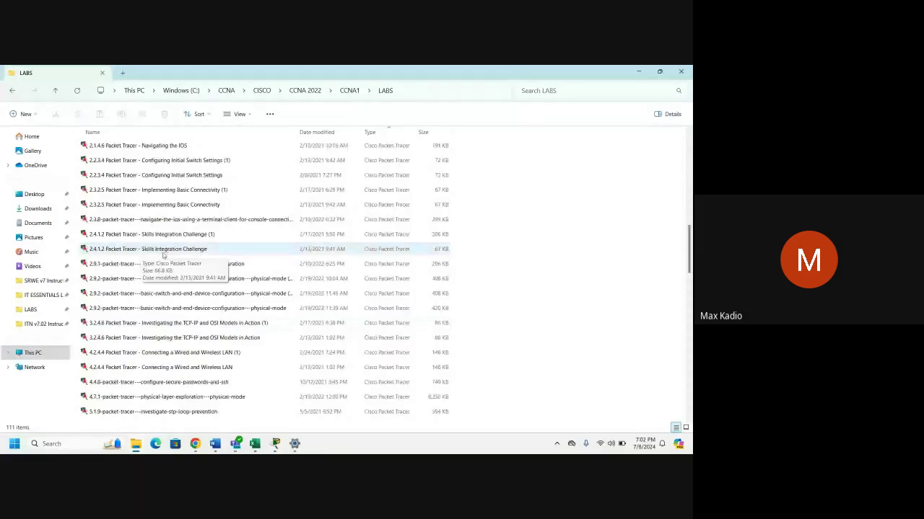
click(164, 250)
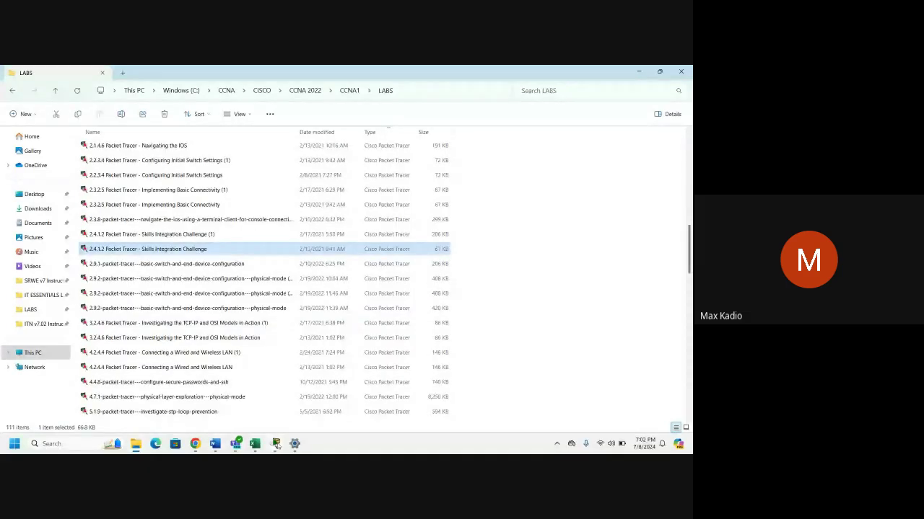
click(276, 445)
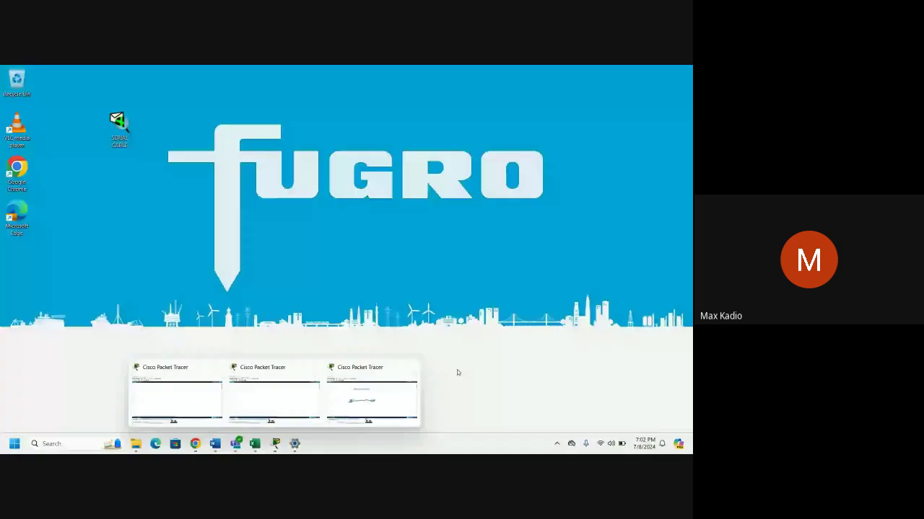
click(457, 372)
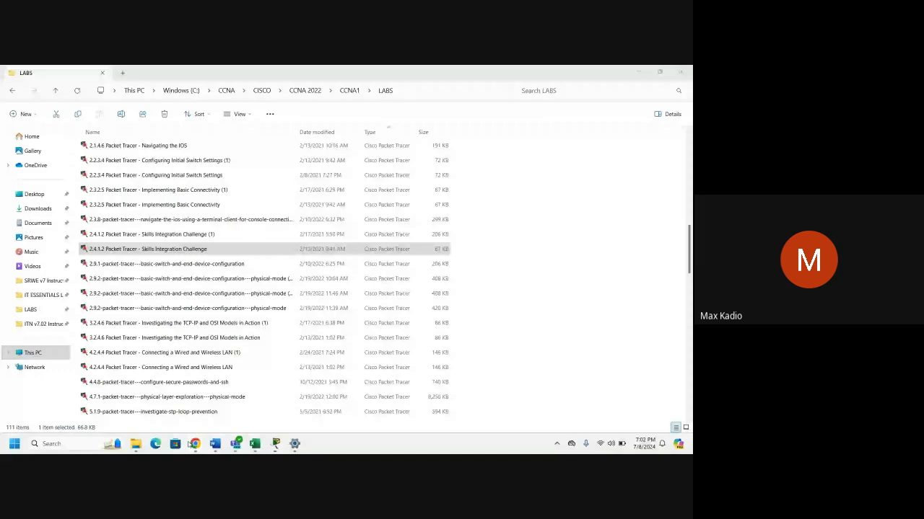
mouse_move(195, 443)
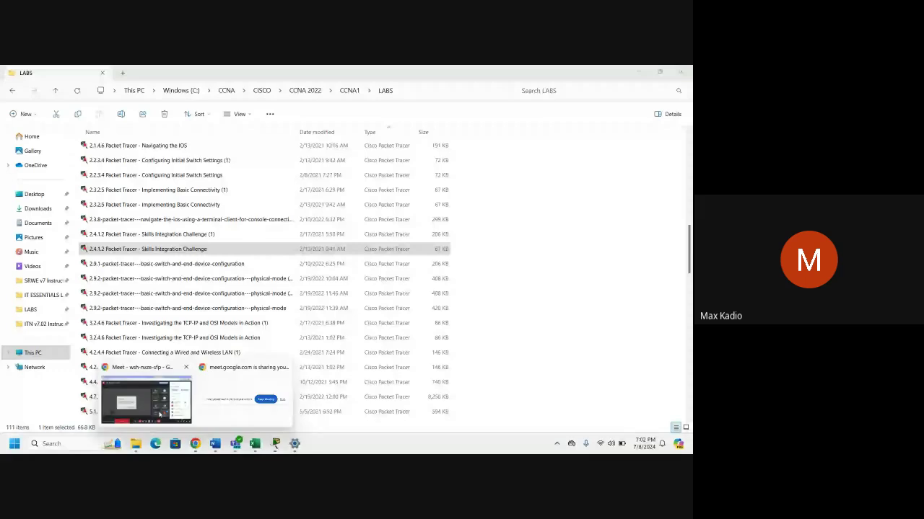
click(151, 398)
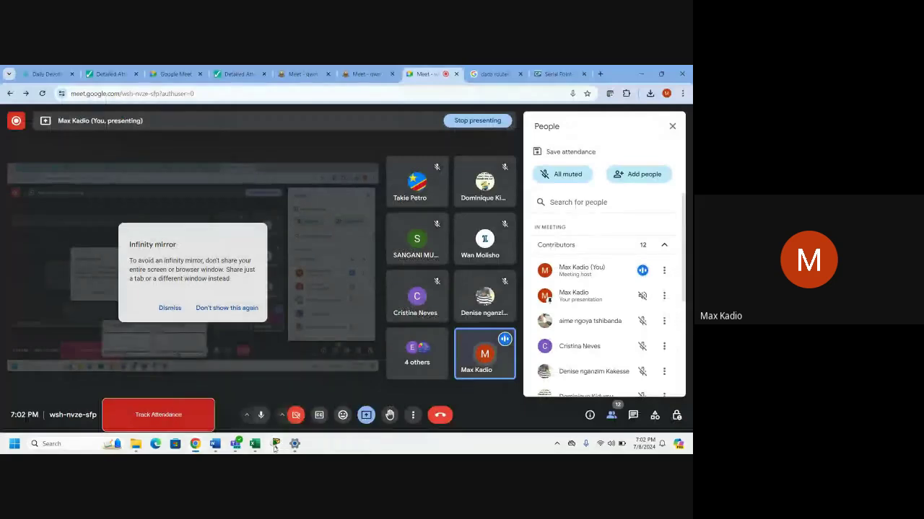
Go back to the Google Meet call, then return to the empty Packet Tracer workspace.
click(275, 445)
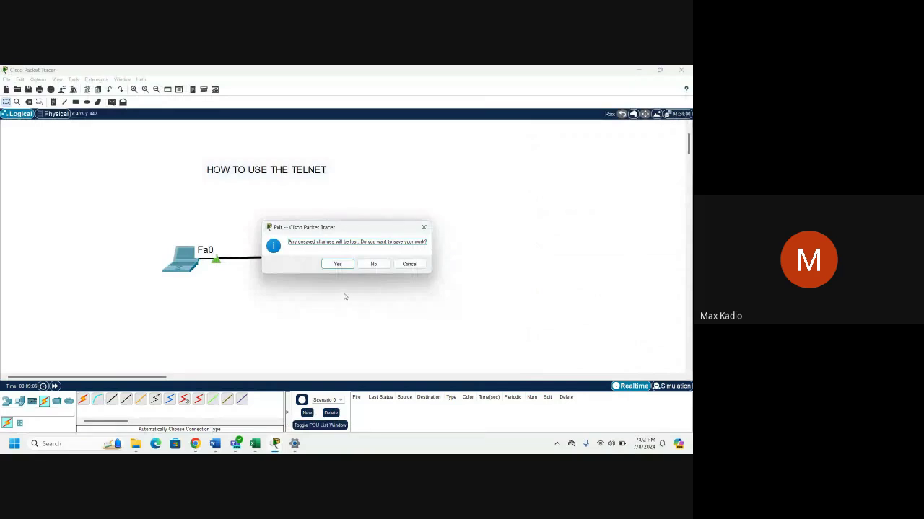
mouse_move(195, 445)
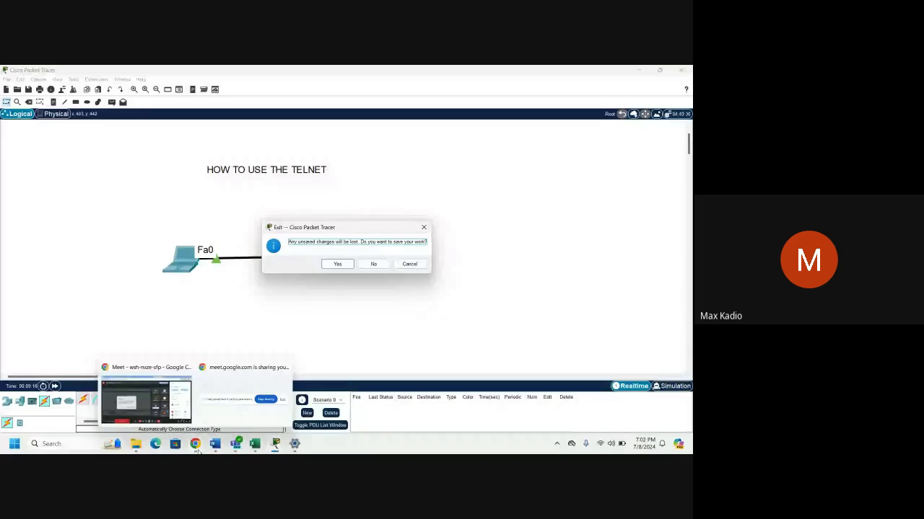
click(196, 449)
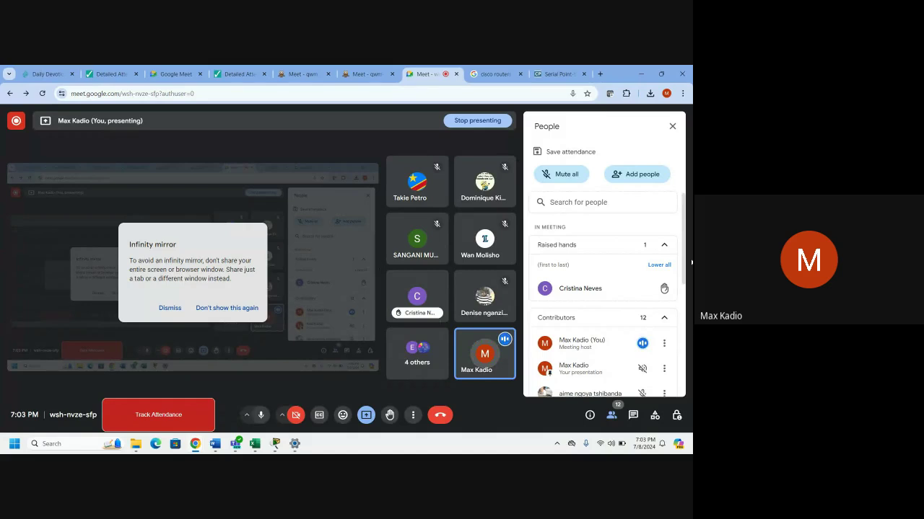
click(274, 446)
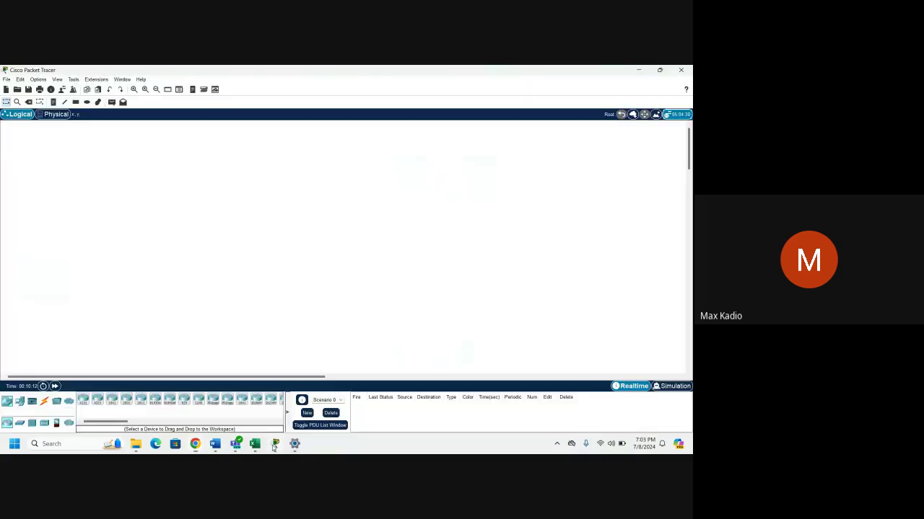
Close the empty Packet Tracer window, glance at LABS, then open a new Google tab beside Meet.
click(683, 70)
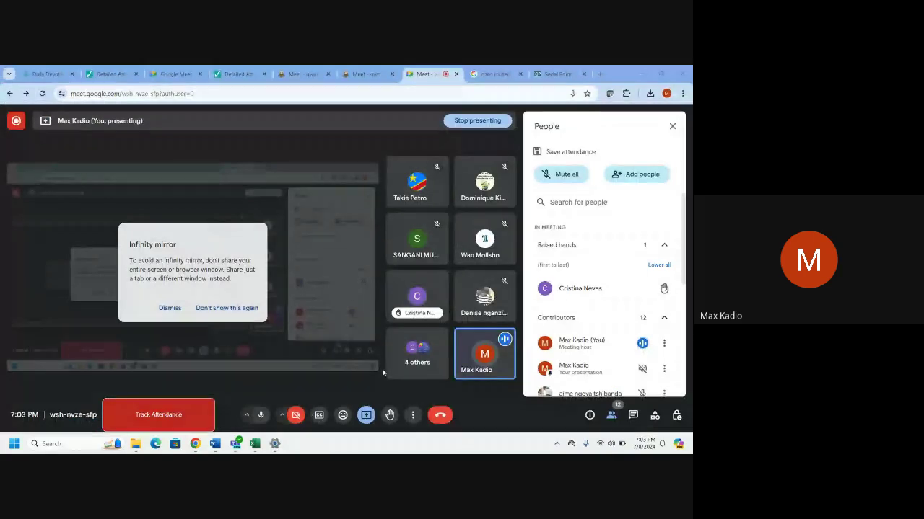
click(135, 445)
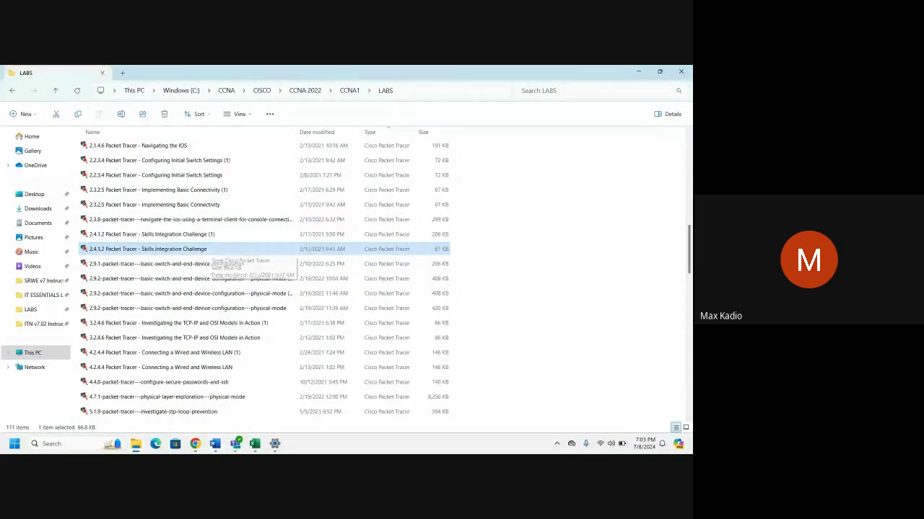
click(156, 400)
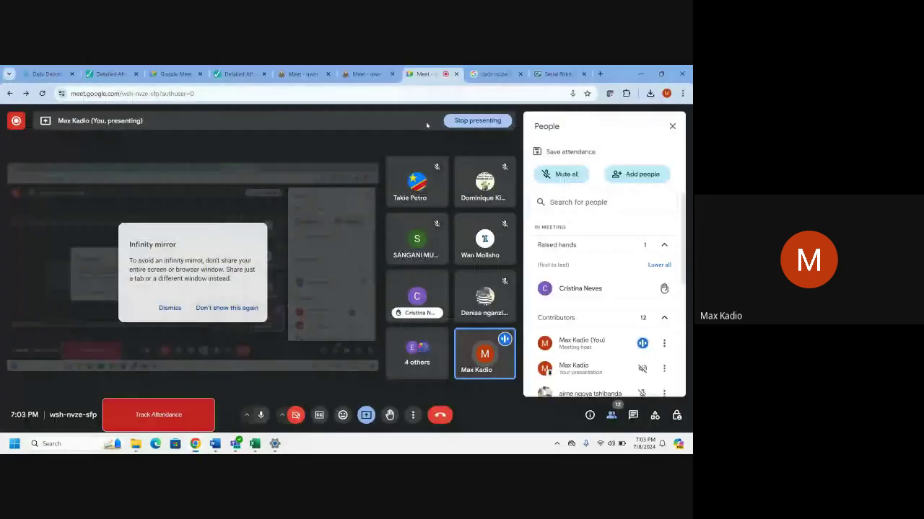
click(598, 73)
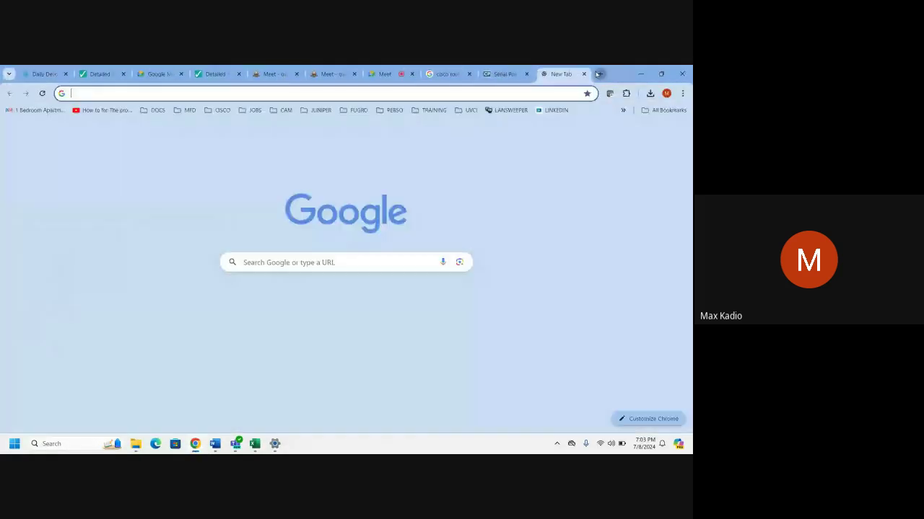
Go to netacad.com and log in with Remember me ticked.
text(netacad)
key(Return)
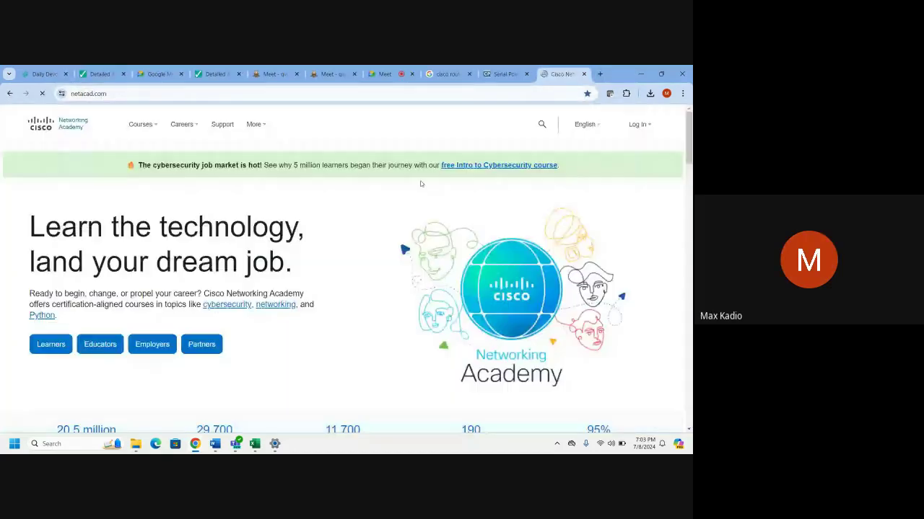
click(635, 126)
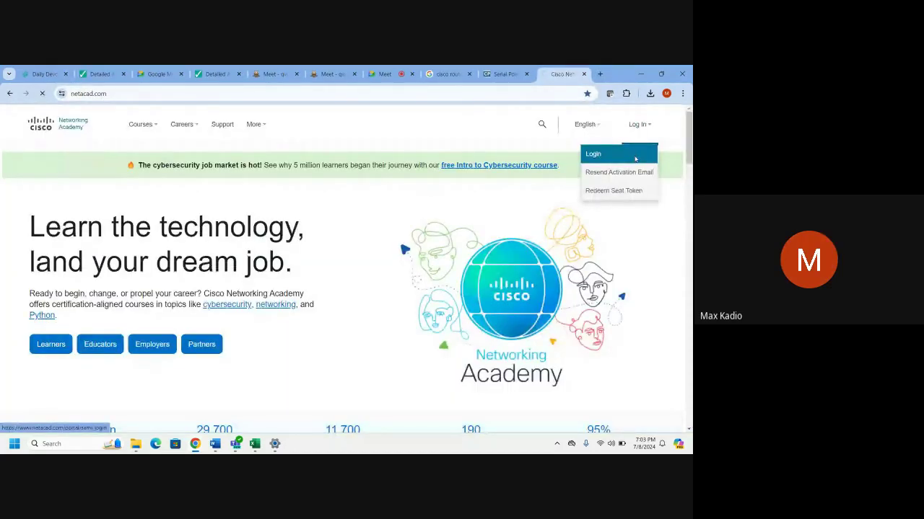
click(635, 156)
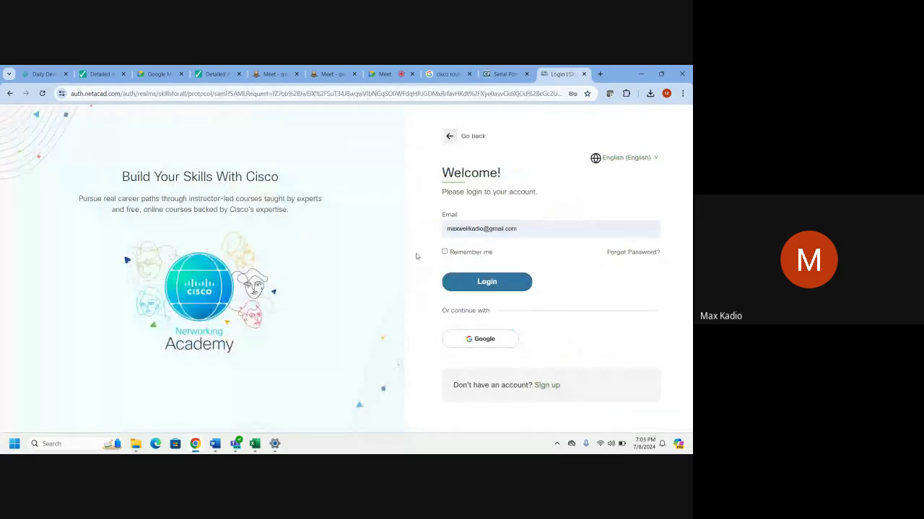
click(445, 252)
click(460, 280)
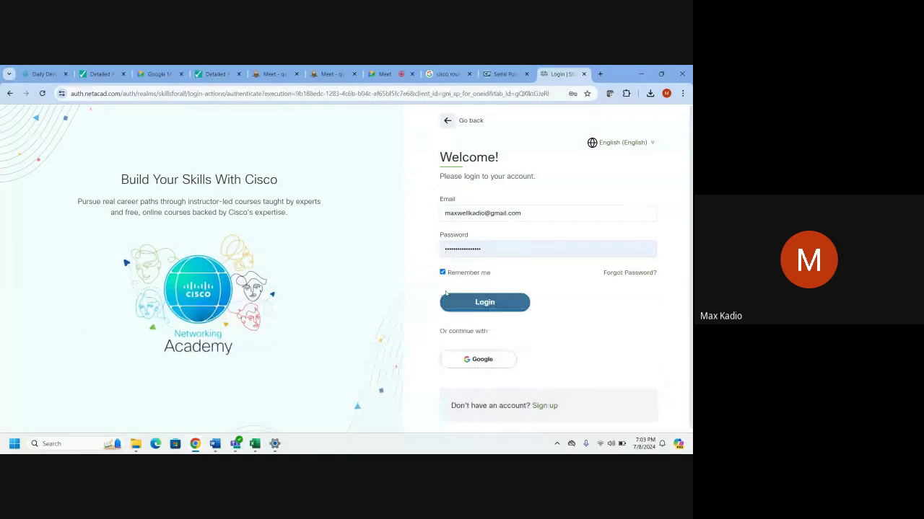
click(453, 302)
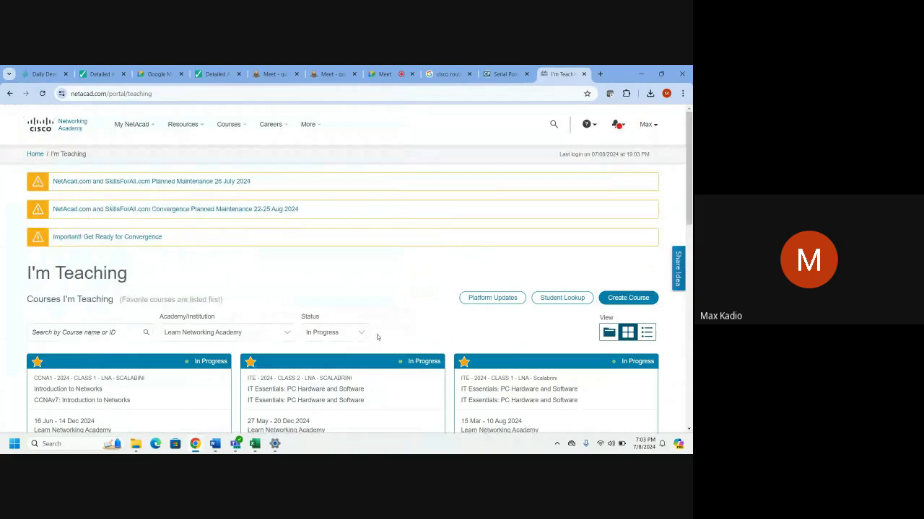
Launch the CCNA1 Introduction to Networks course and open the Modules 1 - 3 content.
scroll(422, 372, down, 2)
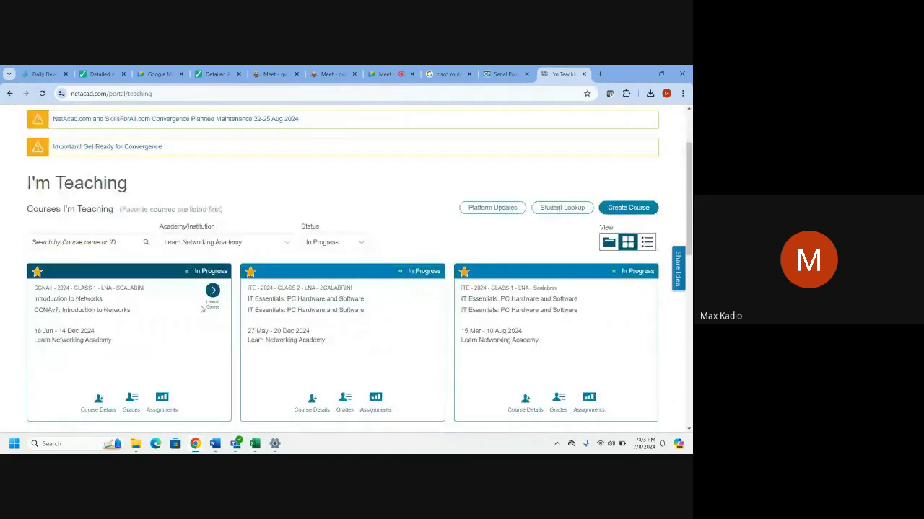
click(215, 308)
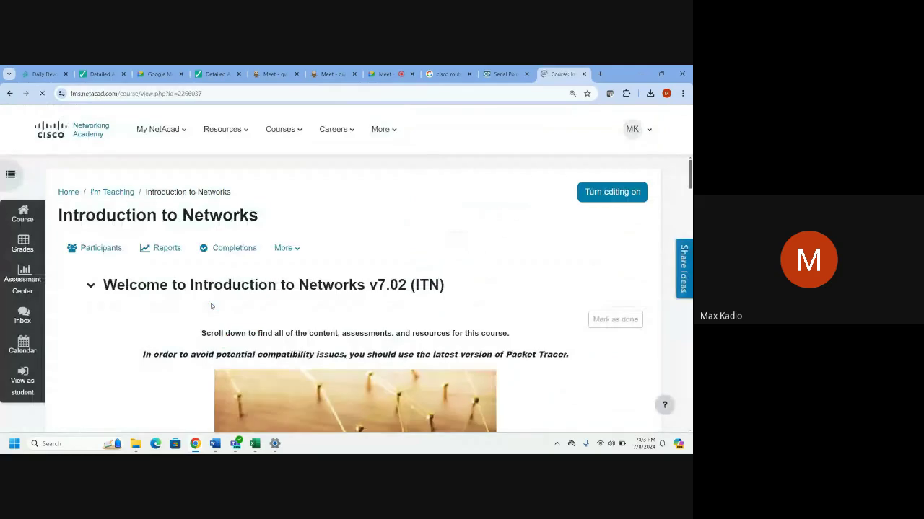
scroll(220, 302, down, 10)
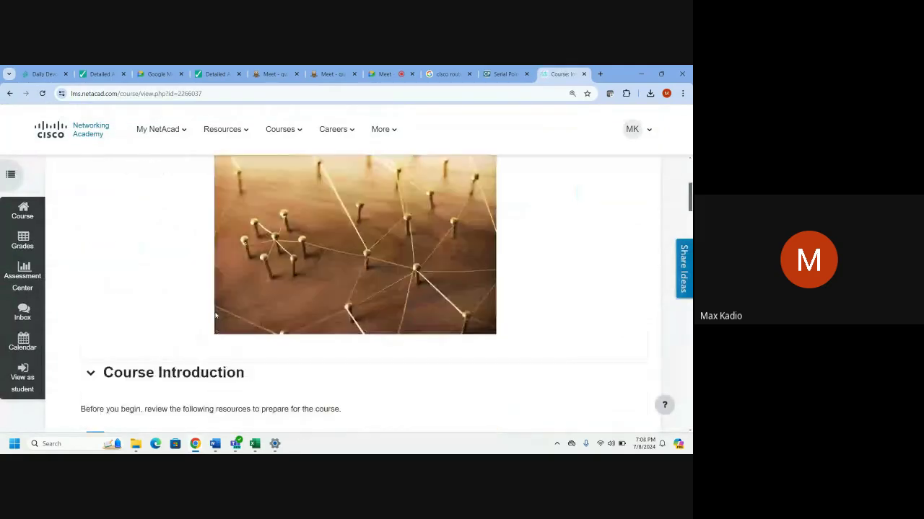
scroll(213, 322, down, 2)
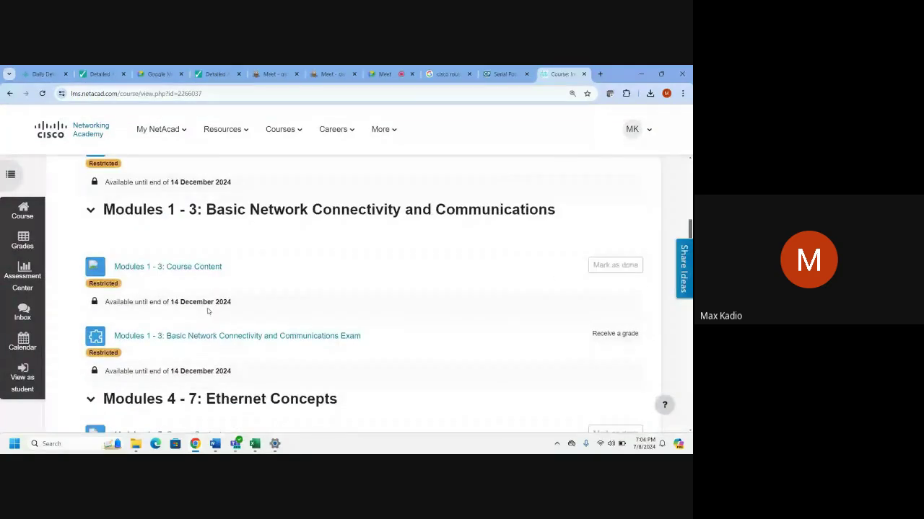
click(186, 268)
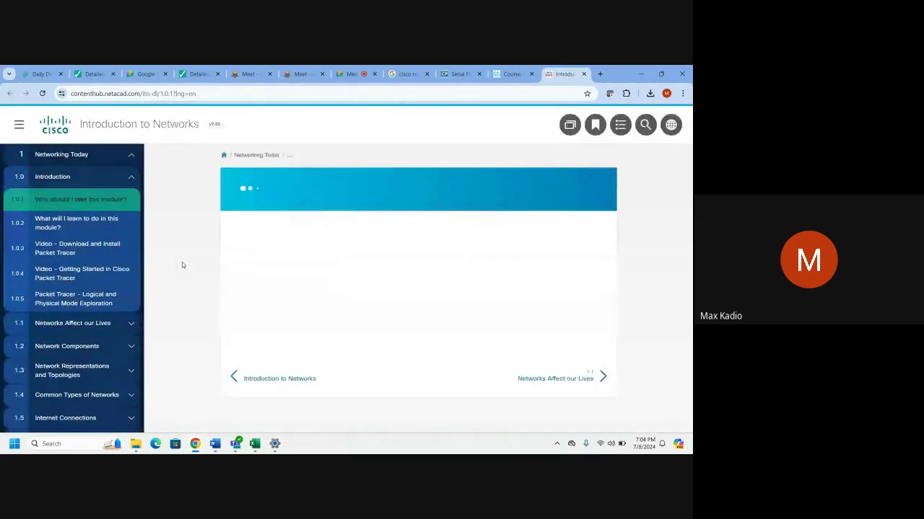
Open the full course index and filter it to Packet Tracer activities only.
click(132, 156)
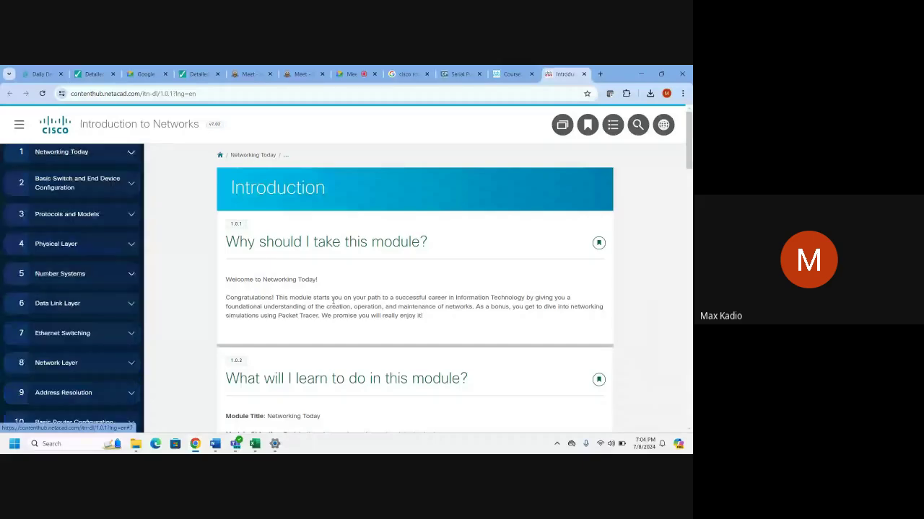
click(612, 127)
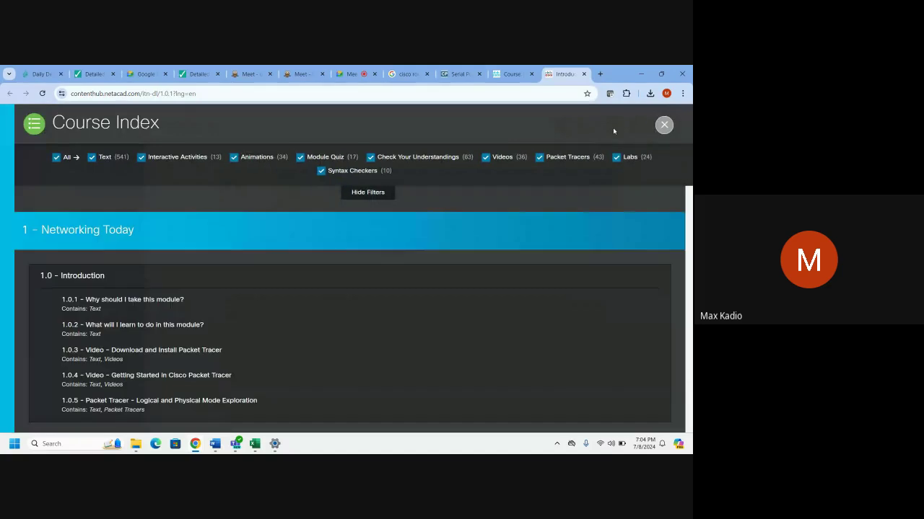
click(56, 157)
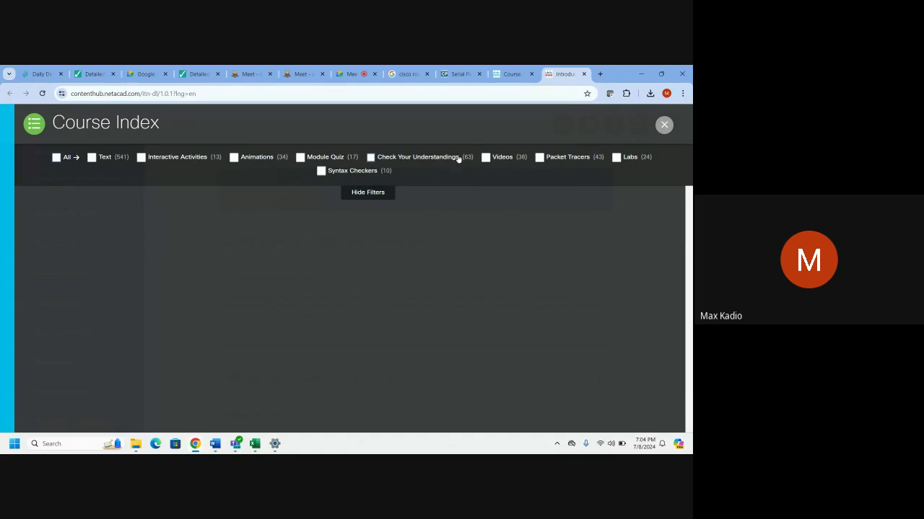
click(539, 159)
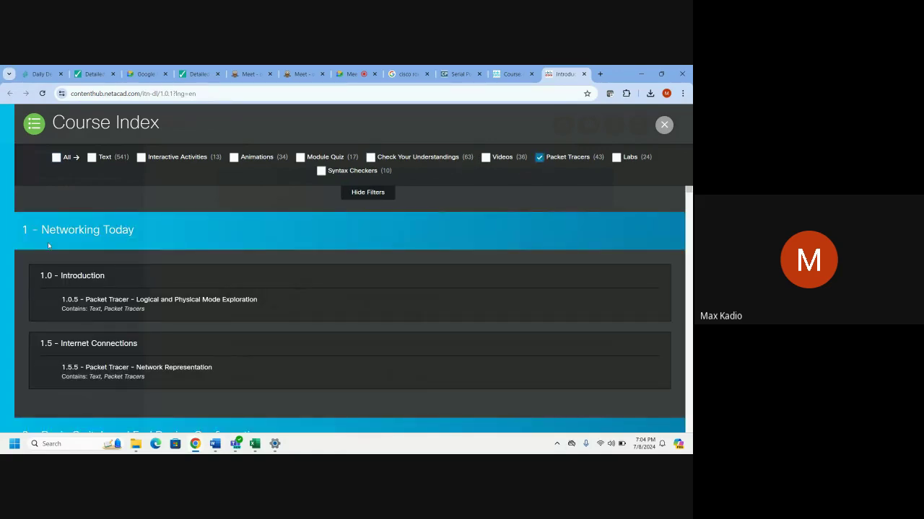
scroll(113, 292, down, 5)
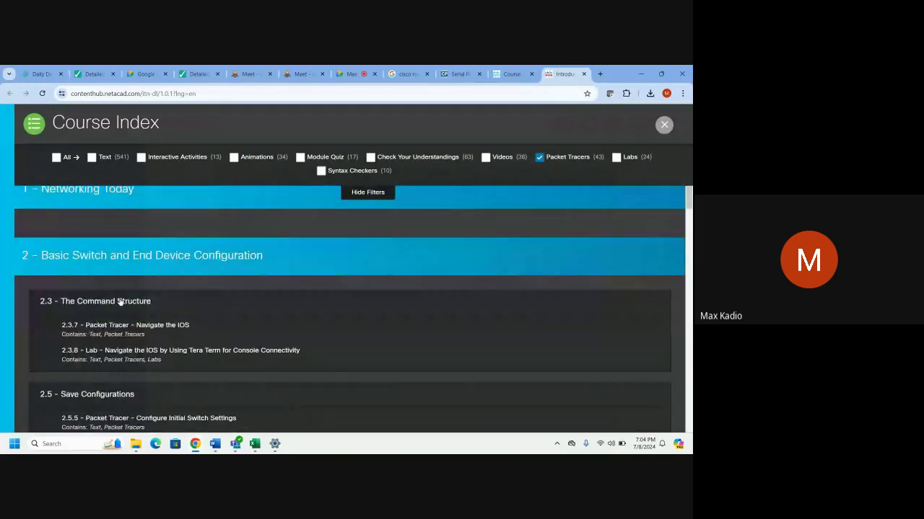
Compare the index against the LABS folder and add Labs to the content filter.
click(136, 443)
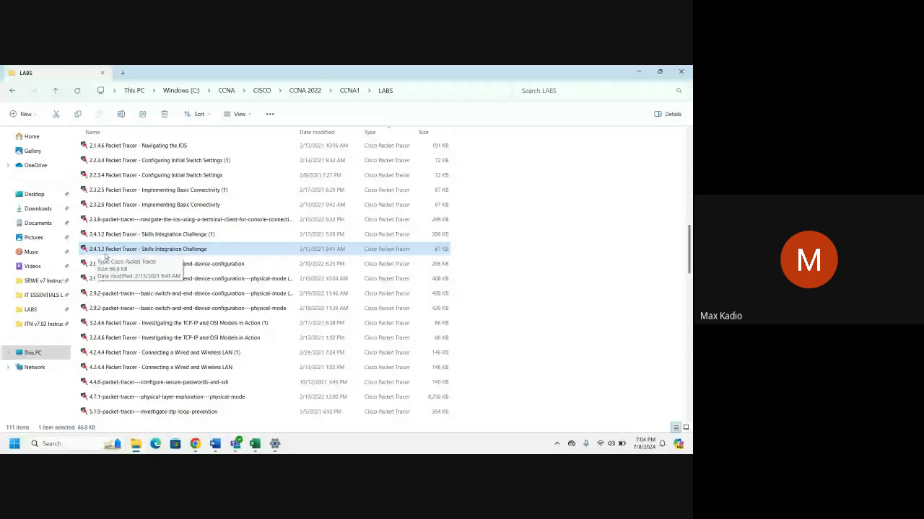
key(alt+Tab)
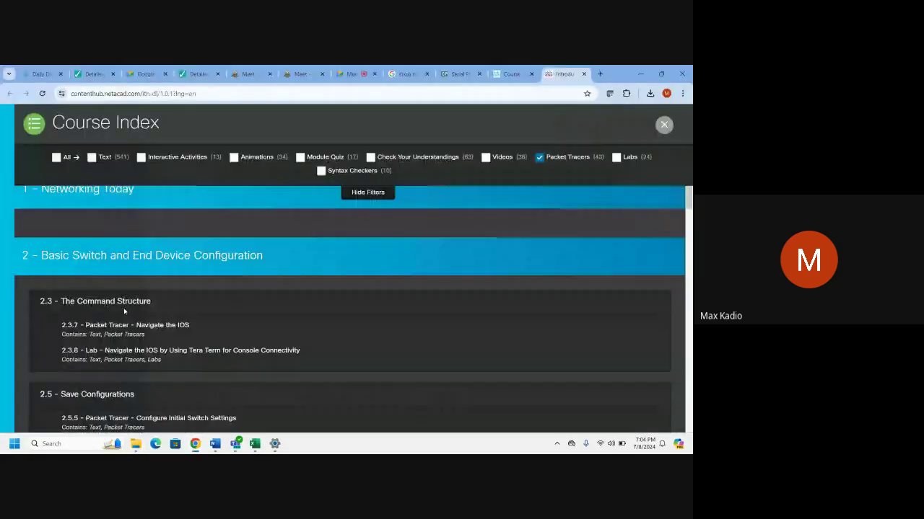
scroll(123, 317, down, 5)
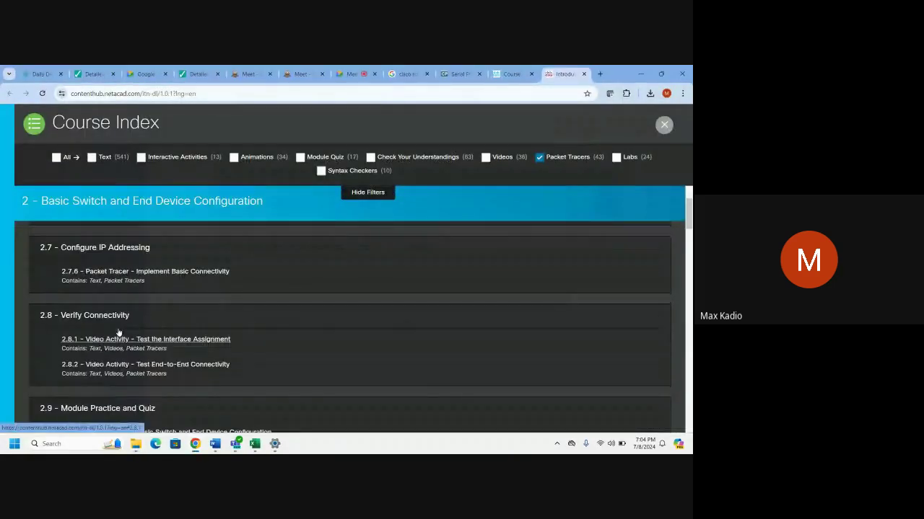
scroll(118, 330, up, 5)
scroll(119, 332, up, 2)
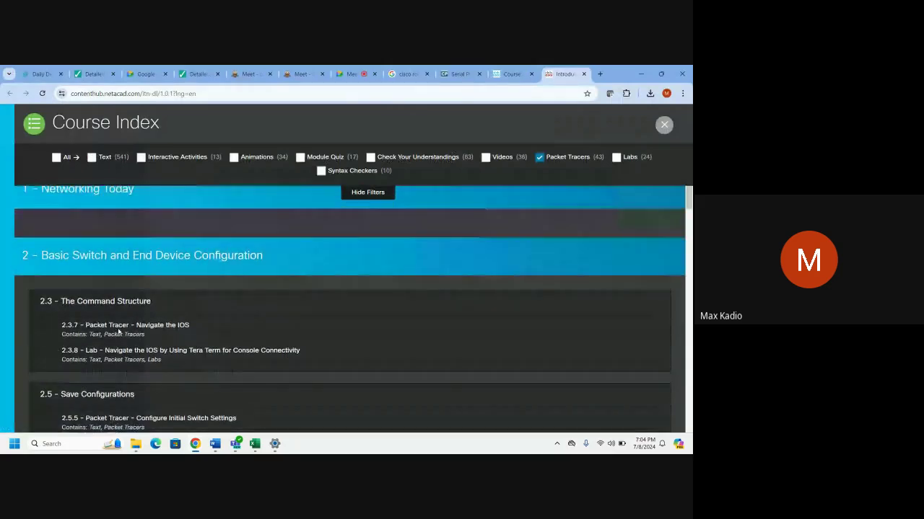
scroll(119, 332, down, 3)
scroll(144, 332, down, 2)
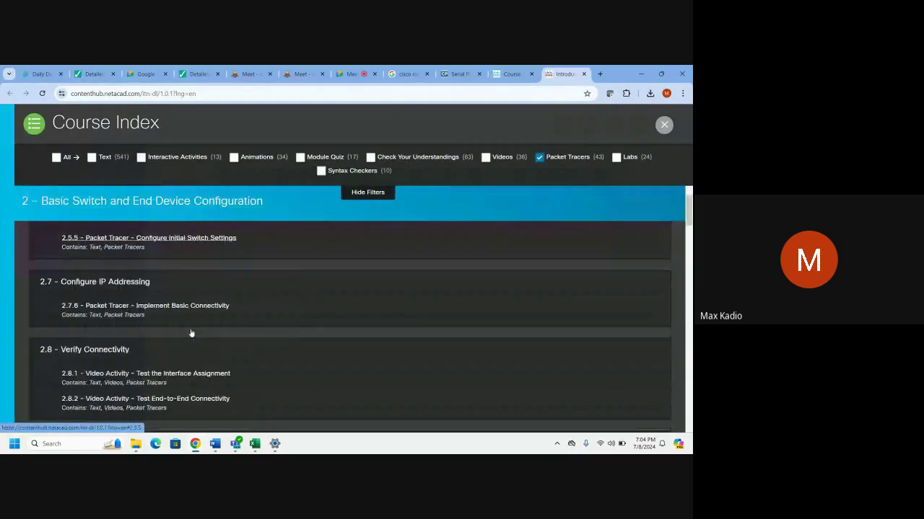
scroll(190, 334, down, 2)
scroll(191, 332, down, 1)
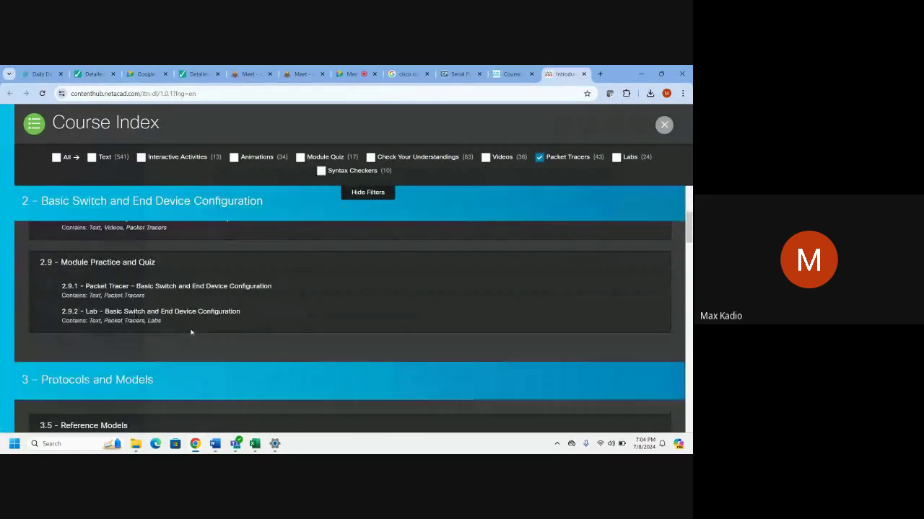
scroll(191, 332, up, 2)
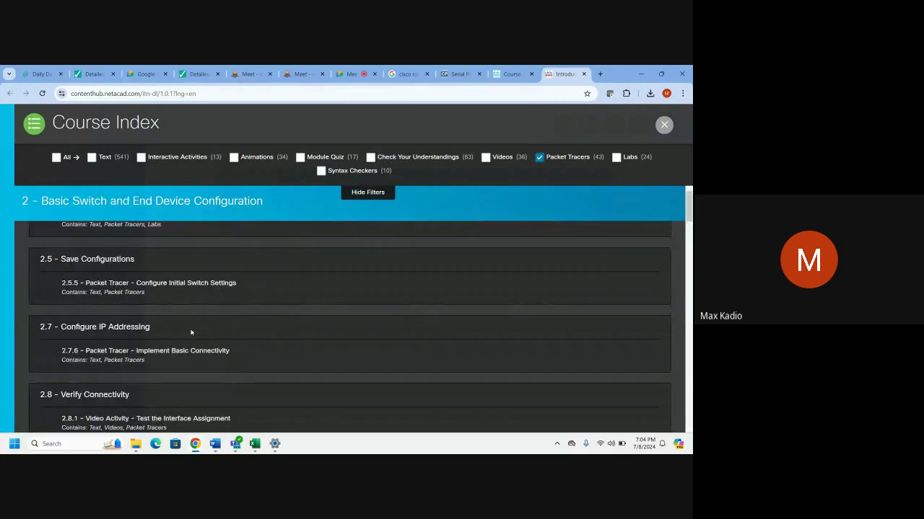
click(616, 157)
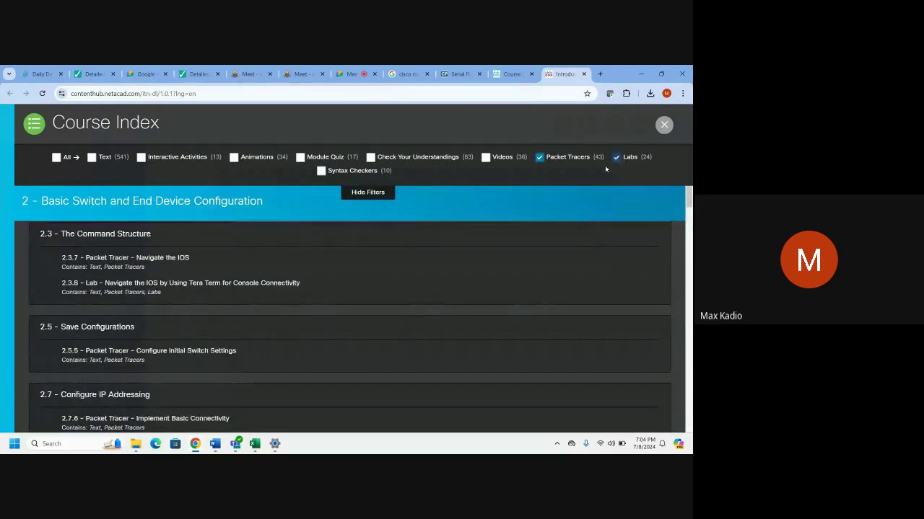
Browse the Module 2 and 3 activities and restore Chrome to a smaller window.
scroll(242, 345, up, 1)
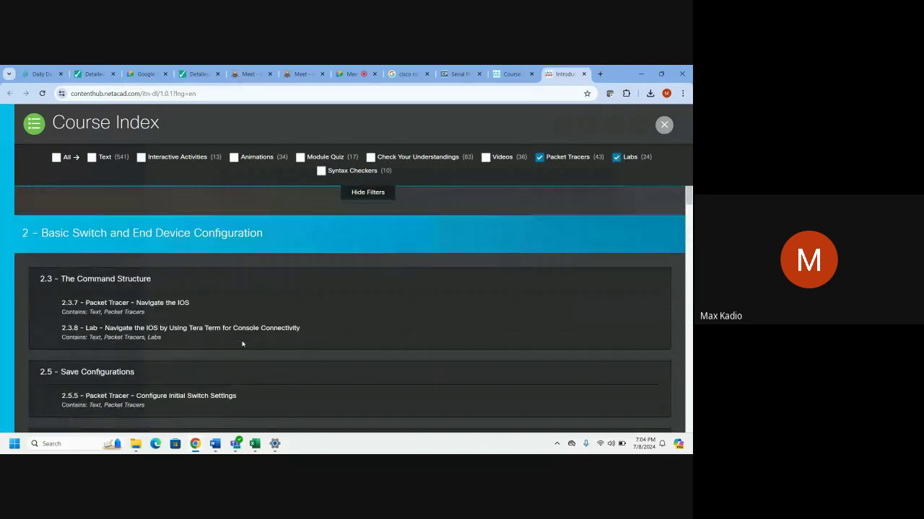
click(137, 444)
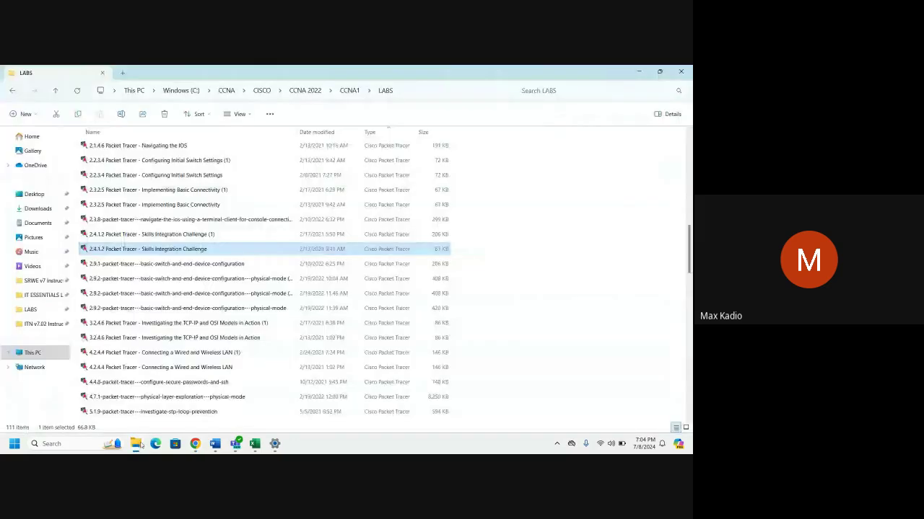
click(140, 444)
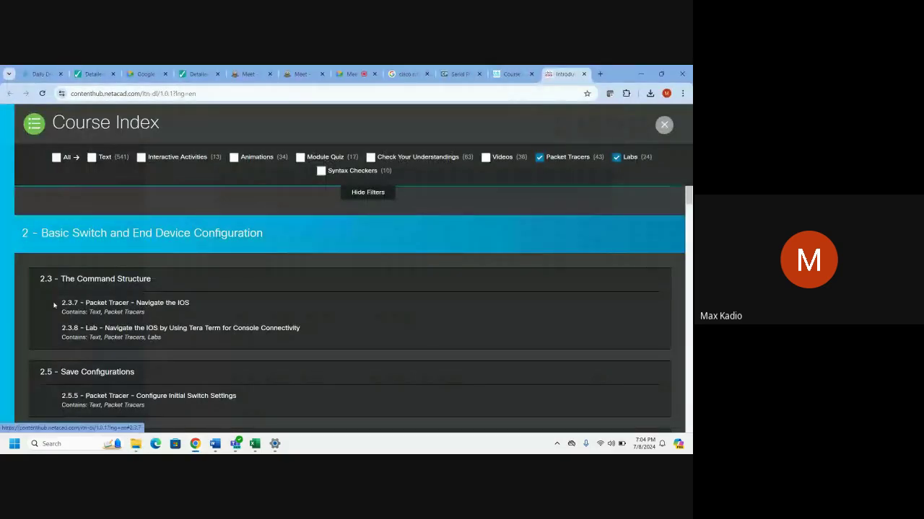
scroll(54, 306, down, 2)
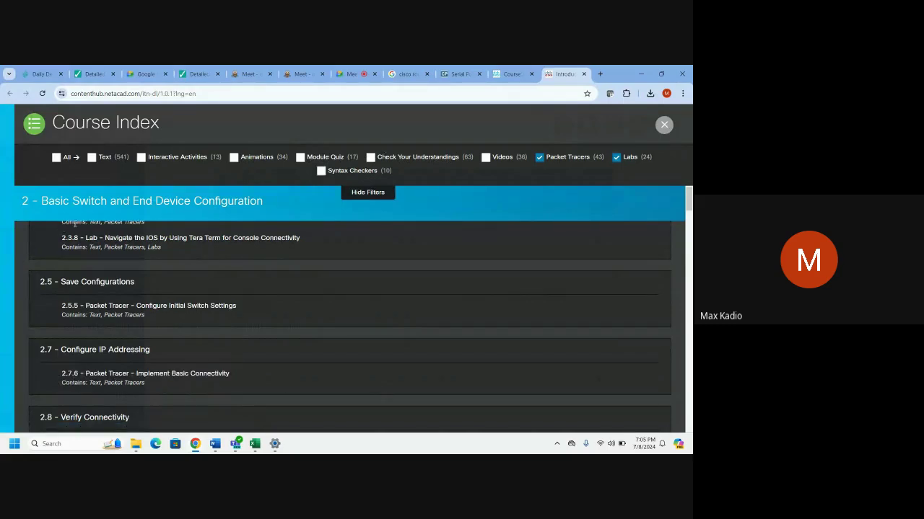
scroll(217, 289, down, 3)
scroll(301, 377, down, 1)
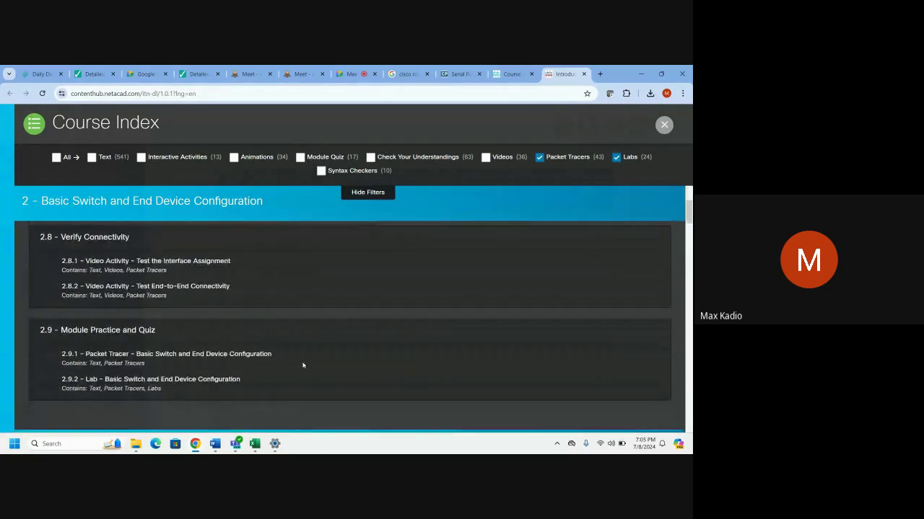
scroll(302, 365, down, 3)
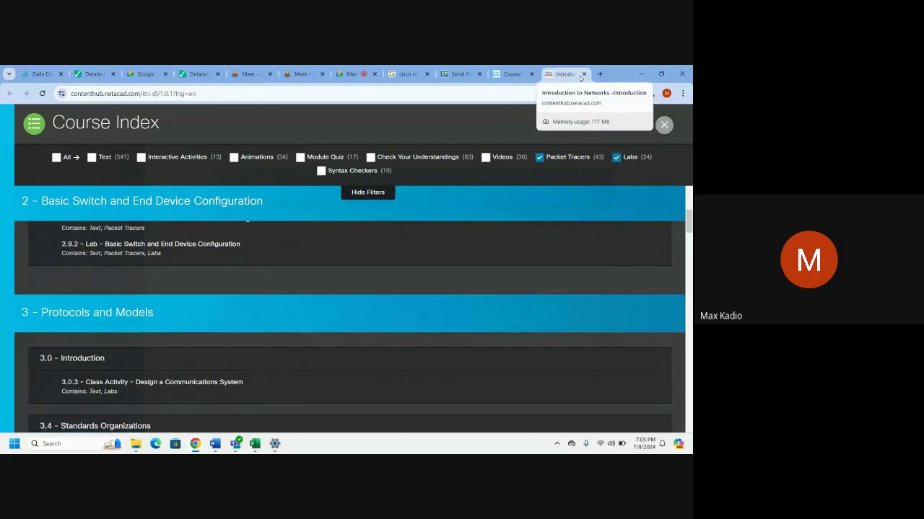
double_click(589, 80)
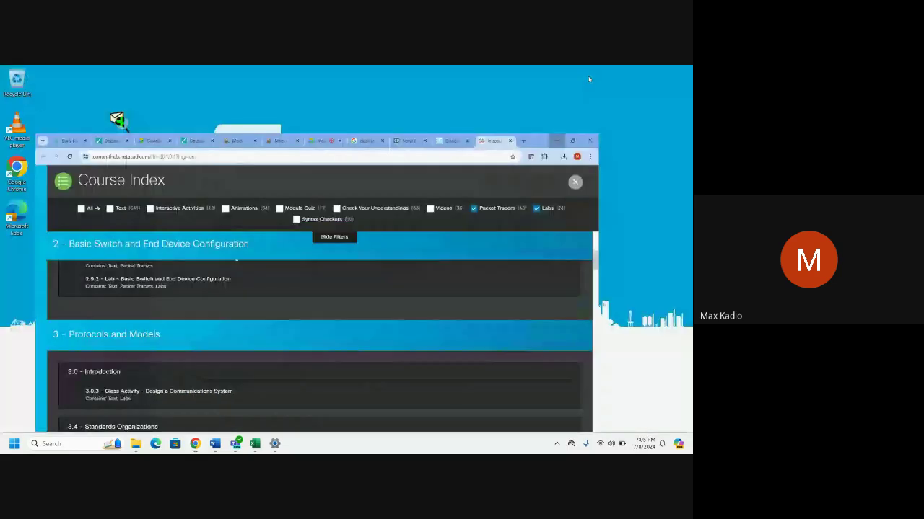
Open the 2.4.1.2 Skills Integration Challenge .pka file from LABS, then minimize the folder.
click(135, 444)
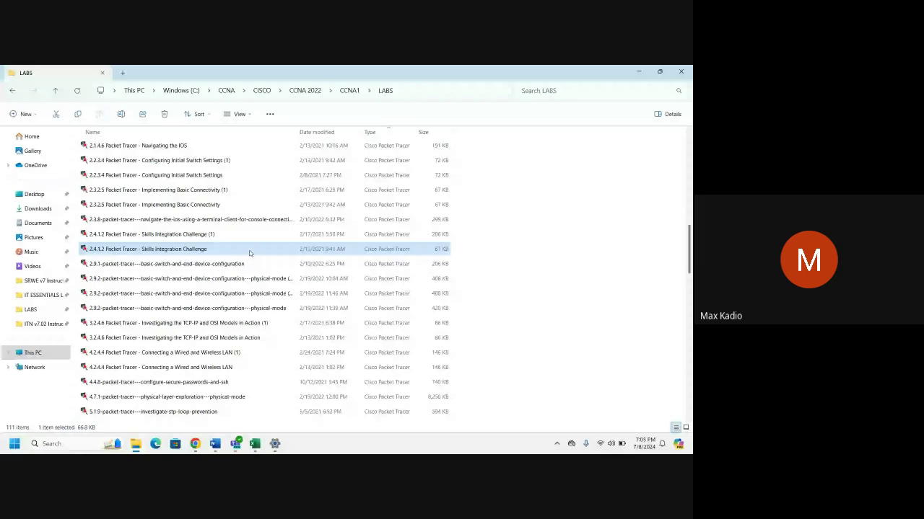
double_click(250, 252)
double_click(243, 243)
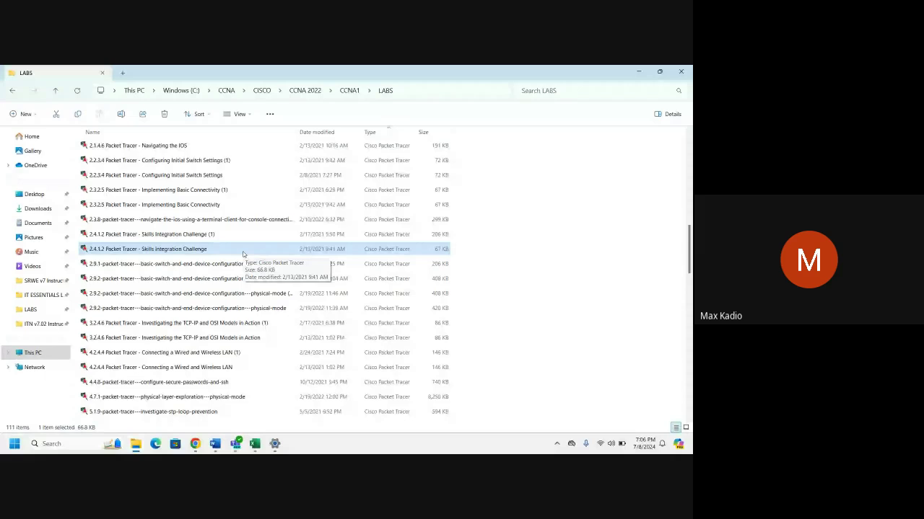
double_click(244, 251)
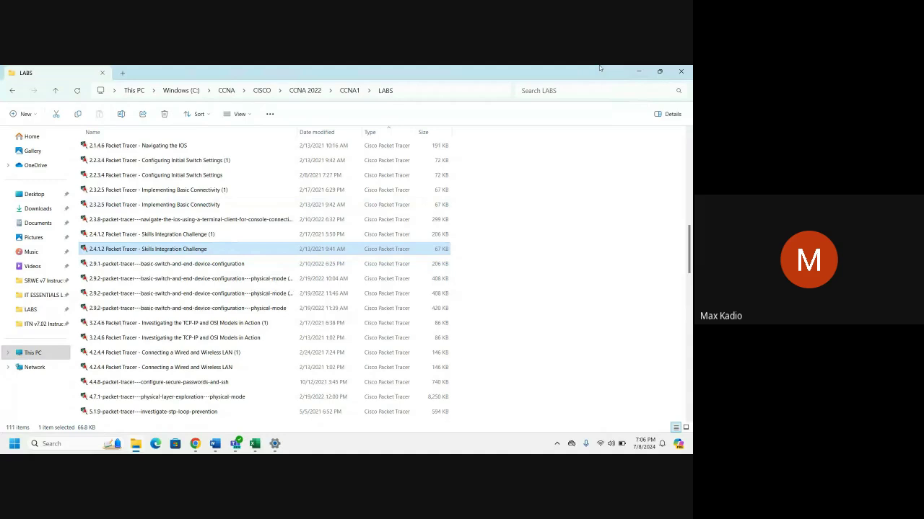
click(638, 75)
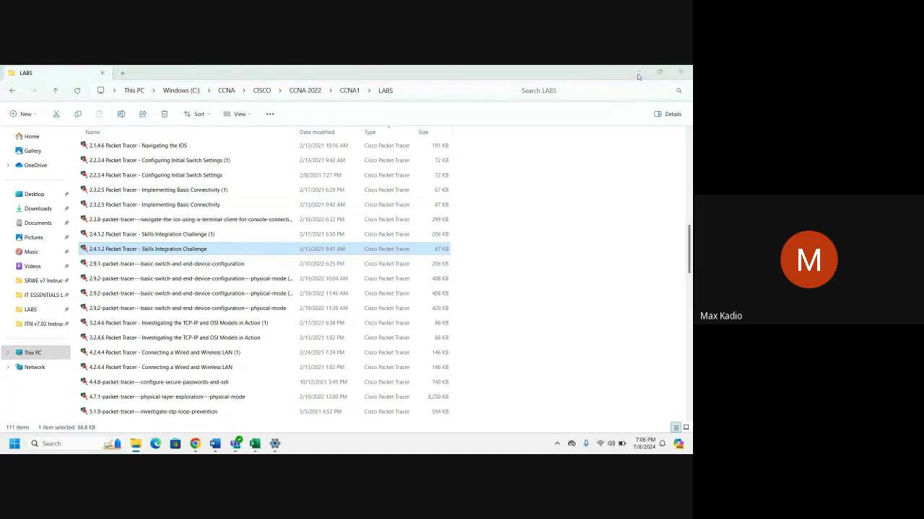
click(638, 75)
Restore the Introduction to Networks browser window, close the Course Index, and switch to the course tab.
mouse_move(195, 442)
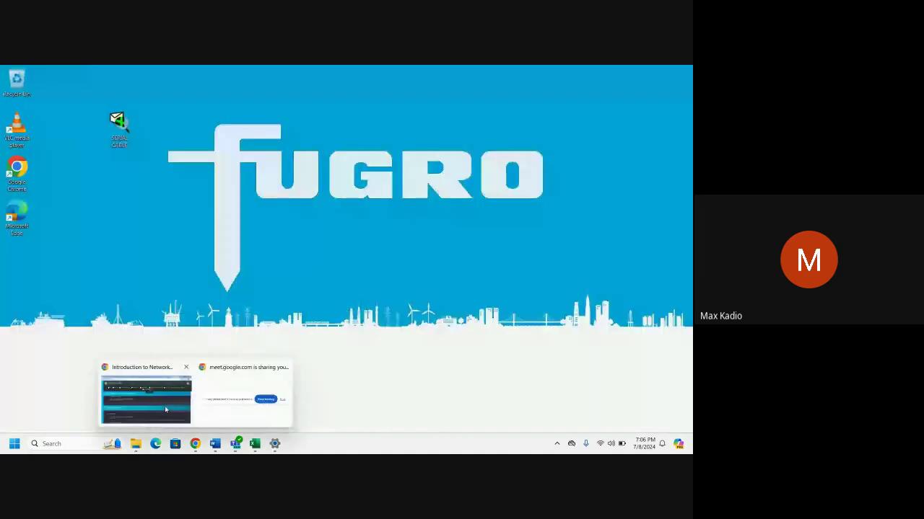
click(166, 409)
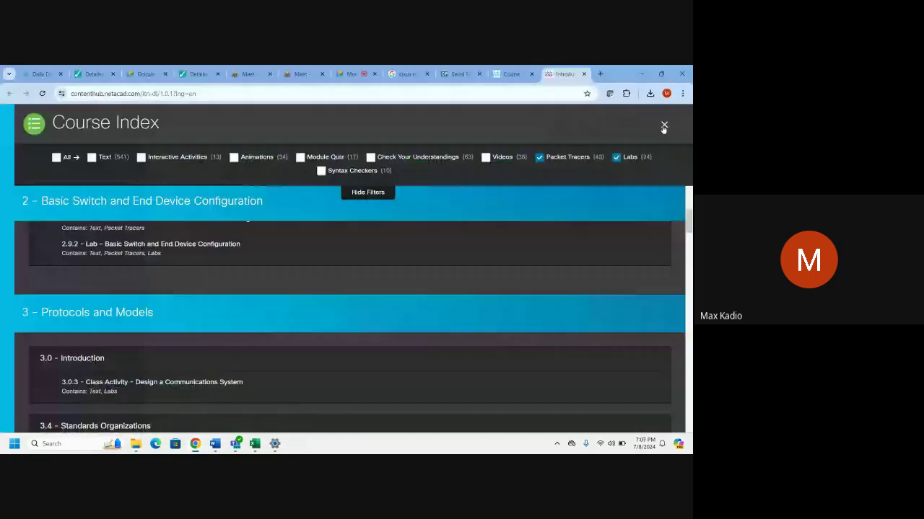
click(662, 125)
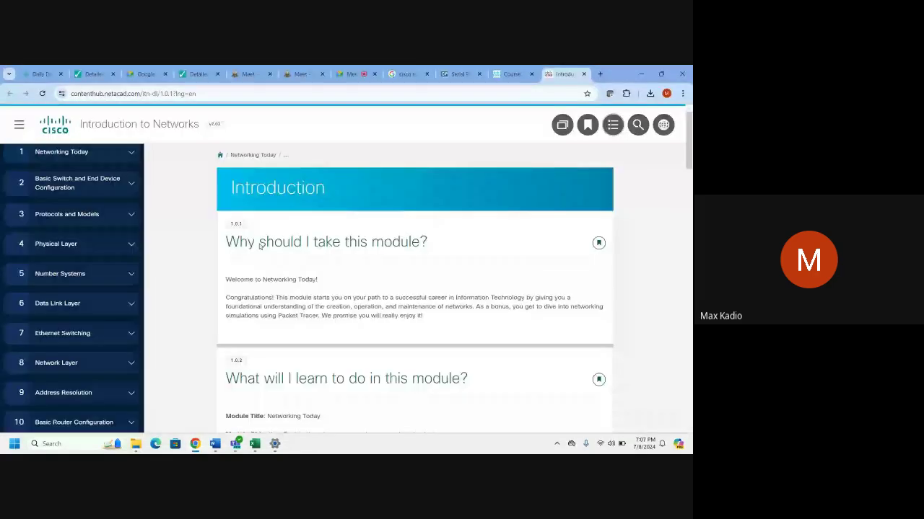
key(ctrl+shift+Tab)
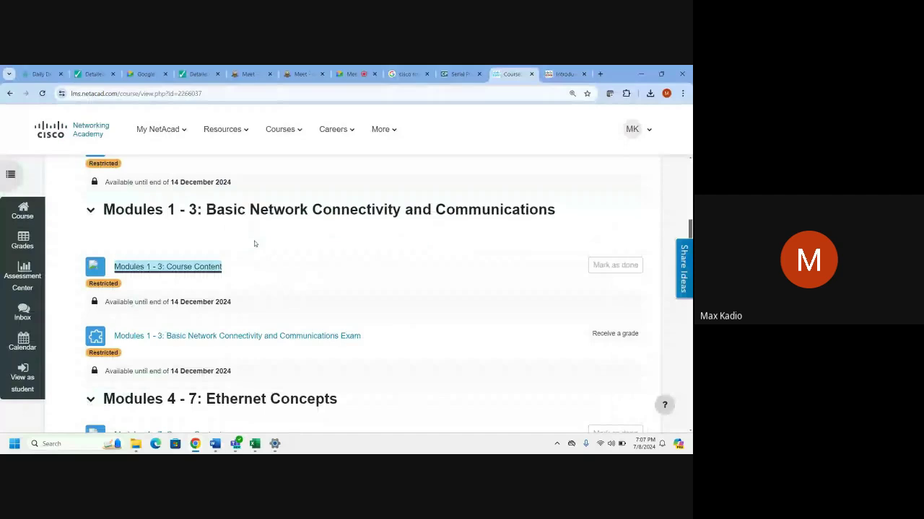
Review the Packet Tracer 8.2.2 download links under Resources, then return to the Introduction tab.
click(224, 129)
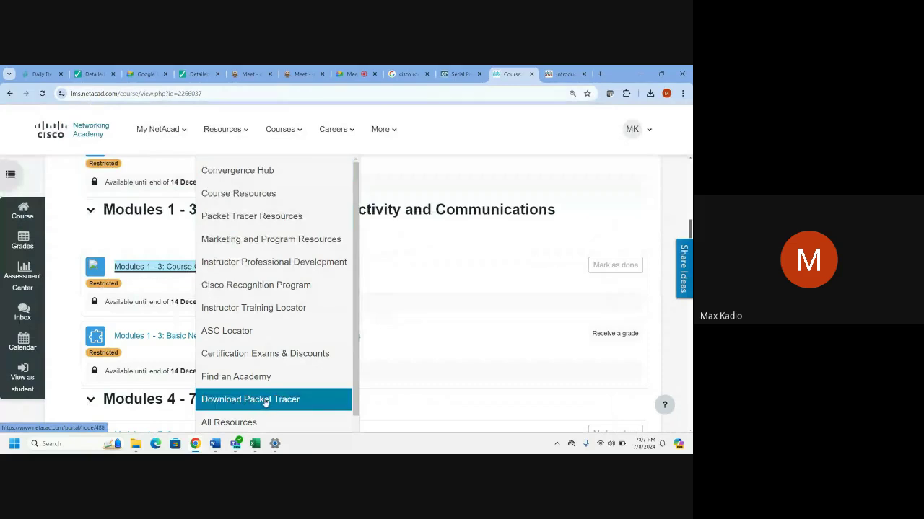
click(264, 402)
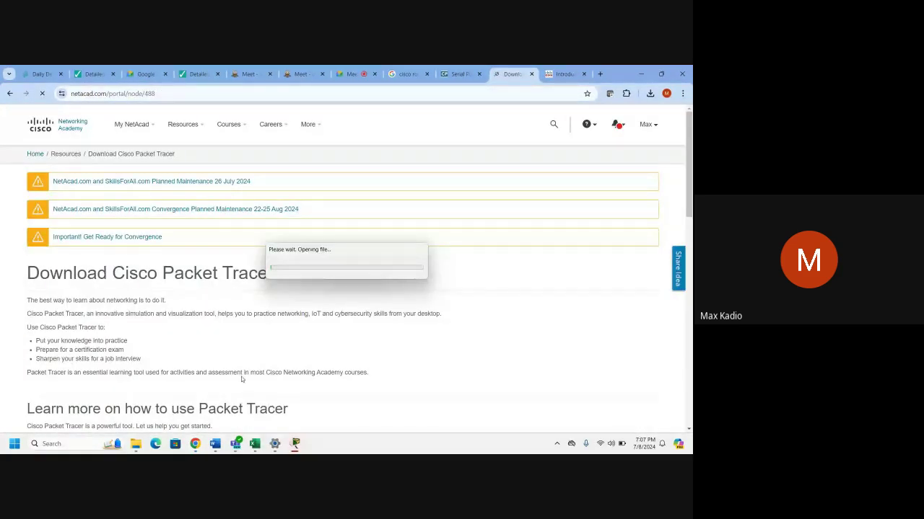
scroll(214, 315, down, 1)
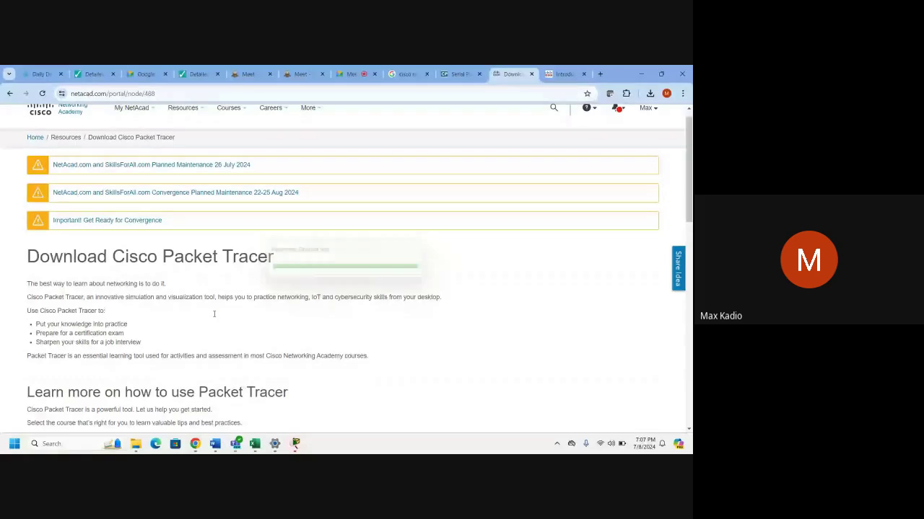
scroll(214, 314, down, 2)
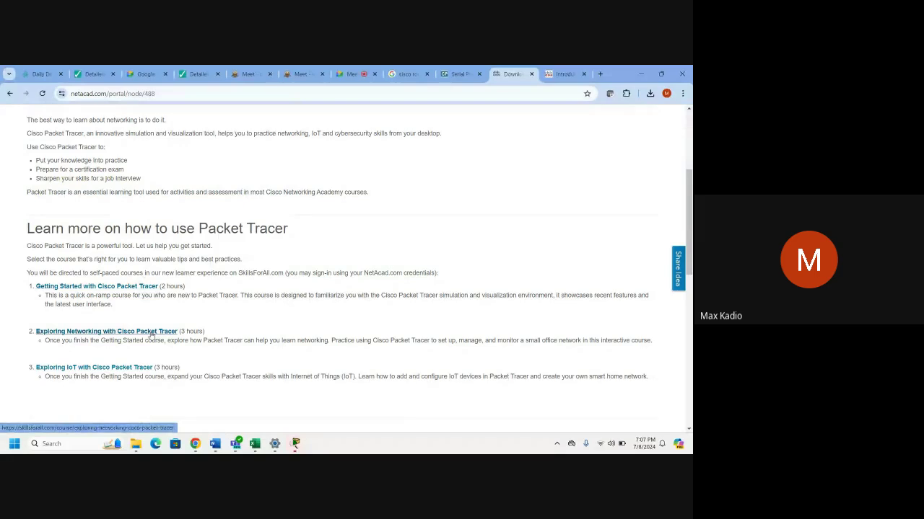
scroll(151, 336, down, 3)
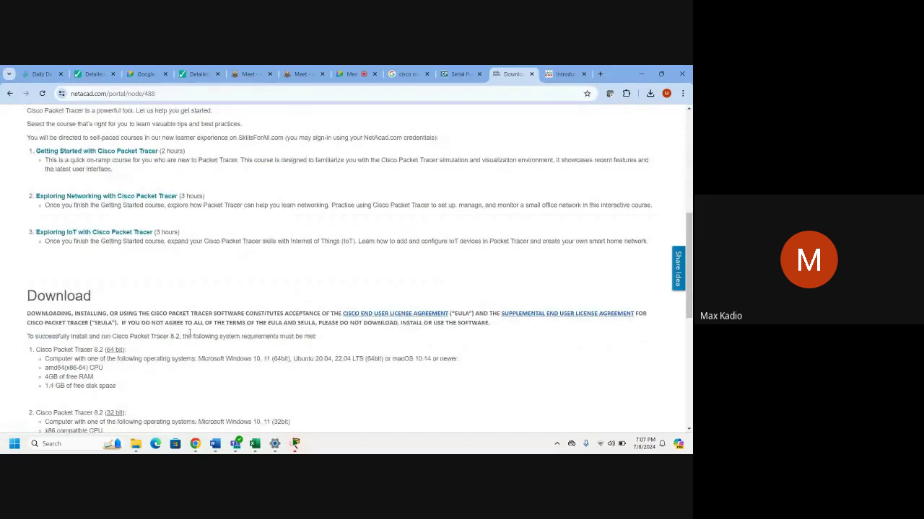
scroll(190, 333, down, 2)
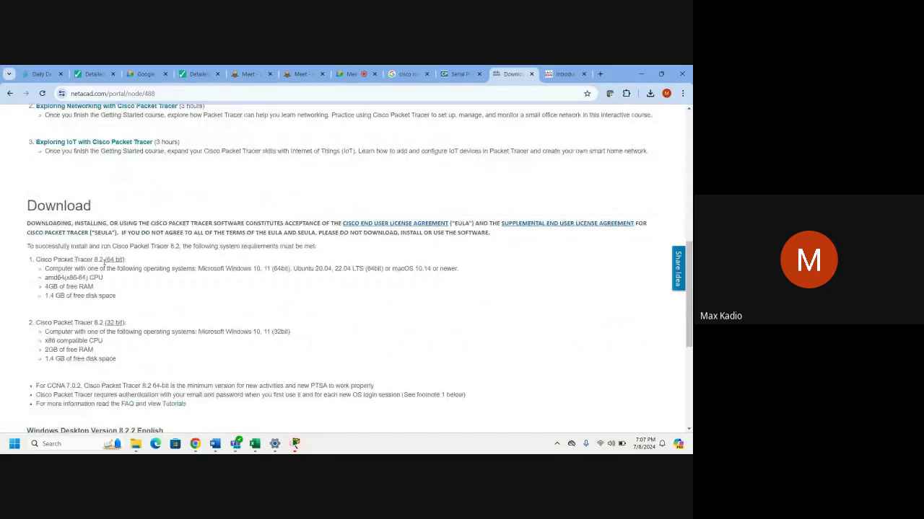
scroll(42, 311, down, 3)
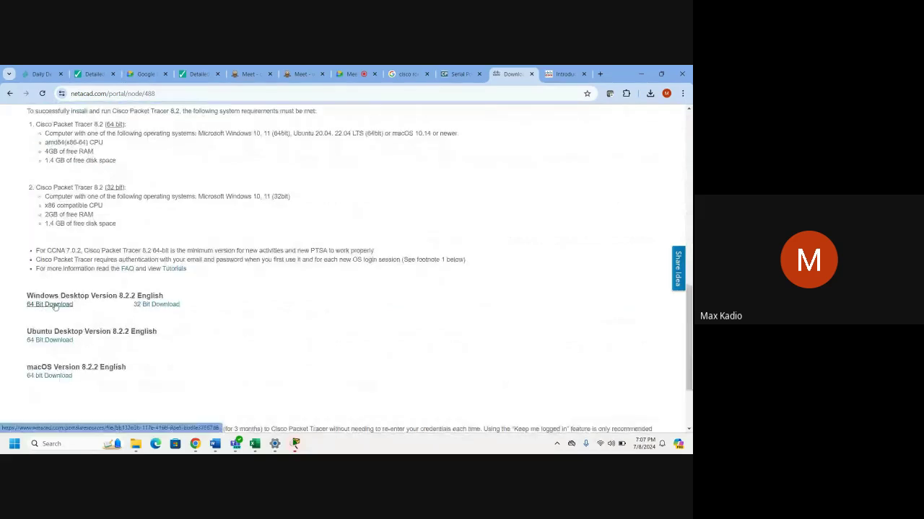
click(564, 73)
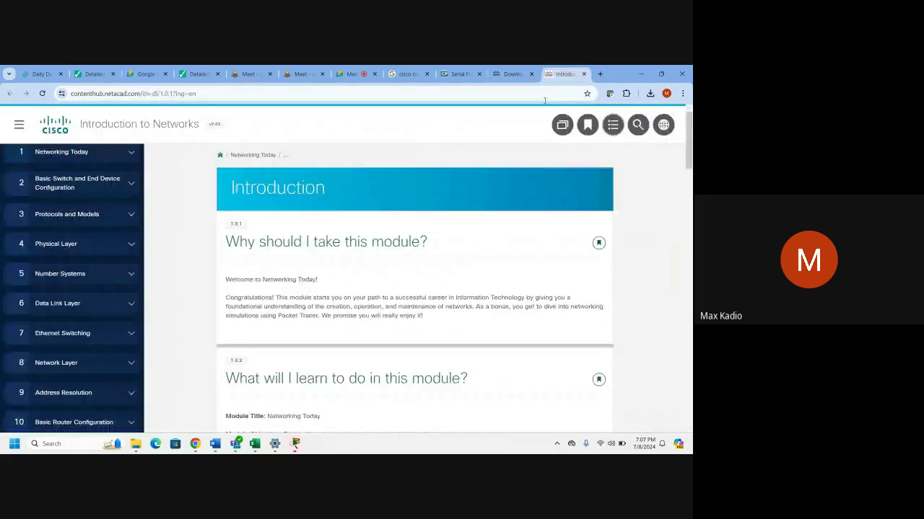
Open the Course Index in NetAcad Content Hub and close the User Profile dialog.
click(612, 124)
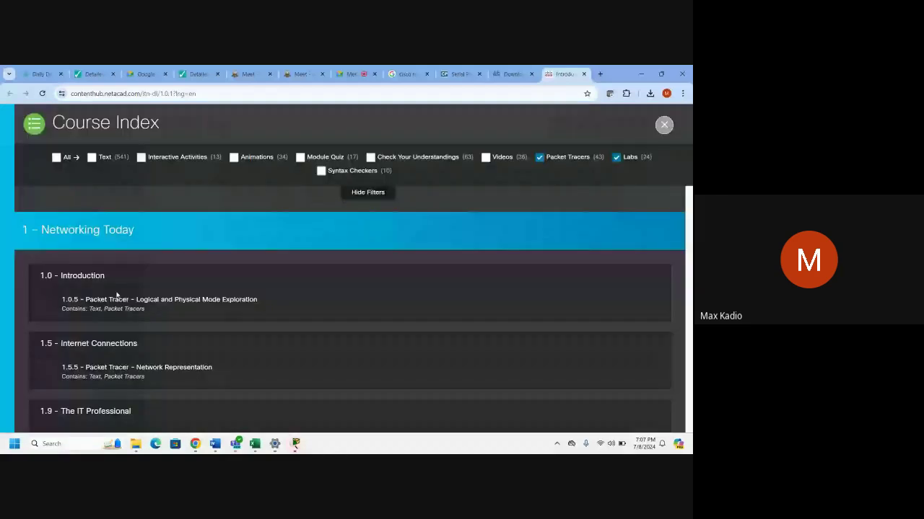
mouse_move(290, 444)
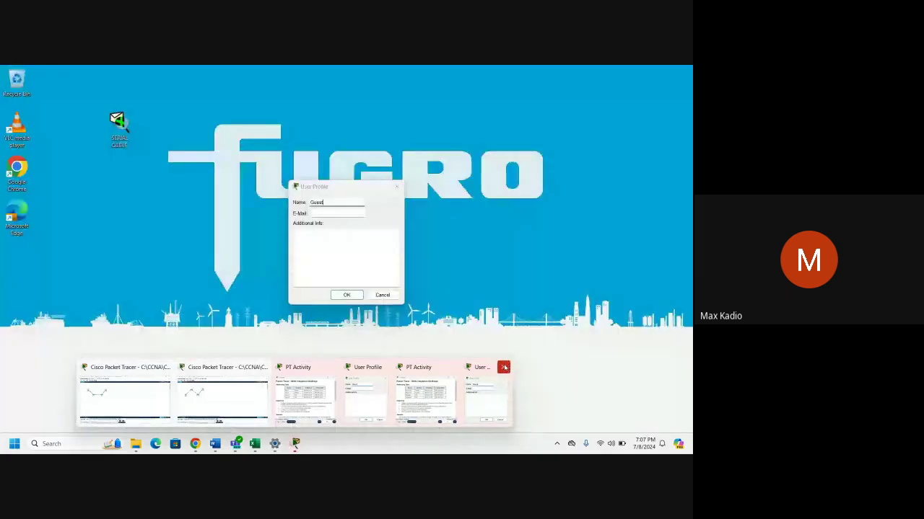
click(503, 368)
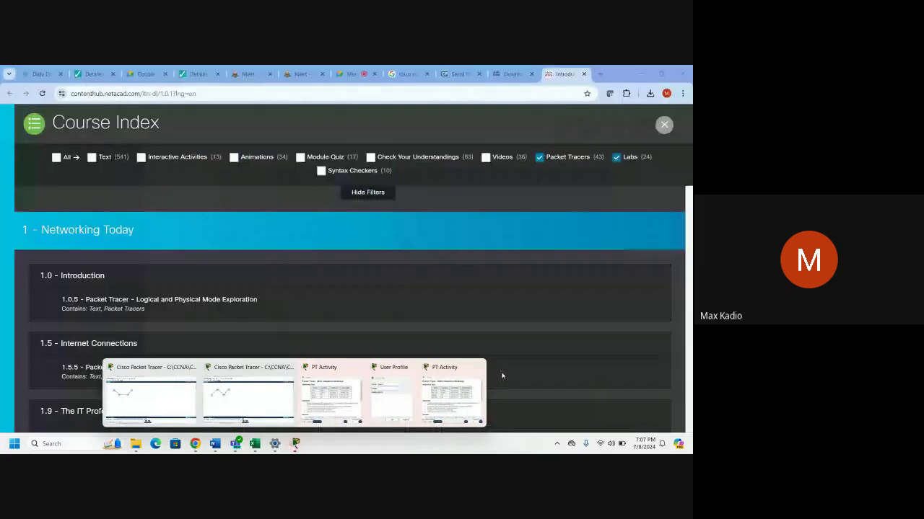
mouse_move(474, 384)
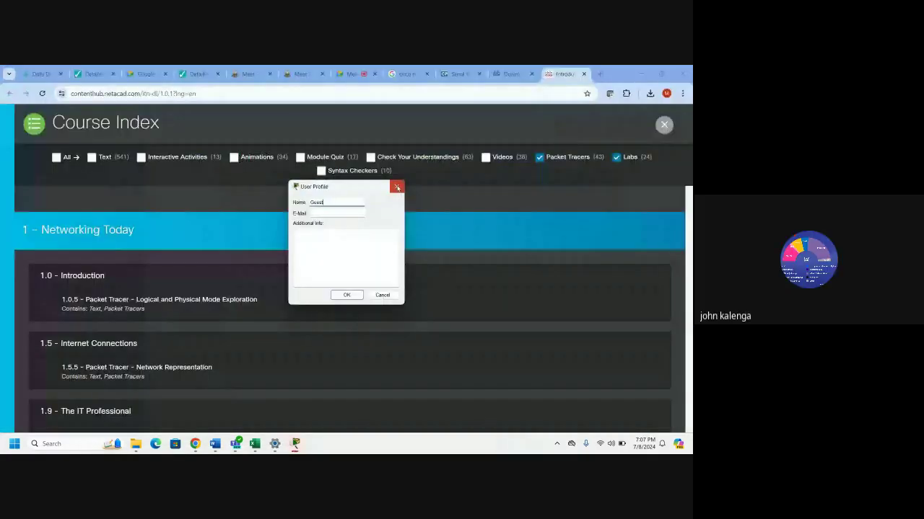
click(398, 188)
Bring the older Skills Integration Challenge Packet Tracer window forward and quit it.
mouse_move(295, 443)
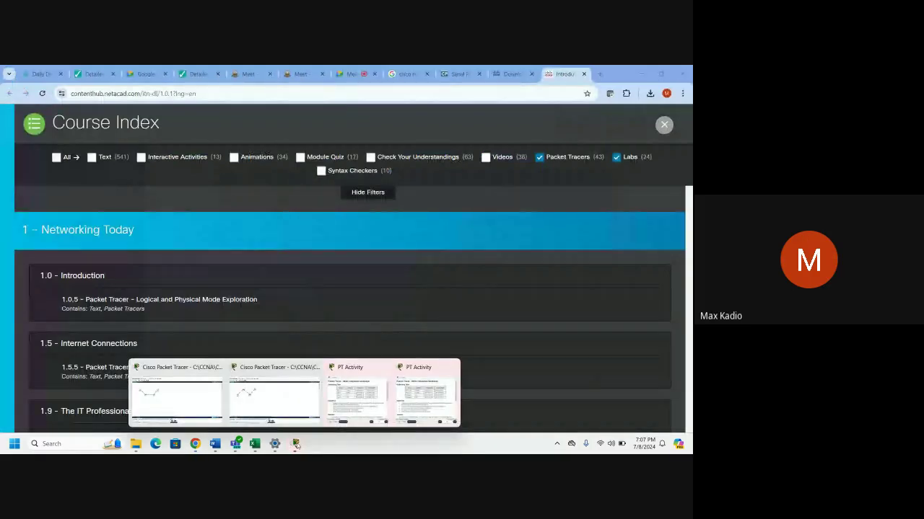
click(275, 400)
click(680, 70)
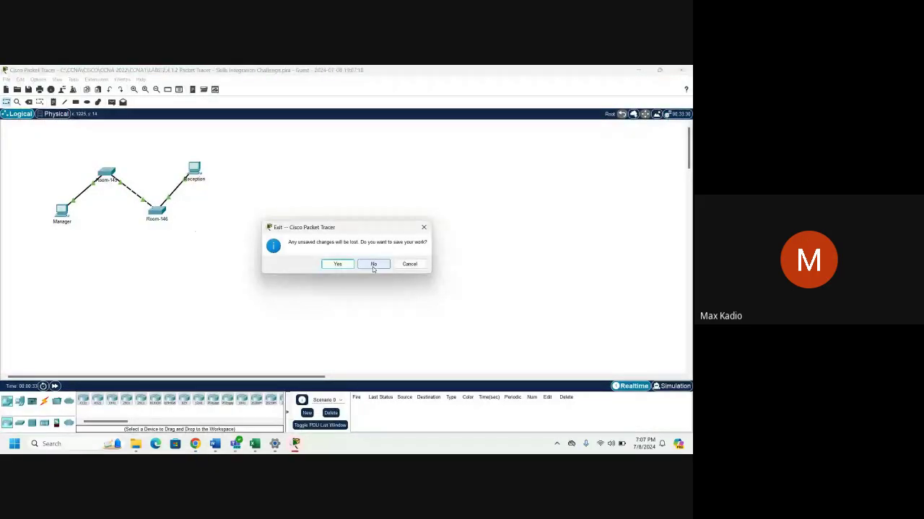
Exit the old topology without saving and close the extra activity instructions window.
click(374, 265)
mouse_move(295, 444)
click(363, 396)
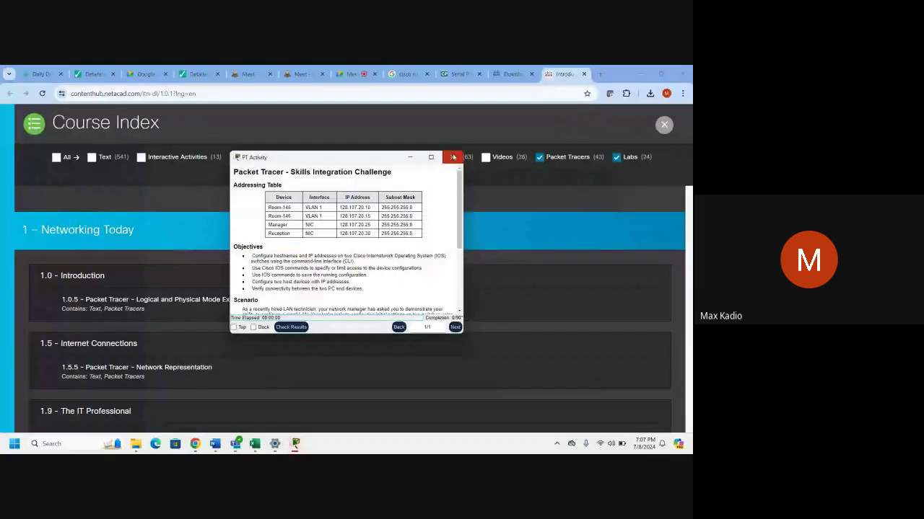
click(452, 157)
mouse_move(295, 444)
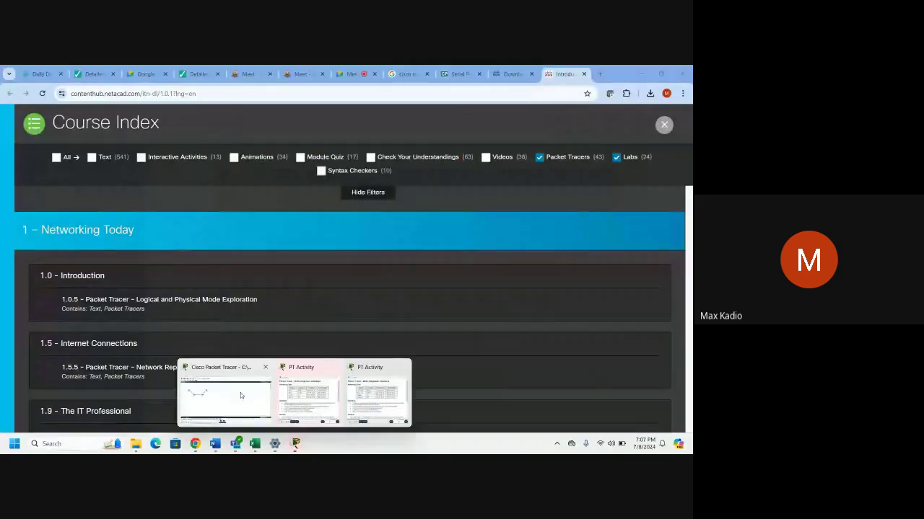
click(241, 392)
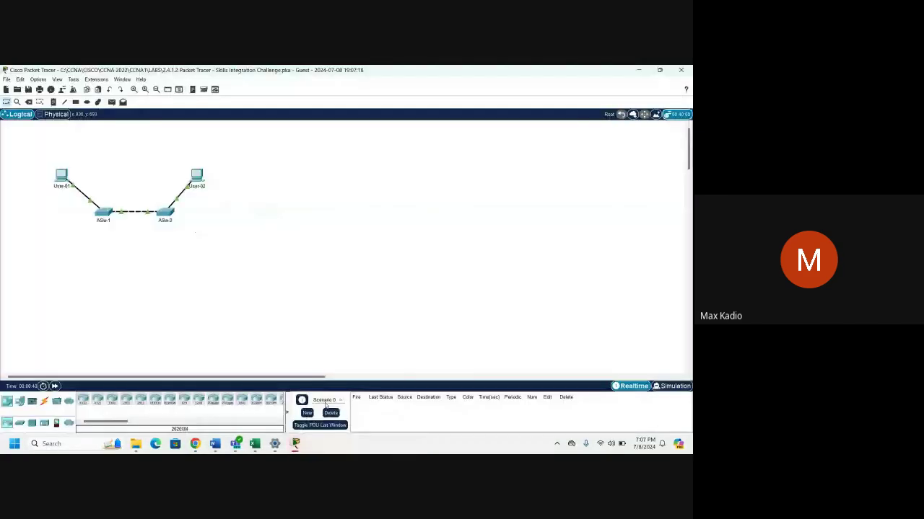
Zoom in on the topology and move, heighten and widen the PT Activity instructions window.
click(134, 89)
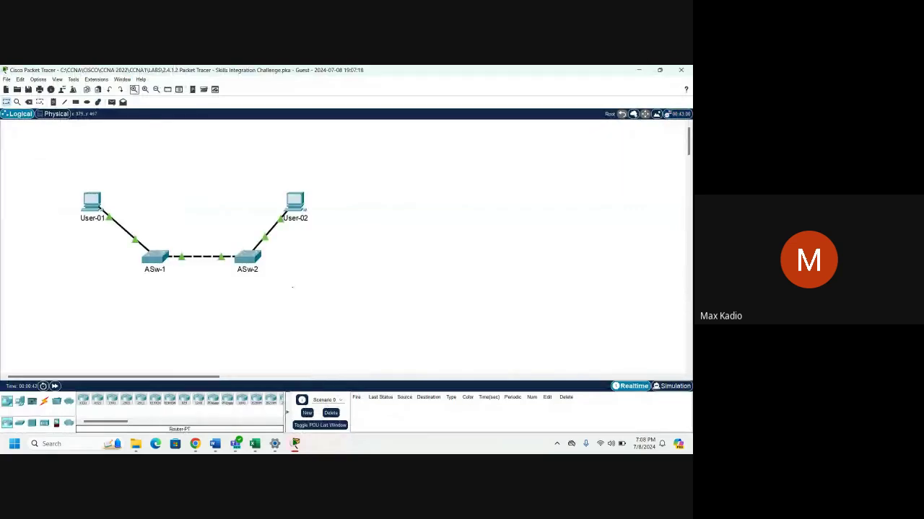
mouse_move(295, 444)
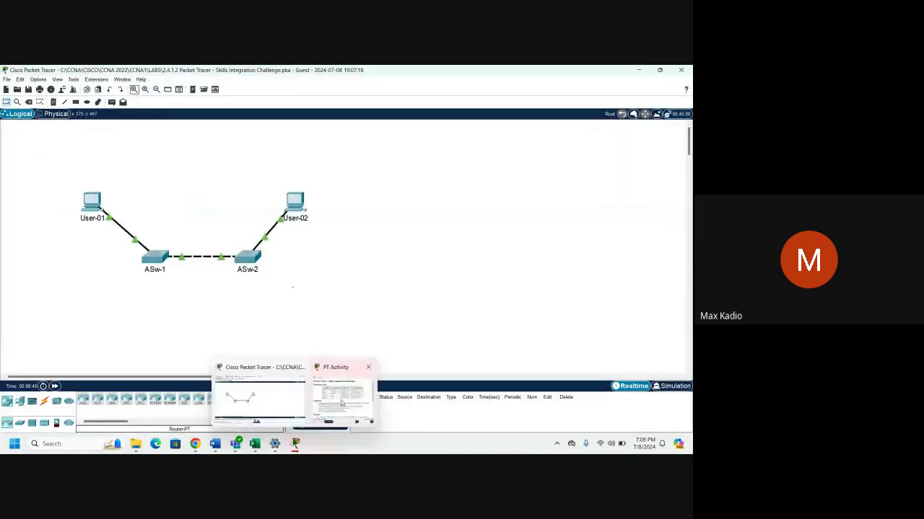
click(341, 404)
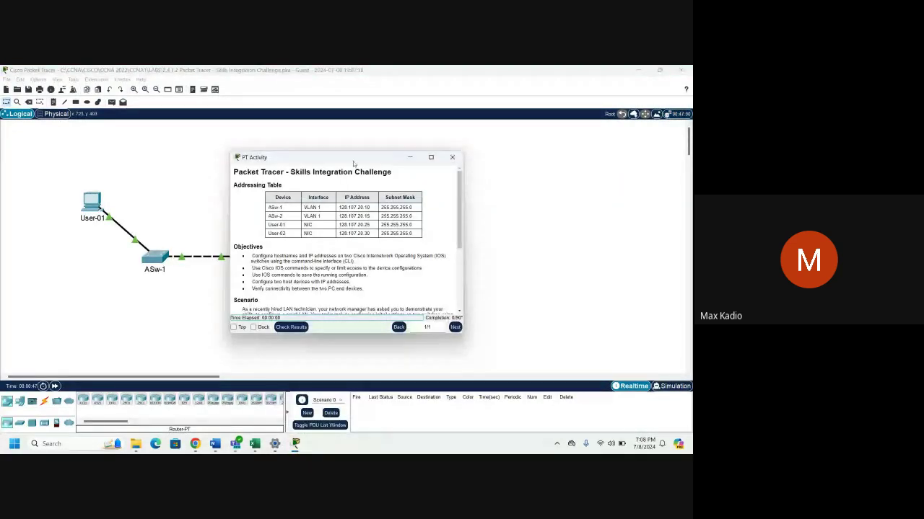
drag(353, 161, 497, 143)
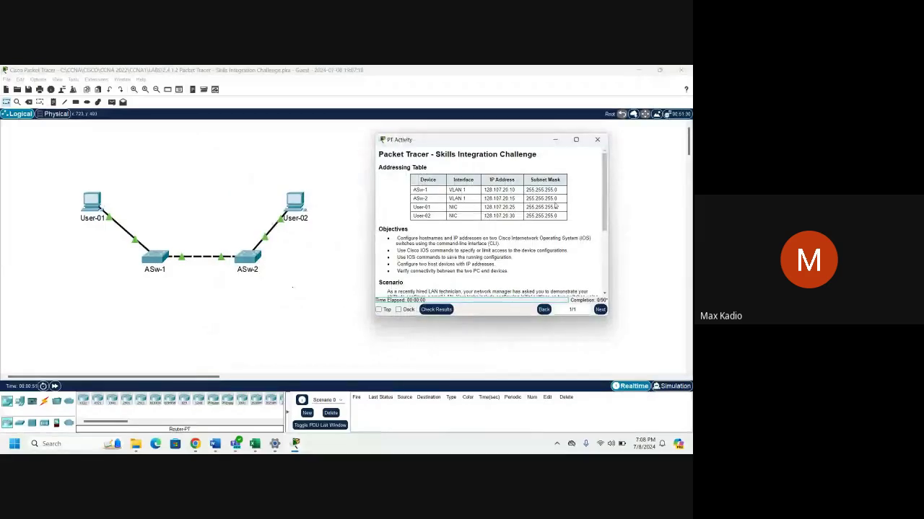
drag(469, 134, 469, 85)
drag(372, 149, 332, 148)
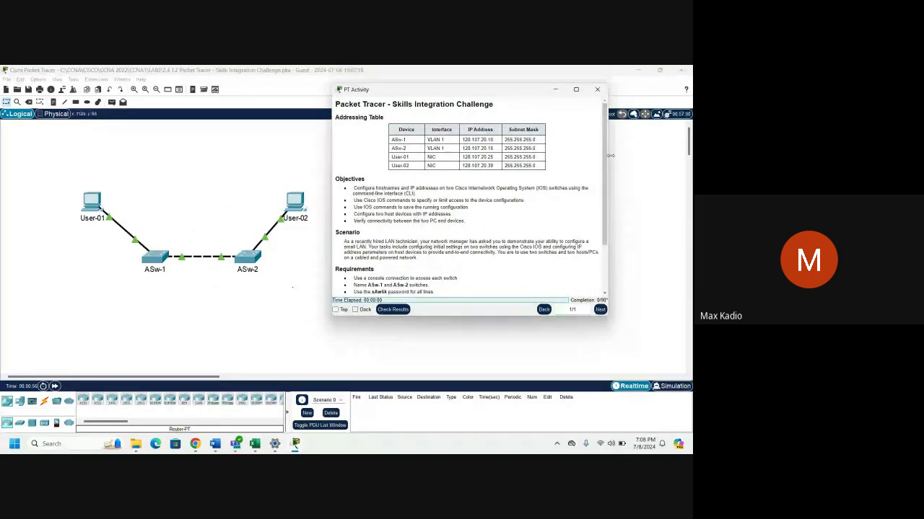
drag(608, 156, 658, 153)
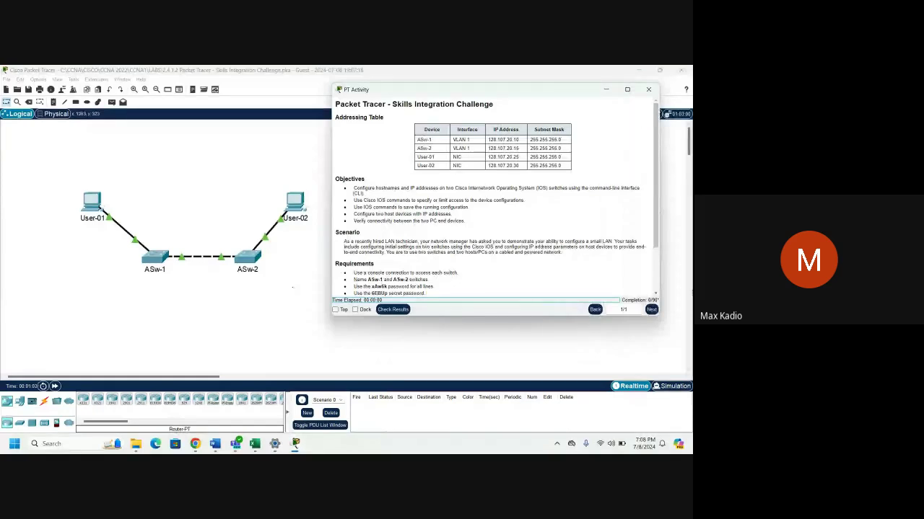
drag(64, 155, 302, 290)
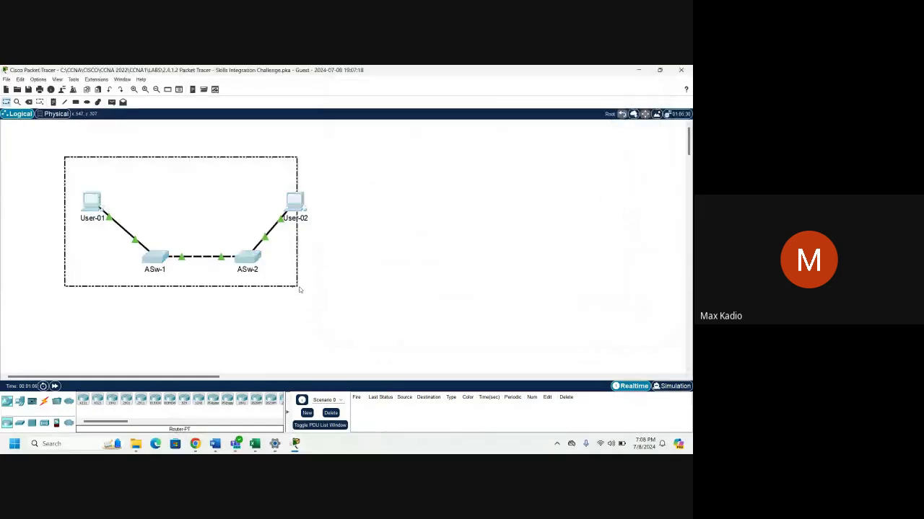
Zoom In on the instruction text four times and maximize the PT Activity window.
mouse_move(295, 444)
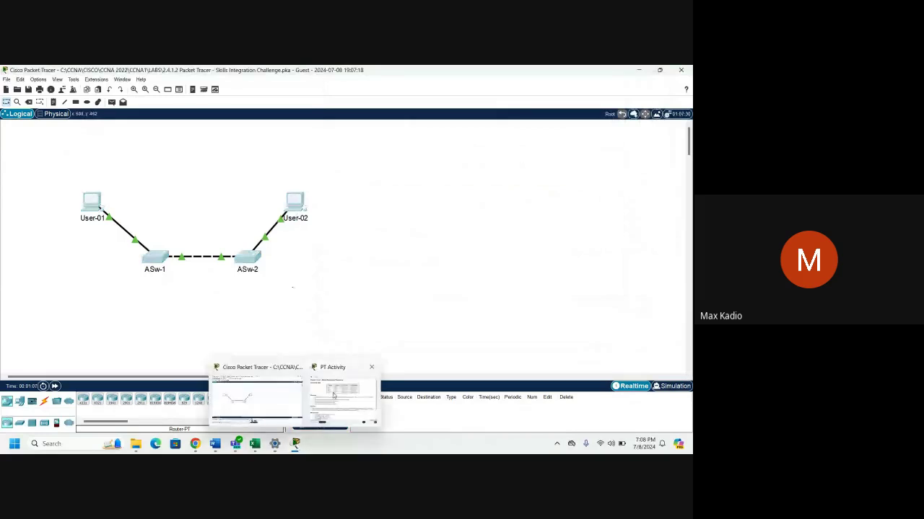
click(334, 397)
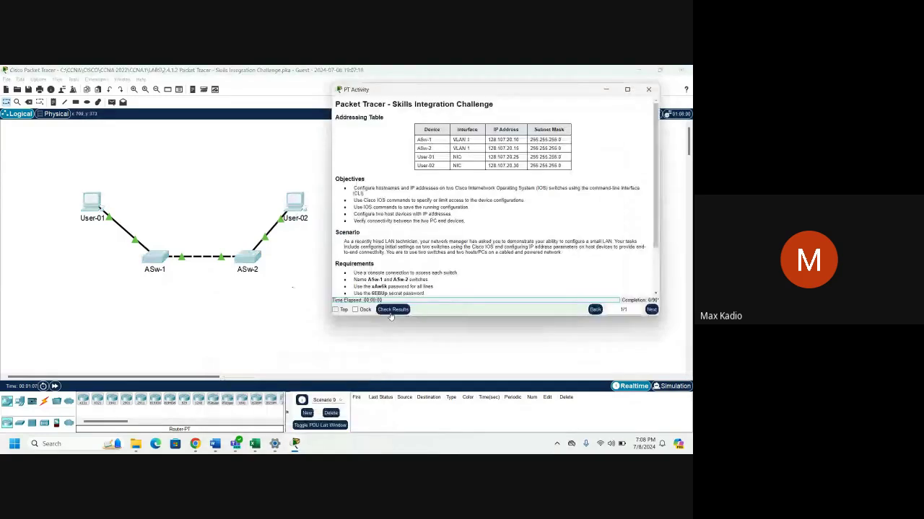
right_click(441, 199)
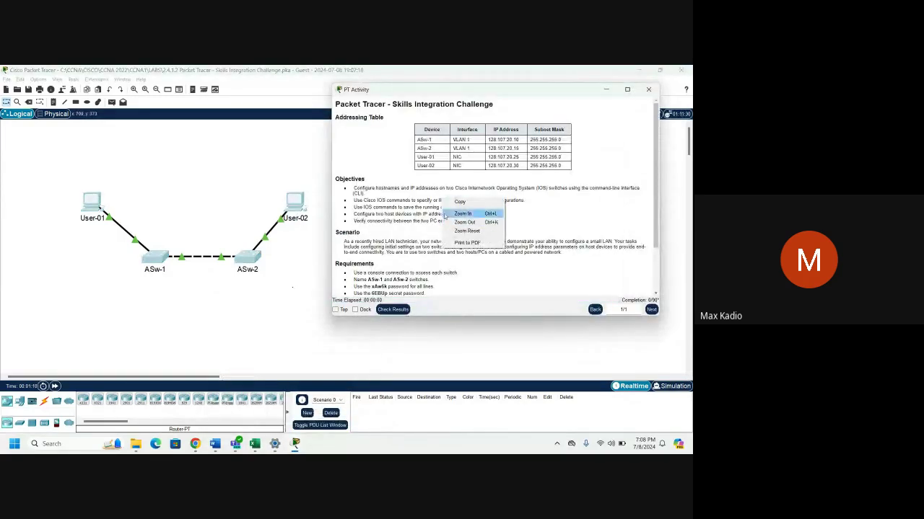
click(447, 214)
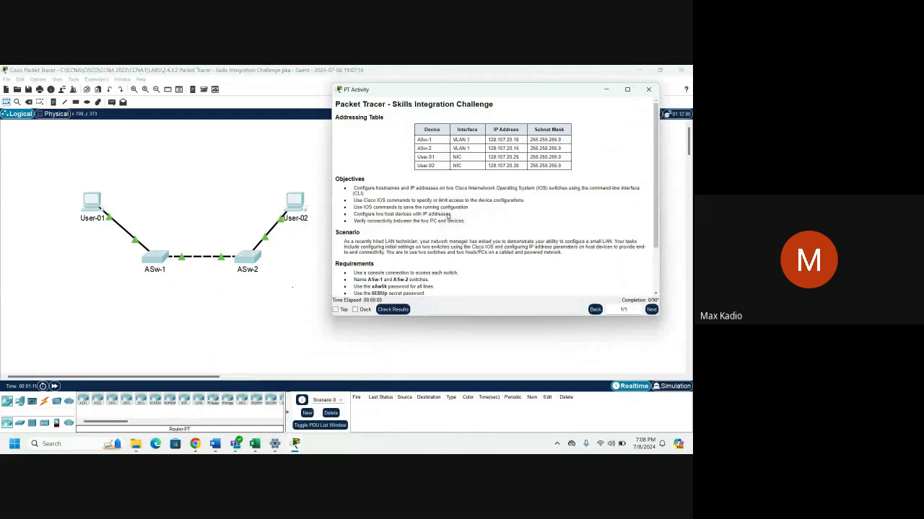
right_click(452, 202)
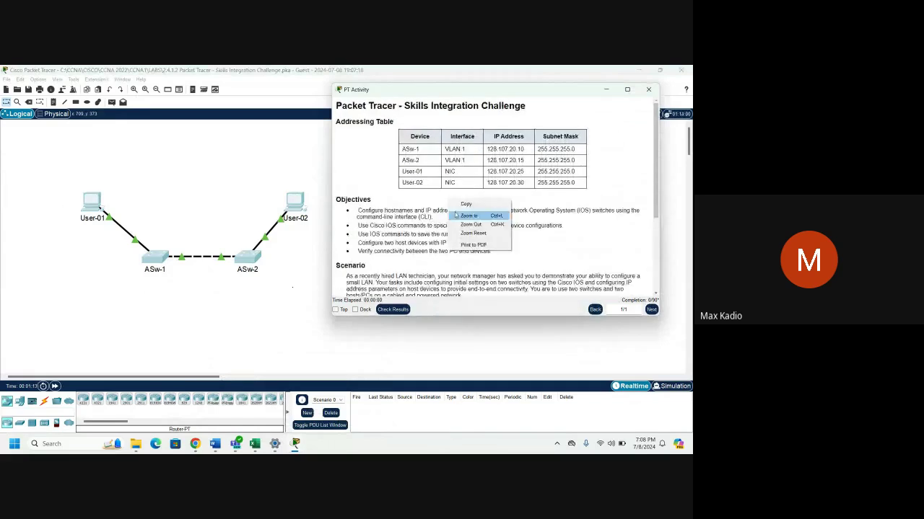
click(455, 215)
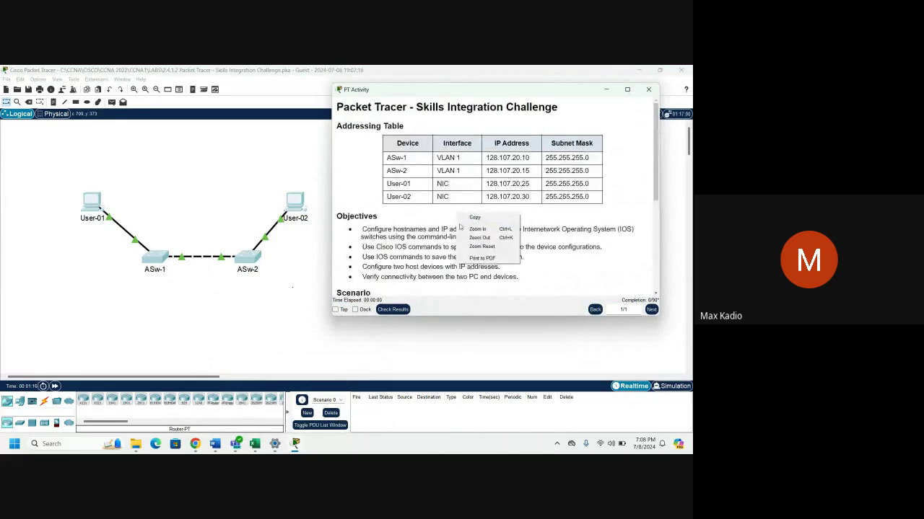
click(458, 225)
right_click(459, 216)
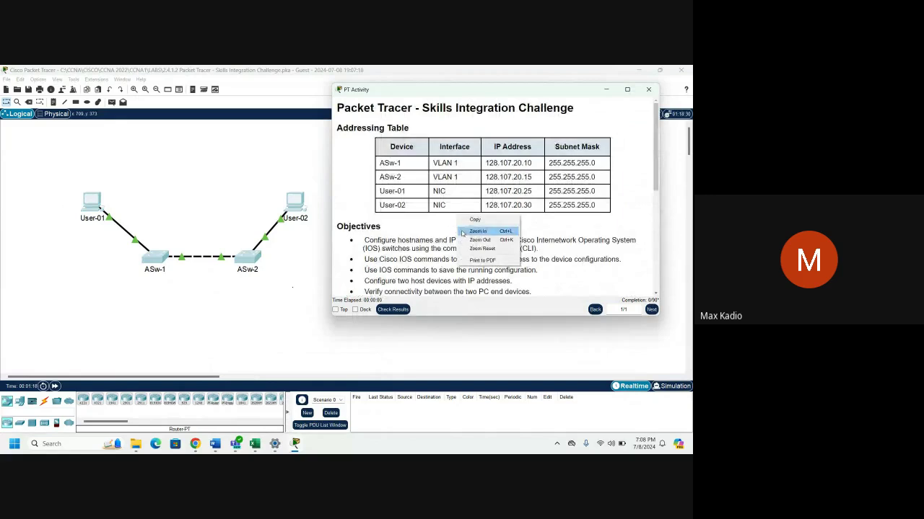
click(462, 232)
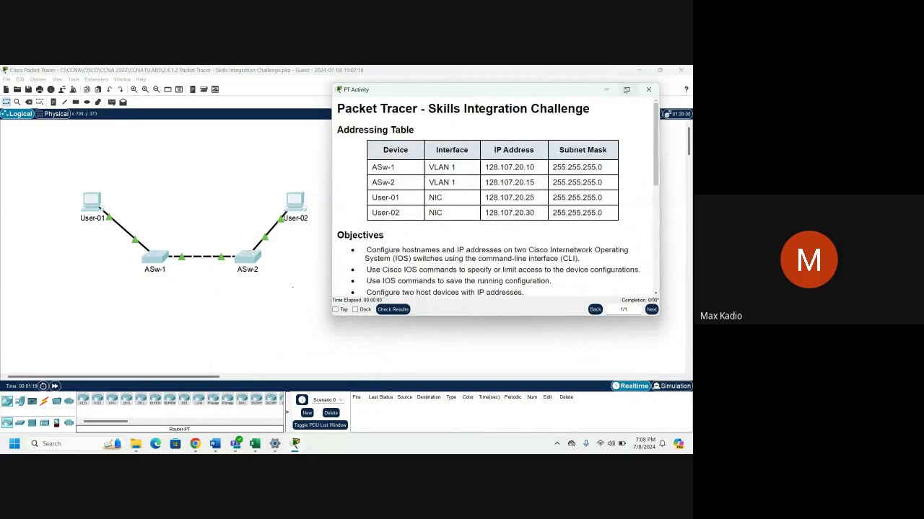
click(626, 90)
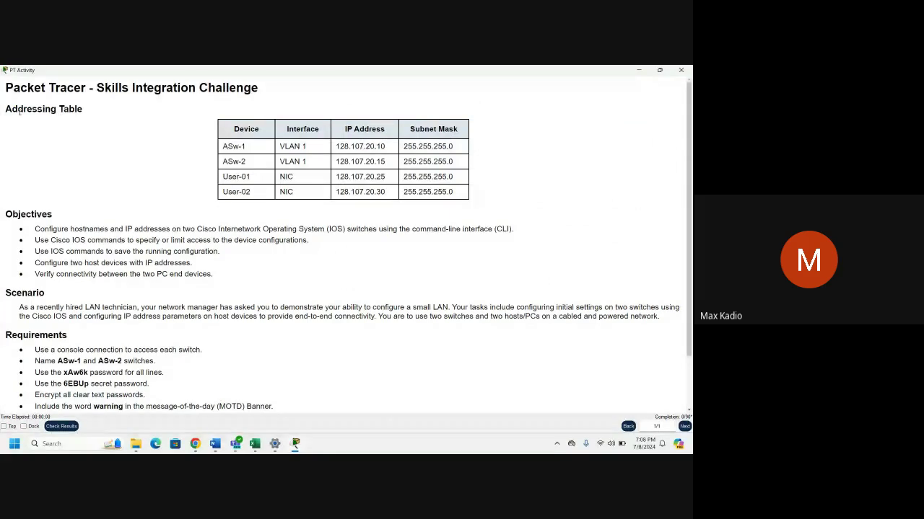
Highlight the Addressing Table heading, User-01's NIC interface and both PCs' subnet masks.
drag(6, 109, 106, 115)
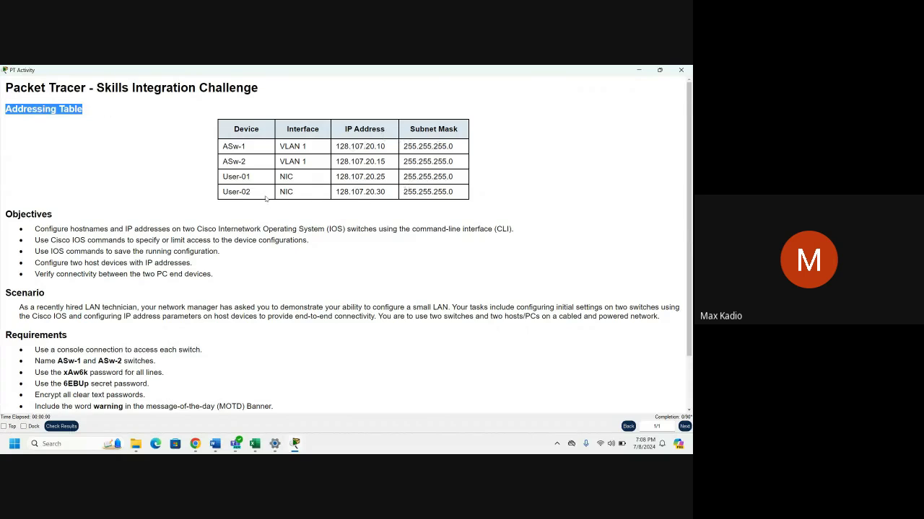
drag(279, 176, 295, 178)
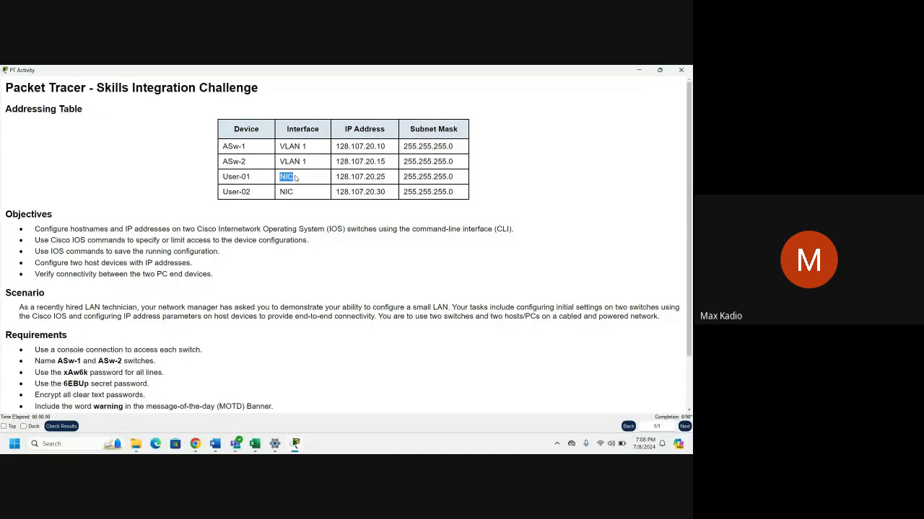
drag(335, 176, 456, 184)
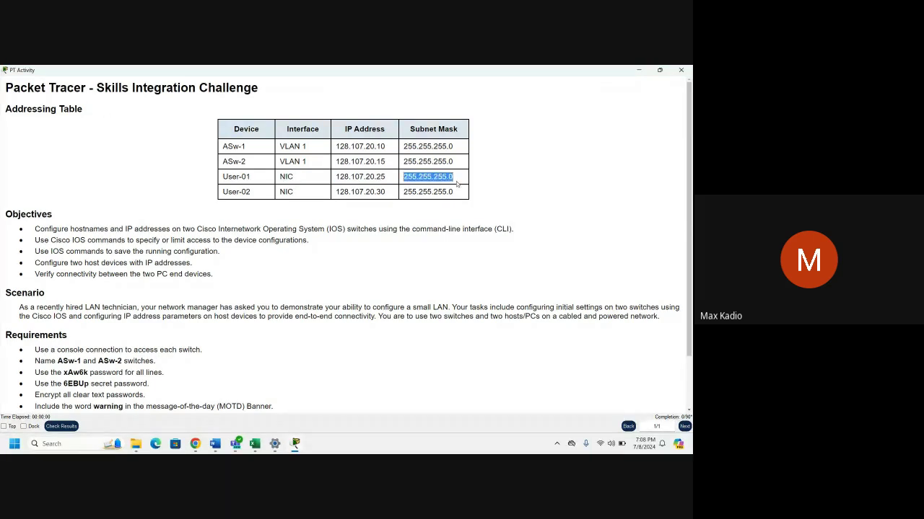
drag(335, 192, 459, 195)
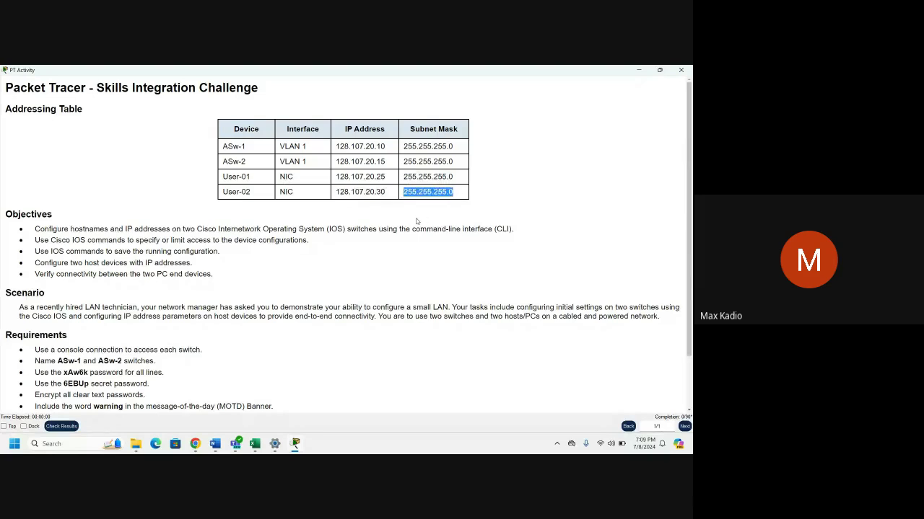
scroll(410, 254, down, 2)
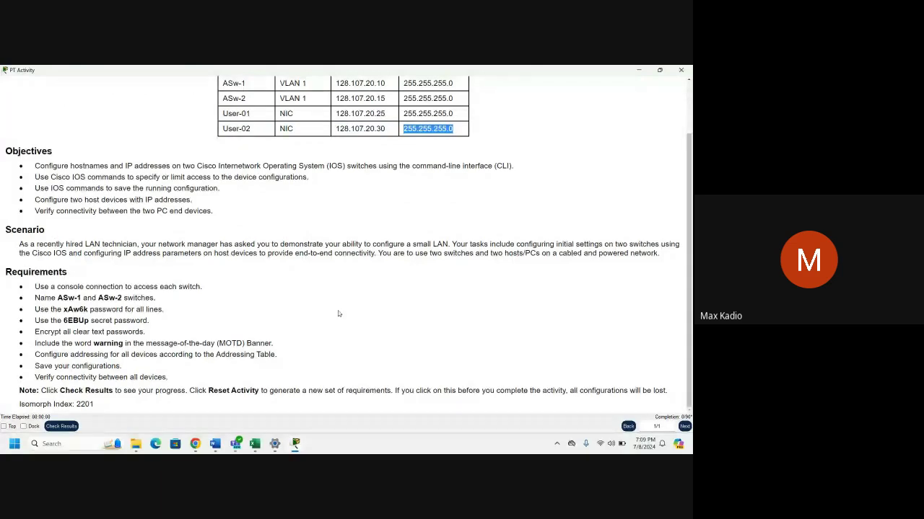
scroll(338, 314, up, 2)
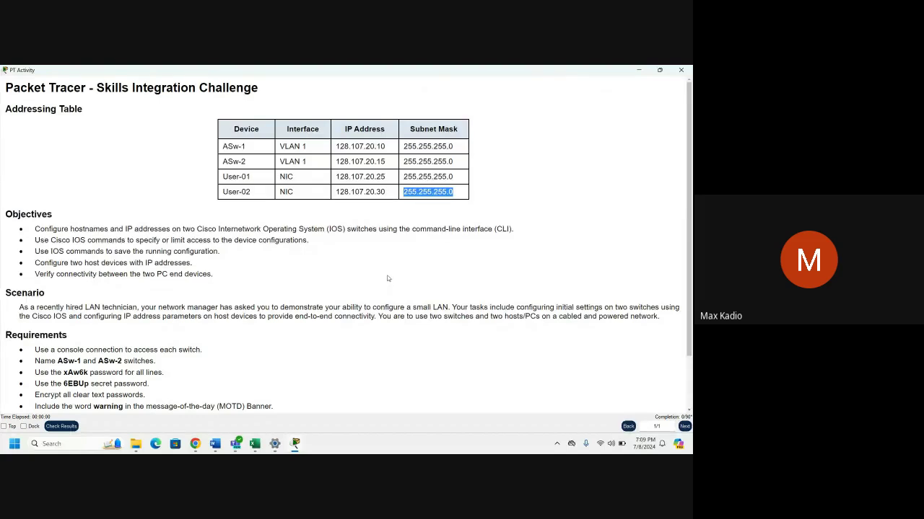
click(370, 274)
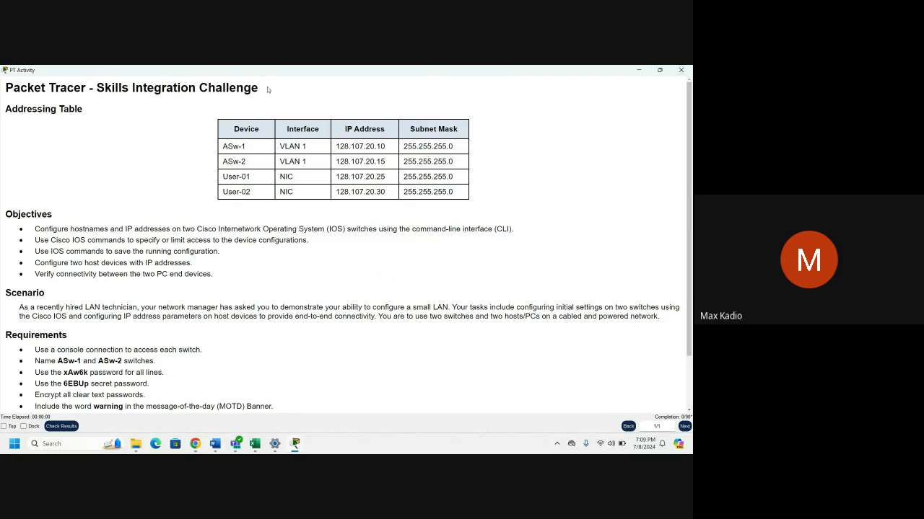
Highlight the challenge title, the addressing table rows, and the Objectives with its hostname objective.
drag(96, 87, 258, 88)
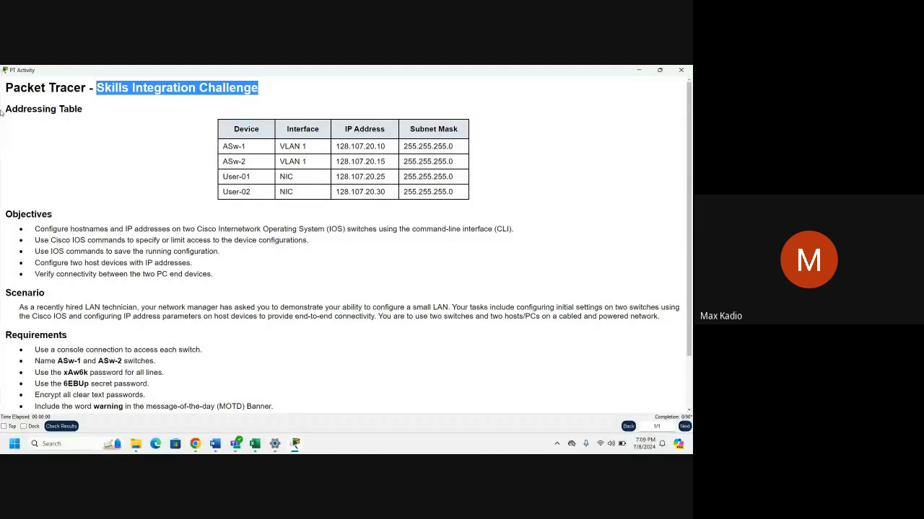
drag(6, 108, 456, 204)
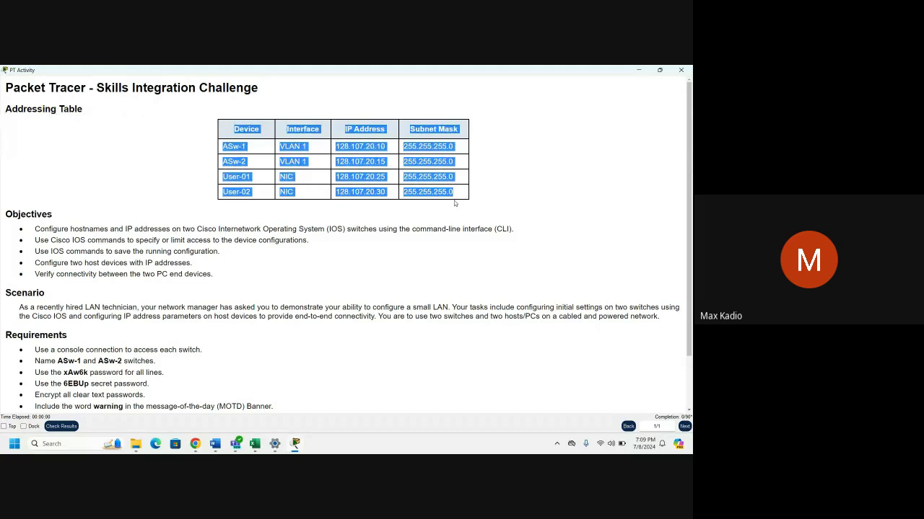
click(220, 241)
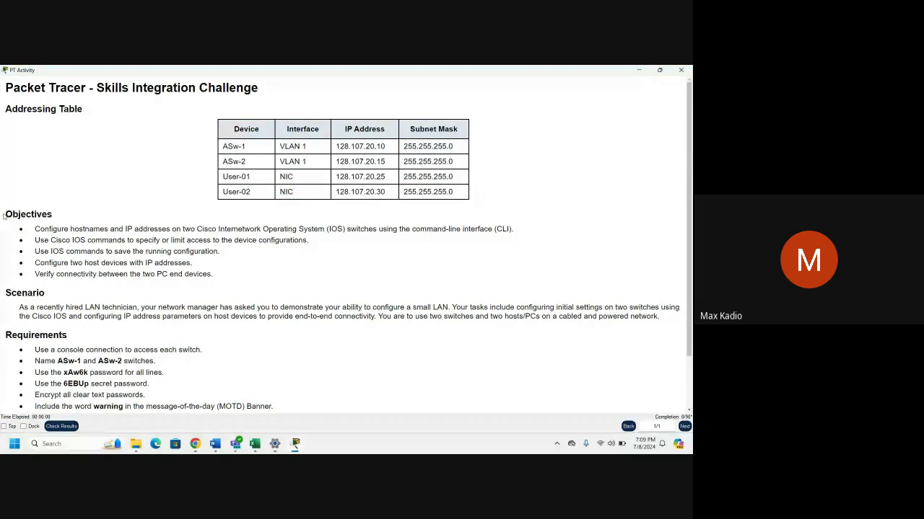
drag(5, 215, 49, 217)
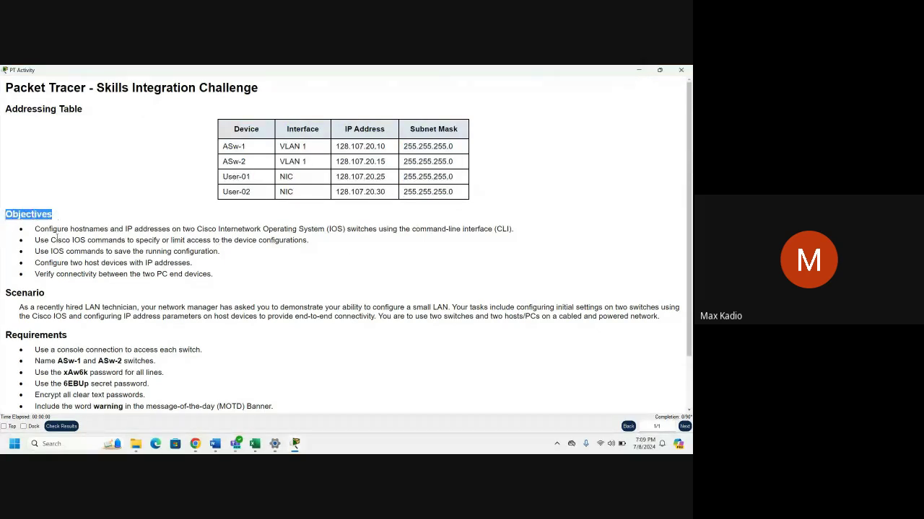
click(44, 228)
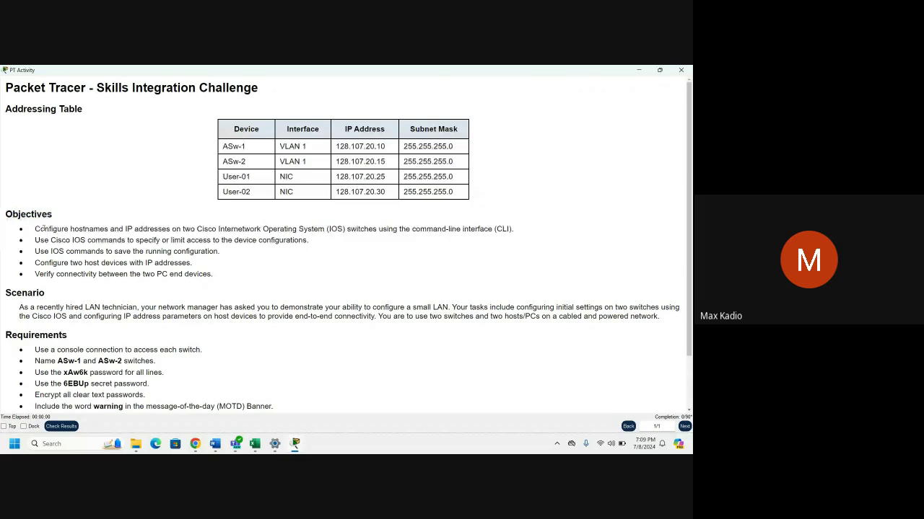
drag(35, 228, 517, 233)
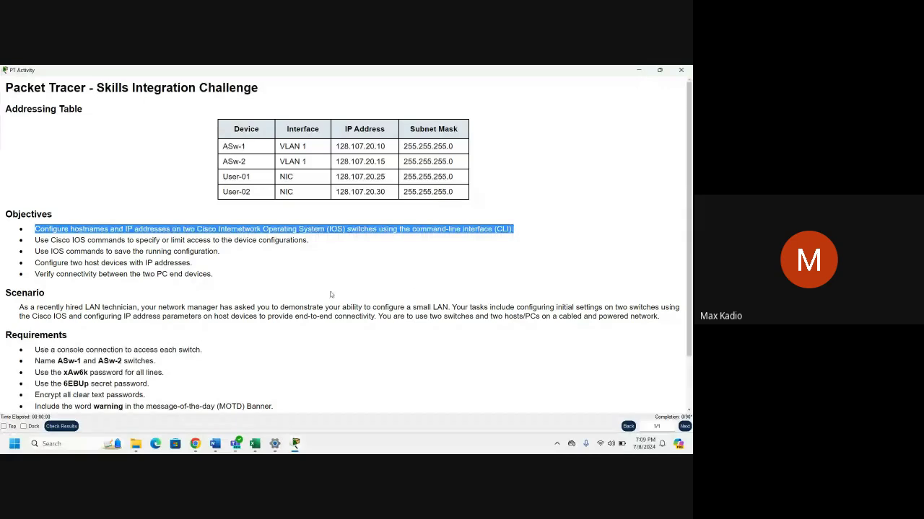
click(1, 224)
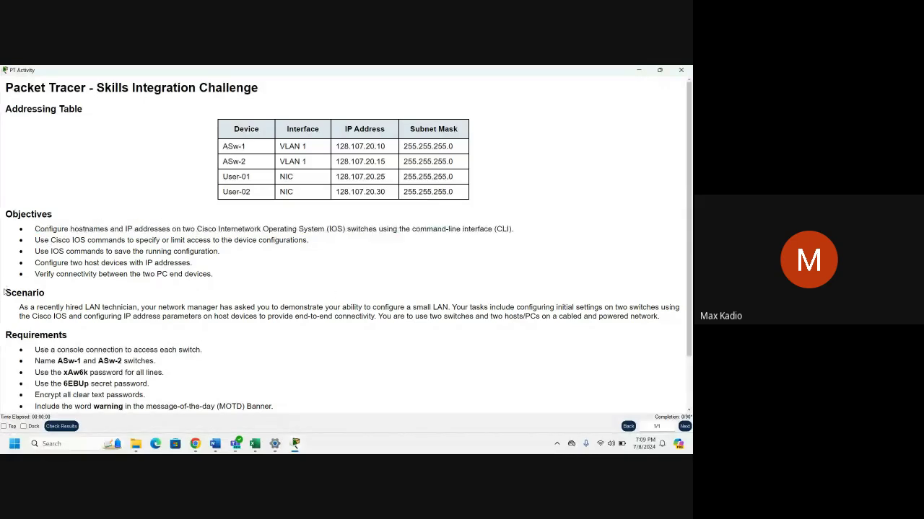
Highlight the Scenario and the console connection requirement, then return to the topology with Alt+Tab.
drag(5, 293, 212, 318)
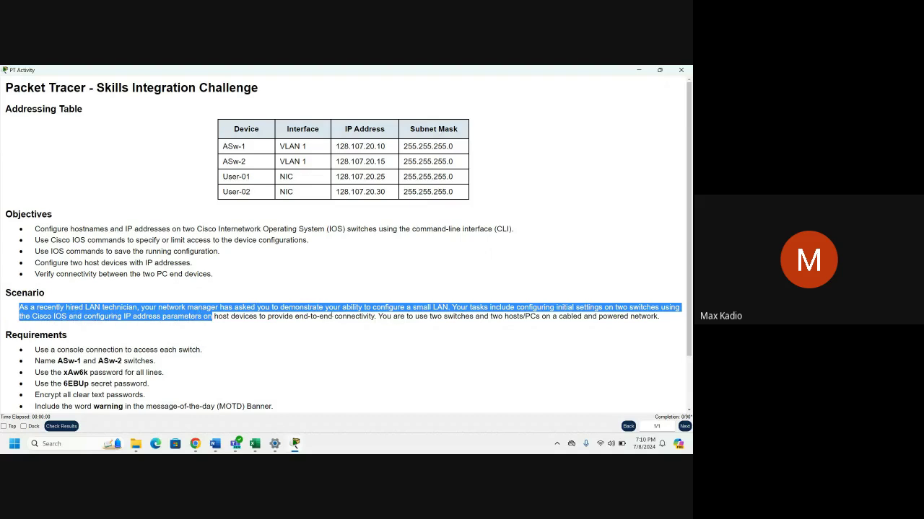
click(345, 329)
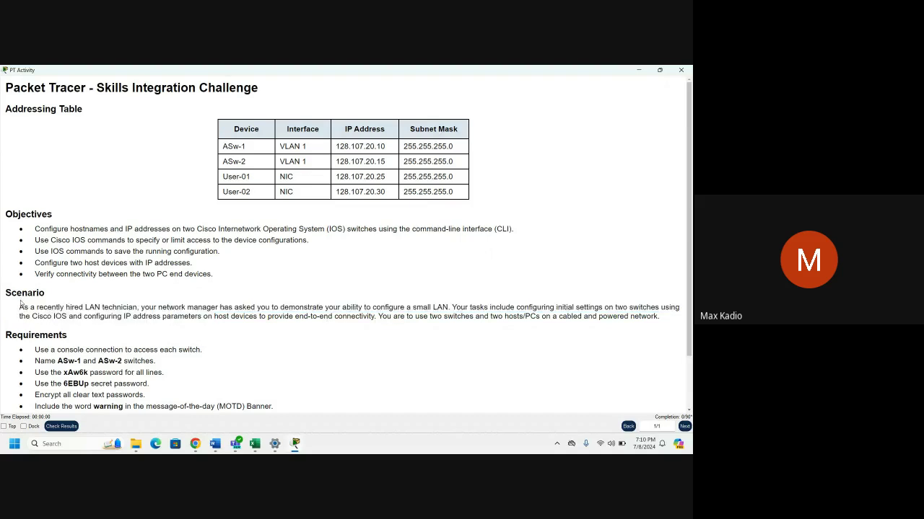
drag(20, 307, 179, 308)
scroll(236, 336, down, 2)
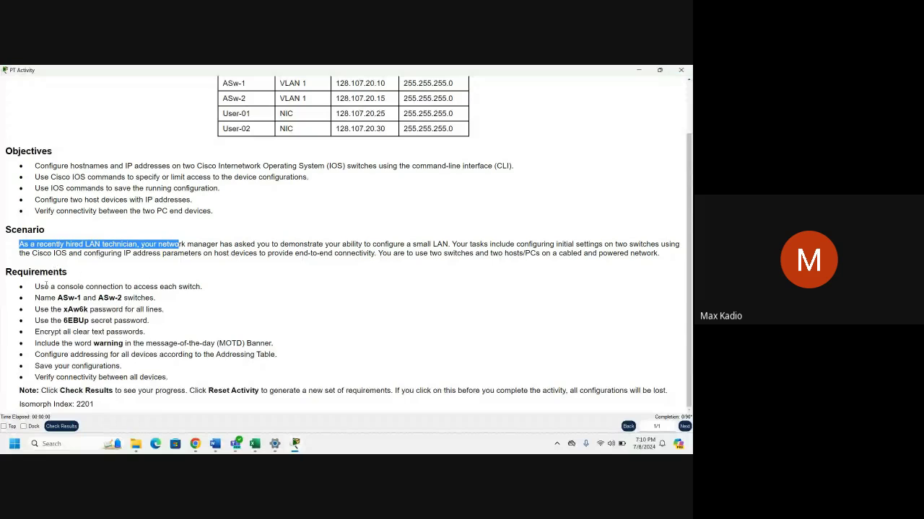
drag(36, 287, 205, 287)
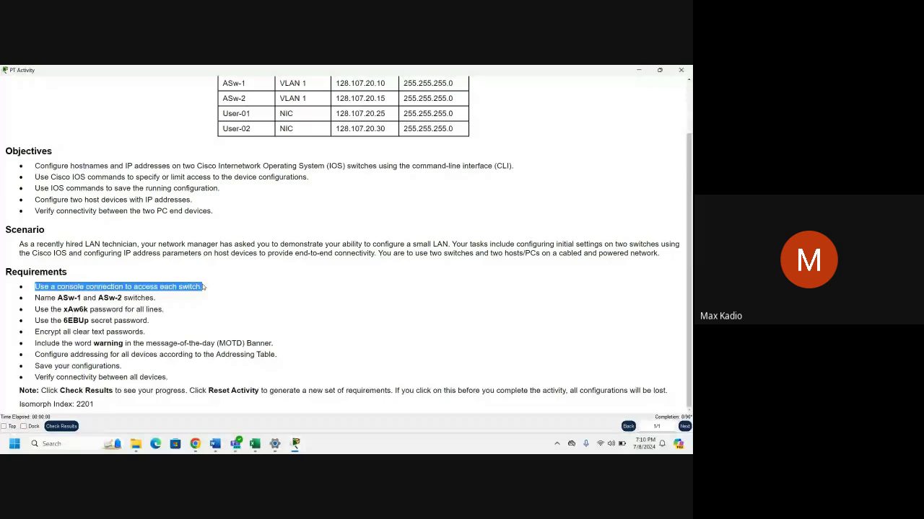
key(alt+Tab)
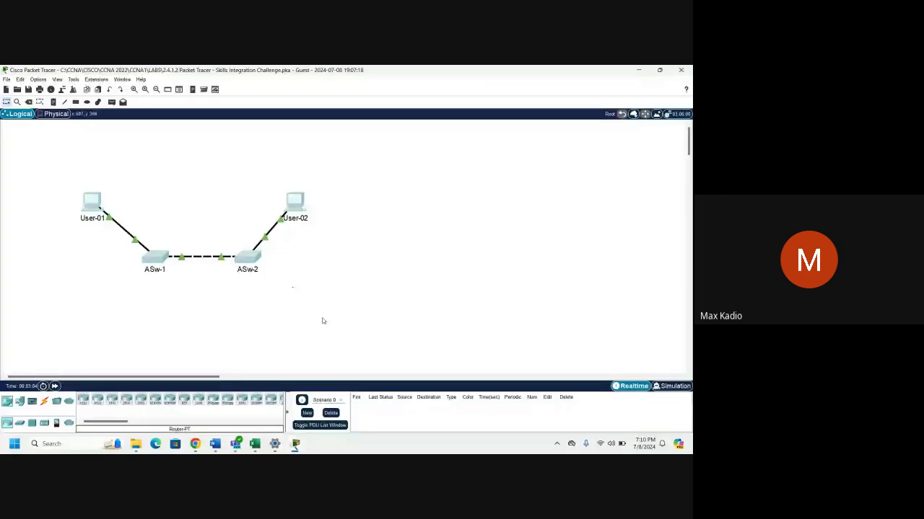
Dismiss the locked messages for moving User-01 and configuring ASw-1, and close User-02's window.
drag(91, 201, 84, 203)
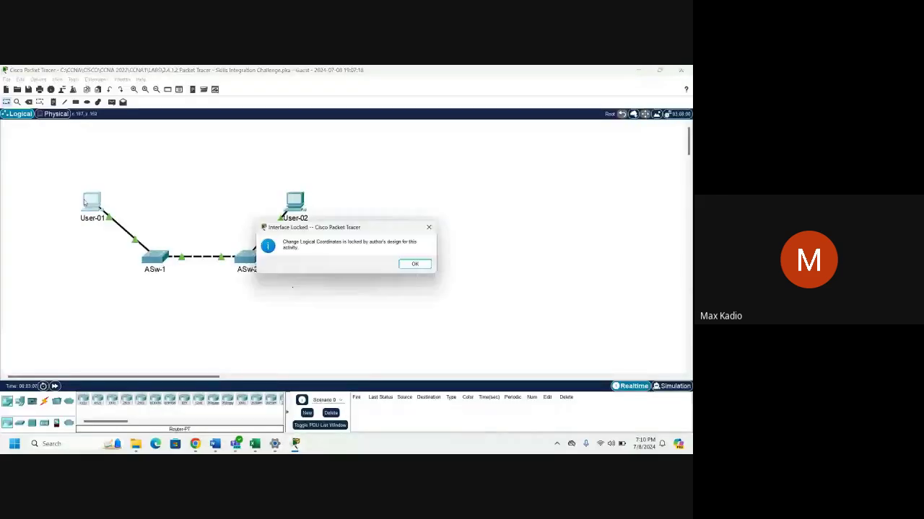
click(429, 227)
click(162, 256)
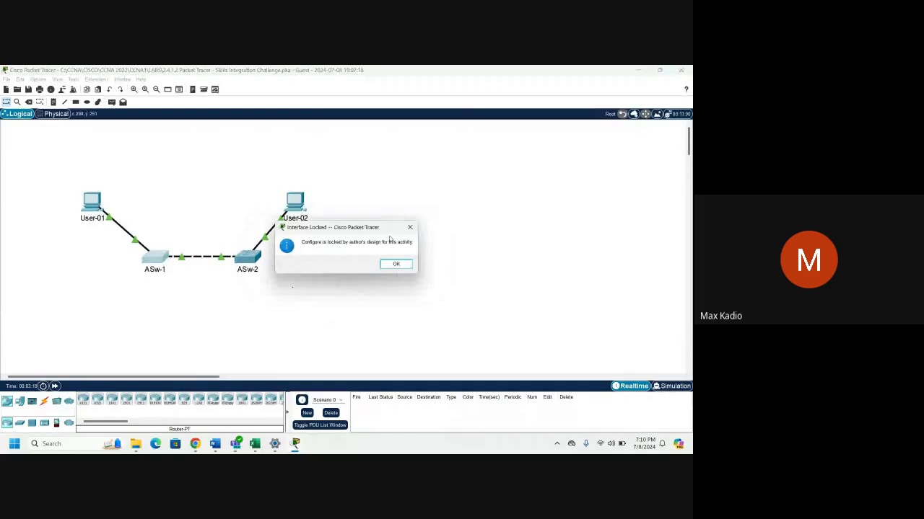
click(410, 227)
click(299, 202)
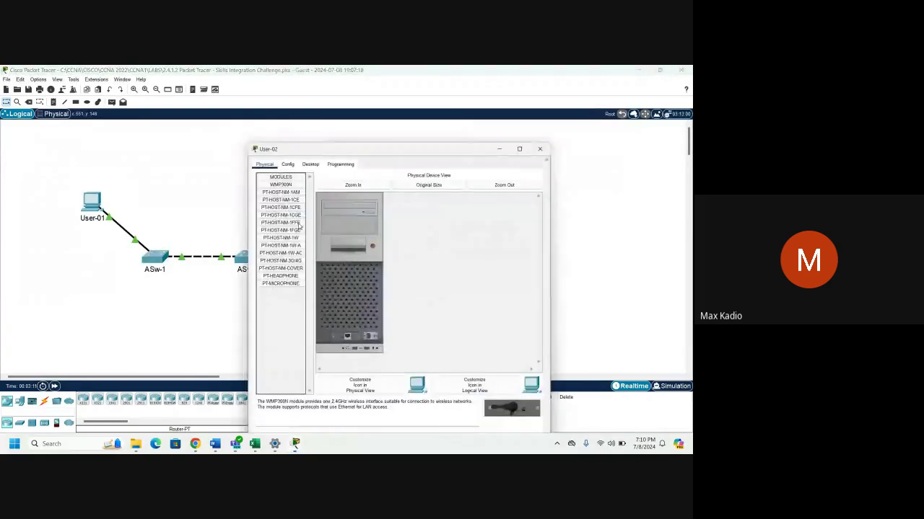
click(546, 119)
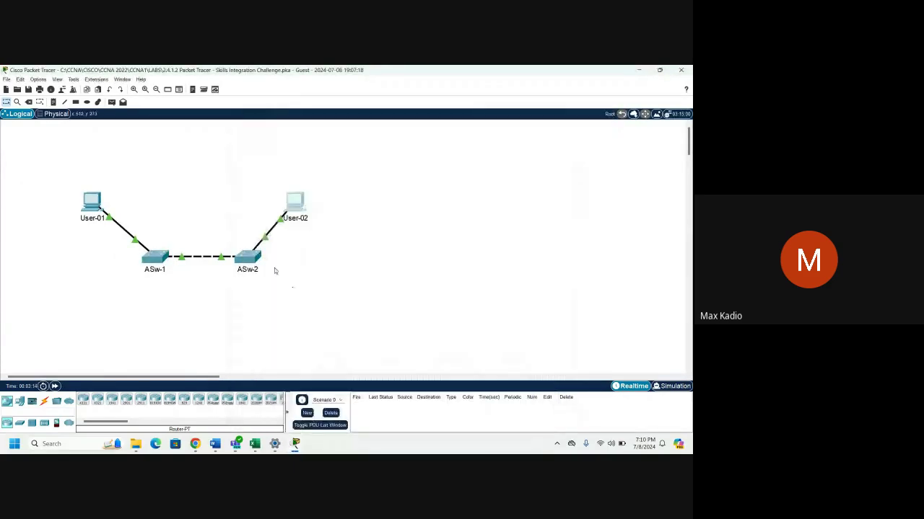
Dismiss ASw-2's configure-locked message and bring the PT Activity requirements forward.
click(252, 259)
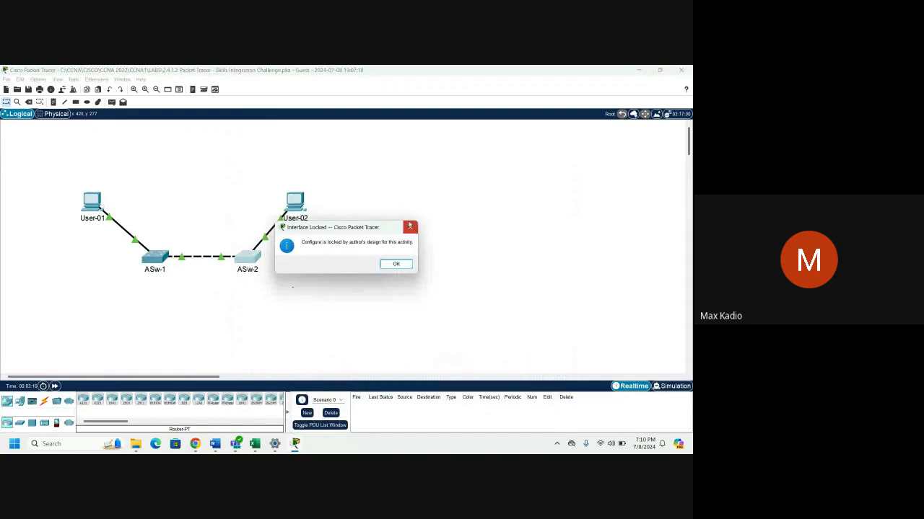
click(410, 227)
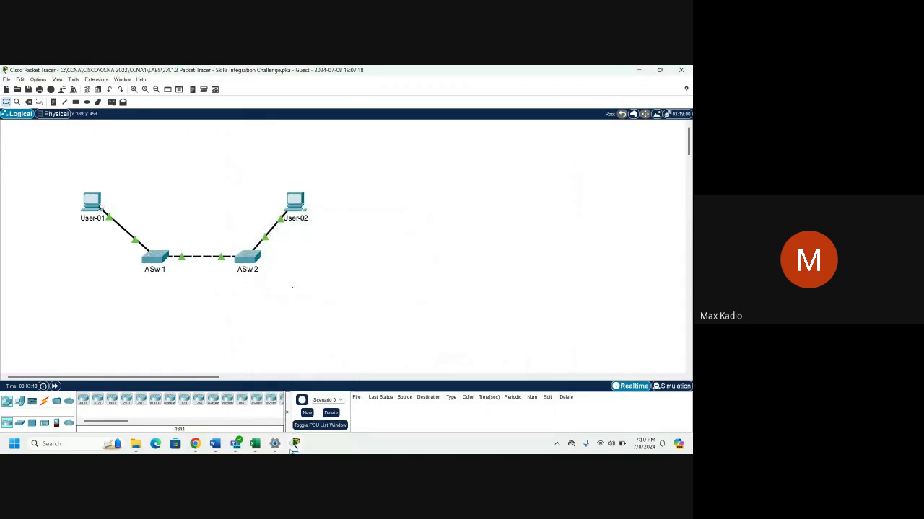
mouse_move(295, 446)
click(342, 398)
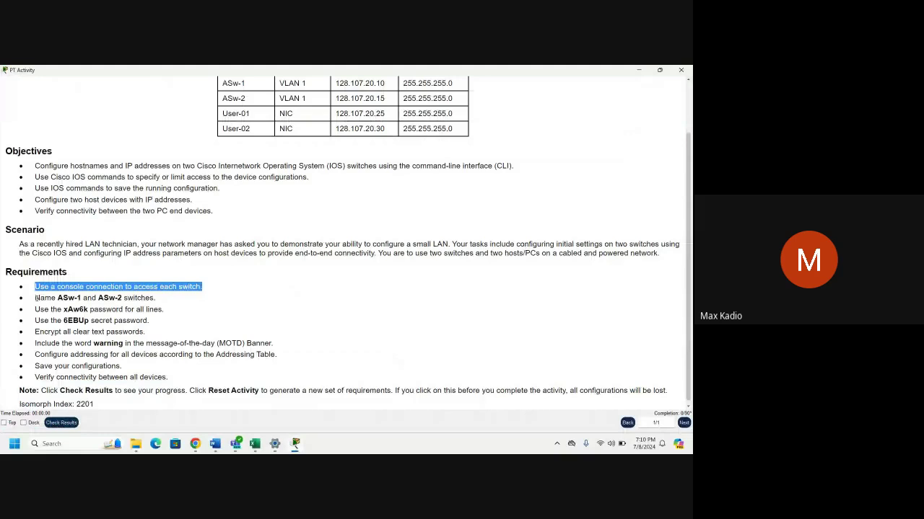
Select the name ASw-1 in the requirements text, then switch back to the topology window.
drag(36, 298, 155, 299)
click(175, 319)
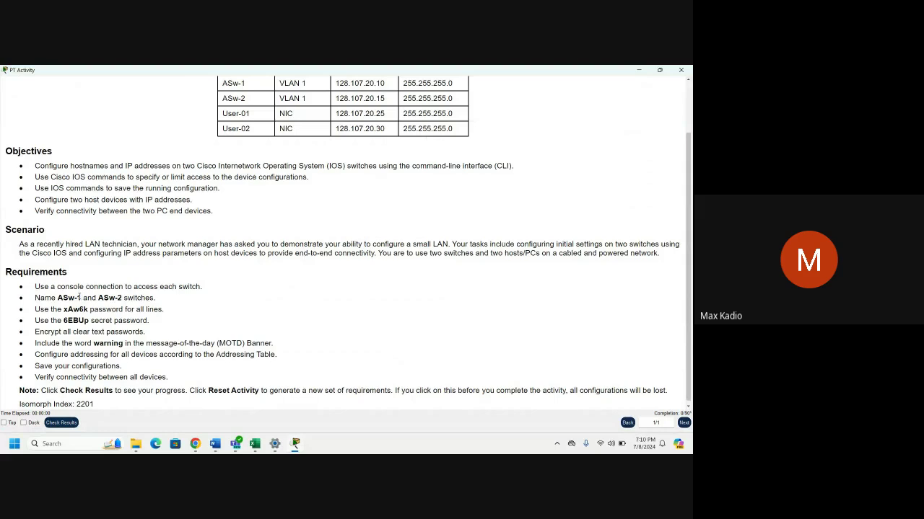
drag(82, 298, 57, 298)
mouse_move(297, 447)
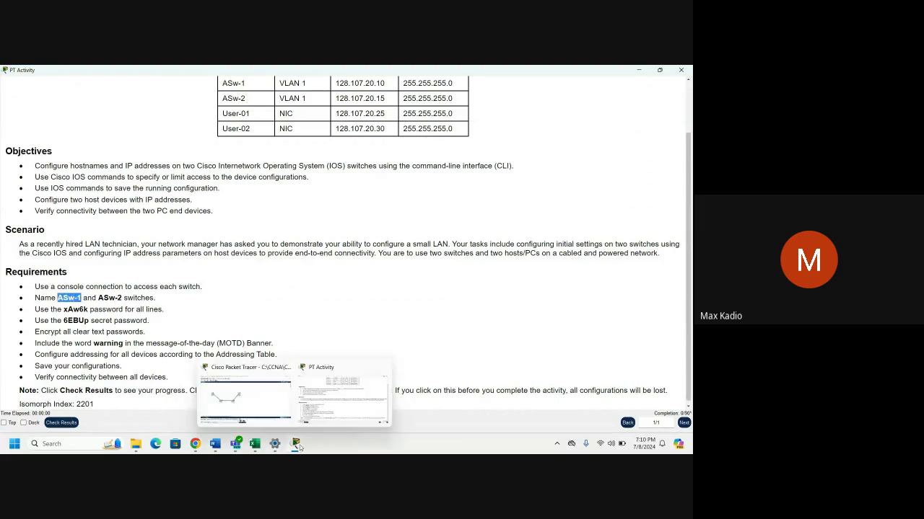
click(252, 396)
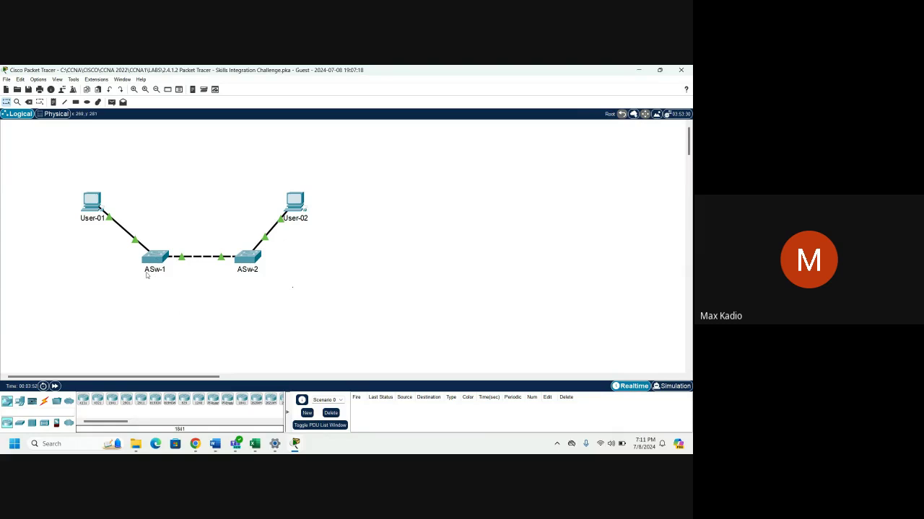
Link User-01's RS 232 port to ASw-1's Console port using a Console cable.
click(43, 403)
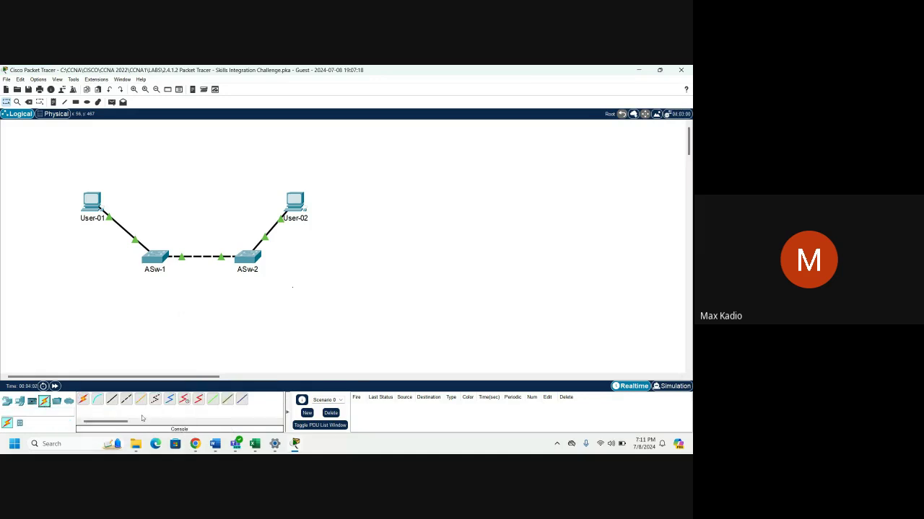
click(99, 400)
click(91, 204)
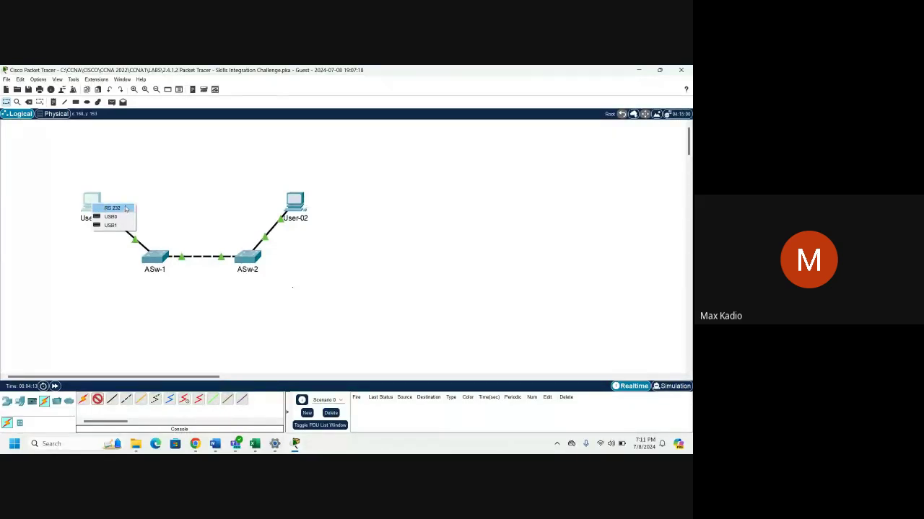
click(112, 208)
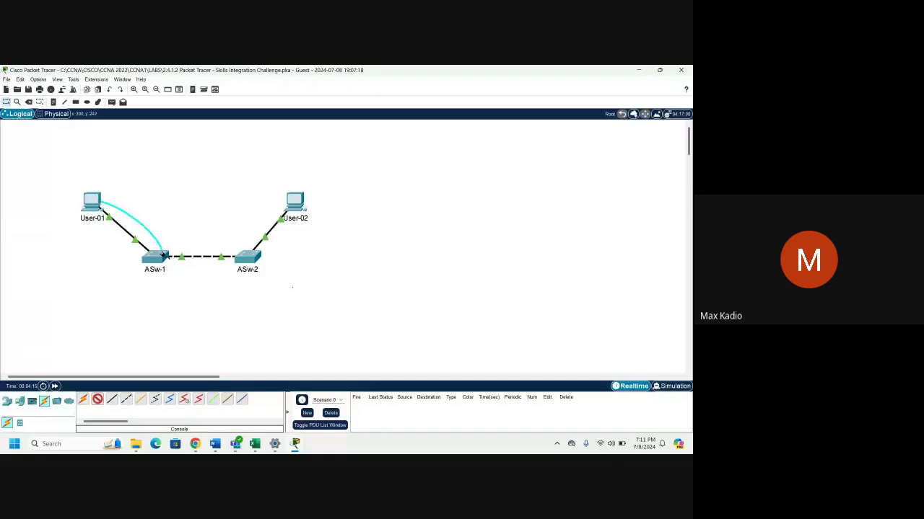
click(163, 257)
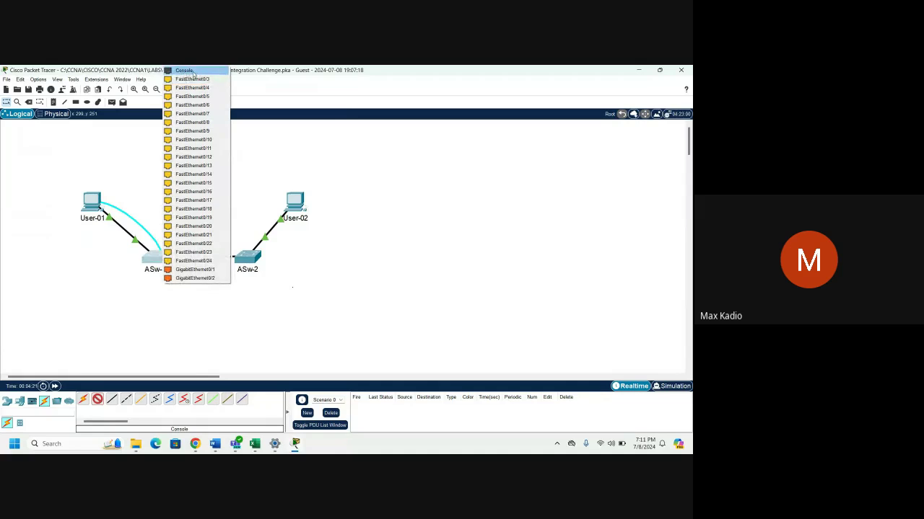
click(194, 72)
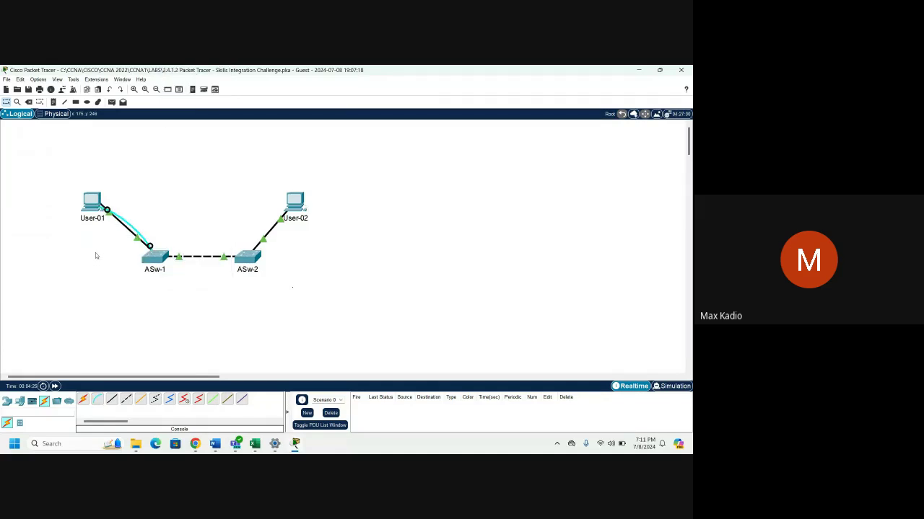
Launch Terminal from User-01's Desktop tab, dismissing the power-locked message along the way.
click(90, 202)
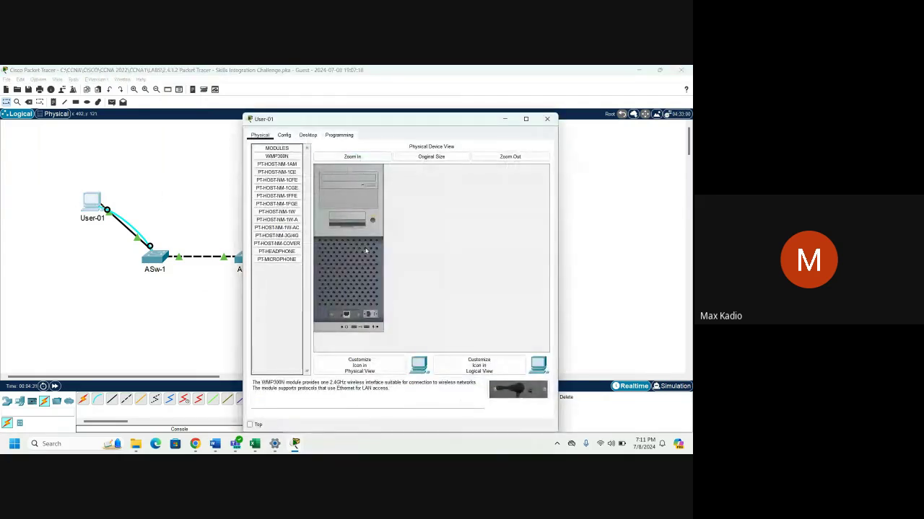
click(373, 220)
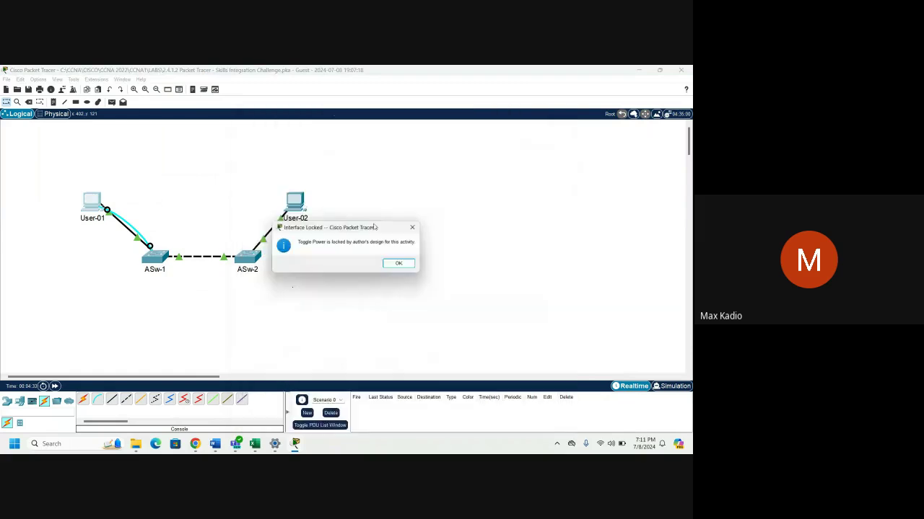
click(399, 265)
click(96, 207)
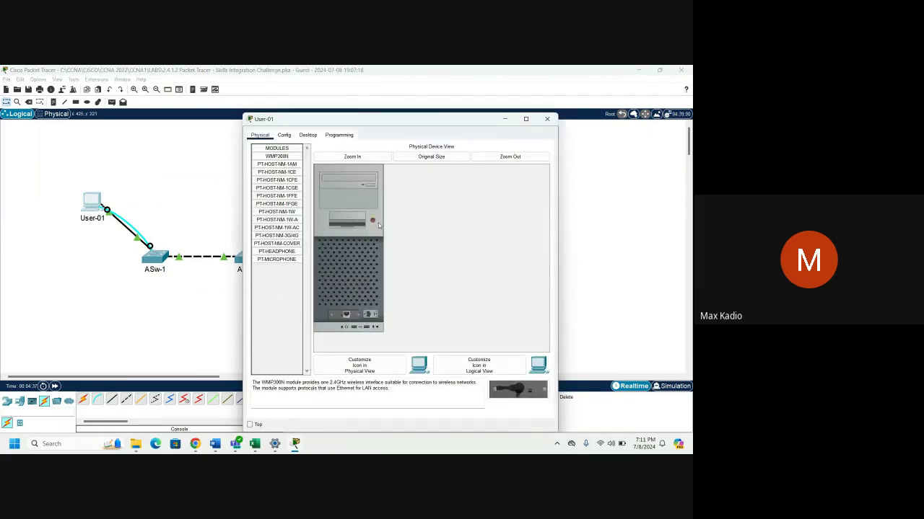
click(308, 135)
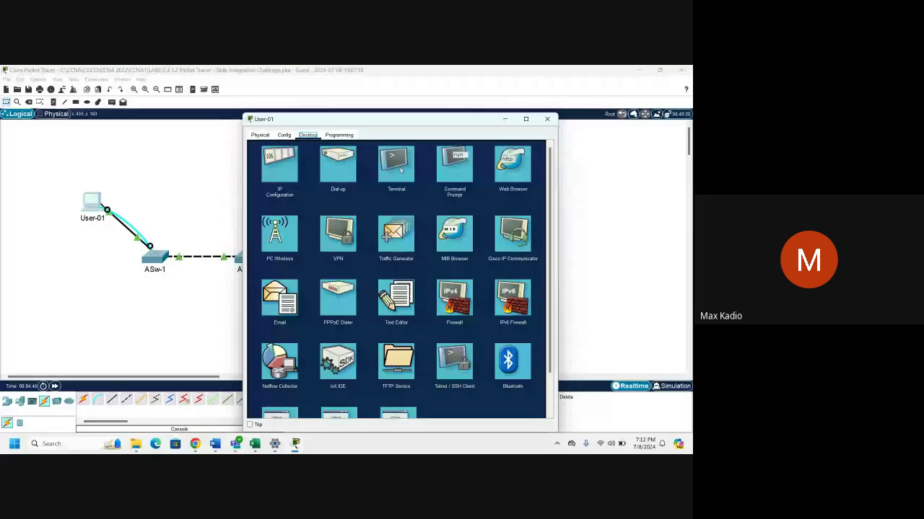
click(399, 169)
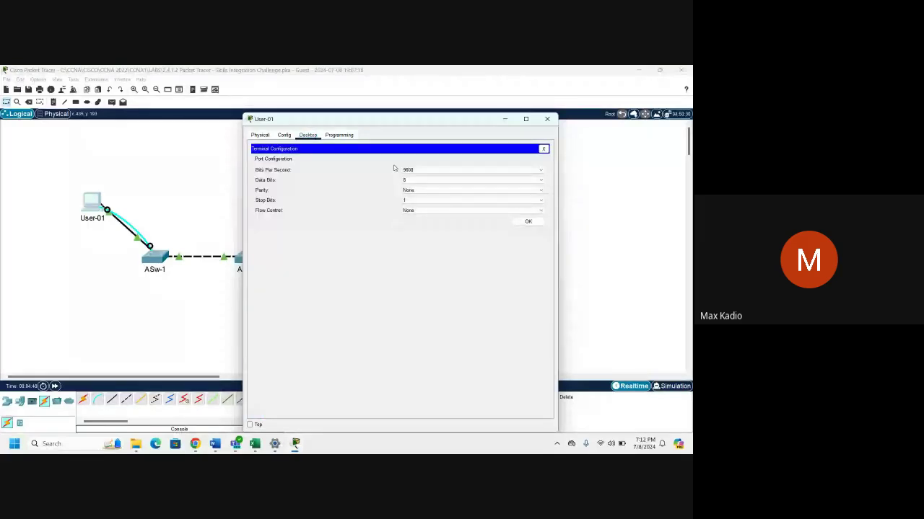
Accept the default terminal port settings, wake the Switch> prompt, and enlarge the terminal window.
click(529, 222)
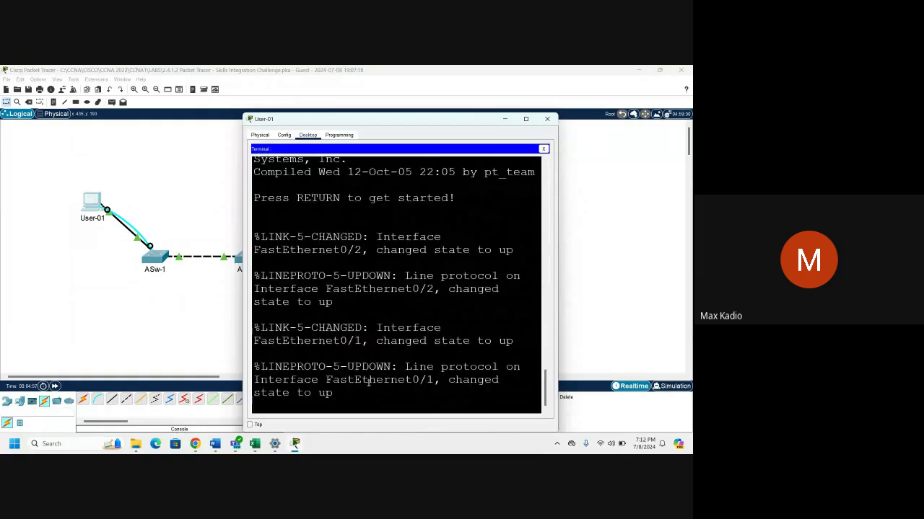
key(Return)
key(Return)
key(Return)
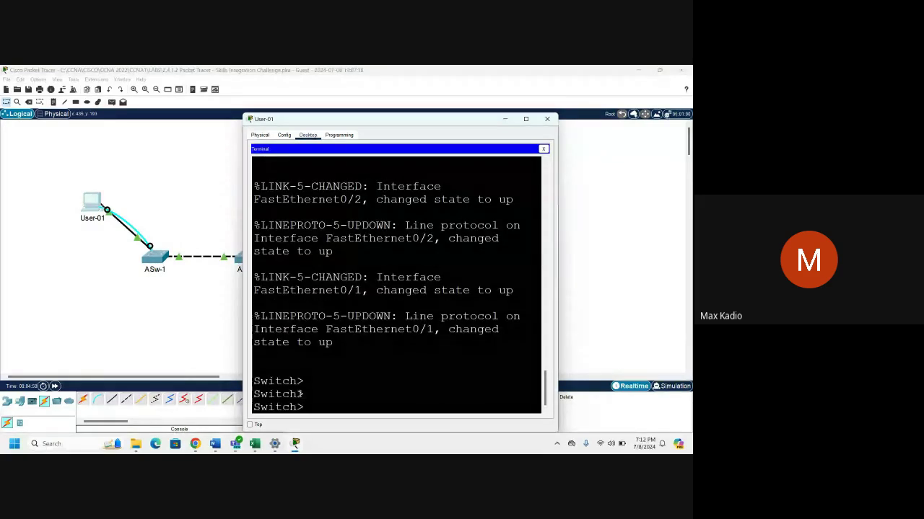
key(Return)
key(Return)
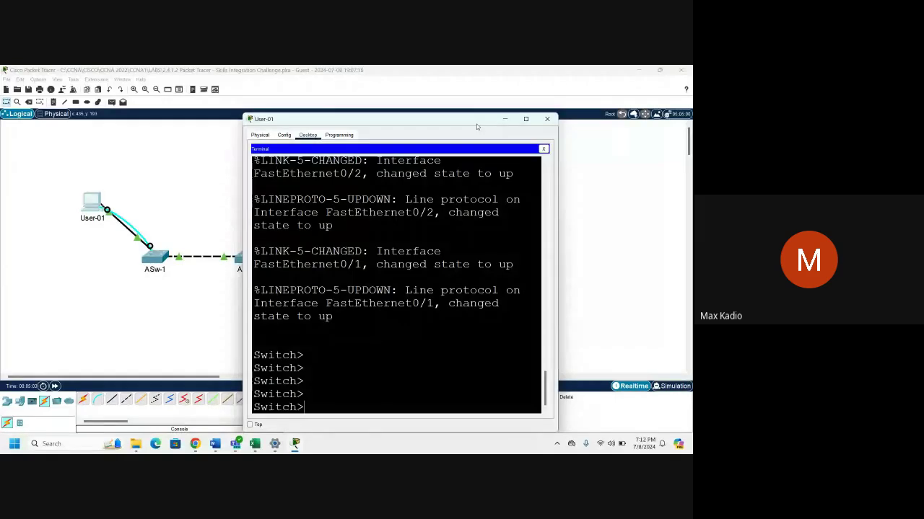
drag(477, 127, 513, 93)
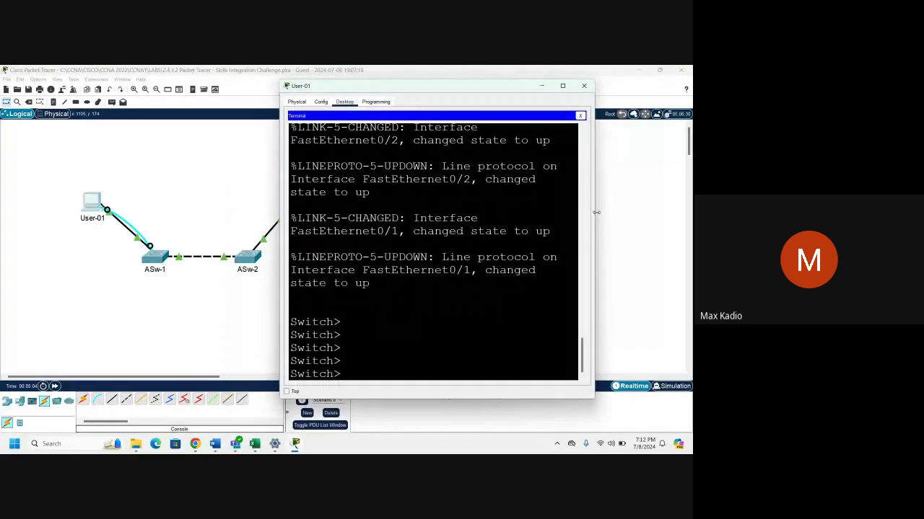
drag(596, 212, 645, 212)
Copy the name ASw-1 from the activity requirements and minimize the instructions.
mouse_move(215, 446)
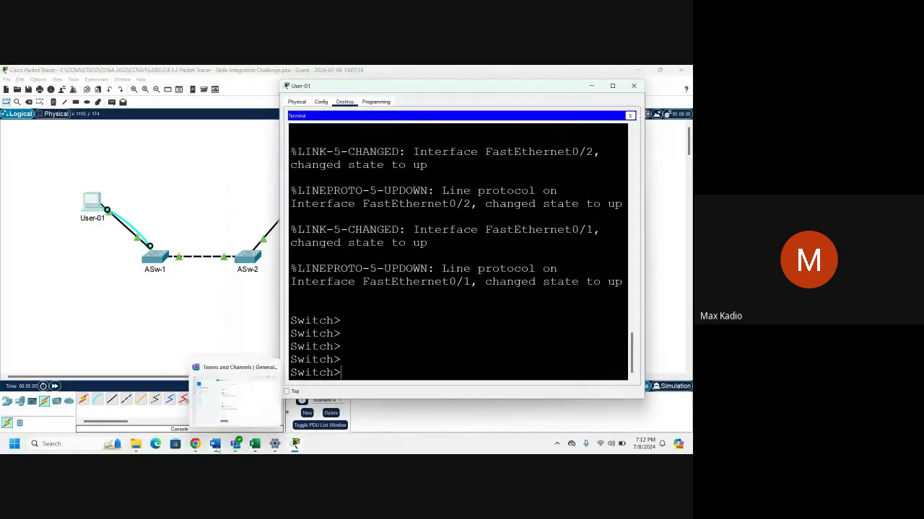
mouse_move(296, 443)
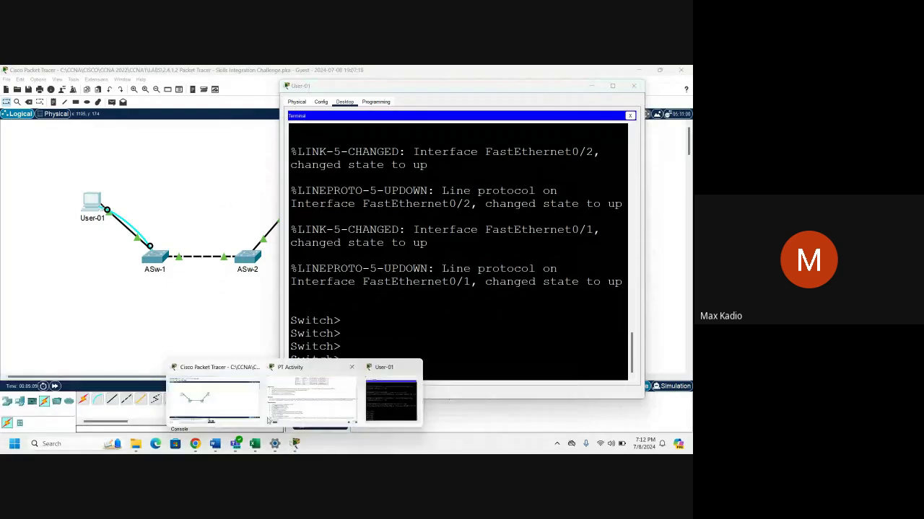
click(275, 389)
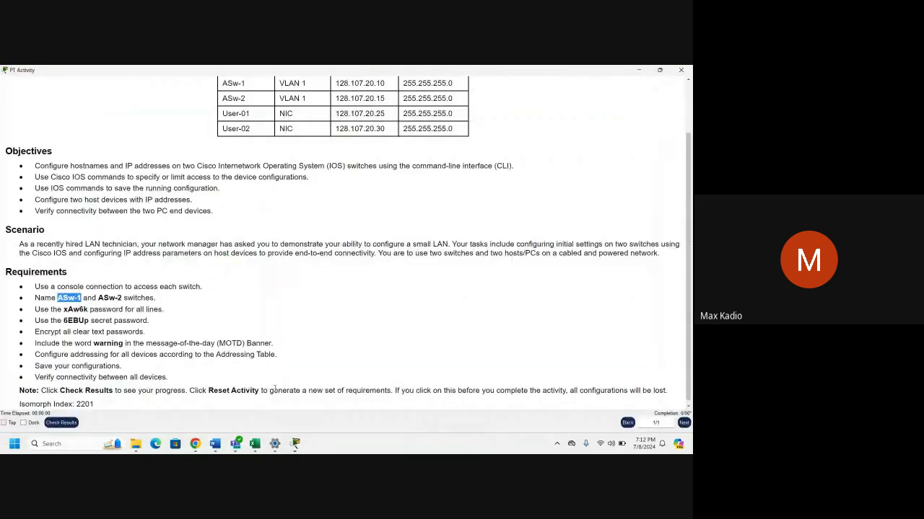
click(70, 300)
drag(79, 298, 57, 298)
right_click(72, 297)
click(78, 303)
click(638, 70)
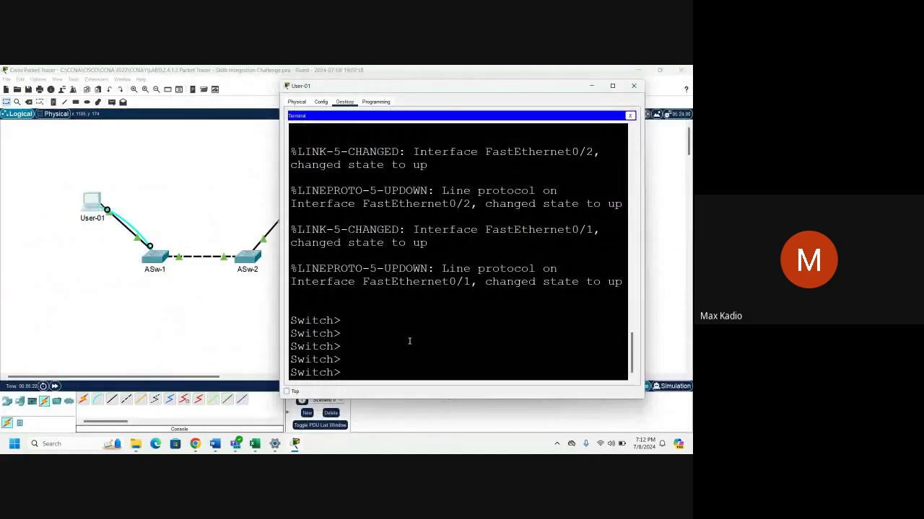
Enter privileged mode with en and global configuration mode with conf t.
text(en)
key(Return)
key(Return)
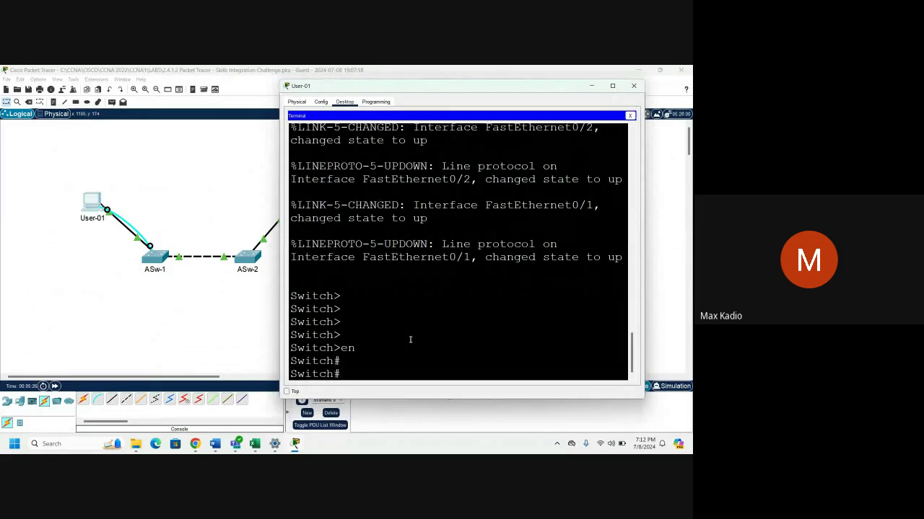
key(Return)
key(Return)
text(conf t)
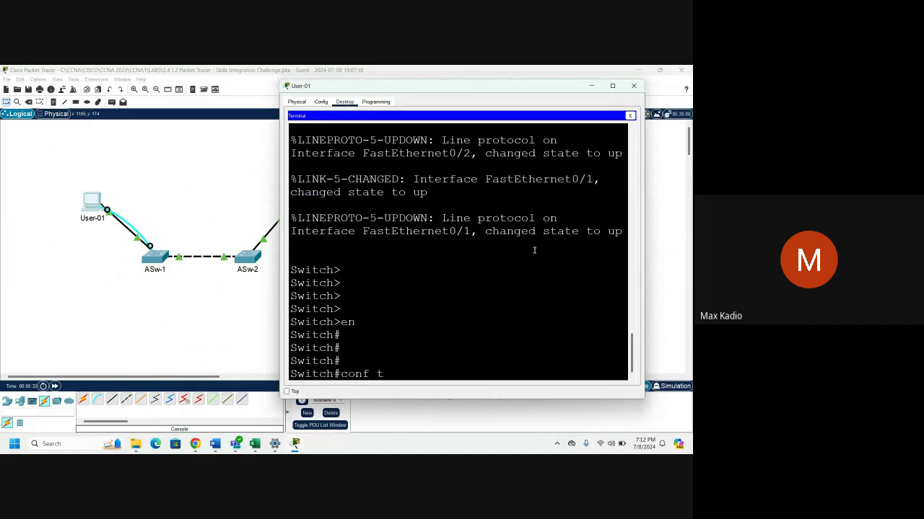
key(Return)
key(Return)
key(Return)
key(Return)
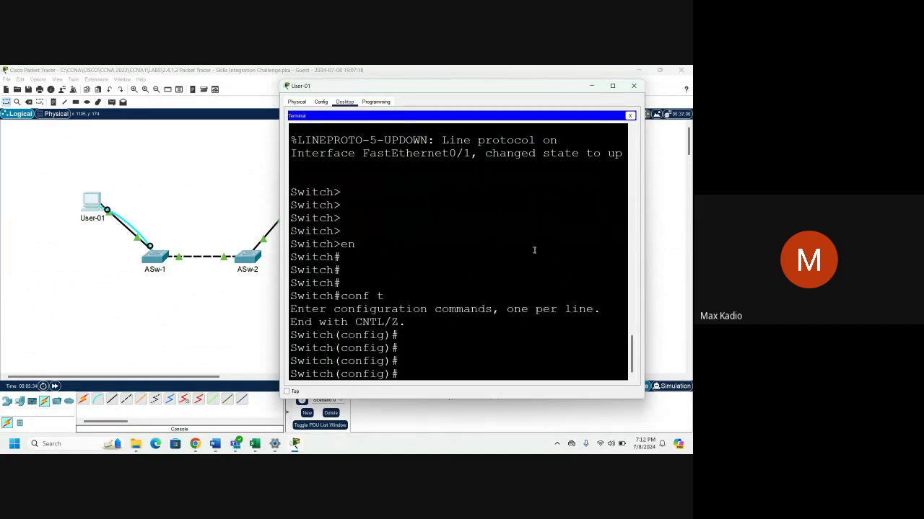
Set the switch hostname to ASw-1 by pasting it after the completed hostname command.
text(host)
key(Tab)
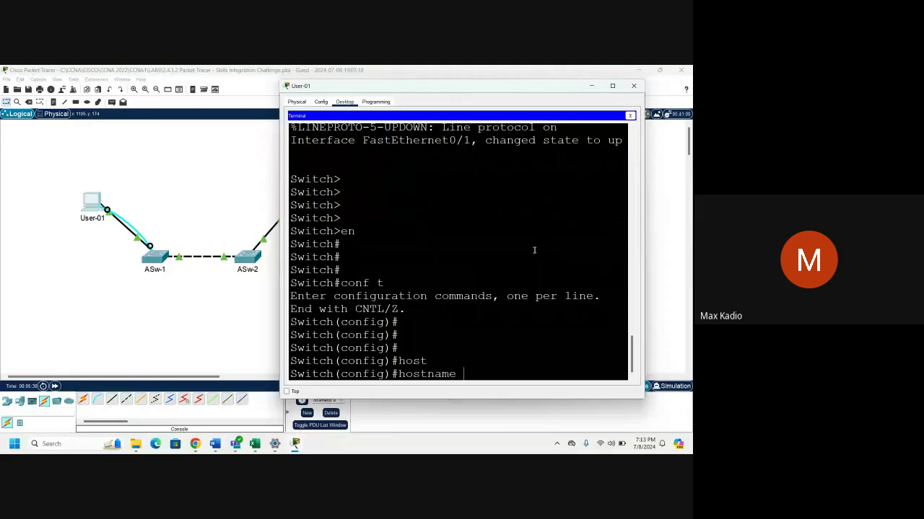
right_click(465, 375)
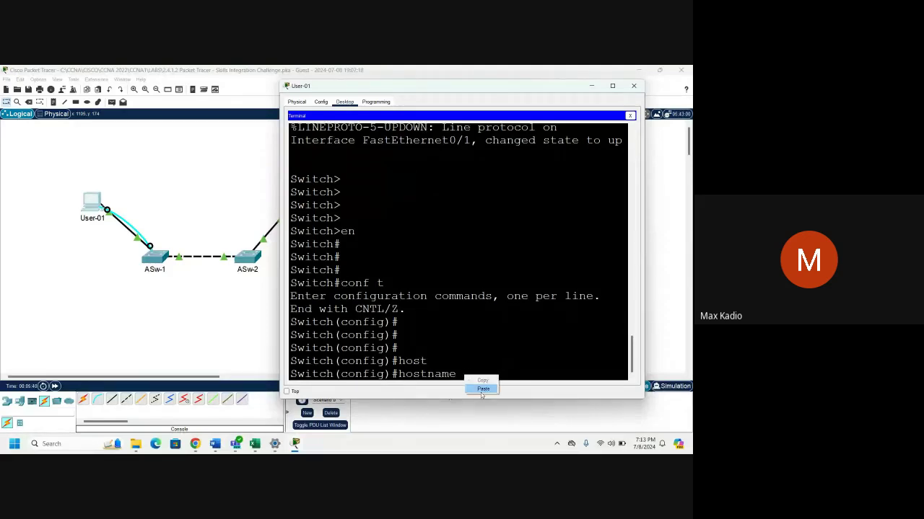
click(482, 390)
key(Return)
key(Return)
key(Return)
key(Return)
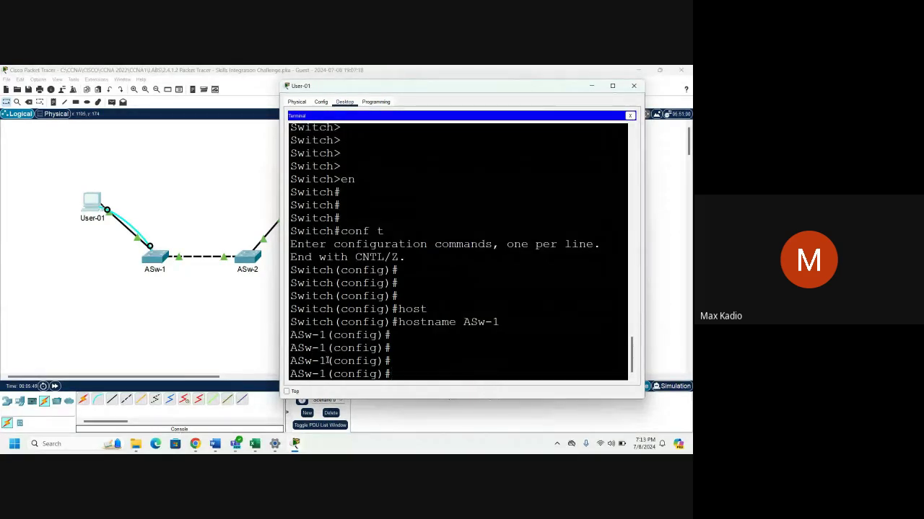
drag(334, 296, 288, 296)
drag(327, 347, 287, 348)
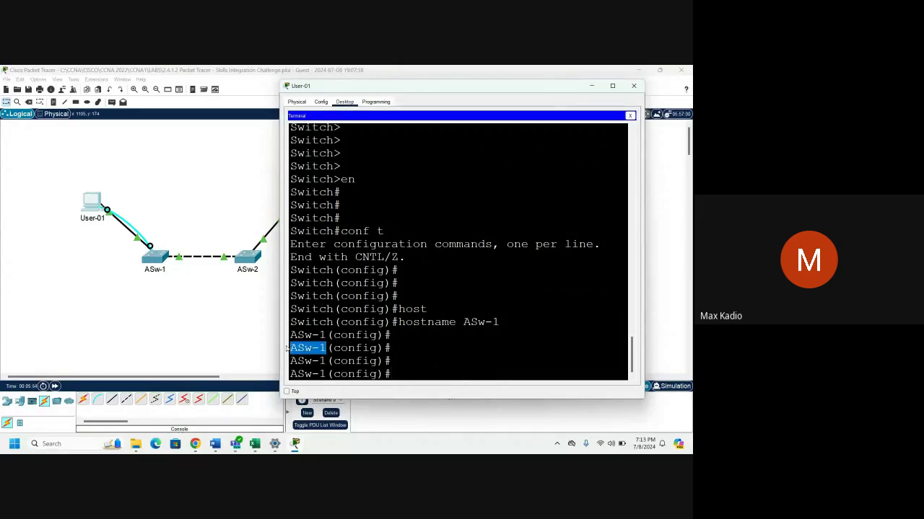
Connect User-02's RS 232 port to ASw-2's Console port with a Console cable.
click(180, 311)
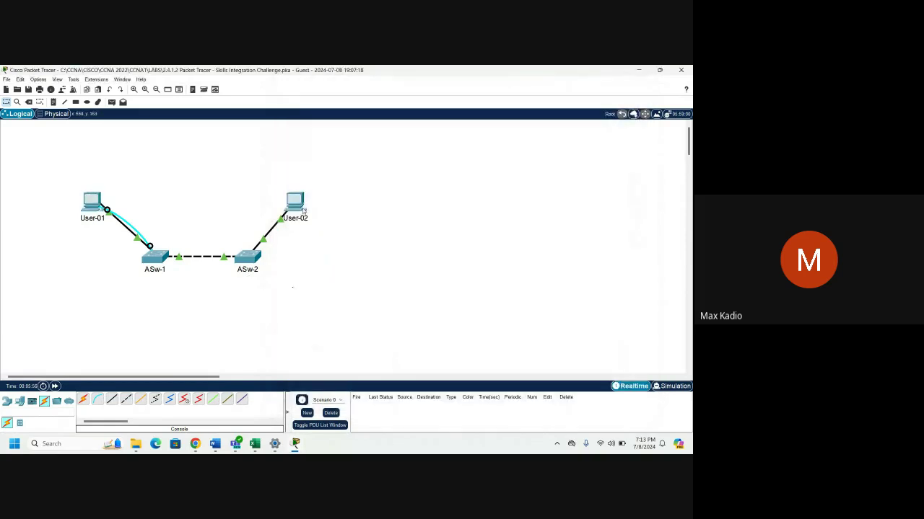
click(98, 400)
click(295, 203)
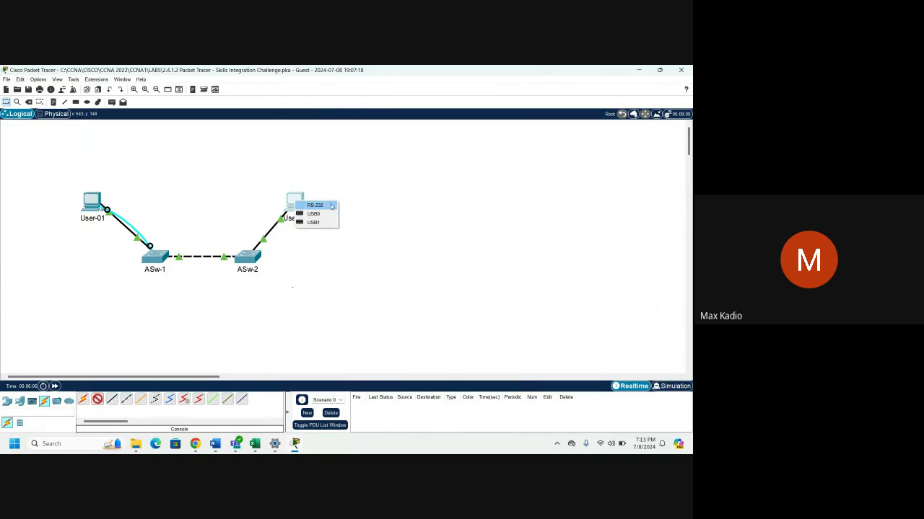
click(331, 206)
click(246, 260)
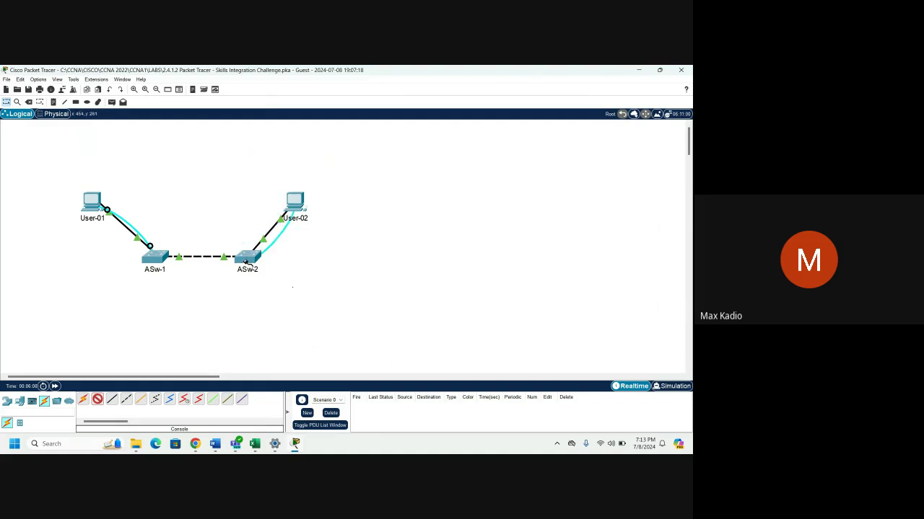
click(246, 261)
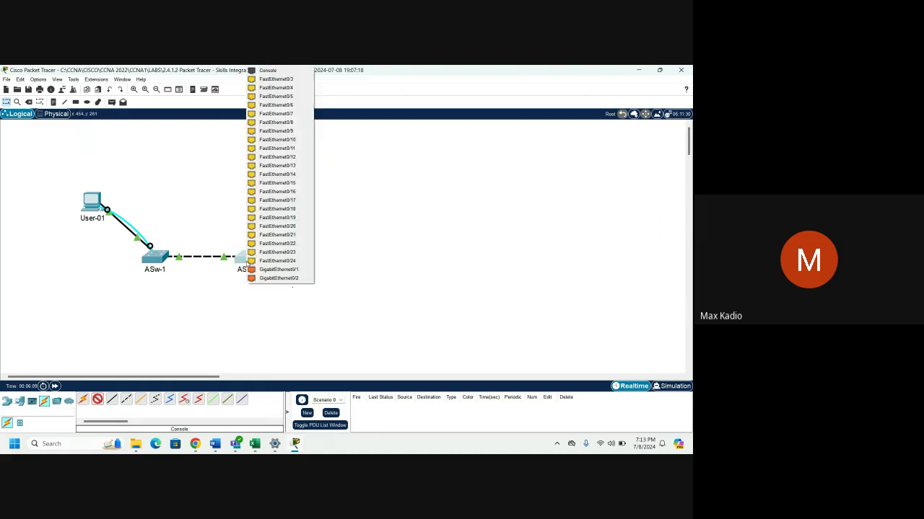
click(291, 72)
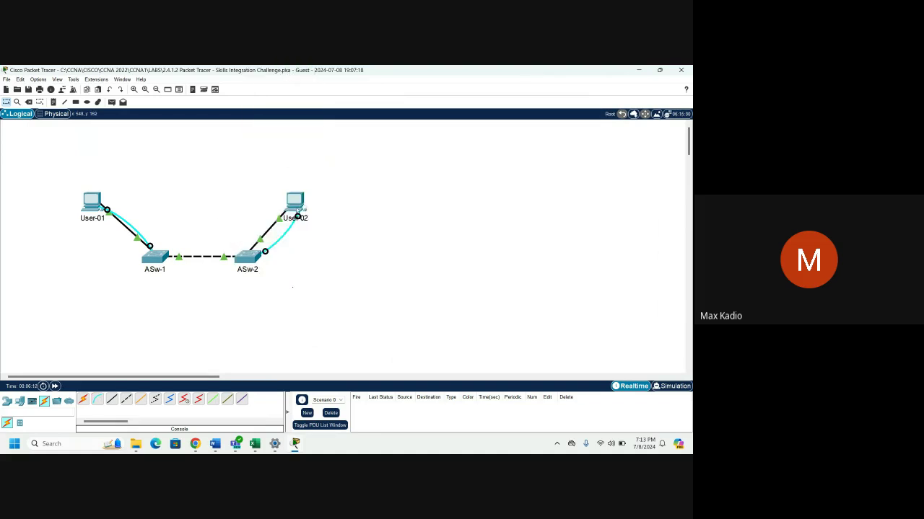
Open User-02's Desktop Terminal with default settings and wake the Switch> prompt.
click(296, 205)
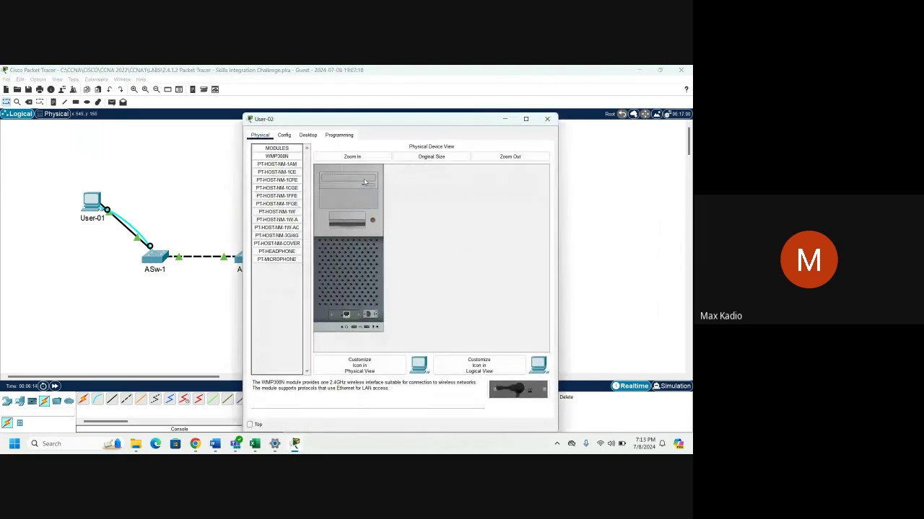
click(308, 135)
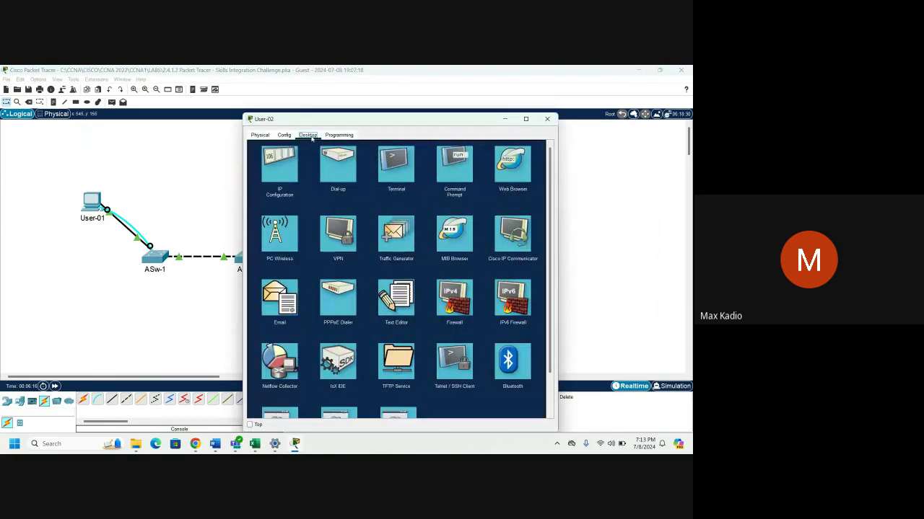
click(396, 167)
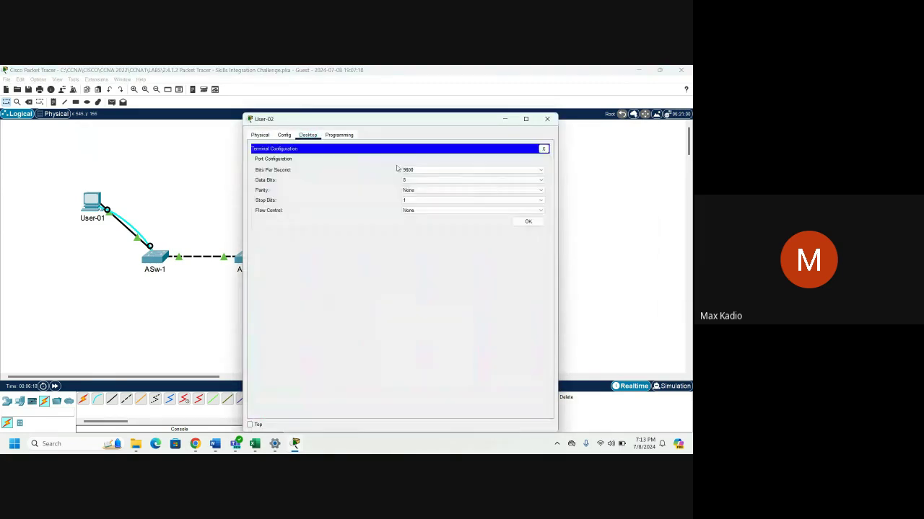
click(533, 224)
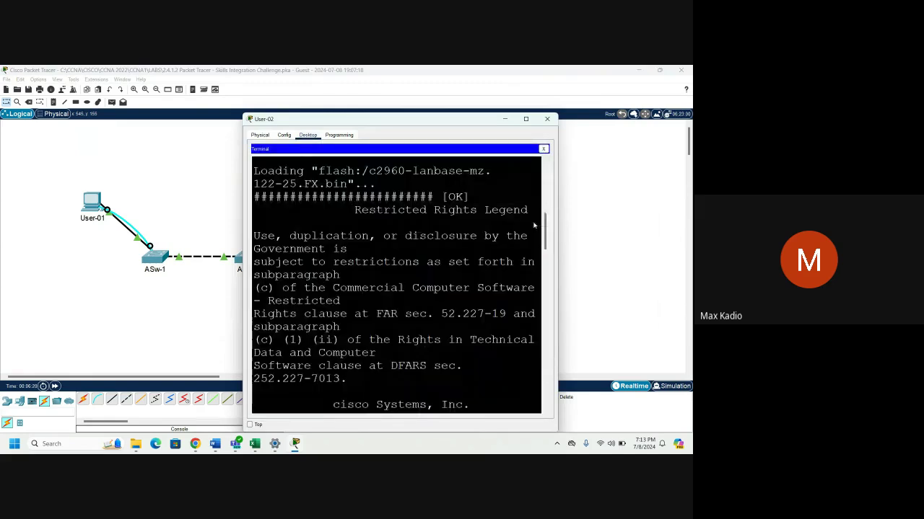
drag(425, 122, 431, 119)
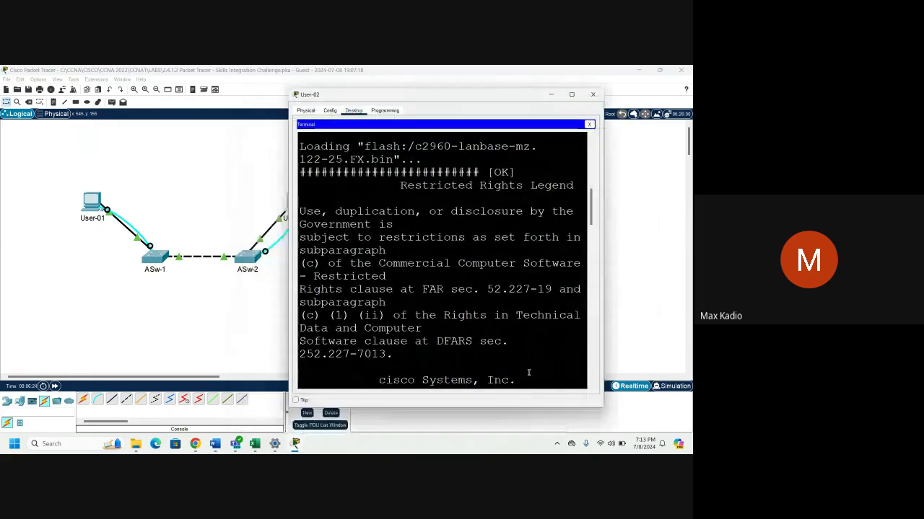
key(Return)
key(Return)
key(Return)
key(Return)
key(Return)
key(Return)
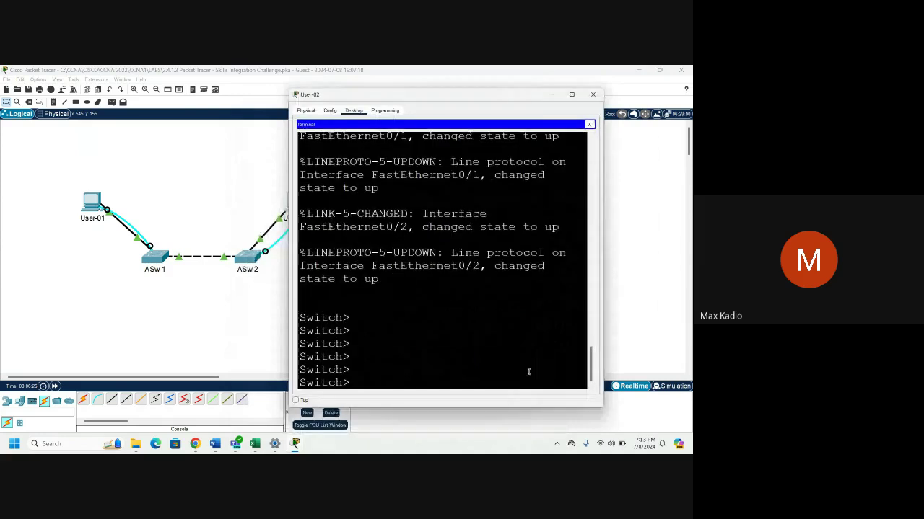
mouse_move(296, 448)
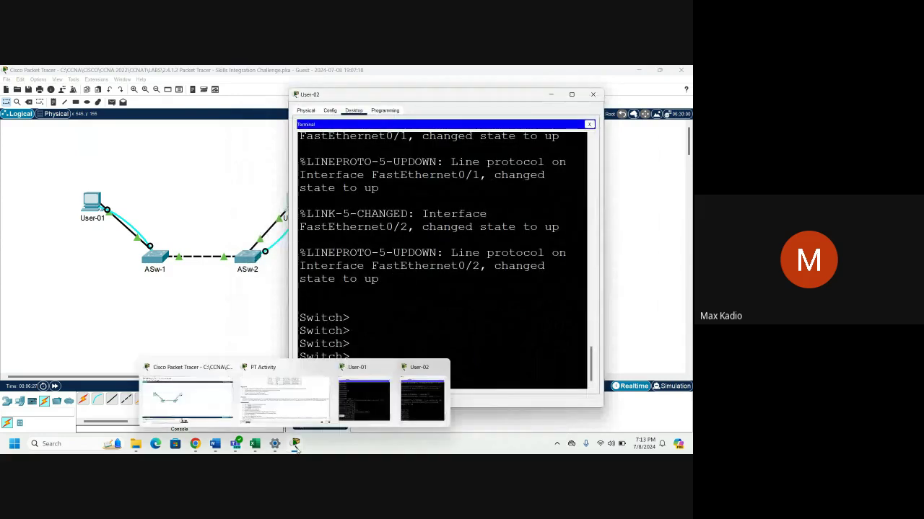
click(263, 399)
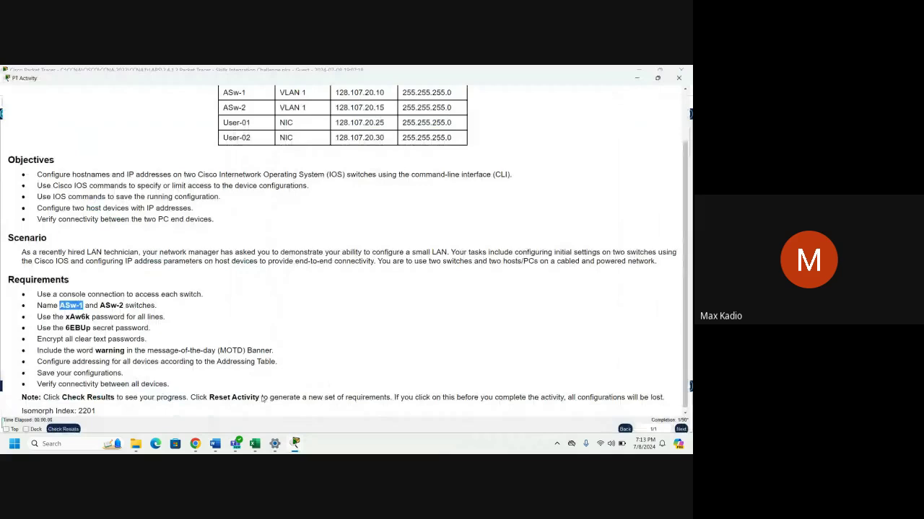
Copy the name ASw-2 from the activity requirements and switch to User-02's terminal.
drag(101, 305, 123, 304)
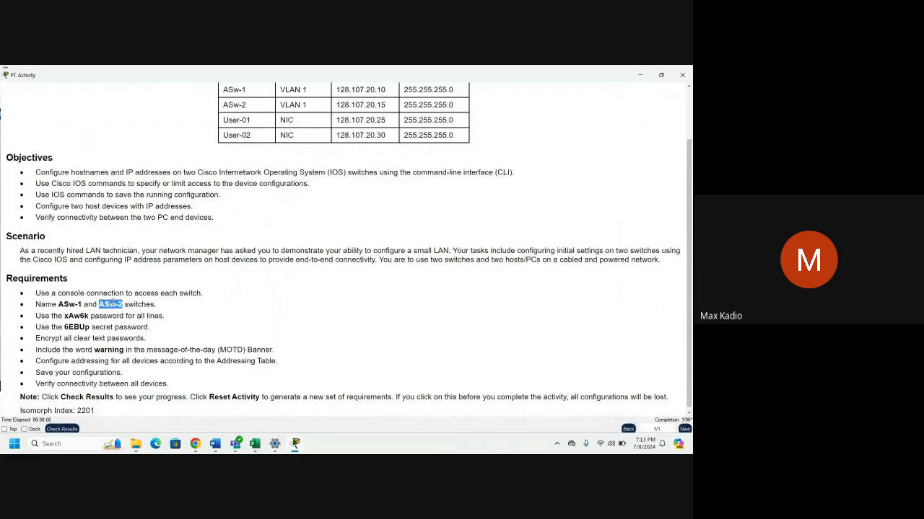
right_click(123, 305)
click(130, 308)
mouse_move(294, 446)
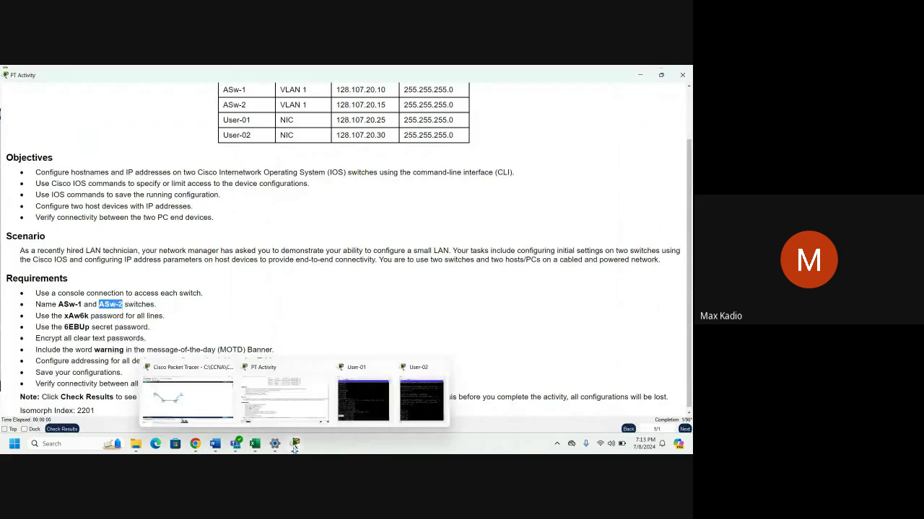
click(418, 417)
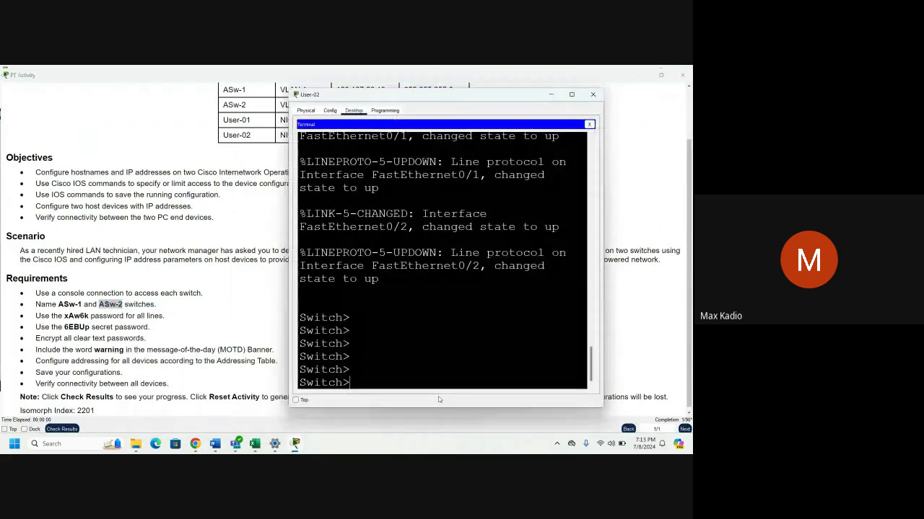
Enter privileged mode with en and global configuration mode with conf t.
text(en)
key(Return)
key(Return)
key(Return)
key(Return)
key(Return)
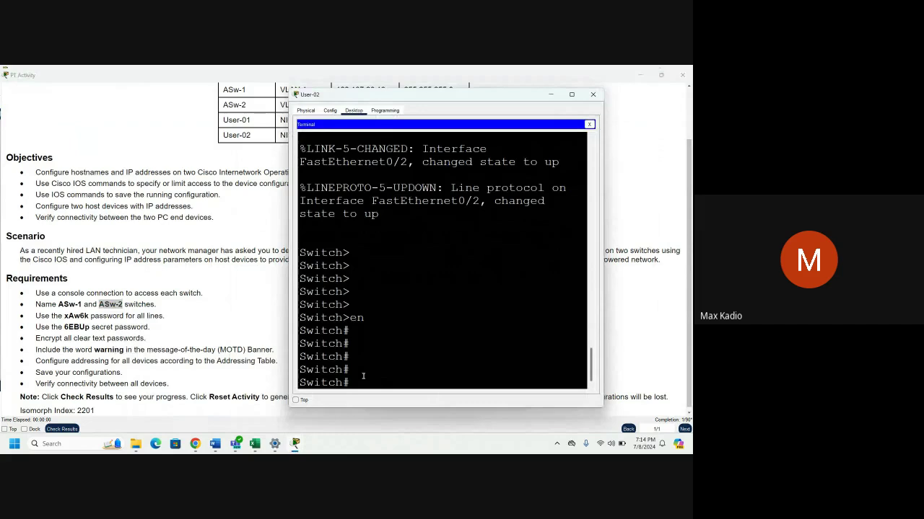
text(conf t)
key(Return)
key(Return)
key(Return)
key(Return)
key(Return)
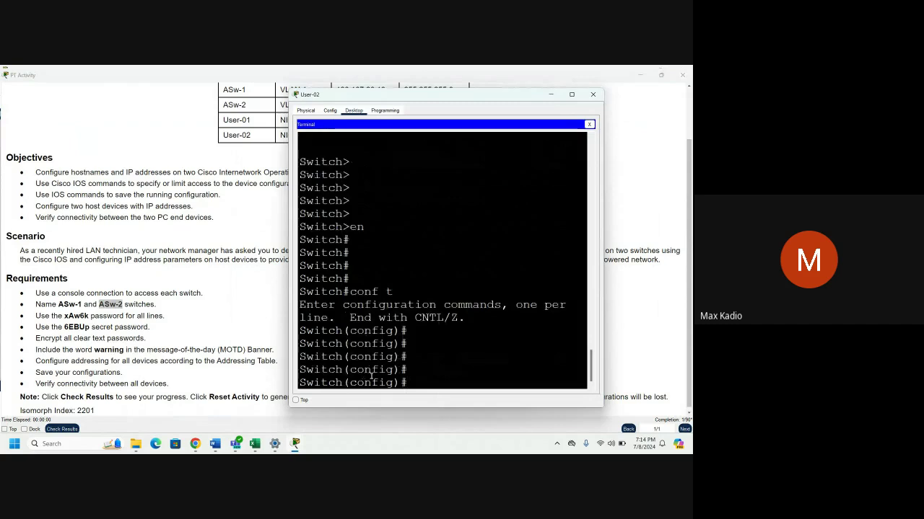
Set the second switch's hostname to ASw-2 by pasting it after the hostname command.
text(hos)
key(Tab)
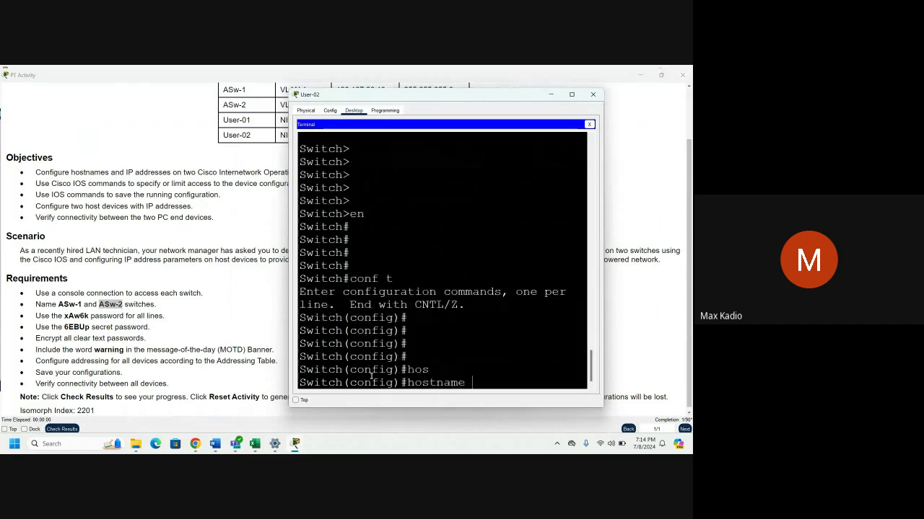
right_click(474, 386)
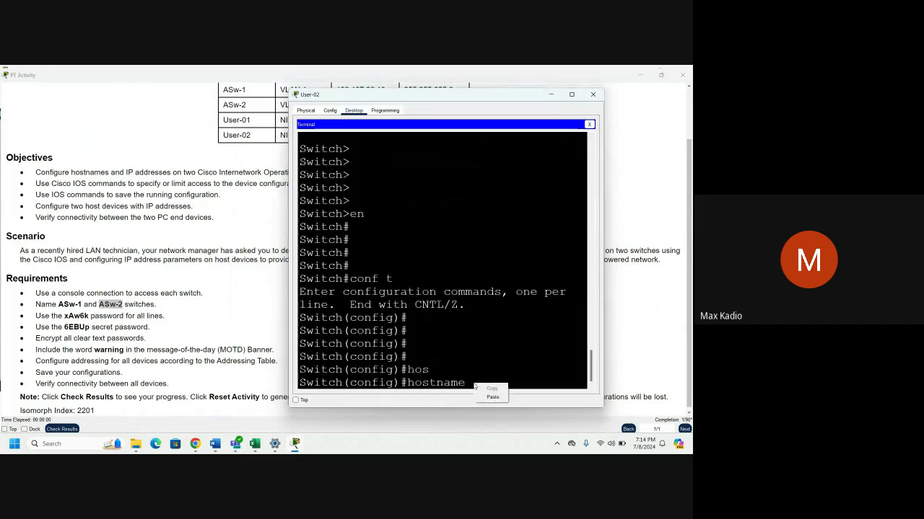
click(492, 397)
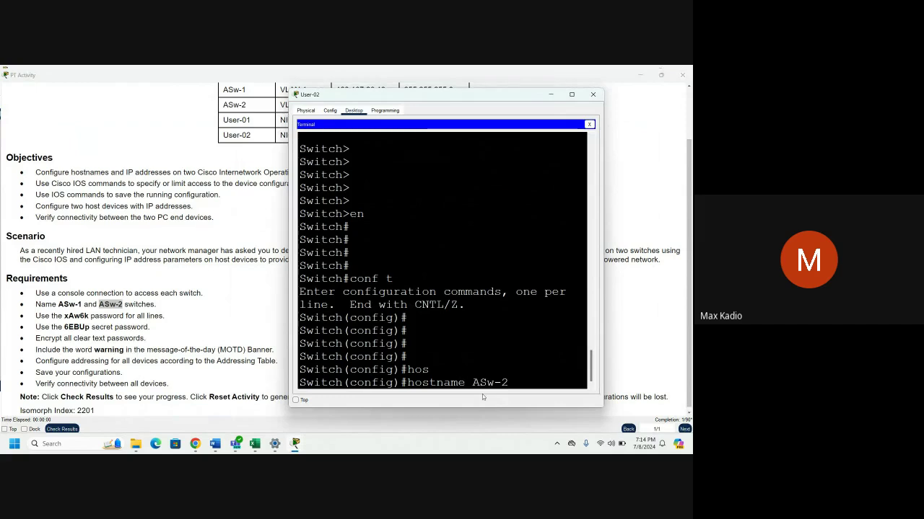
key(Return)
key(Return)
key(Return)
key(Return)
key(Return)
key(Return)
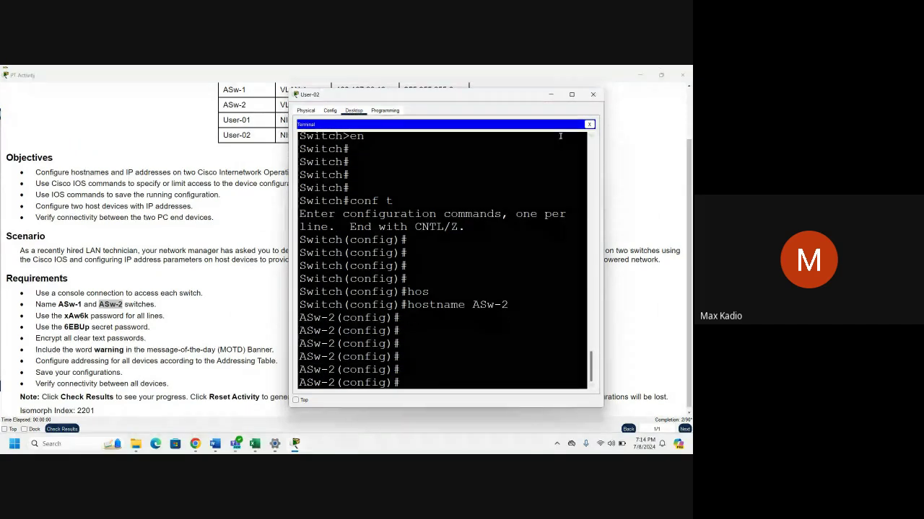
click(627, 265)
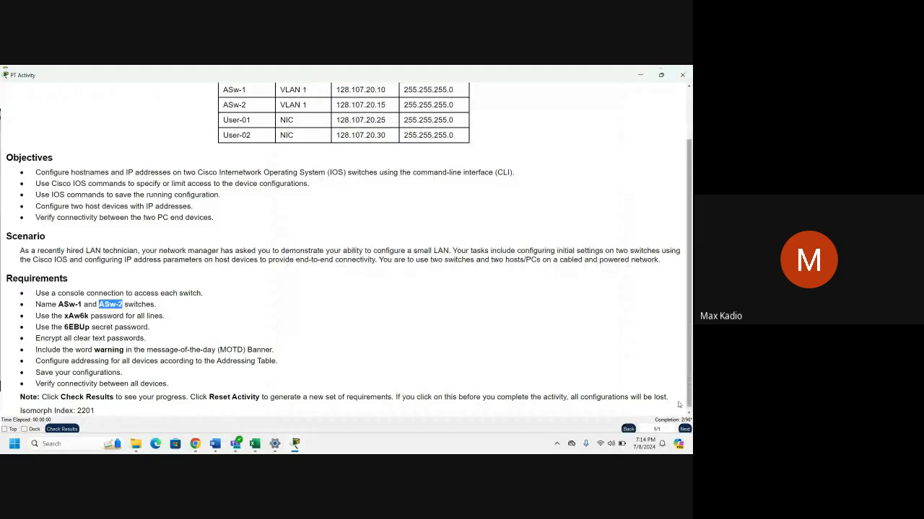
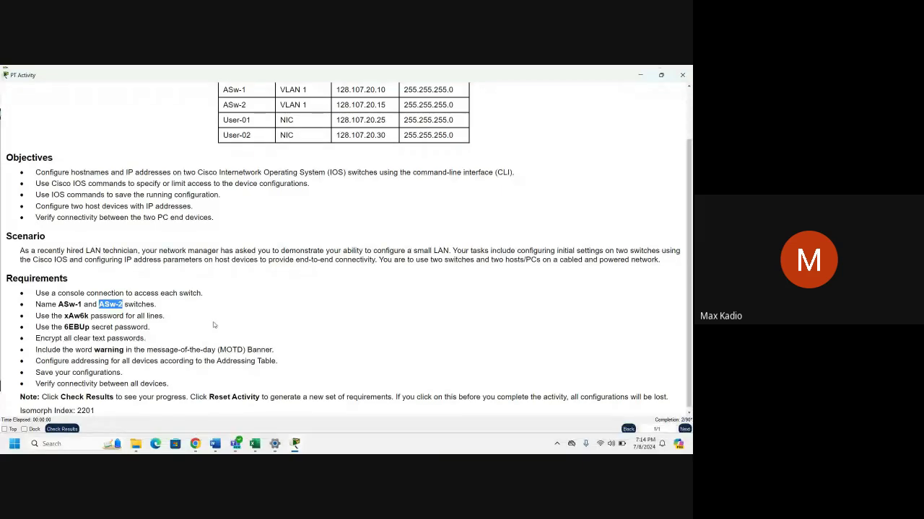
Copy the required line password from the activity requirements and bring User-02's terminal back up.
click(33, 316)
drag(34, 316, 171, 322)
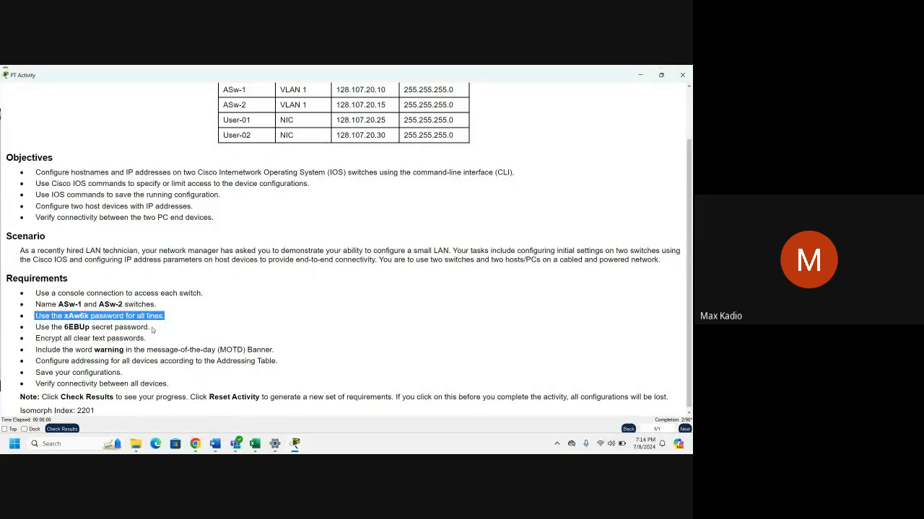
click(152, 331)
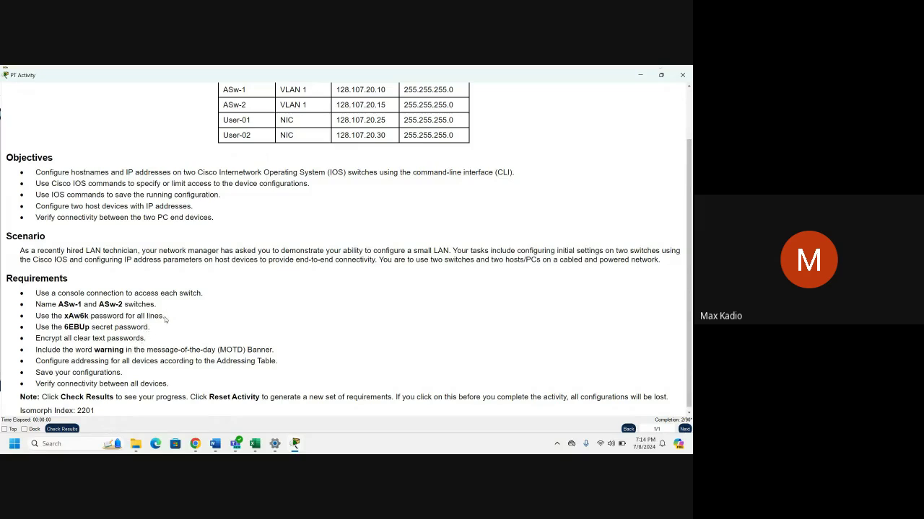
drag(166, 317, 36, 316)
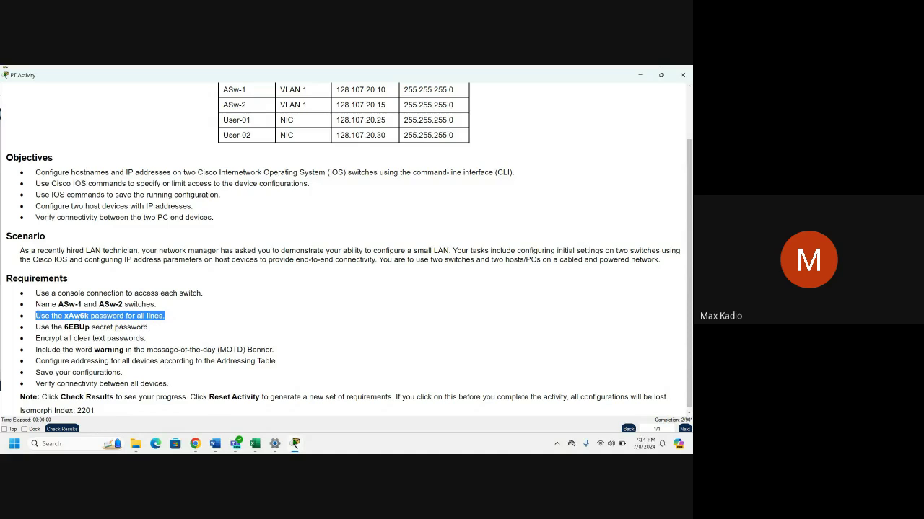
click(161, 321)
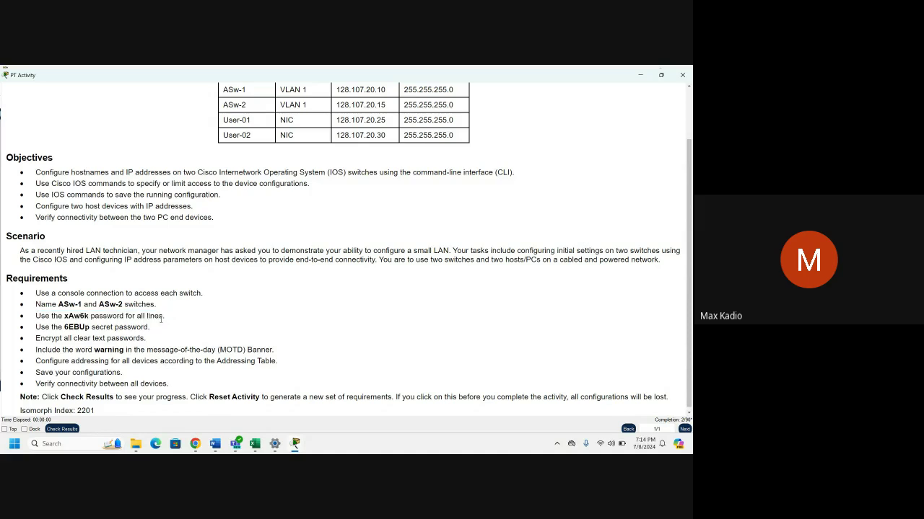
drag(64, 316, 87, 316)
right_click(83, 318)
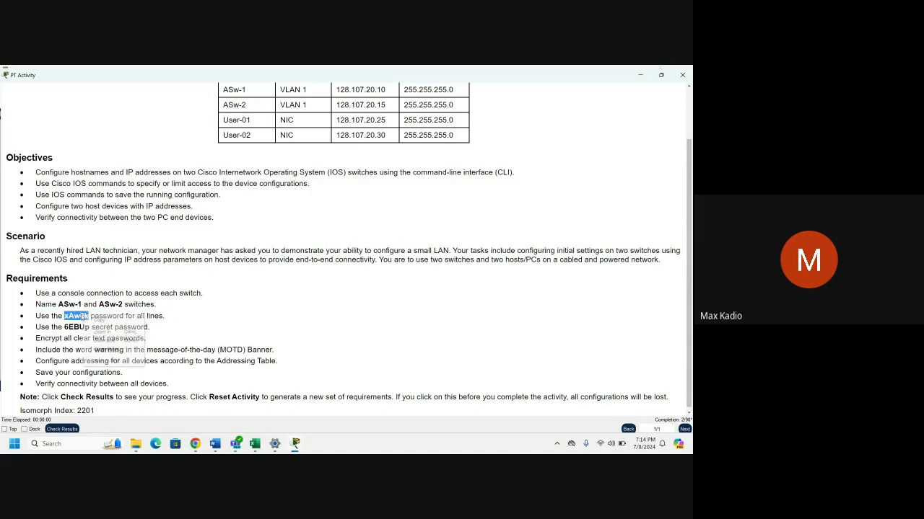
click(101, 321)
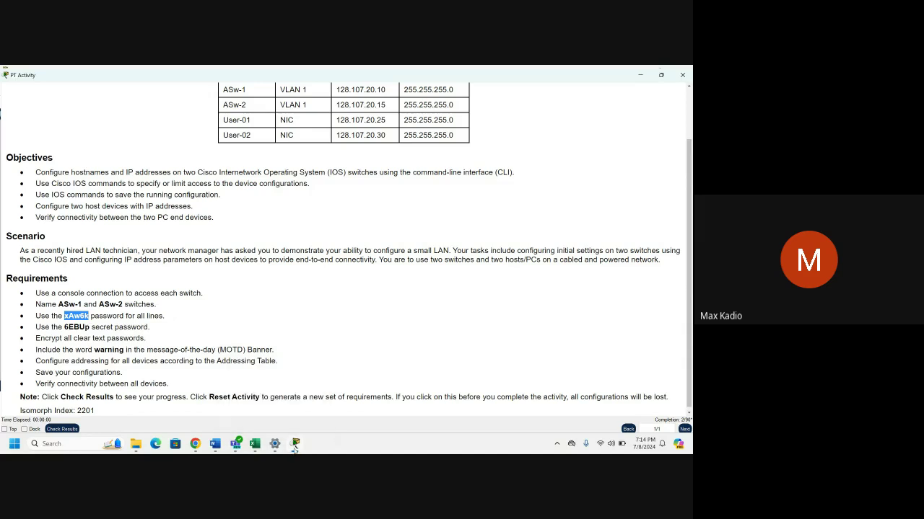
mouse_move(294, 448)
click(424, 392)
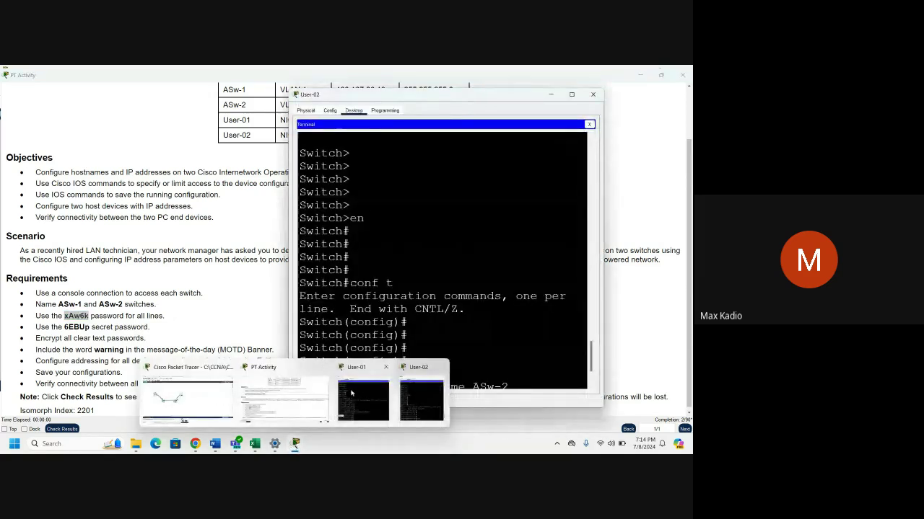
Close the existing User-01 terminal window.
click(351, 394)
drag(568, 93, 487, 107)
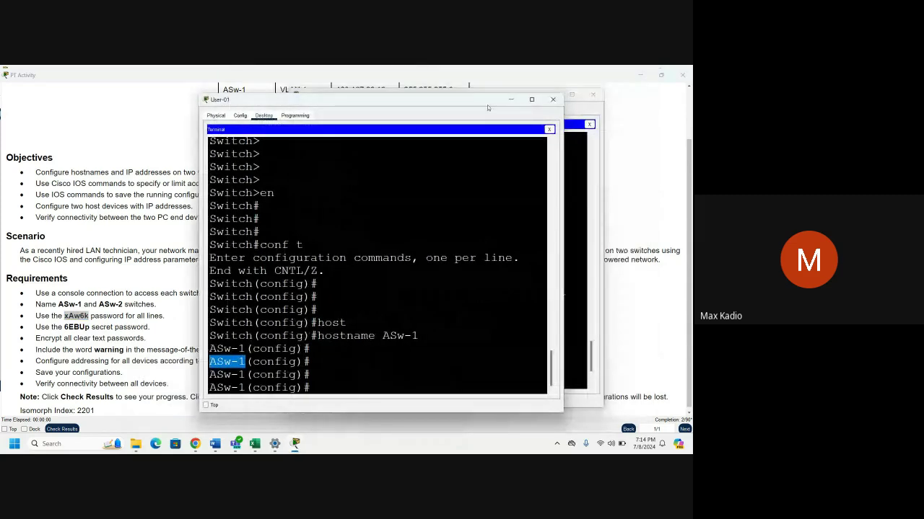
click(553, 100)
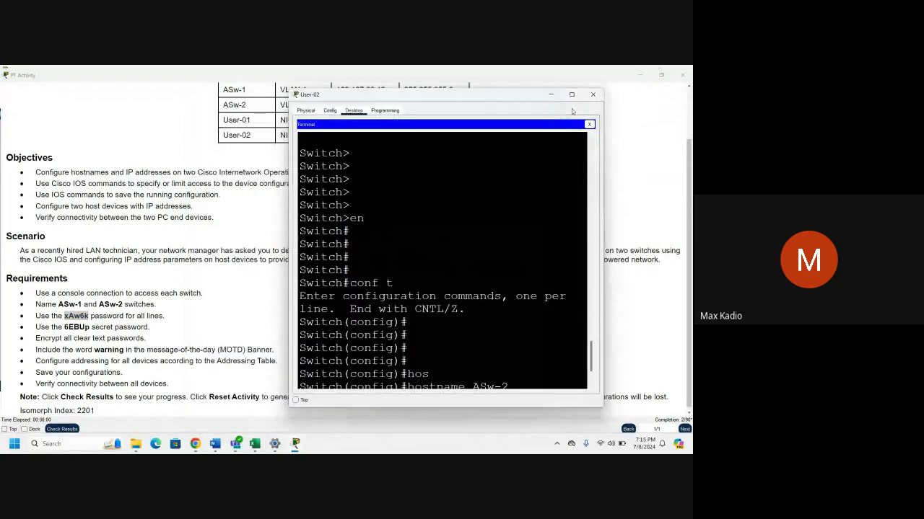
Open a maximized Terminal on User-01 from the topology with default connection settings.
click(319, 412)
mouse_move(295, 444)
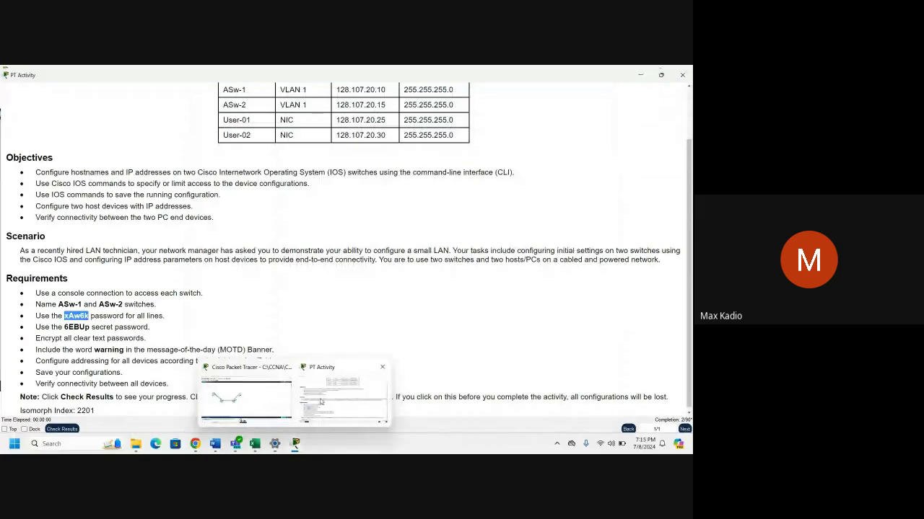
click(252, 390)
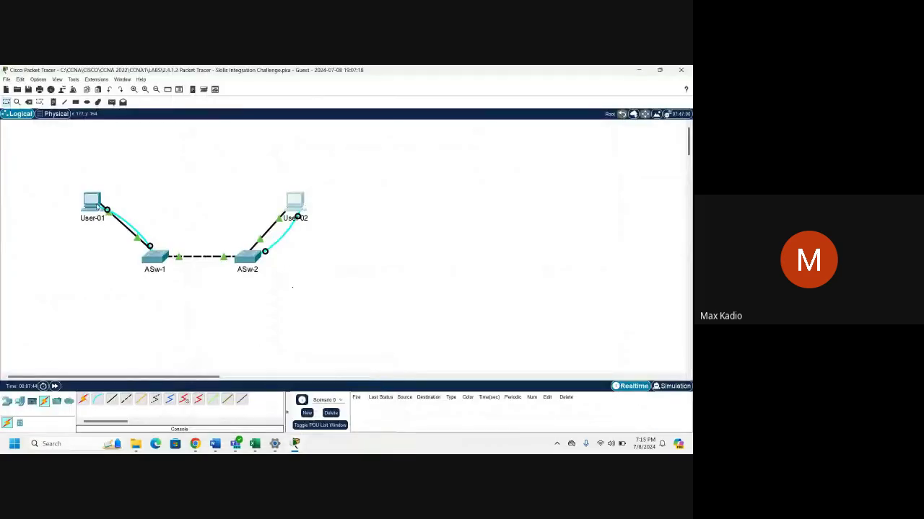
click(96, 203)
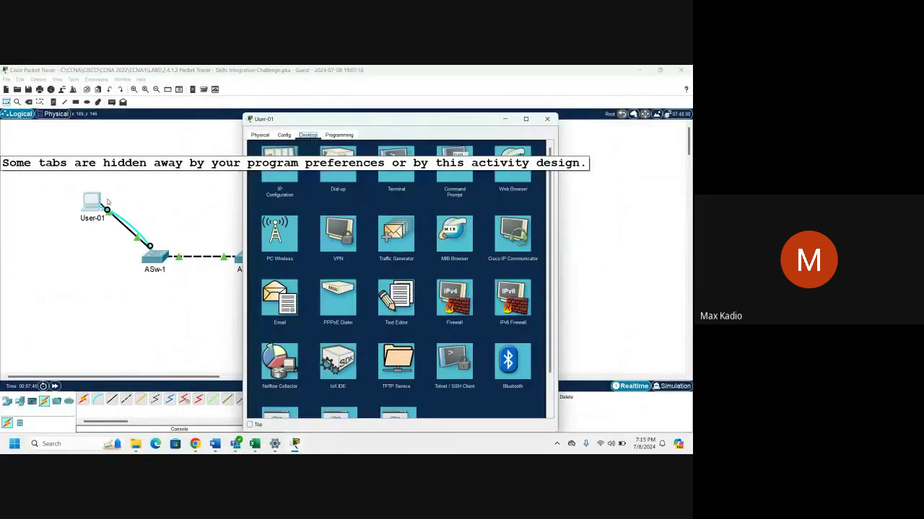
click(396, 164)
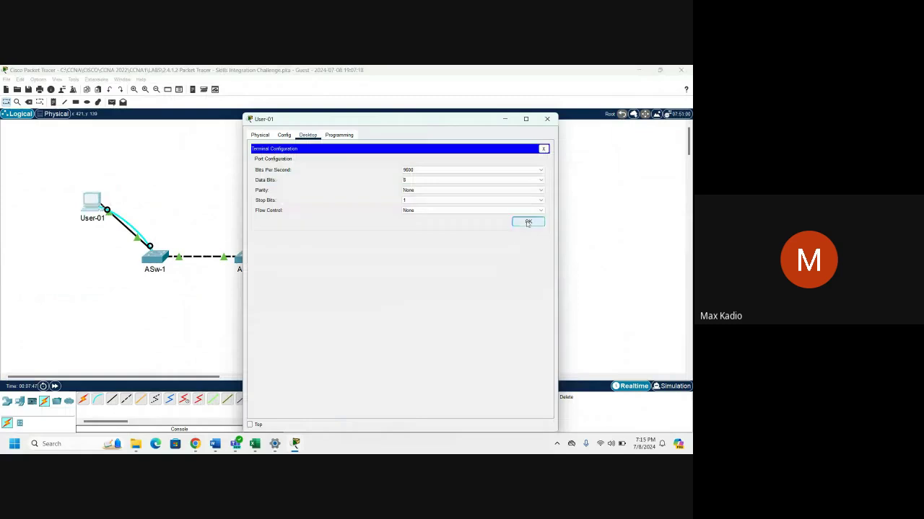
click(518, 223)
click(526, 118)
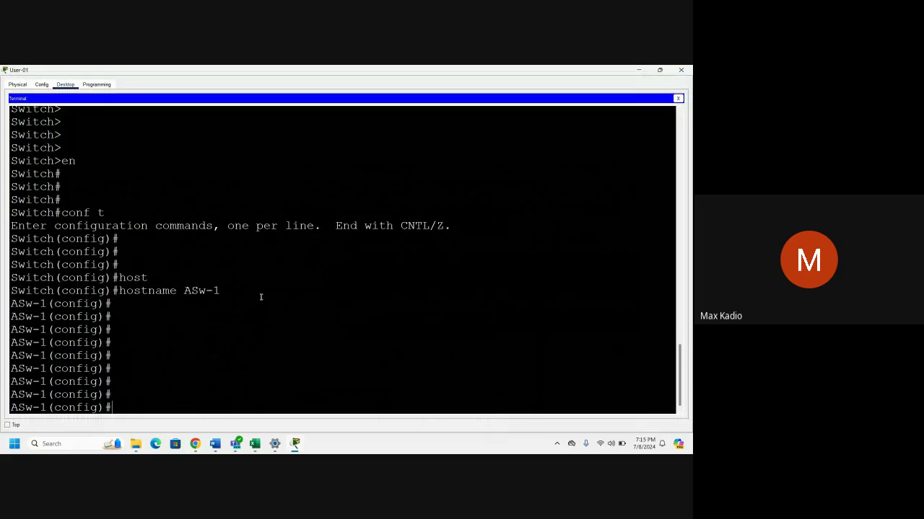
Enter line console 0 on ASw-1 and set the required line password.
drag(261, 296, 184, 291)
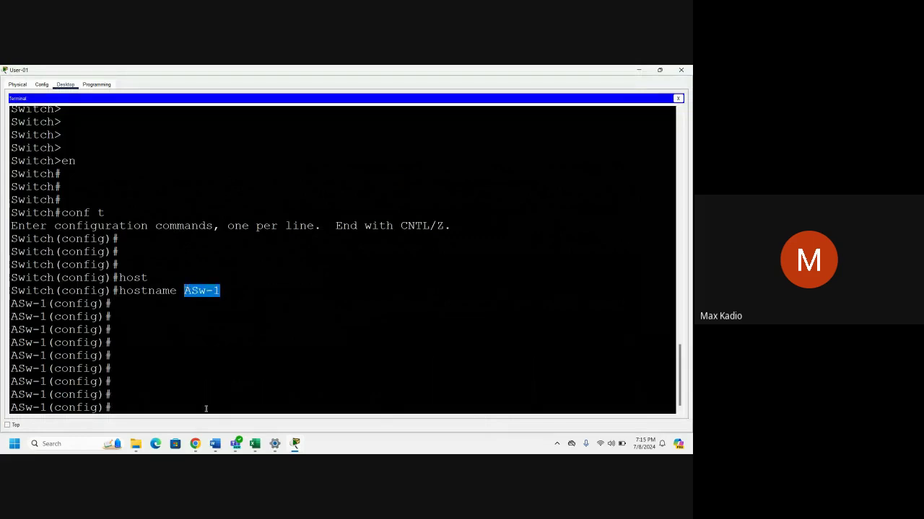
click(212, 401)
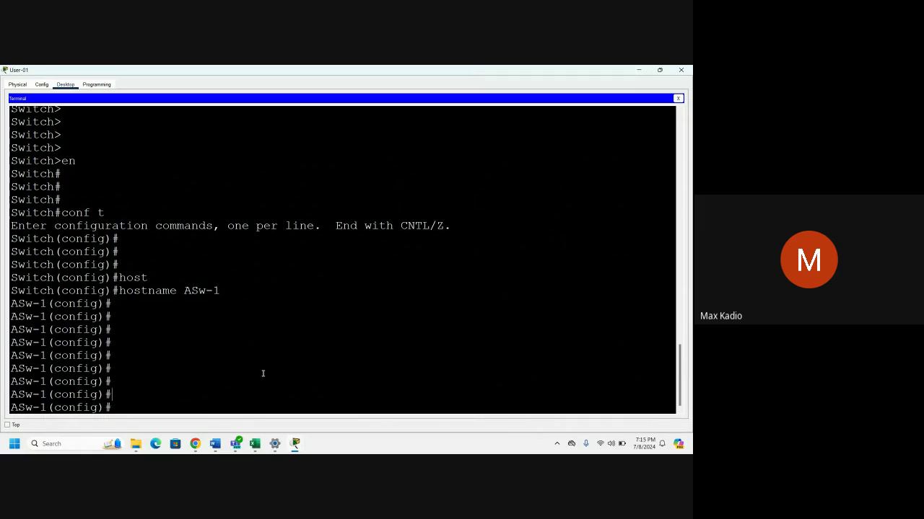
text(line console 0)
key(Return)
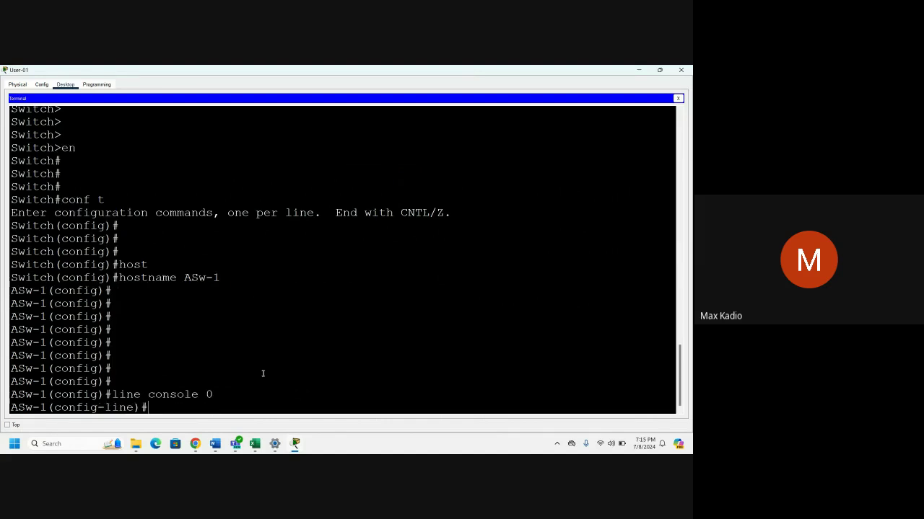
text(pass)
key(Tab)
text(xAw6k)
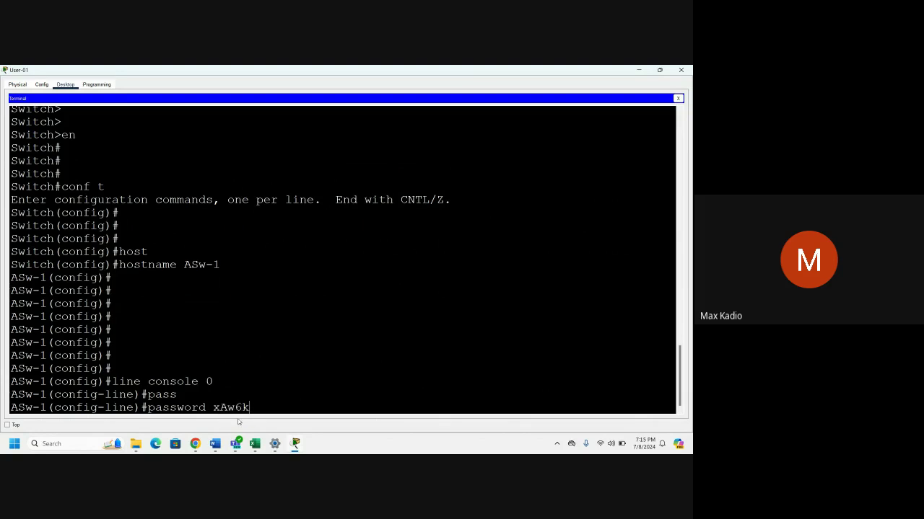
key(Return)
key(Return)
Require login on the console line and end configuration mode.
text(login)
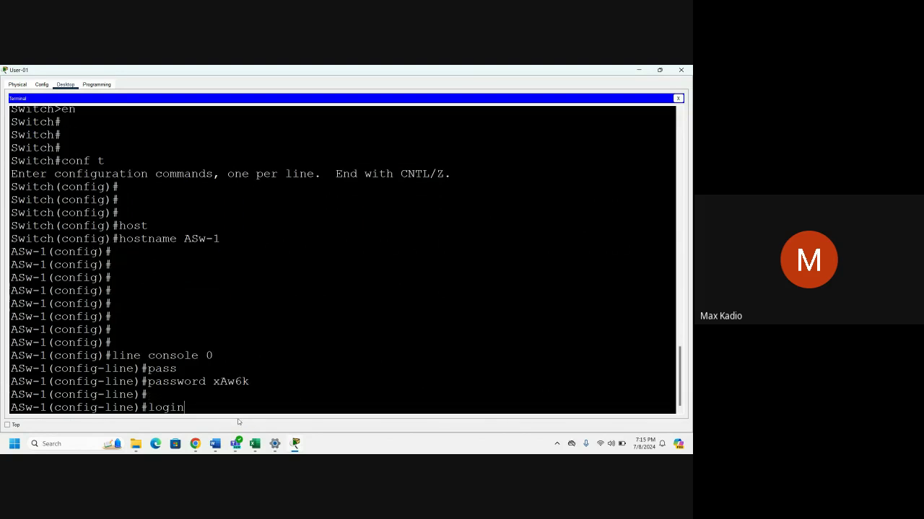
key(Return)
key(Return)
key(Return)
key(Return)
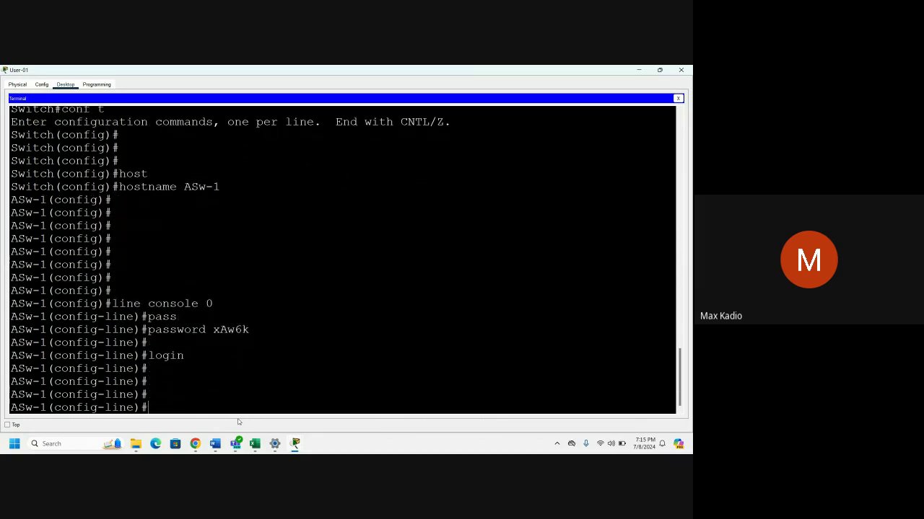
text(end)
key(Return)
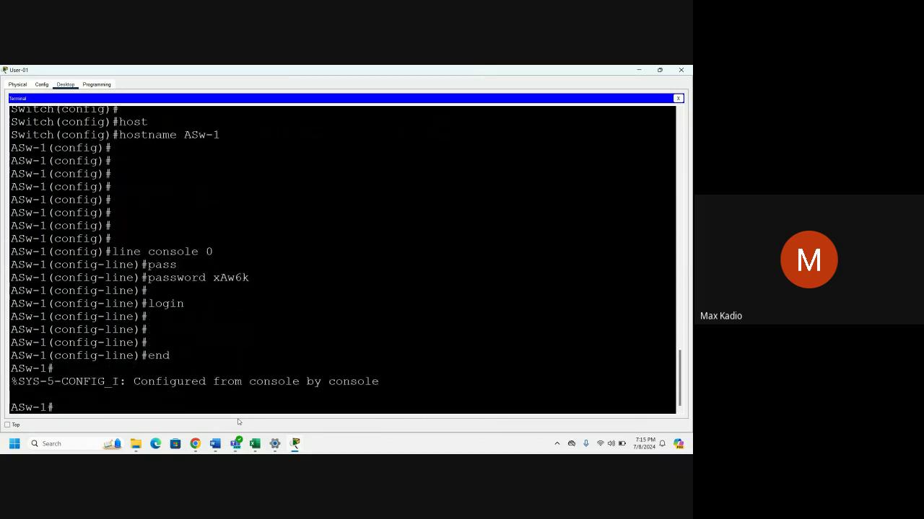
key(Return)
key(Return)
key(Return)
text(co)
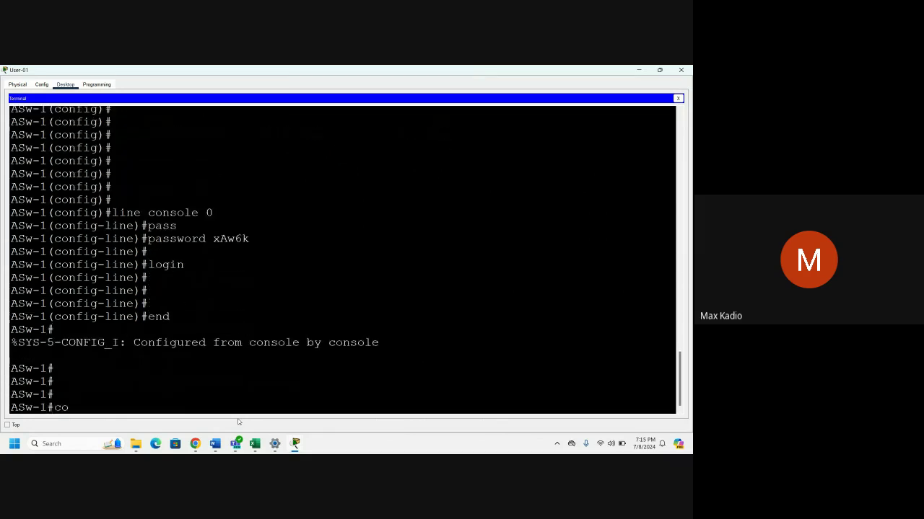
text(py run start)
Run copy run start to startup-config, then review the line console 0 command.
key(Return)
key(Return)
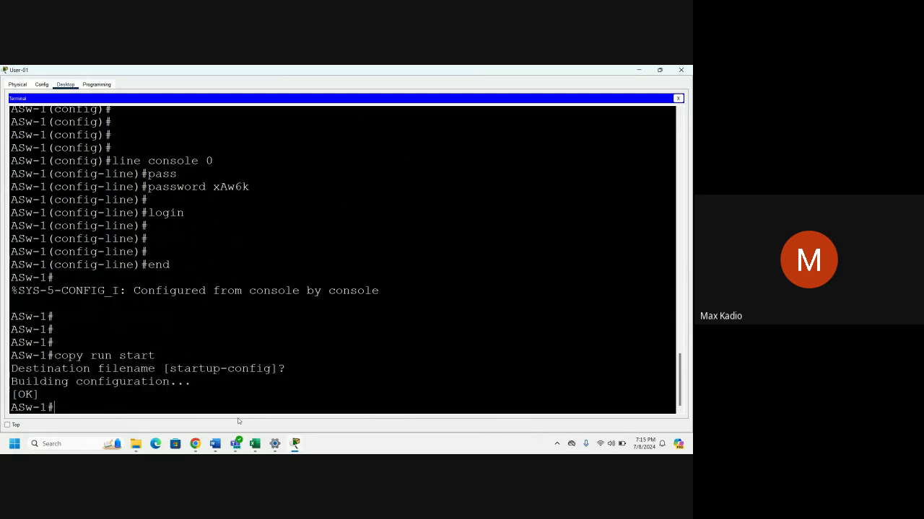
key(Return)
key(Return)
key(Return)
key(Return)
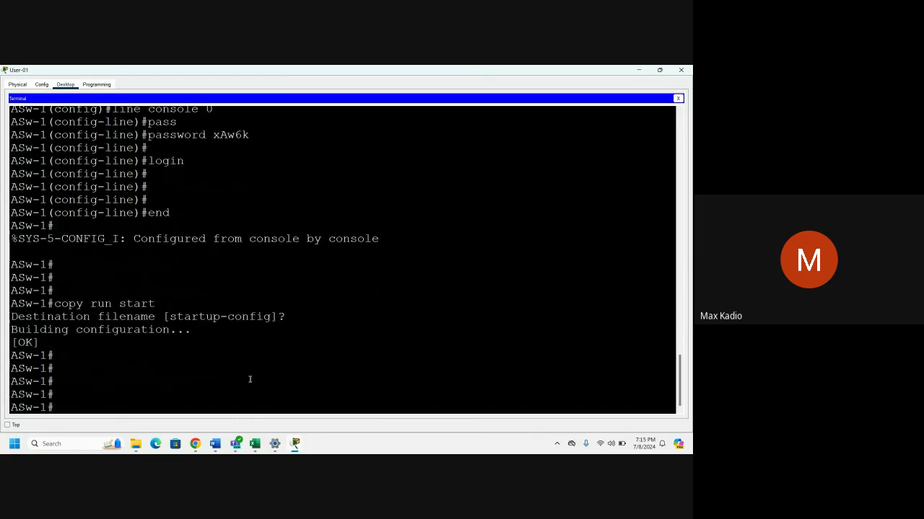
scroll(112, 153, up, 1)
drag(112, 153, 213, 153)
scroll(51, 412, down, 1)
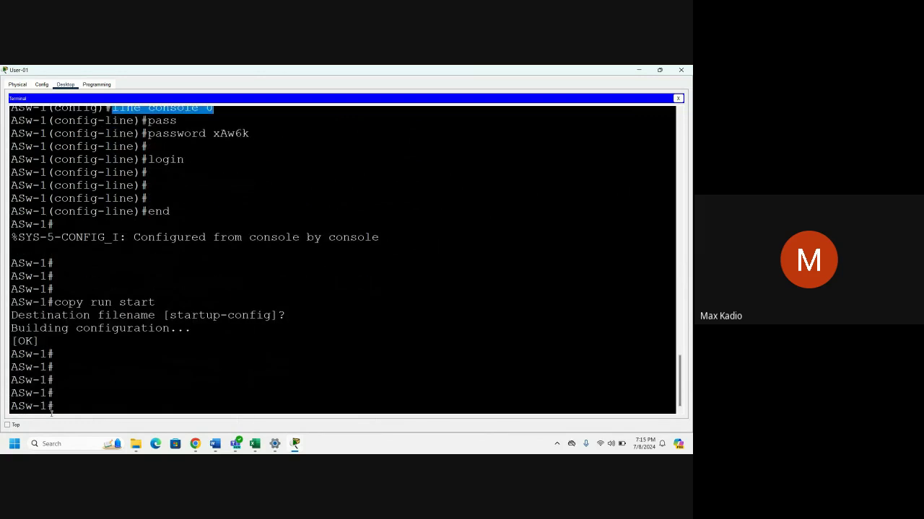
click(143, 403)
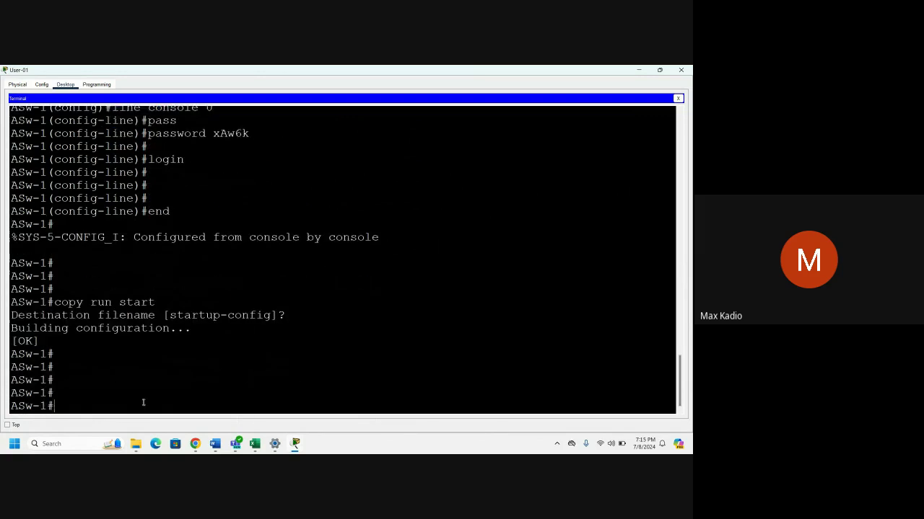
In global configuration, set the required line password on line vty 0 4.
text(conf t)
key(Return)
key(Return)
key(Return)
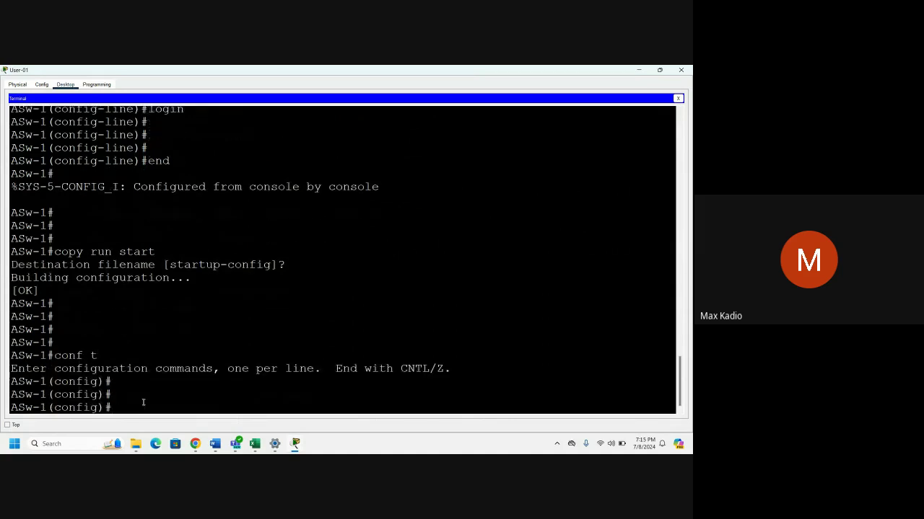
key(Return)
key(Return)
text(line)
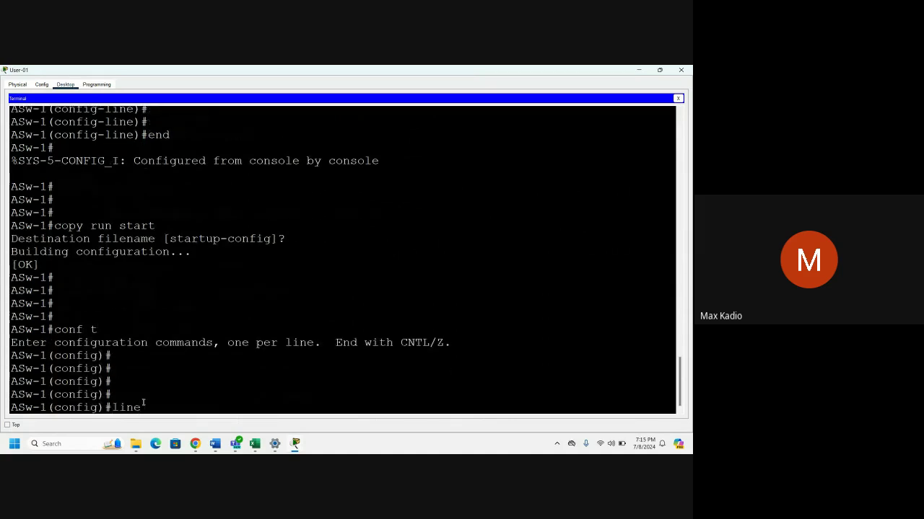
text( vty 0 4)
key(Return)
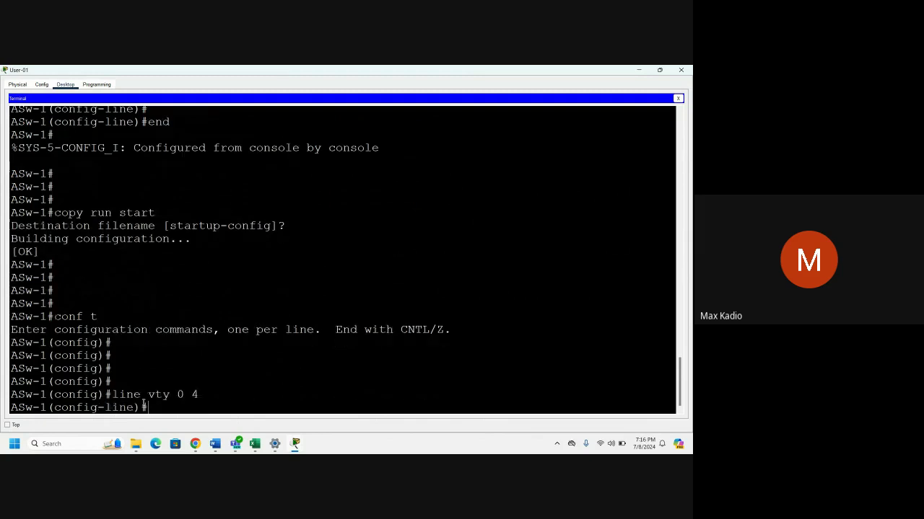
text(pas)
key(Tab)
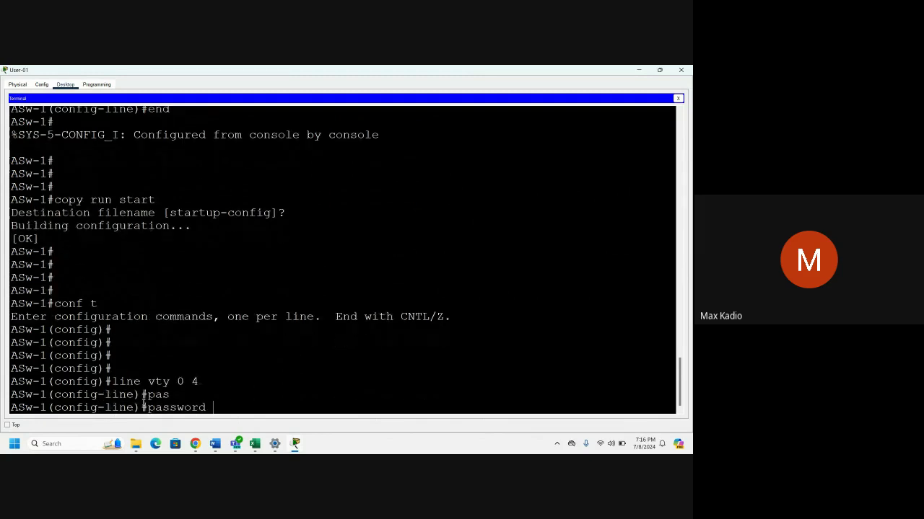
text(xAw6k)
key(Return)
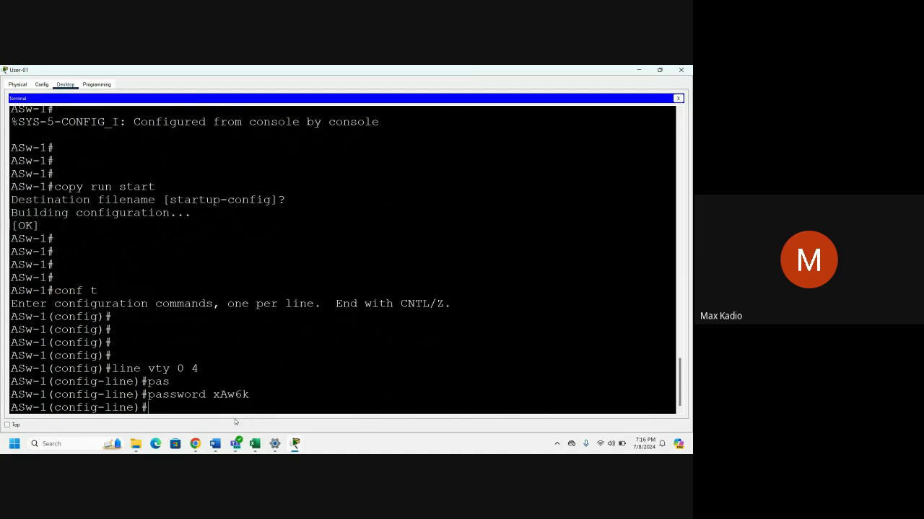
Require login on the vty lines, exit, and save with do copy run start.
text(login)
key(Return)
key(Return)
key(Return)
text(exit)
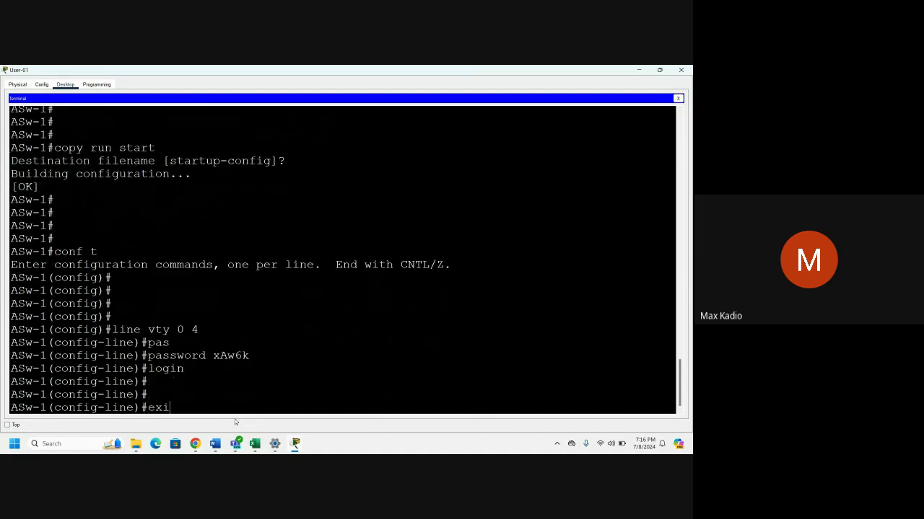
key(Return)
key(Return)
key(Return)
key(Return)
text(do)
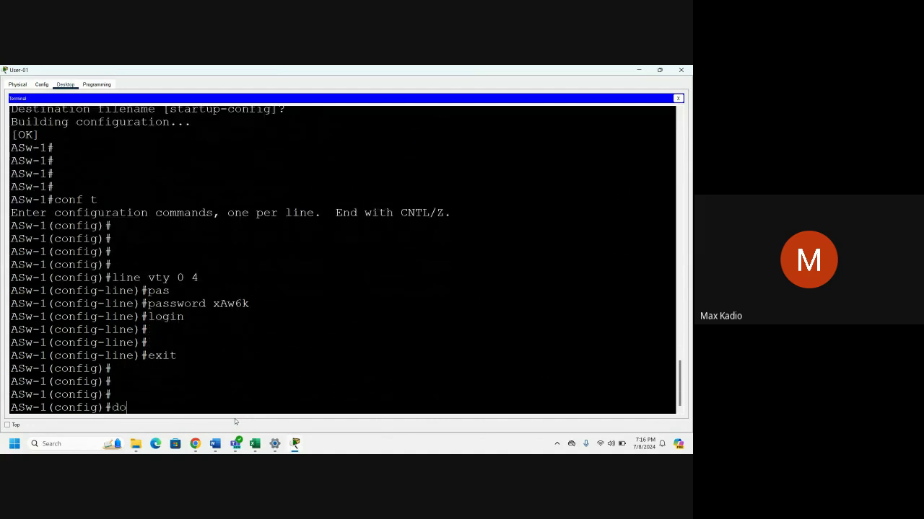
text( copy run start)
key(Return)
key(Return)
key(Return)
key(Return)
key(Return)
key(Return)
key(Return)
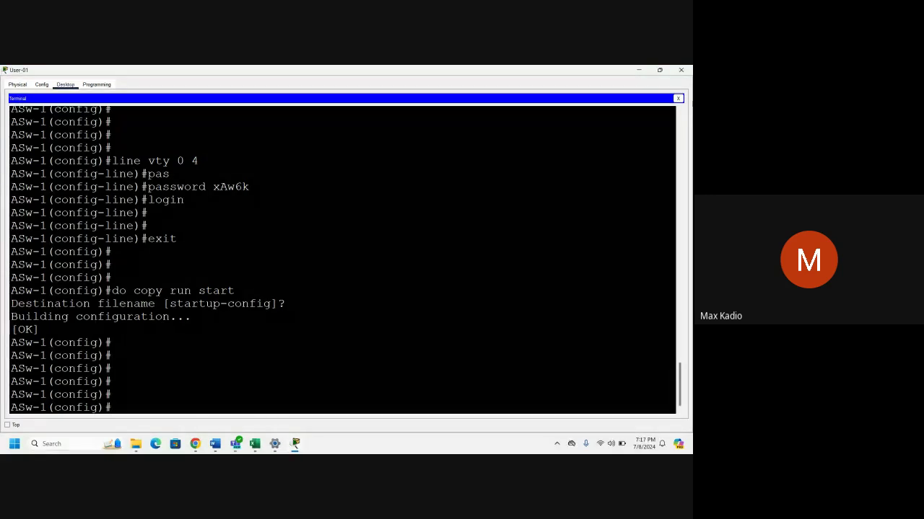
Close User-01's window and open User-02's maximized Terminal session to ASw-2.
click(682, 70)
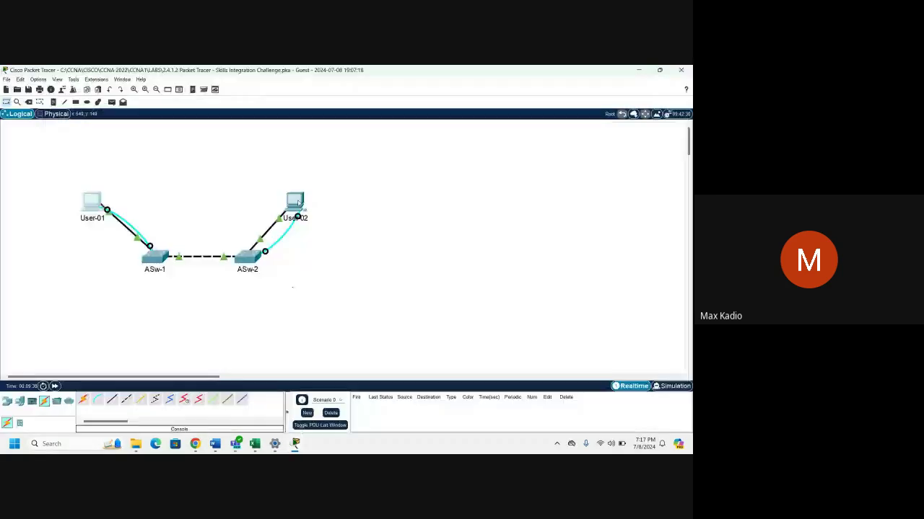
click(296, 202)
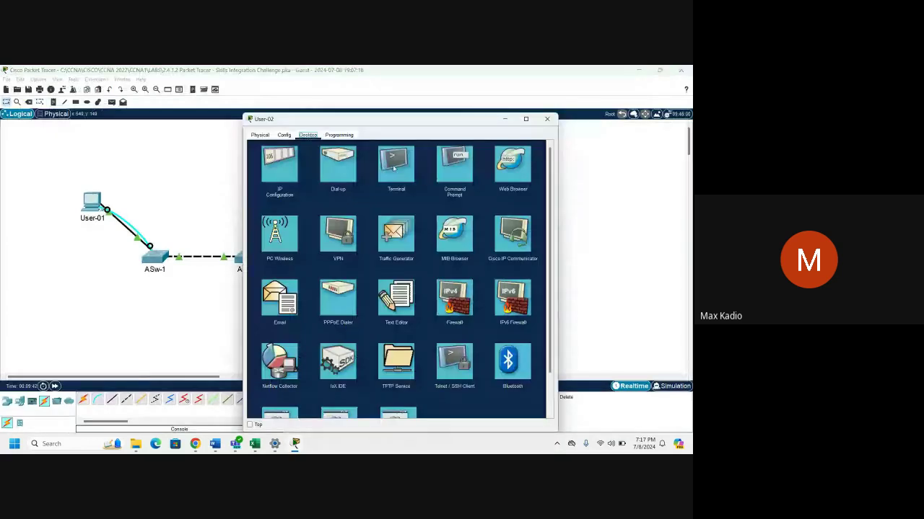
click(394, 168)
click(528, 221)
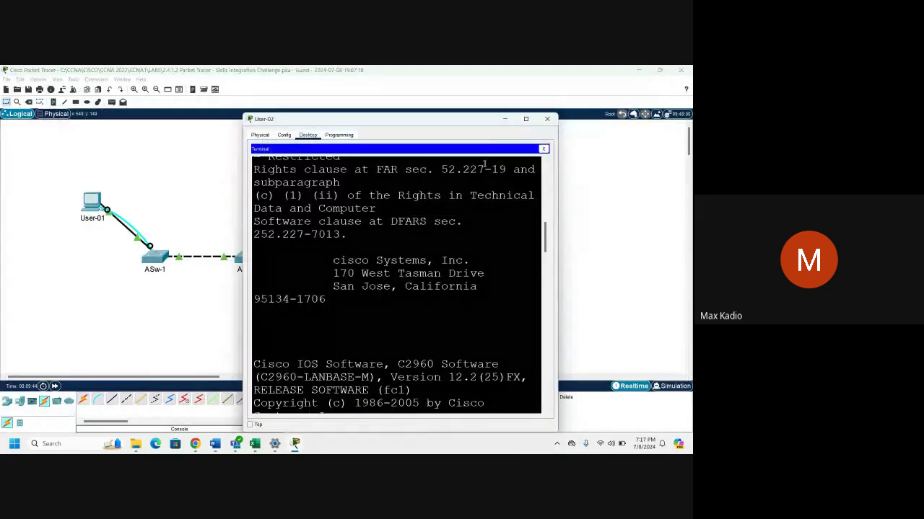
click(526, 119)
click(216, 394)
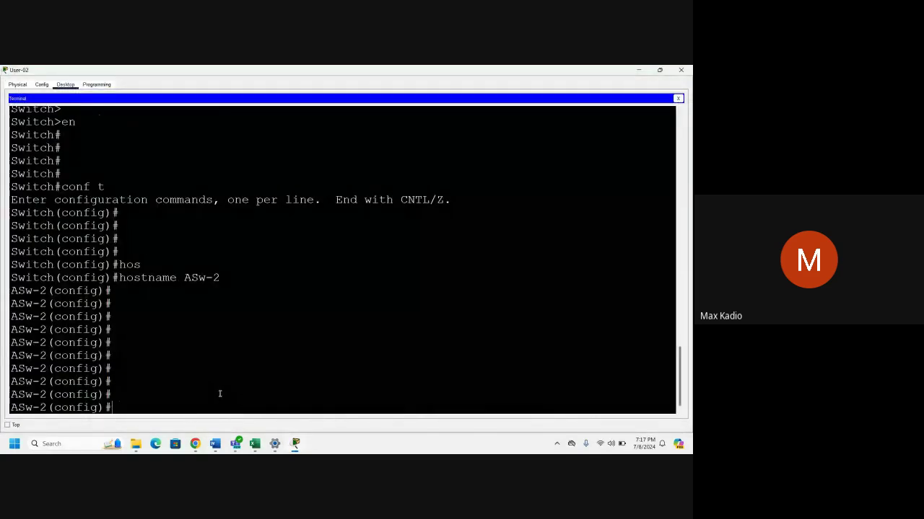
Enter console line 0 configuration on ASw-2.
text(line con)
key(Tab)
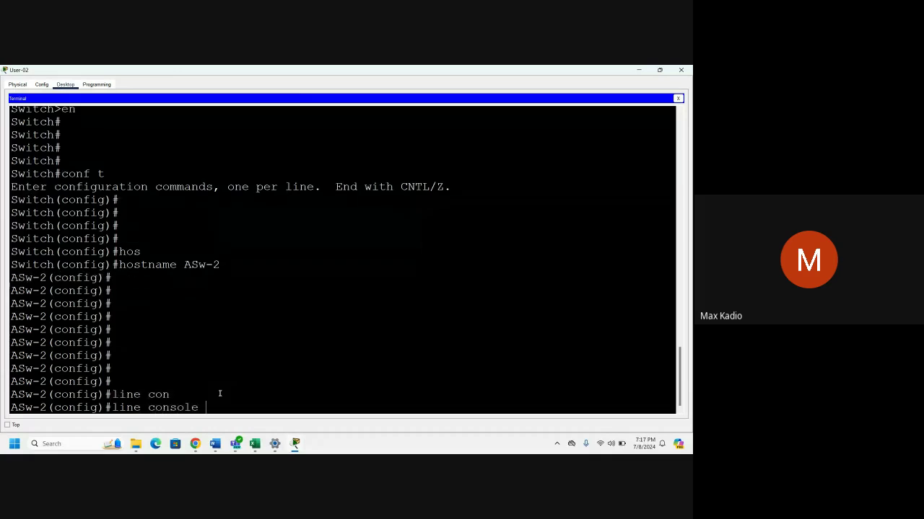
text(0)
key(Return)
Set the required line password on the console line and require login.
text(pass)
key(Tab)
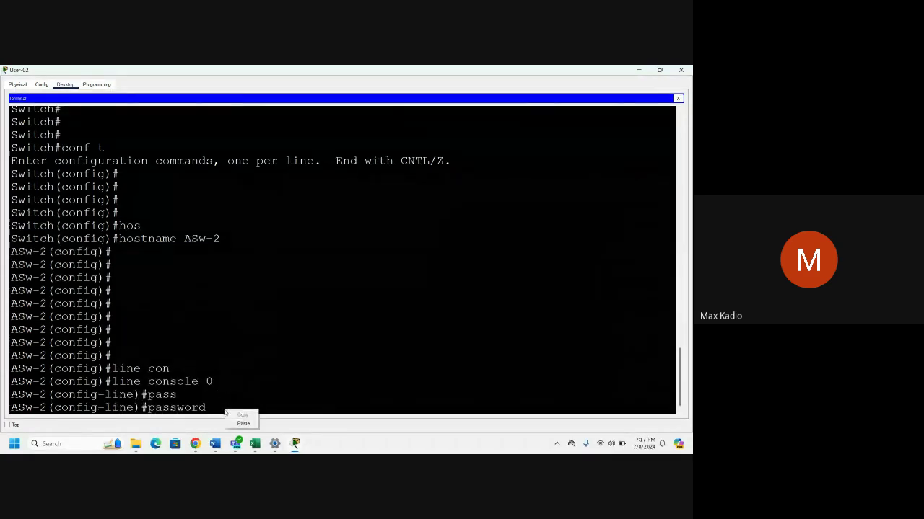
text(xAw6k)
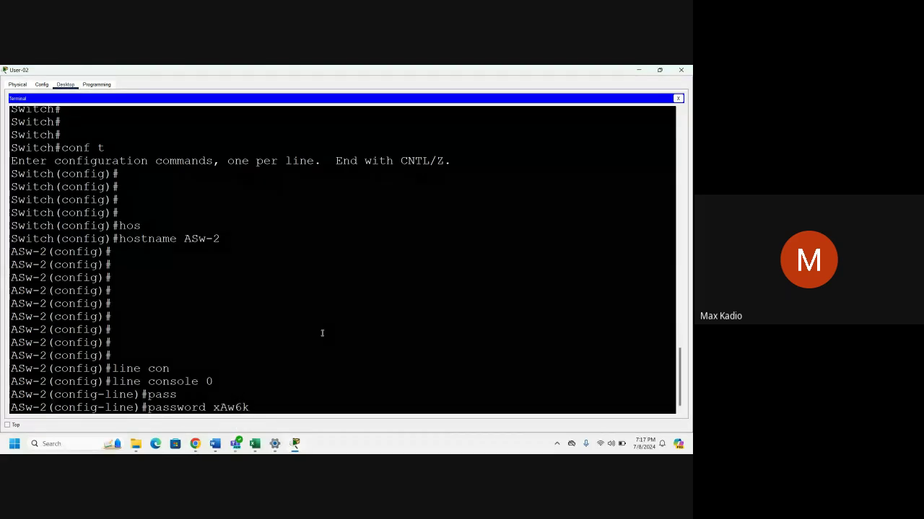
key(Return)
key(Return)
key(Return)
text(login)
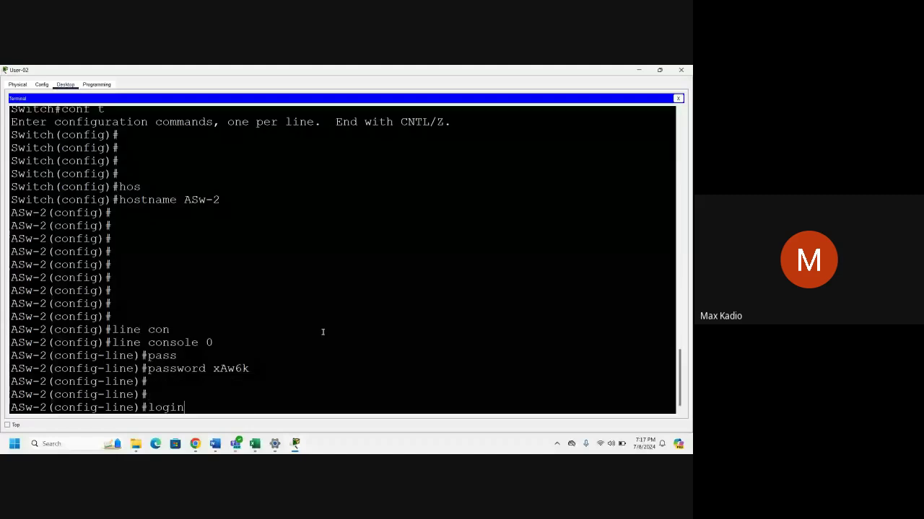
key(Return)
key(Return)
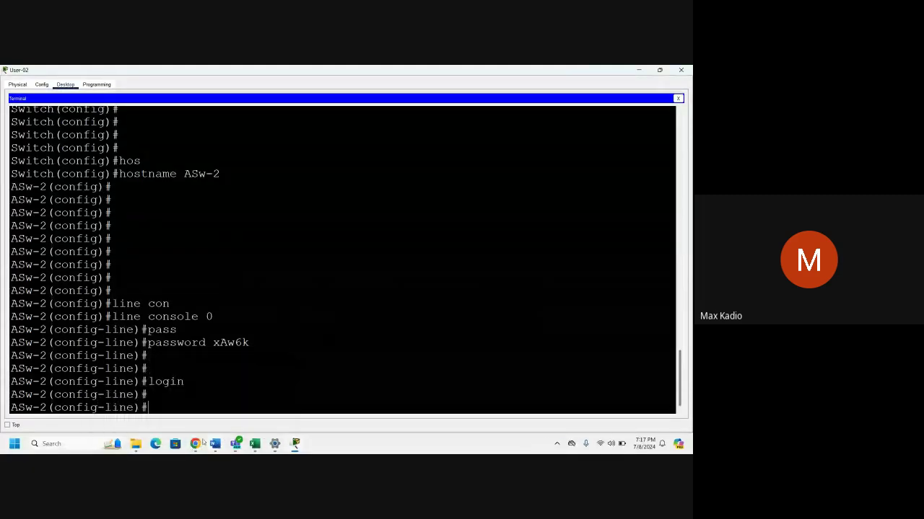
Launch Introduction to Networks from I'm Teaching and open Modules 1 - 3: Course Content.
mouse_move(203, 442)
click(160, 401)
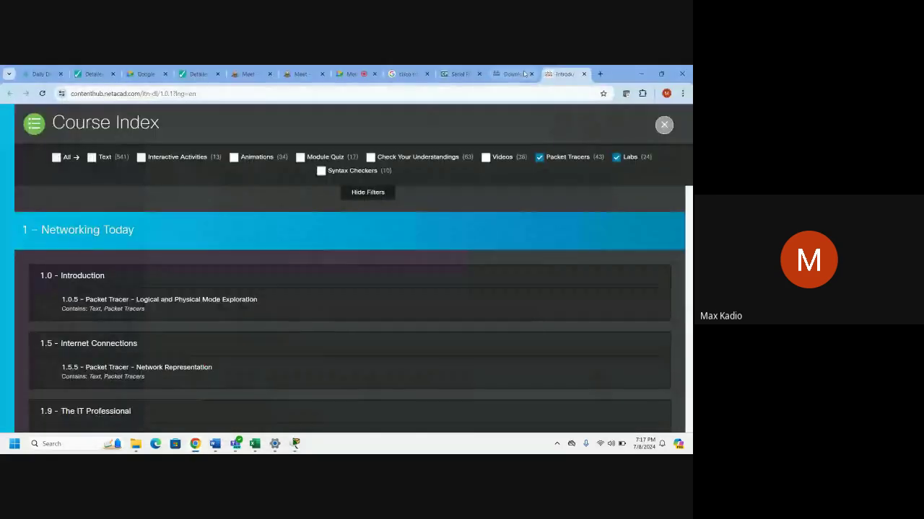
click(525, 74)
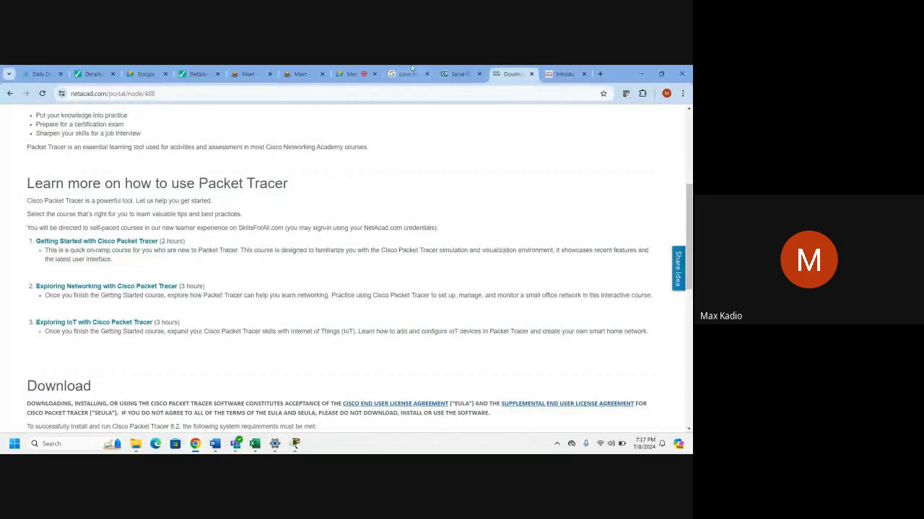
scroll(346, 269, up, 5)
mouse_move(134, 125)
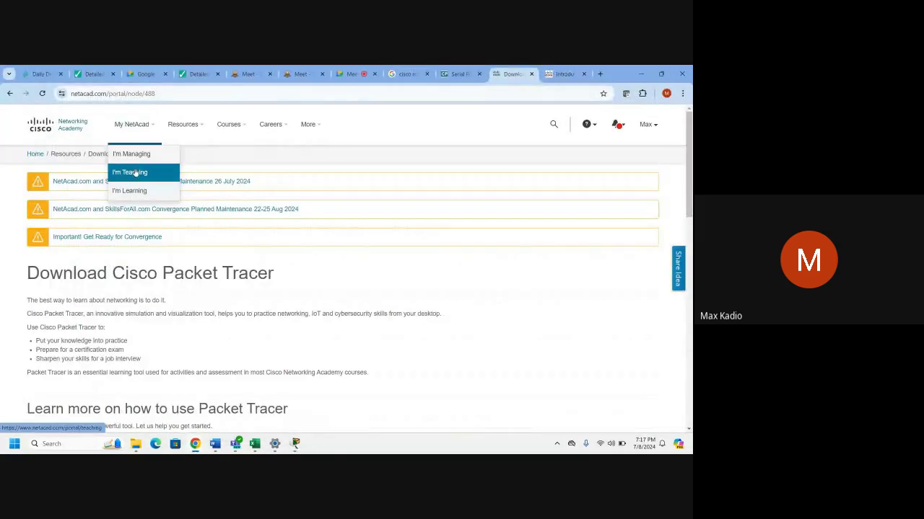
click(136, 173)
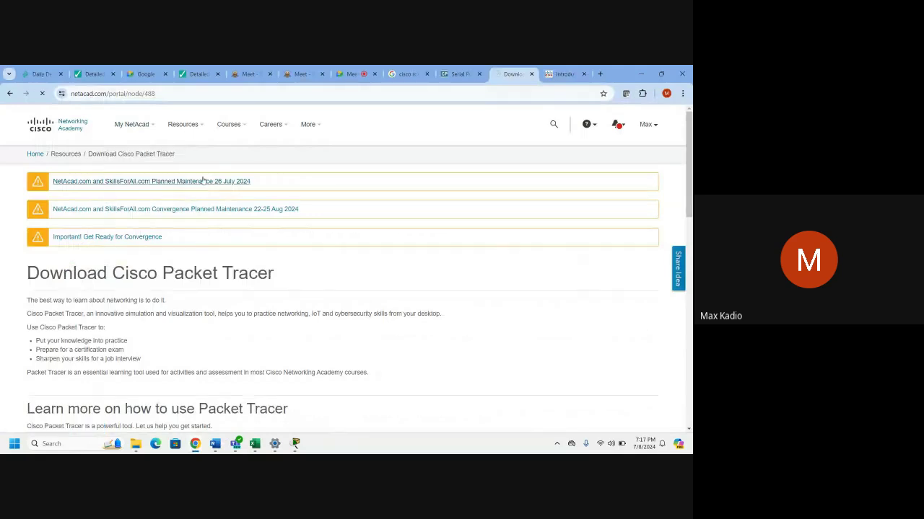
scroll(211, 168, down, 3)
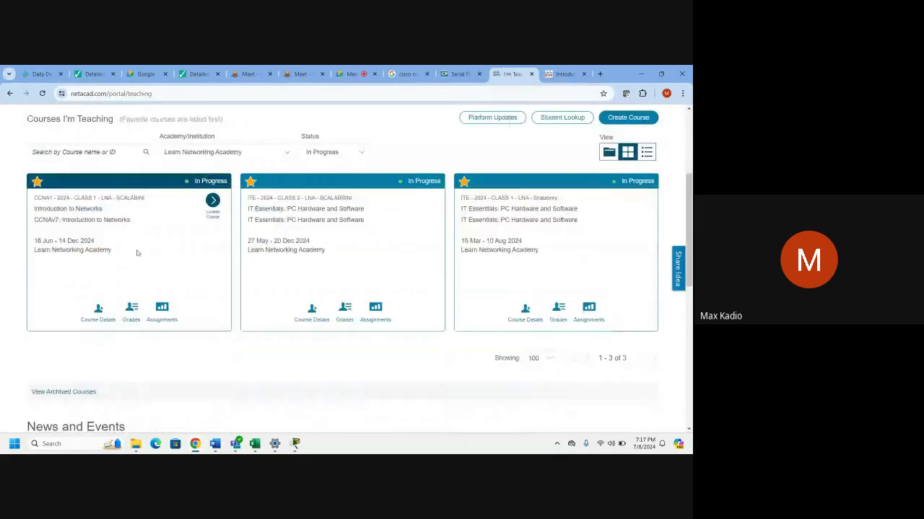
click(213, 218)
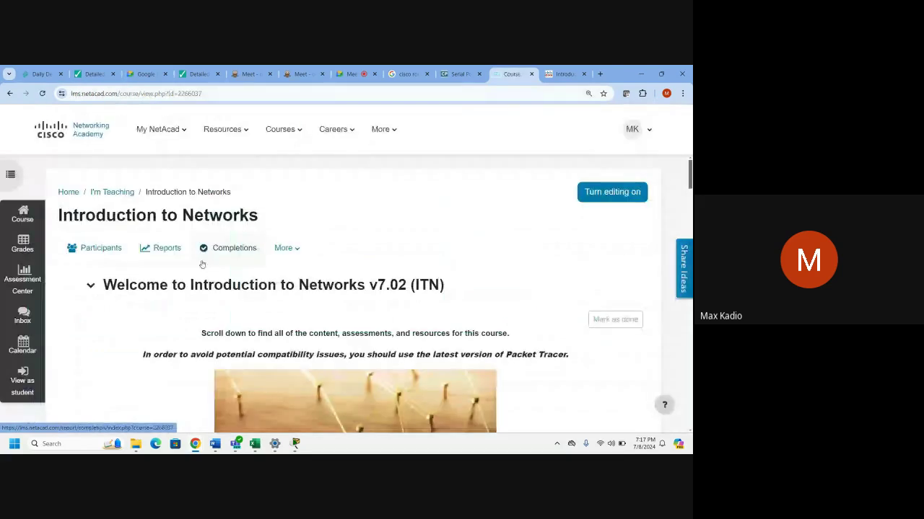
scroll(194, 278, down, 5)
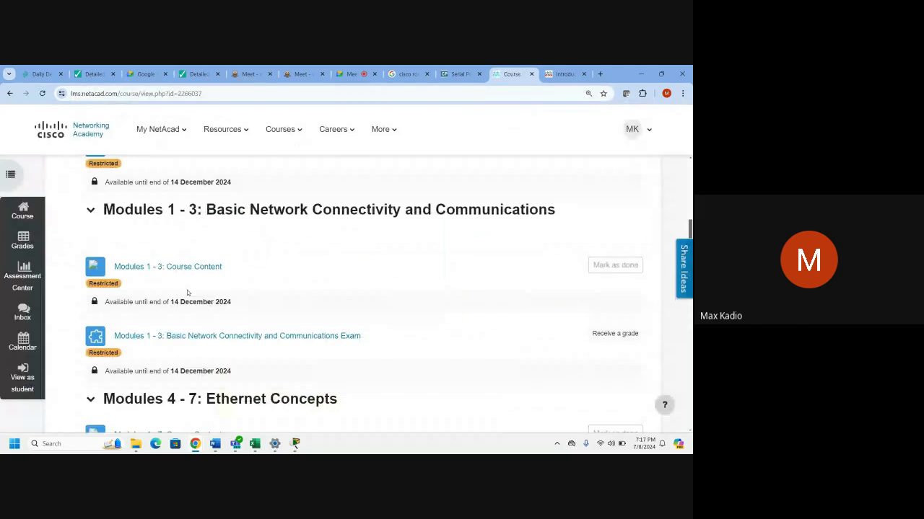
click(191, 266)
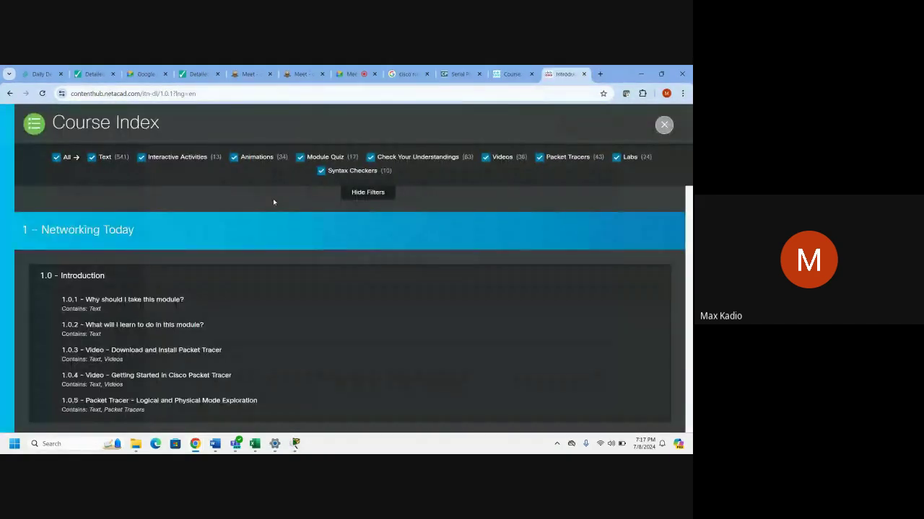
Navigate the course index to module 2, section 2.4, and open Configure Passwords.
click(664, 124)
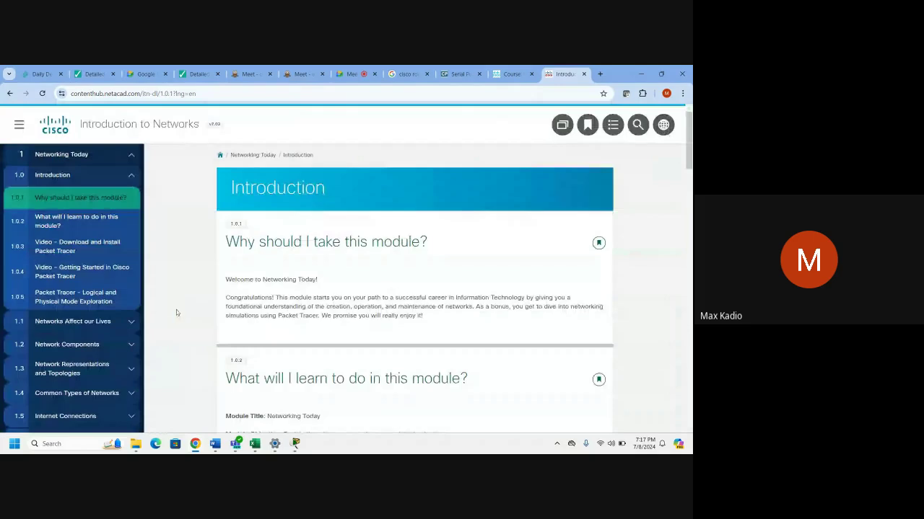
click(130, 176)
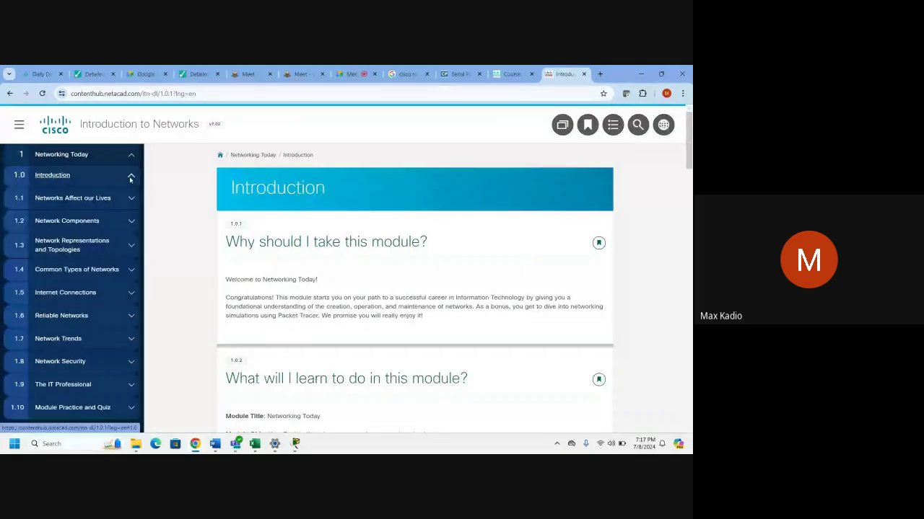
click(131, 177)
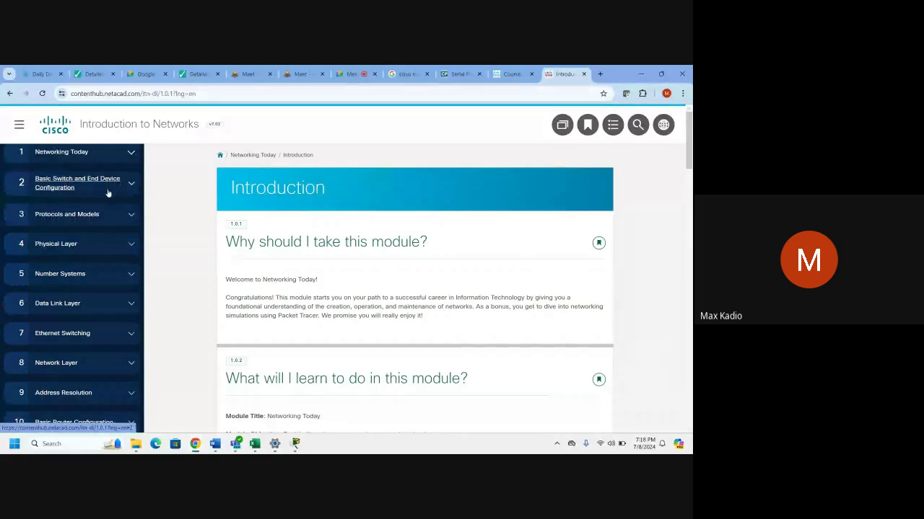
click(129, 185)
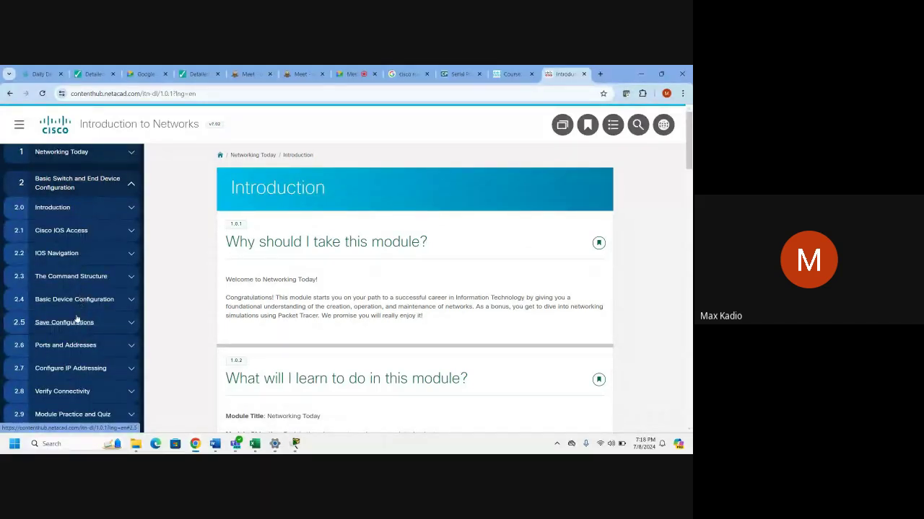
scroll(77, 319, down, 2)
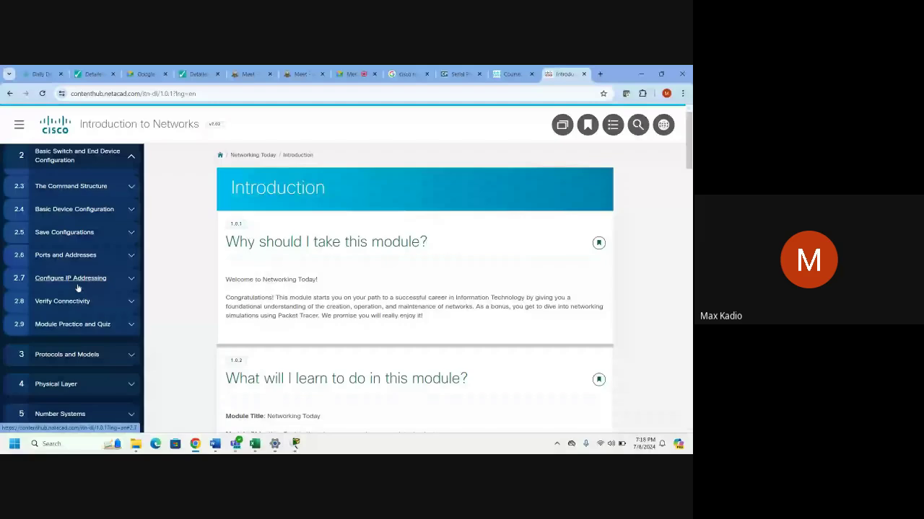
scroll(83, 287, up, 2)
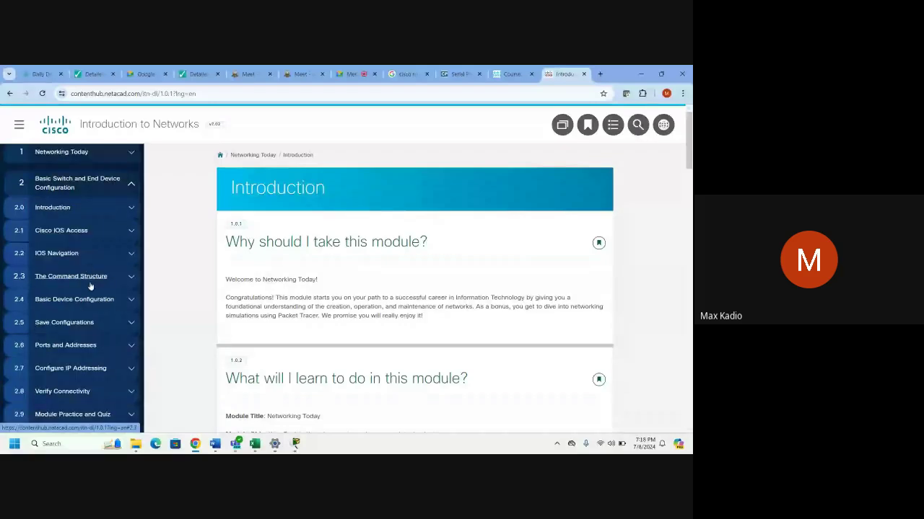
click(130, 300)
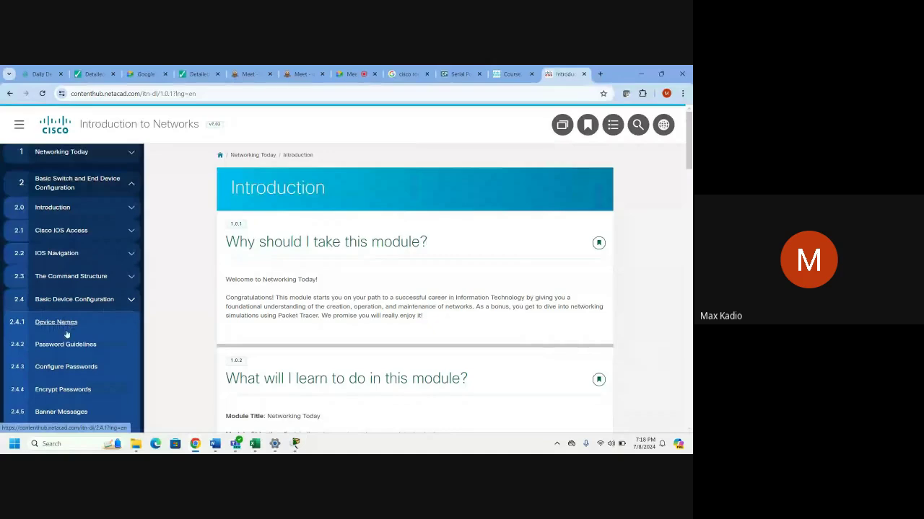
click(79, 367)
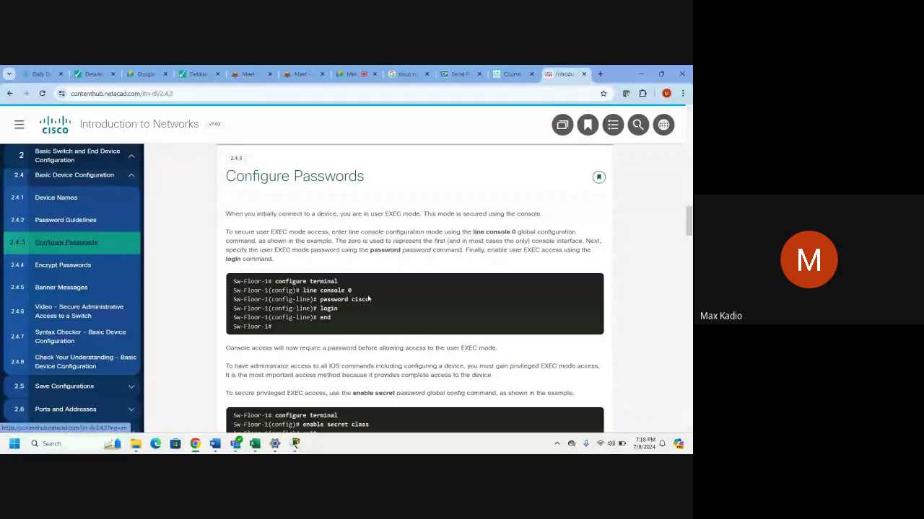
Highlight the line console 0 example and scroll past the VTY example to Encrypt Passwords.
drag(352, 290, 296, 290)
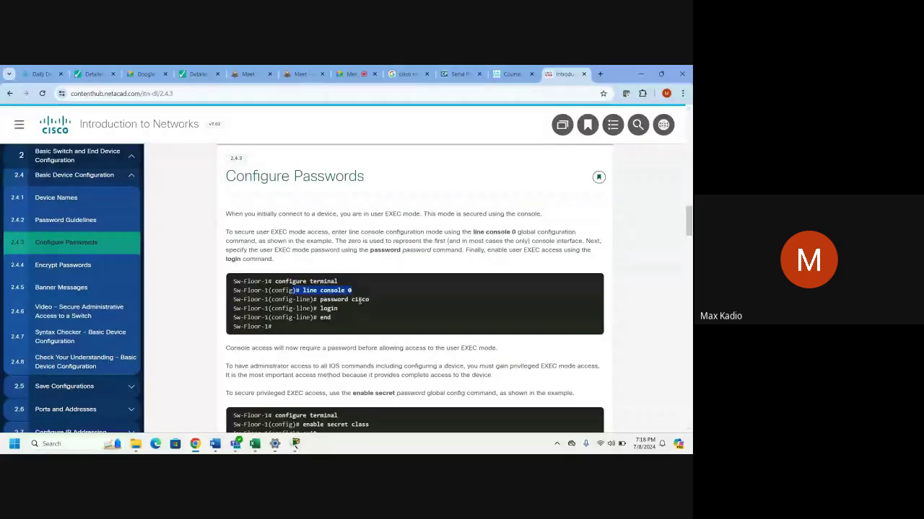
drag(359, 299, 310, 299)
scroll(329, 357, down, 2)
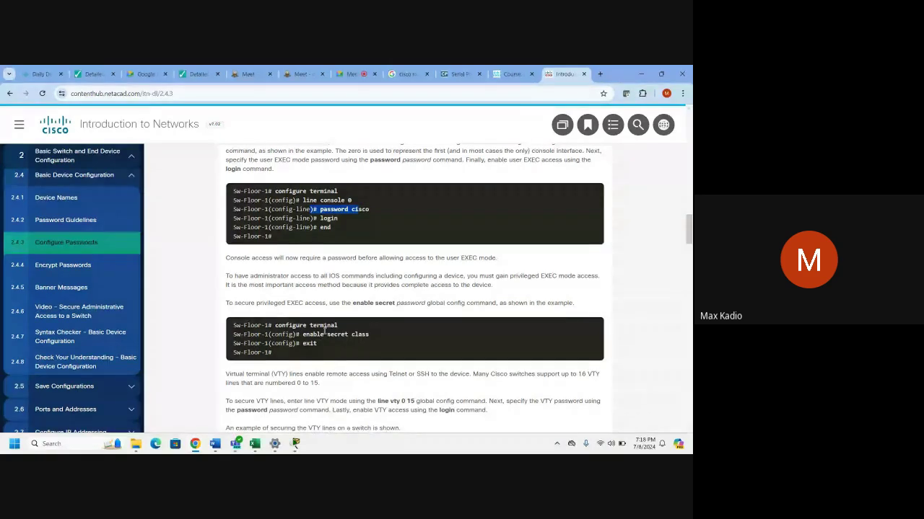
scroll(357, 330, down, 2)
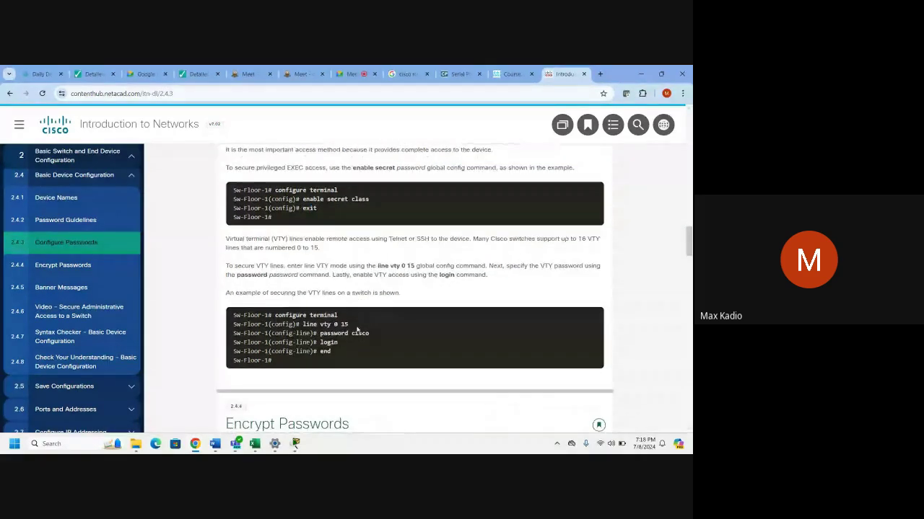
scroll(356, 329, down, 1)
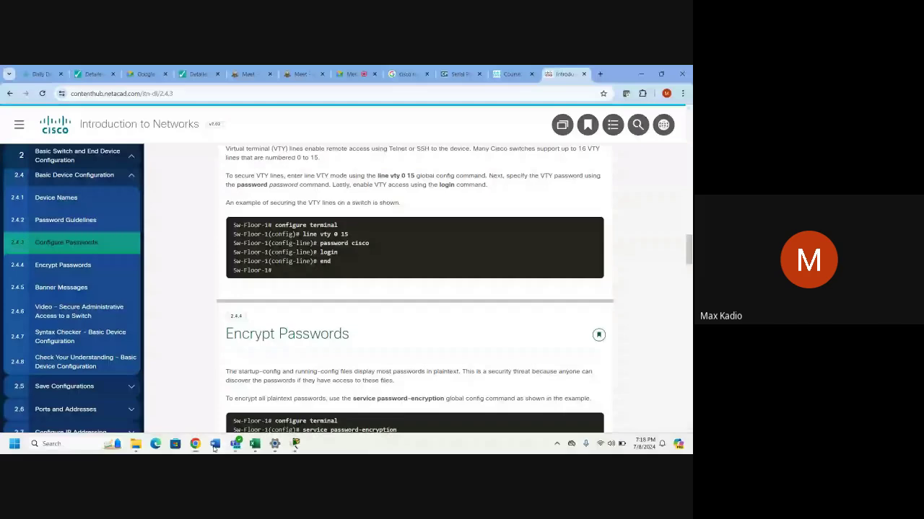
mouse_move(214, 444)
mouse_move(326, 407)
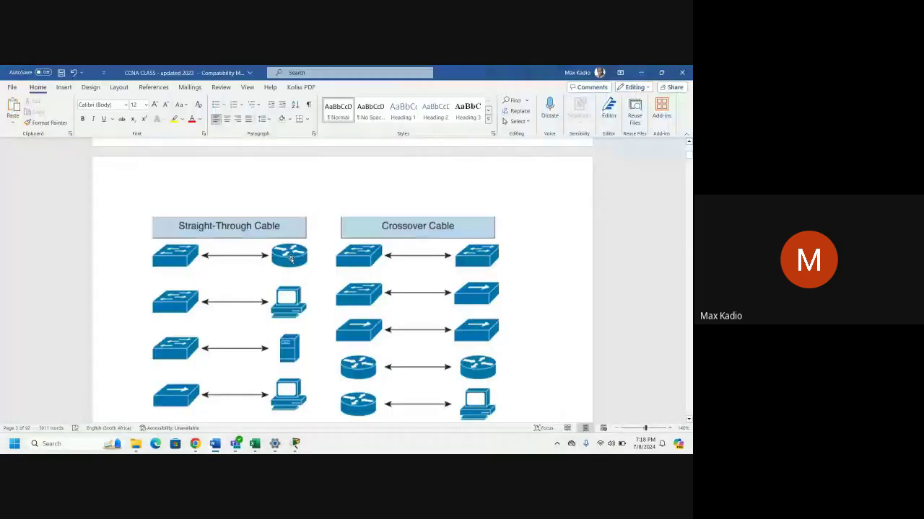
Highlight the End device heading in the CCNA CLASS notes.
scroll(602, 411, down, 4)
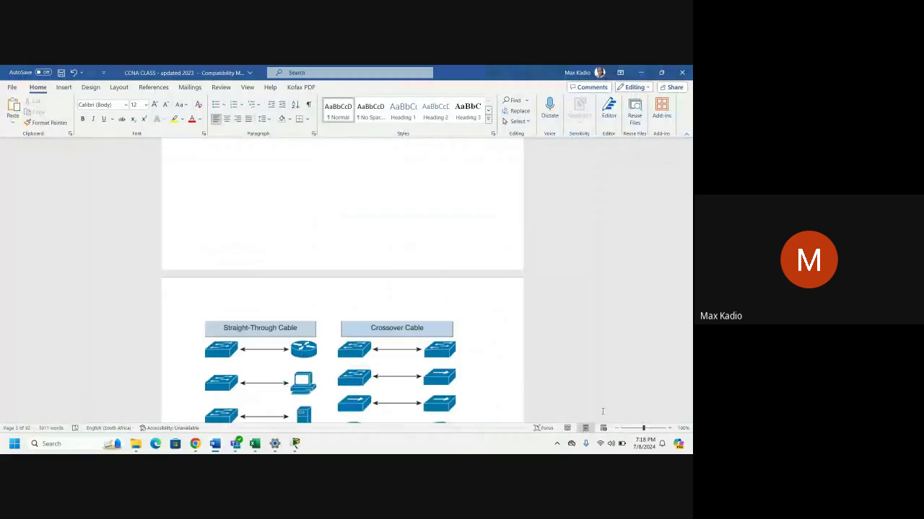
scroll(549, 268, up, 5)
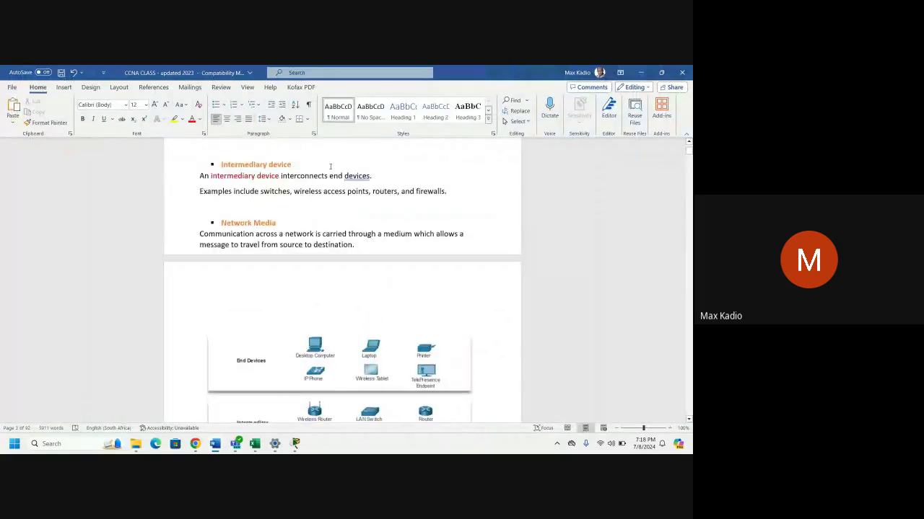
scroll(332, 177, up, 5)
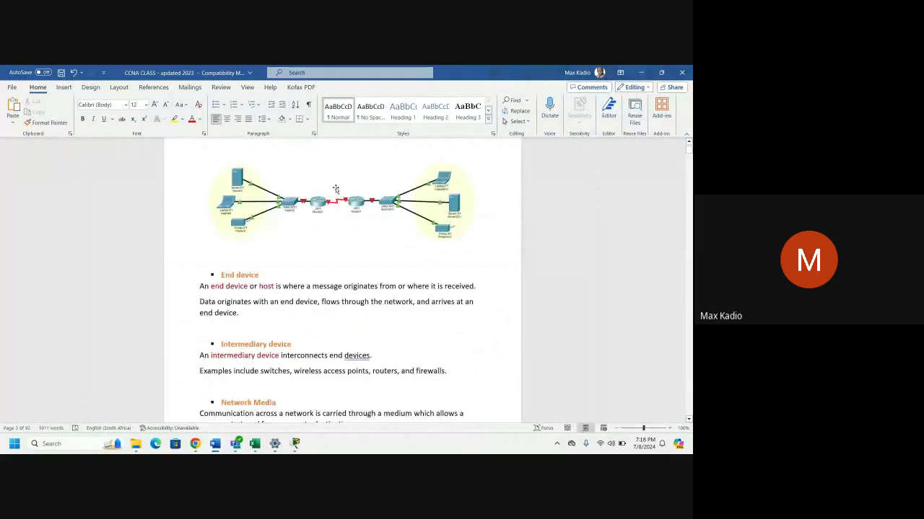
drag(221, 275, 264, 275)
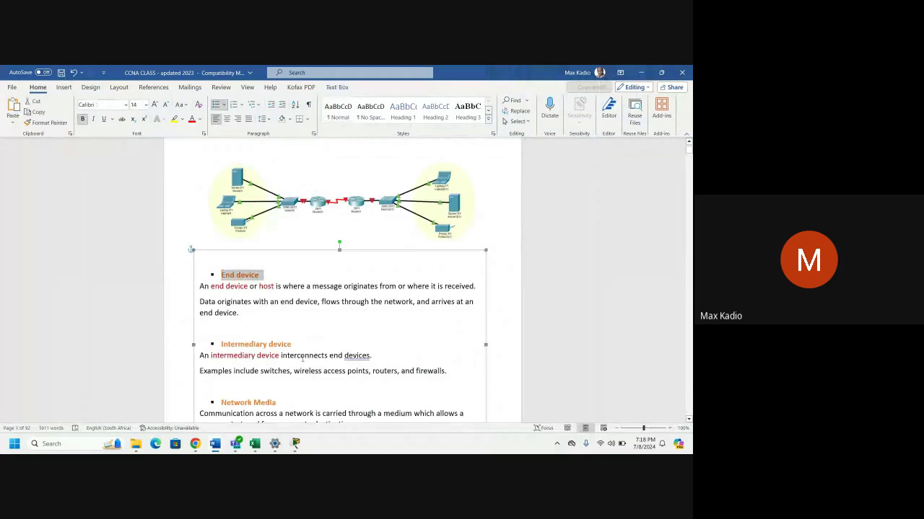
Scroll to CONFIGURING PASSWORDS and the Telnet example, then minimize Word.
scroll(315, 321, down, 5)
scroll(314, 321, down, 5)
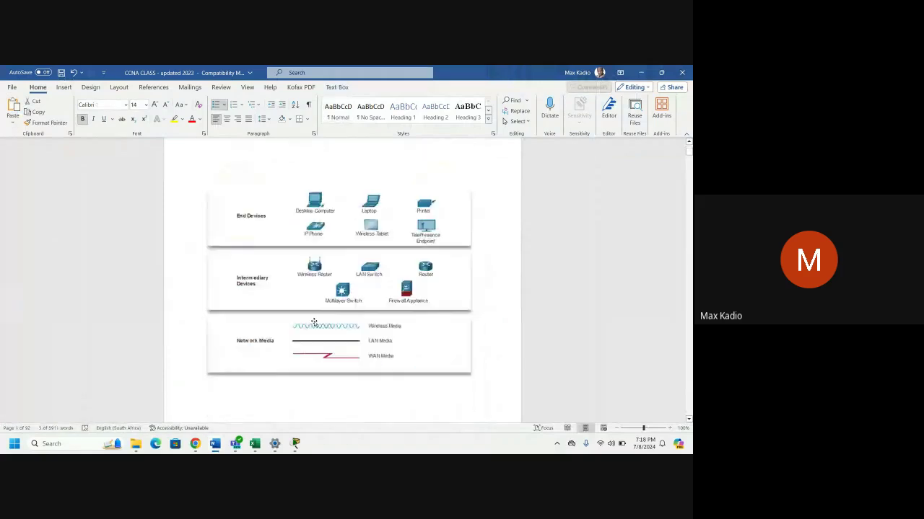
scroll(314, 323, down, 2)
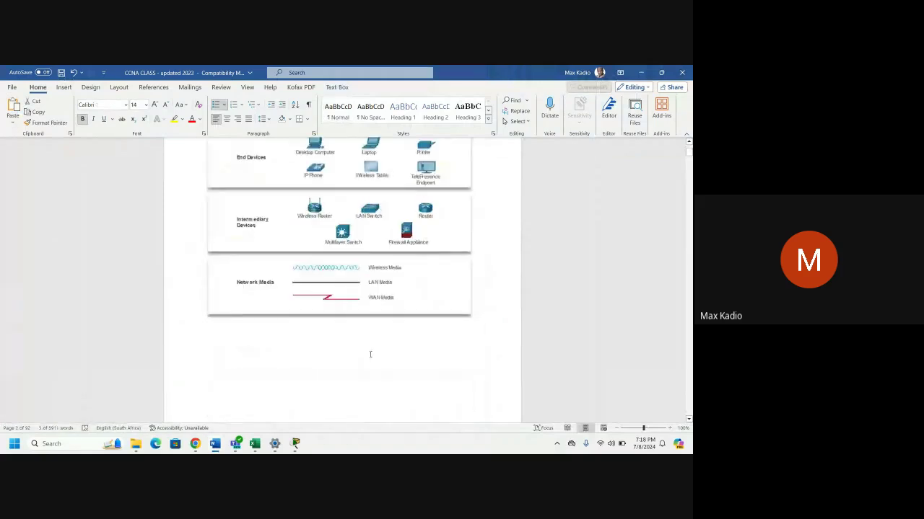
scroll(371, 354, down, 8)
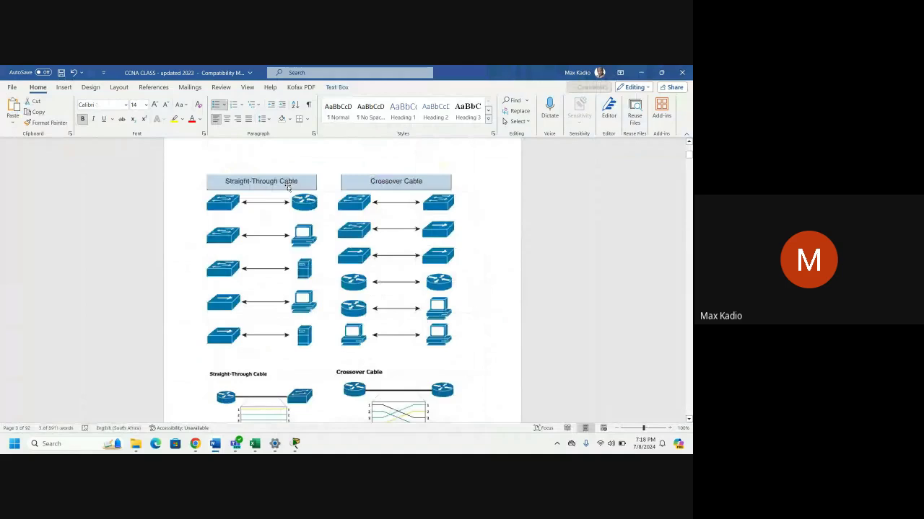
scroll(490, 338, down, 10)
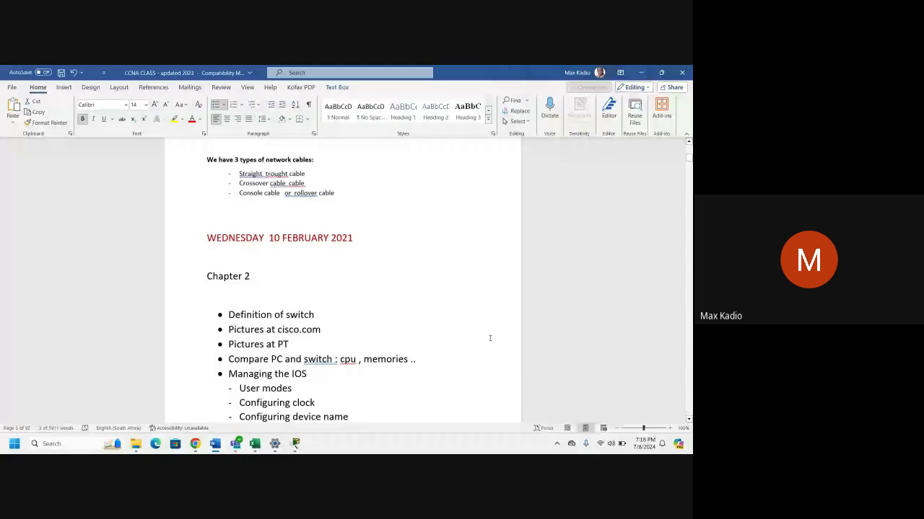
scroll(490, 339, down, 10)
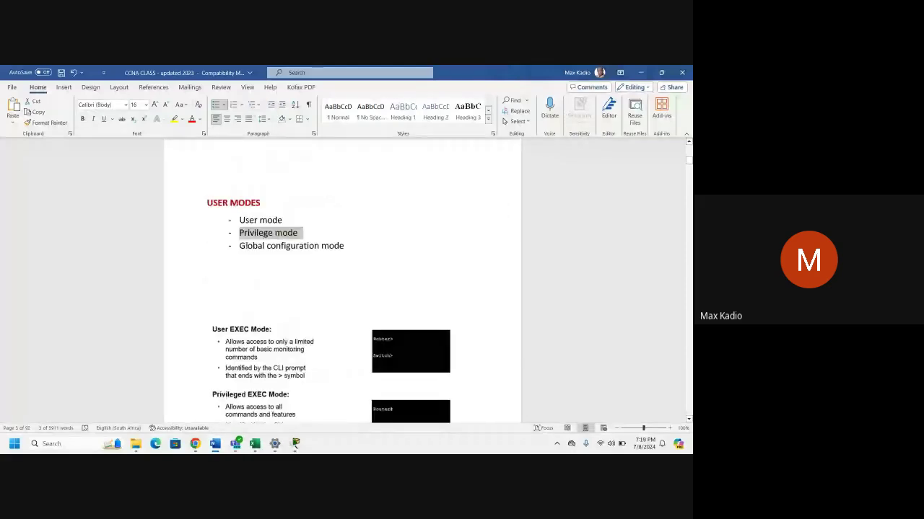
scroll(388, 320, down, 3)
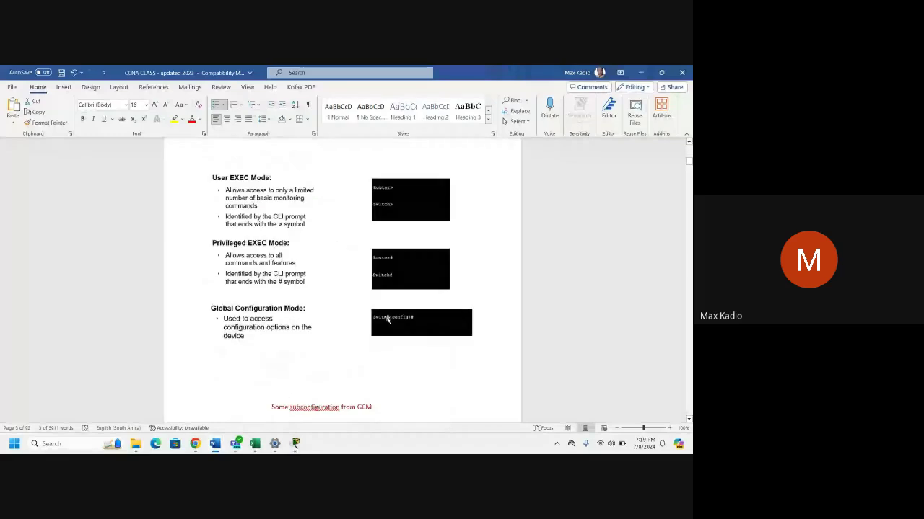
scroll(387, 320, down, 4)
scroll(393, 321, down, 3)
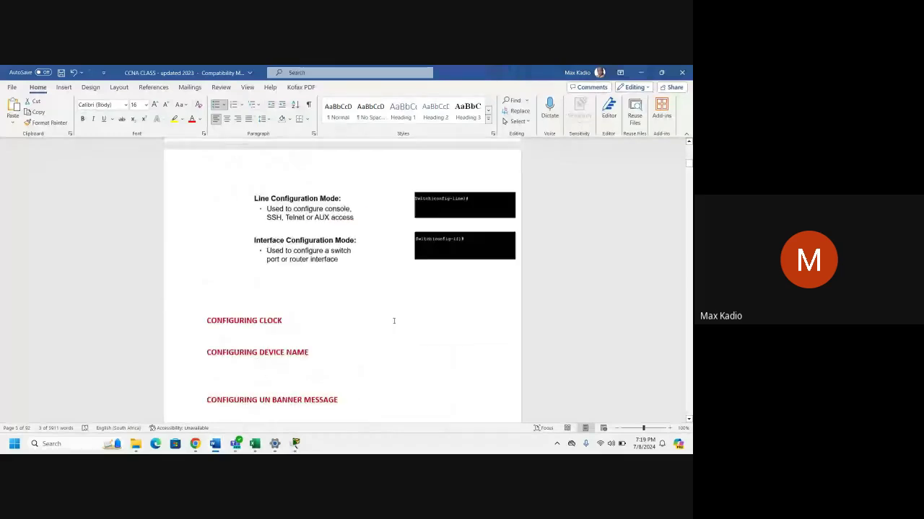
scroll(394, 320, down, 3)
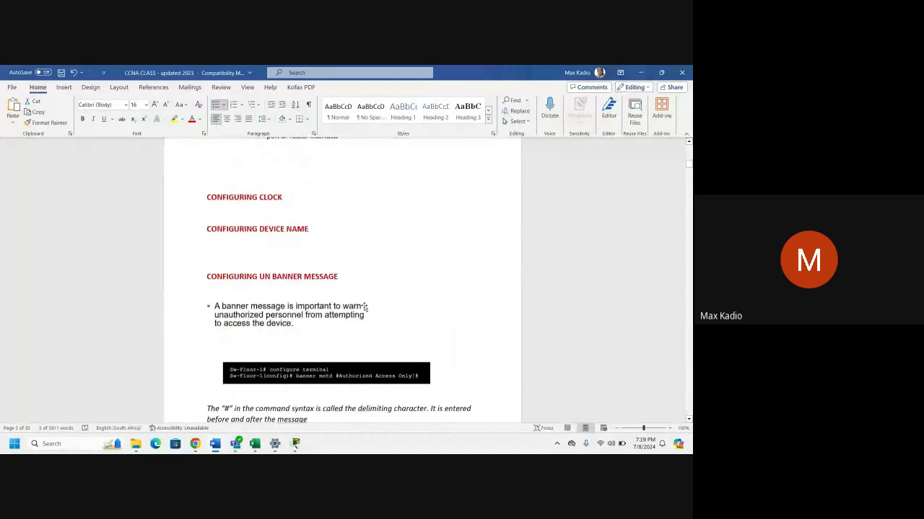
scroll(364, 307, down, 5)
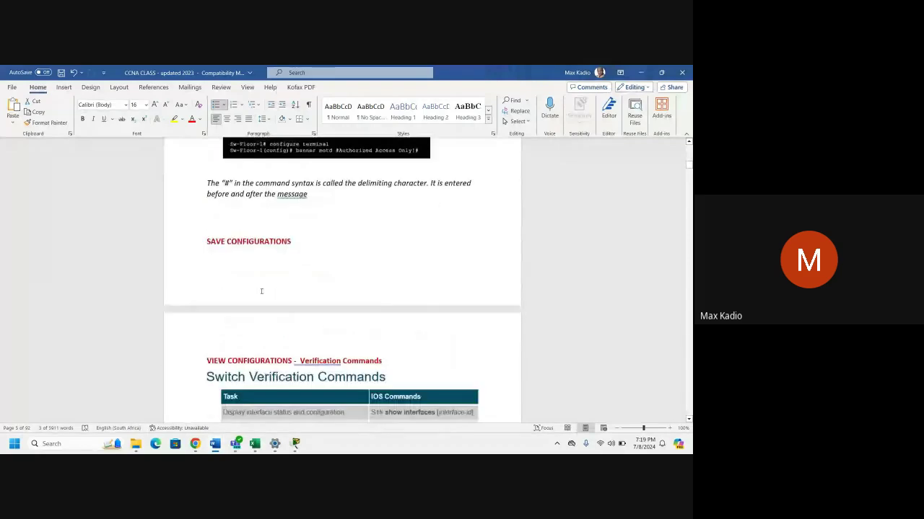
scroll(293, 359, down, 6)
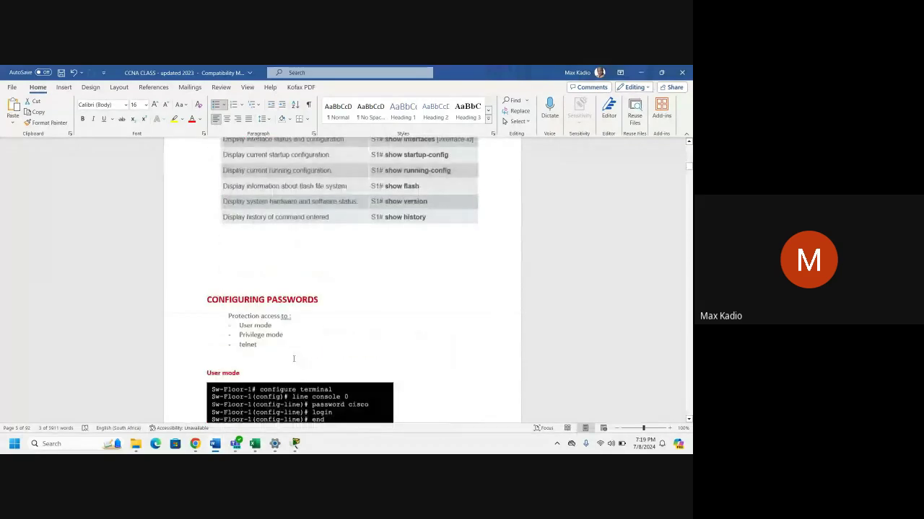
scroll(293, 359, down, 2)
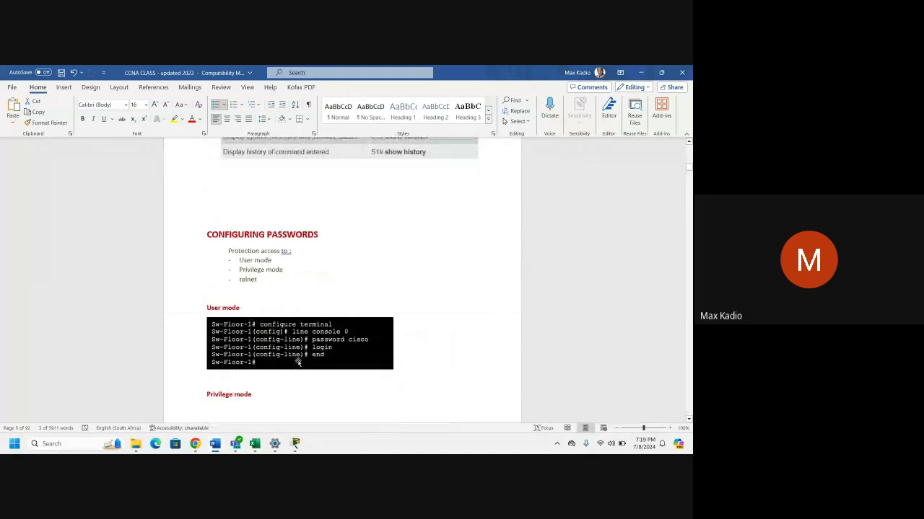
scroll(297, 361, down, 1)
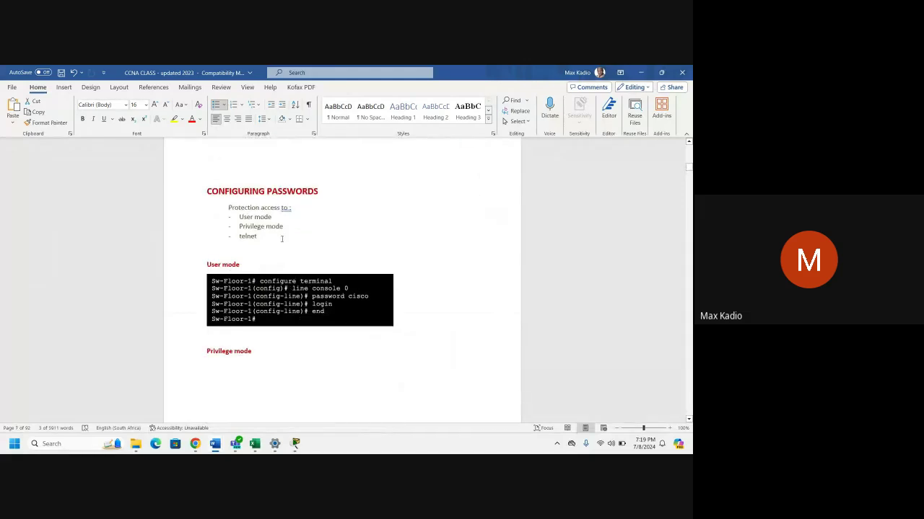
scroll(300, 348, down, 5)
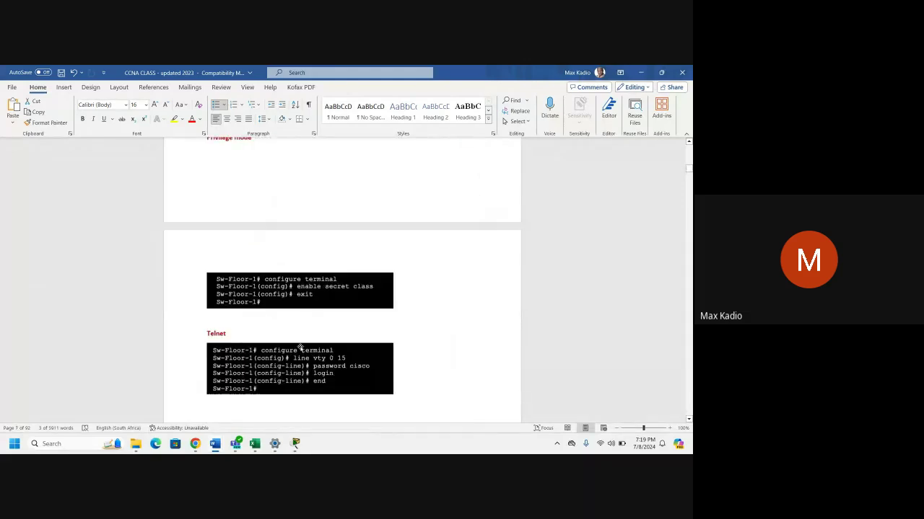
scroll(301, 349, down, 1)
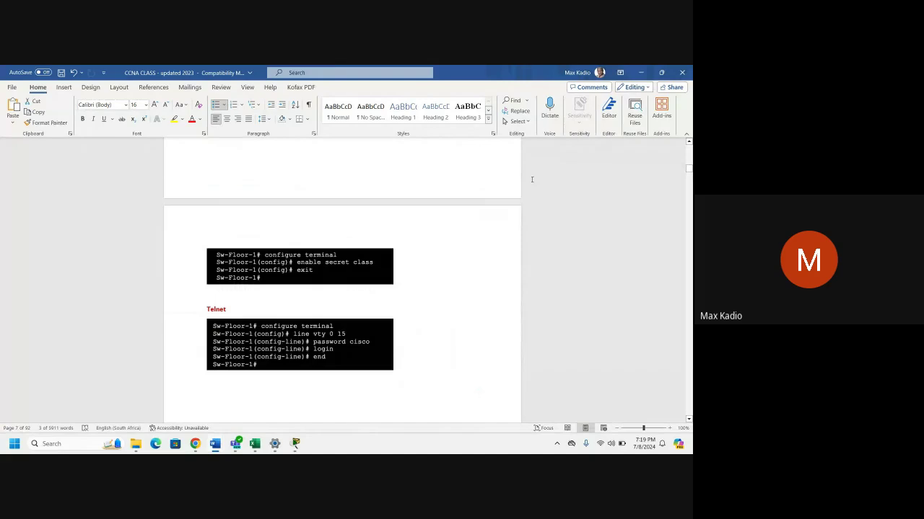
click(640, 76)
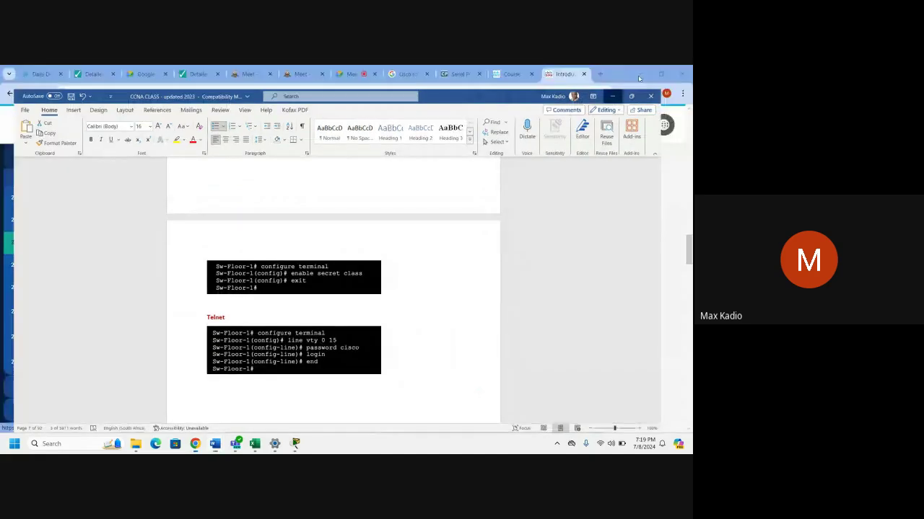
Return to the ASw-2 terminal and exit console line configuration mode.
mouse_move(301, 450)
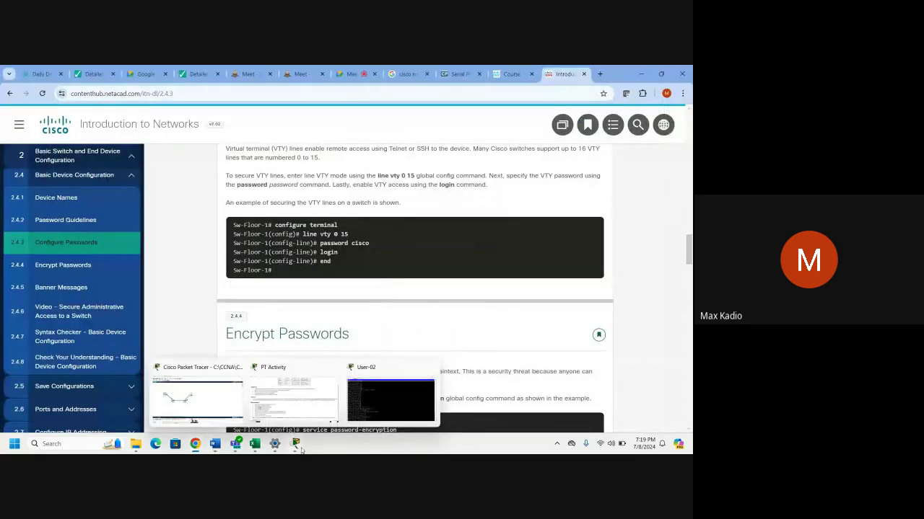
click(390, 400)
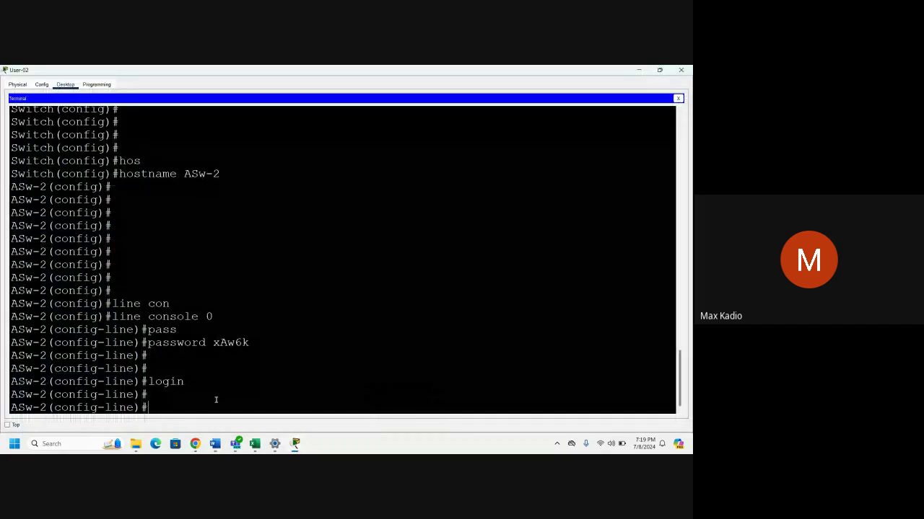
key(Return)
key(Return)
text(e)
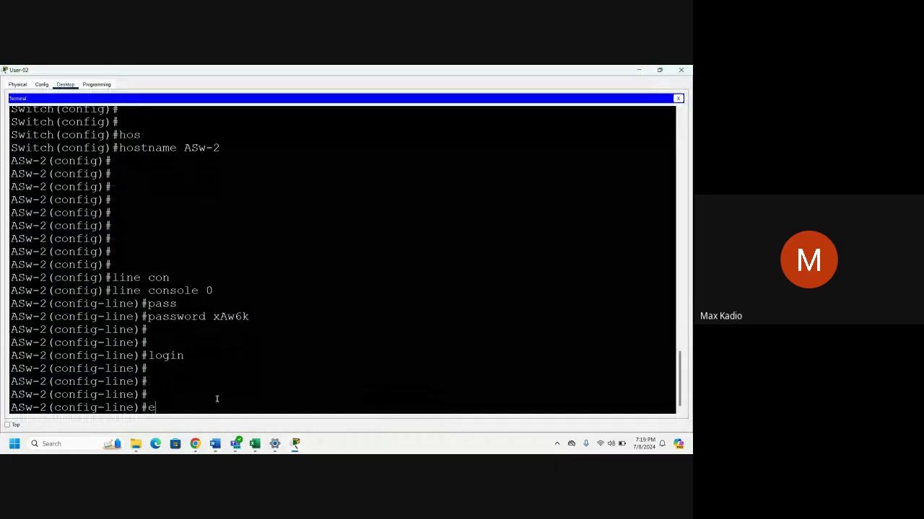
text(xit)
key(Return)
key(Return)
key(Return)
key(Return)
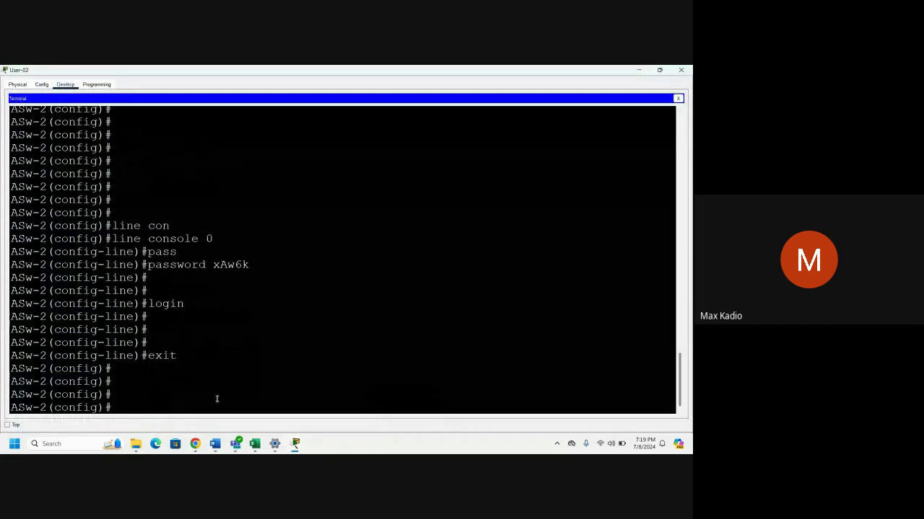
key(Return)
On VTY lines 0–4, set the pasted lab password and enable login.
text(line vty )
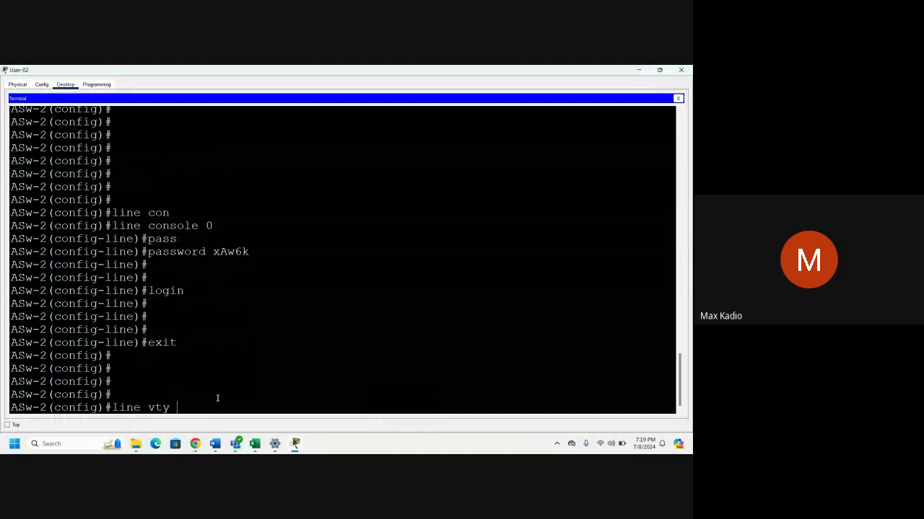
text(0 4)
key(Return)
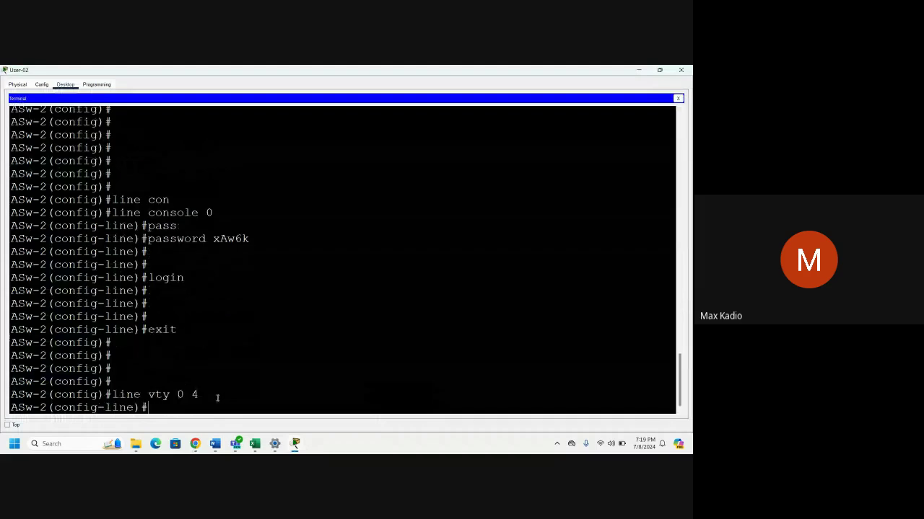
text(pass)
key(Tab)
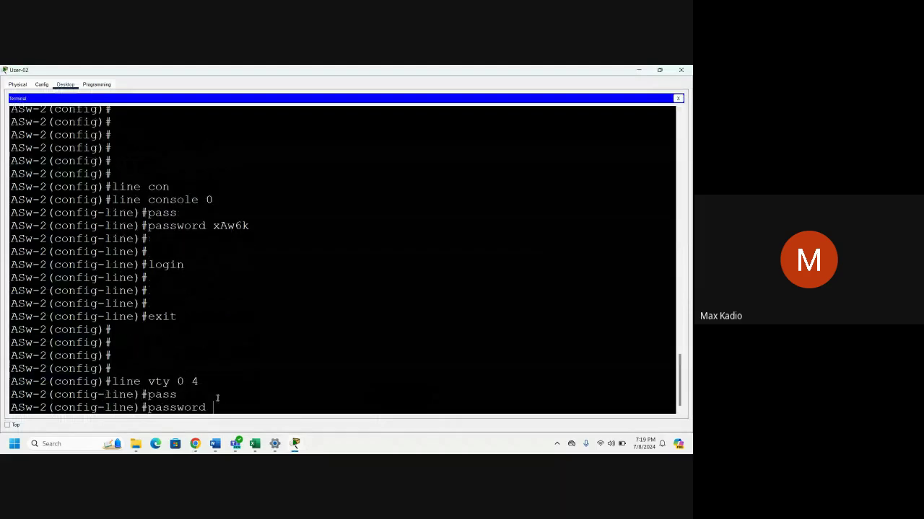
right_click(223, 408)
click(241, 419)
key(Return)
key(Return)
text(login)
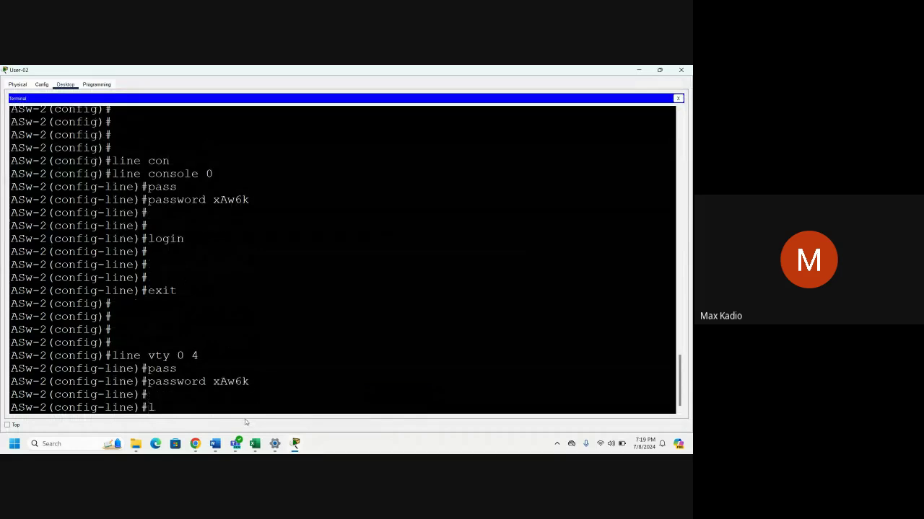
key(Return)
key(Return)
key(Return)
key(Return)
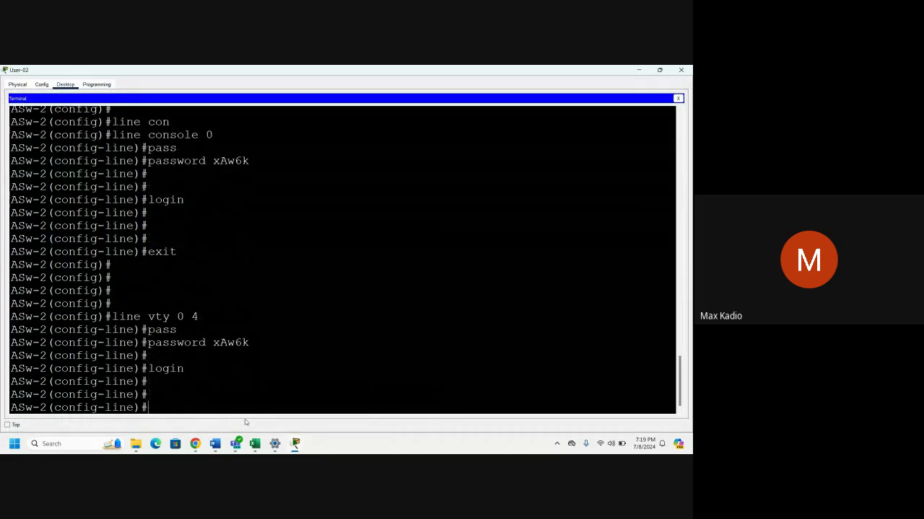
Exit line mode, save with 'do copy run start', and close the ASw-2 terminal.
text(e)
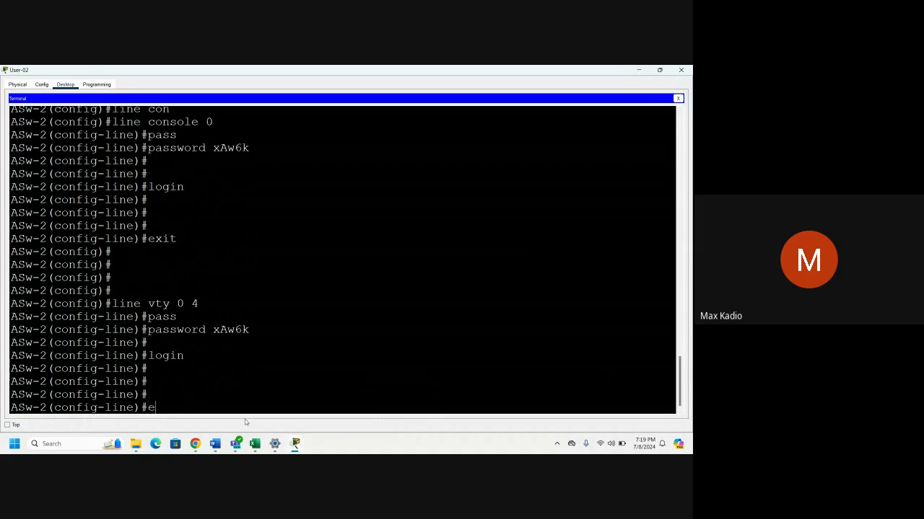
text(xit)
key(Return)
key(Return)
key(Return)
key(Return)
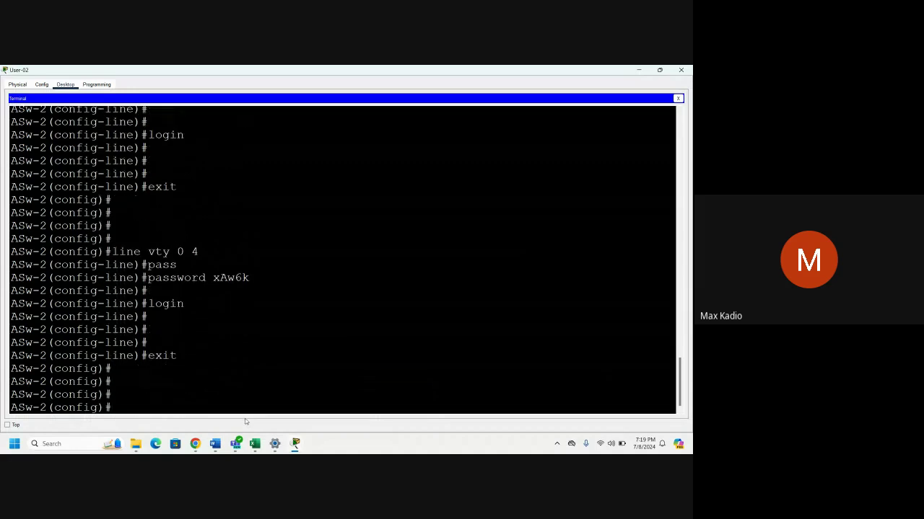
key(Return)
text(d)
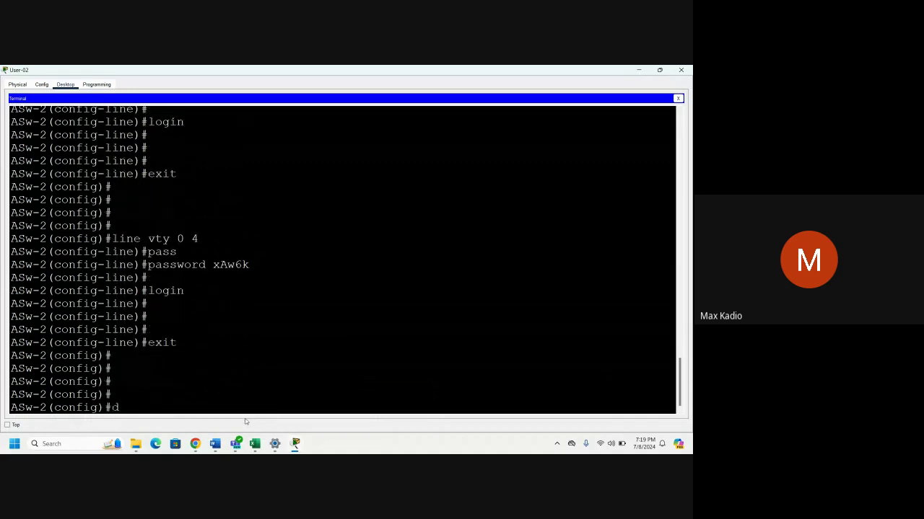
text(o copy run start)
key(Return)
key(Return)
key(Return)
key(Return)
key(Return)
key(Return)
key(Return)
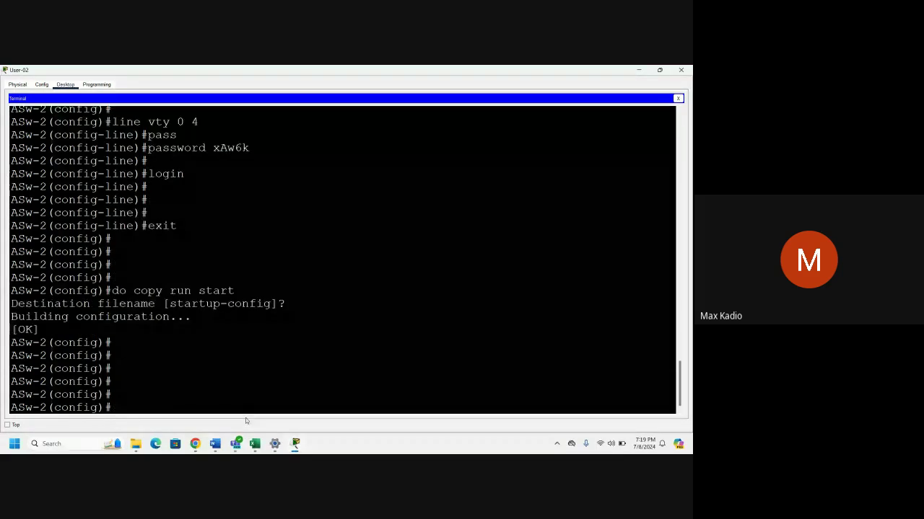
click(677, 98)
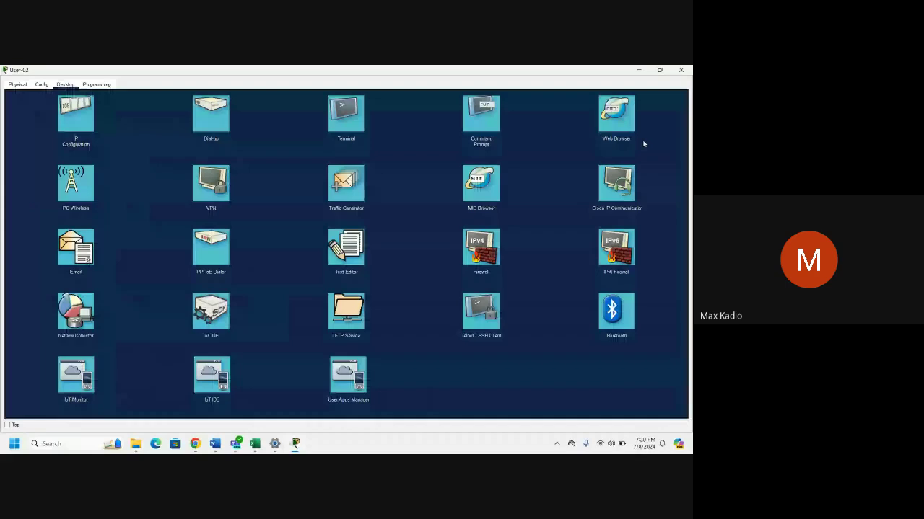
Close User-02, save the activity file via File > Save, and show the PT Activity instructions.
click(688, 70)
mouse_move(296, 446)
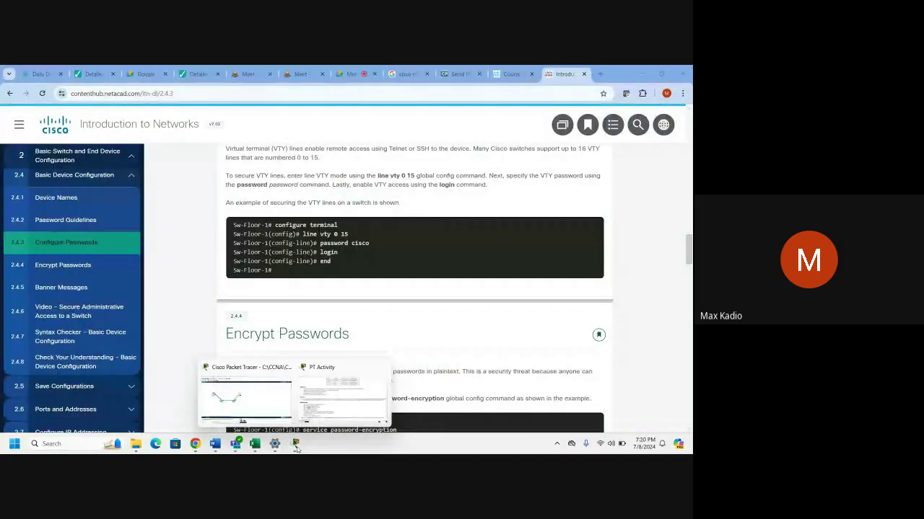
click(245, 396)
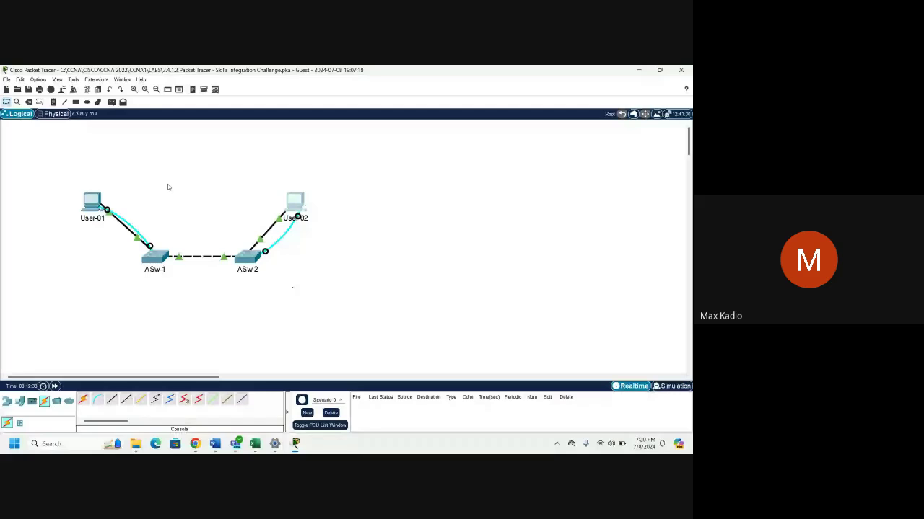
click(6, 79)
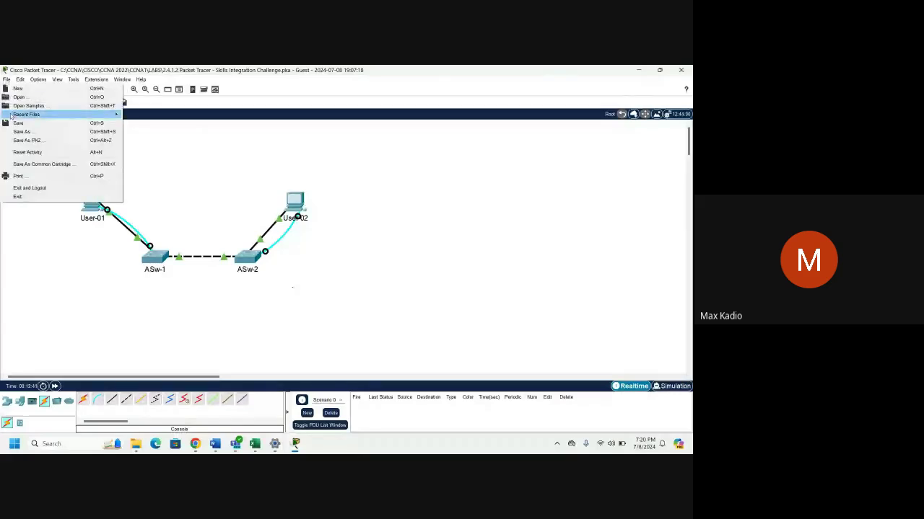
click(415, 243)
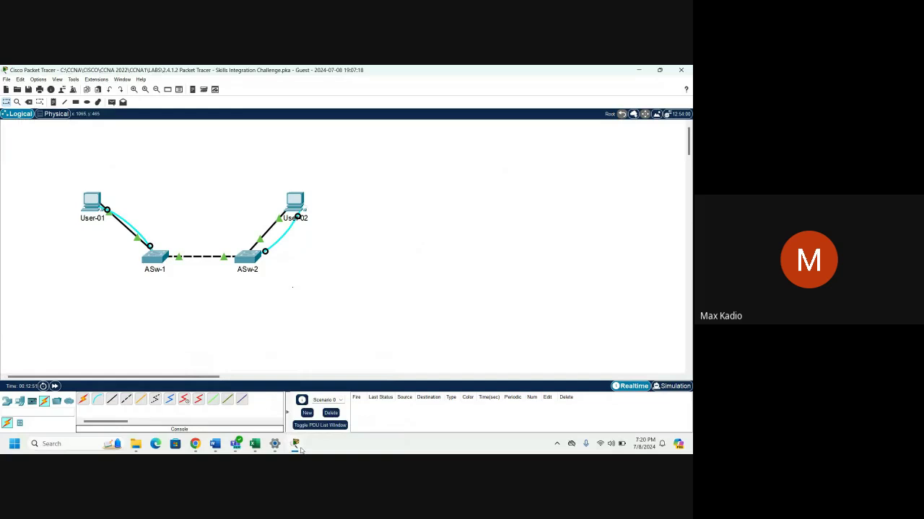
mouse_move(296, 445)
click(352, 384)
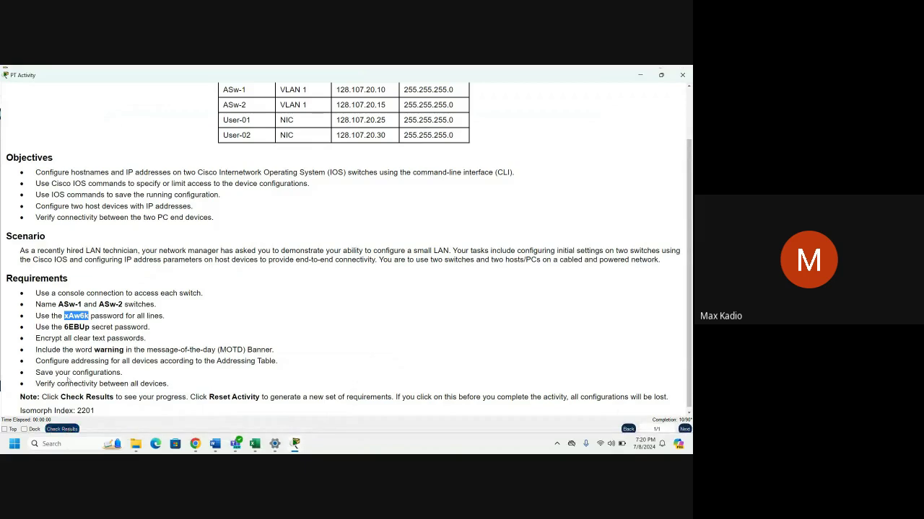
Check results and review ASw-1's console Password and Host Name assessment items.
click(63, 429)
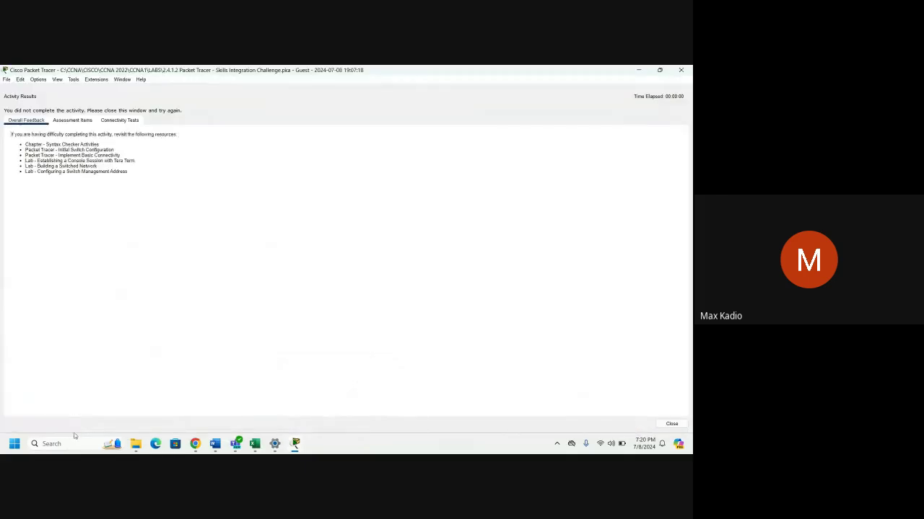
click(89, 124)
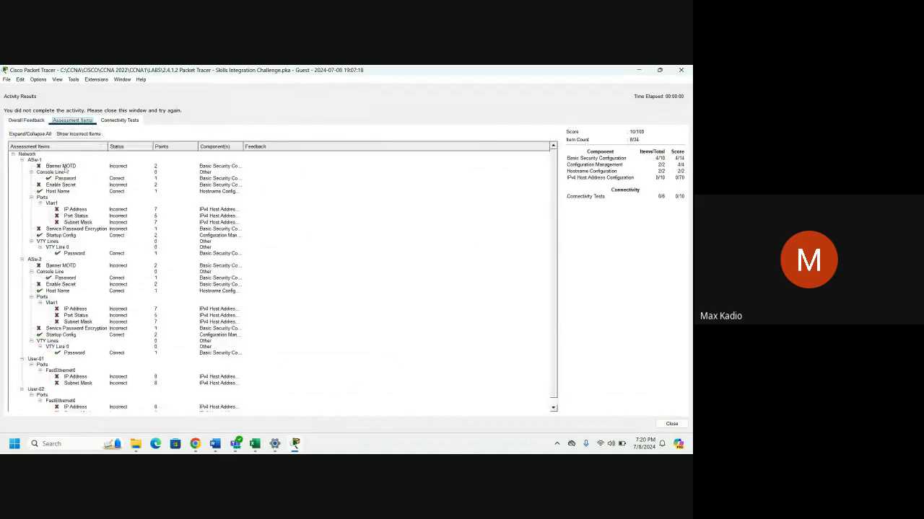
click(23, 160)
click(22, 166)
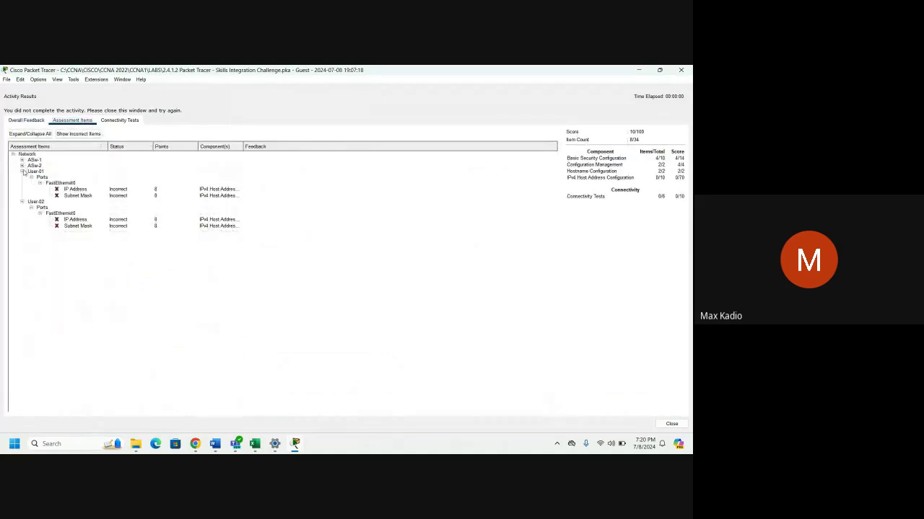
click(23, 172)
click(22, 178)
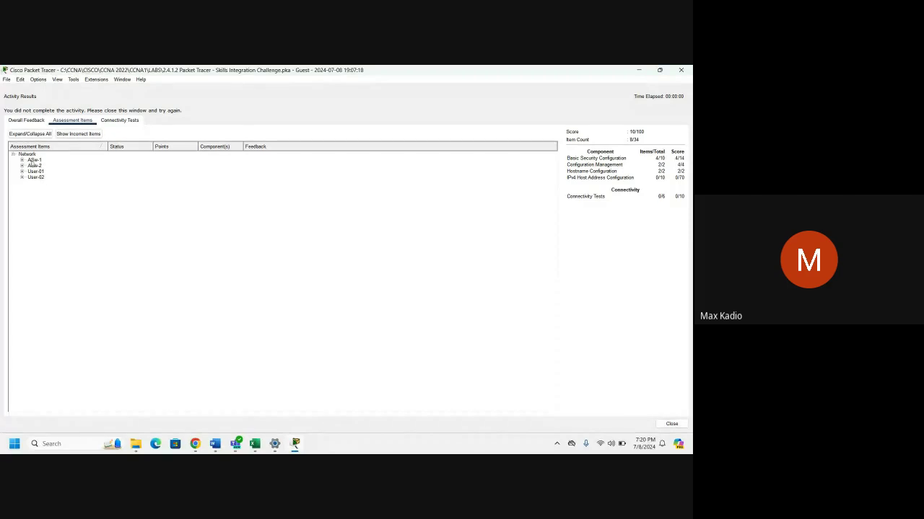
click(23, 160)
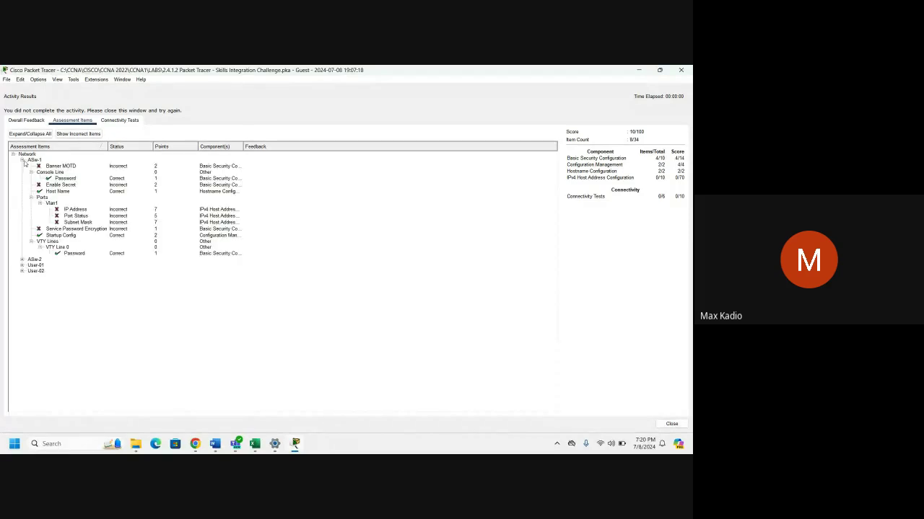
click(66, 179)
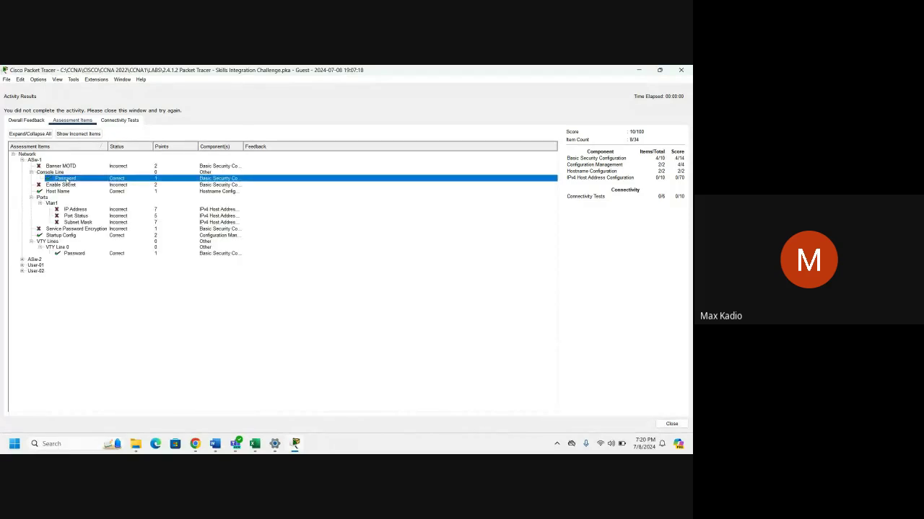
click(67, 193)
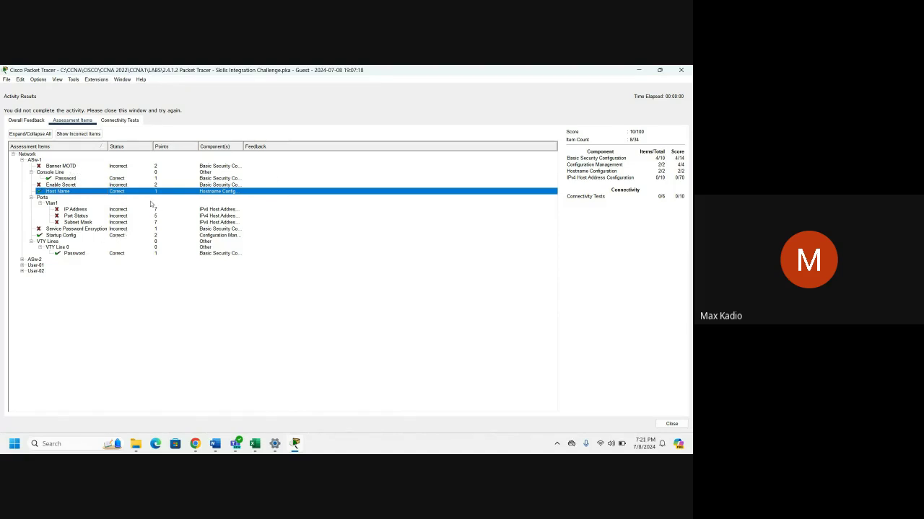
click(673, 427)
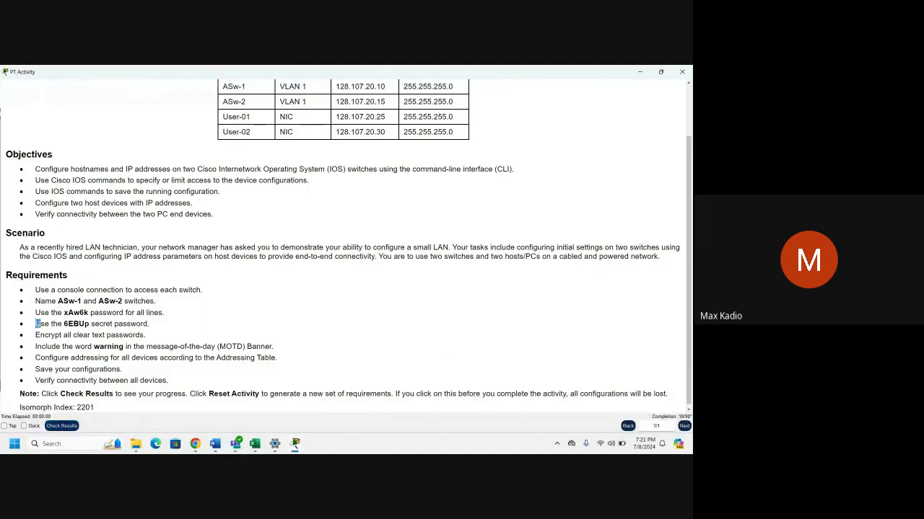
Highlight the secret password requirement line in the instructions.
drag(36, 324, 145, 336)
mouse_move(235, 443)
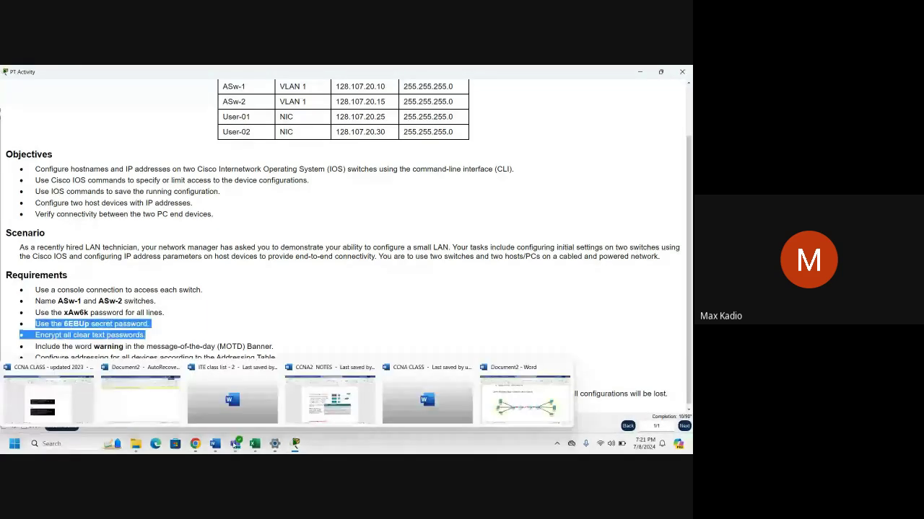
click(235, 443)
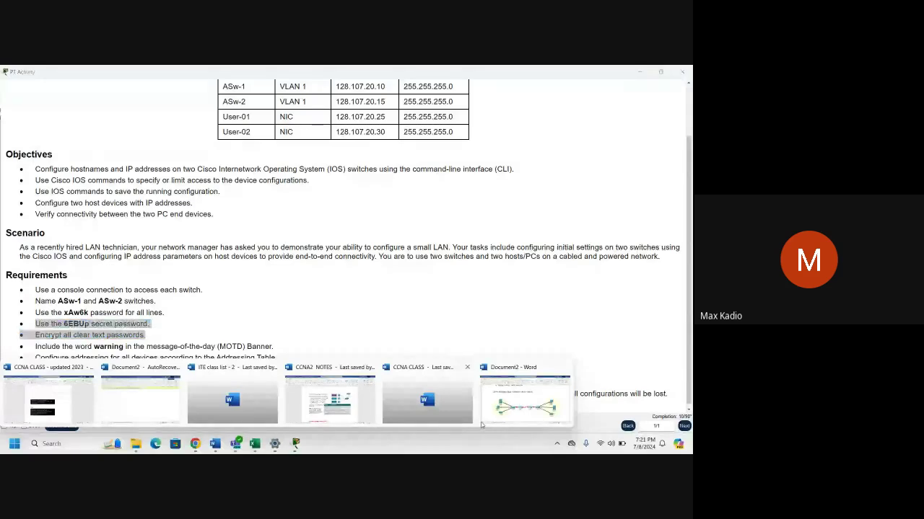
Zoom the CCNA CLASS notes to 120% and scroll to the enable secret and Telnet examples.
click(48, 396)
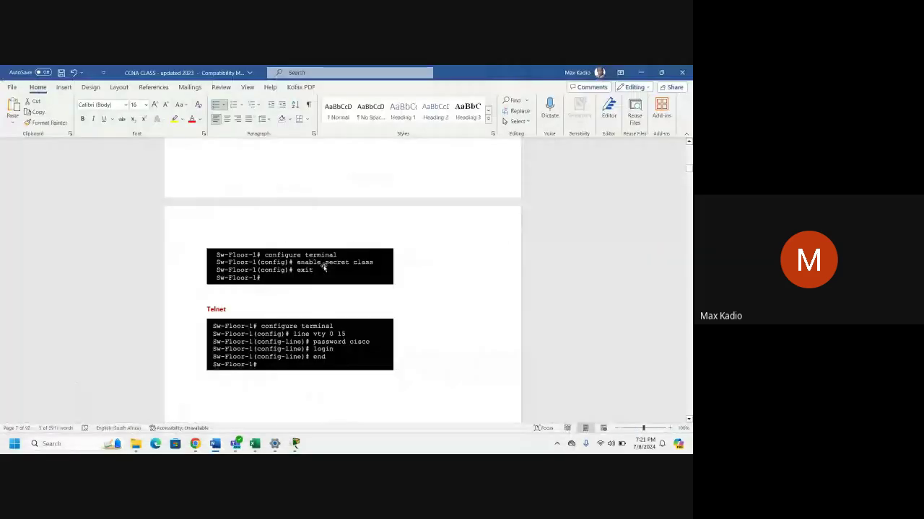
scroll(321, 270, up, 10)
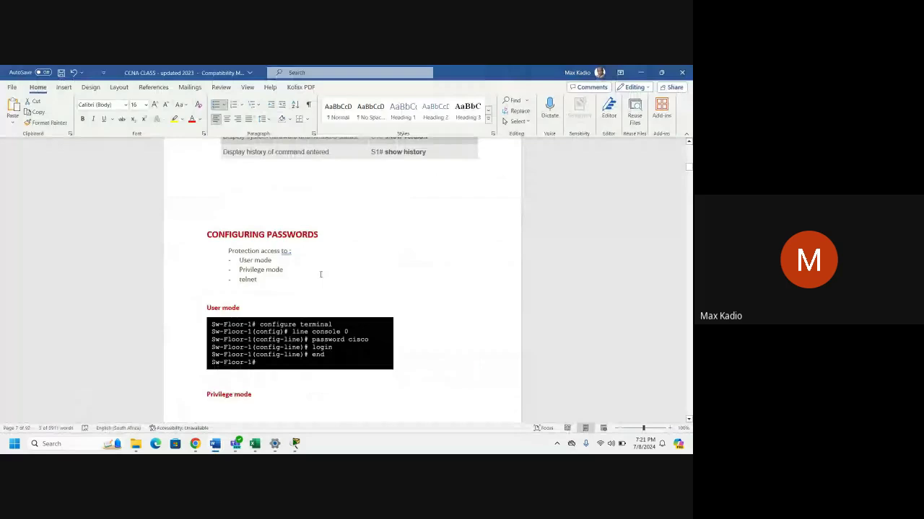
scroll(321, 274, down, 2)
click(669, 428)
click(669, 428)
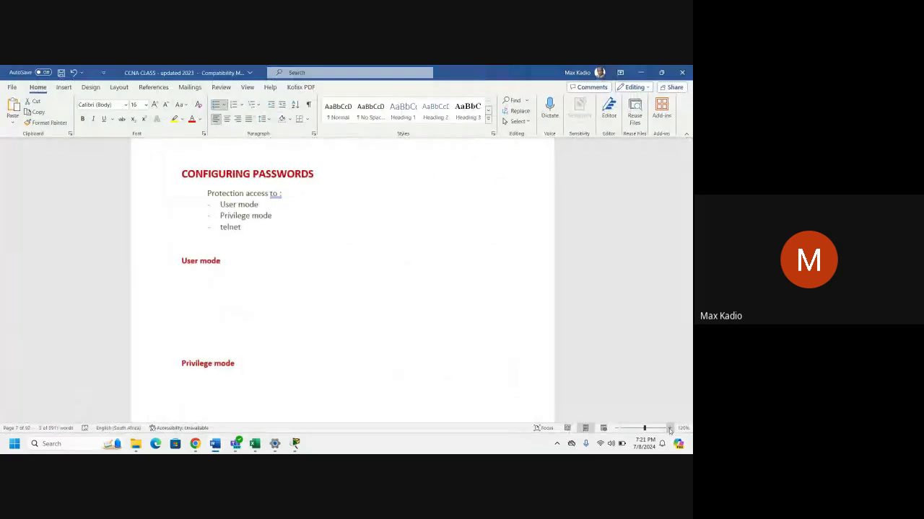
click(669, 428)
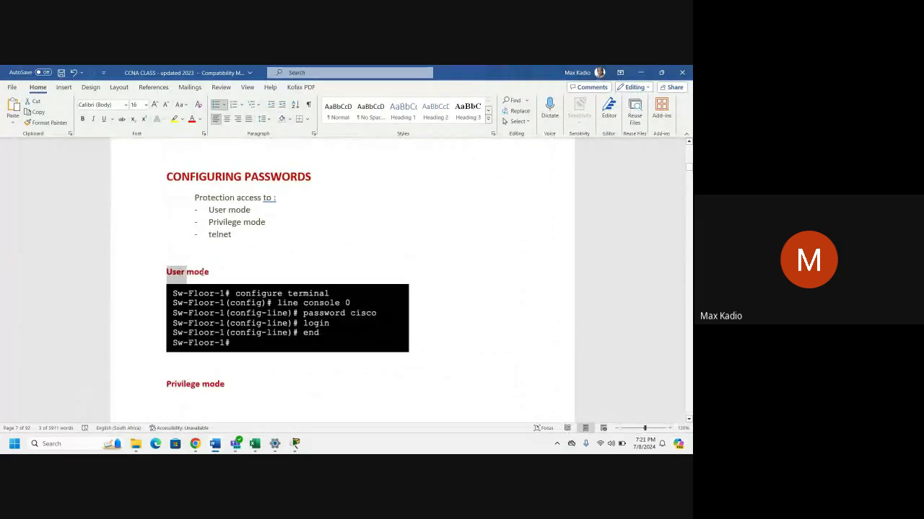
drag(203, 272, 212, 274)
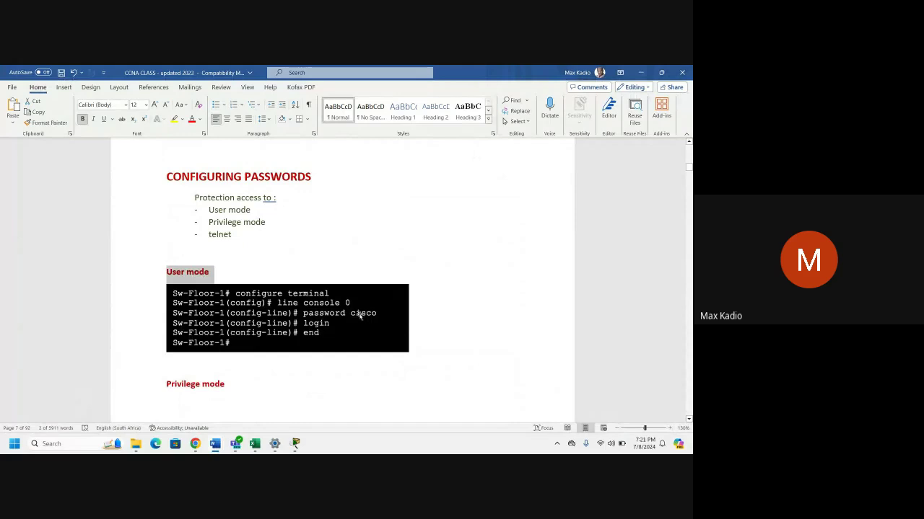
scroll(359, 315, down, 4)
scroll(262, 354, down, 2)
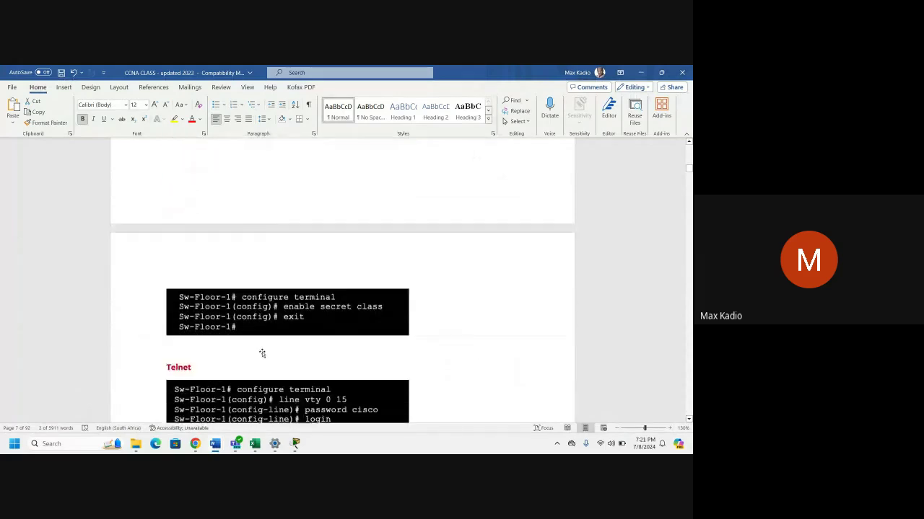
scroll(262, 354, down, 2)
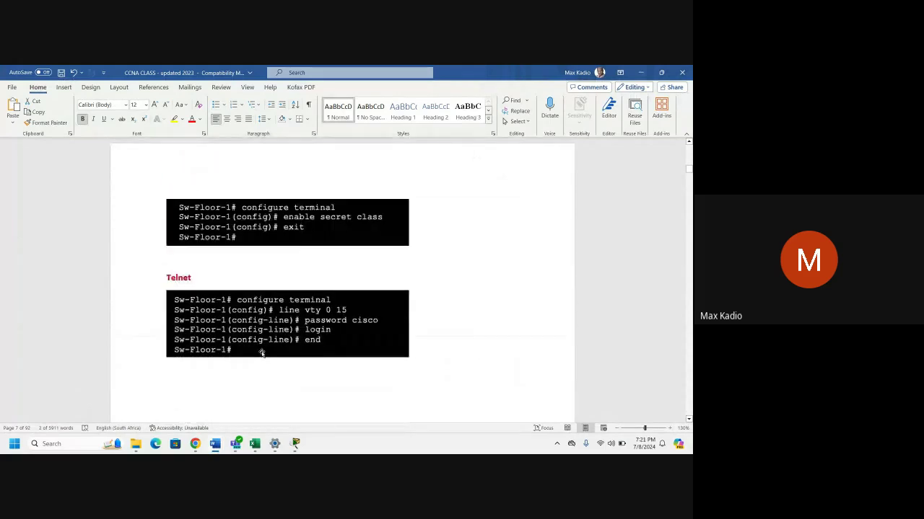
double_click(176, 272)
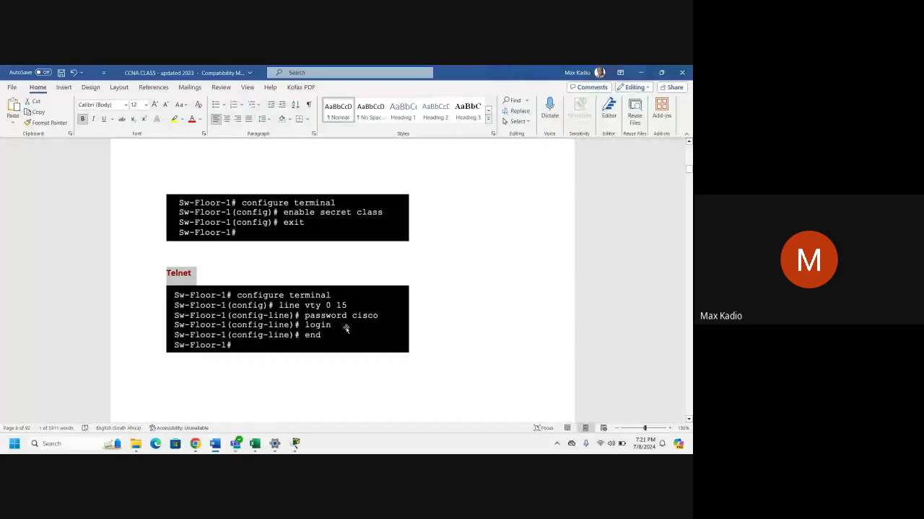
scroll(346, 328, down, 4)
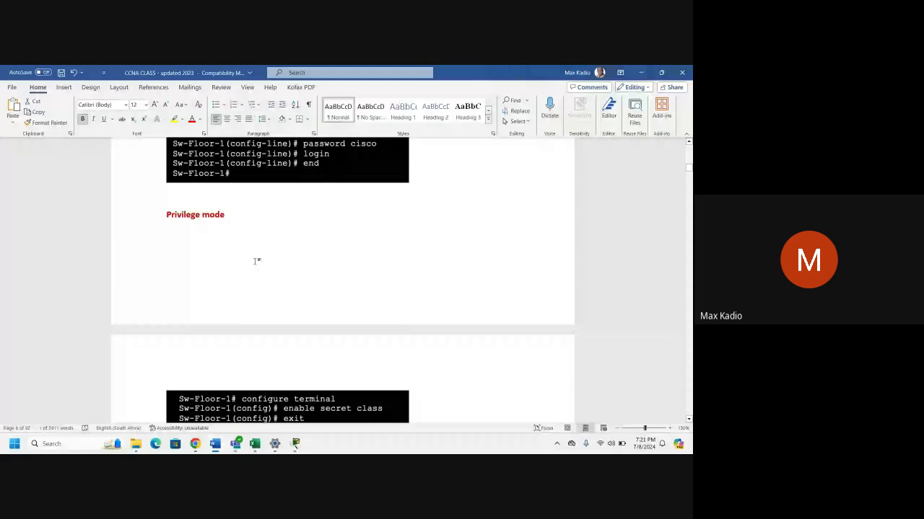
scroll(256, 261, down, 3)
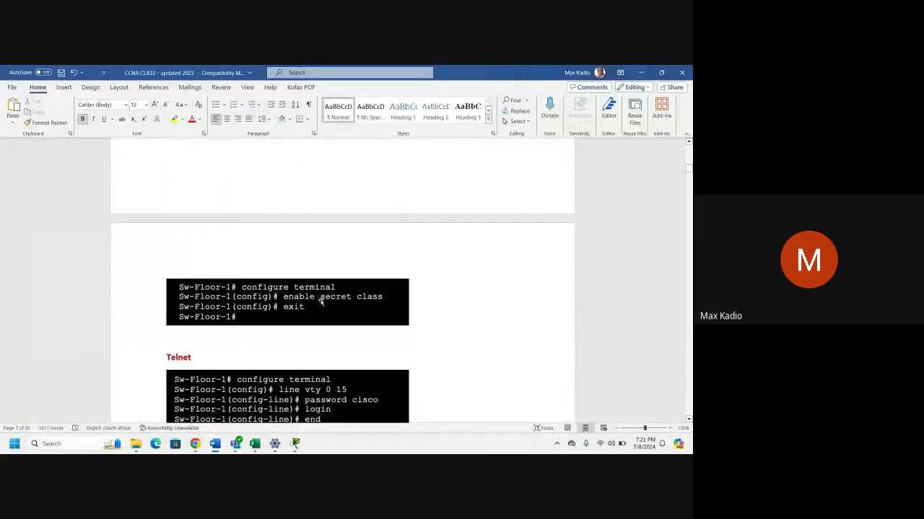
Select the required secret password in the activity requirements and copy it.
click(640, 72)
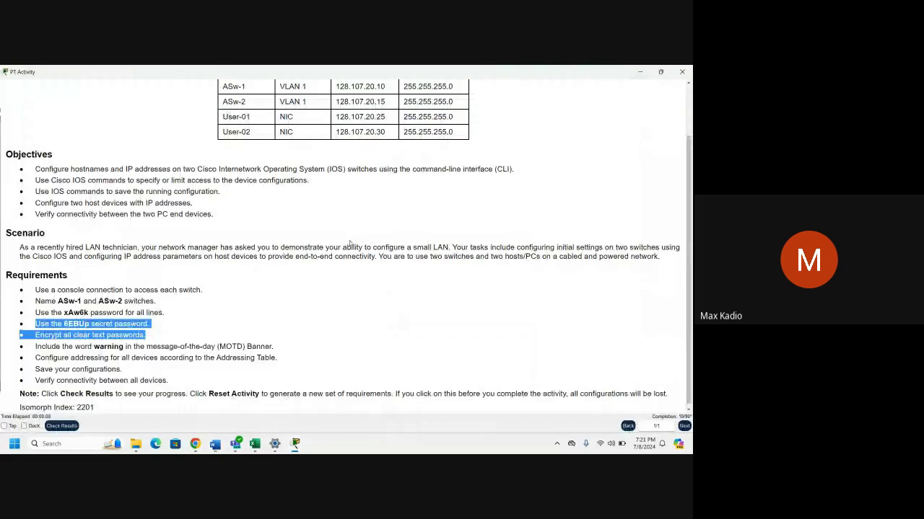
click(134, 333)
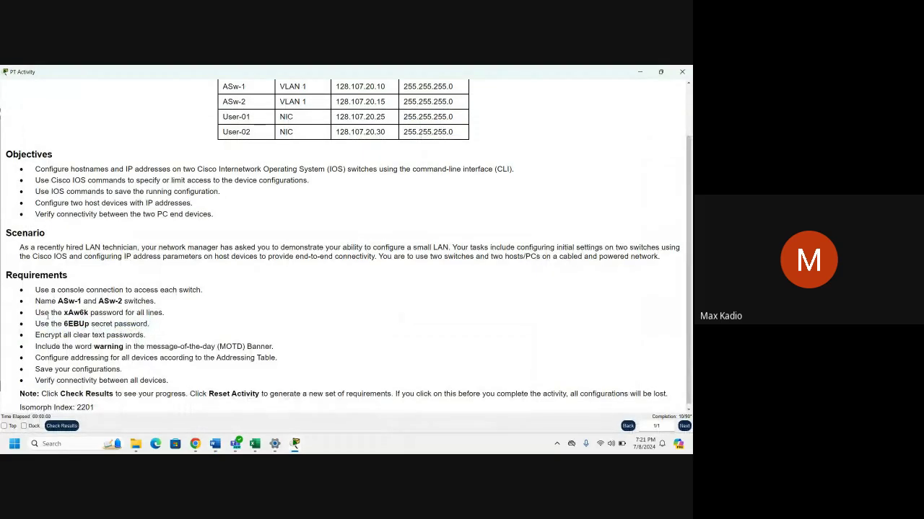
drag(63, 323, 88, 324)
right_click(85, 326)
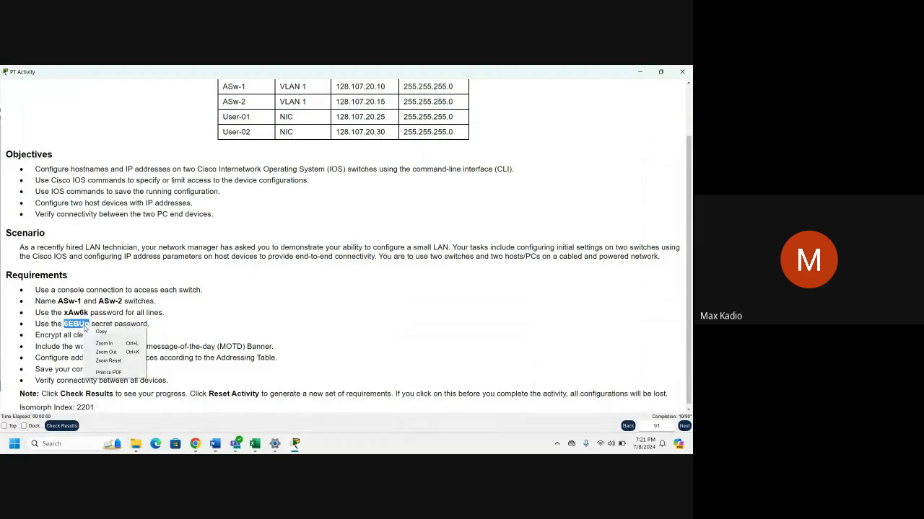
click(101, 332)
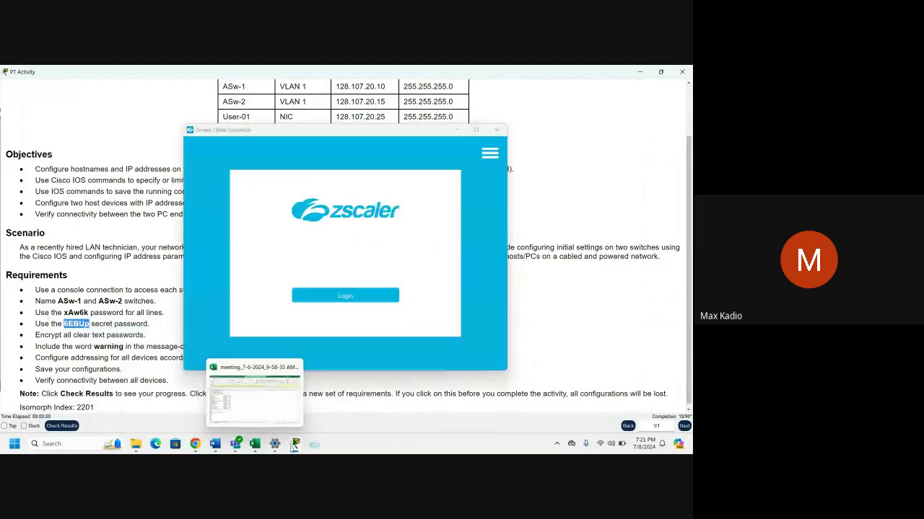
Open User-01's console terminal to ASw-1 and maximize the window.
mouse_move(295, 443)
click(249, 393)
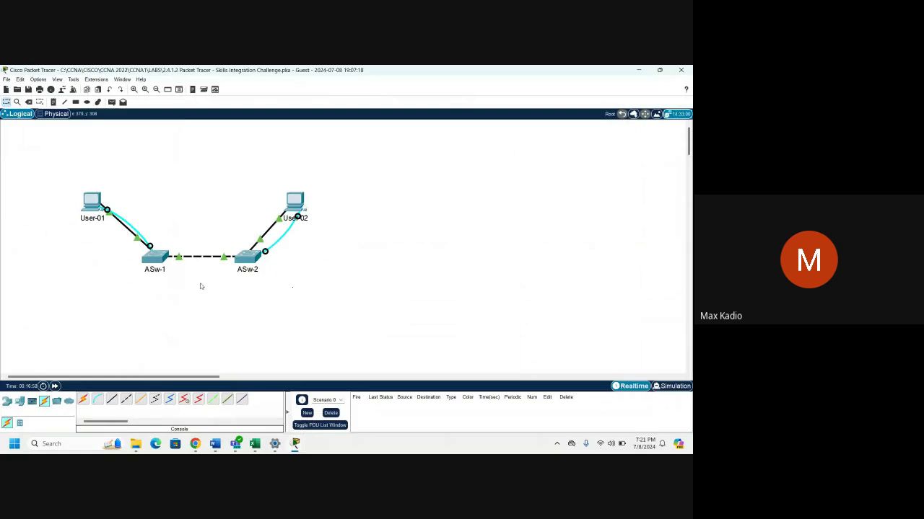
click(91, 202)
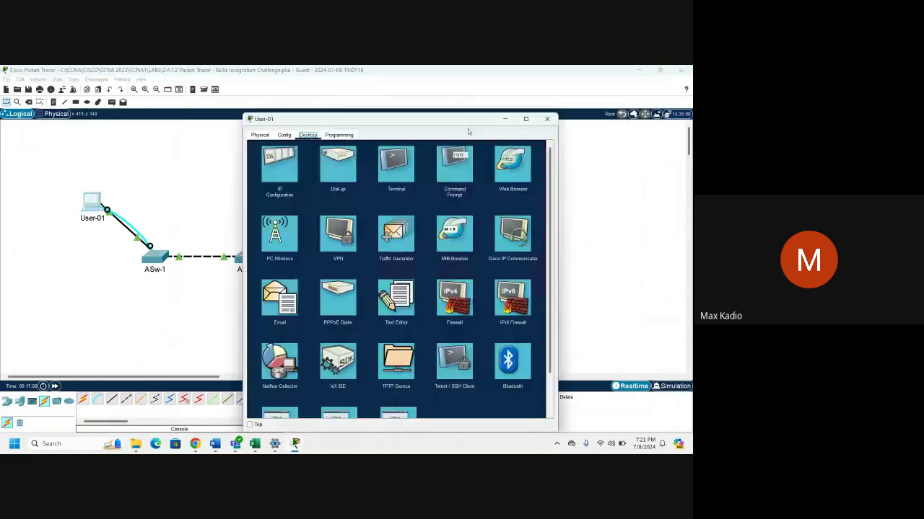
click(395, 165)
click(527, 222)
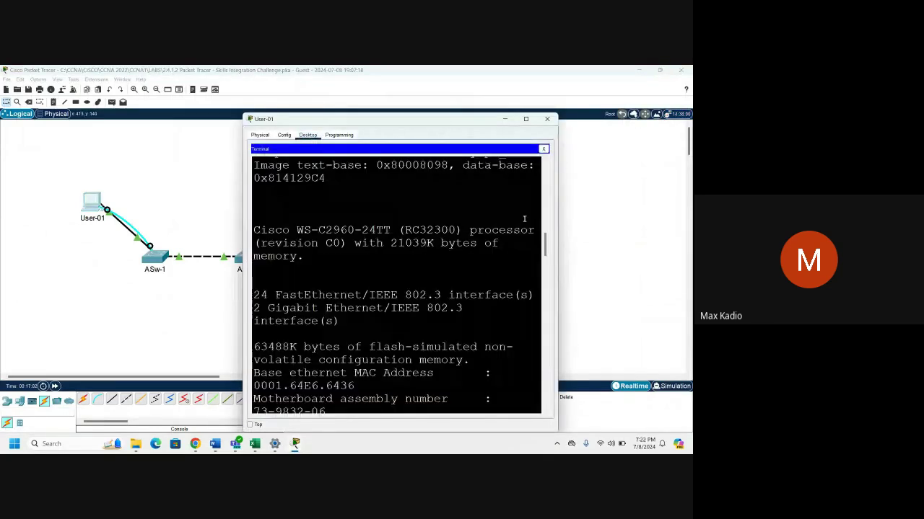
click(526, 119)
mouse_move(190, 451)
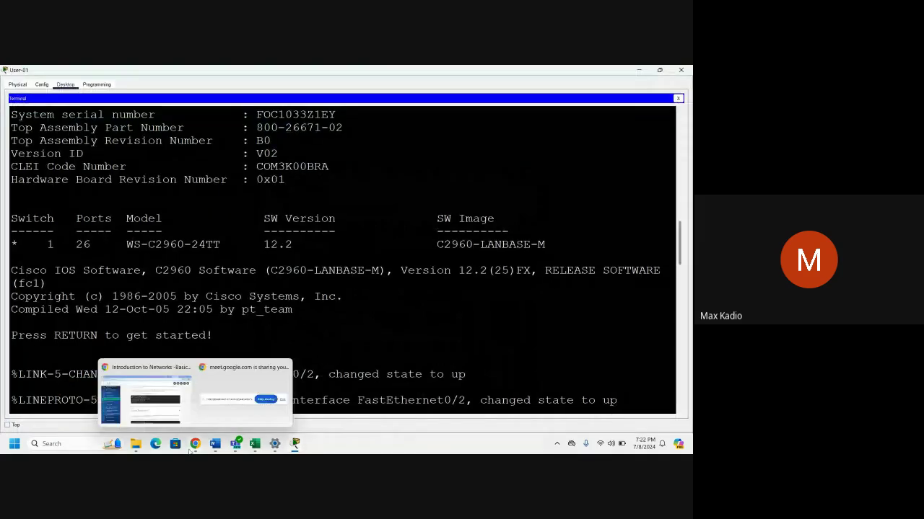
scroll(312, 336, down, 20)
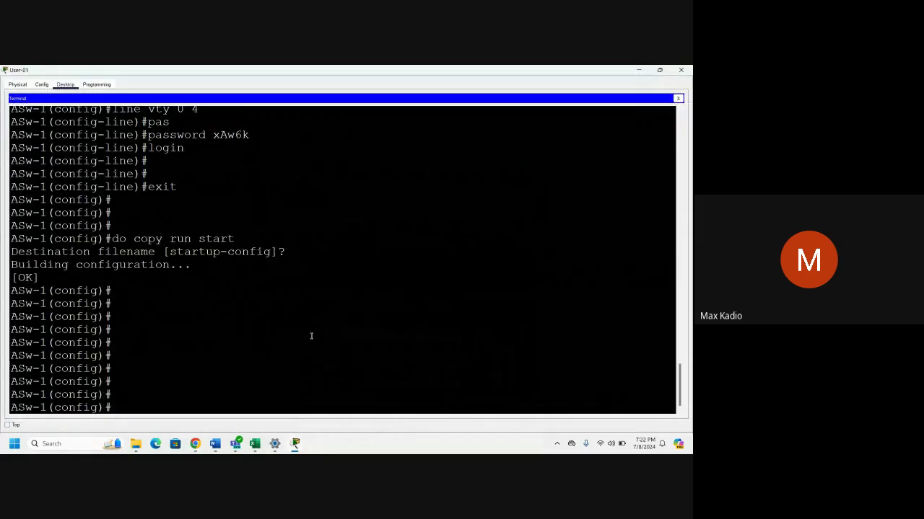
drag(47, 408, 105, 408)
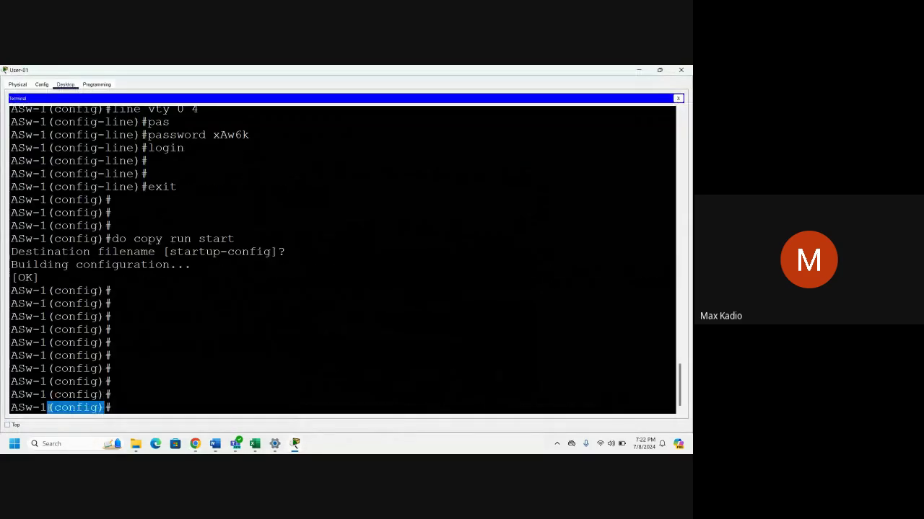
click(118, 405)
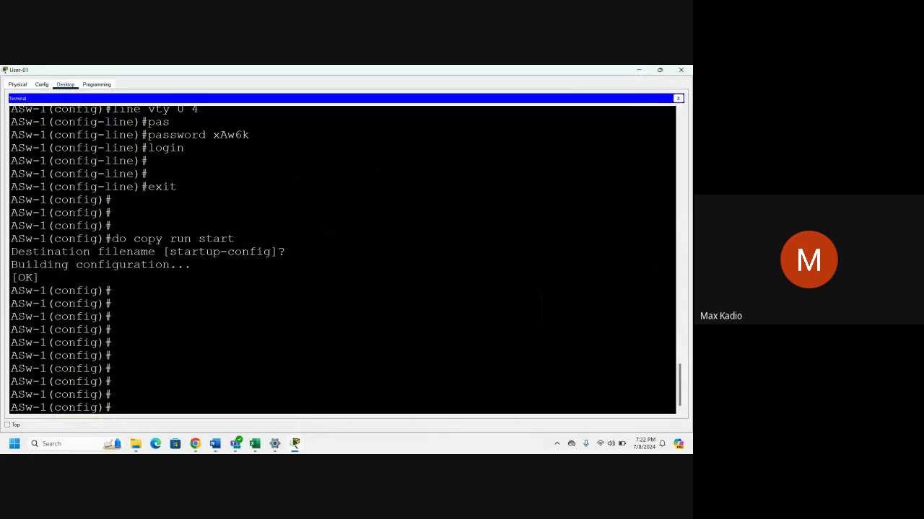
Set ASw-1's enable secret to the pasted required password.
text(en)
key(Tab)
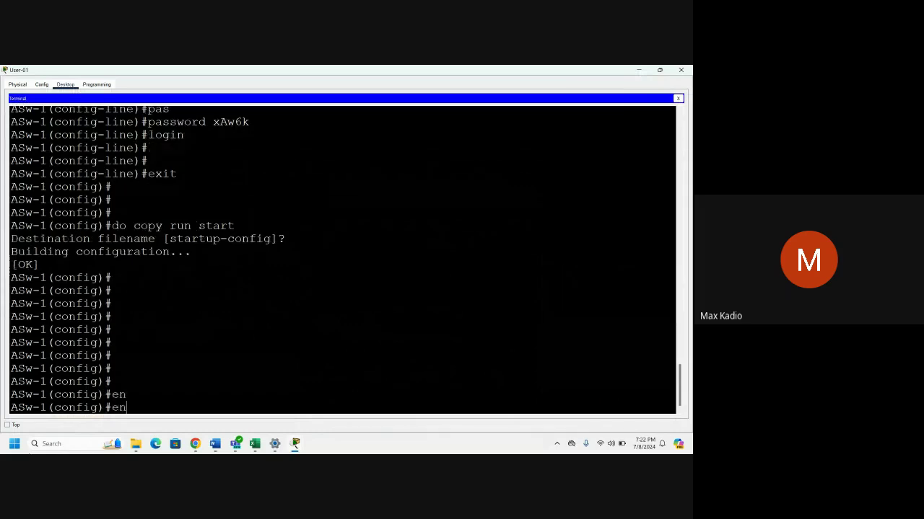
text(able sec)
key(Tab)
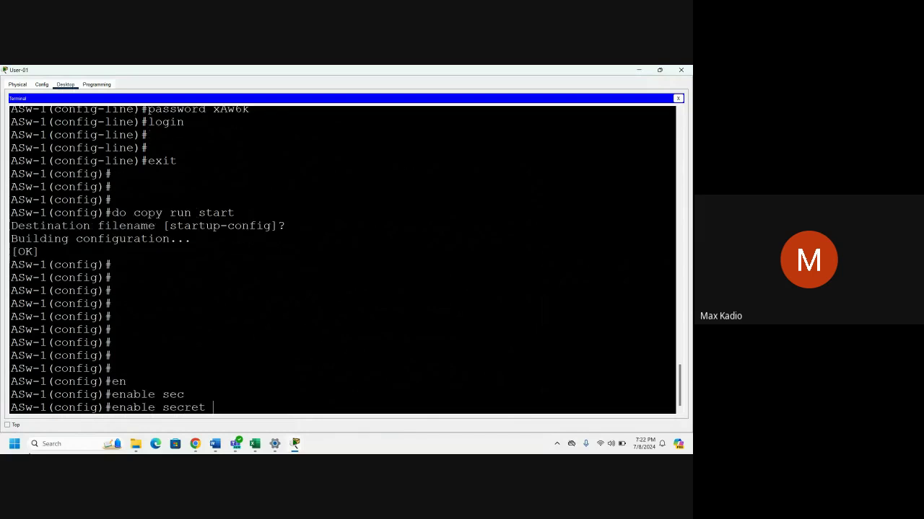
right_click(215, 408)
click(233, 419)
key(Return)
key(Return)
key(Return)
key(Return)
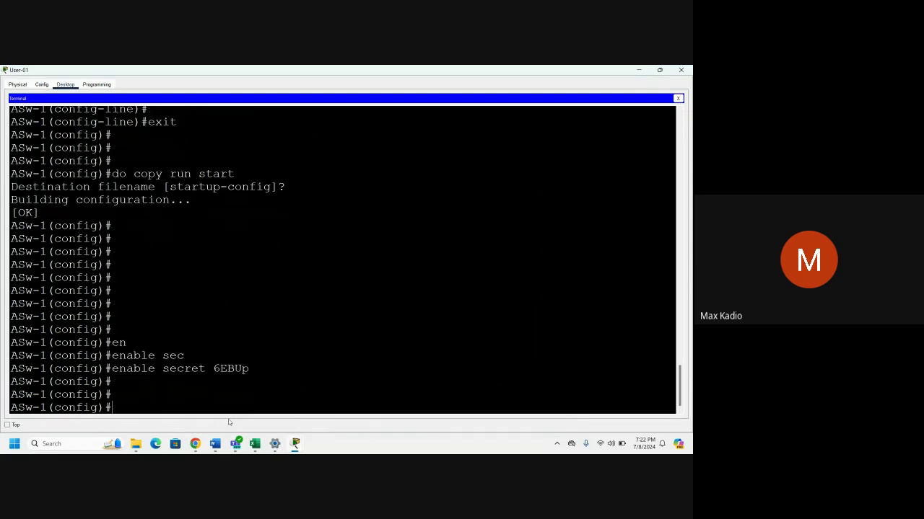
Save ASw-1's configuration with 'do copy run start' and close User-01.
text(do )
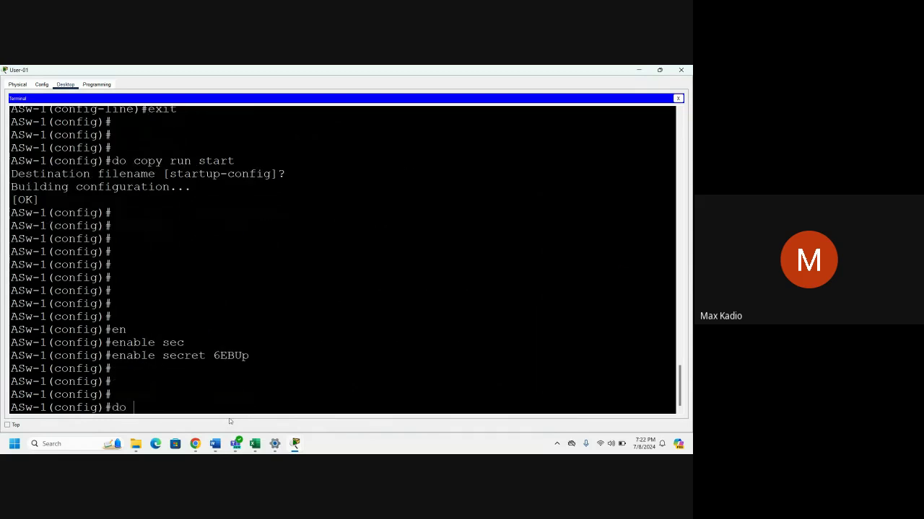
text(copy run start)
key(Return)
key(Return)
key(Return)
key(Return)
key(Return)
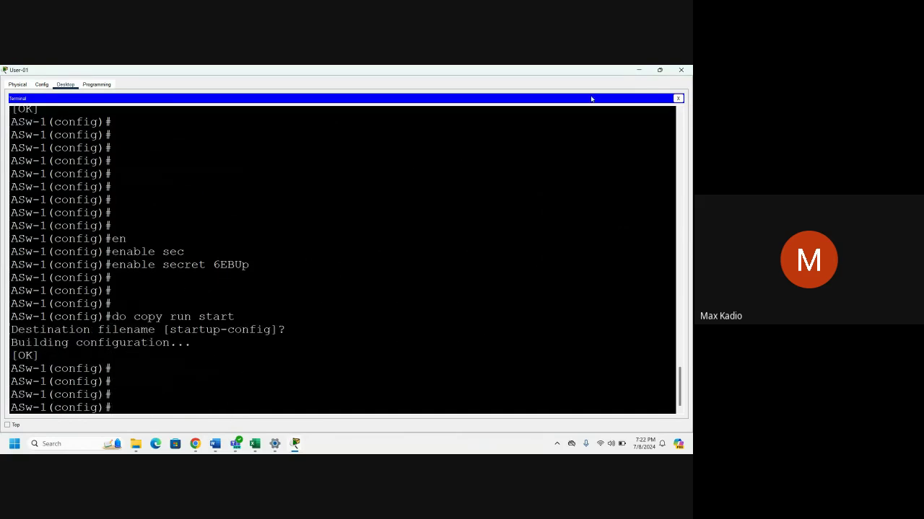
click(681, 70)
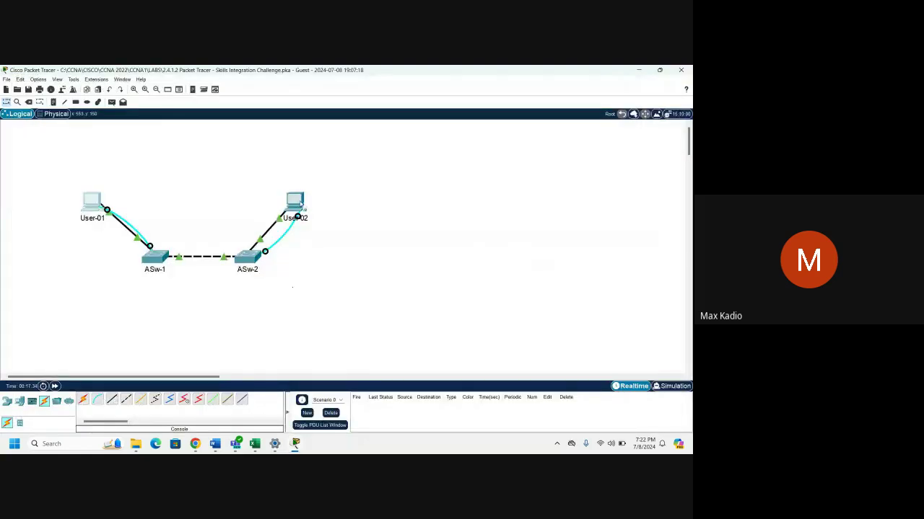
Open User-02's console terminal to ASw-2 with default settings.
click(299, 208)
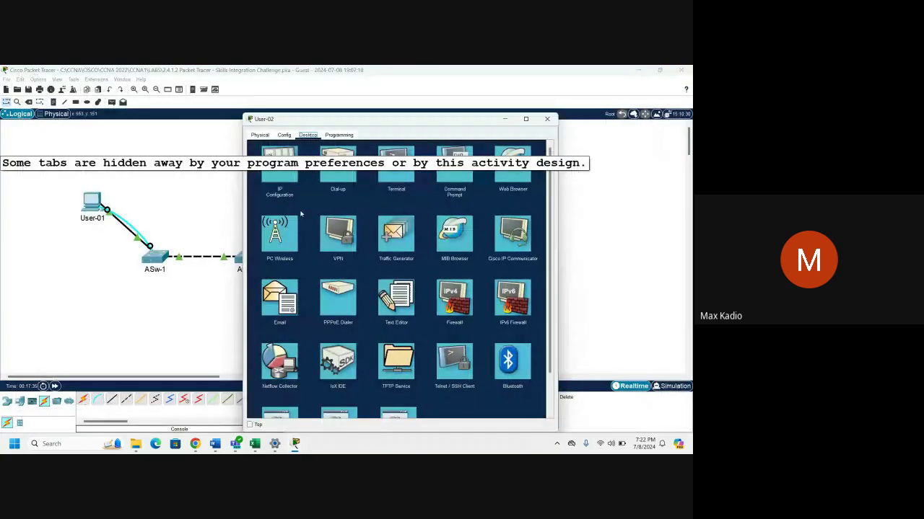
click(396, 164)
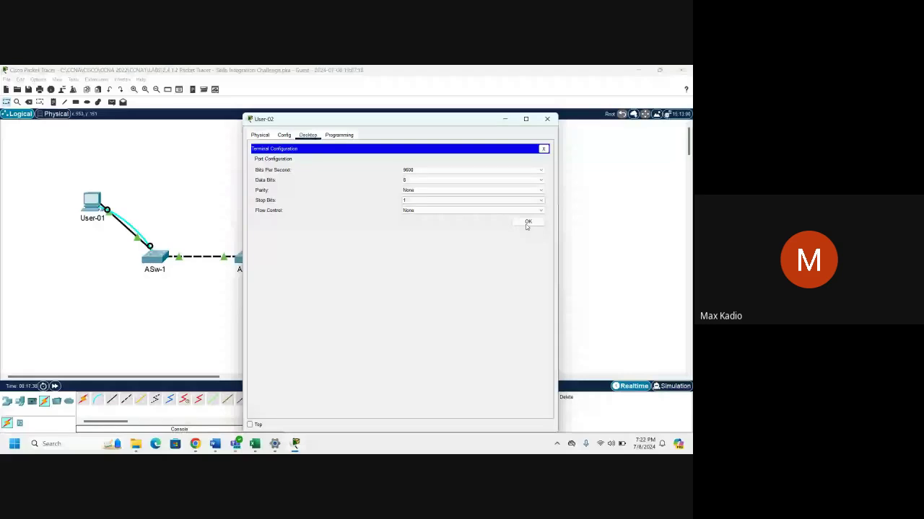
click(527, 222)
key(Return)
key(Return)
key(Return)
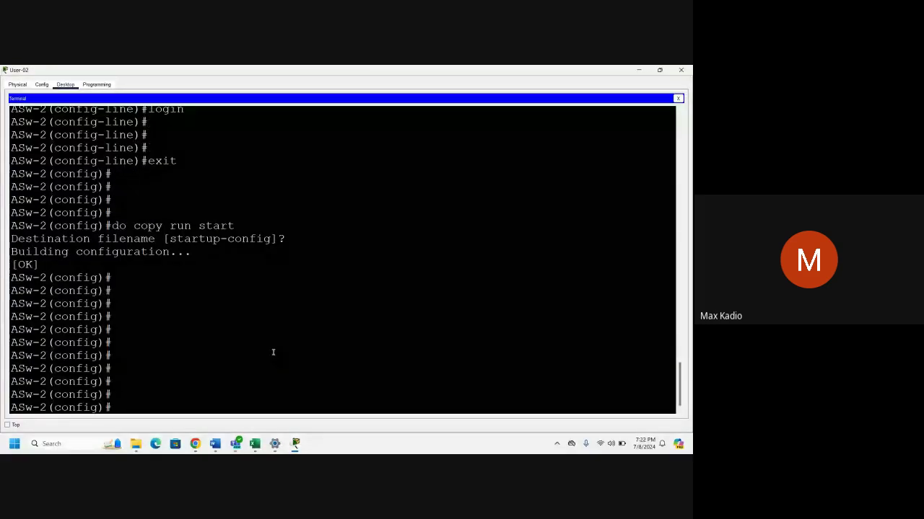
Set ASw-2's enable secret to the required secret password.
text(enable se)
key(Tab)
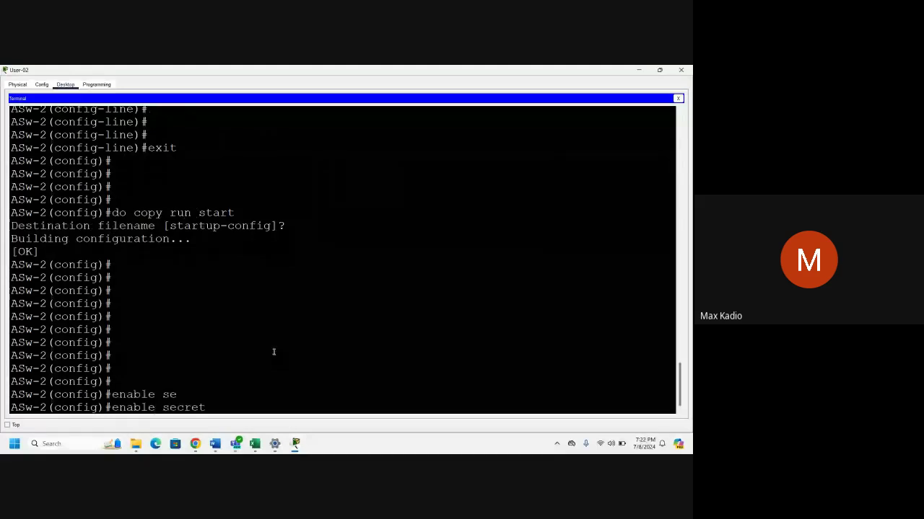
text(6EBUp)
key(Return)
key(Return)
key(Return)
key(Return)
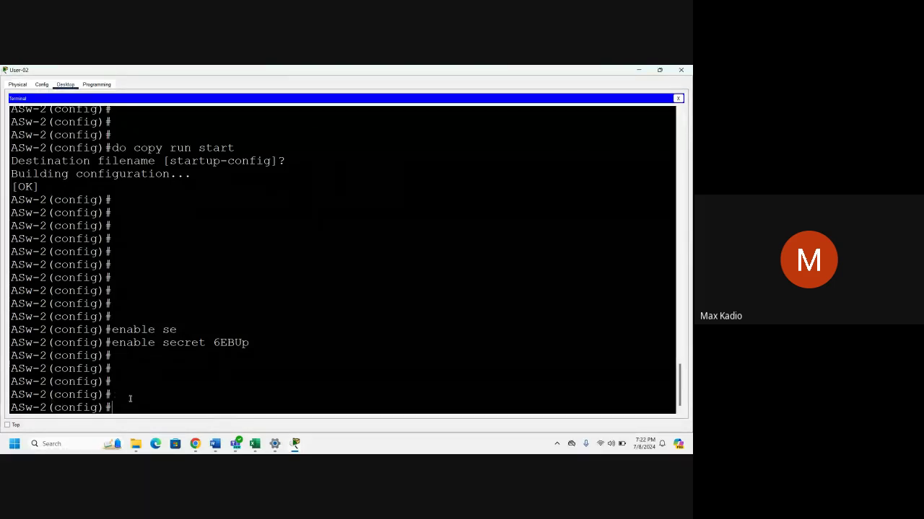
Save ASw-2's configuration with 'do copy run start' and close the terminal.
text(do cop)
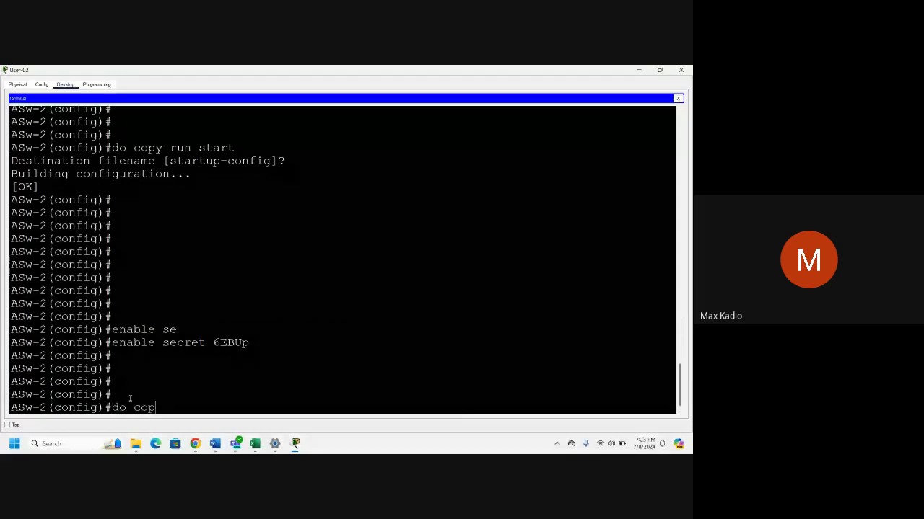
text(y run start)
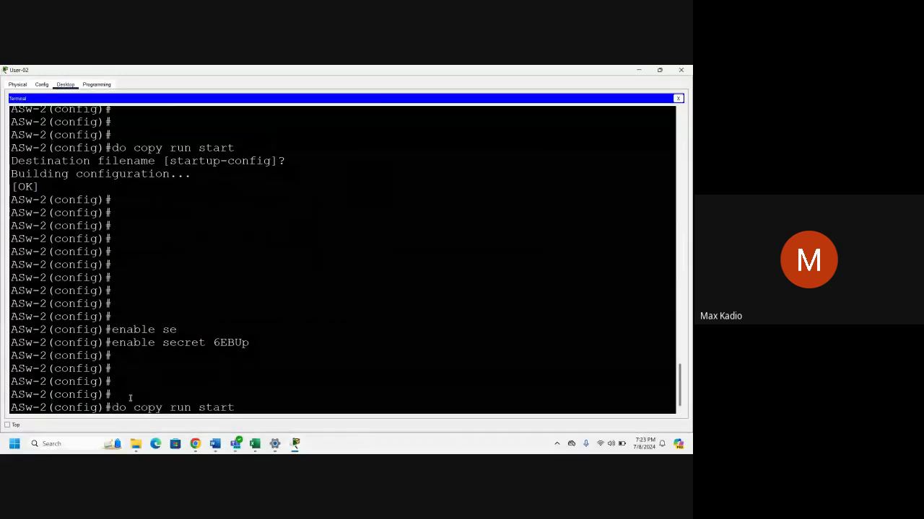
key(Return)
key(Return)
key(Return)
key(Return)
key(Return)
key(Return)
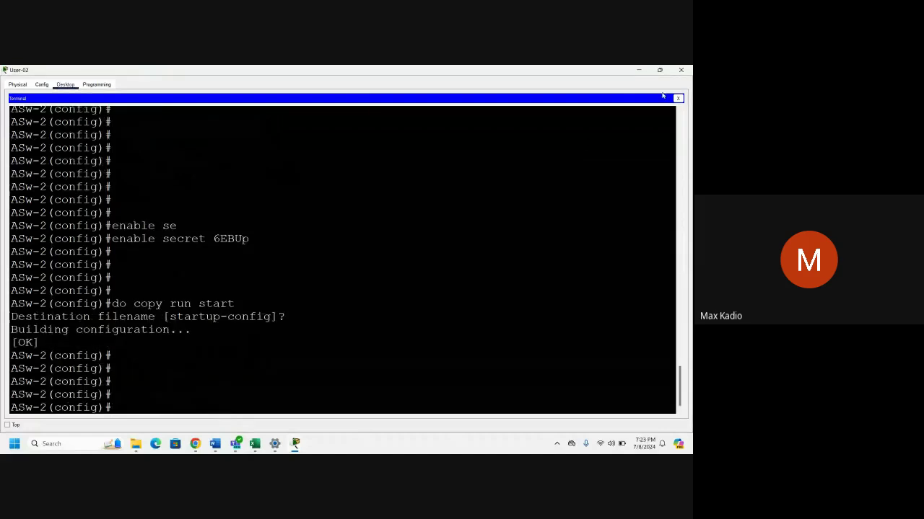
click(681, 69)
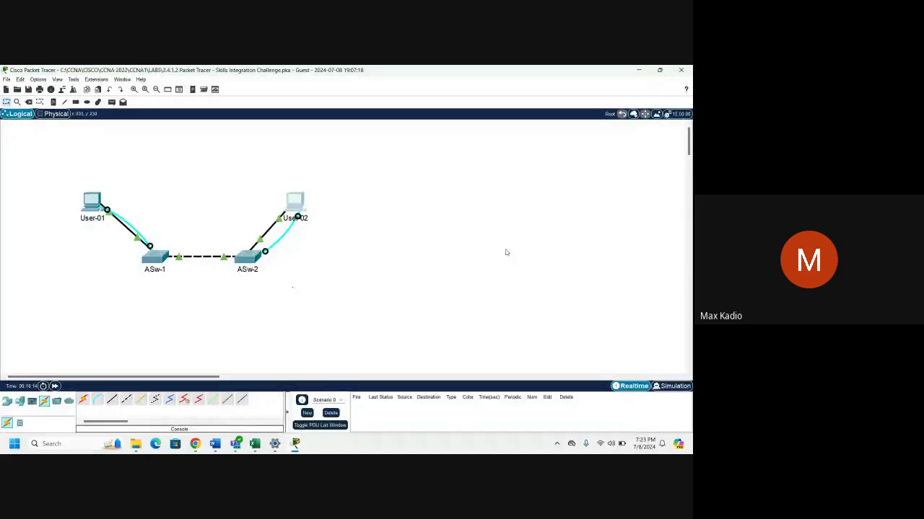
Highlight 'Encrypt all clear text passwords.' in the instructions, then hide them to show the topology.
mouse_move(295, 444)
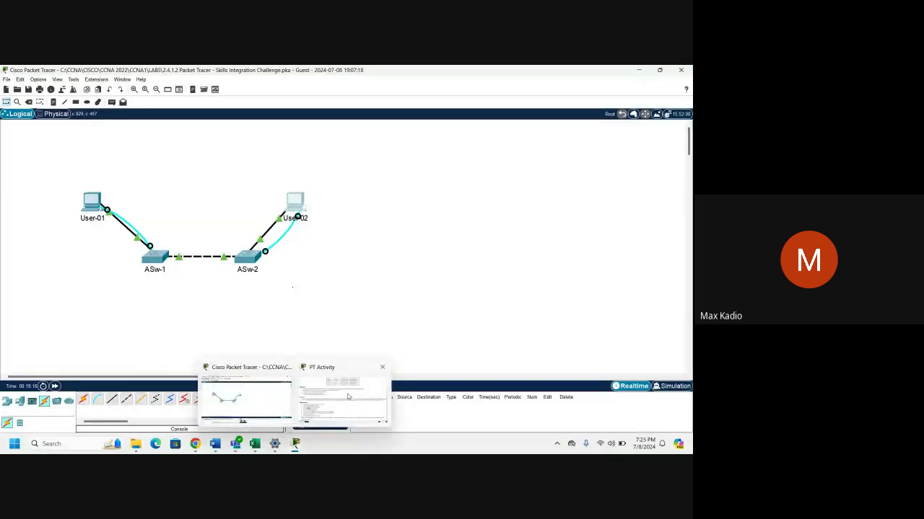
click(350, 394)
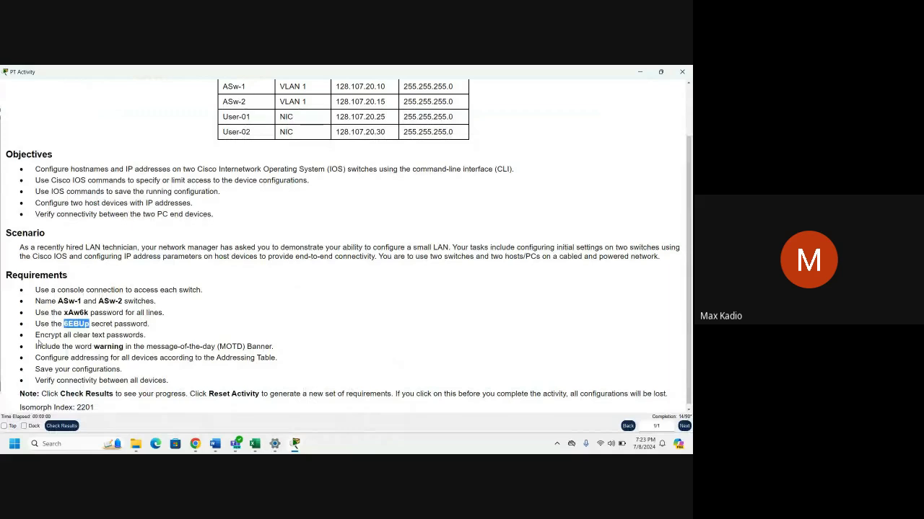
drag(35, 335, 172, 339)
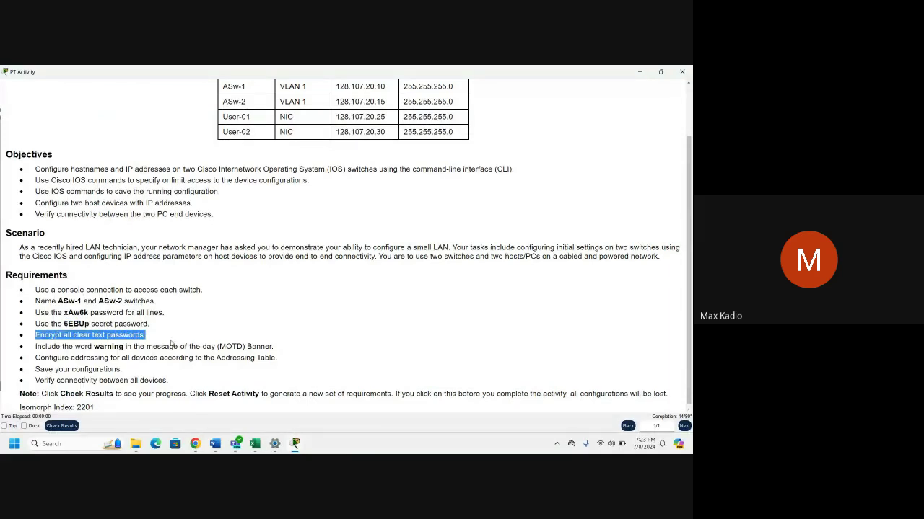
scroll(171, 342, down, 1)
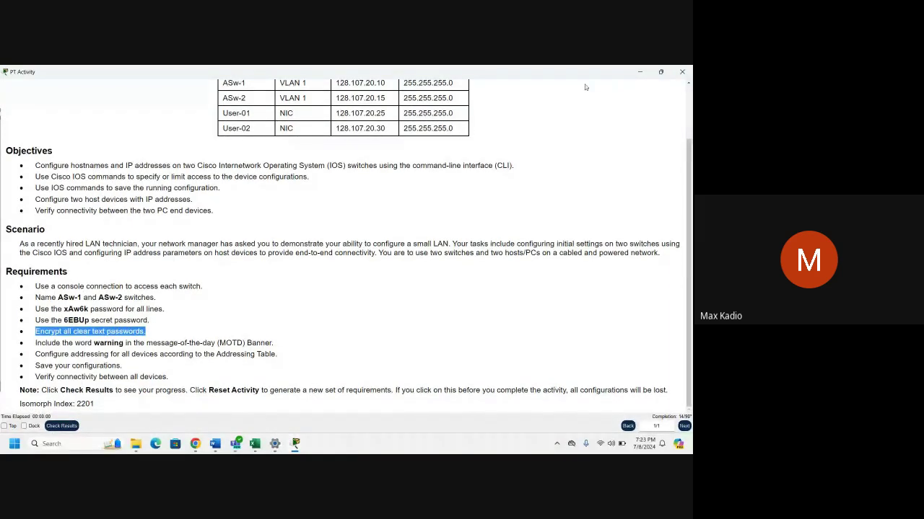
click(640, 72)
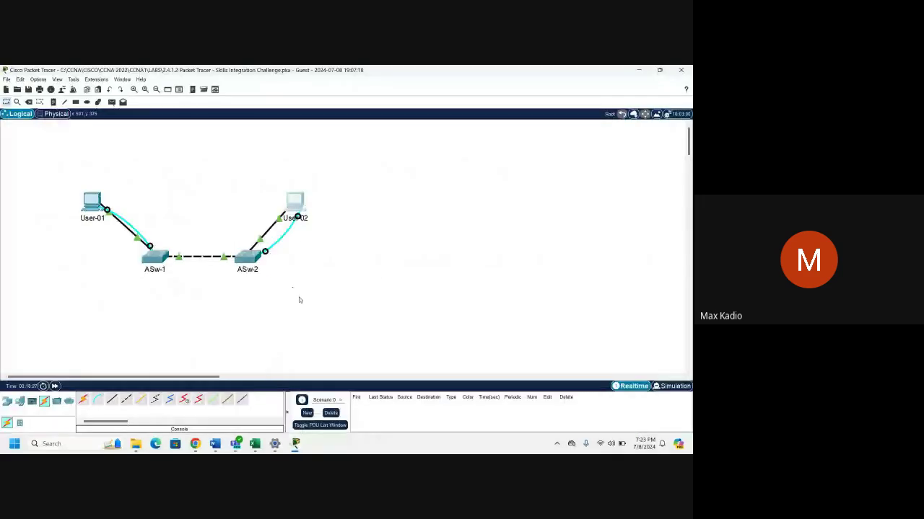
Open User-01's console terminal to ASw-1, maximized, with fresh prompt lines.
click(94, 205)
click(397, 163)
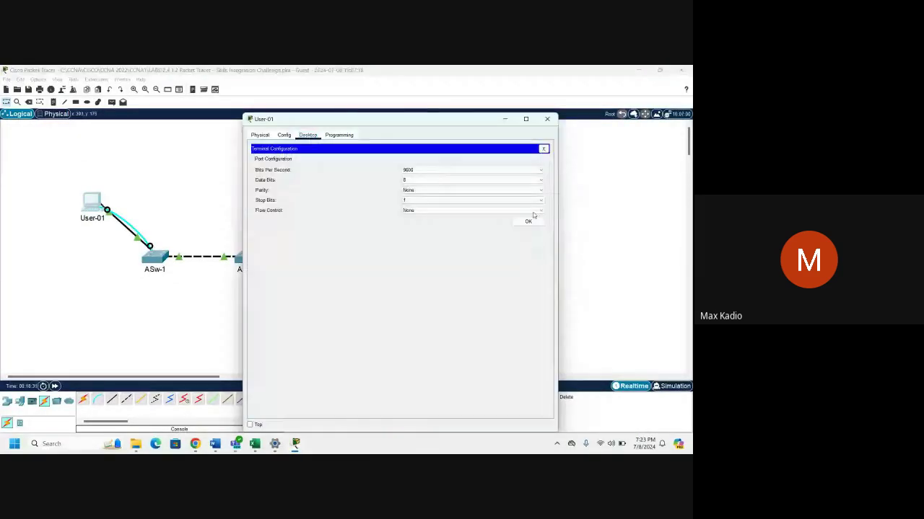
click(528, 221)
click(526, 119)
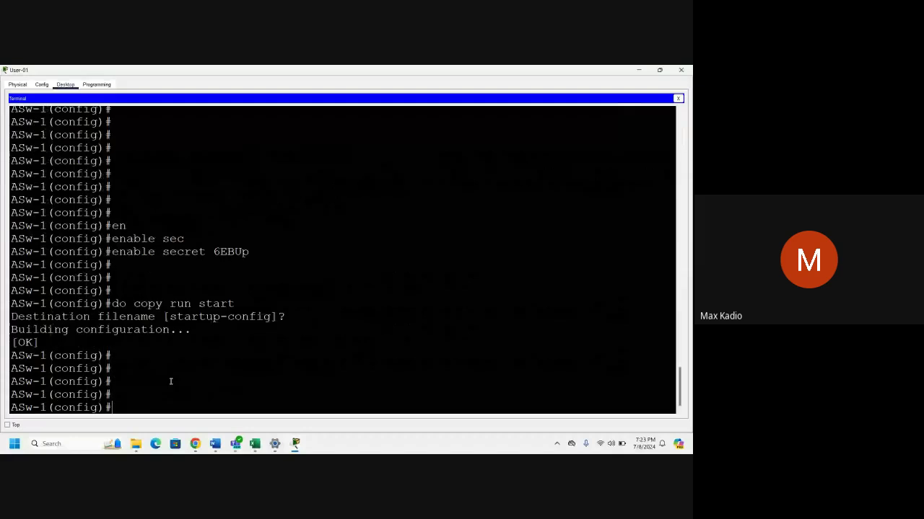
key(Return)
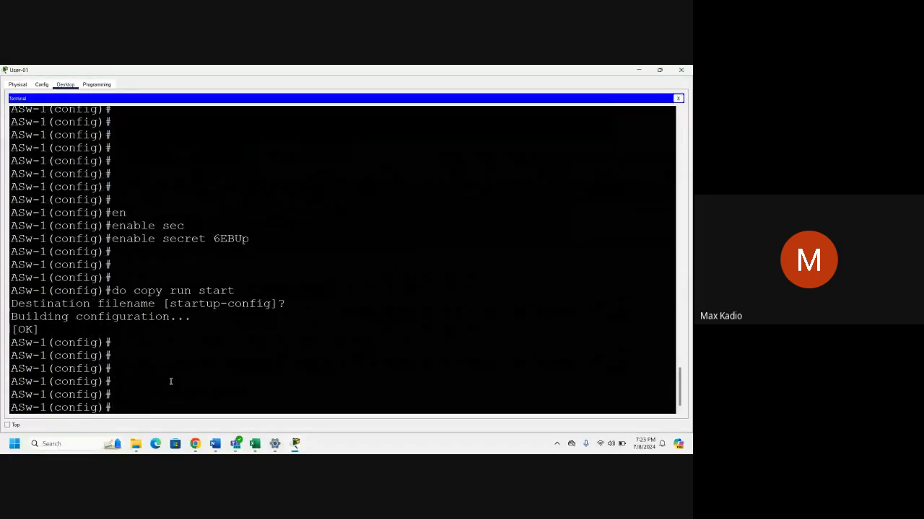
key(Return)
key(Return)
key(Return)
drag(107, 407, 69, 407)
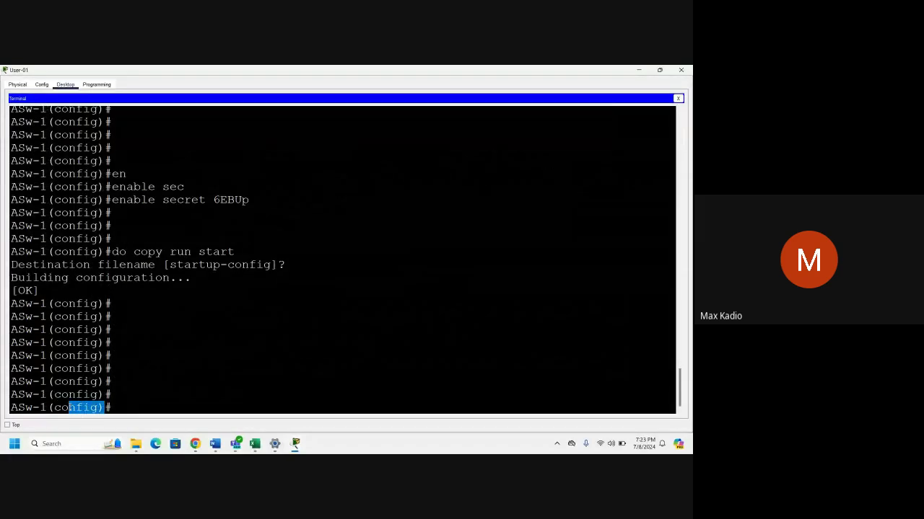
Enable service password-encryption on ASw-1, save with 'do copy run start', and close the terminal.
text(serv)
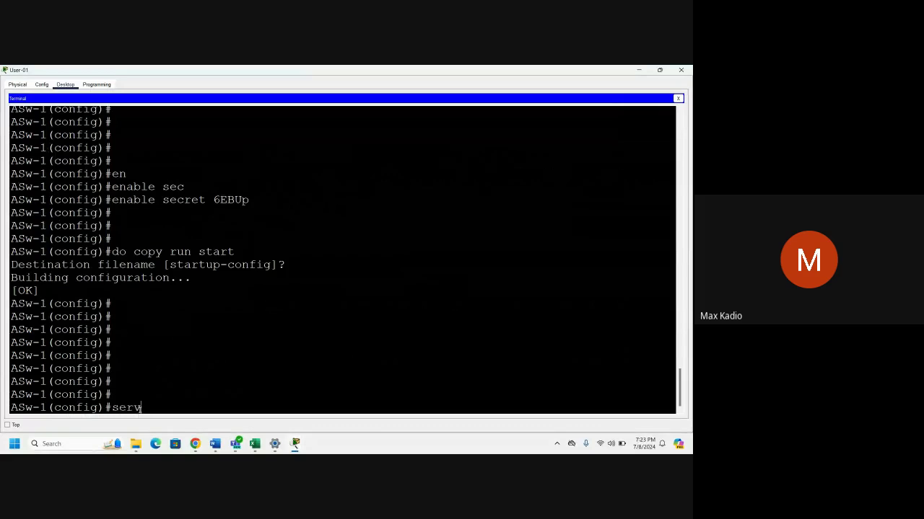
key(Tab)
key(Tab)
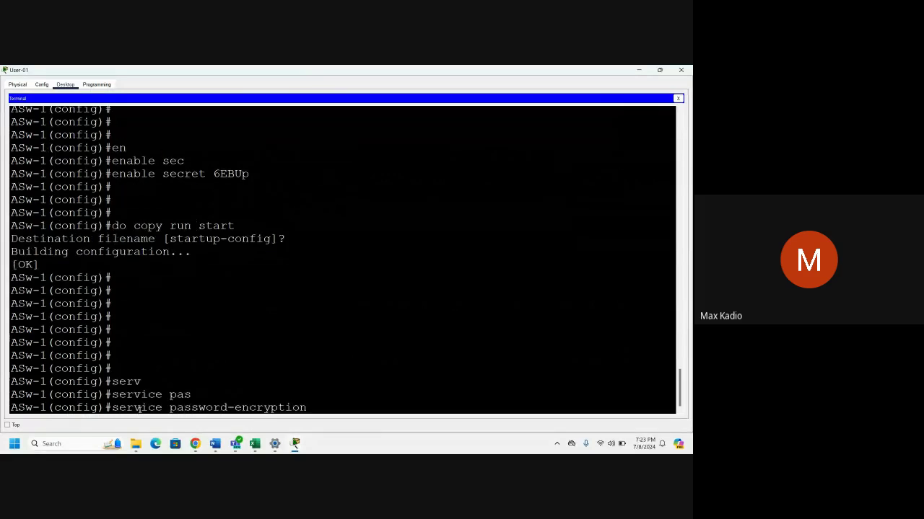
key(Return)
key(Return)
key(Return)
key(Return)
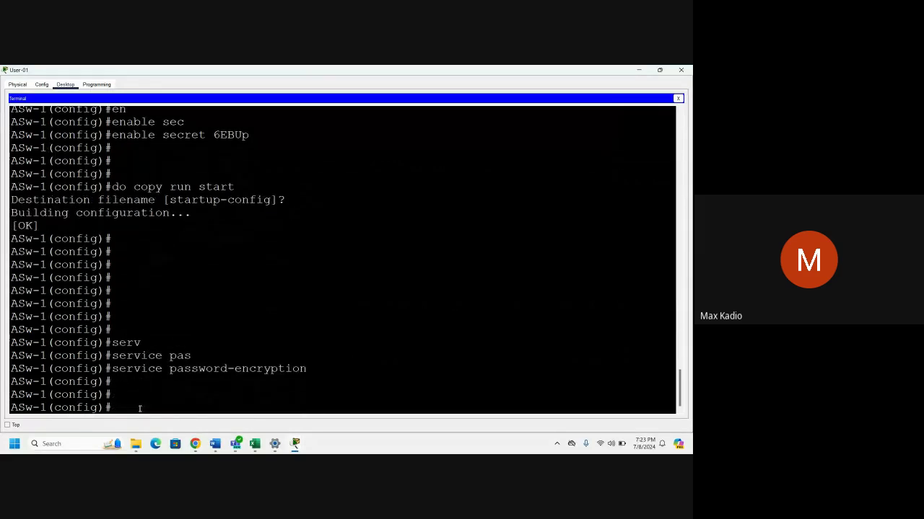
text(do co)
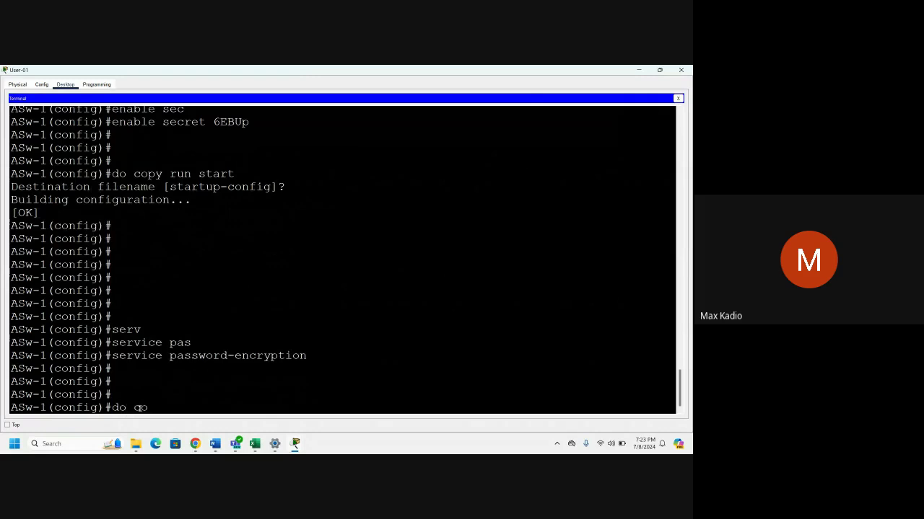
text(py run start)
key(Return)
key(Return)
key(Return)
key(Return)
key(Return)
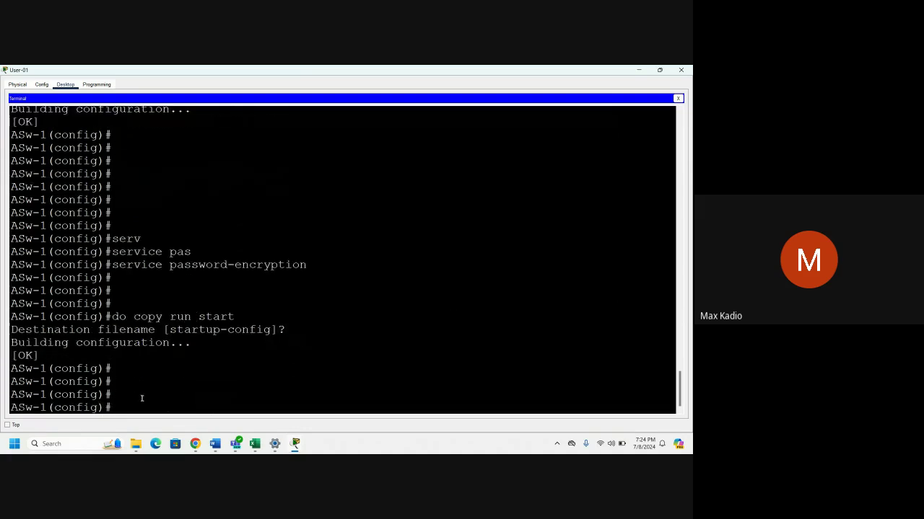
click(681, 69)
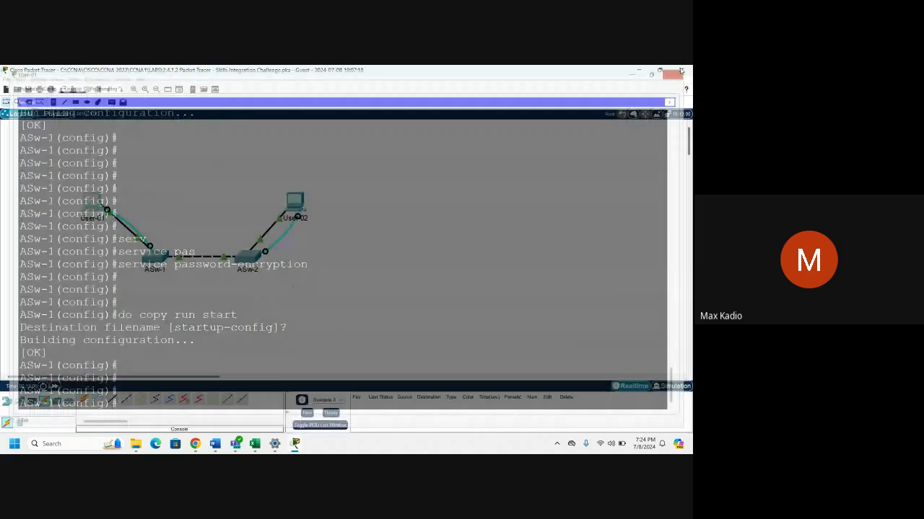
Open User-02's console terminal to ASw-2 and maximize it.
click(294, 202)
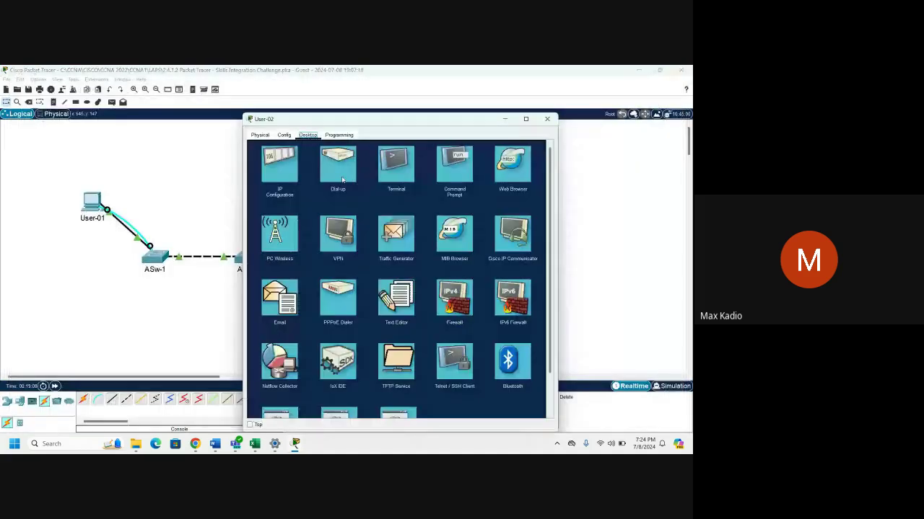
click(392, 182)
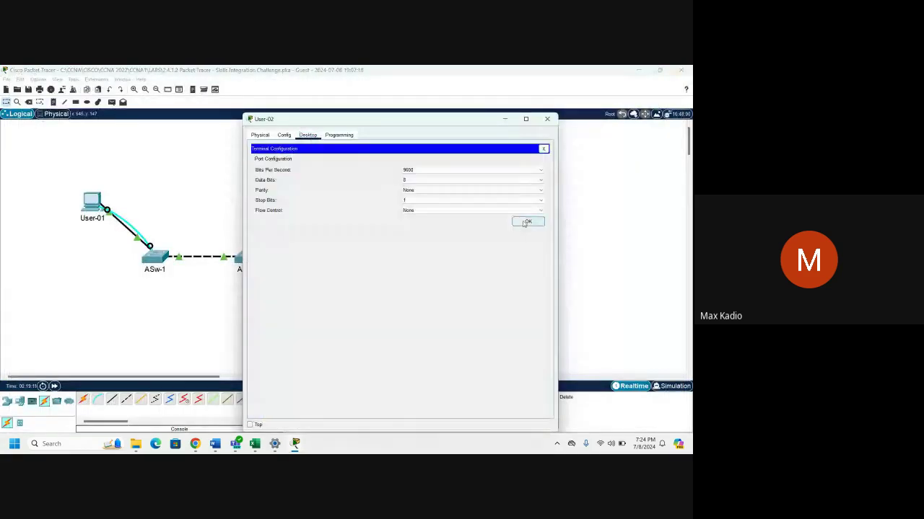
click(527, 222)
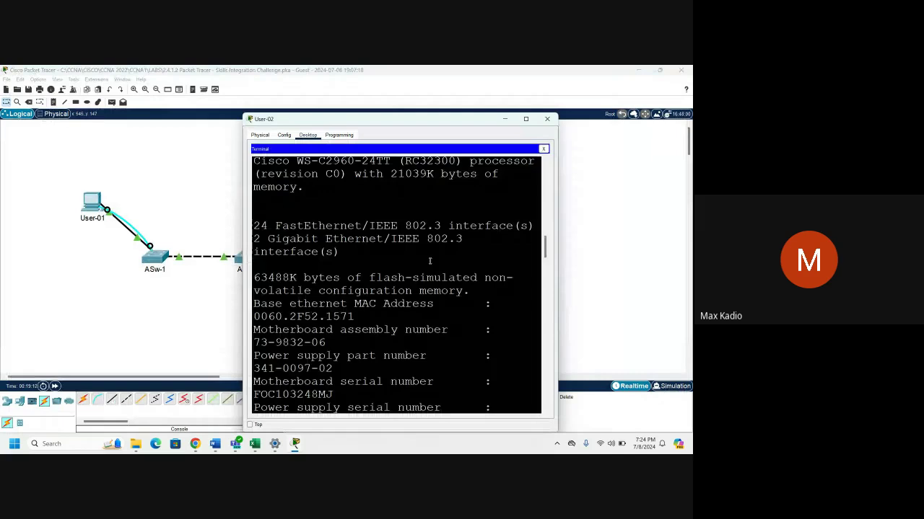
key(Return)
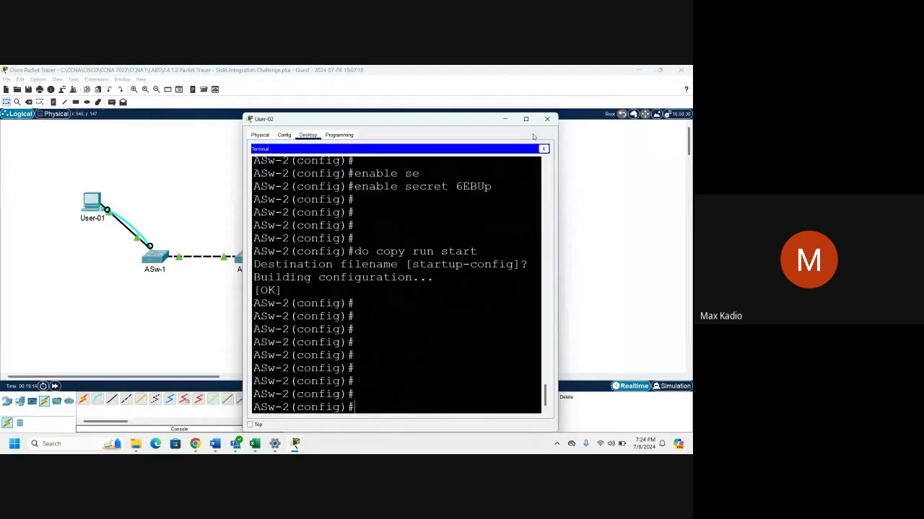
click(526, 118)
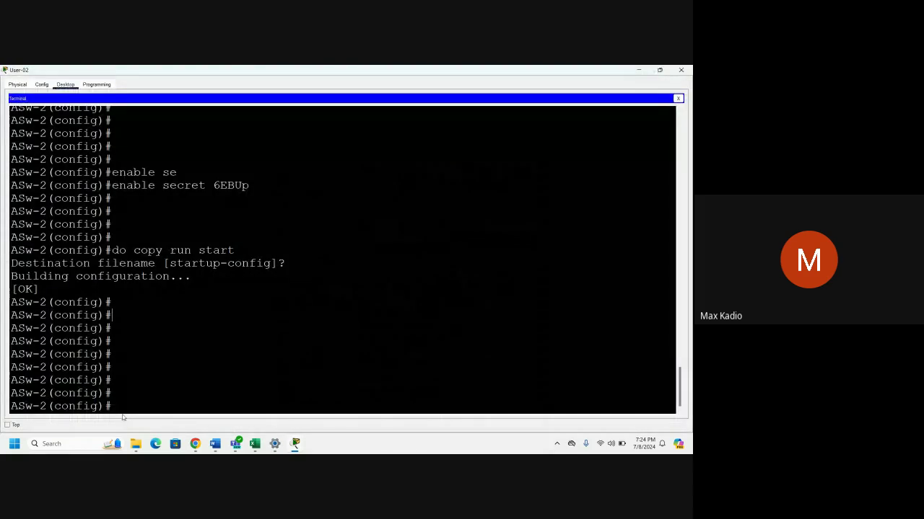
click(126, 407)
Enable service password-encryption on ASw-2.
text(ser)
key(Tab)
text(pas)
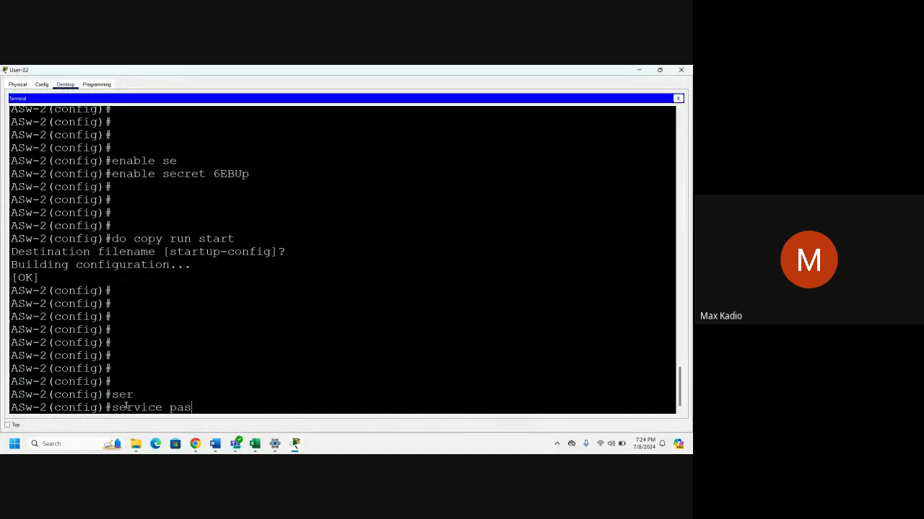
key(Tab)
key(Return)
key(Return)
key(Return)
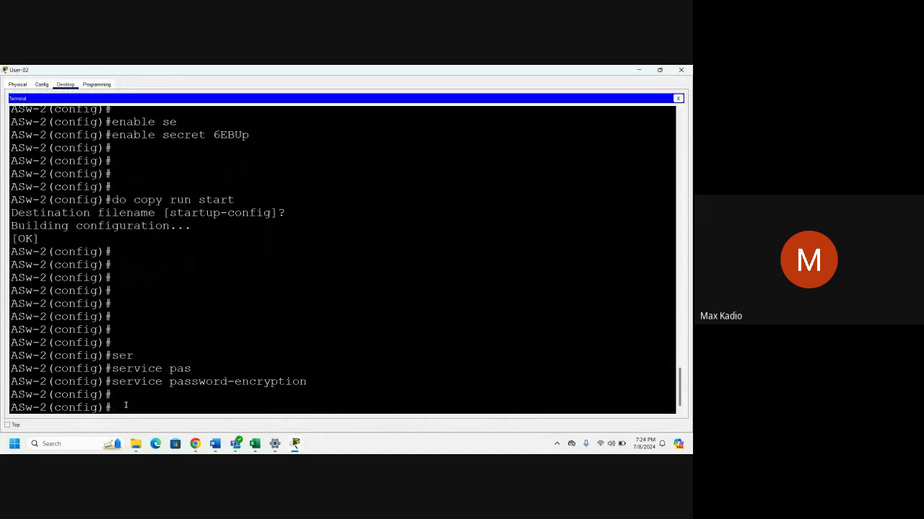
Save ASw-2's configuration to startup-config and close the terminal.
text(do c)
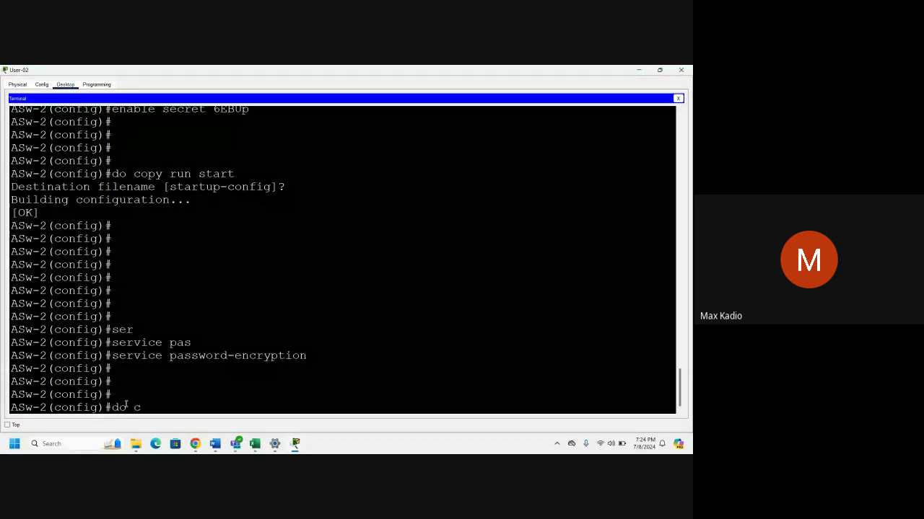
text(opy run start)
key(Return)
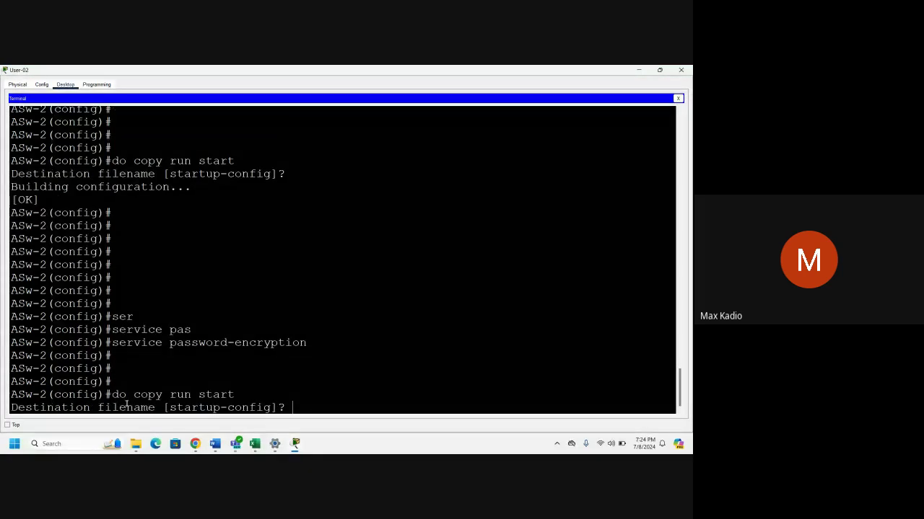
key(Return)
key(Return)
key(Return)
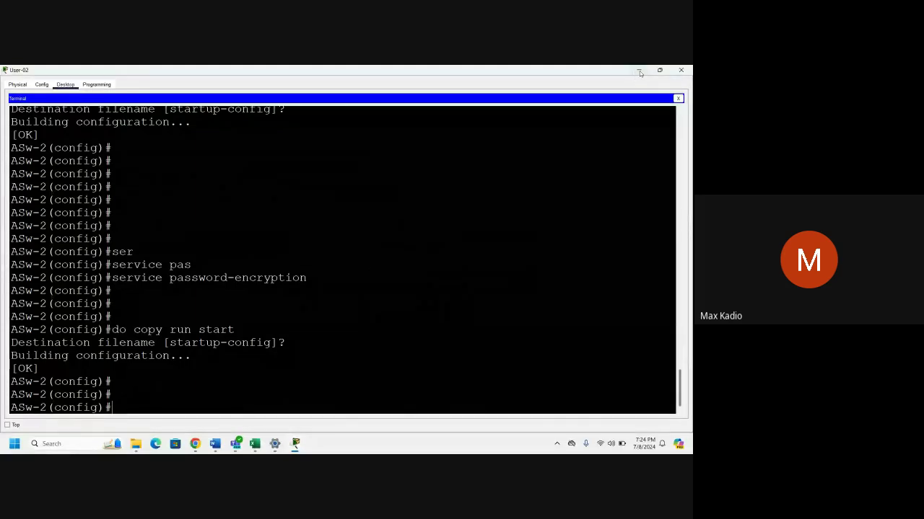
click(681, 70)
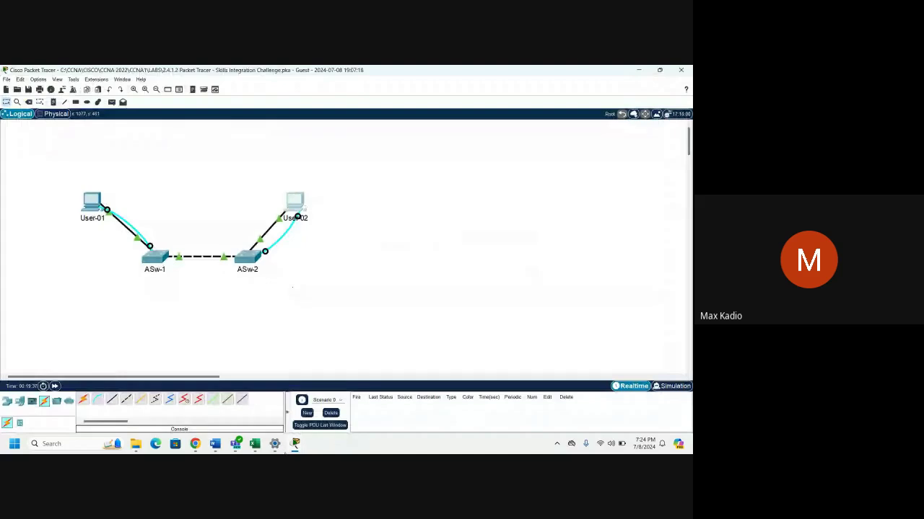
Copy the word 'warning' from the MOTD banner requirement in the activity instructions.
mouse_move(295, 444)
click(339, 396)
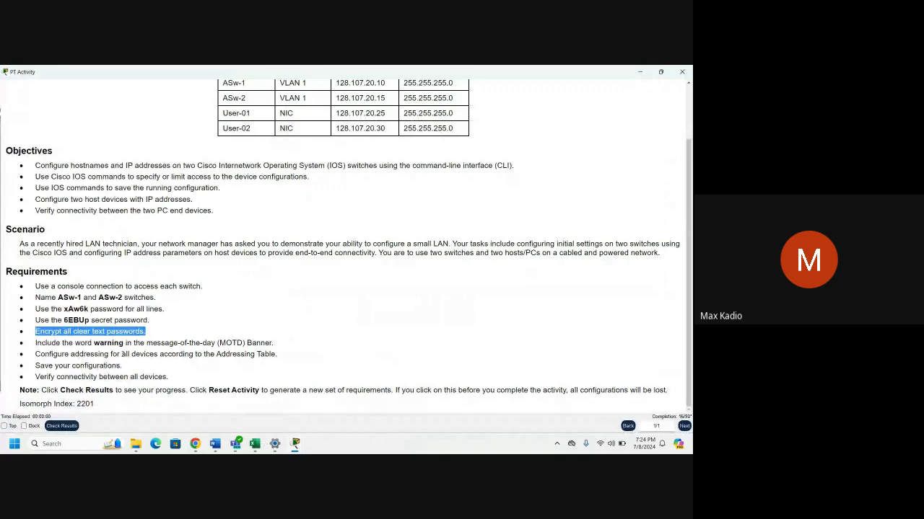
click(124, 354)
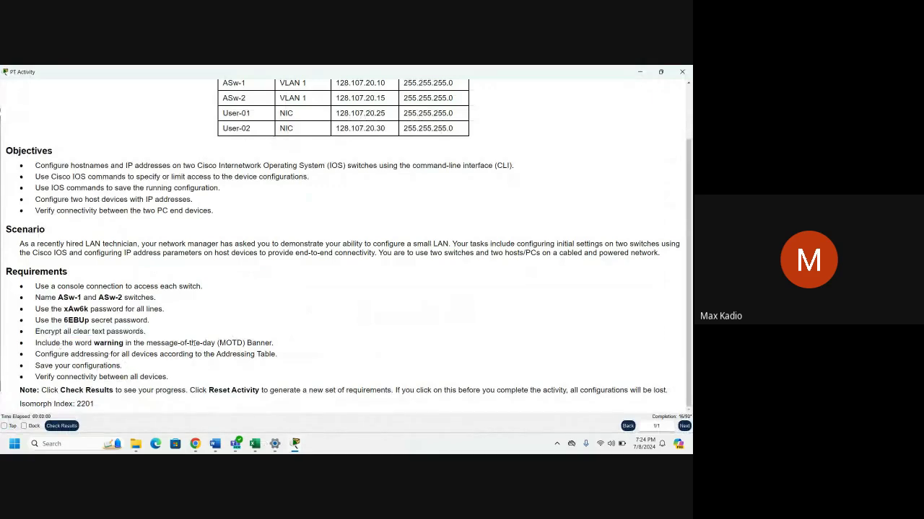
drag(275, 345, 36, 345)
click(67, 354)
drag(124, 344, 94, 344)
right_click(118, 342)
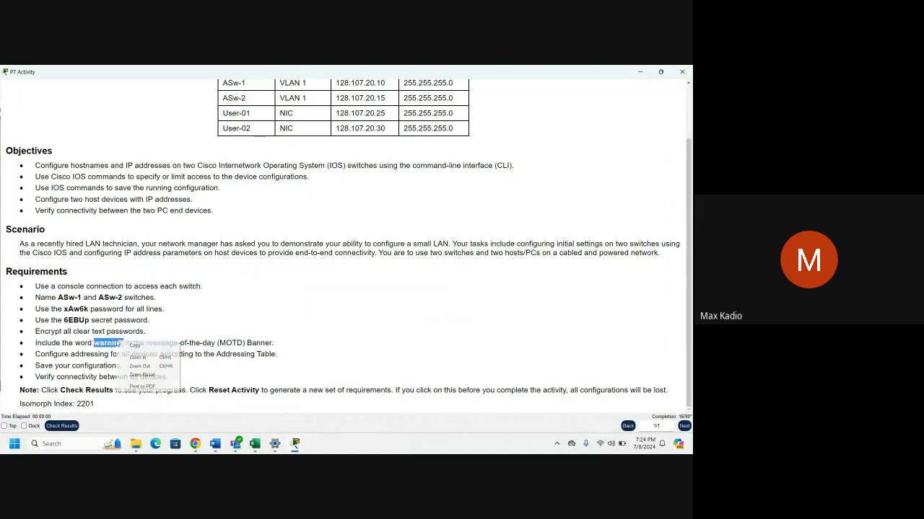
click(134, 346)
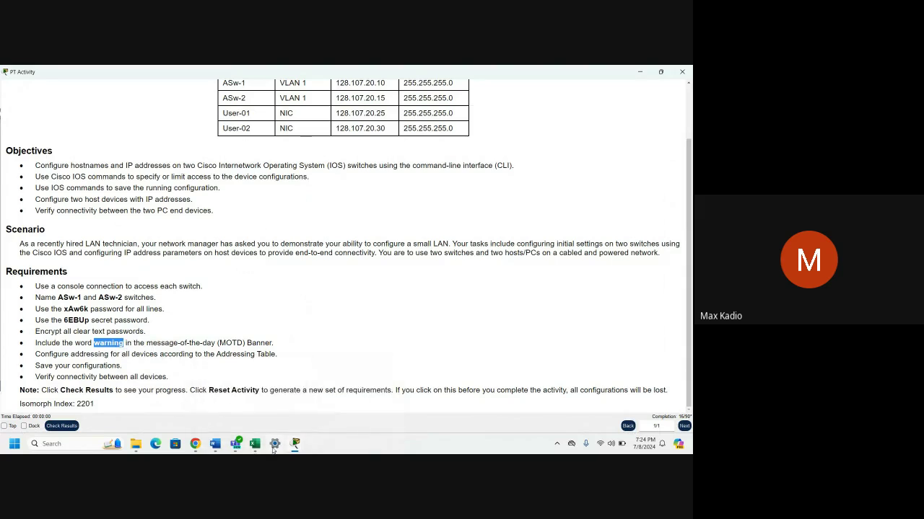
Return to the Packet Tracer topology and open User-01's Desktop window.
mouse_move(294, 448)
click(260, 396)
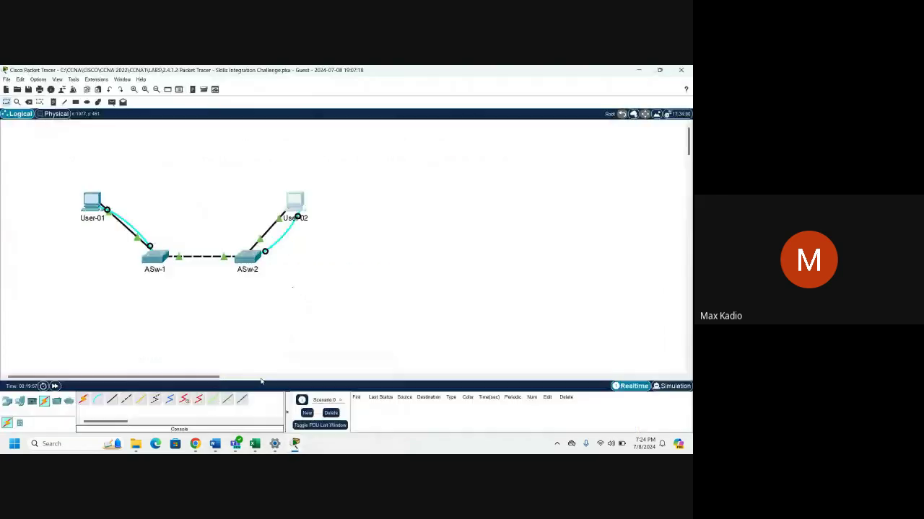
click(92, 202)
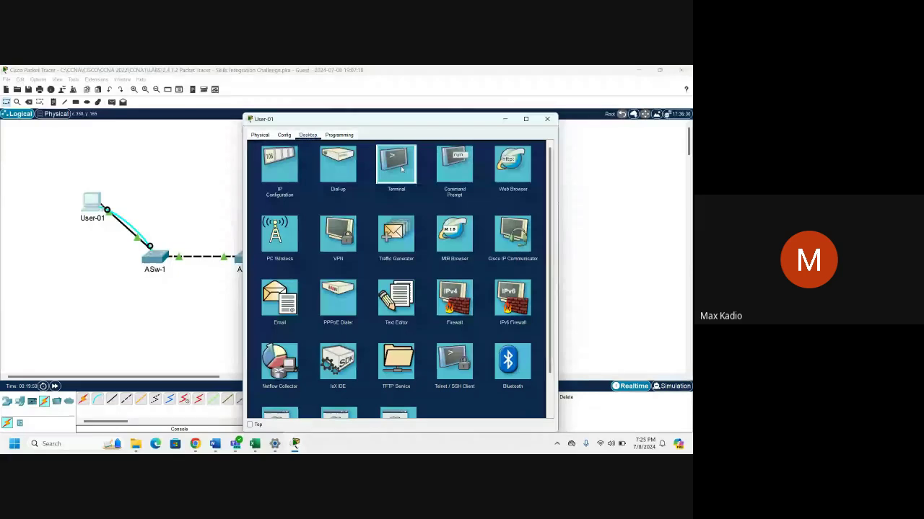
From User-01's terminal, set ASw-1's MOTD banner with 'banner motd * warning *'.
click(396, 165)
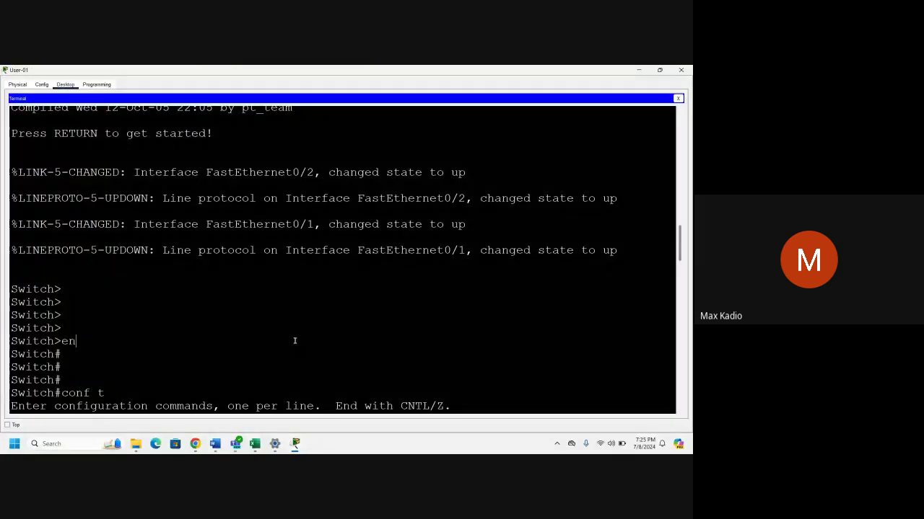
text(banner)
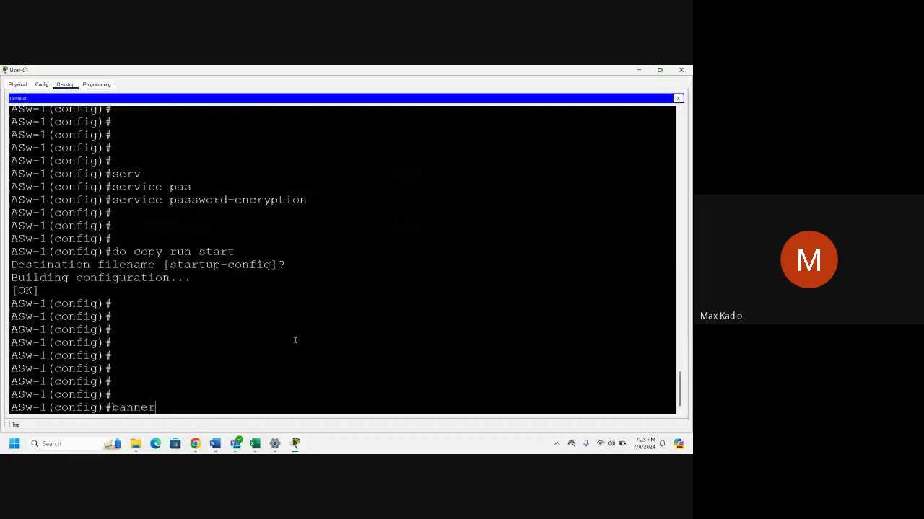
text( motd *)
right_click(223, 408)
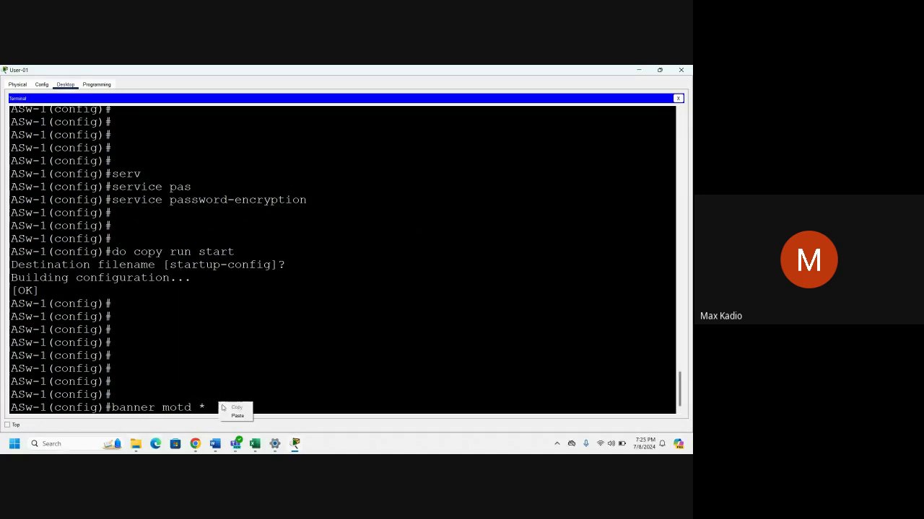
click(237, 415)
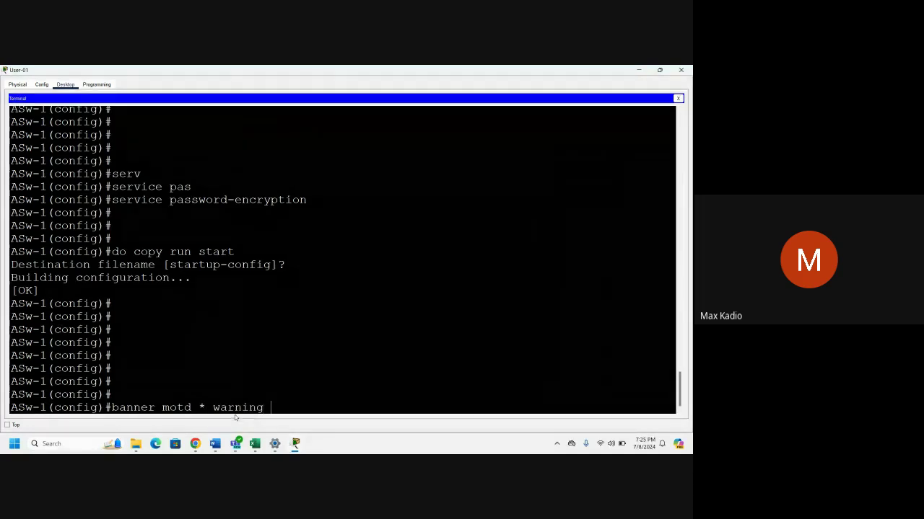
text(*)
key(Return)
key(Return)
key(Return)
key(Return)
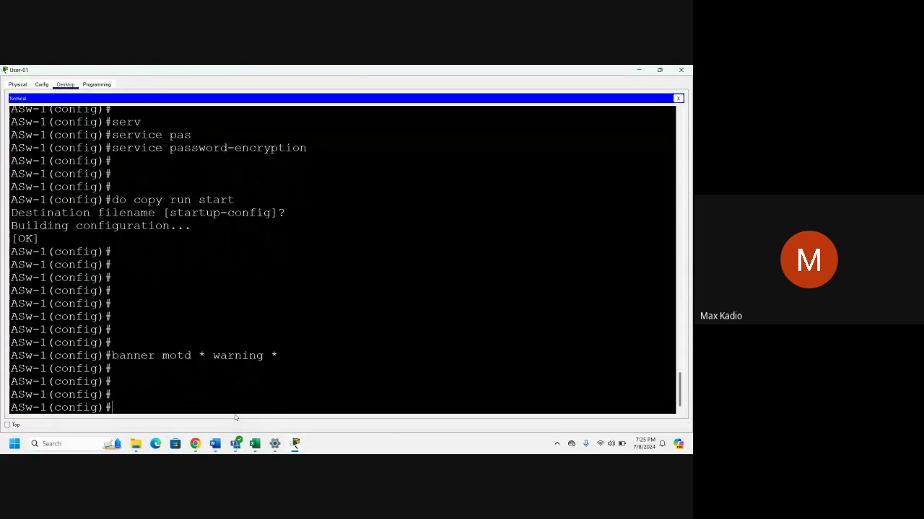
Save ASw-1's running config to startup-config and close the User-01 window.
text(do copy run start)
key(Return)
key(Return)
key(Return)
key(Return)
key(Return)
key(Return)
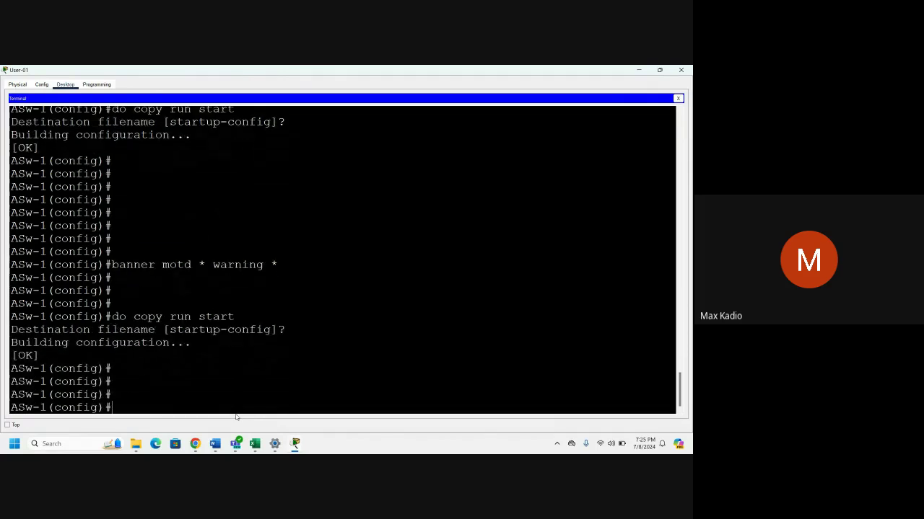
click(681, 69)
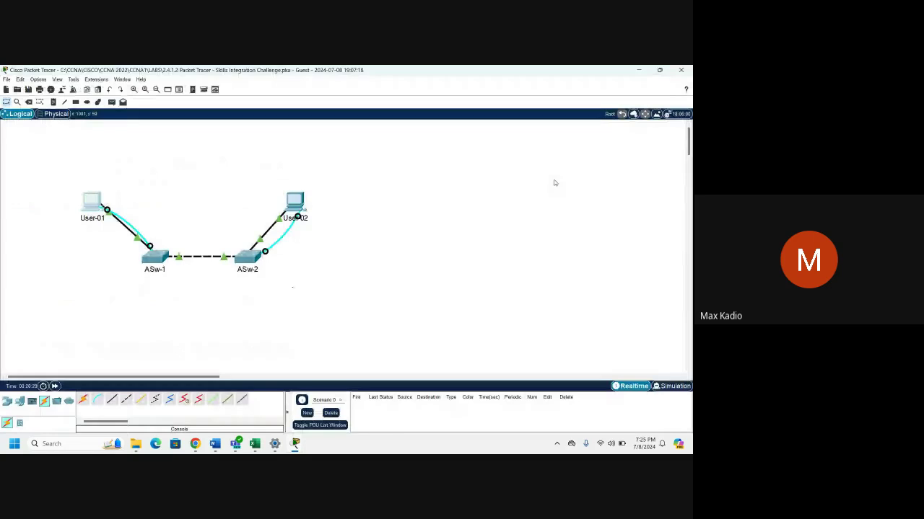
Connect to ASw-2 from User-02's terminal and enter 'banner motd * warning *'.
click(298, 201)
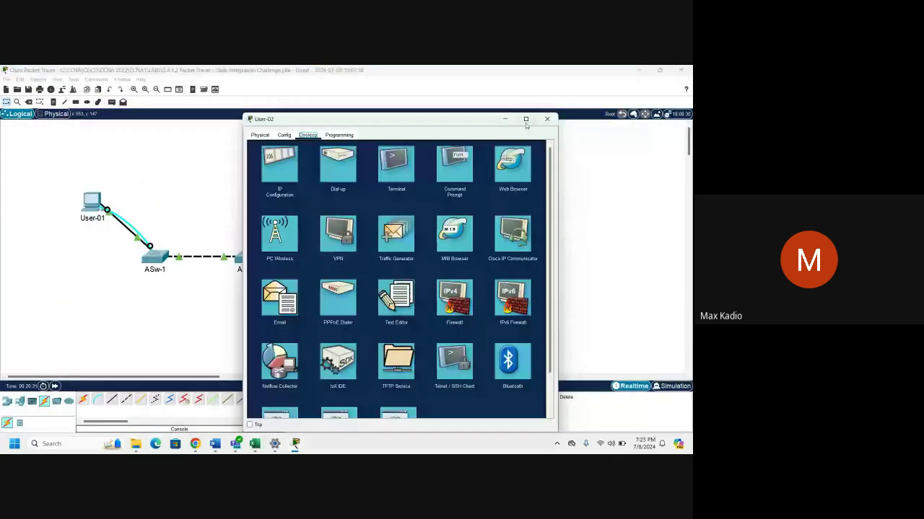
click(526, 119)
click(350, 120)
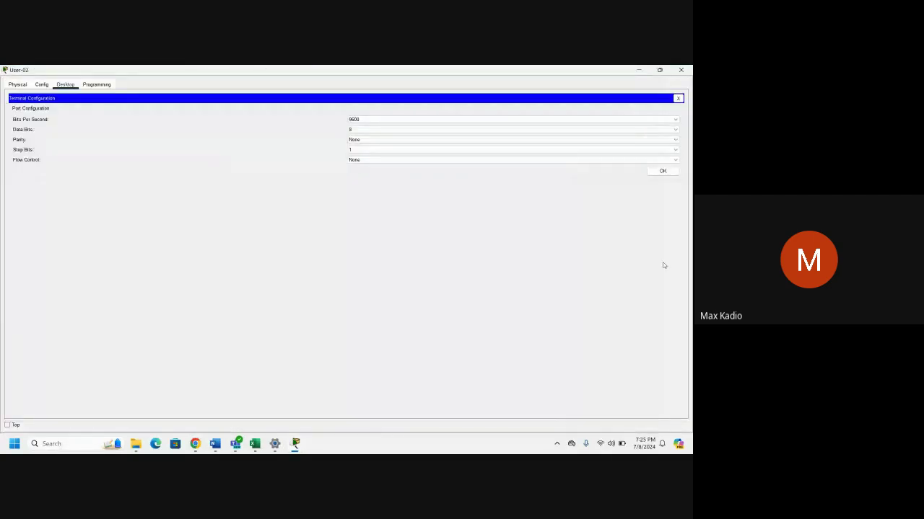
click(663, 171)
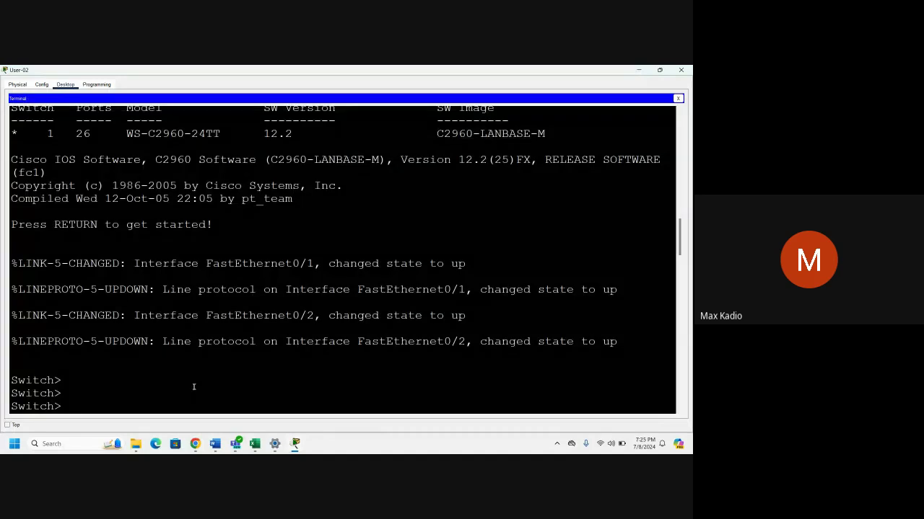
scroll(193, 387, down, 10)
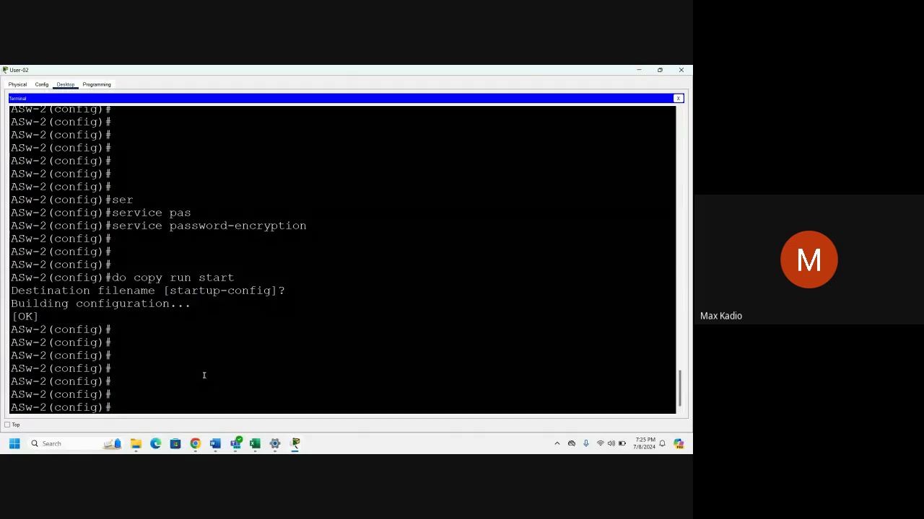
text(banner mot)
key(BackSpace)
text(td * warning)
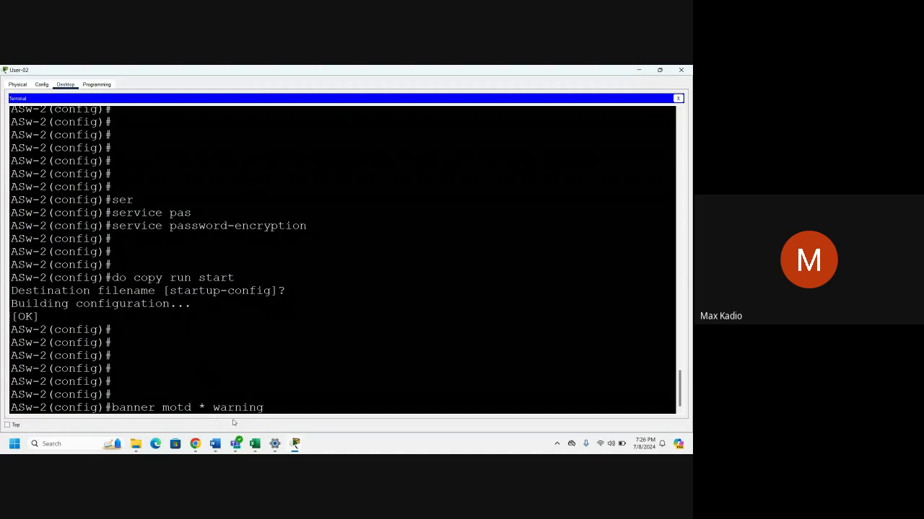
text( *)
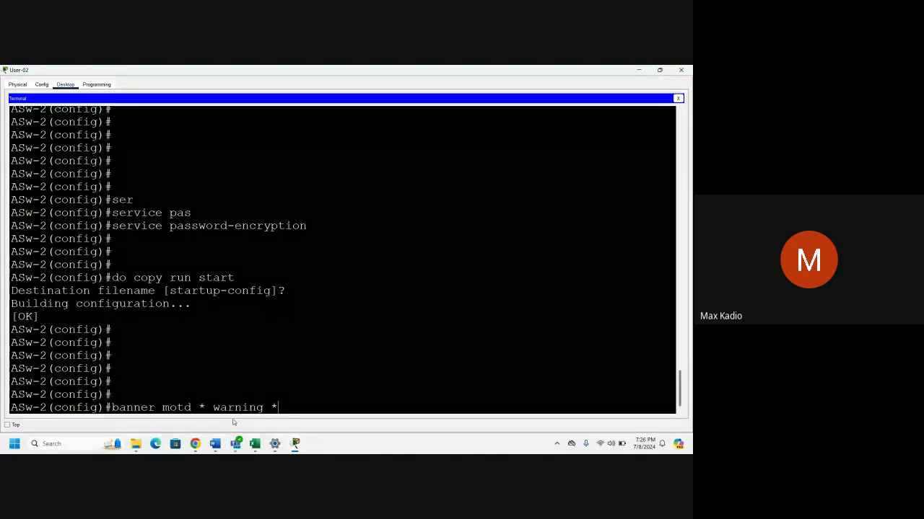
key(Return)
key(Return)
key(Return)
Save ASw-2's config with 'do copy run start' and close the User-02 window.
text(d)
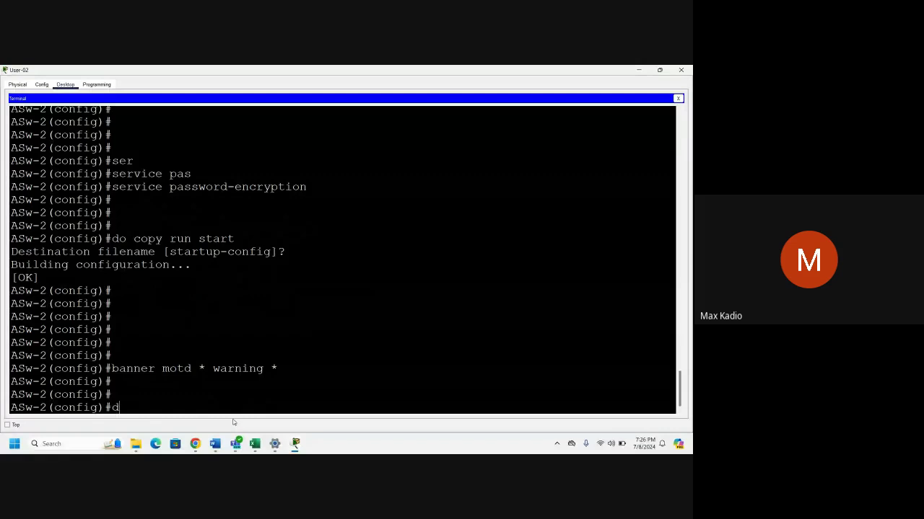
text(o copy run start)
key(Return)
key(Return)
key(Return)
key(Return)
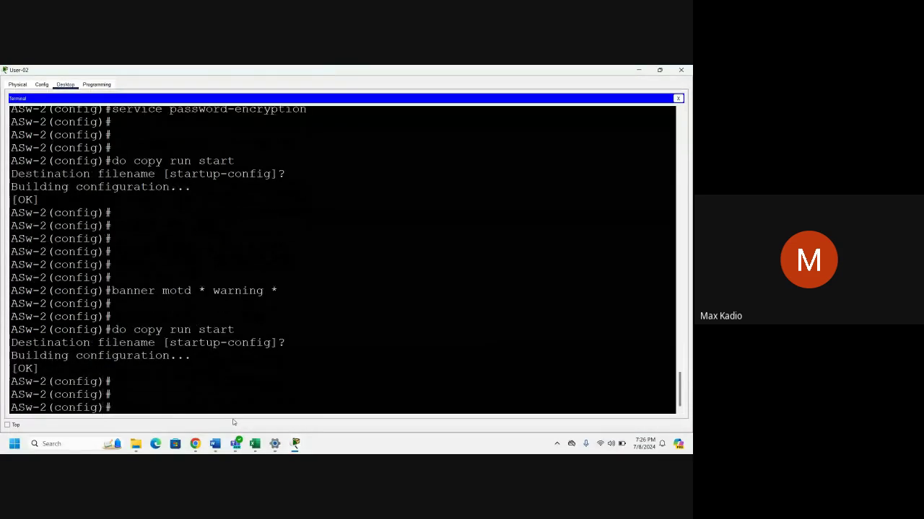
key(Return)
key(Return)
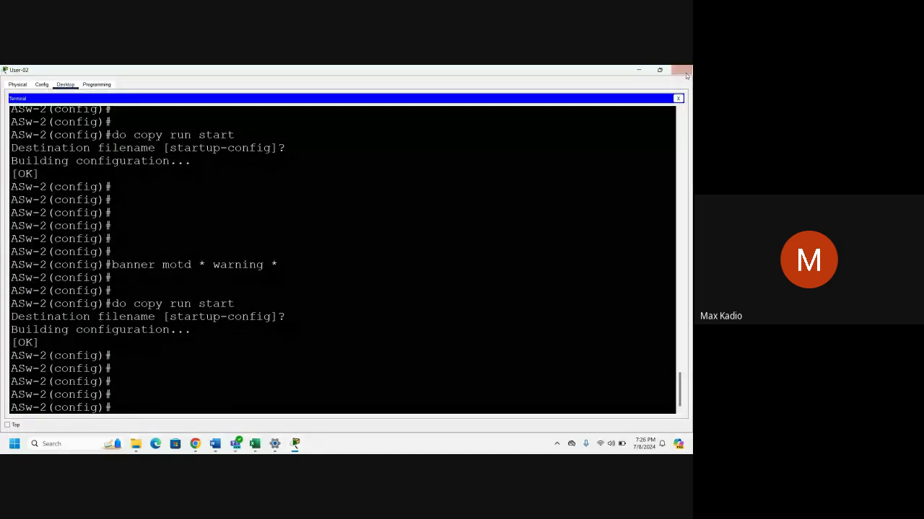
click(683, 71)
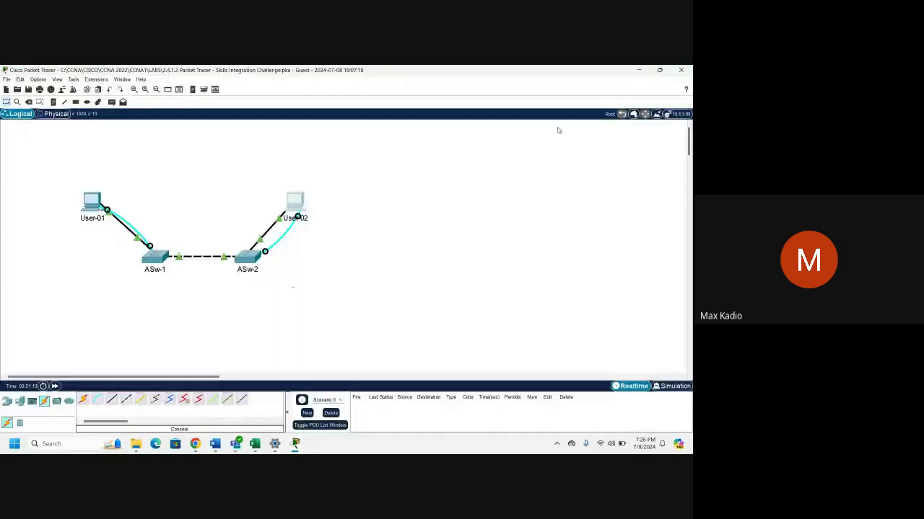
Run Check Results on the PT Activity.
mouse_move(296, 443)
click(310, 405)
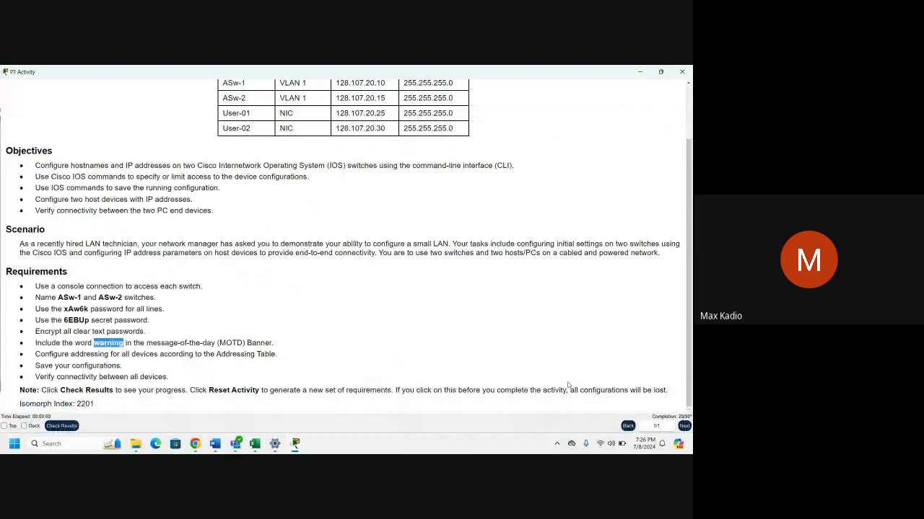
click(62, 426)
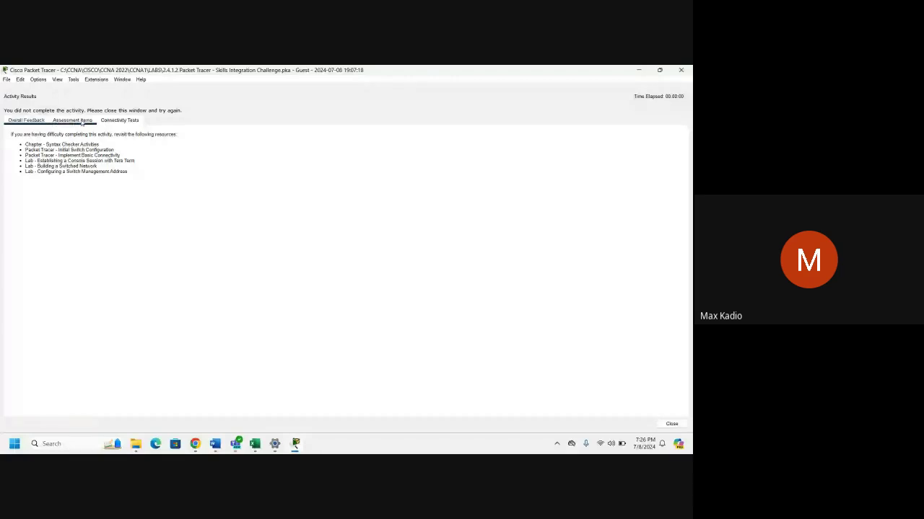
Review the Banner MOTD assessment items for ASw-2 and ASw-1, both marked correct.
click(81, 122)
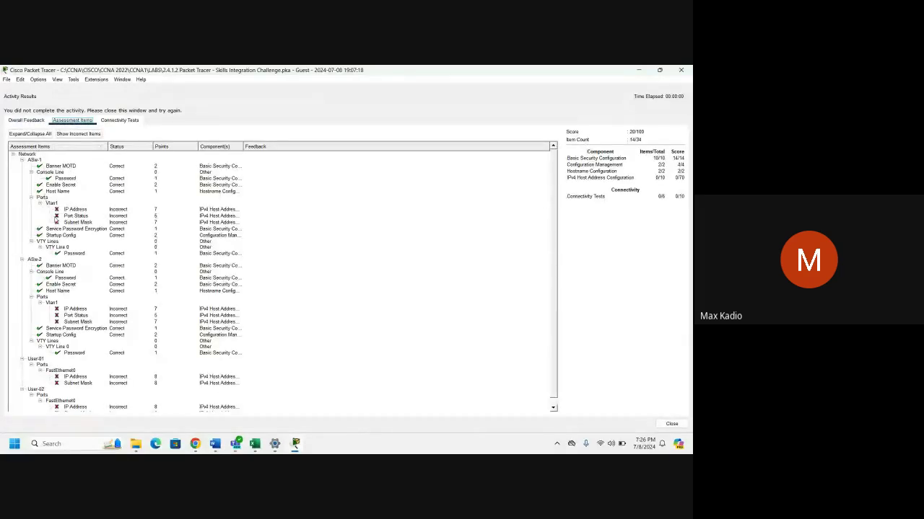
scroll(81, 380, down, 1)
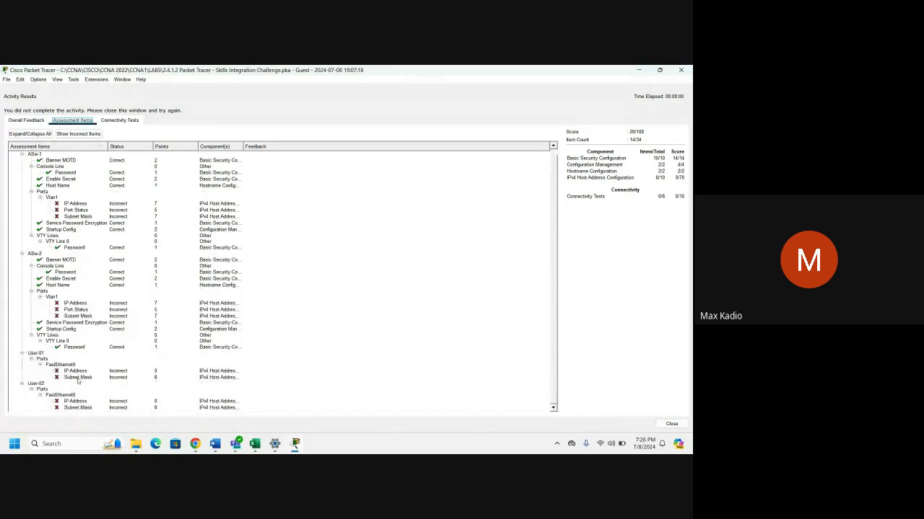
click(61, 262)
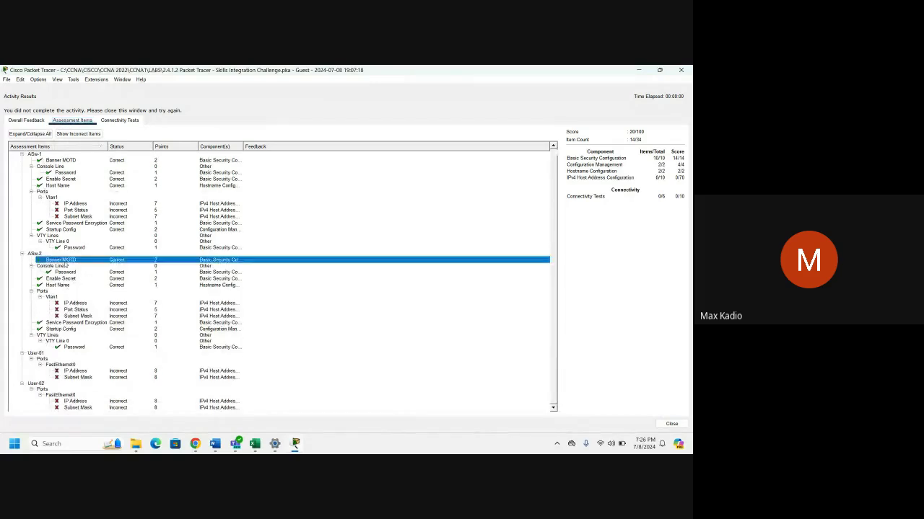
click(40, 156)
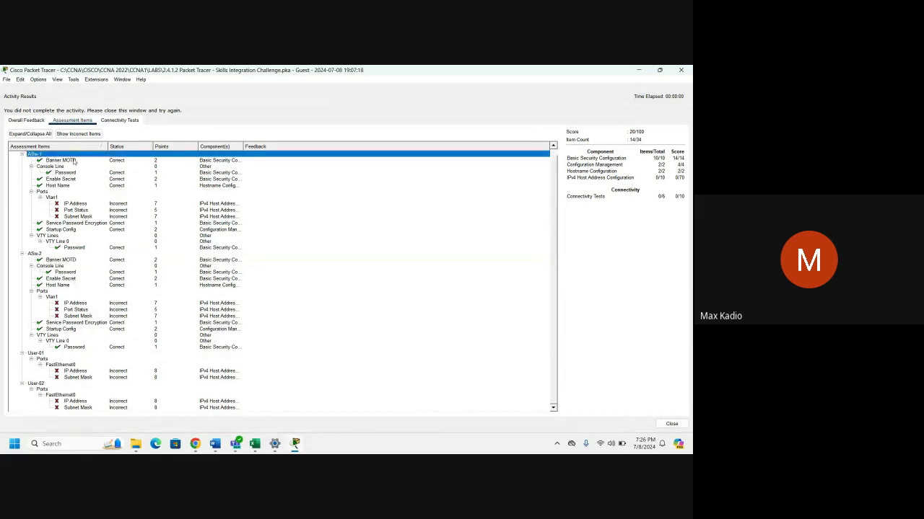
click(72, 163)
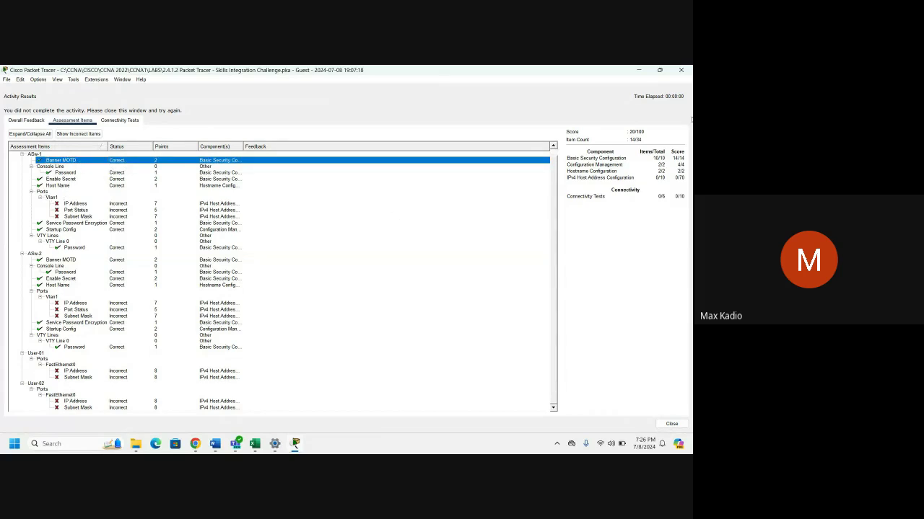
Close Activity Results and highlight the addressing requirement in the instructions.
click(671, 425)
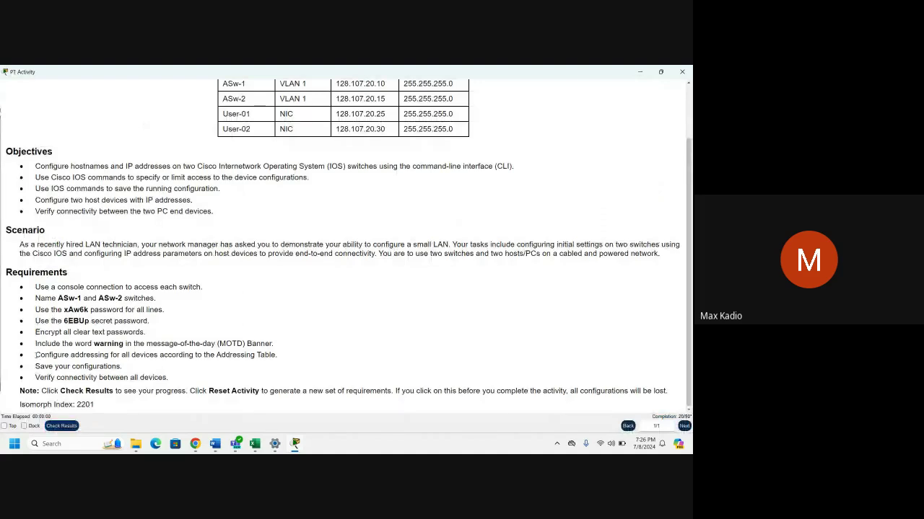
drag(35, 354, 278, 357)
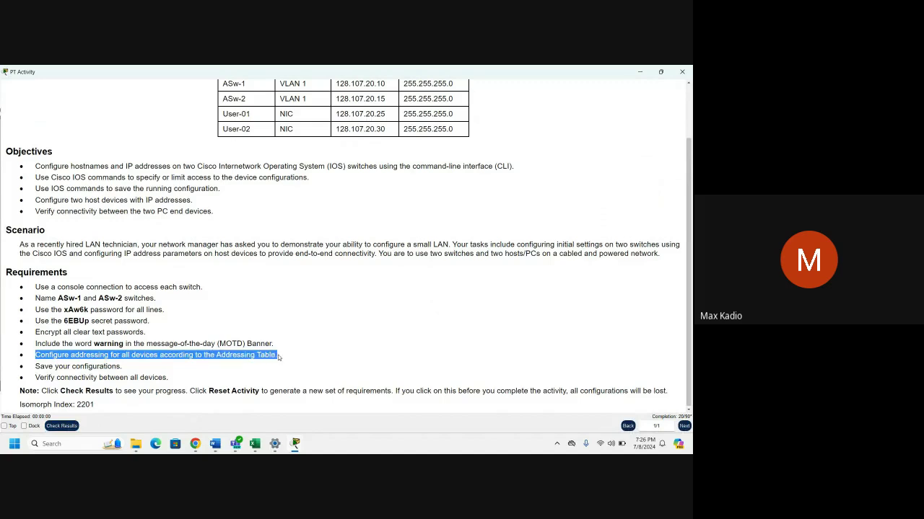
scroll(282, 311, up, 2)
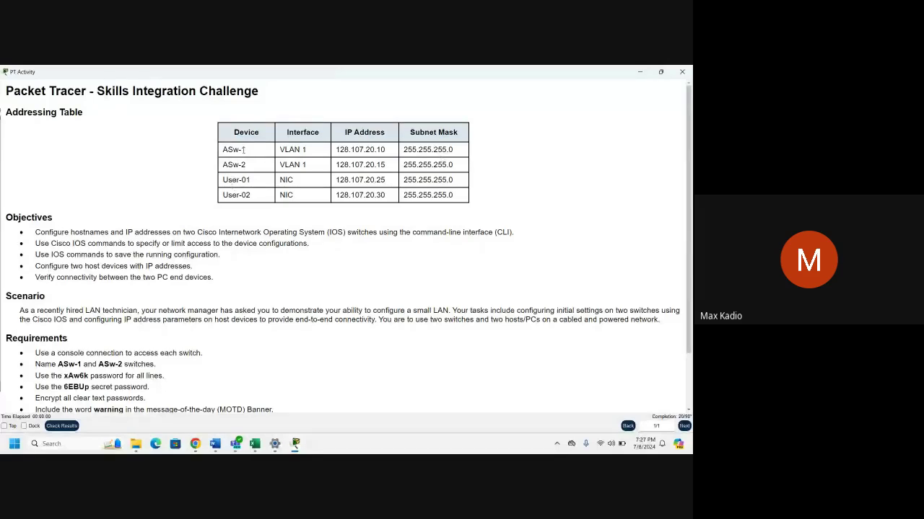
Highlight ASw-1 and ASw-2 VLAN 1 rows and User-02's IP and mask in the Addressing Table.
drag(254, 153, 222, 152)
drag(313, 151, 280, 150)
drag(248, 170, 224, 165)
drag(312, 165, 224, 181)
drag(338, 149, 433, 144)
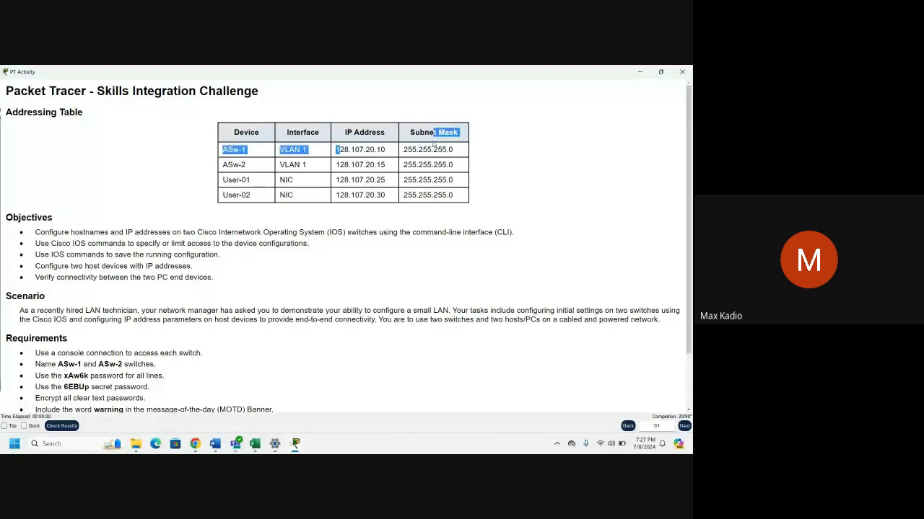
drag(351, 194, 465, 202)
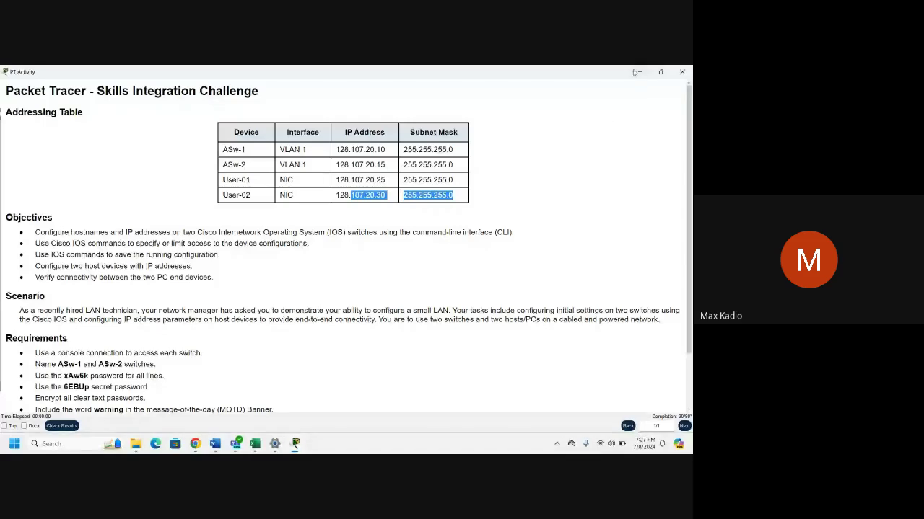
Look at User-01's terminal settings, then close it and show the activity instructions.
mouse_move(295, 444)
click(279, 396)
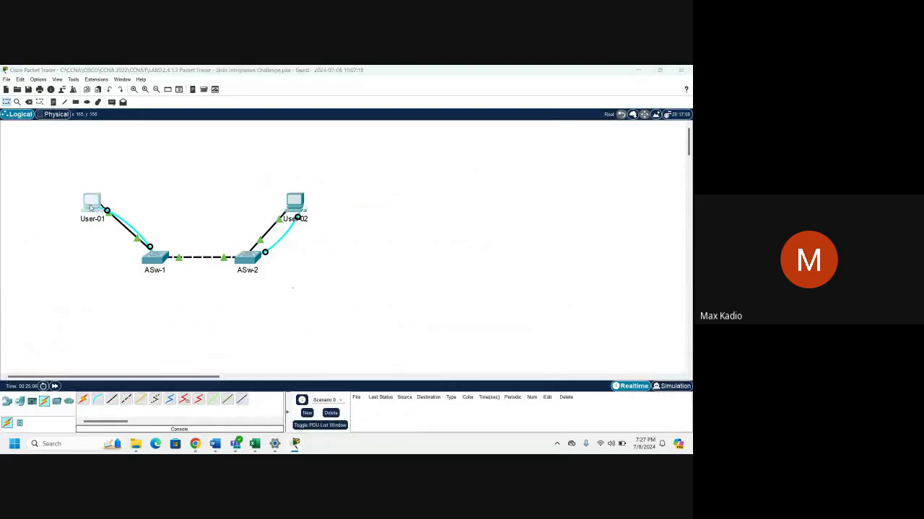
click(92, 204)
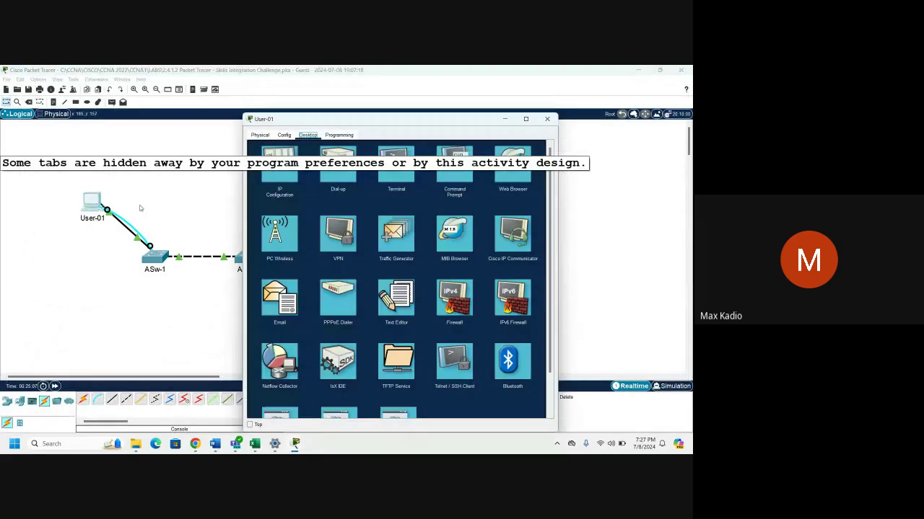
click(397, 166)
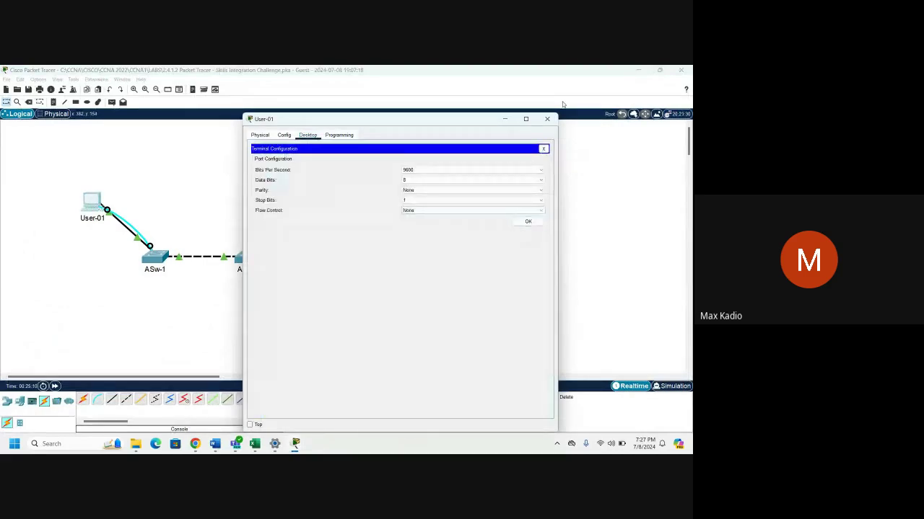
click(547, 119)
click(639, 71)
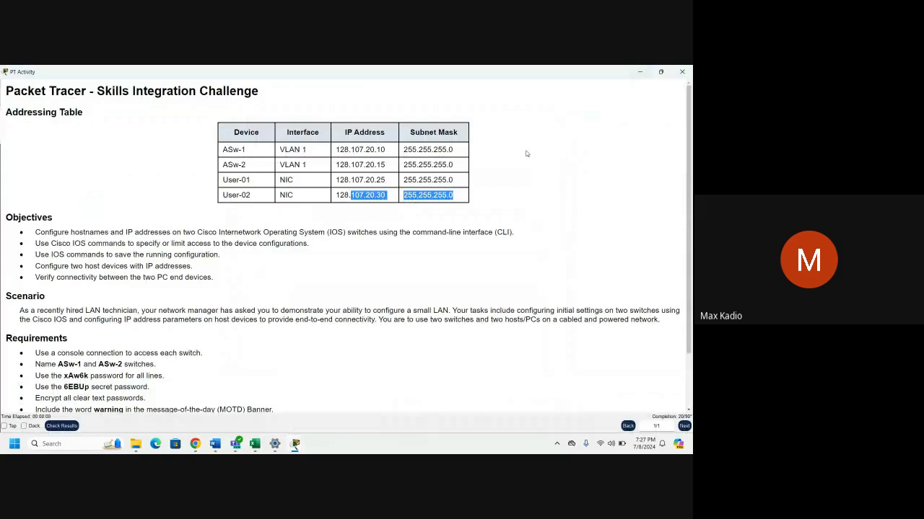
Copy User-01's address 128.107.20.25 from the addressing table and return to the topology.
click(527, 153)
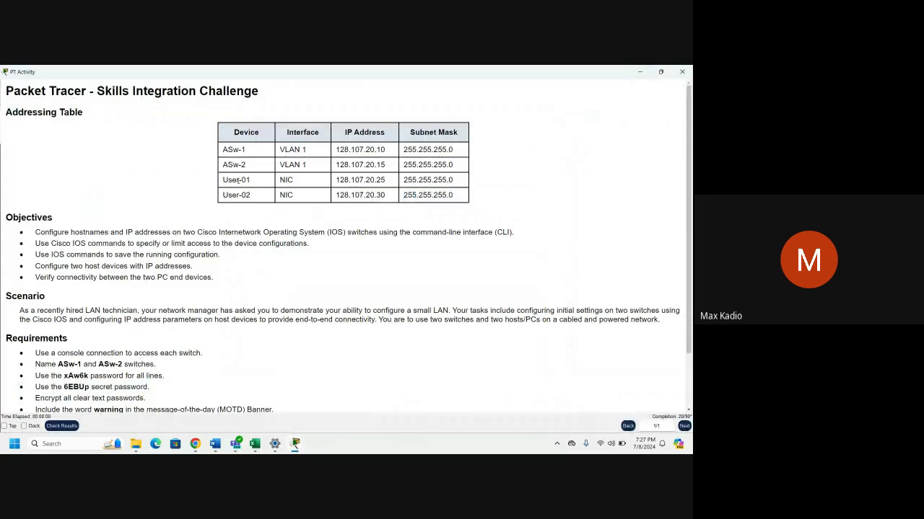
double_click(238, 181)
drag(281, 181, 303, 184)
click(338, 183)
drag(336, 182, 385, 180)
right_click(373, 186)
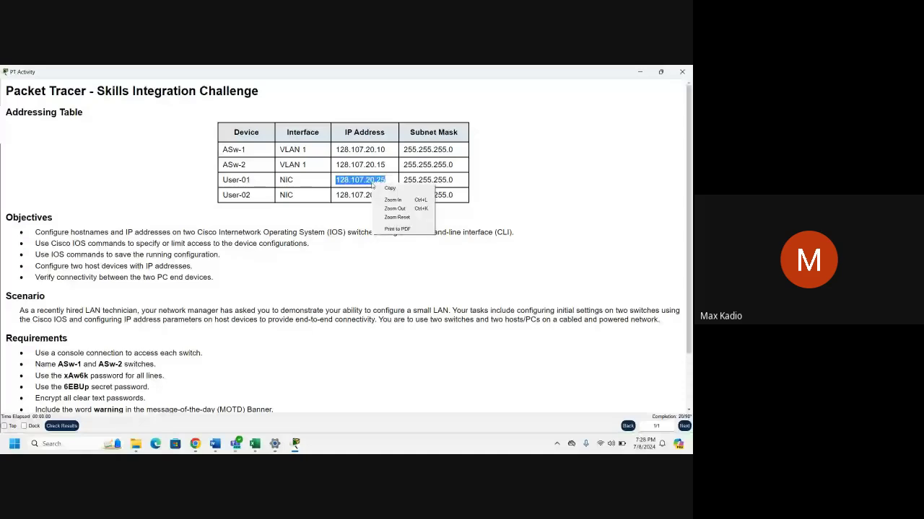
click(390, 188)
click(639, 72)
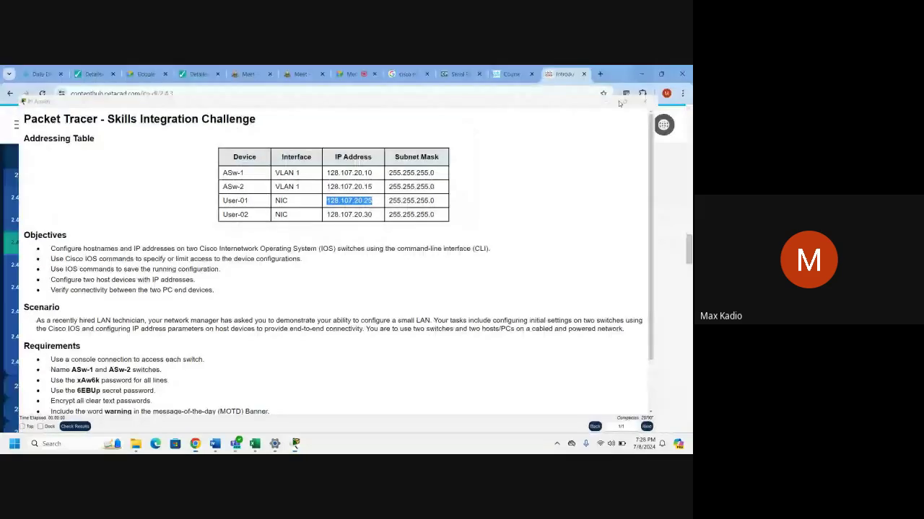
mouse_move(295, 444)
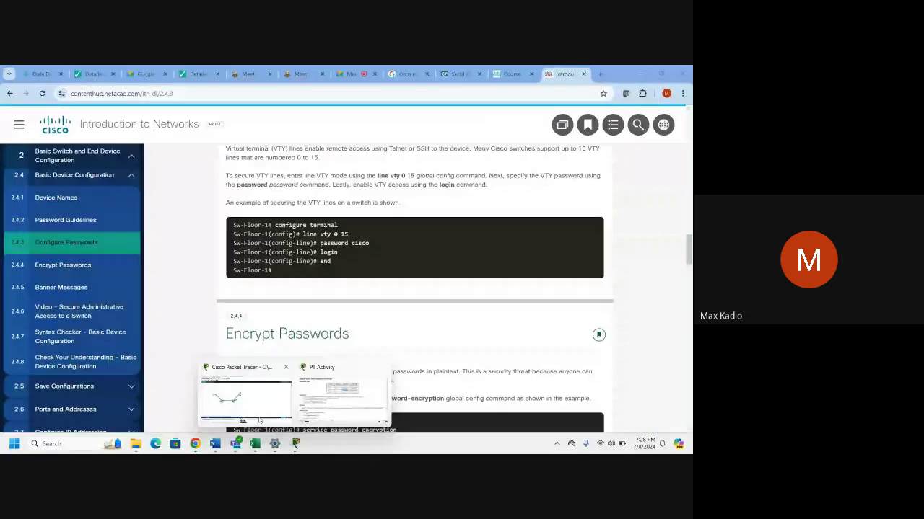
click(246, 397)
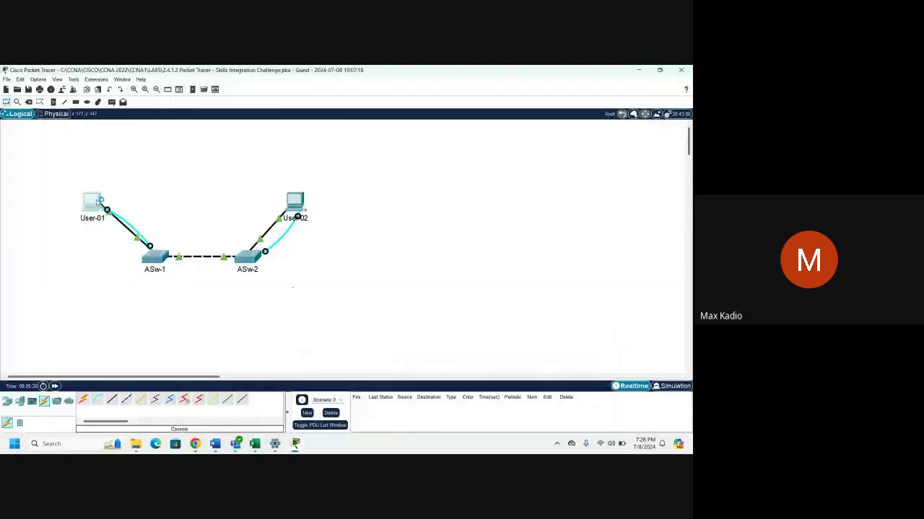
Paste 128.107.20.25 into User-01's IPv4 Address in IP Configuration.
click(97, 201)
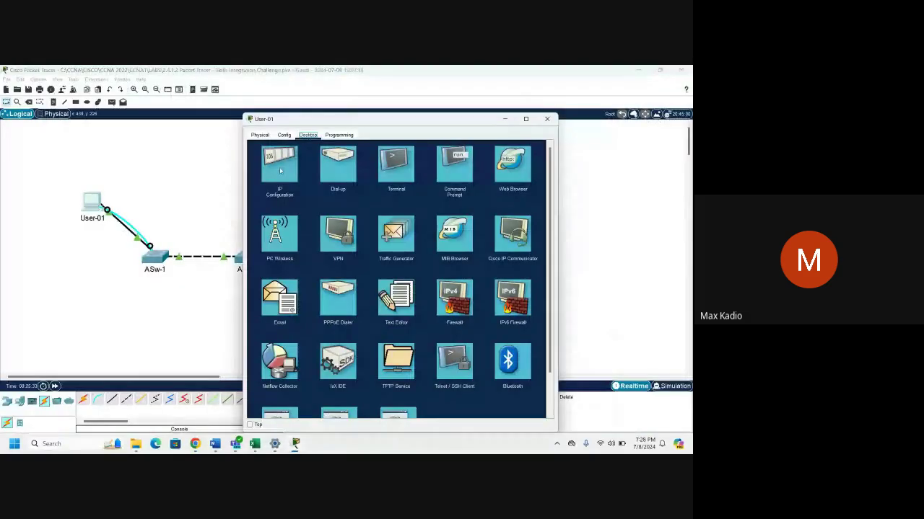
click(280, 170)
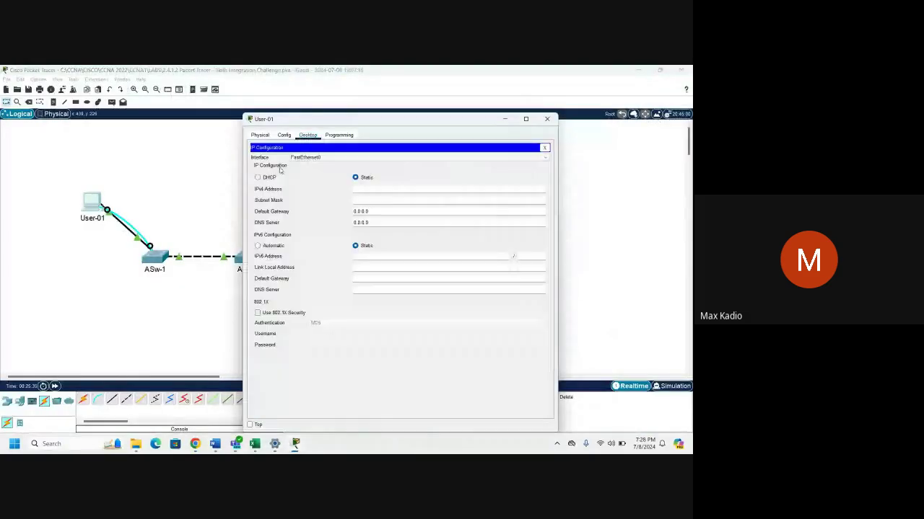
click(360, 190)
key(ctrl+v)
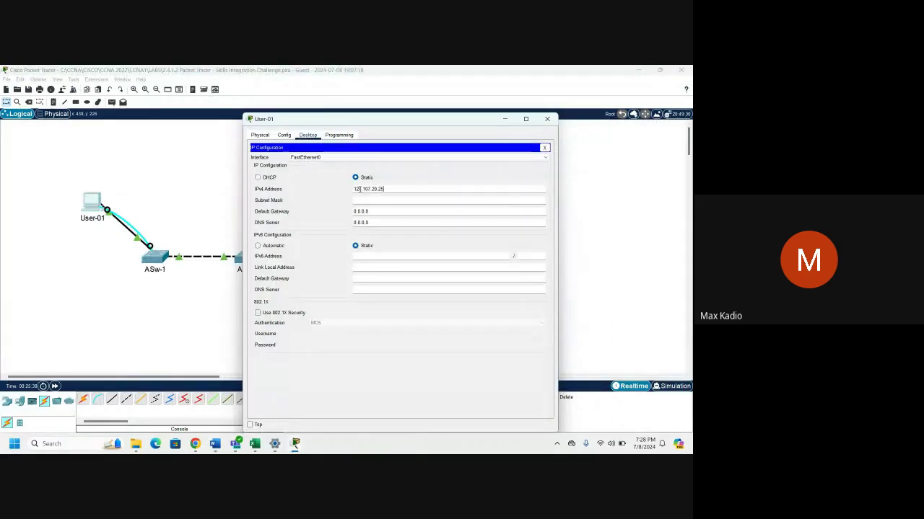
click(403, 201)
Copy mask 255.255.255.0 from the table into User-01's Subnet Mask and close its settings.
drag(415, 124, 213, 121)
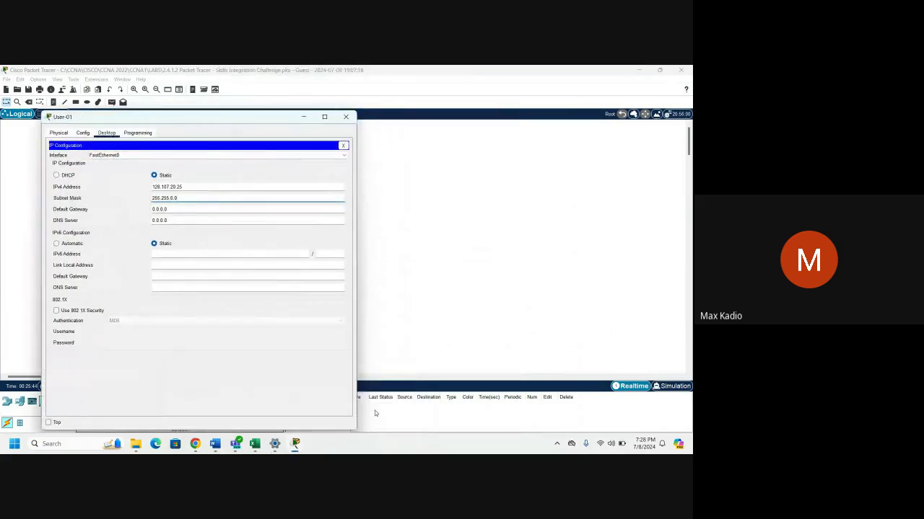
mouse_move(298, 446)
click(331, 409)
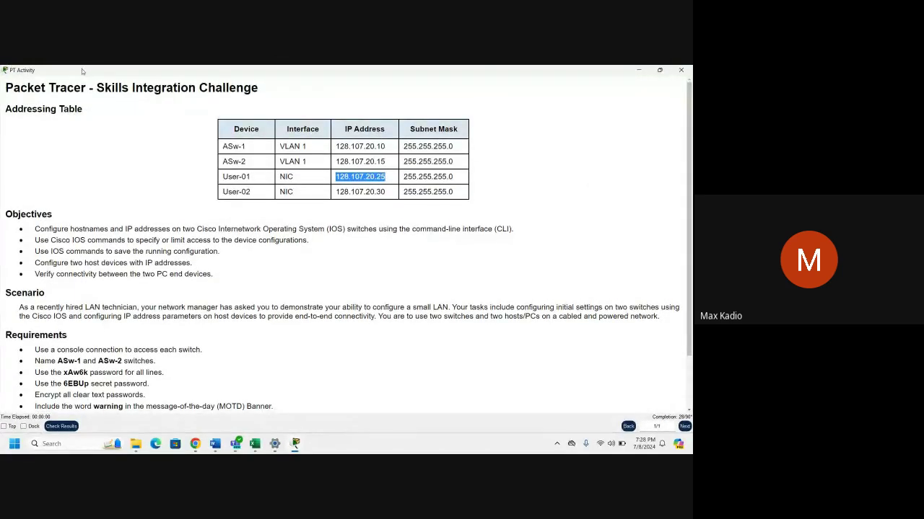
drag(81, 70, 472, 116)
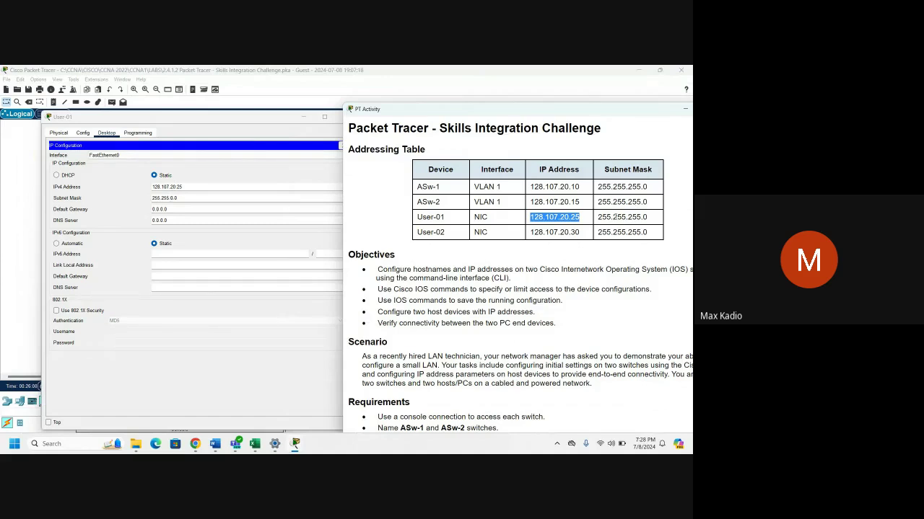
drag(598, 217, 651, 217)
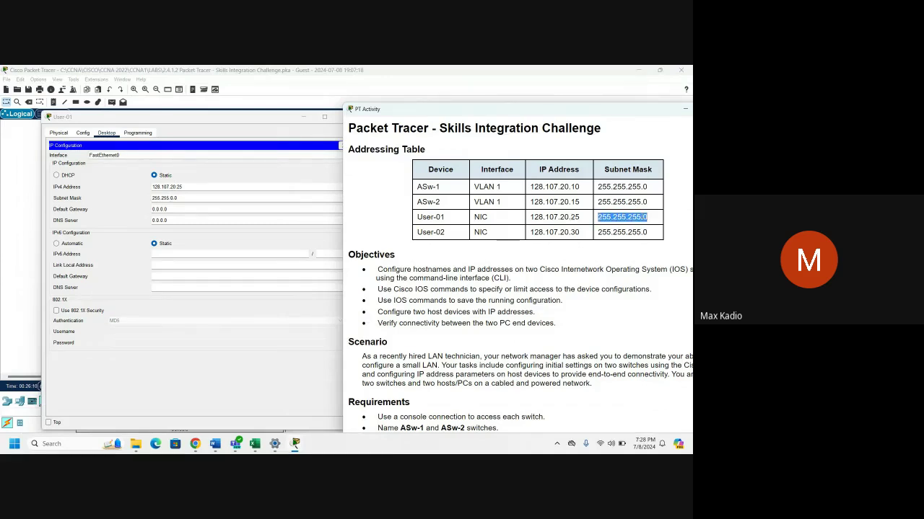
right_click(631, 218)
click(649, 223)
click(224, 202)
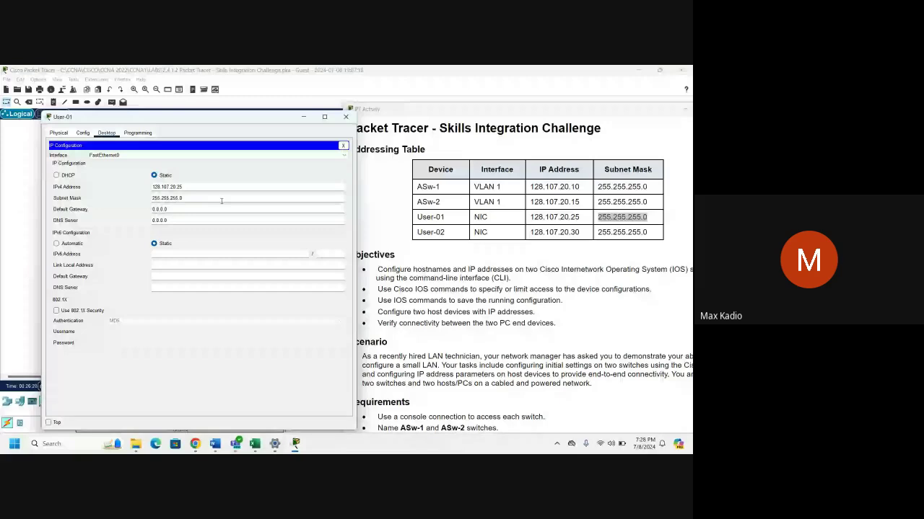
click(222, 202)
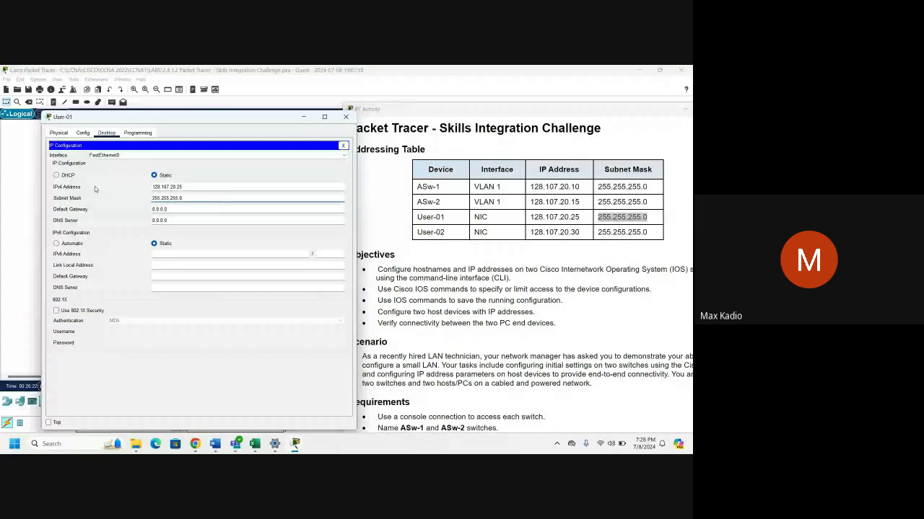
click(346, 120)
Copy 128.107.20.30 from the table and paste it as User-02's IPv4 address.
click(295, 202)
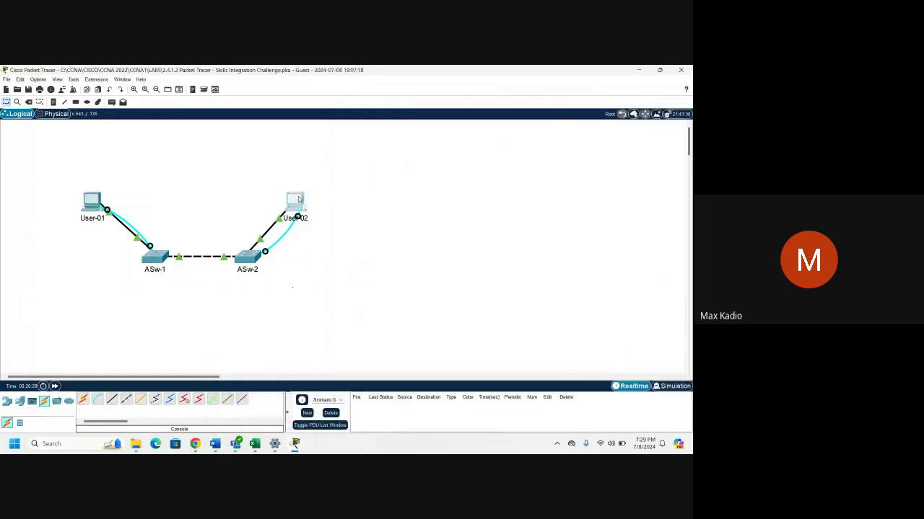
drag(448, 133, 213, 123)
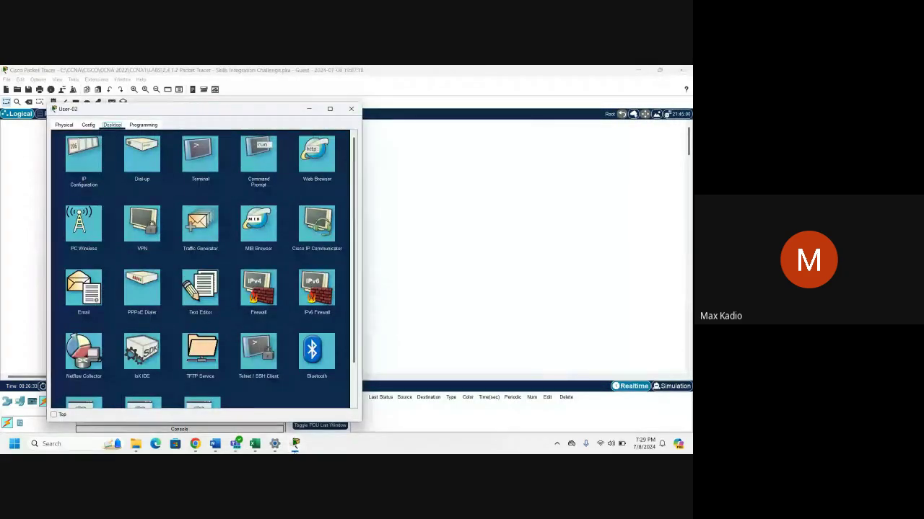
mouse_move(298, 442)
click(365, 376)
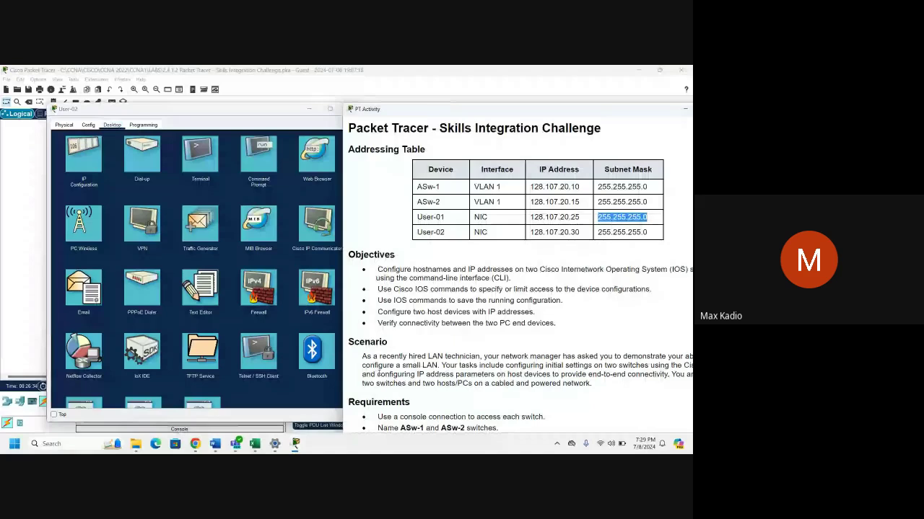
drag(530, 232, 580, 234)
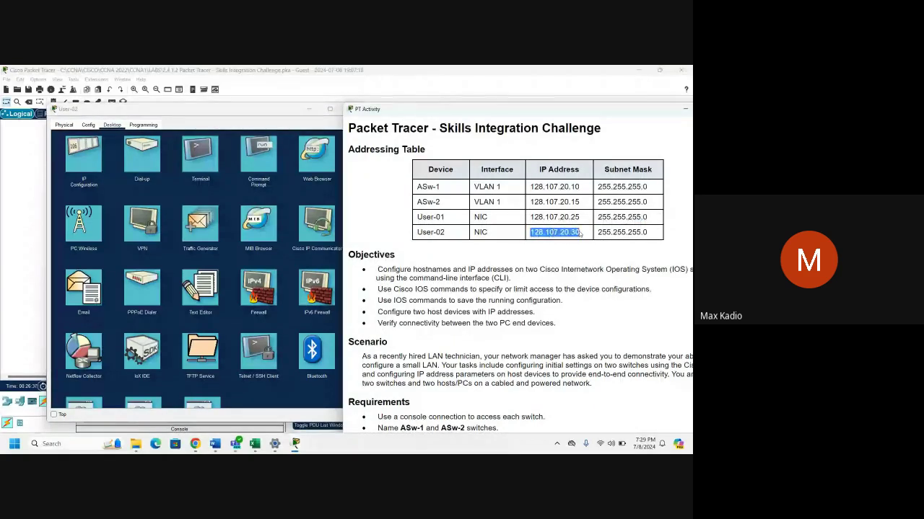
right_click(581, 233)
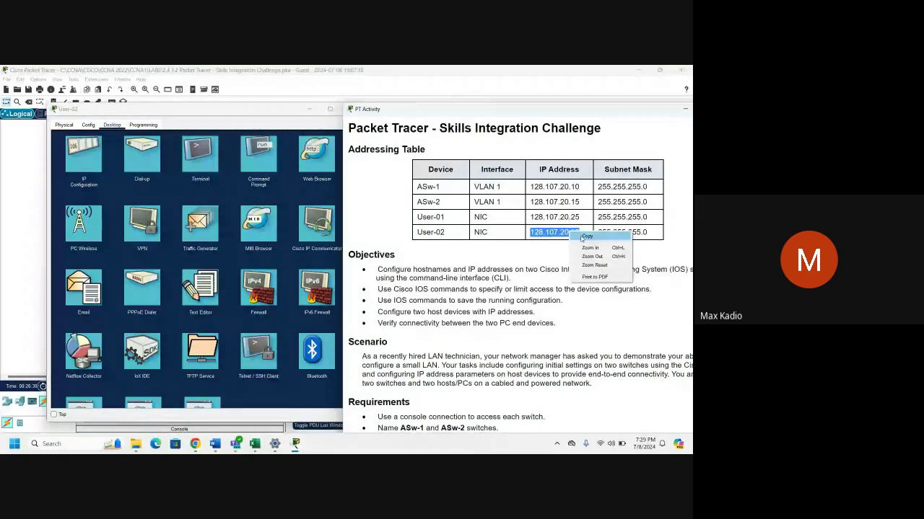
click(585, 237)
click(84, 155)
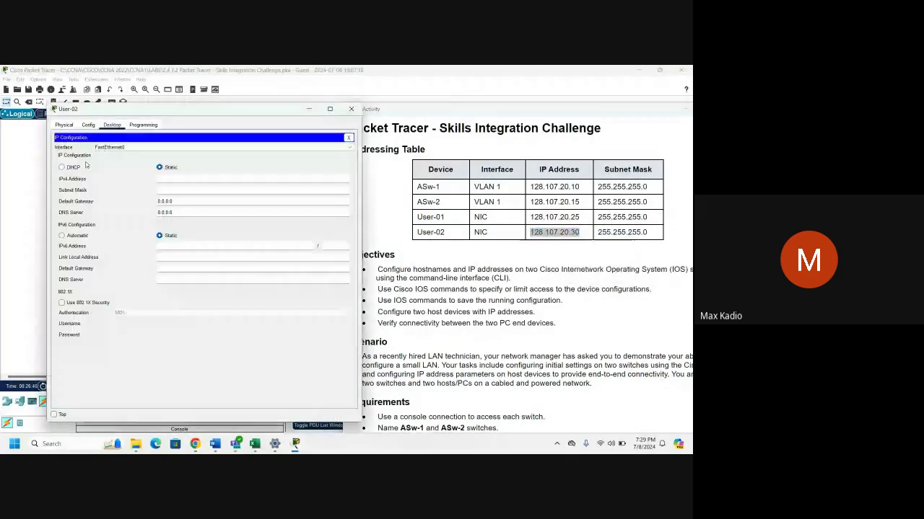
right_click(162, 178)
click(196, 222)
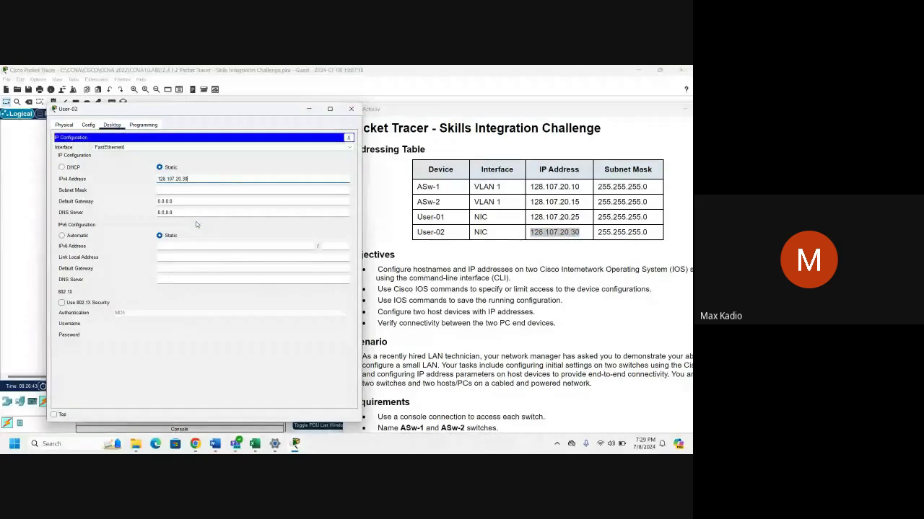
Replace User-02's subnet mask with 255.255.255.0 and close its settings.
drag(597, 232, 640, 235)
right_click(640, 234)
click(645, 240)
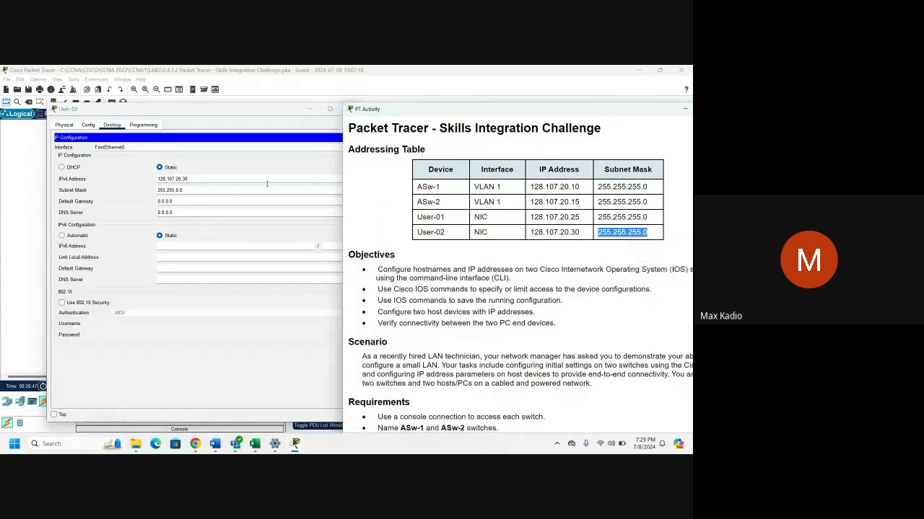
drag(186, 190, 143, 191)
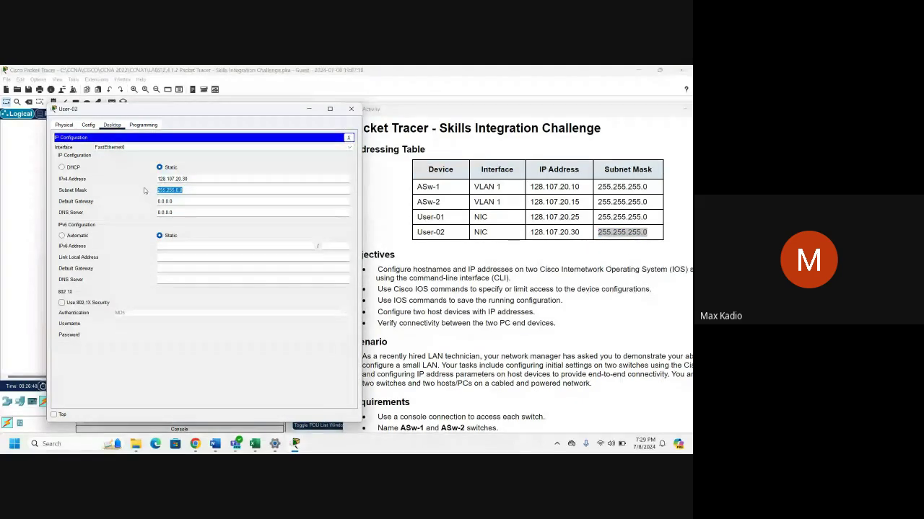
key(ctrl+v)
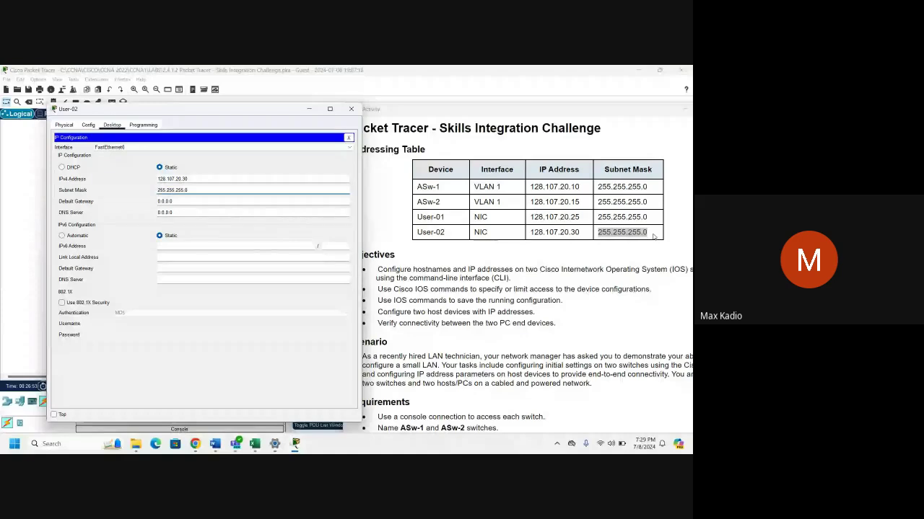
click(352, 110)
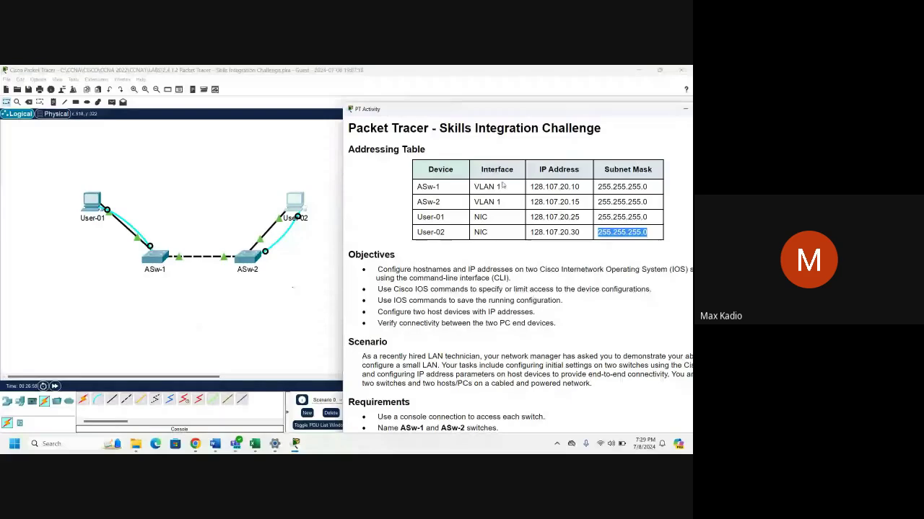
Open a console terminal to ASw-1 from User-01, since the switch itself is locked.
click(417, 189)
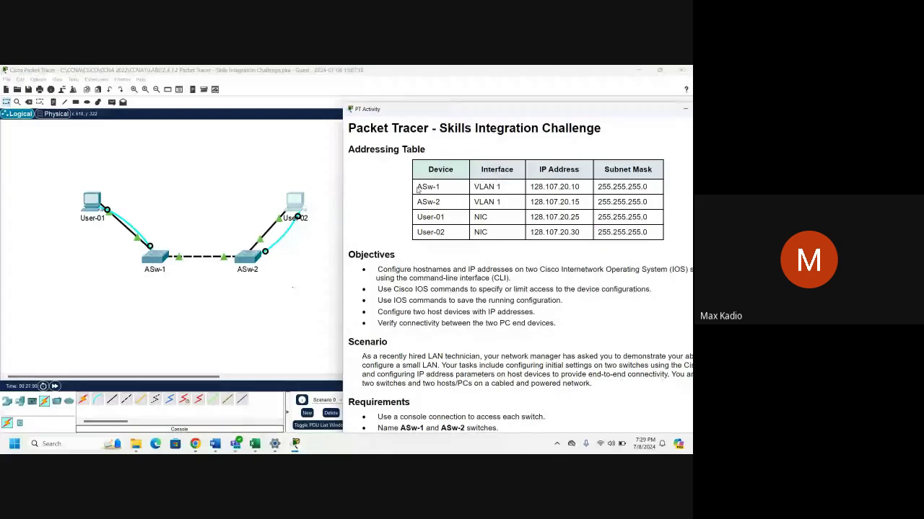
click(157, 255)
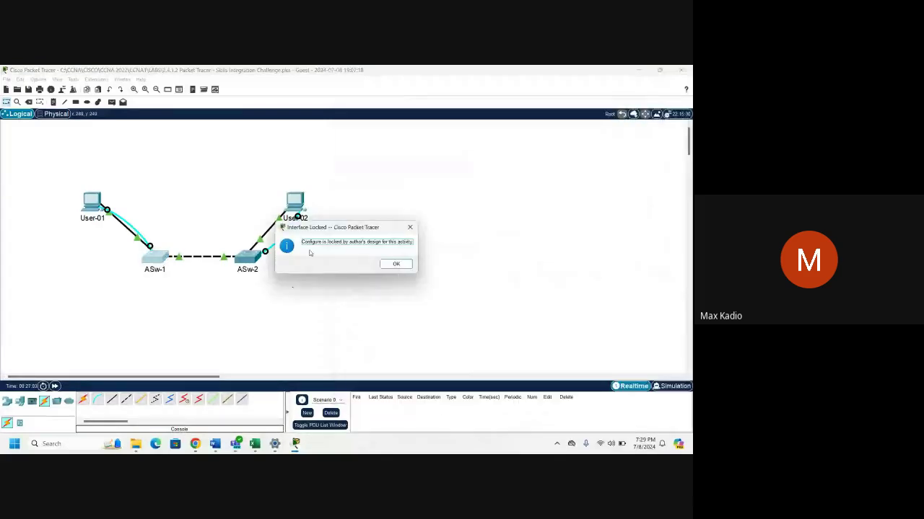
click(396, 264)
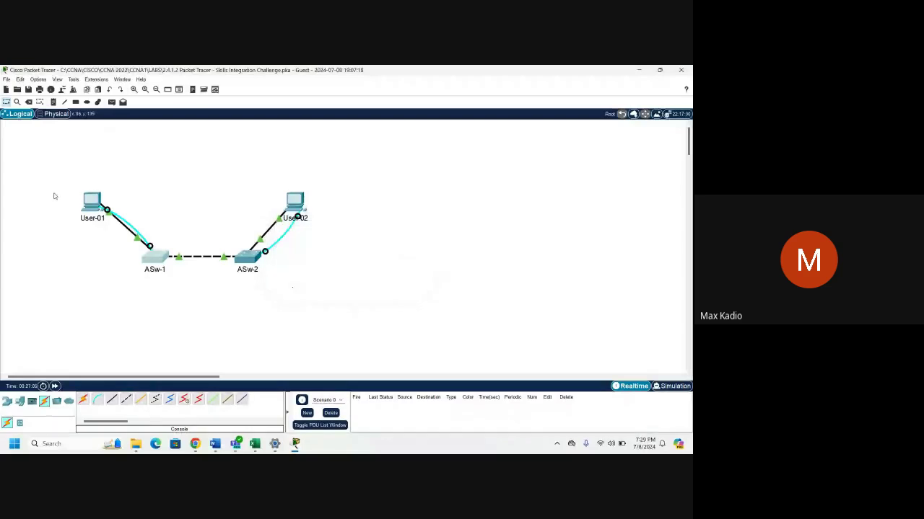
click(93, 200)
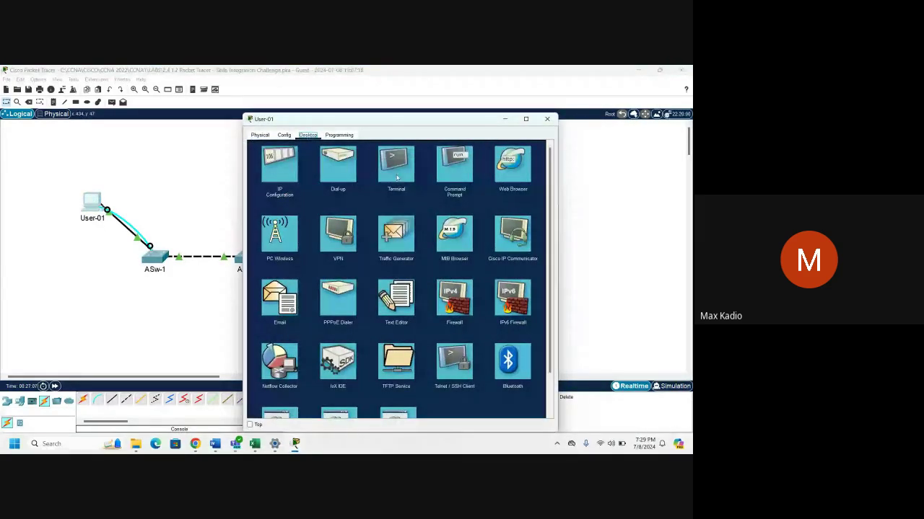
click(396, 177)
drag(414, 120, 229, 88)
click(344, 188)
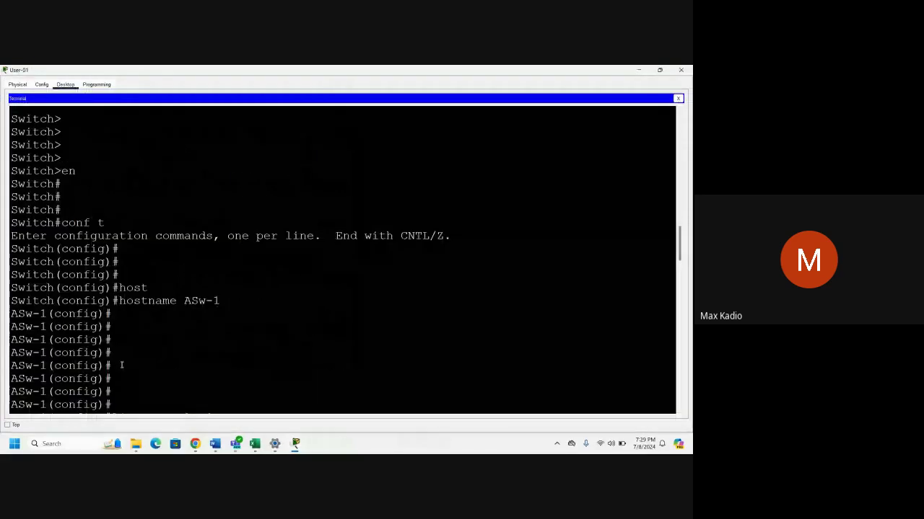
Enter interface vlan 1 on ASw-1 and start the ip address command.
scroll(122, 366, down, 10)
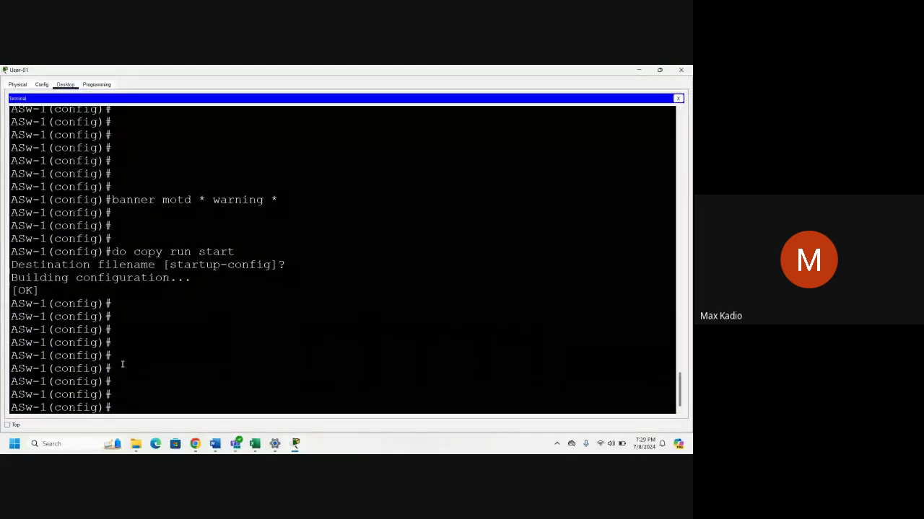
text(int)
key(Tab)
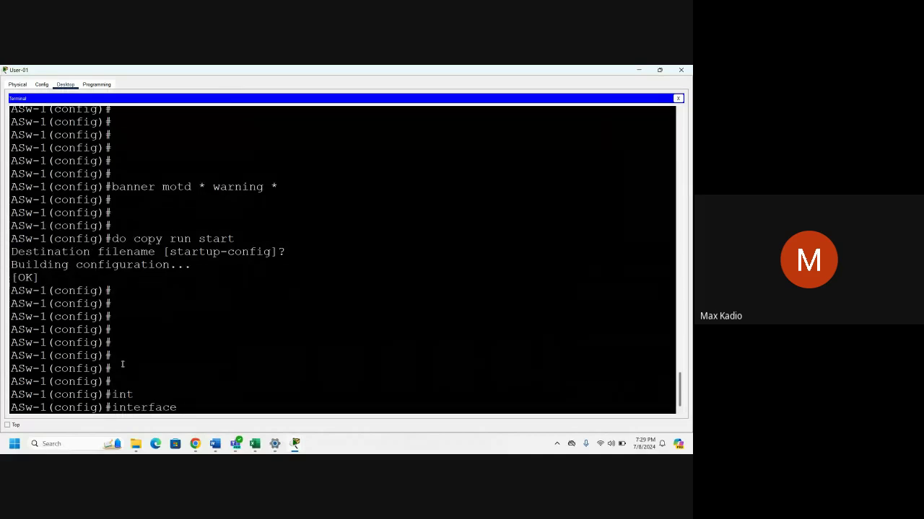
text(vlan 1)
key(Return)
text(ip add)
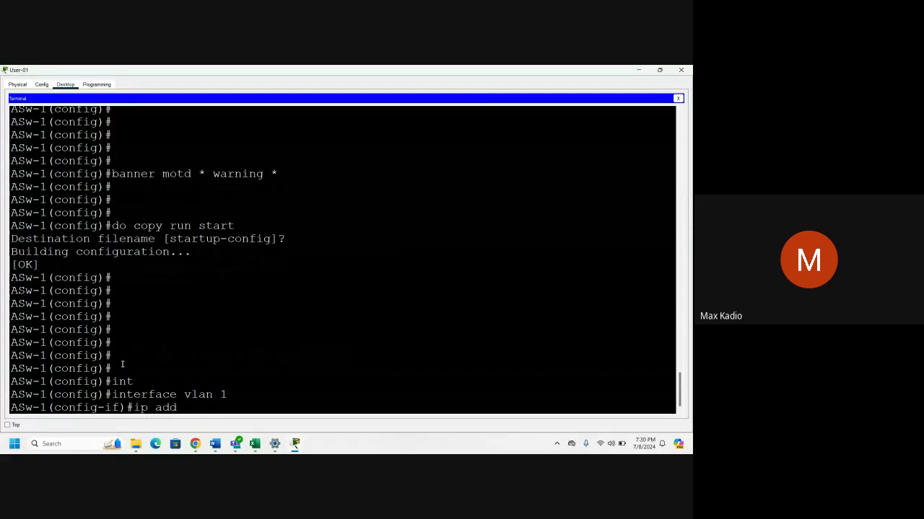
key(Tab)
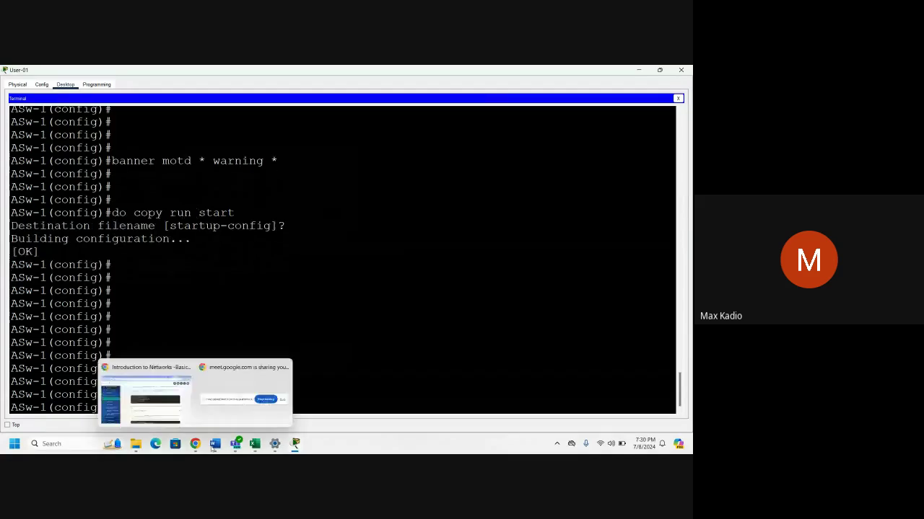
Paste ASw-1's address 128.107.20.10 from the addressing table into the ip address command.
mouse_move(295, 447)
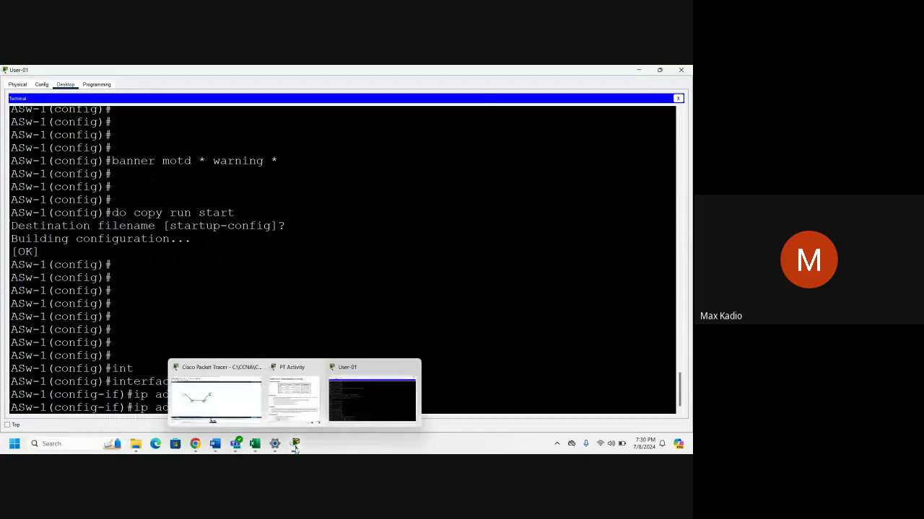
click(293, 393)
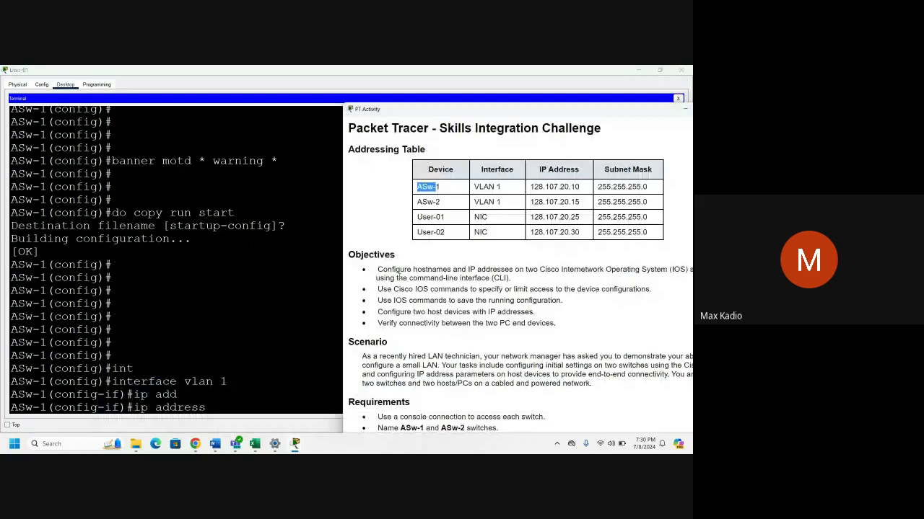
drag(530, 186, 576, 189)
right_click(575, 189)
click(592, 193)
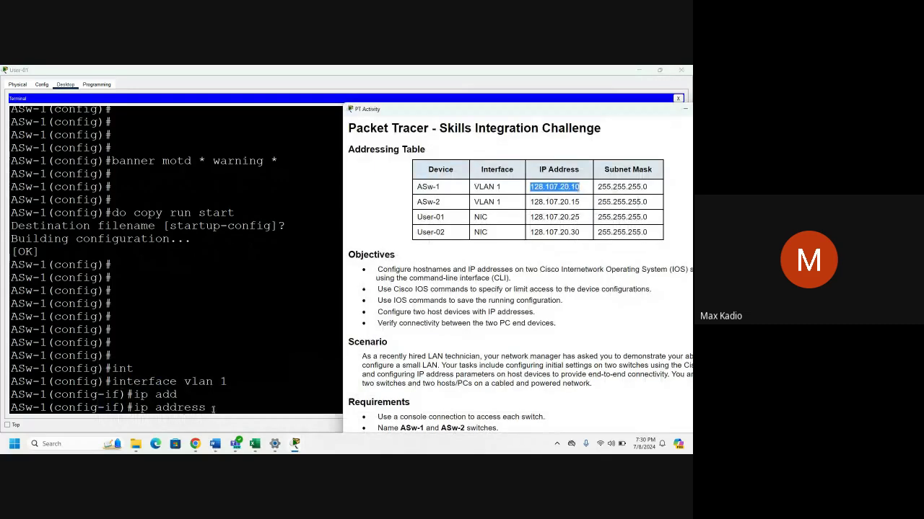
click(214, 410)
right_click(224, 414)
click(241, 422)
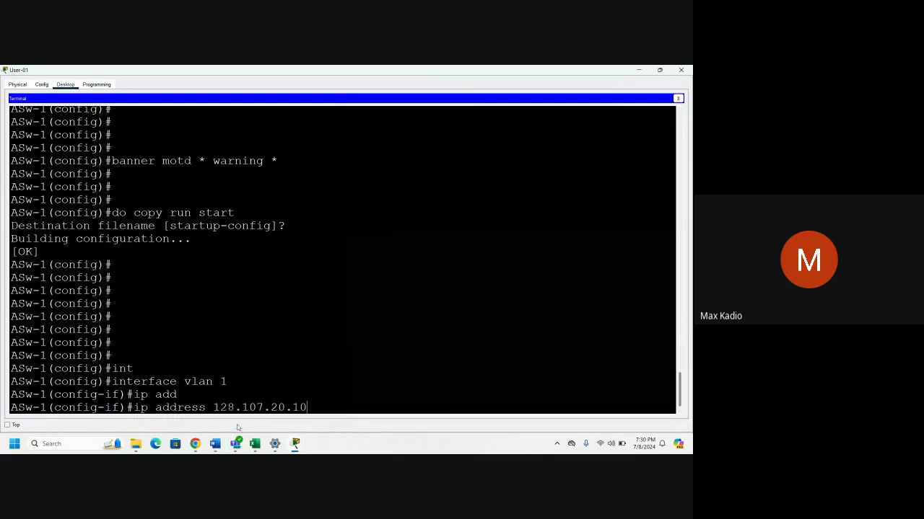
Append mask 255.255.255.0 and apply the address to VLAN 1.
mouse_move(295, 444)
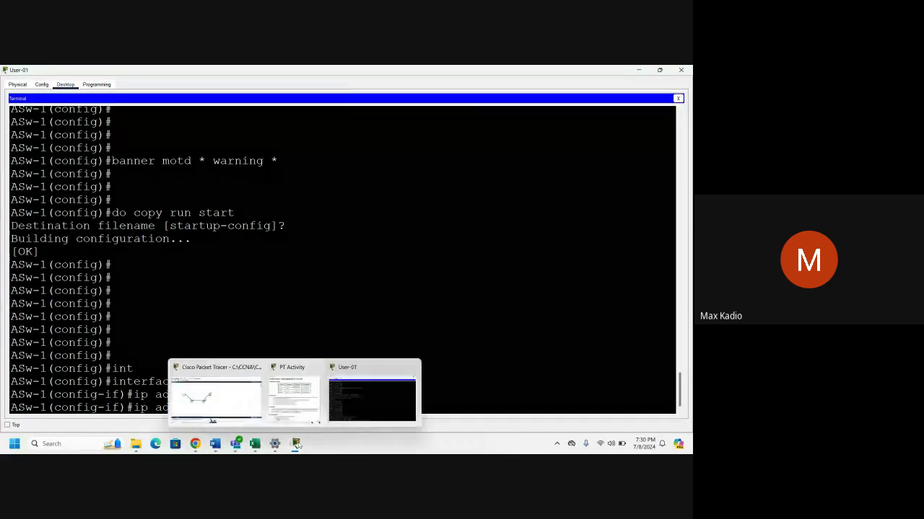
click(282, 401)
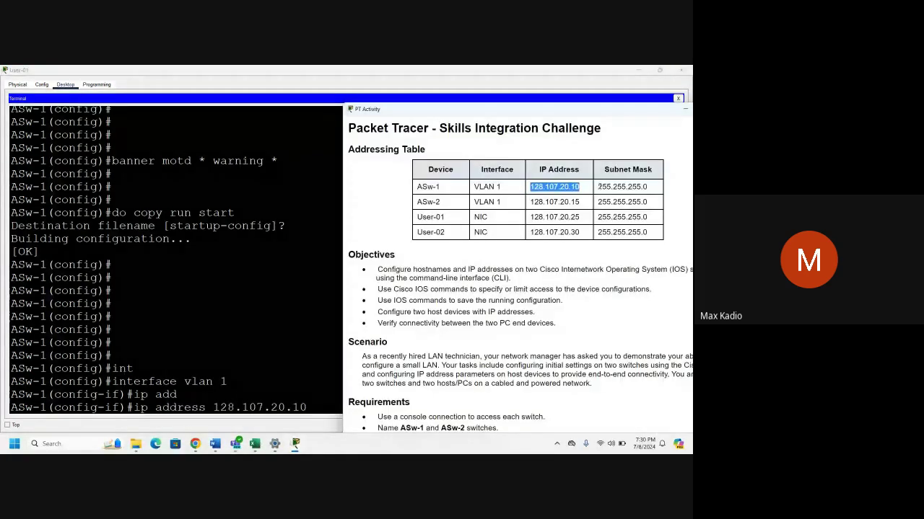
drag(598, 186, 648, 187)
right_click(631, 187)
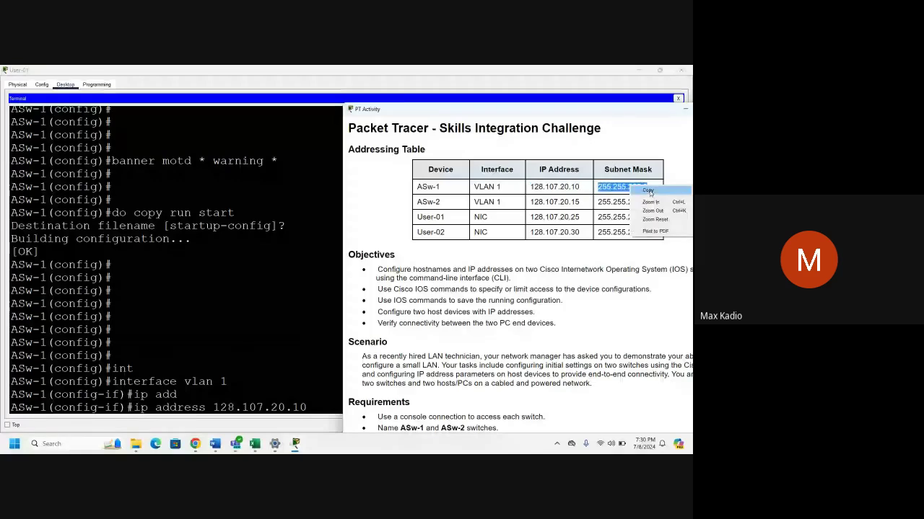
click(652, 193)
click(318, 410)
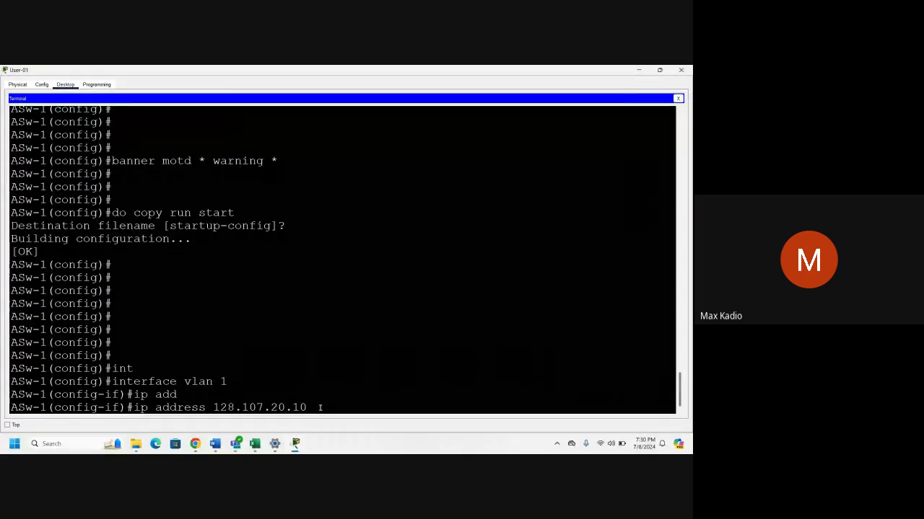
right_click(320, 407)
click(338, 421)
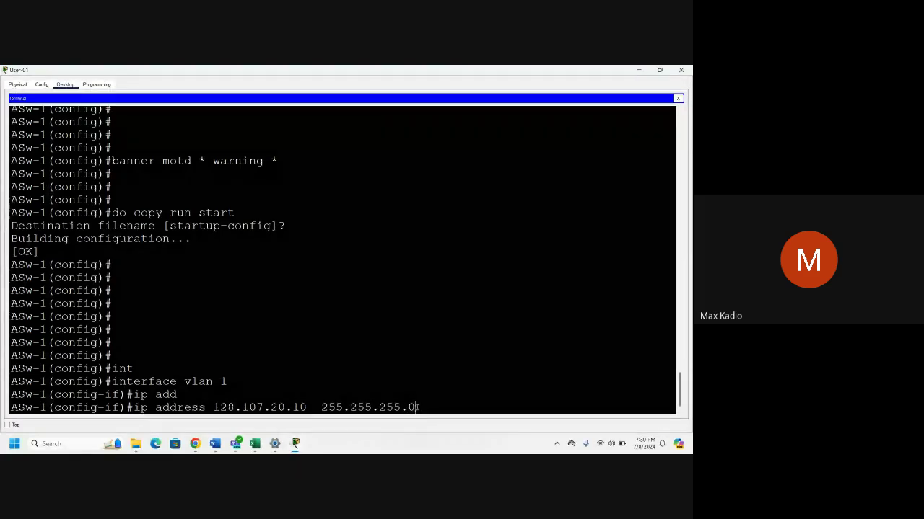
key(Return)
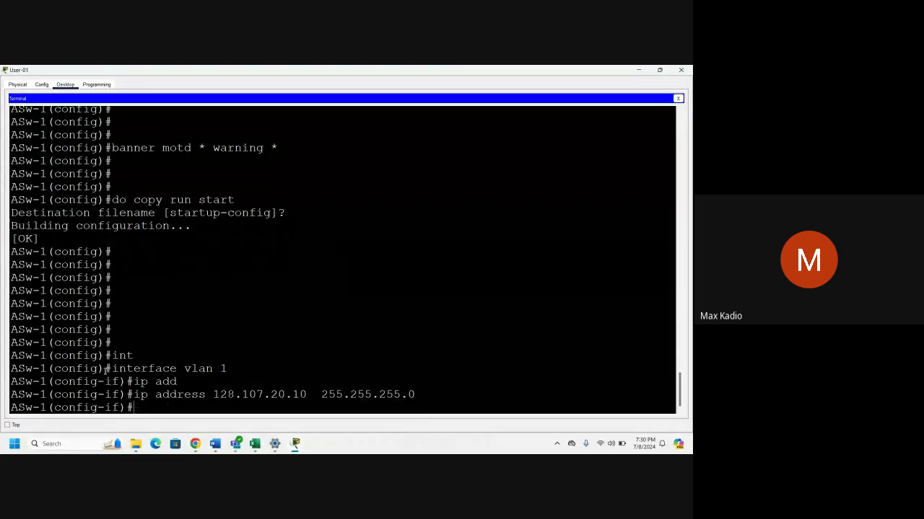
Bring VLAN 1 up with no shut and save with do copy run start.
drag(112, 368, 216, 370)
click(160, 408)
text(no shut)
key(Return)
key(Return)
key(Return)
key(Return)
key(Return)
key(Return)
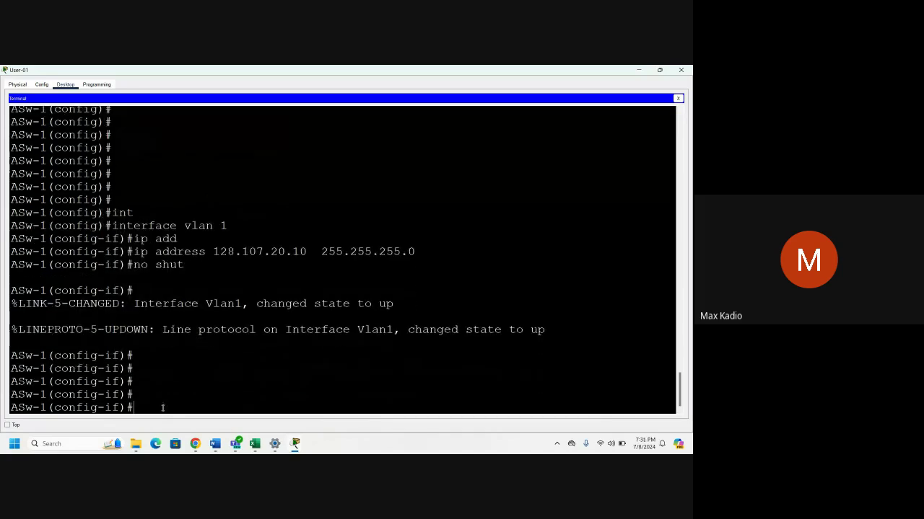
text(do copy run start)
key(Return)
key(Return)
key(Return)
key(Return)
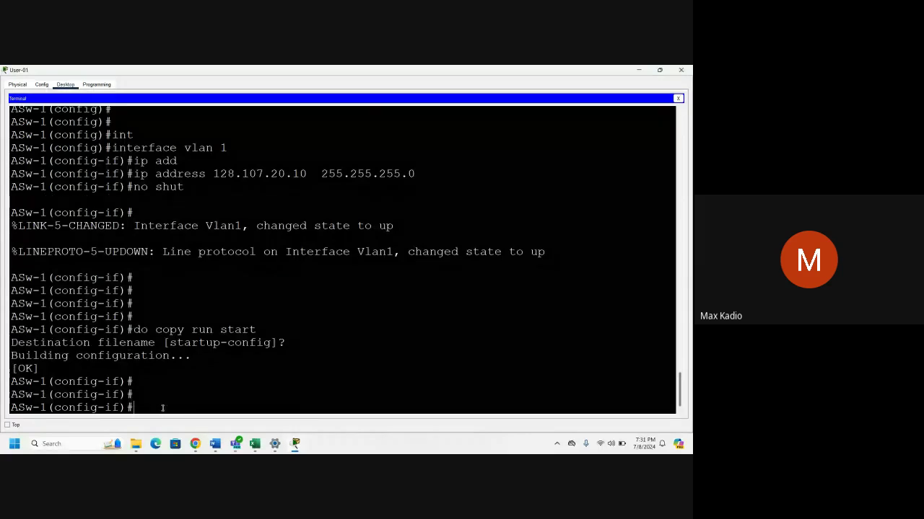
key(Return)
key(Return)
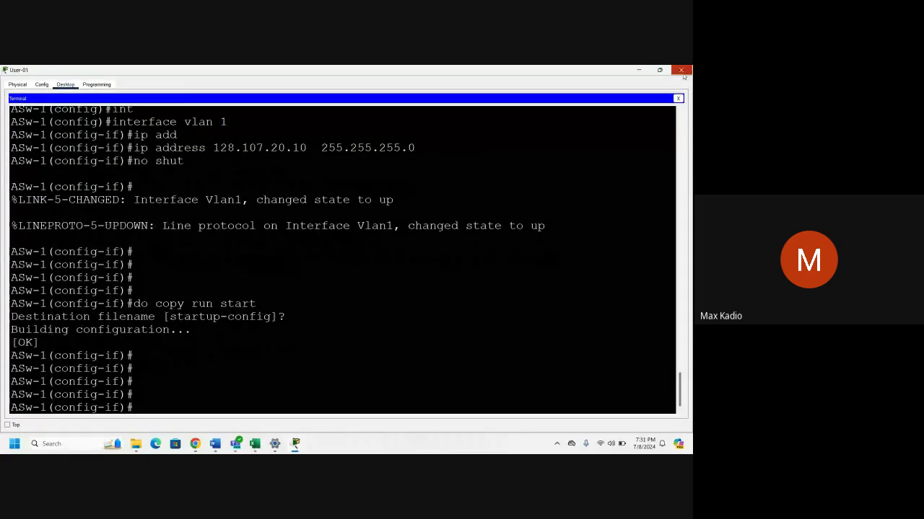
click(682, 72)
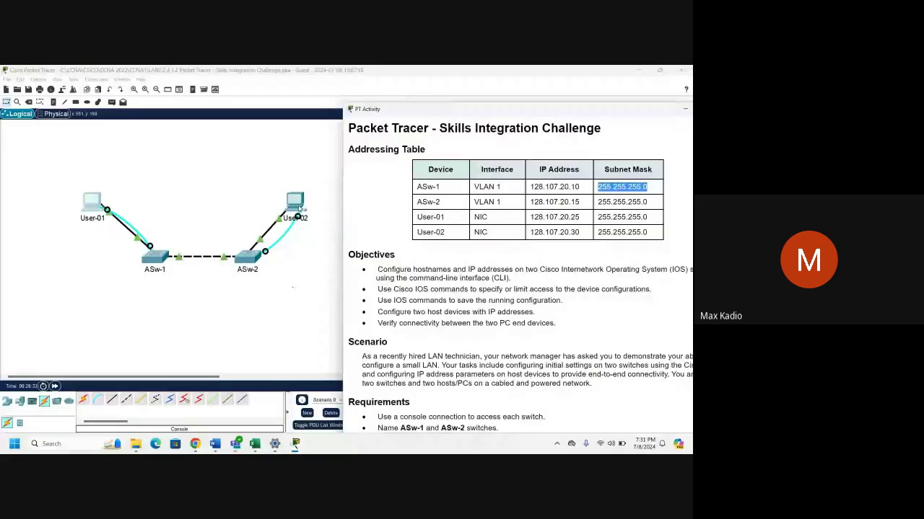
Copy ASw-2's address 128.107.20.15 and open a full-screen console terminal from User-02.
drag(530, 202, 576, 203)
right_click(575, 203)
click(599, 207)
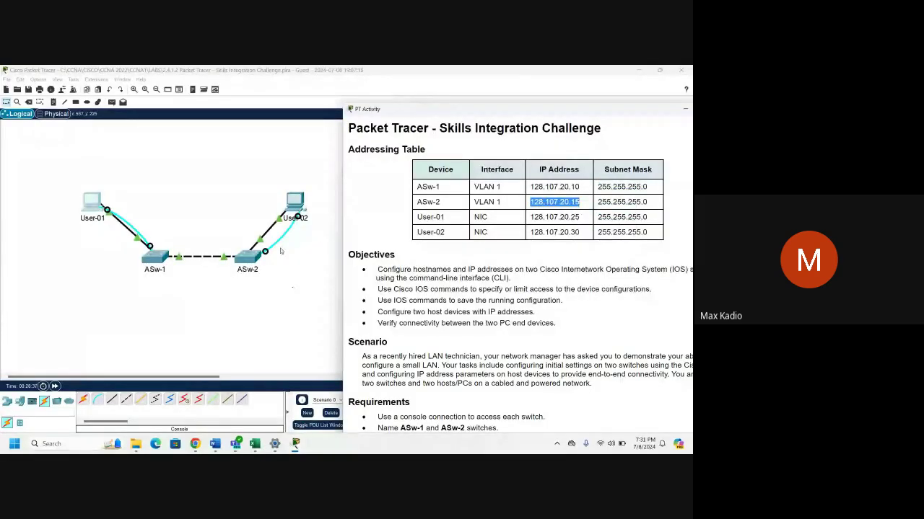
click(296, 205)
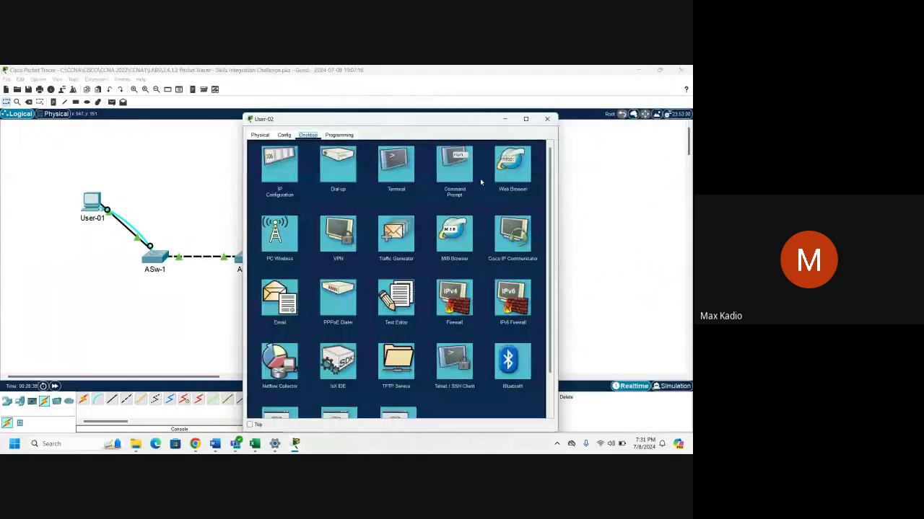
click(397, 167)
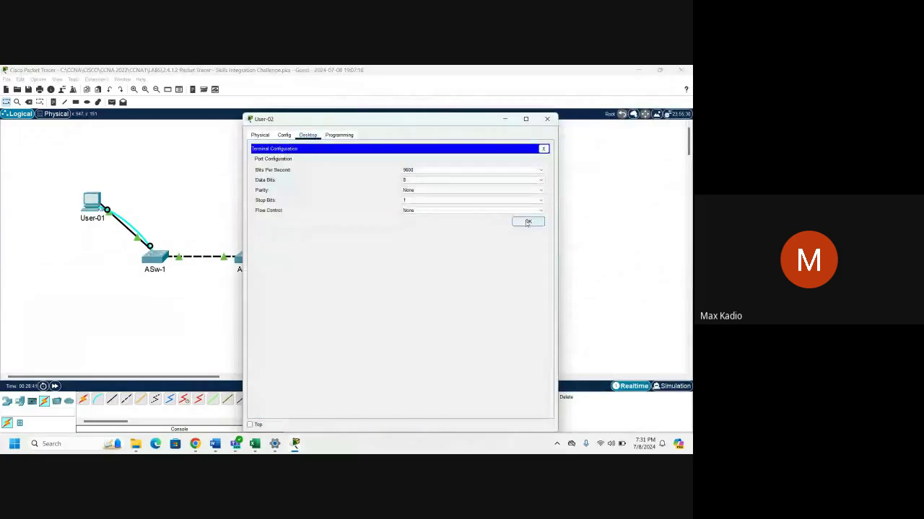
click(526, 222)
click(525, 119)
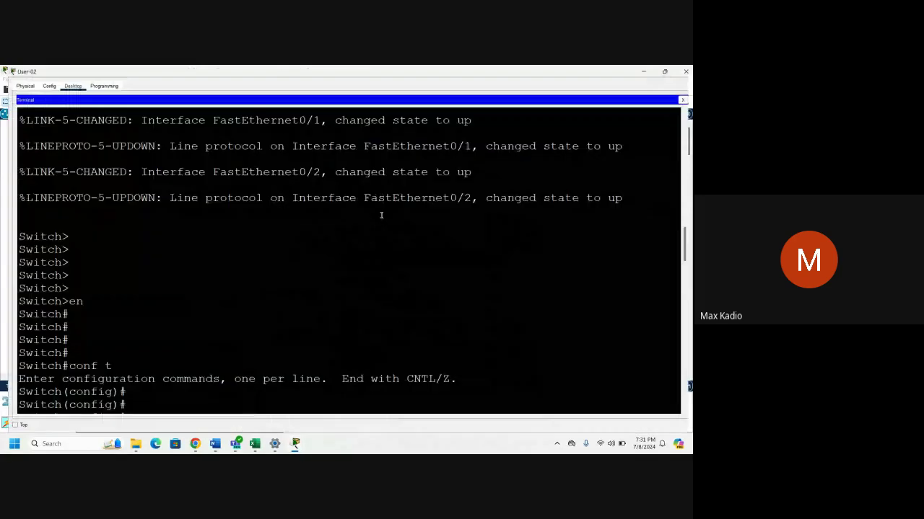
Enter interface vlan 1 configuration on ASw-2.
scroll(313, 271, down, 10)
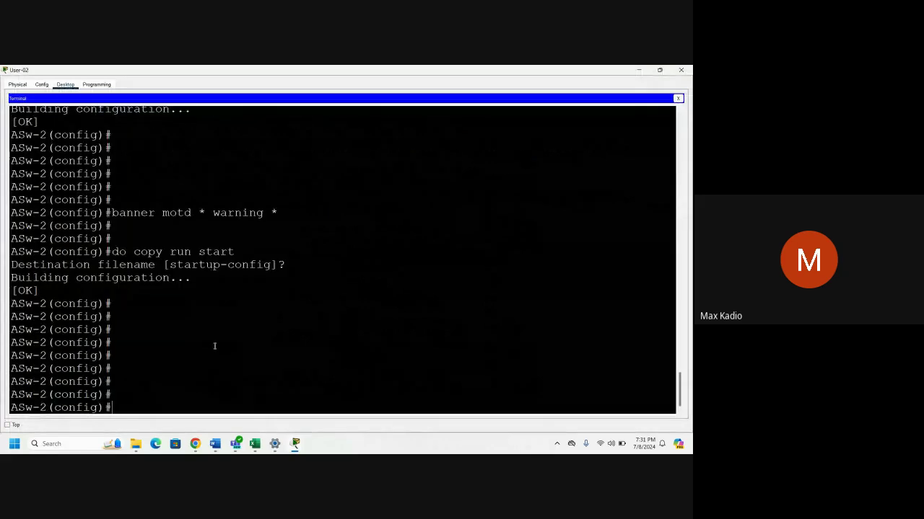
drag(107, 407, 56, 407)
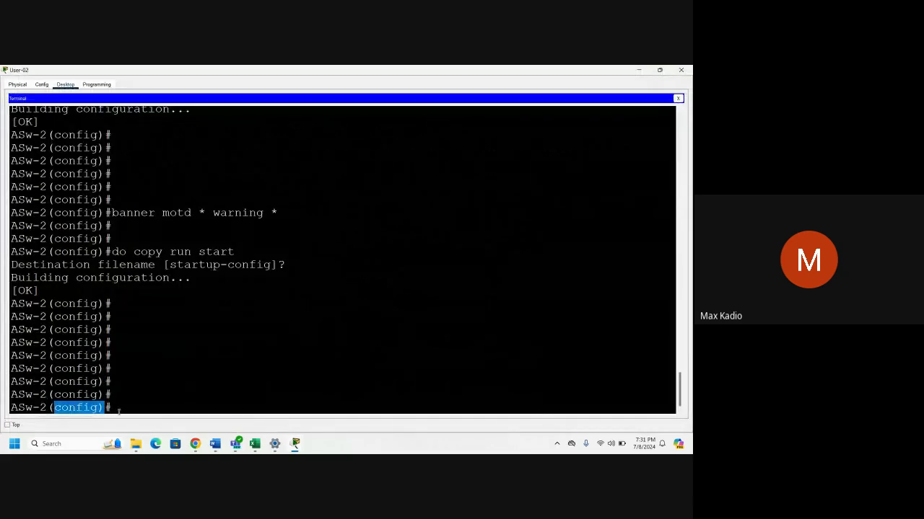
click(124, 412)
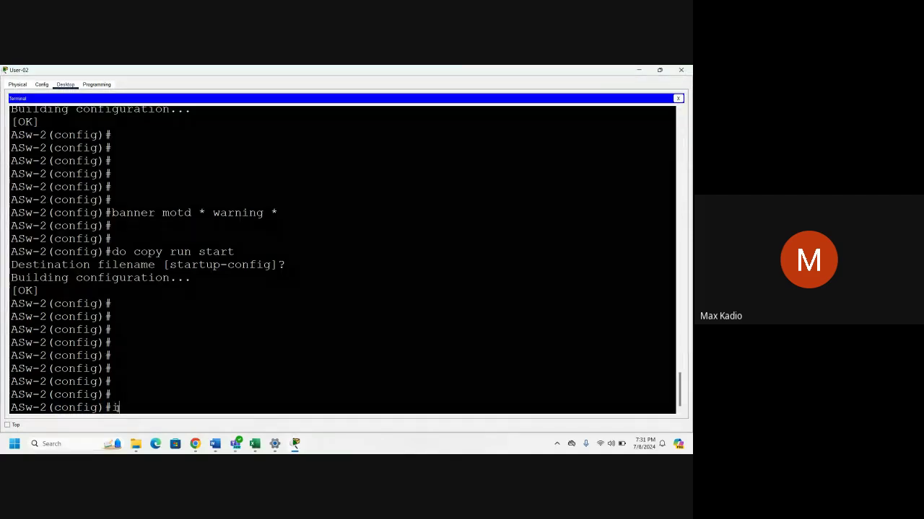
text(inte)
key(Tab)
text(vlan 1)
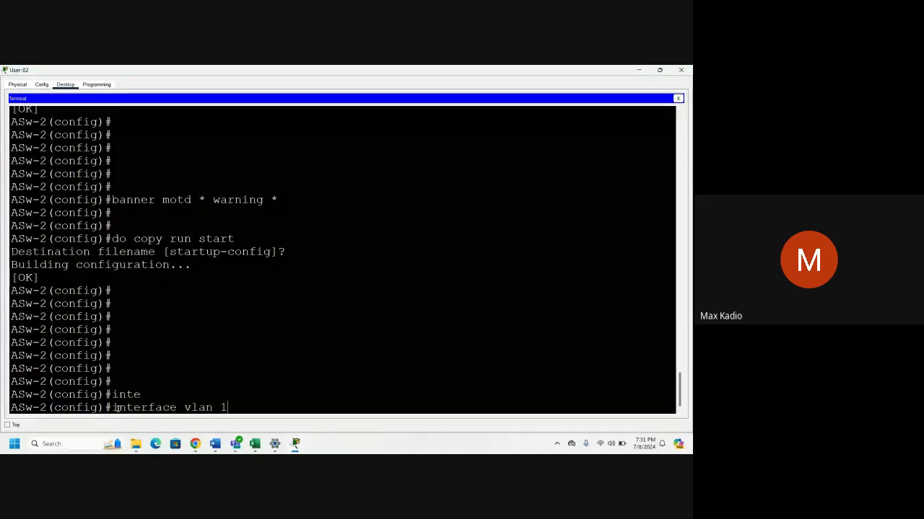
key(Return)
Set VLAN 1's ip address to 128.107.20.15 255.255.255.0.
text(ip a)
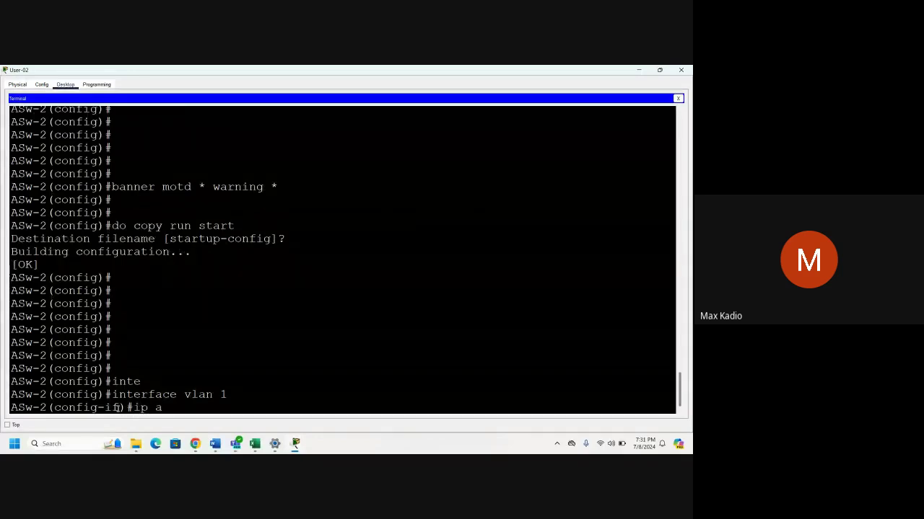
text(ddress)
right_click(223, 408)
click(234, 418)
text(255.255.255)
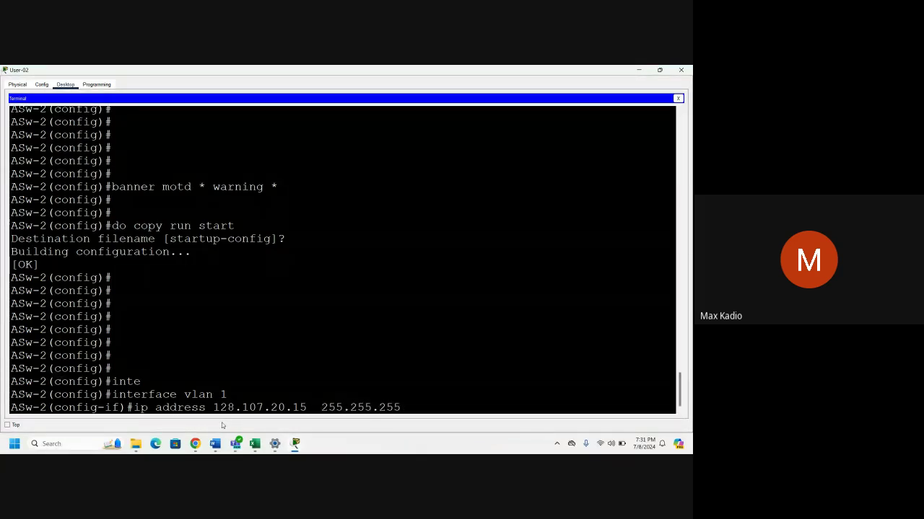
text(.0)
key(Return)
Run no shutdown, save with do copy run start, and close the terminal.
text(no )
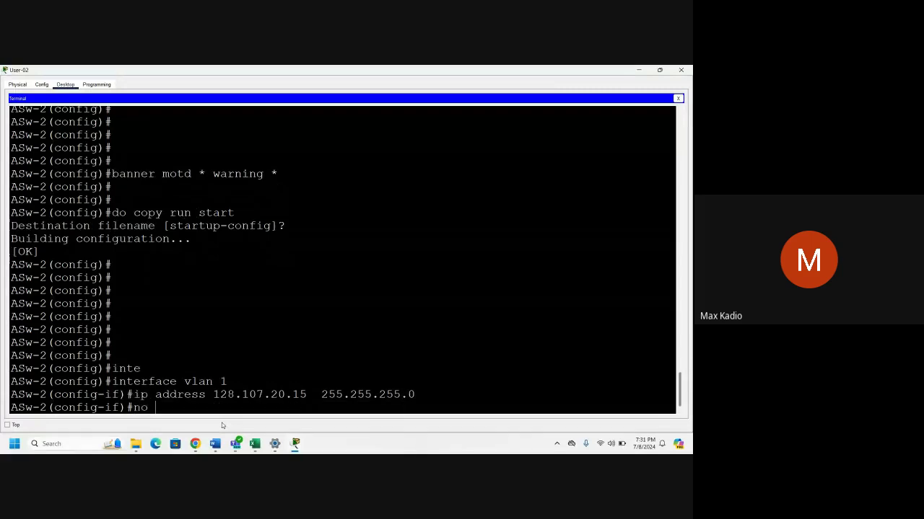
text(shut)
key(Tab)
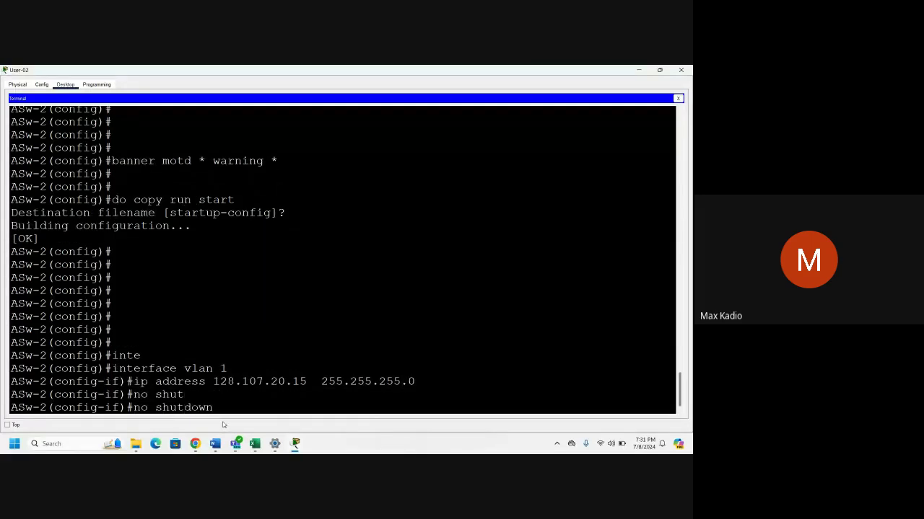
key(Return)
key(Return)
key(Return)
key(Return)
key(Return)
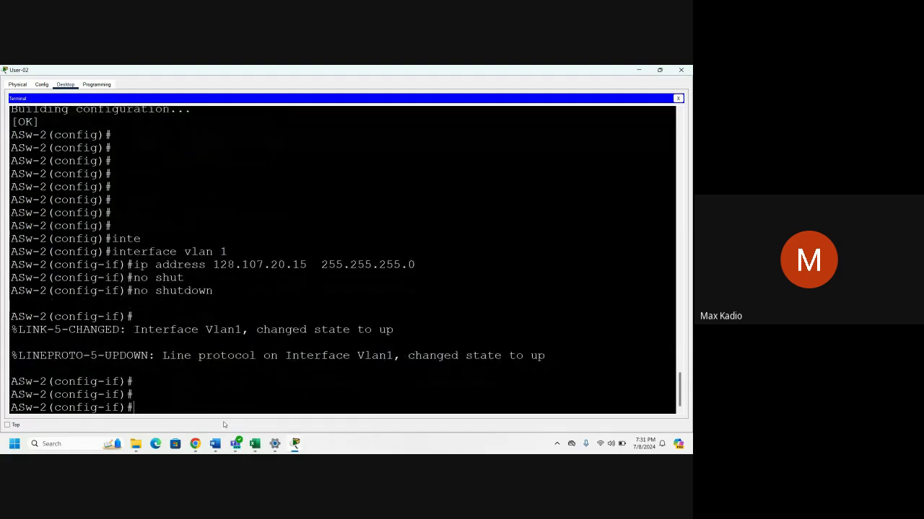
text(do co)
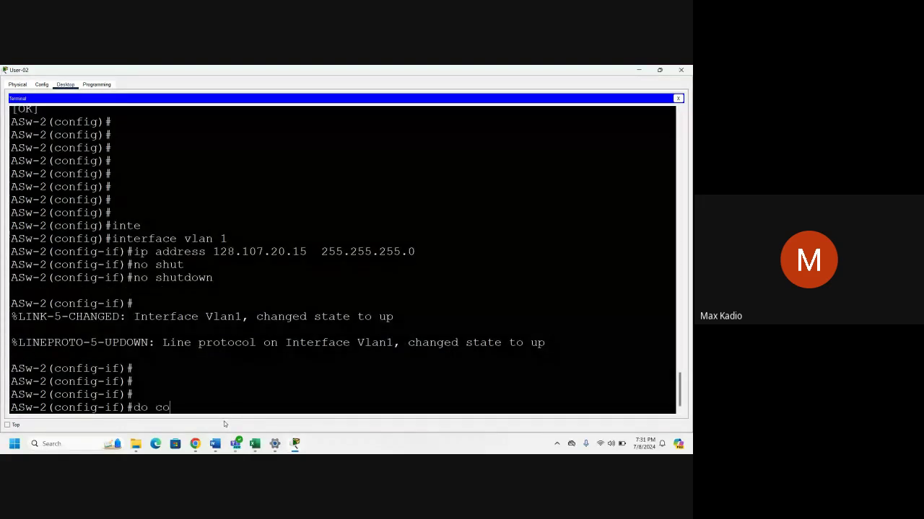
text(py run start)
key(Return)
key(Return)
key(Return)
key(Return)
key(Return)
key(Return)
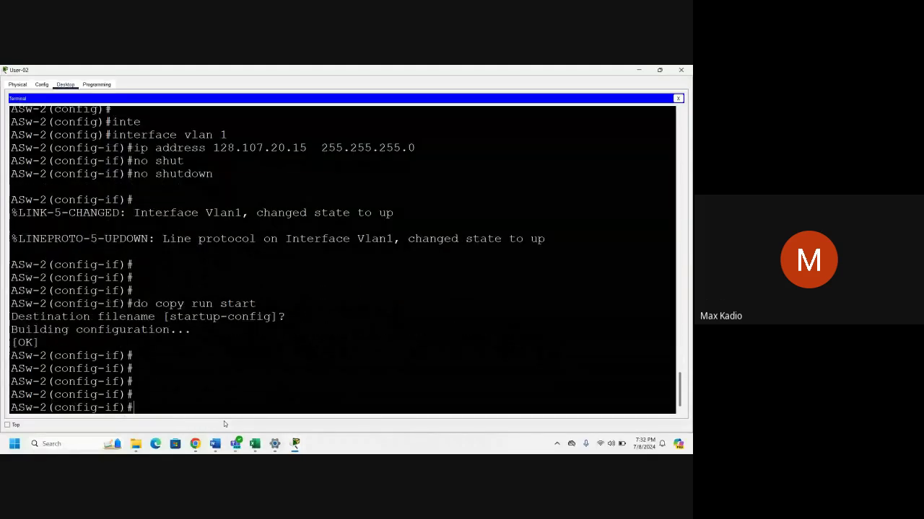
key(Return)
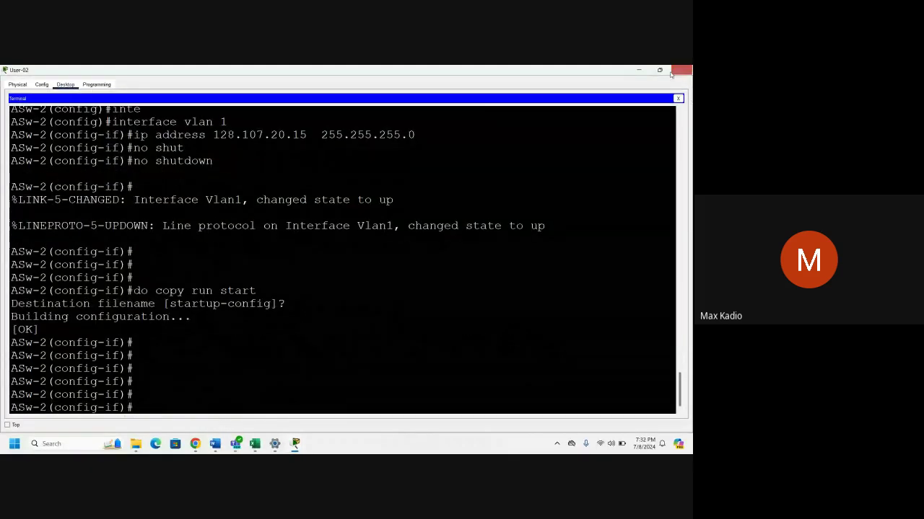
click(679, 71)
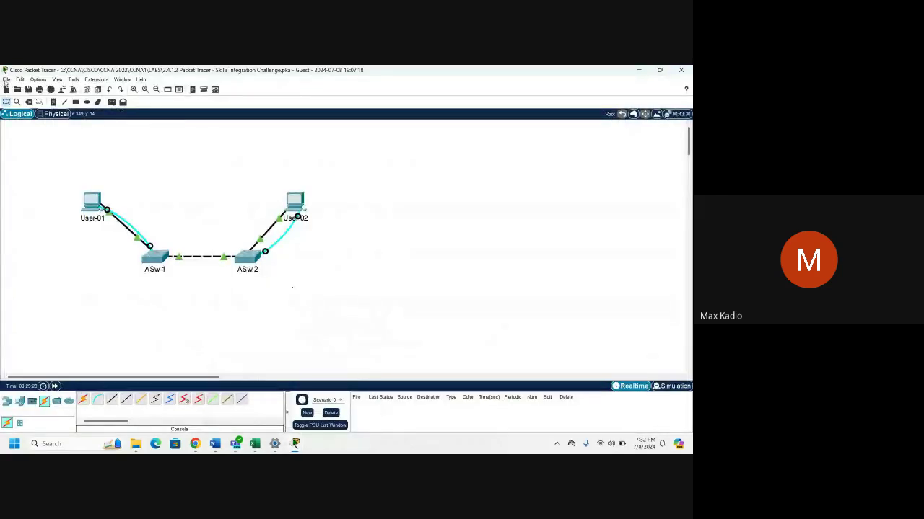
Save the activity file, then scroll the instructions to the Requirements list.
click(6, 80)
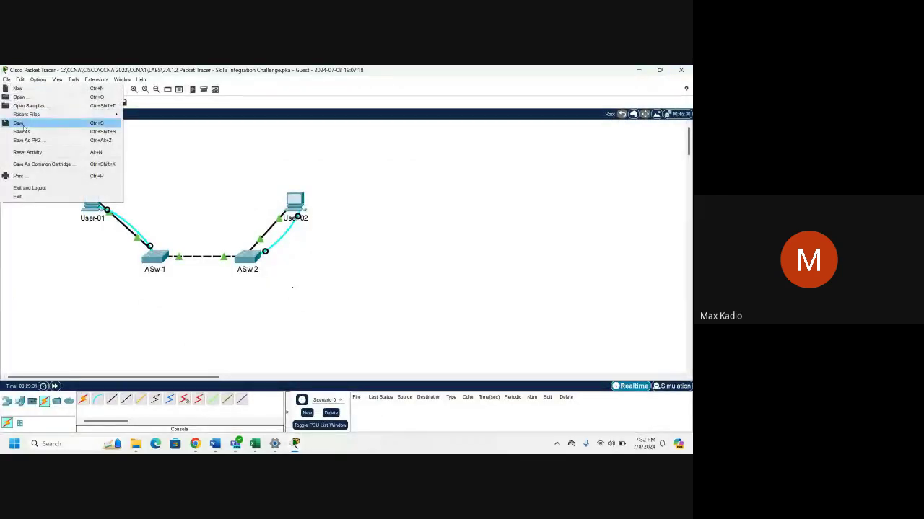
click(72, 305)
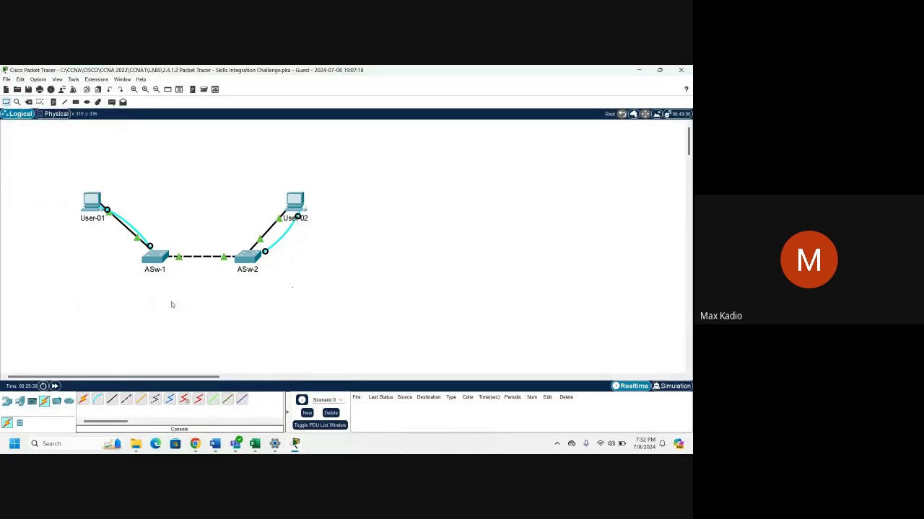
mouse_move(295, 443)
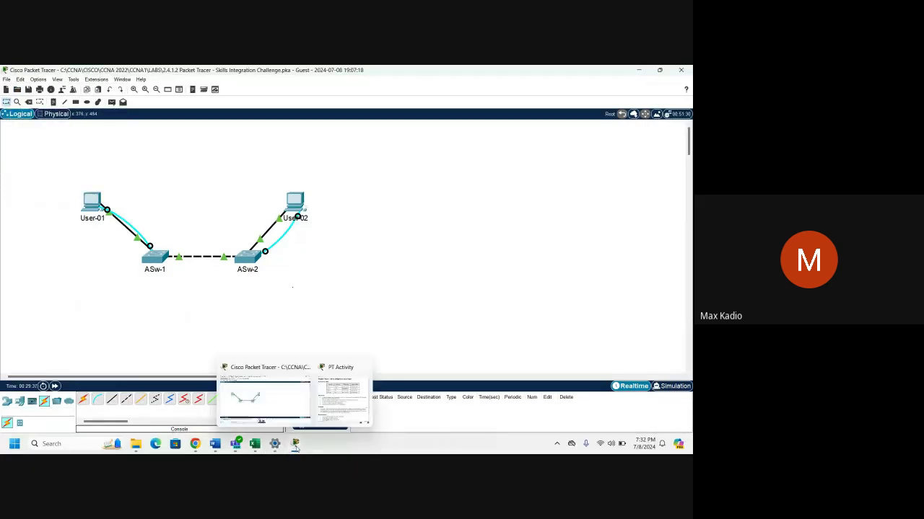
click(351, 397)
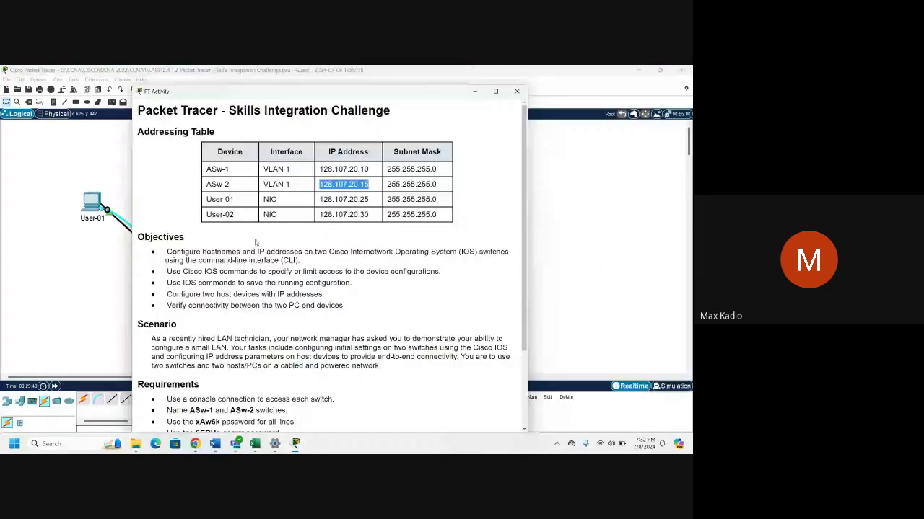
scroll(256, 242, down, 3)
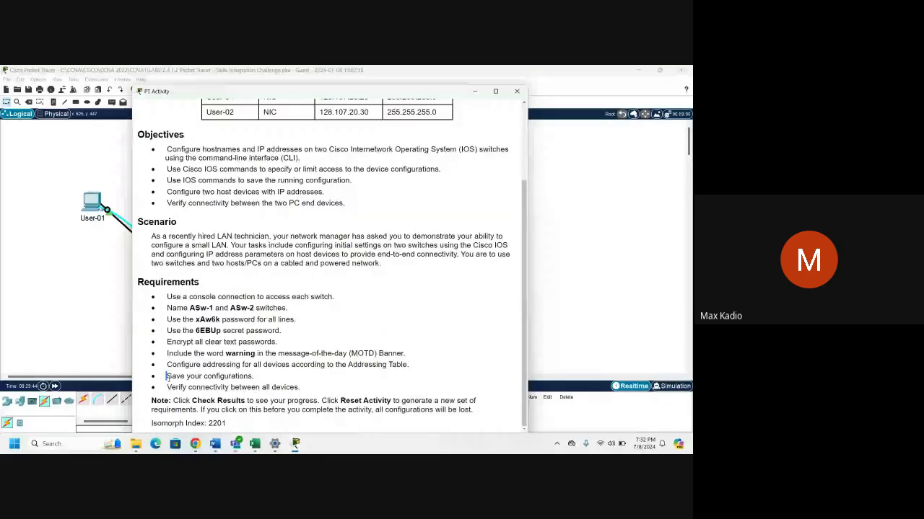
drag(167, 375, 305, 393)
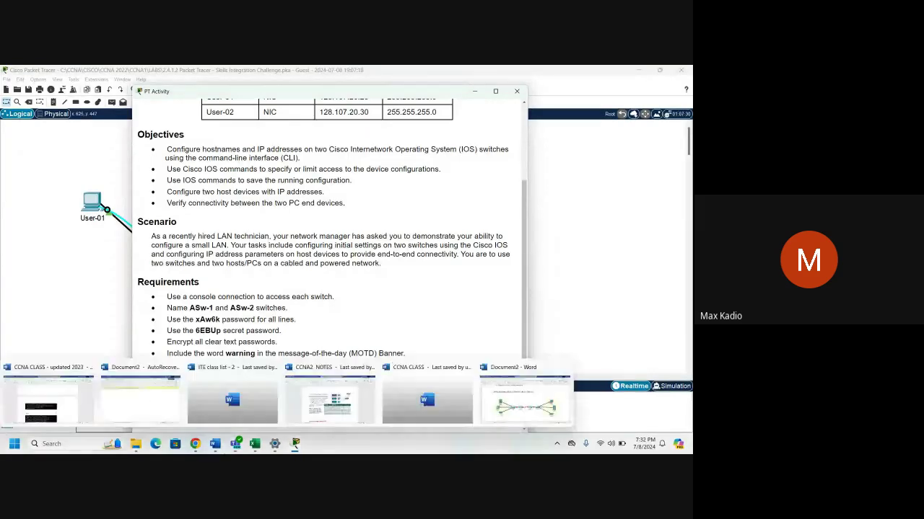
mouse_move(195, 445)
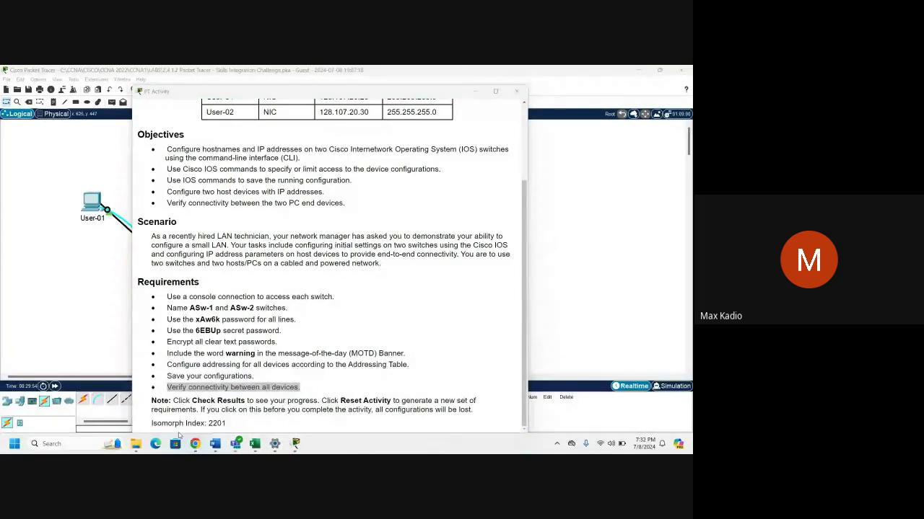
Scroll through the participant list in the Google Meet tab.
click(150, 409)
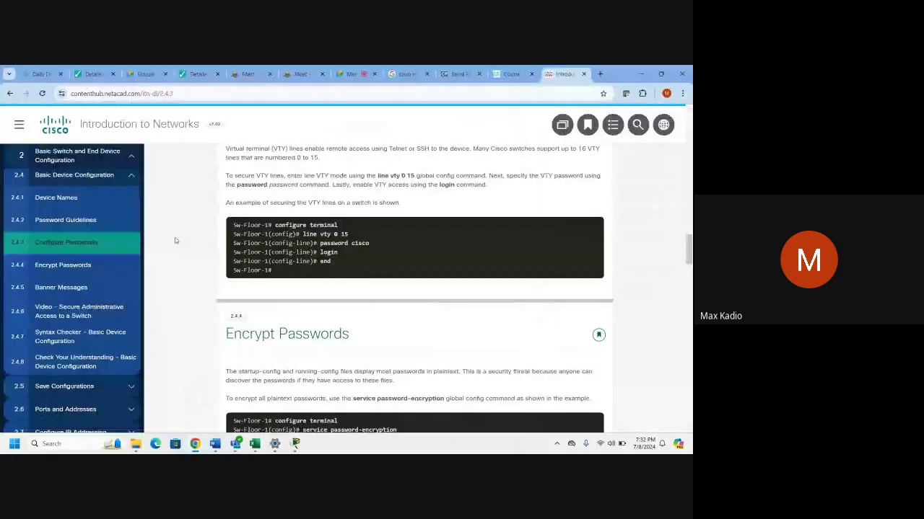
key(ctrl+7)
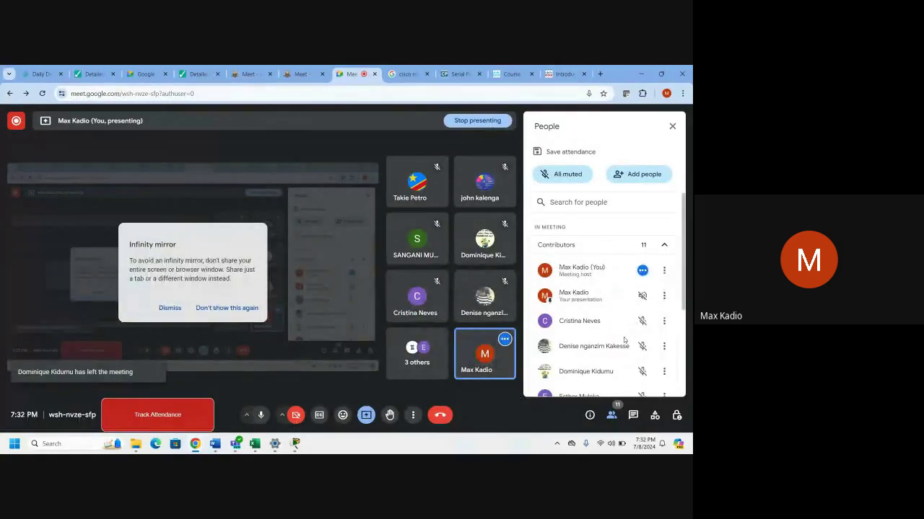
scroll(621, 353, down, 1)
scroll(618, 363, down, 2)
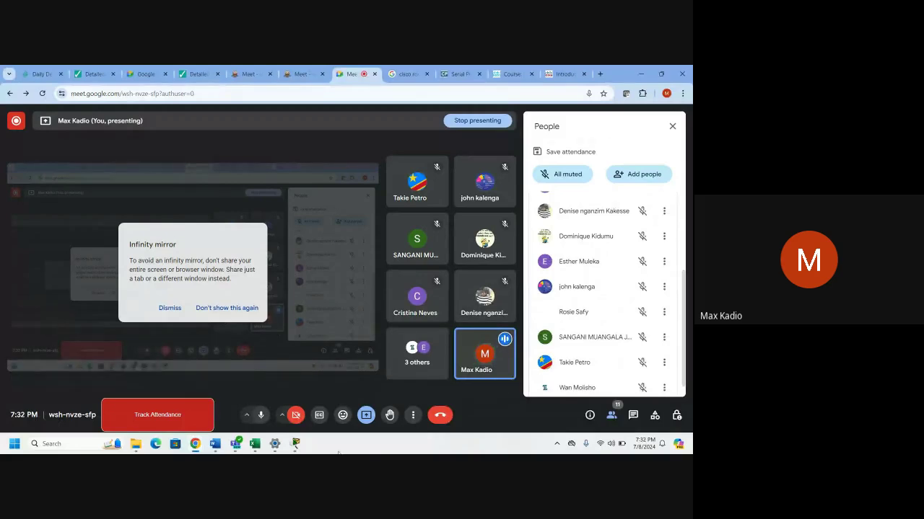
Copy User-02's address 128.107.20.30 from the addressing table and return to Packet Tracer.
mouse_move(297, 445)
click(341, 382)
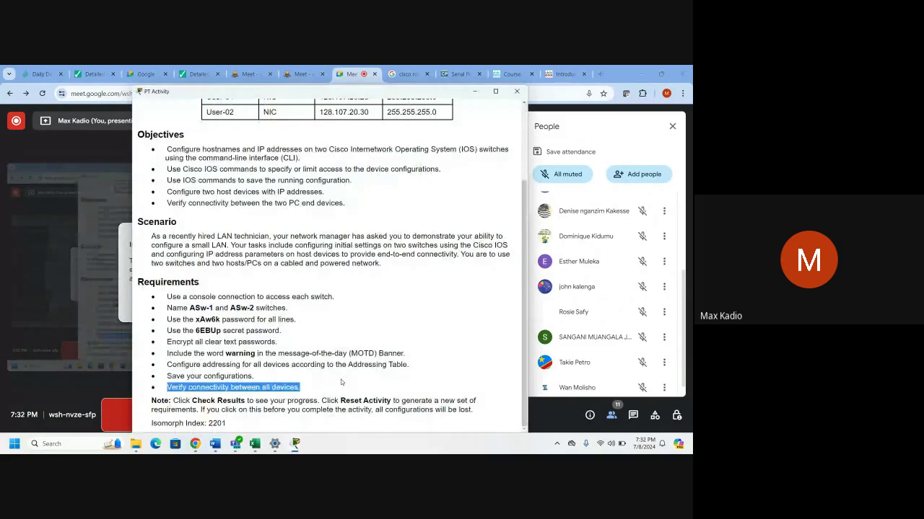
scroll(273, 210, up, 3)
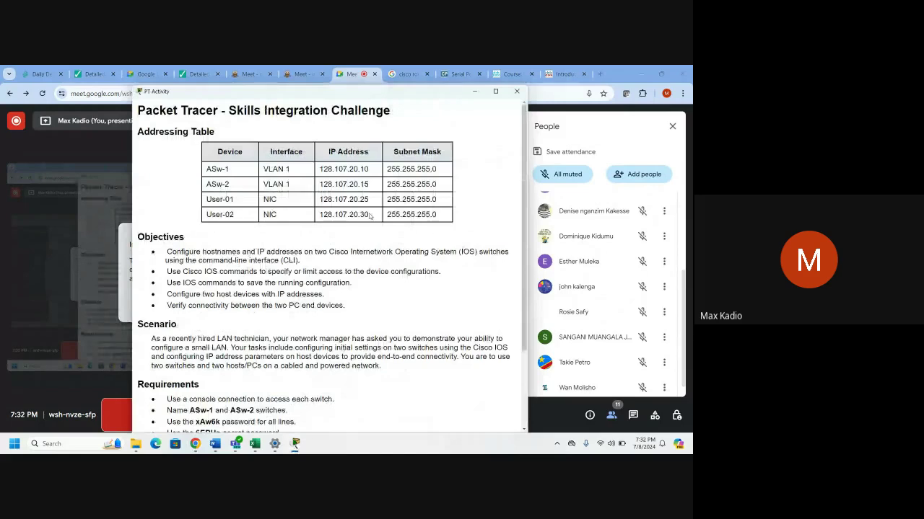
drag(370, 214, 319, 213)
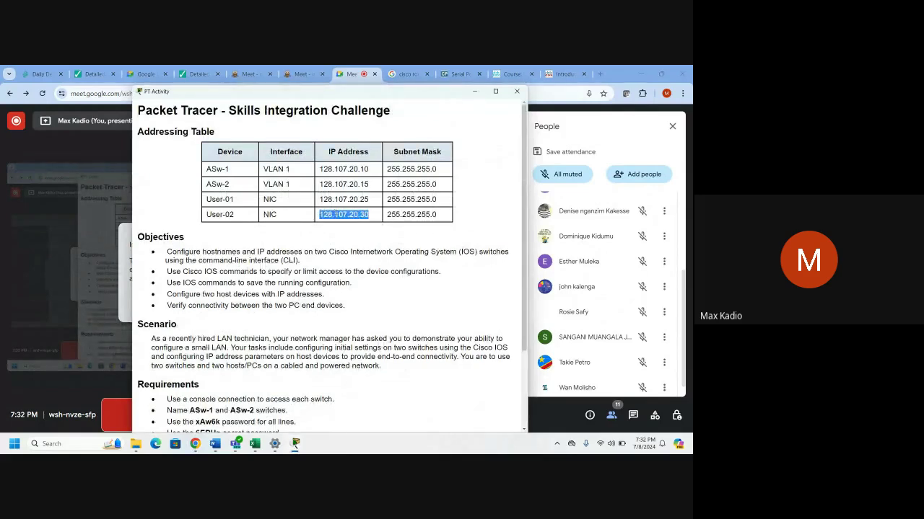
right_click(345, 216)
click(354, 219)
mouse_move(295, 444)
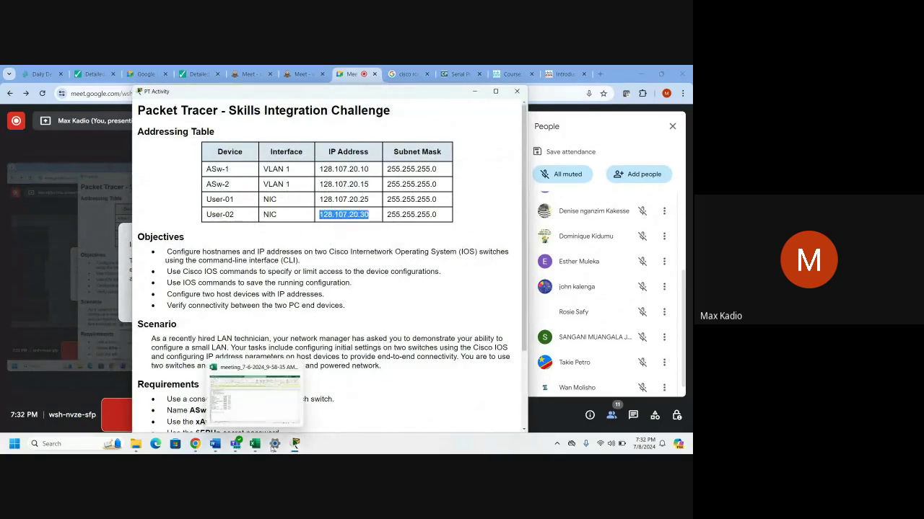
click(282, 418)
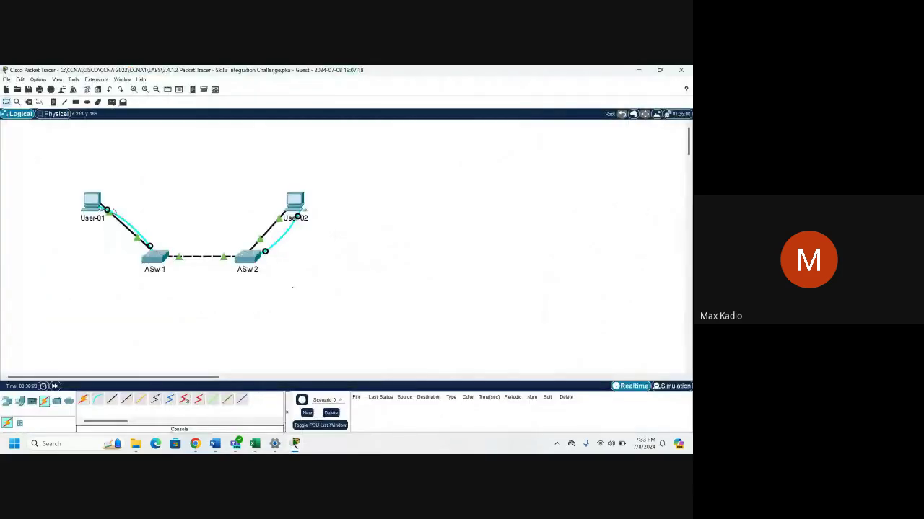
From User-01's command prompt, ping User-02 at 128.107.20.30.
click(92, 206)
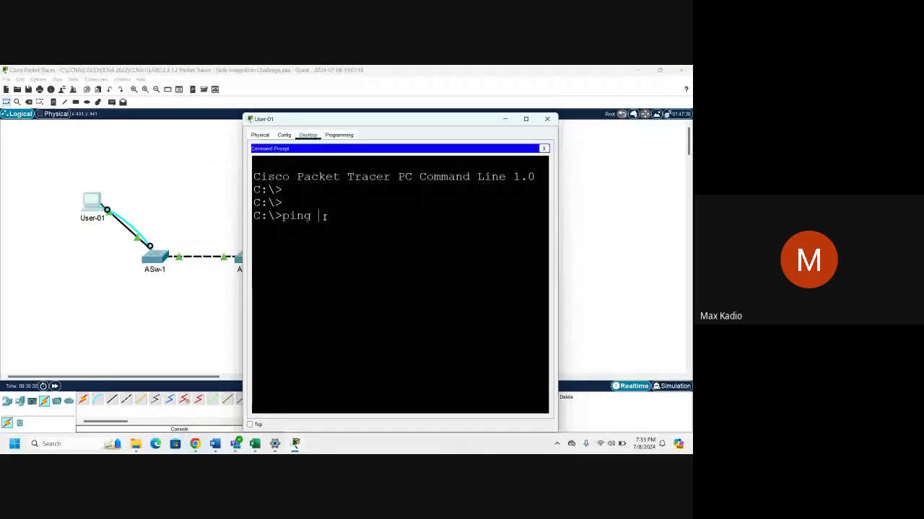
right_click(324, 216)
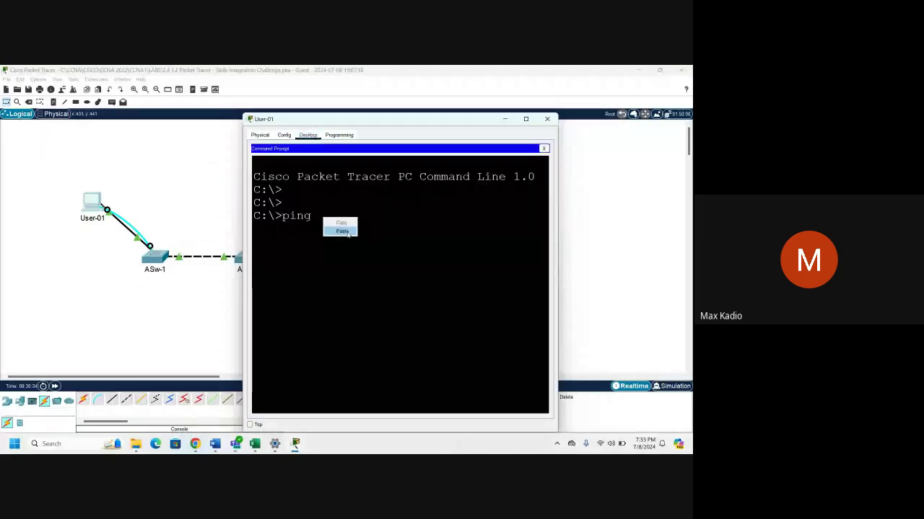
click(342, 231)
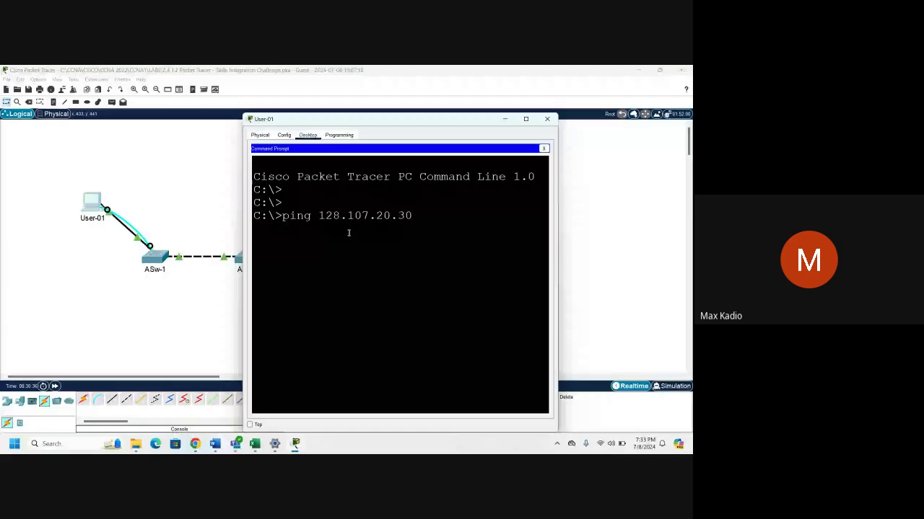
key(Return)
Verify the ping shows 4 sent, 4 received, 0% loss, then close the prompt.
click(526, 119)
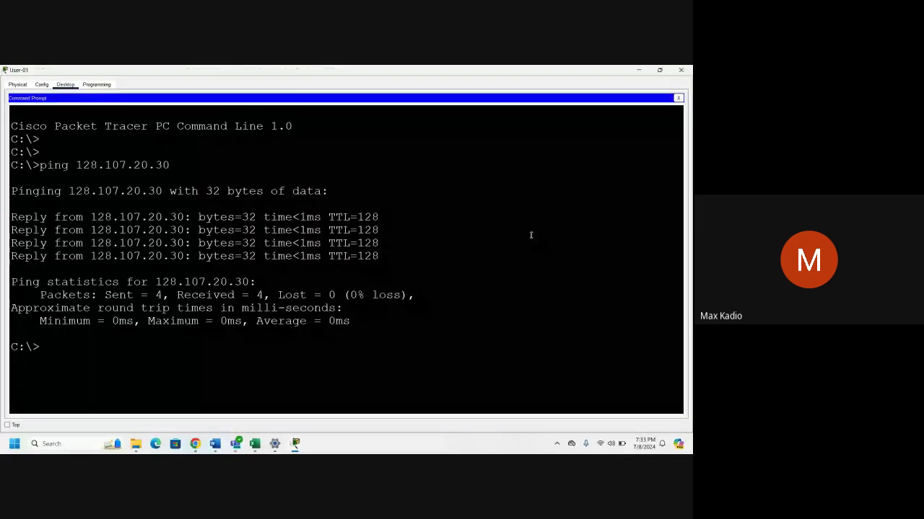
drag(168, 295, 135, 295)
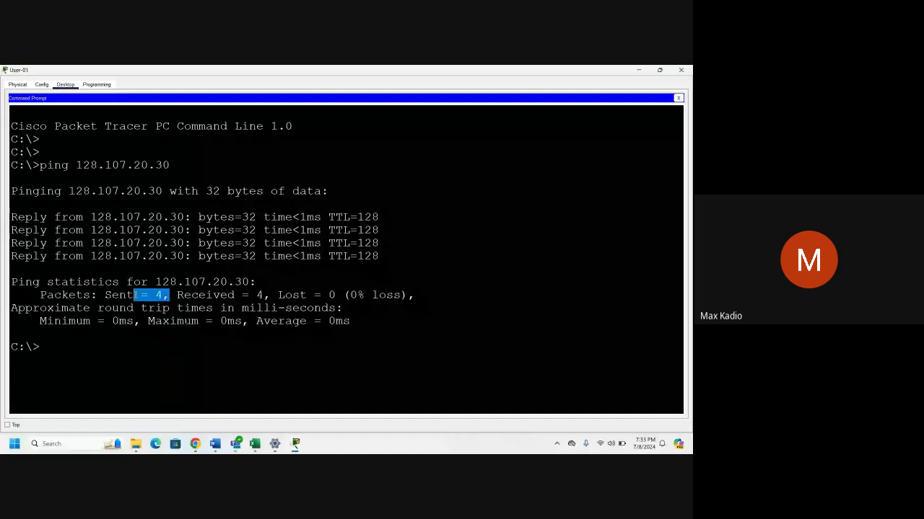
drag(249, 295, 227, 295)
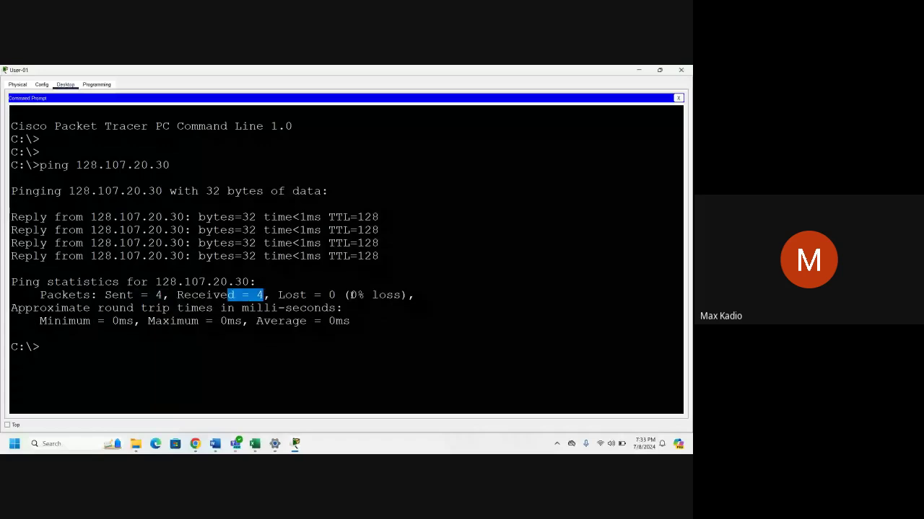
drag(351, 296, 403, 295)
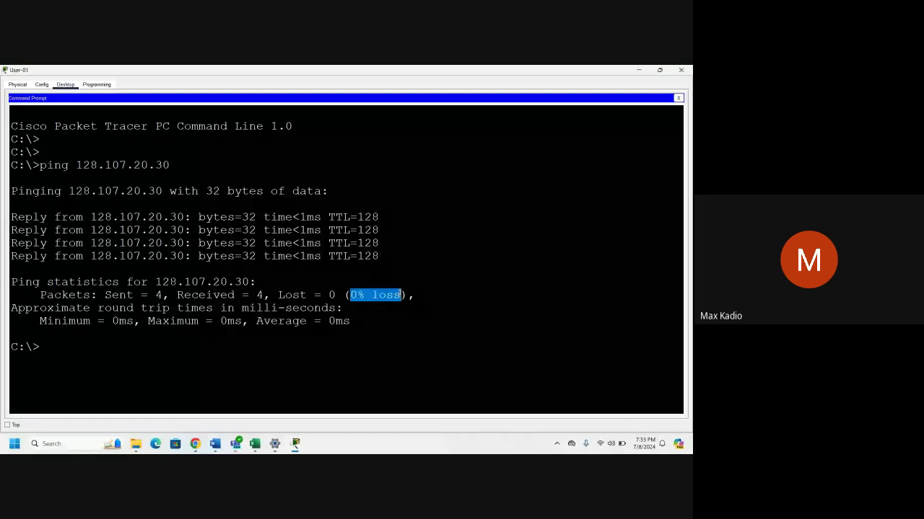
drag(379, 256, 22, 230)
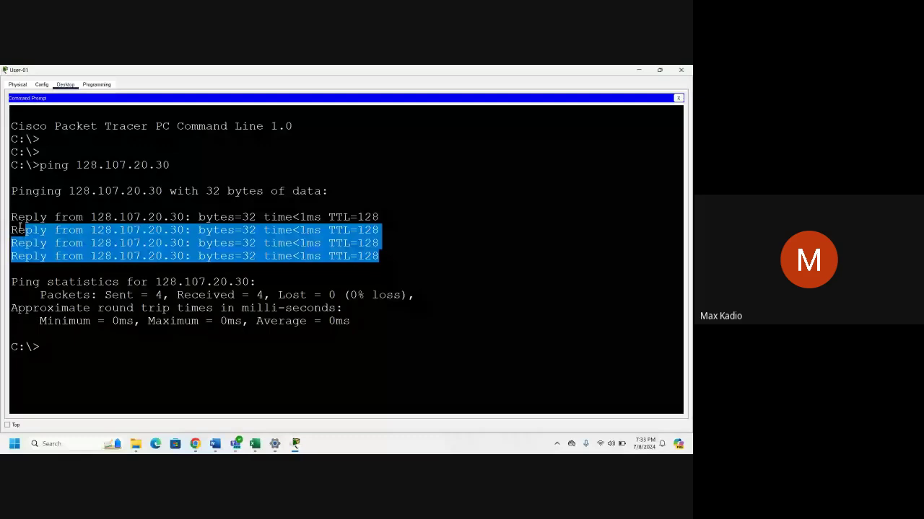
drag(350, 295, 403, 294)
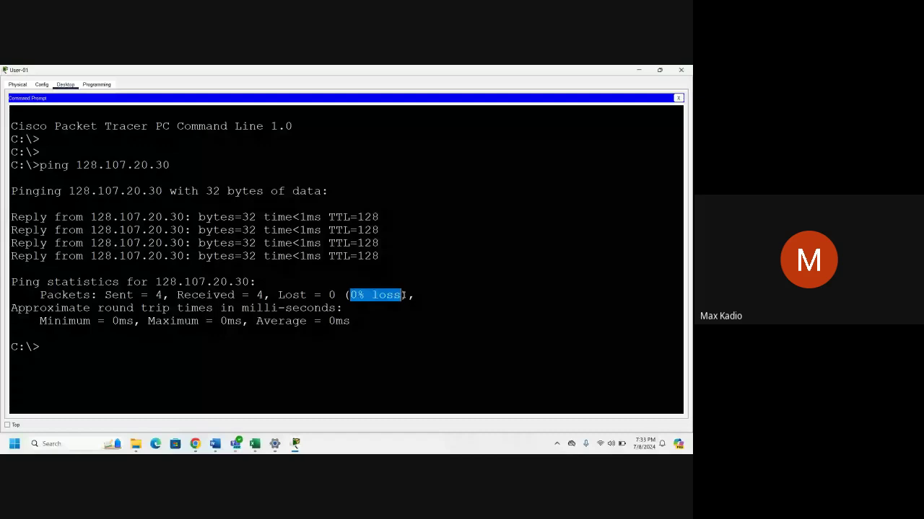
click(639, 70)
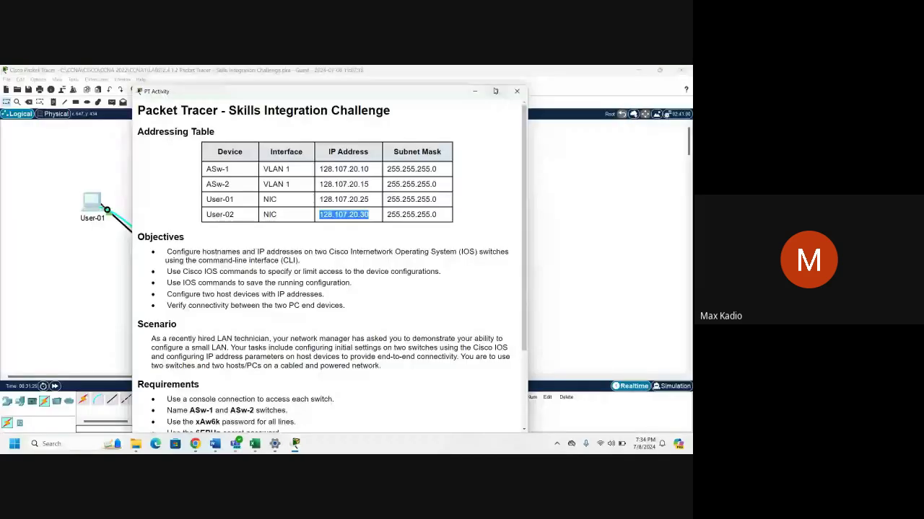
Check the activity results and review the assessment items: 100/100, every item Correct.
click(495, 90)
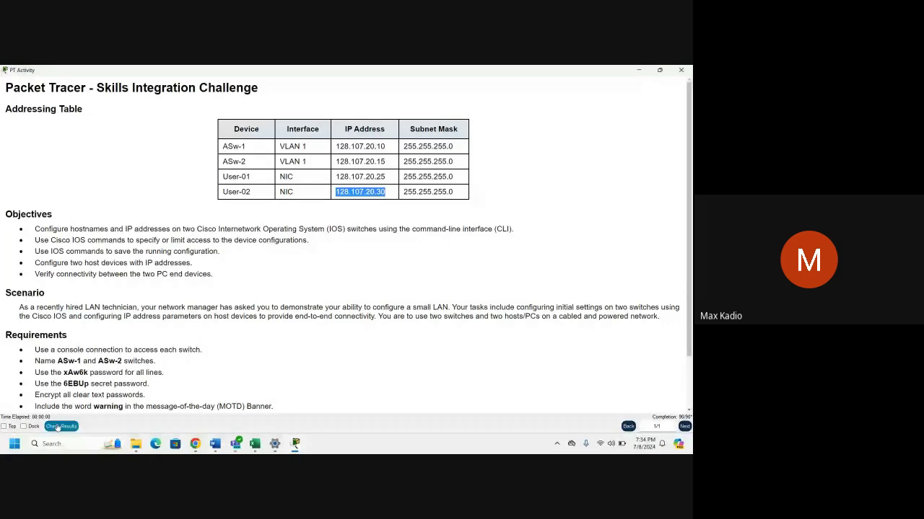
click(60, 426)
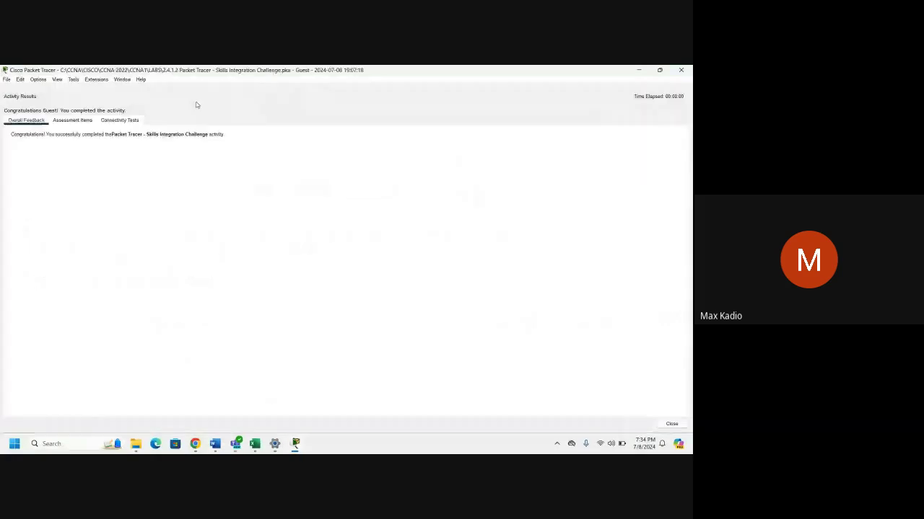
click(83, 120)
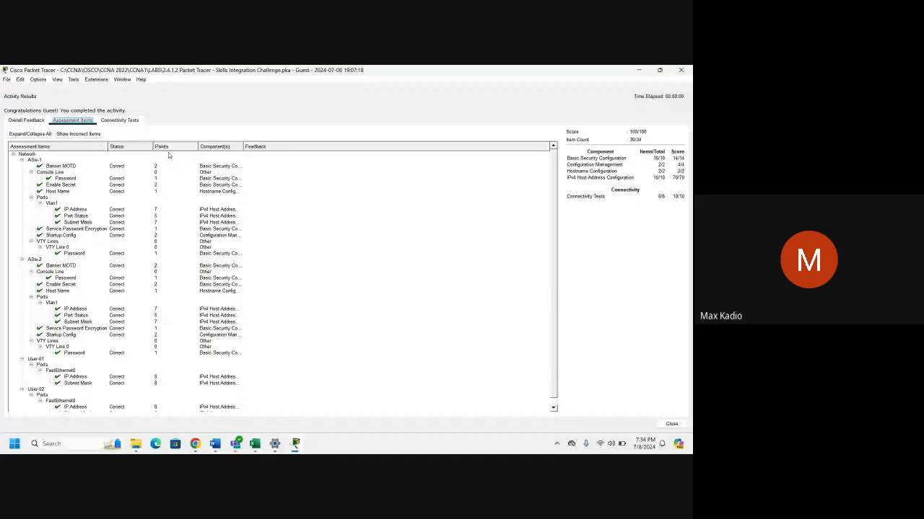
double_click(243, 146)
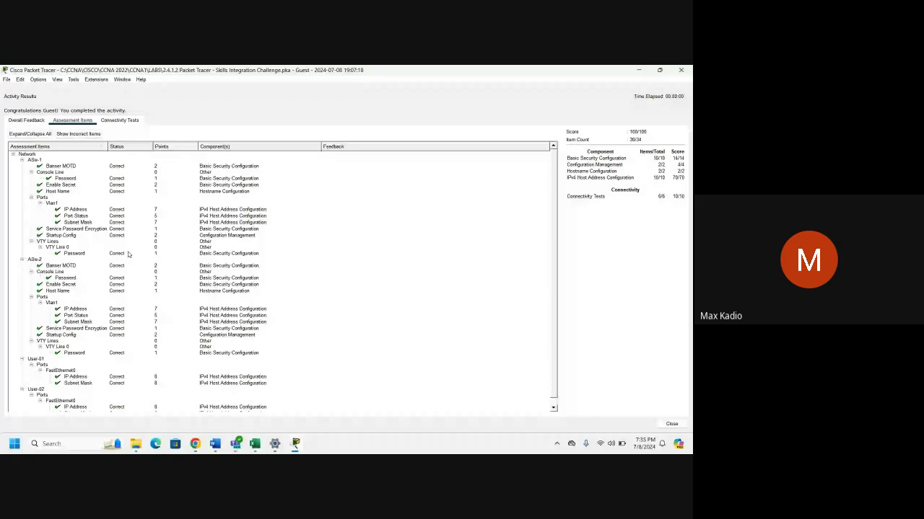
Close the Activity Results and PT Activity instruction windows.
mouse_move(274, 444)
click(681, 71)
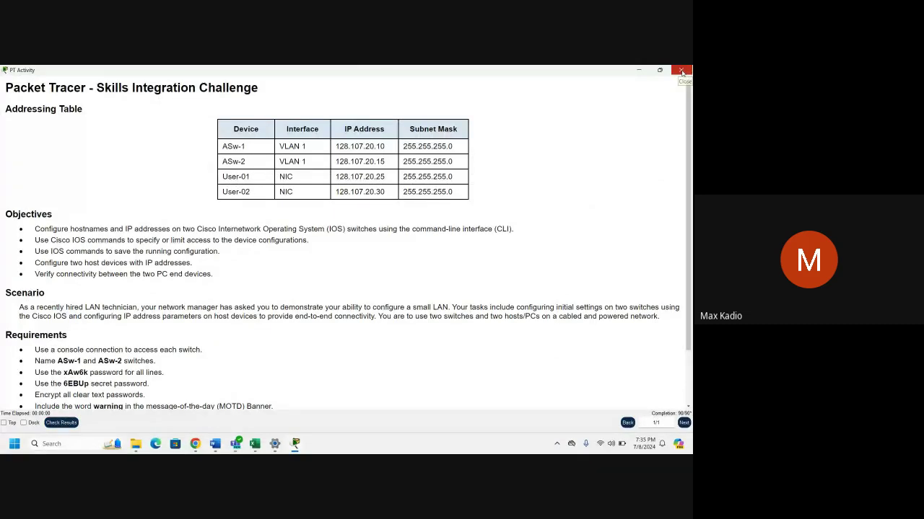
click(681, 71)
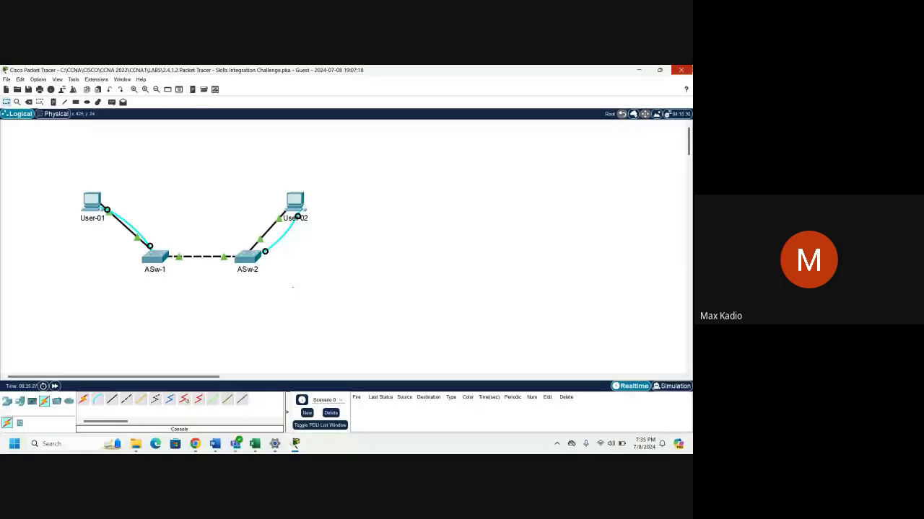
Close Packet Tracer and generate the meeting's attendance report.
click(681, 70)
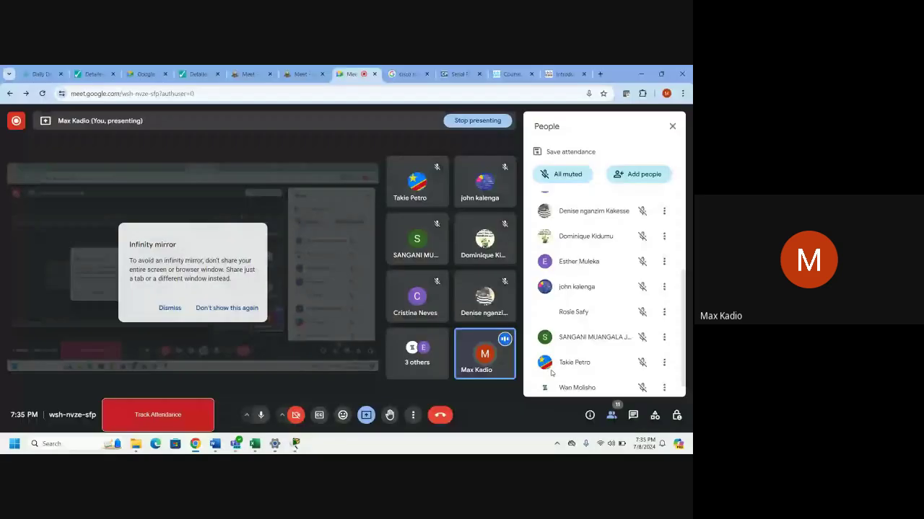
scroll(552, 371, up, 5)
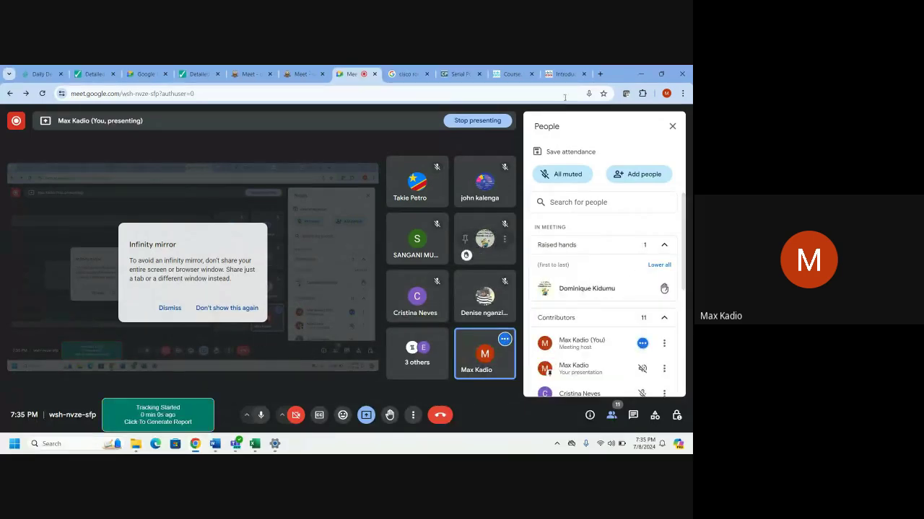
scroll(568, 186, down, 2)
scroll(567, 210, down, 4)
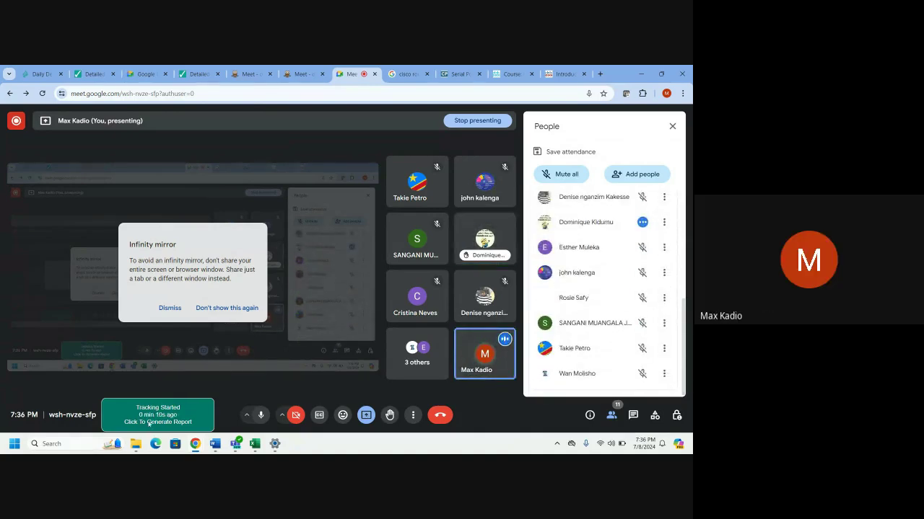
click(172, 419)
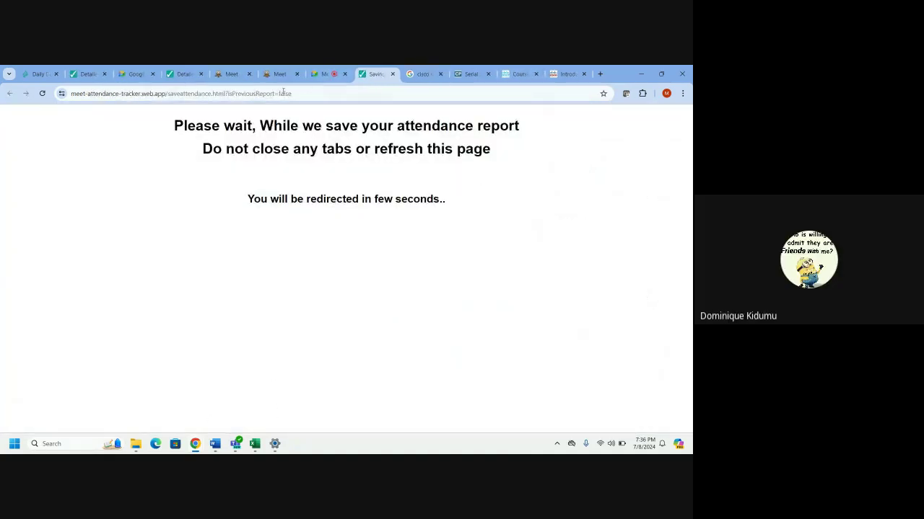
Return to the Meet tab, then switch to the NetAcad course page.
click(325, 74)
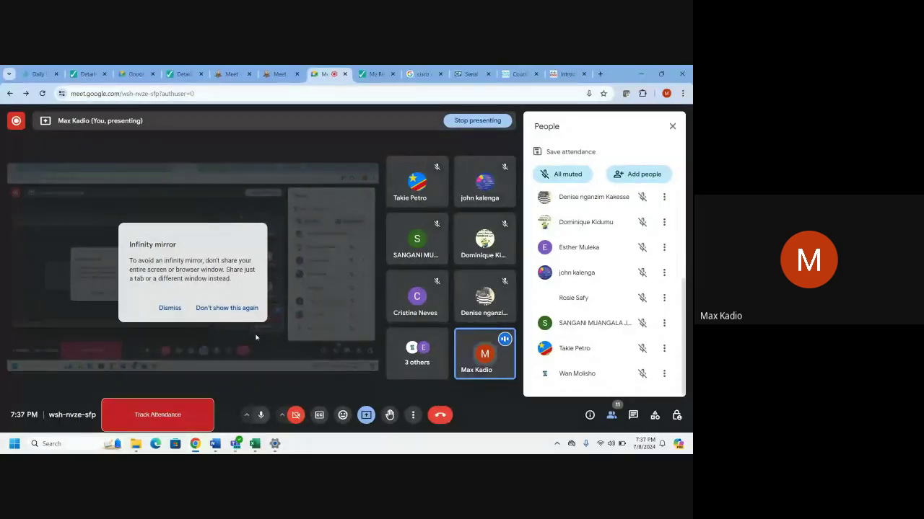
scroll(620, 305, up, 1)
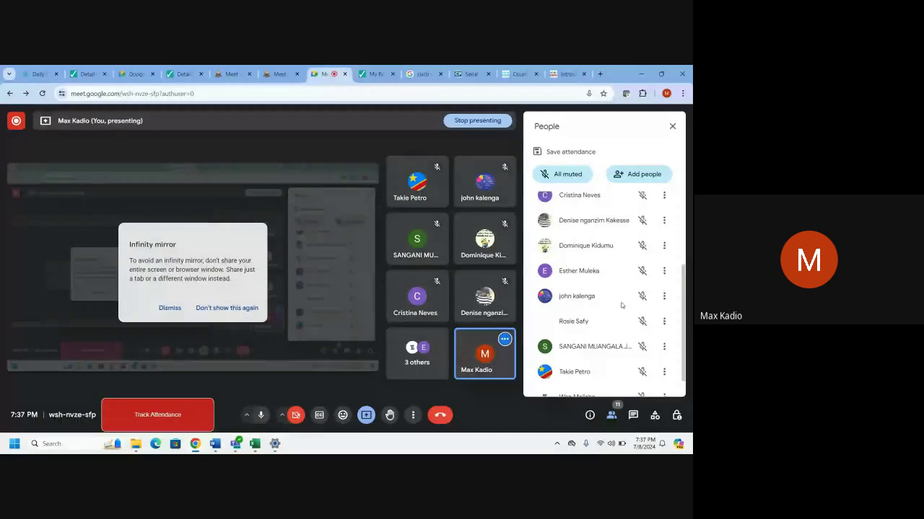
scroll(621, 305, down, 1)
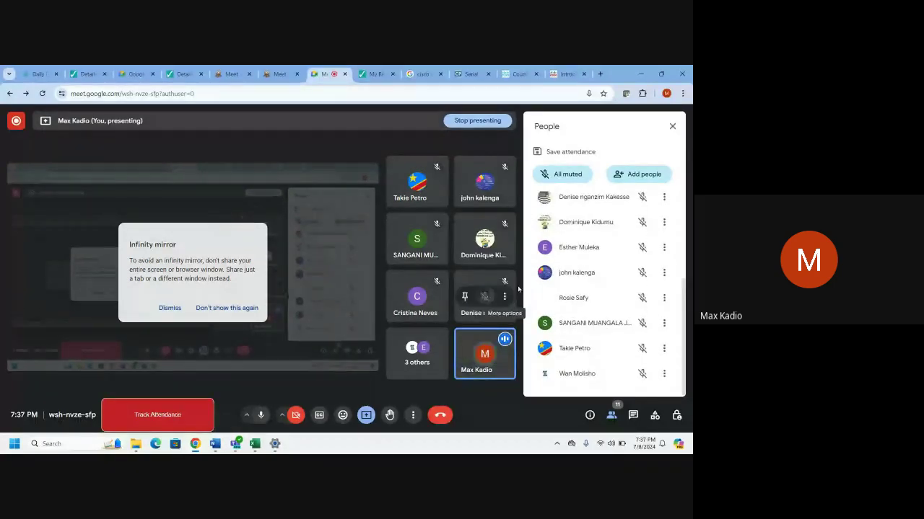
click(519, 74)
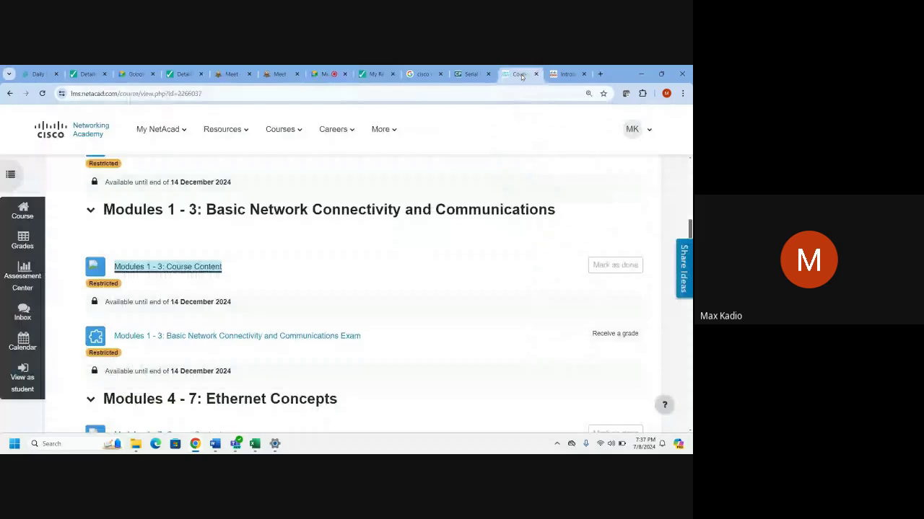
Open Modules 1 - 3 Course Content in the Introduction to Networks tab.
click(206, 268)
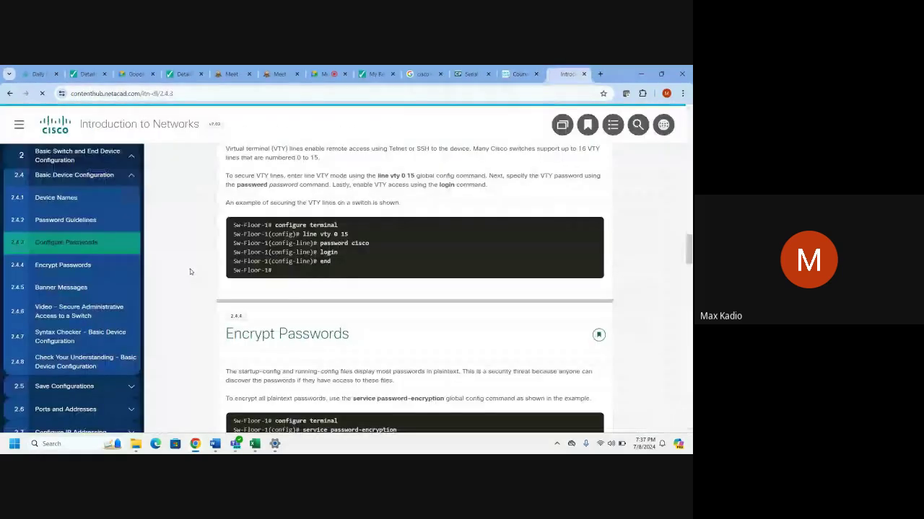
click(513, 68)
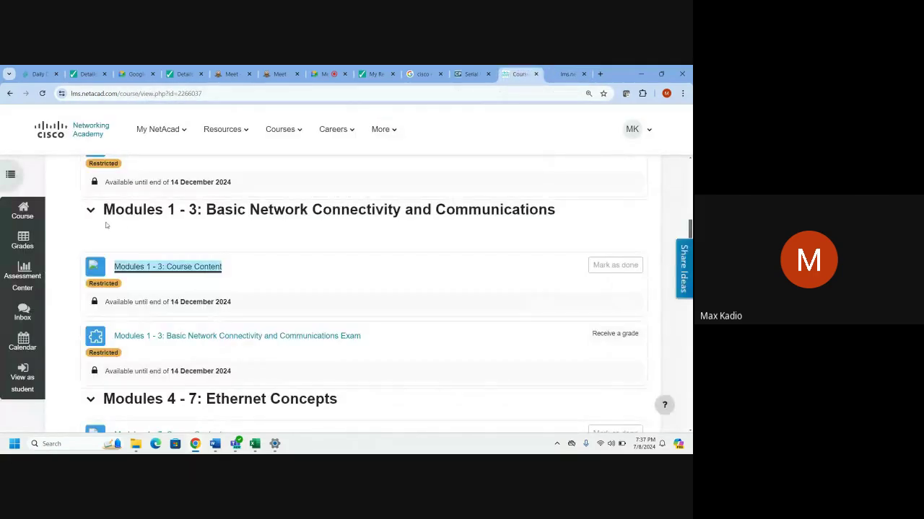
click(568, 75)
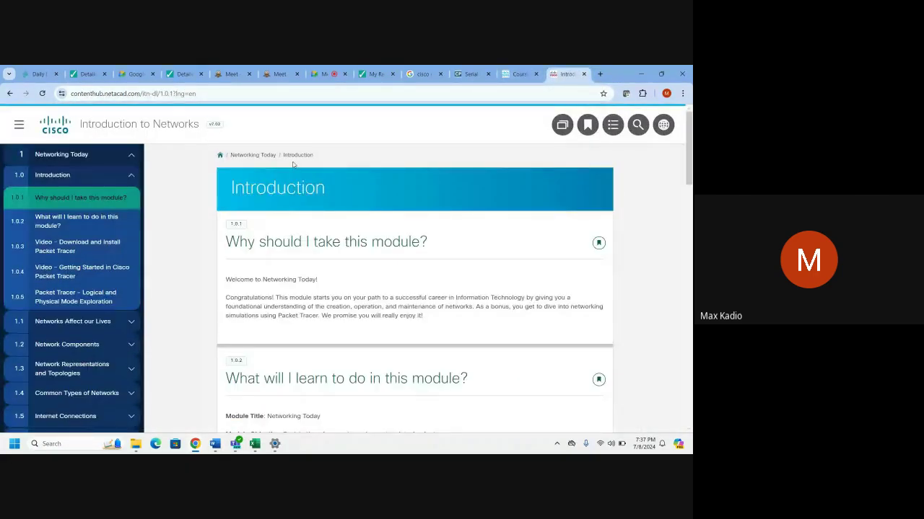
Collapse Networking Today, browse the module list, then return to the Google Meet call.
click(131, 155)
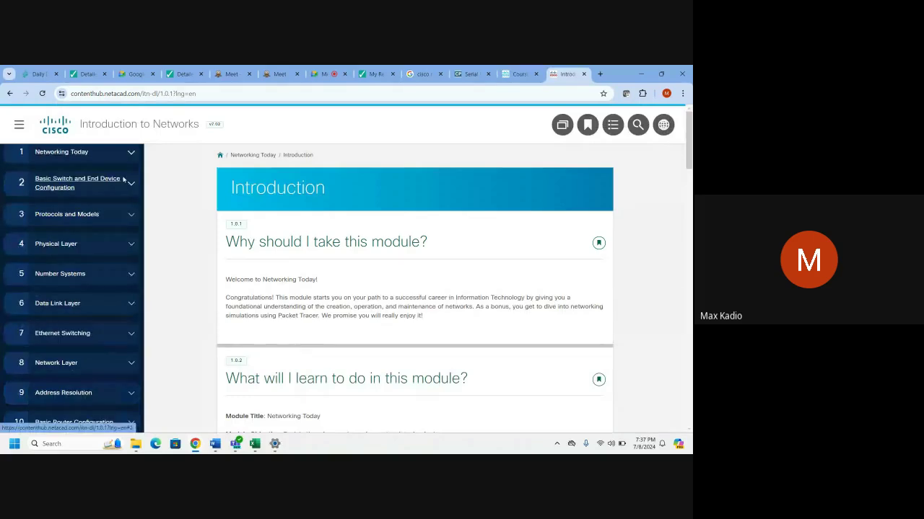
scroll(108, 220, up, 1)
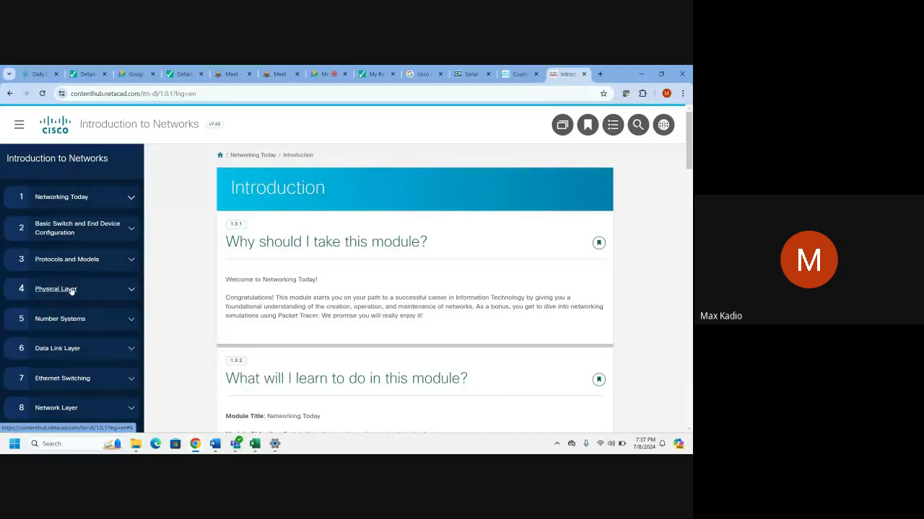
scroll(101, 300, down, 1)
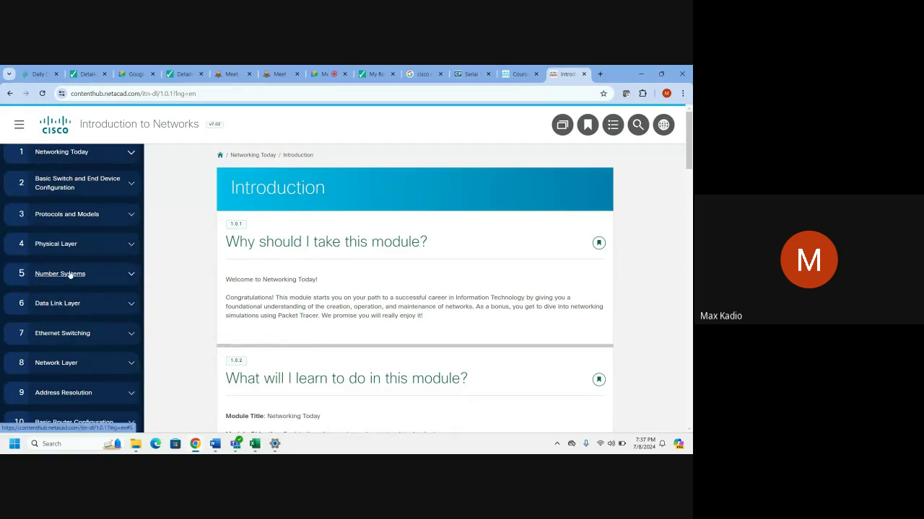
scroll(75, 307, down, 3)
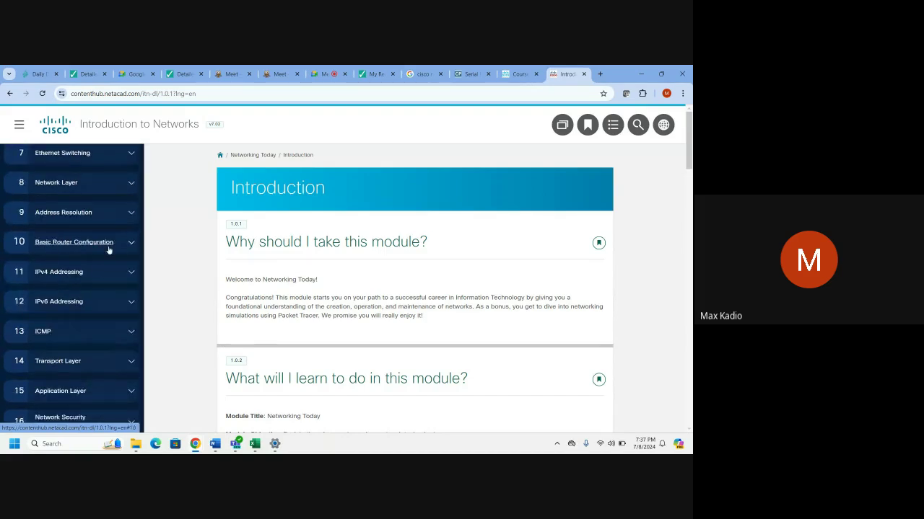
scroll(101, 289, down, 1)
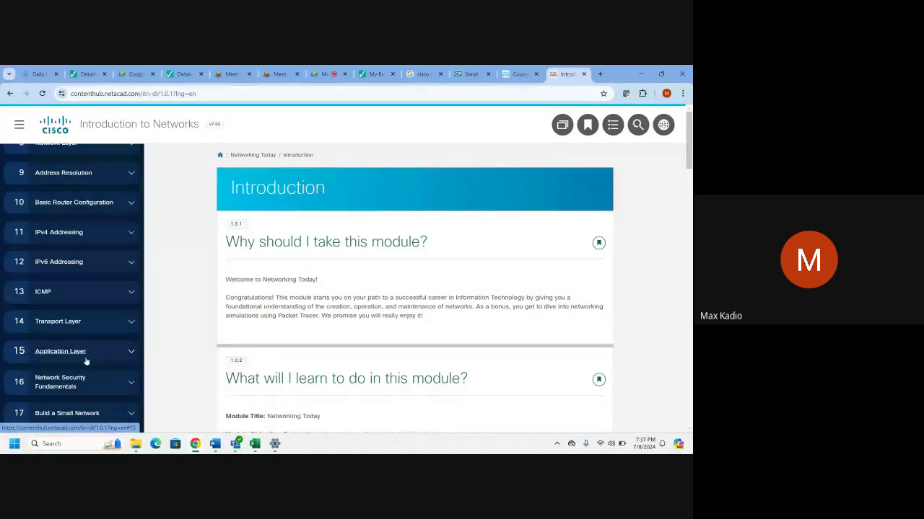
scroll(92, 348, up, 4)
scroll(93, 348, up, 1)
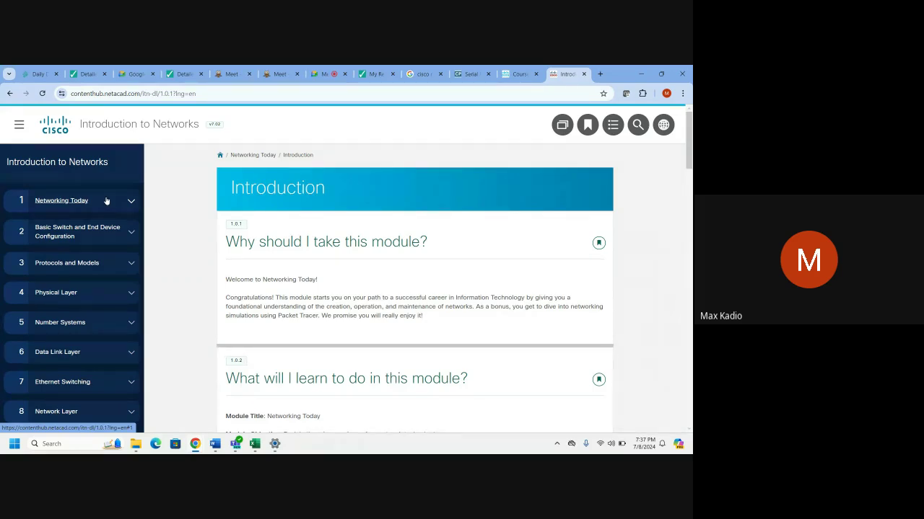
click(318, 76)
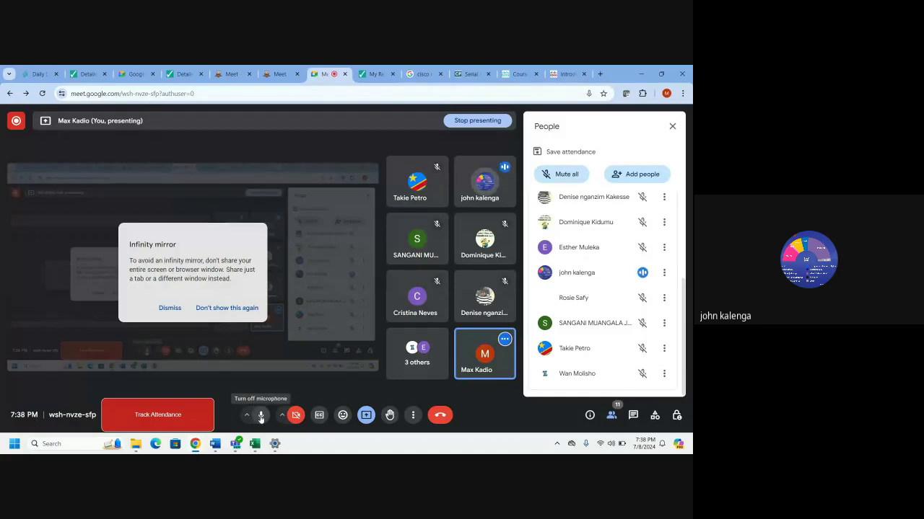
Toggle the microphone off and back on, then stop presenting the screen.
click(260, 417)
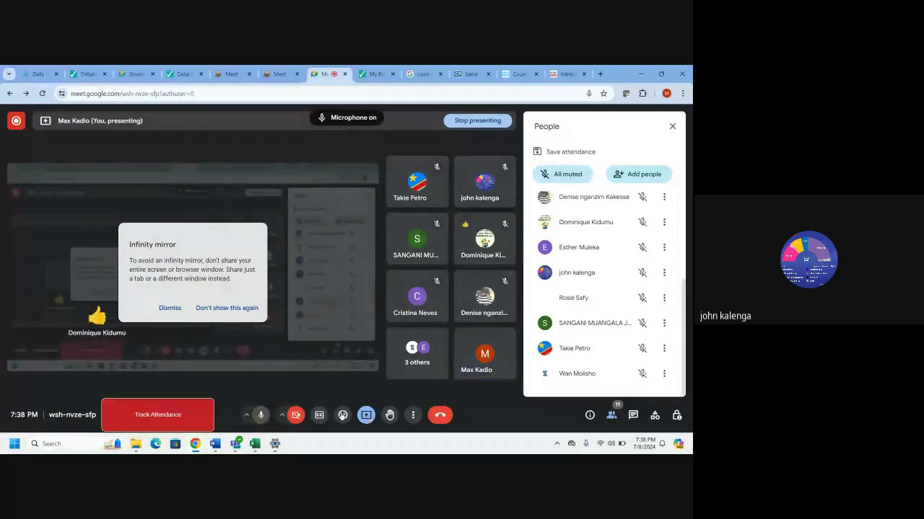
click(261, 417)
click(365, 415)
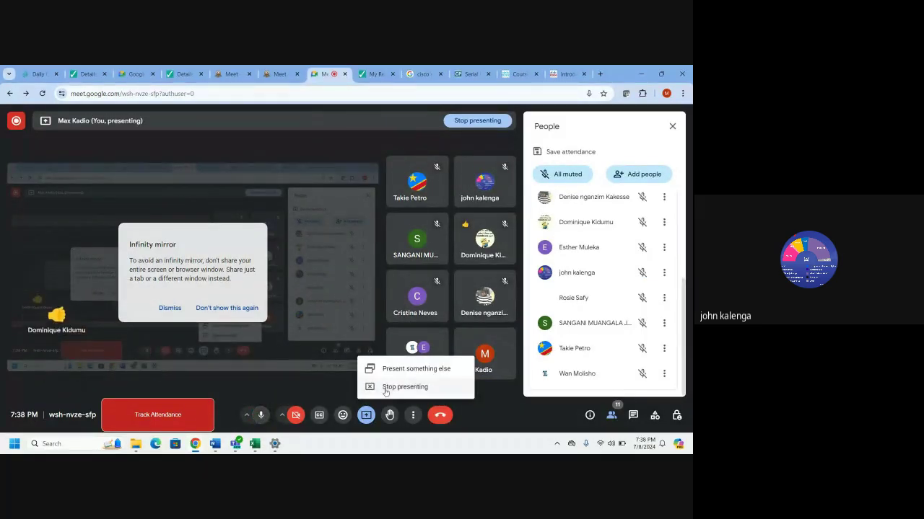
click(364, 387)
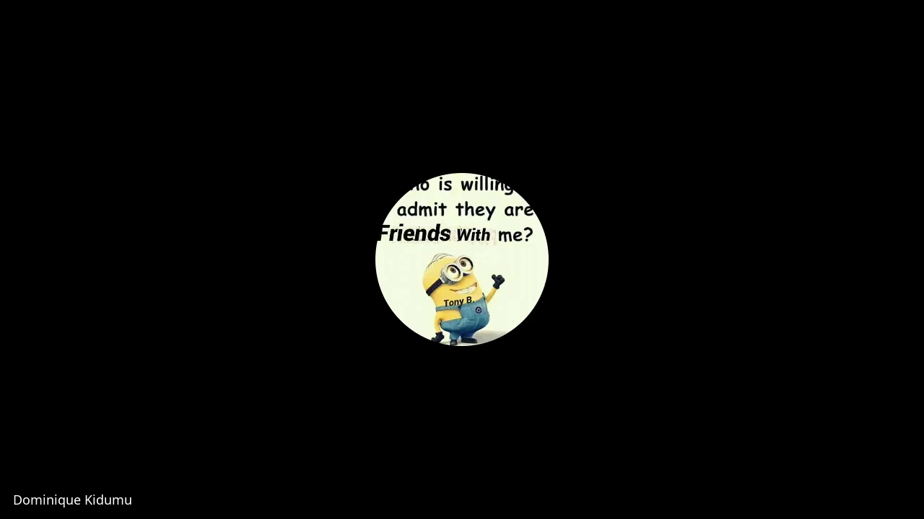